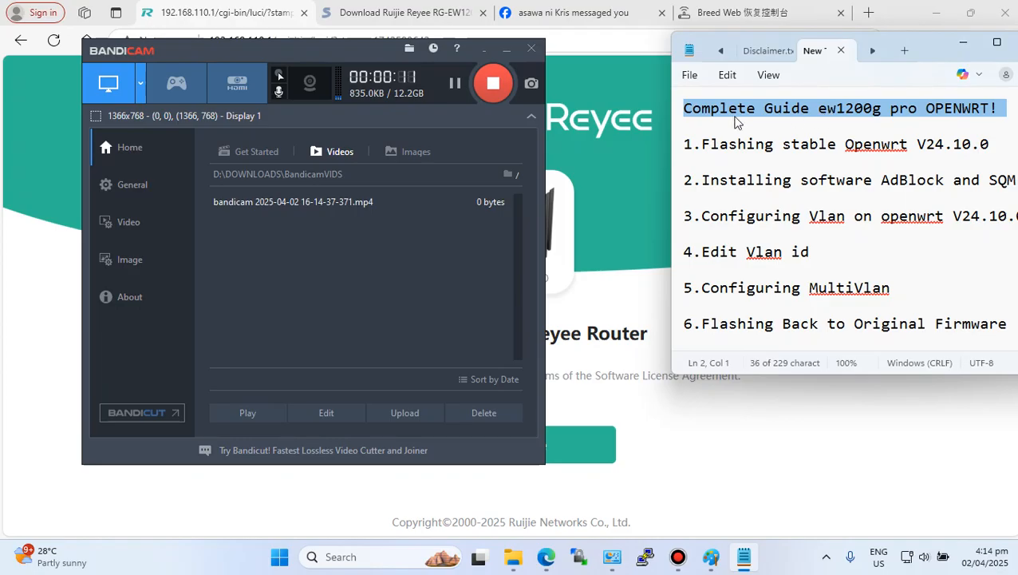
# - Review the six-part guide outline in the notes file, highlighting each topic line in turn
pyautogui.click(696, 132)
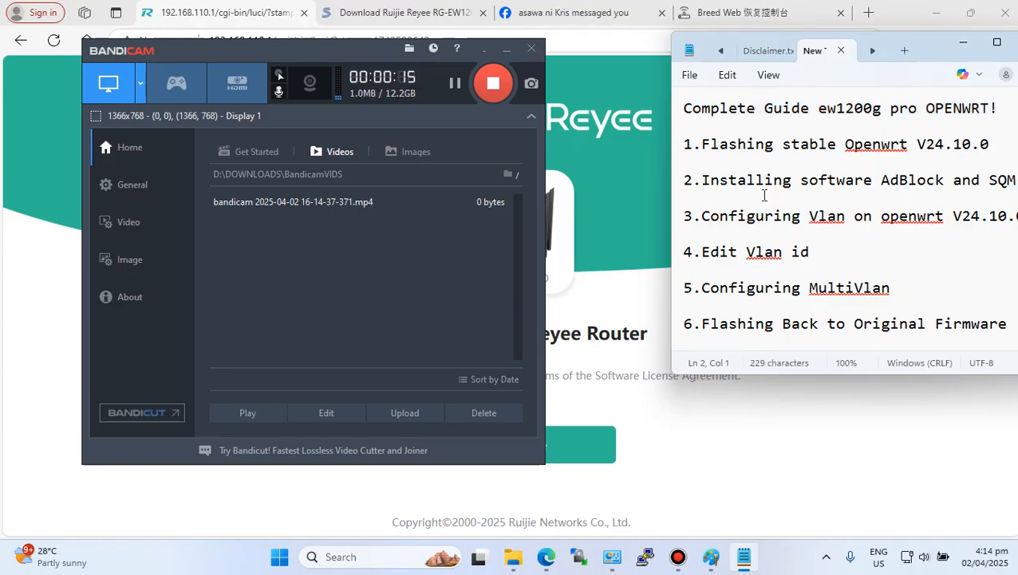
pyautogui.moveTo(820, 108); pyautogui.dragTo(684, 137)
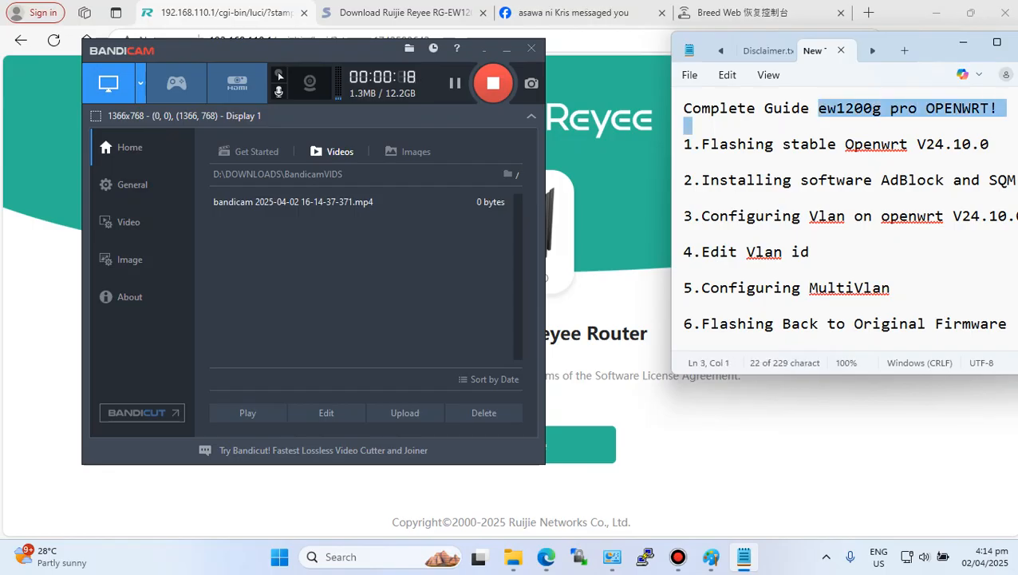
pyautogui.click(760, 125)
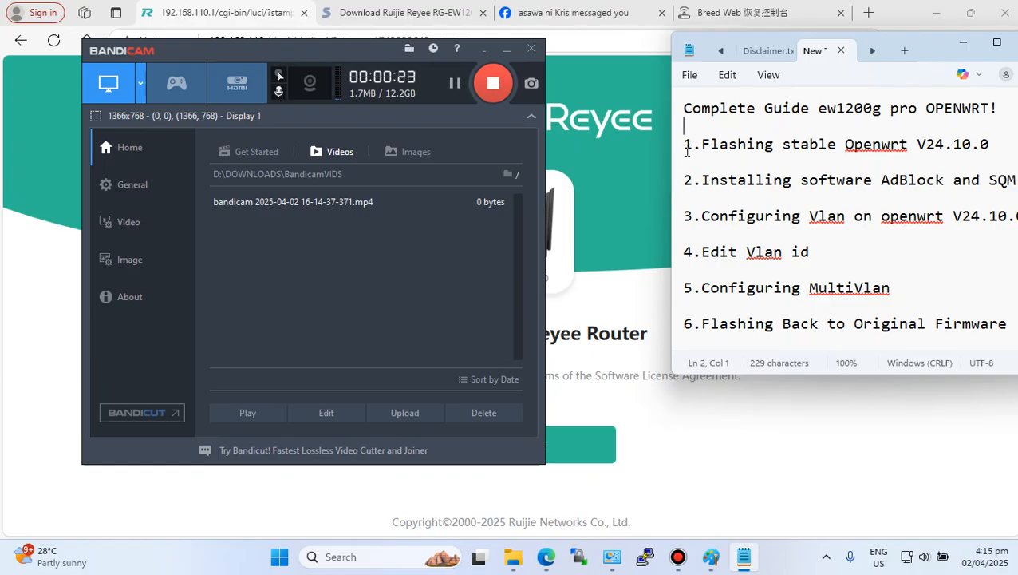
pyautogui.moveTo(684, 145)
pyautogui.mouseDown()
pyautogui.moveTo(905, 151)
pyautogui.moveTo(1003, 141)
pyautogui.moveTo(691, 145)
pyautogui.mouseUp()
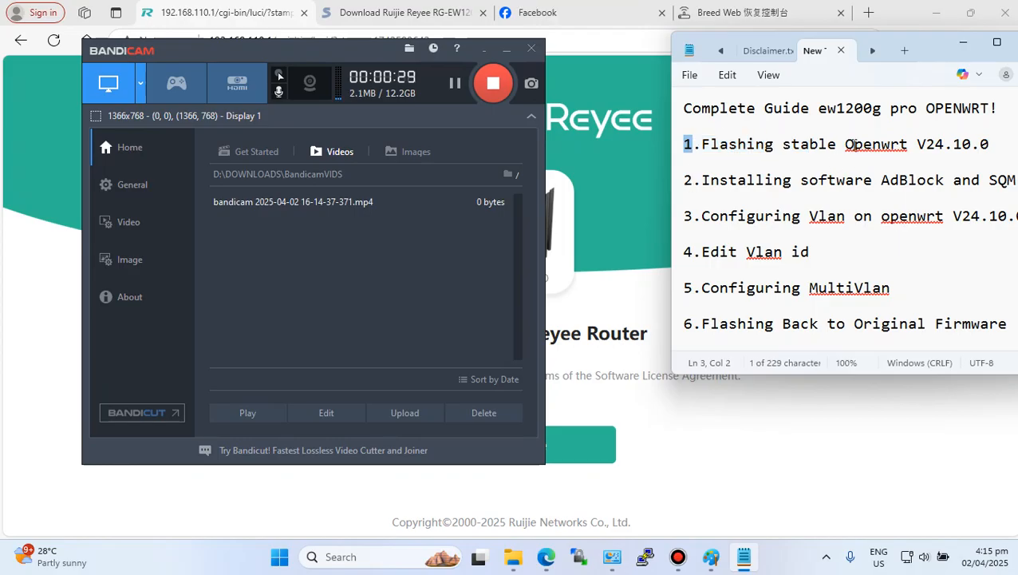
pyautogui.moveTo(698, 180); pyautogui.dragTo(762, 191)
pyautogui.moveTo(693, 214); pyautogui.dragTo(1017, 217)
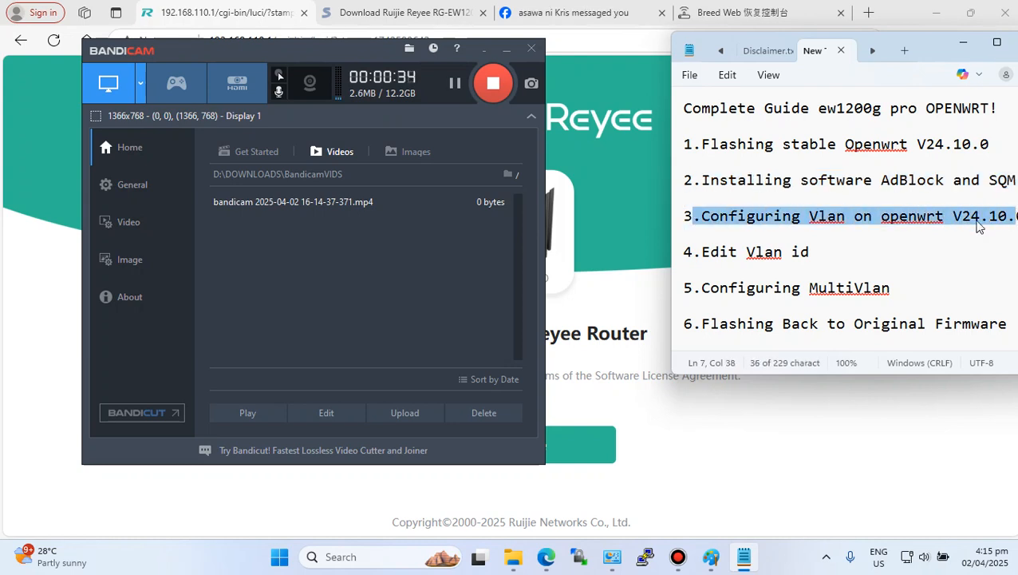
pyautogui.moveTo(702, 252); pyautogui.dragTo(823, 250)
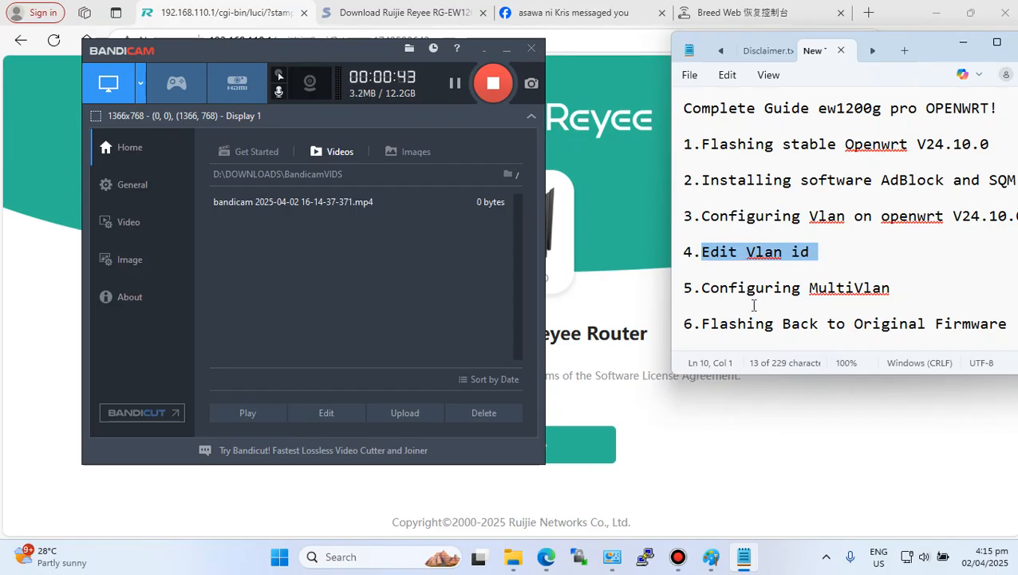
pyautogui.moveTo(703, 288); pyautogui.dragTo(907, 290)
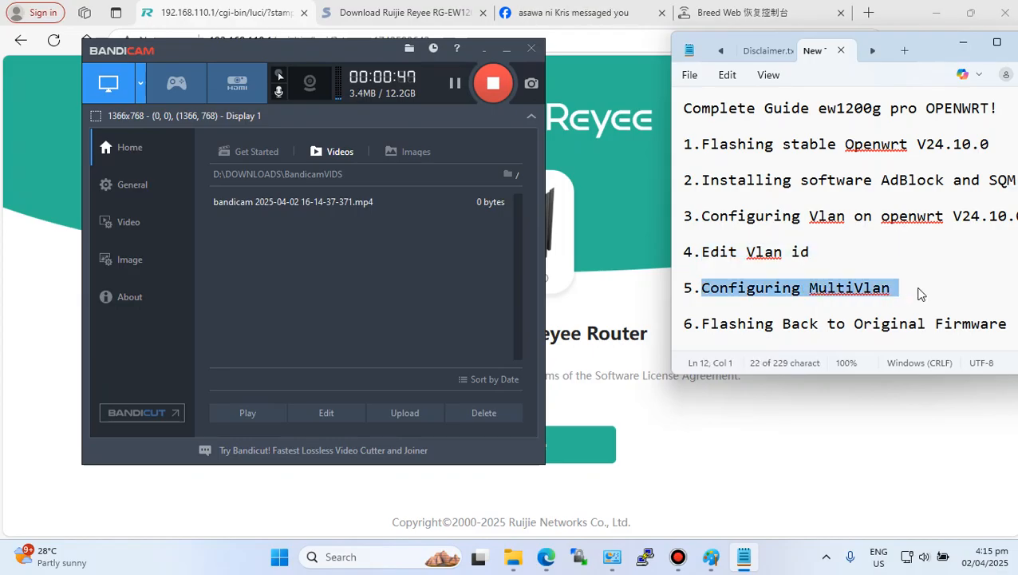
pyautogui.click(915, 295)
pyautogui.moveTo(702, 325); pyautogui.dragTo(997, 325)
pyautogui.click(852, 420)
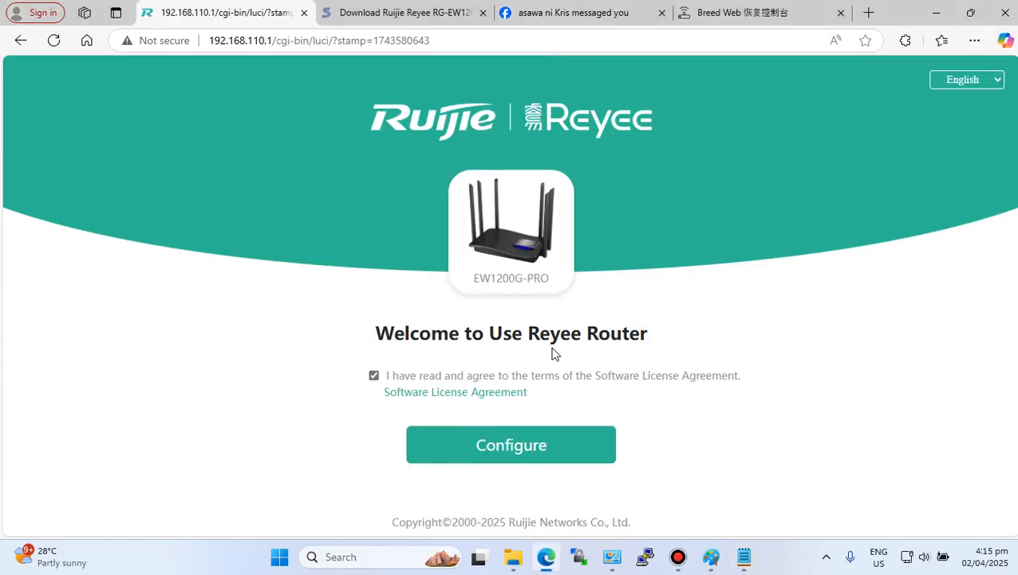
# - Reopen the notes and highlight topic 1, Flashing stable Openwrt V24.10.0
pyautogui.click(743, 556)
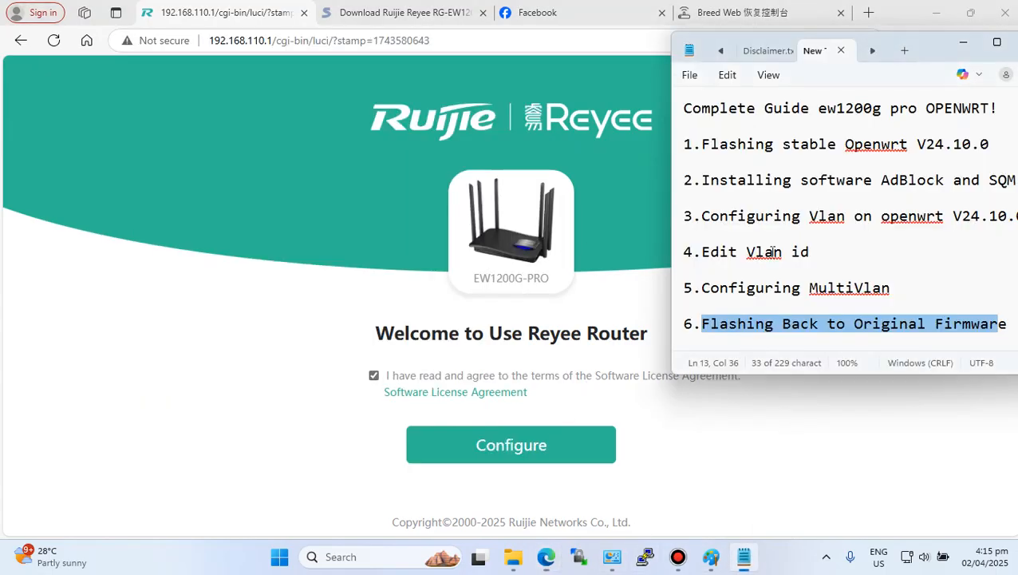
pyautogui.moveTo(701, 138); pyautogui.dragTo(947, 148)
pyautogui.click(1011, 145)
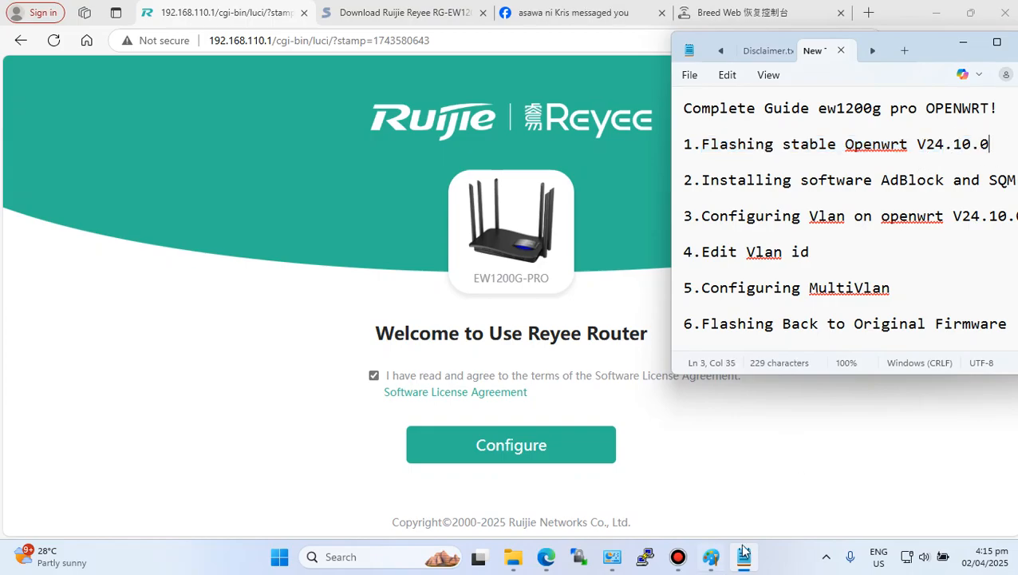
# - View the router's rear-port image in Paint, then minimize it and return to the browser
pyautogui.click(710, 556)
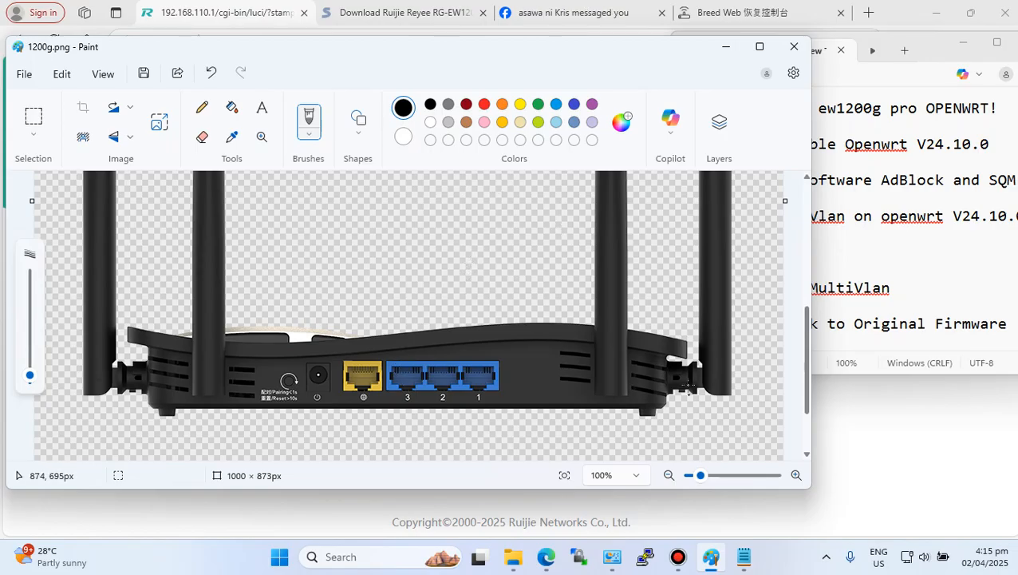
pyautogui.click(727, 51)
pyautogui.click(314, 271)
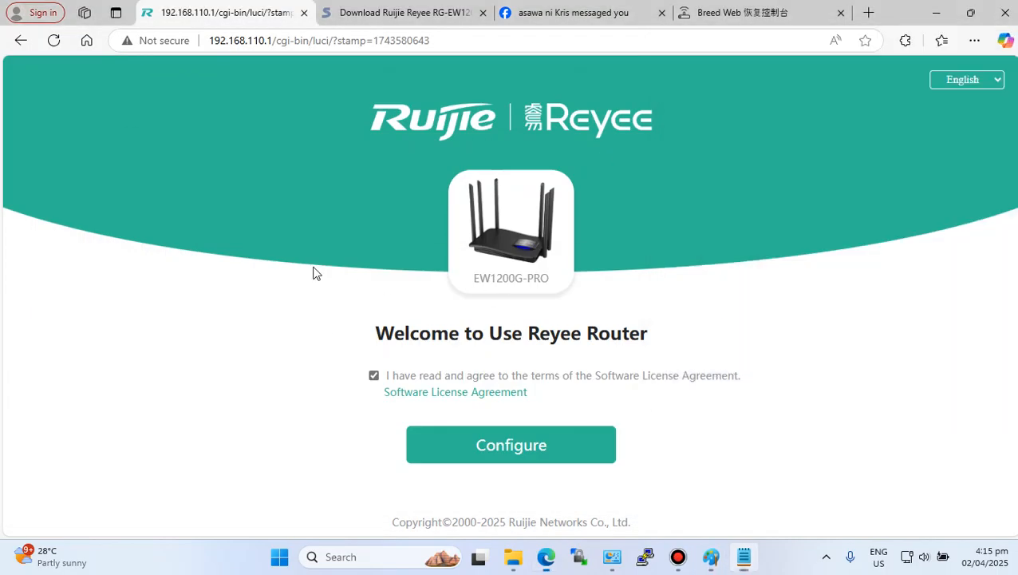
# - Start the router's quick configuration and accept using the Wi-Fi password as the management password
pyautogui.click(491, 443)
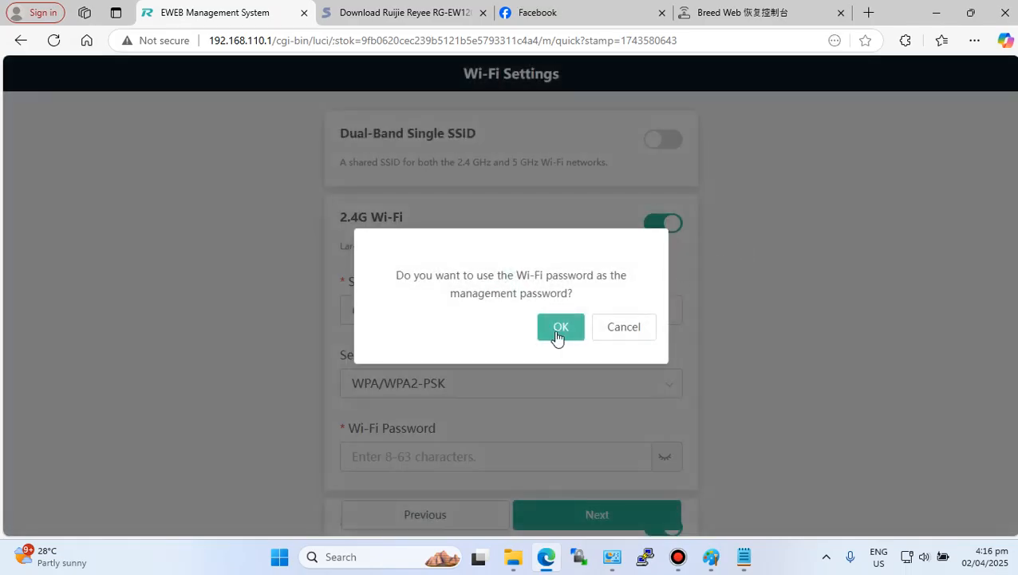
pyautogui.click(559, 328)
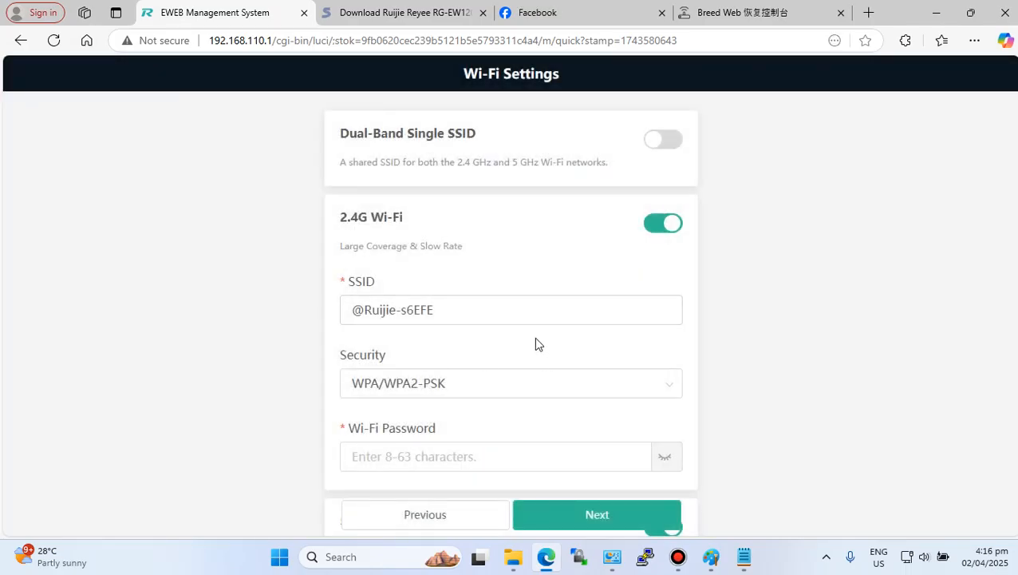
# - Fill the 2.4G Wi-Fi password from a saved browser password and continue to the next page
pyautogui.scroll(-3, 535, 345)
pyautogui.click(511, 231)
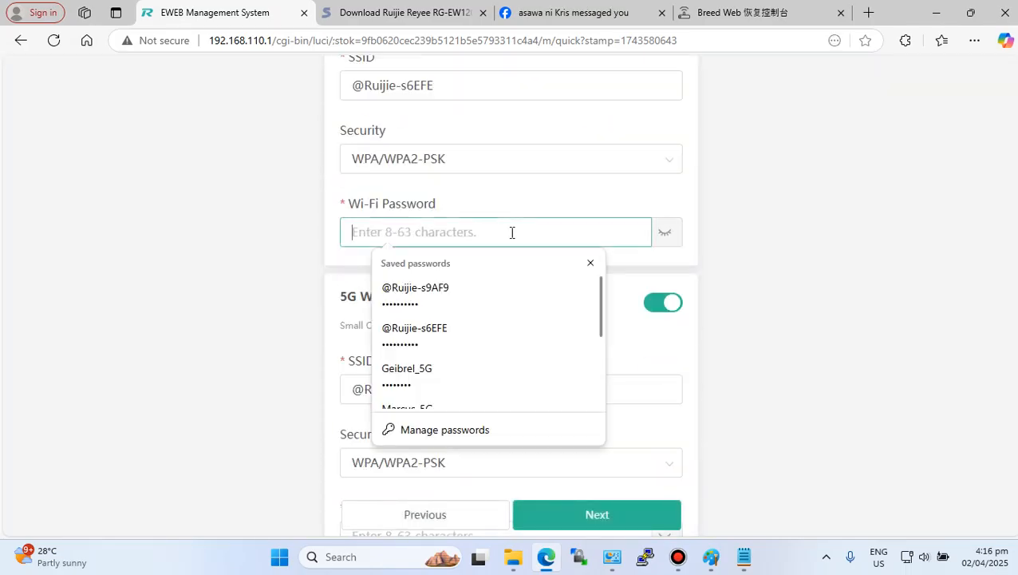
pyautogui.click(460, 292)
pyautogui.click(611, 516)
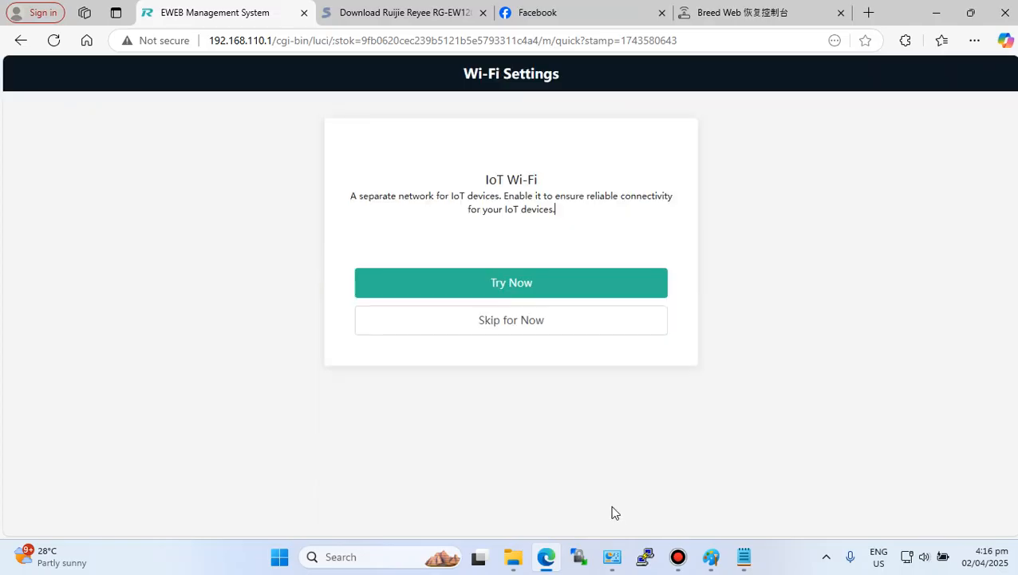
# - Enable IoT Wi-Fi with Try Now and scroll through the setup summary
pyautogui.click(529, 301)
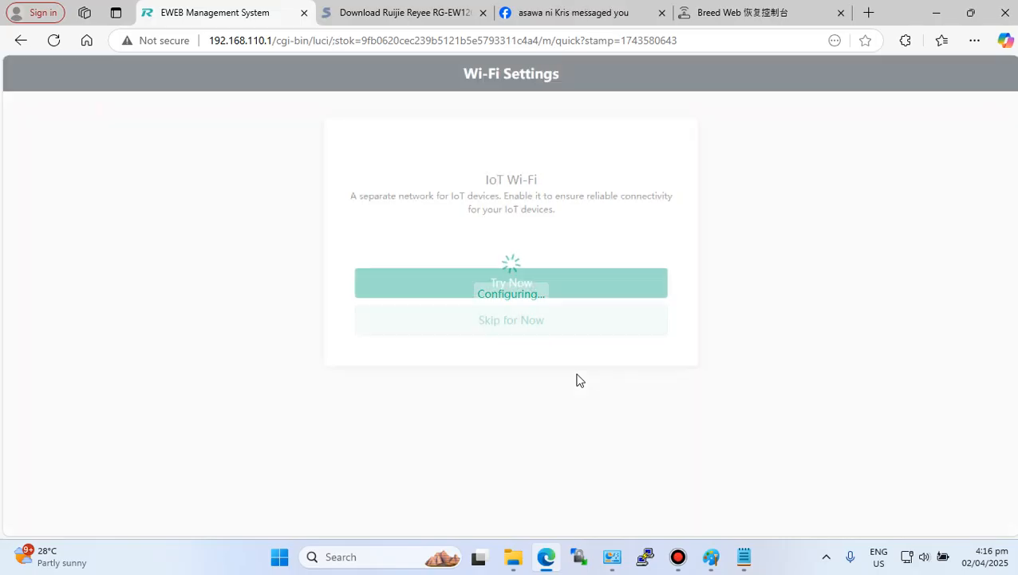
pyautogui.scroll(-4, 526, 361)
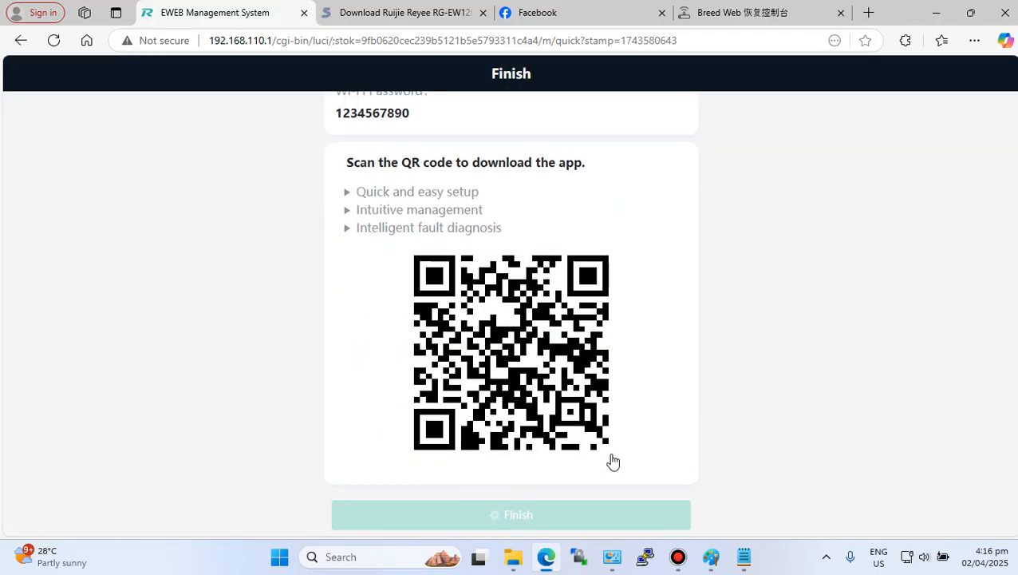
pyautogui.scroll(4, 526, 272)
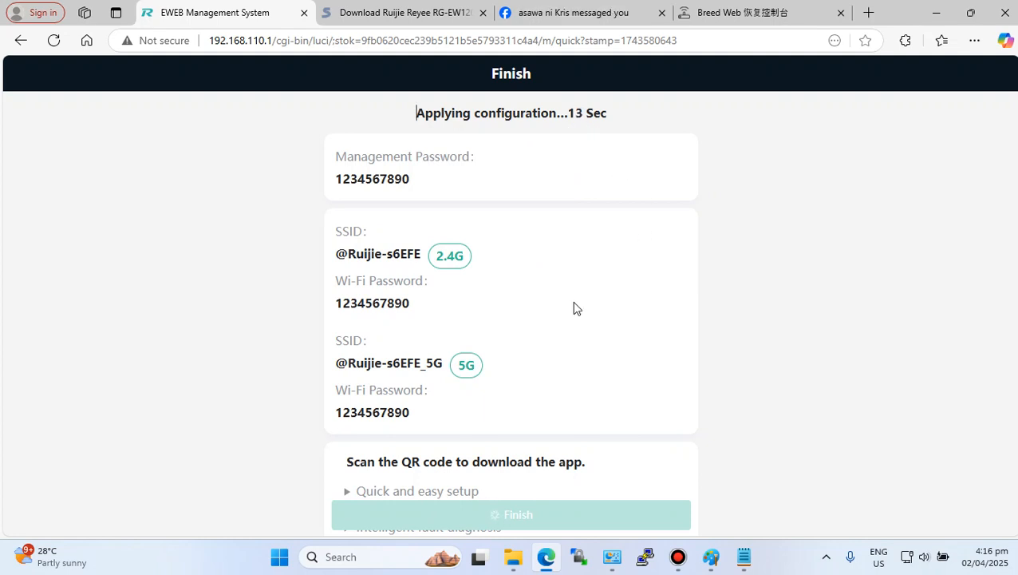
# - Highlight topic 1 in the notes file, then return to the browser
pyautogui.click(743, 556)
pyautogui.moveTo(702, 144); pyautogui.dragTo(985, 139)
pyautogui.click(640, 283)
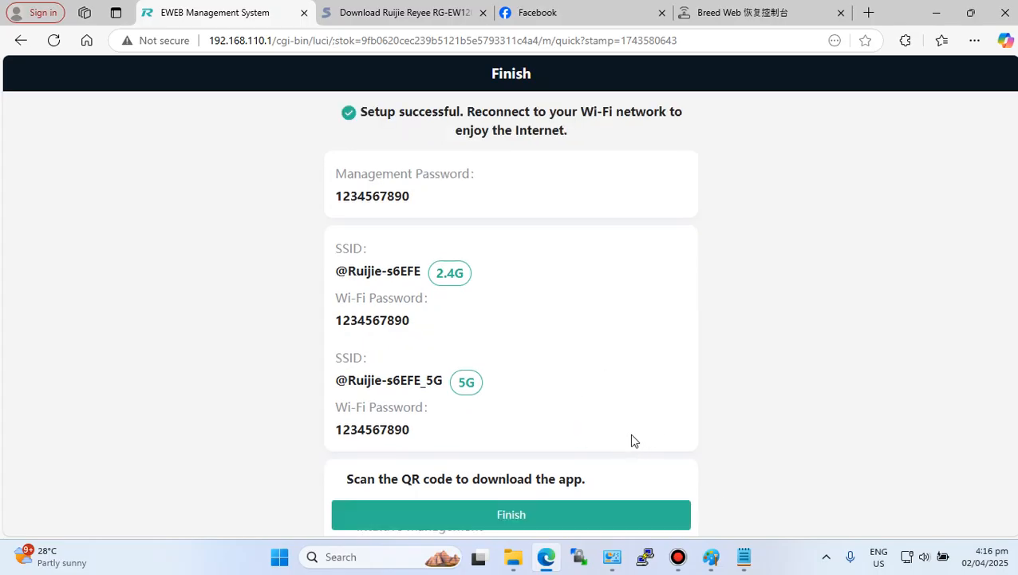
# - Finish the quick setup to reach the router's home overview
pyautogui.scroll(-1, 629, 440)
pyautogui.click(569, 517)
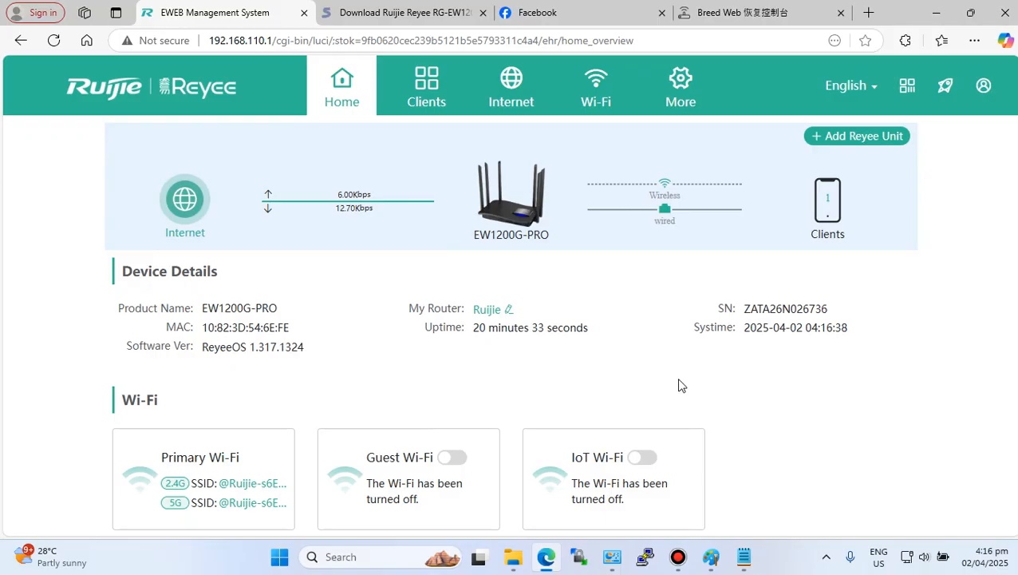
# - Open the Local Upgrade page under System settings in the router's More section
pyautogui.click(744, 556)
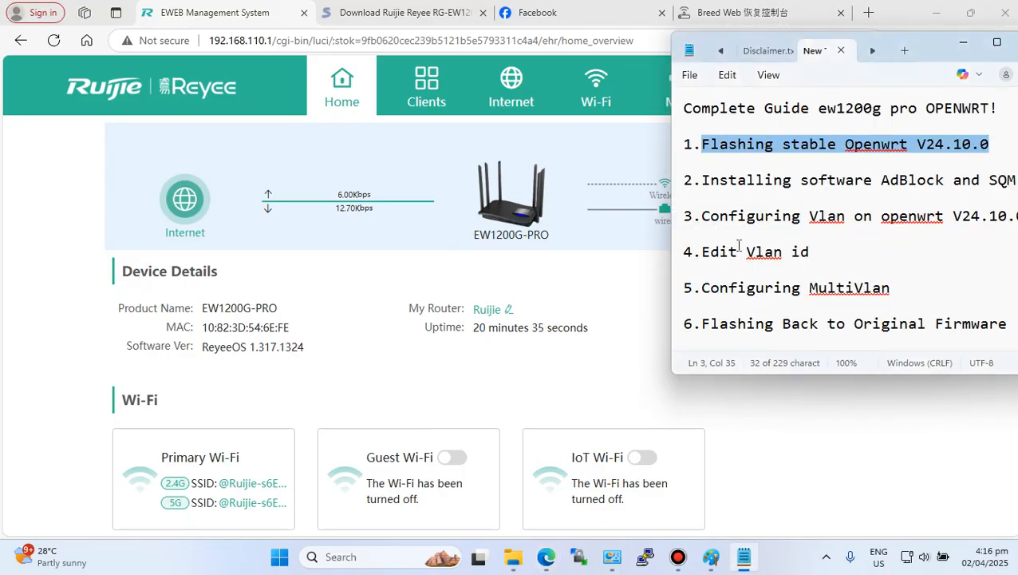
pyautogui.click(768, 507)
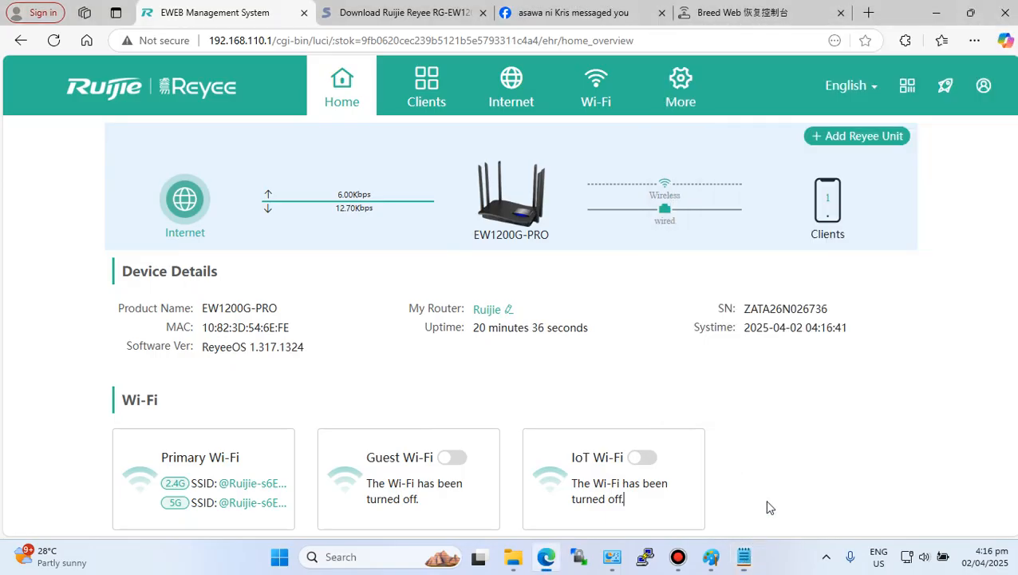
pyautogui.click(680, 109)
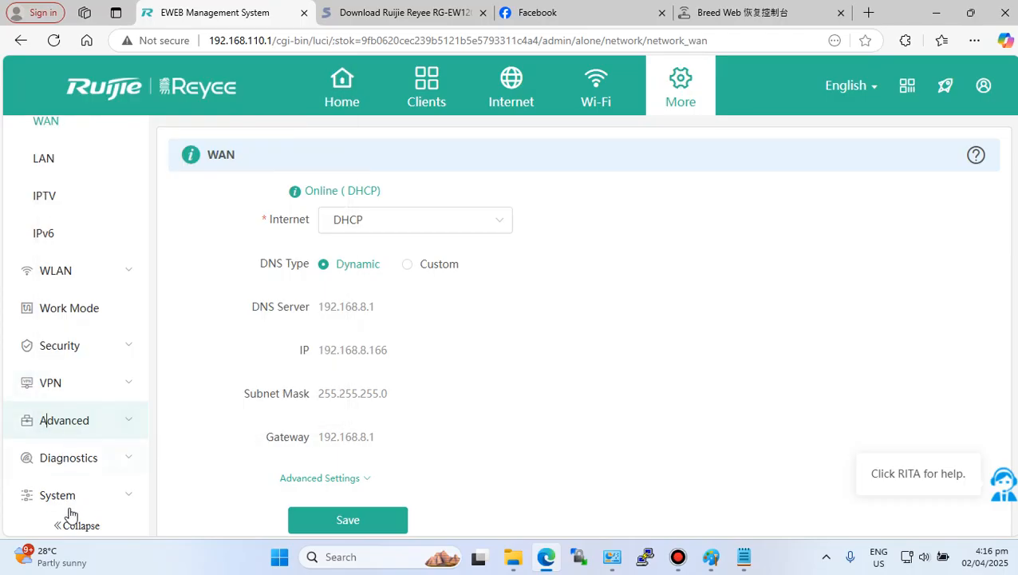
pyautogui.click(64, 496)
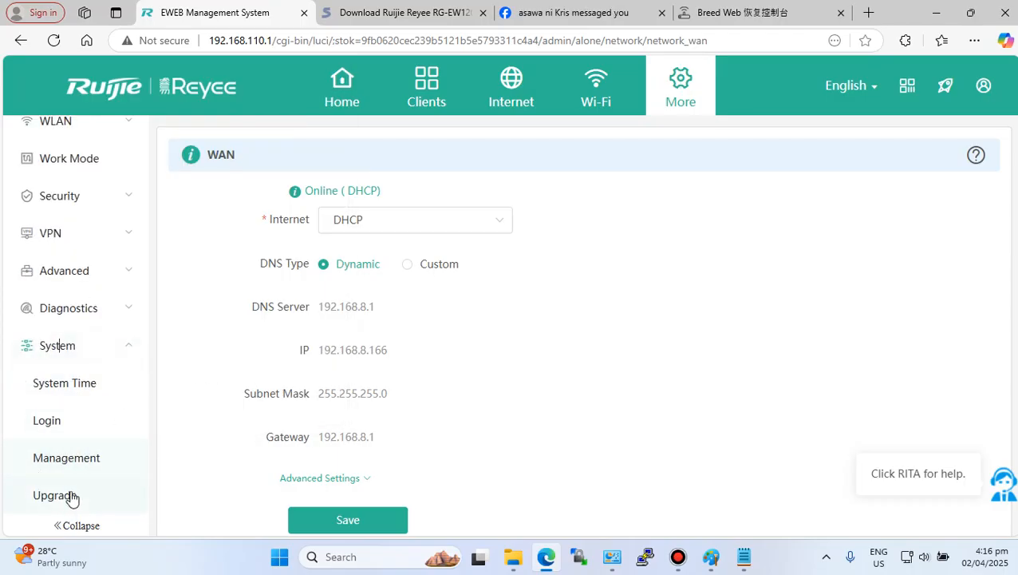
pyautogui.click(68, 495)
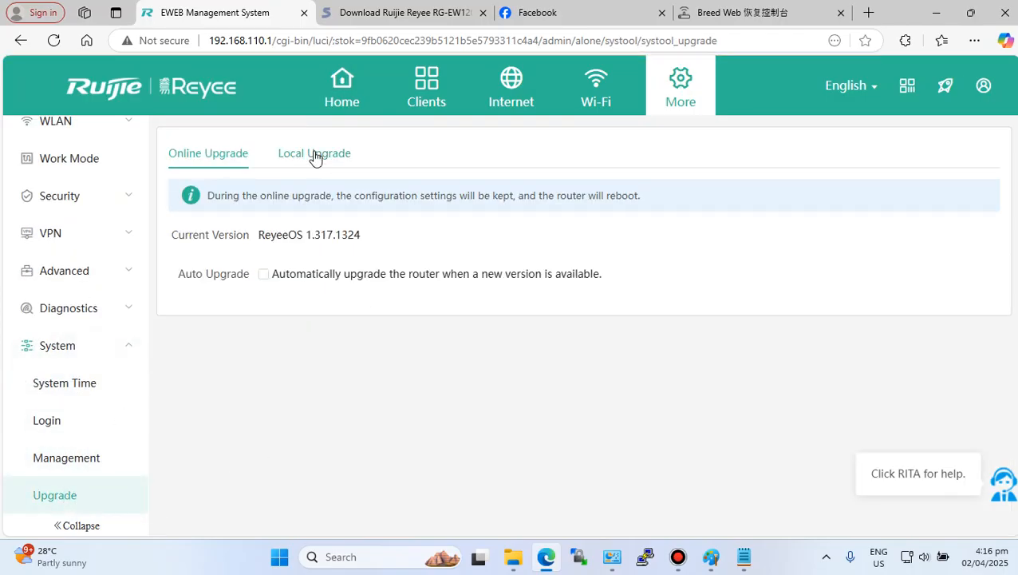
pyautogui.click(315, 155)
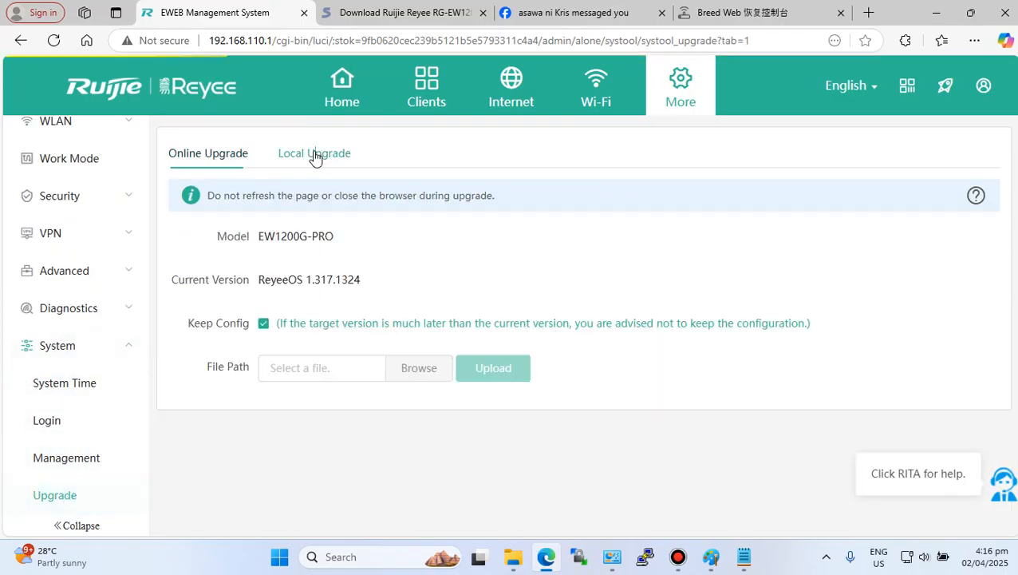
# - Turn off the Keep Config option for the local upgrade
pyautogui.click(264, 329)
pyautogui.click(264, 329)
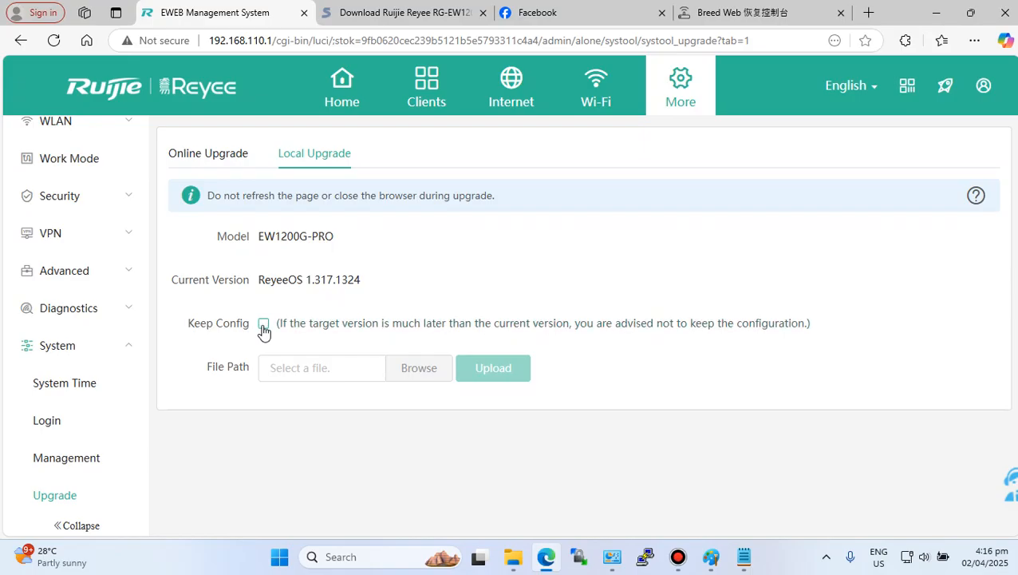
# - Choose ew1200g pro stable openwrt.bin from the Ruijie ew1200g folder as the upgrade file, showing all file types
pyautogui.click(413, 372)
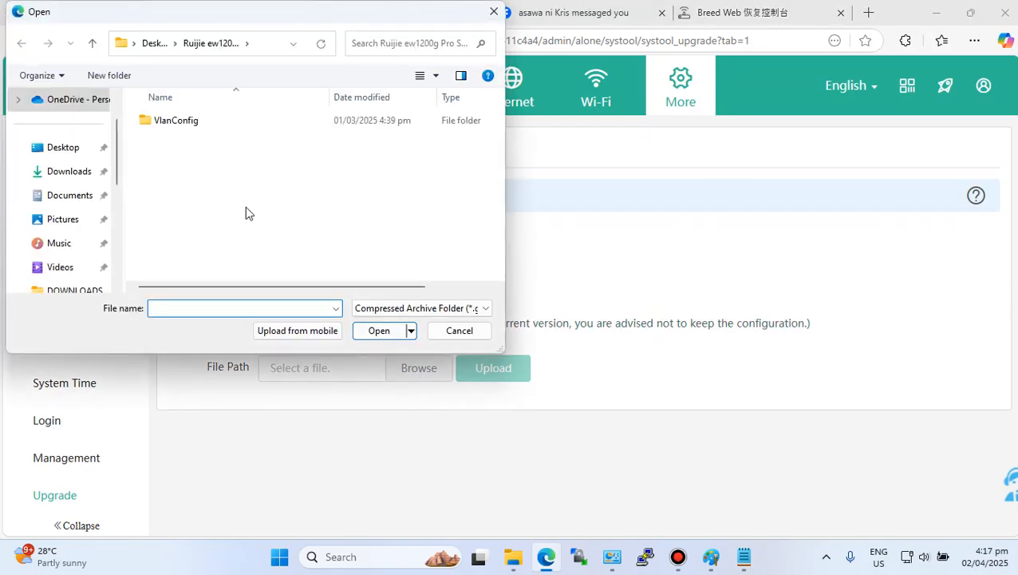
pyautogui.scroll(2, 68, 225)
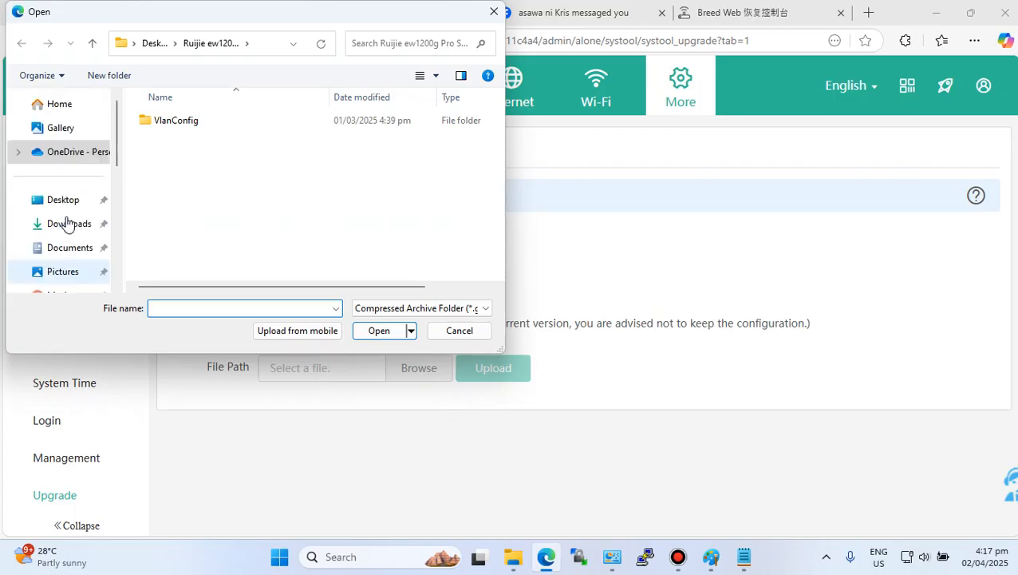
pyautogui.scroll(-4, 67, 224)
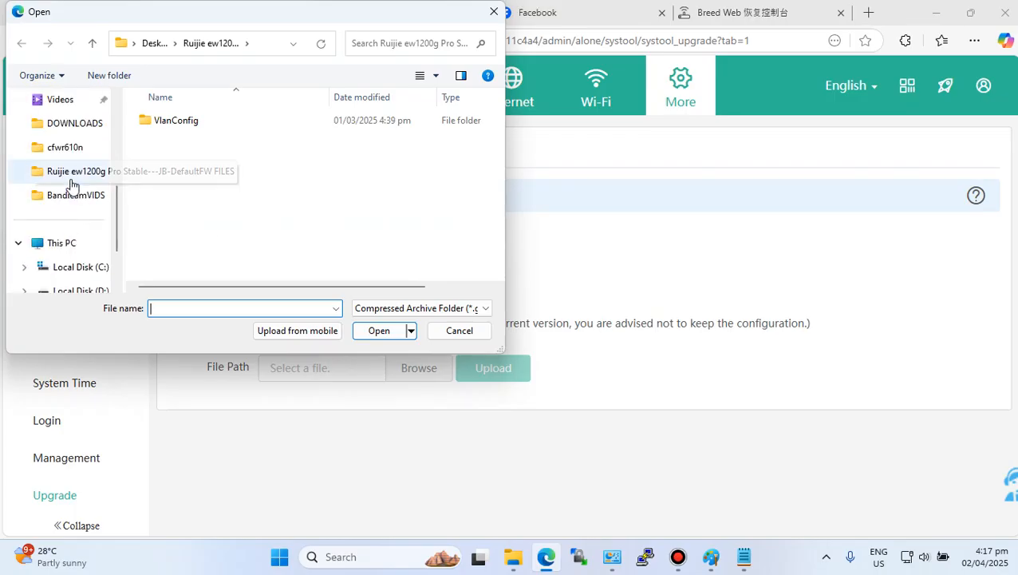
pyautogui.click(72, 180)
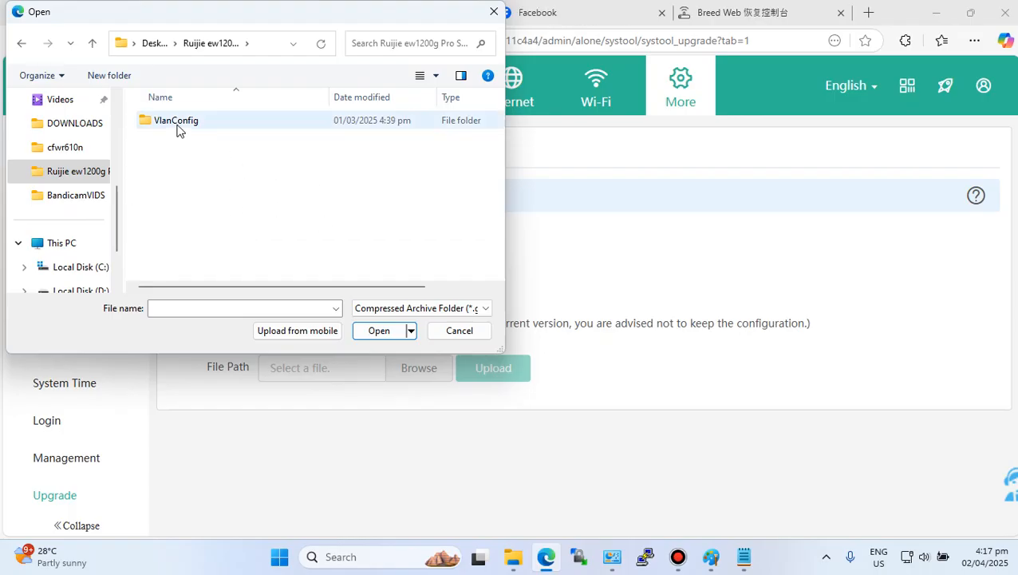
pyautogui.click(176, 126)
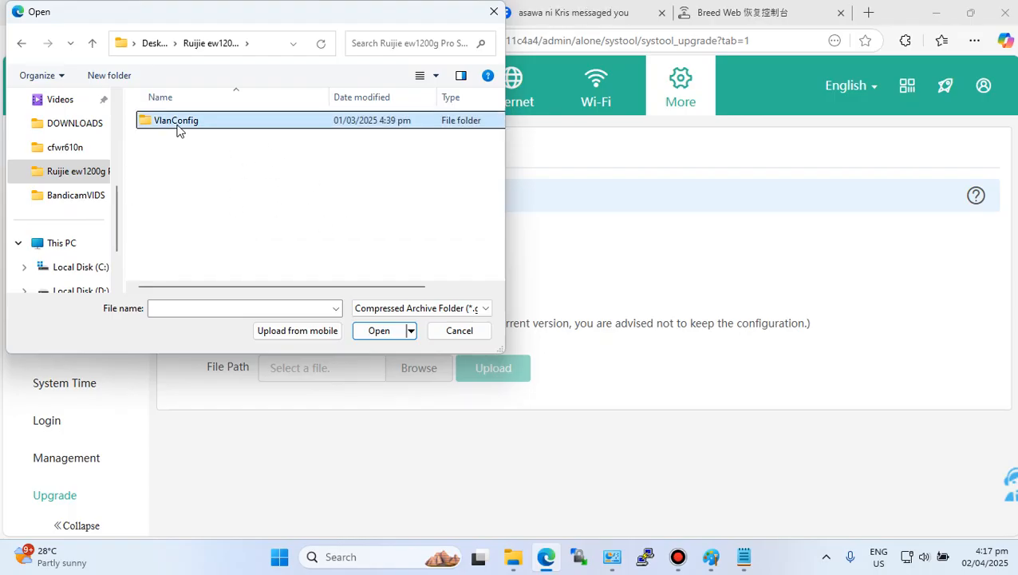
pyautogui.click(403, 313)
pyautogui.click(403, 313)
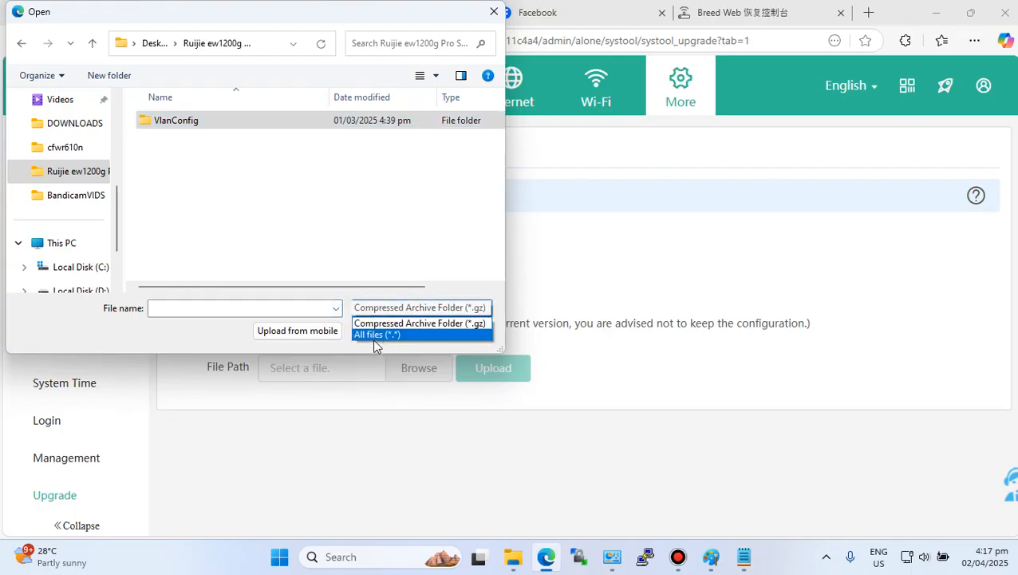
pyautogui.click(381, 336)
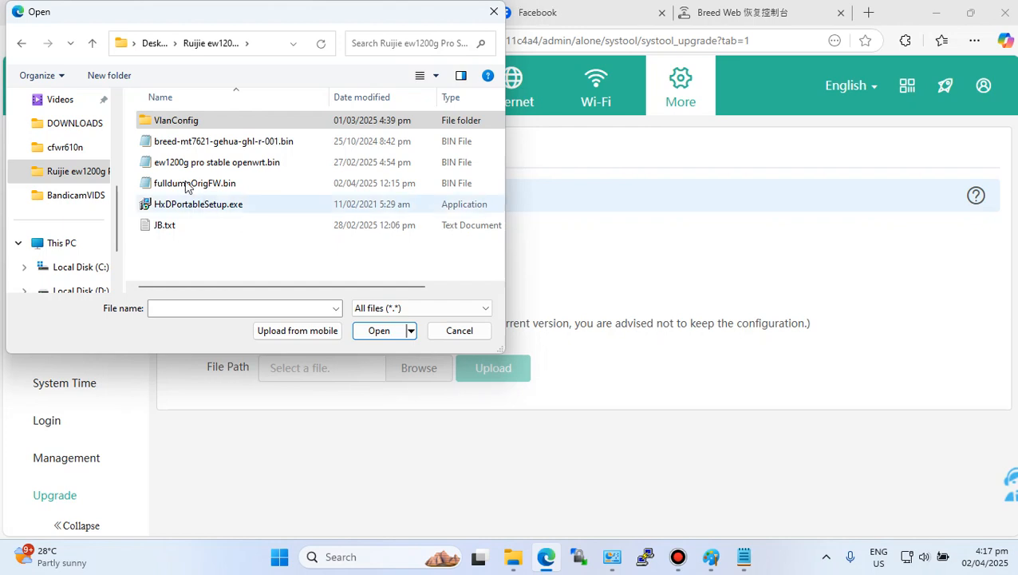
pyautogui.click(236, 165)
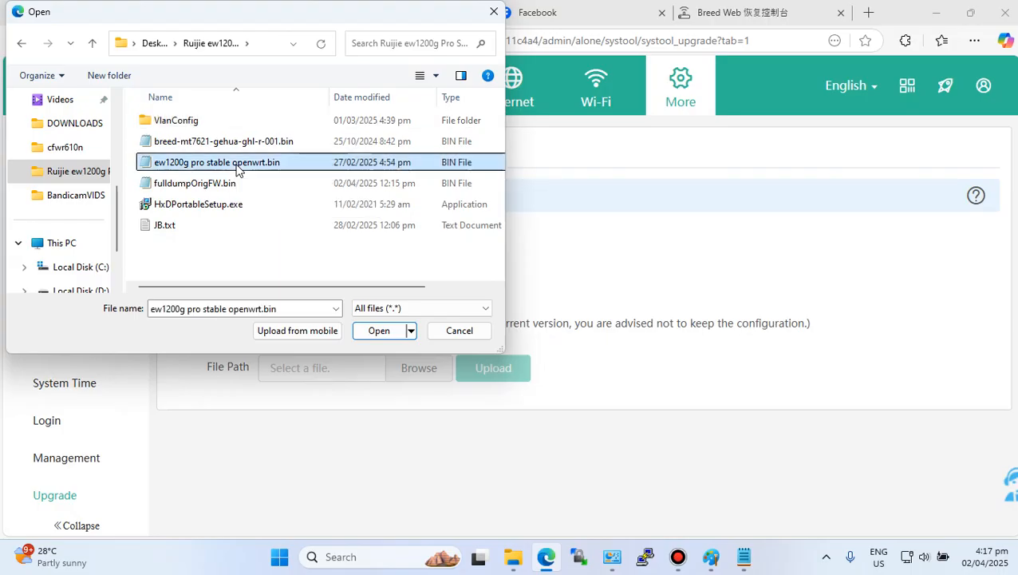
pyautogui.click(379, 332)
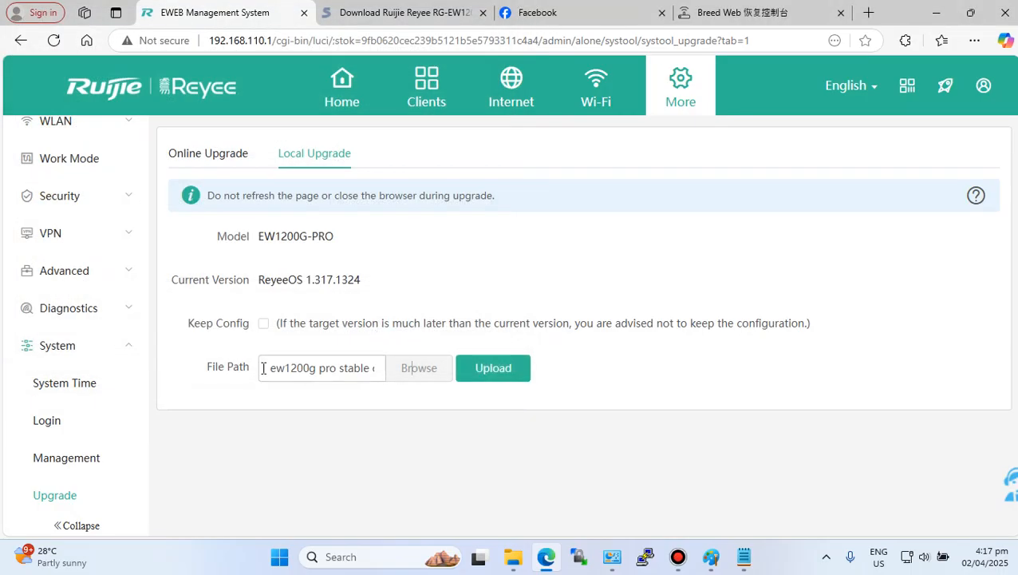
pyautogui.moveTo(266, 368); pyautogui.dragTo(384, 368)
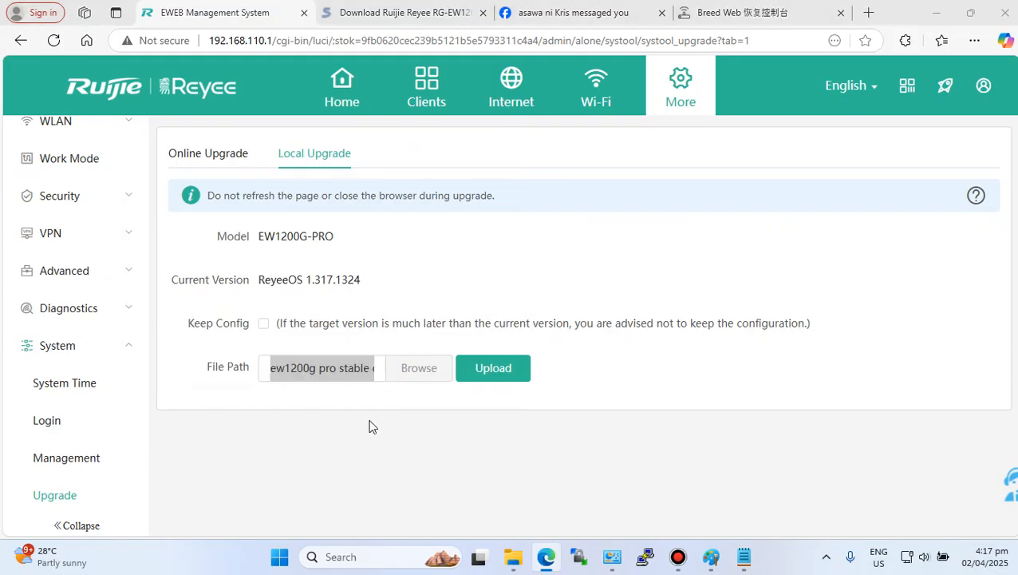
pyautogui.click(455, 330)
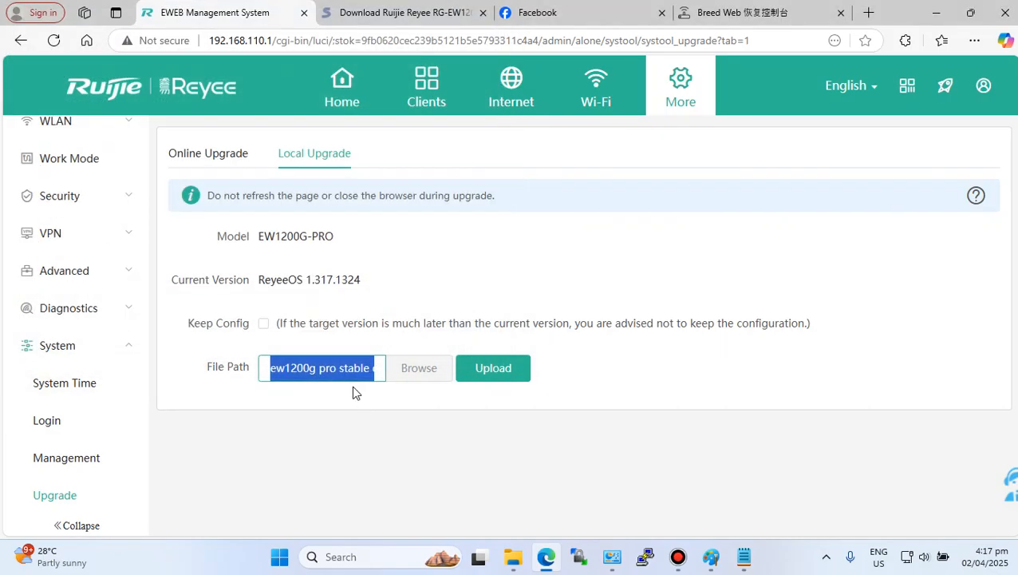
pyautogui.click(378, 367)
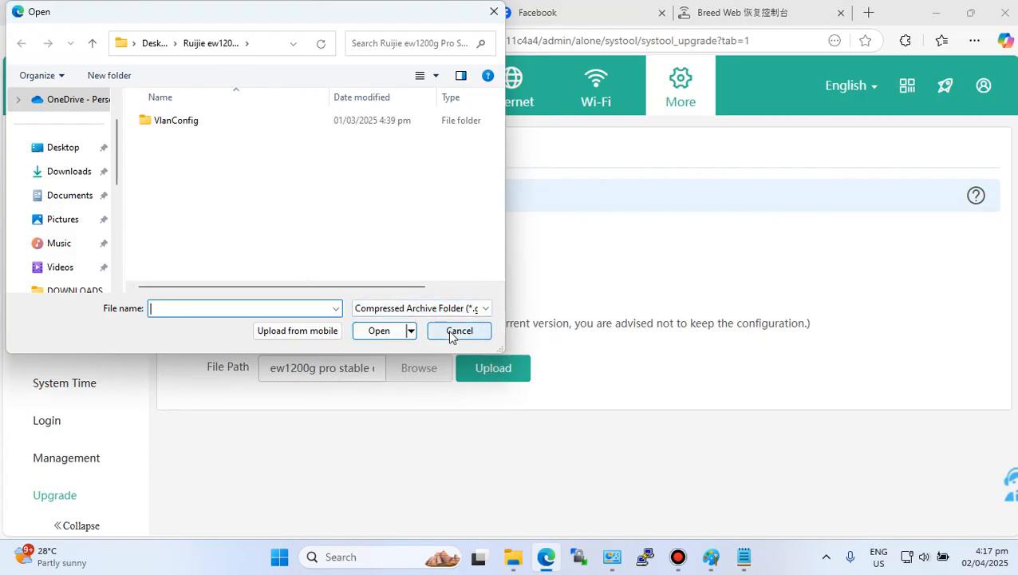
pyautogui.click(455, 330)
# - Upload the selected firmware file and confirm to start the upgrade
pyautogui.click(493, 369)
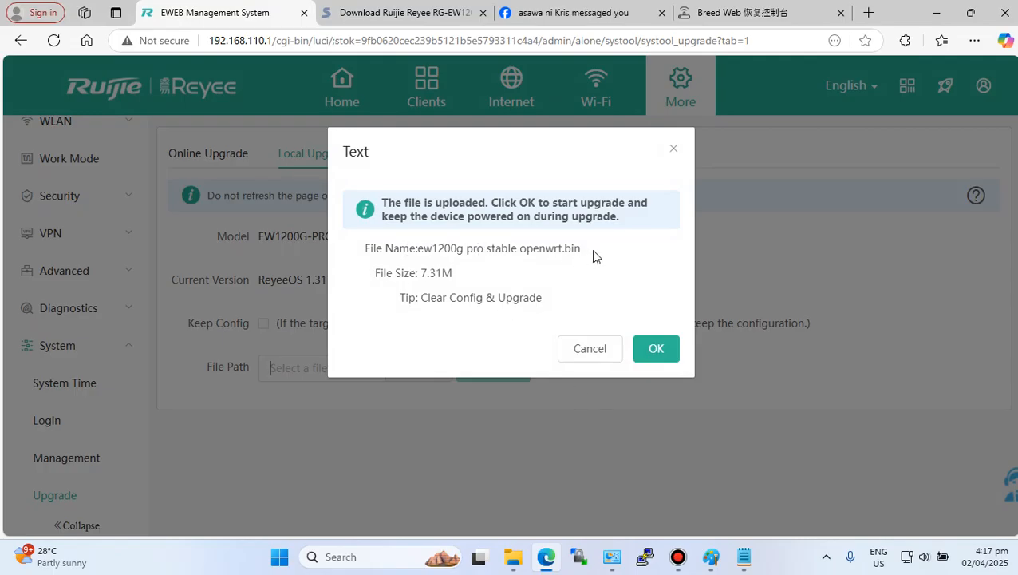
pyautogui.click(655, 348)
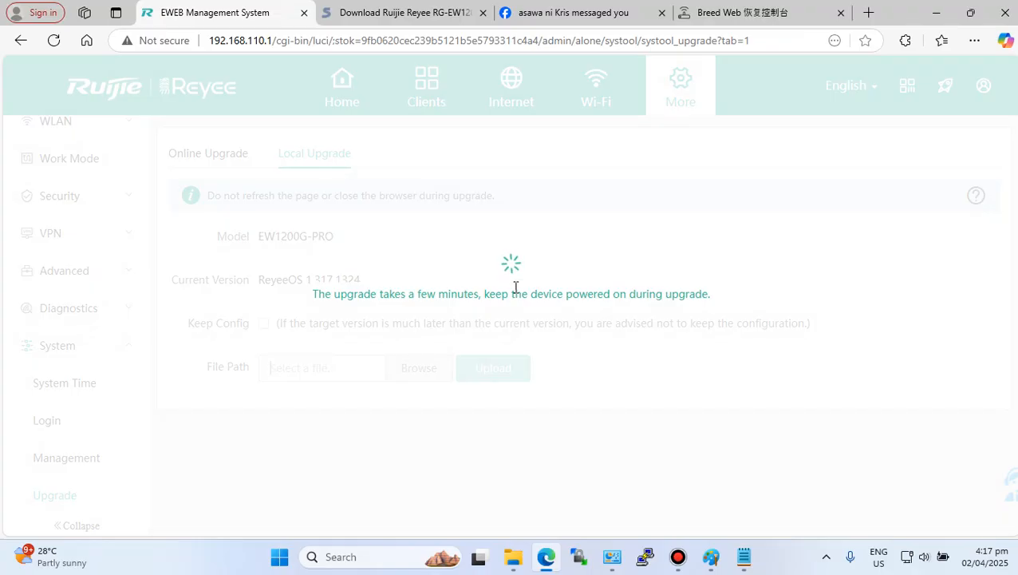
# - Watch the Ethernet connection status in Network Connections while the upgrade runs
pyautogui.click(613, 560)
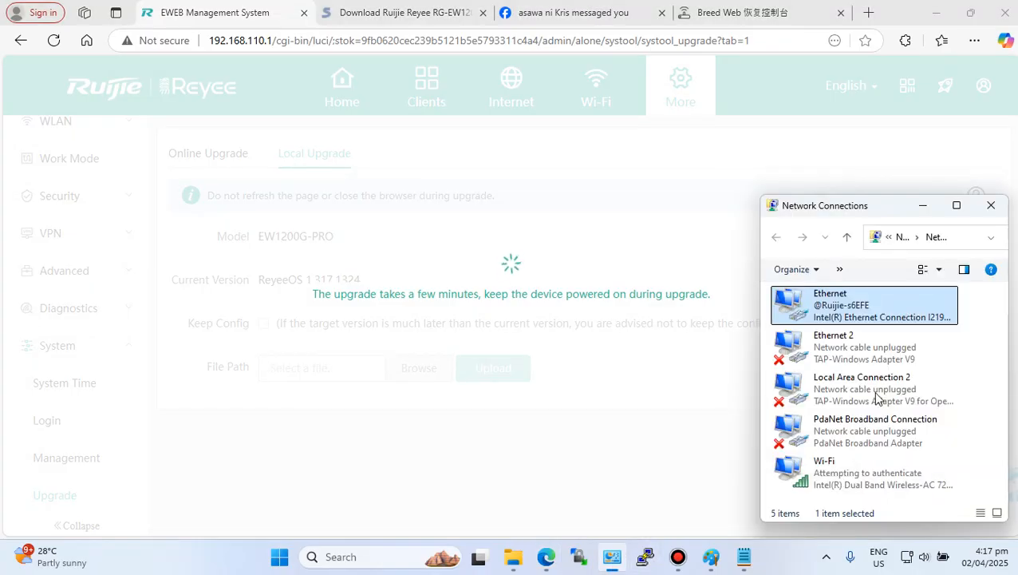
pyautogui.moveTo(877, 206); pyautogui.dragTo(885, 115)
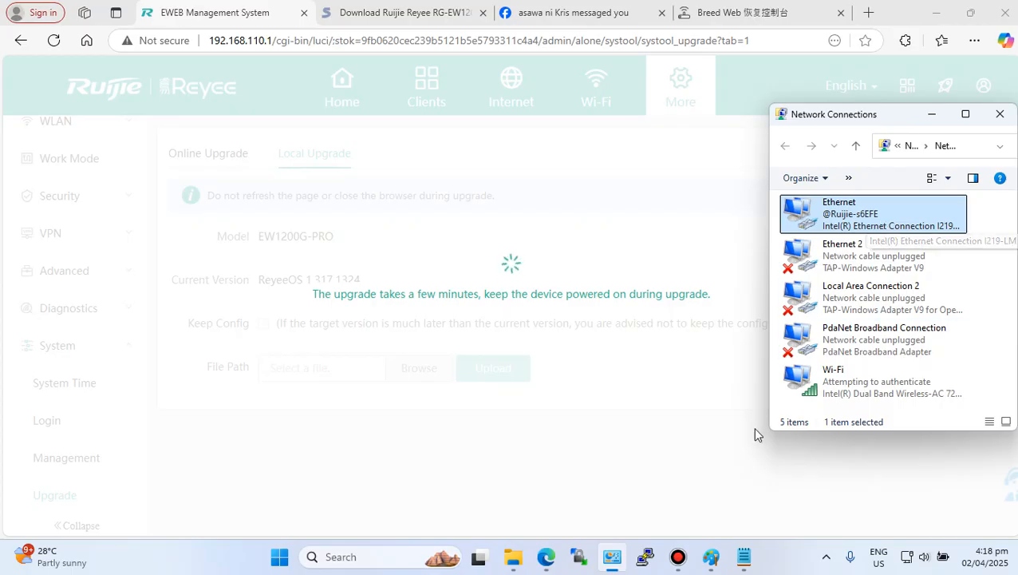
pyautogui.click(515, 568)
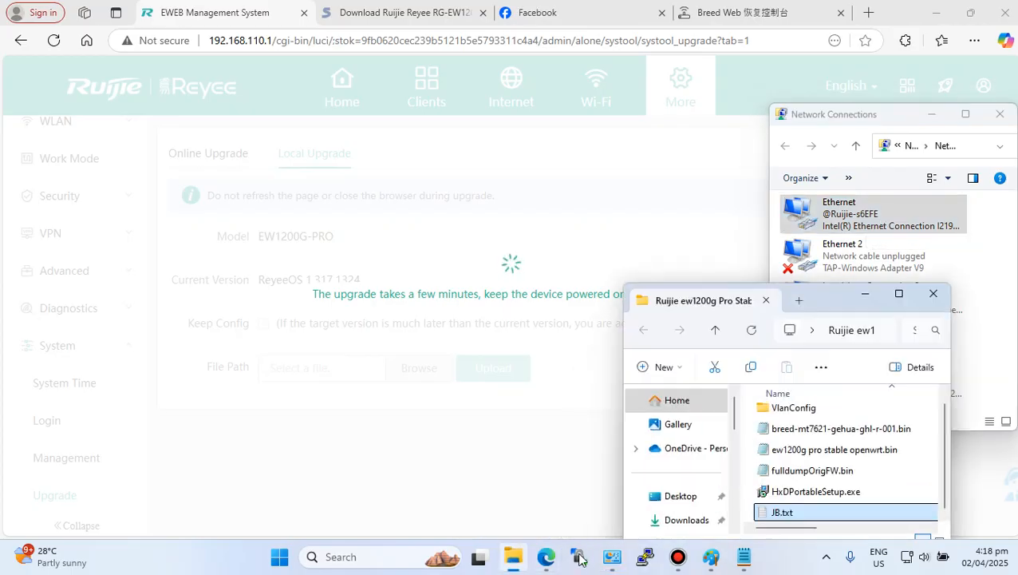
pyautogui.moveTo(820, 290); pyautogui.dragTo(875, 154)
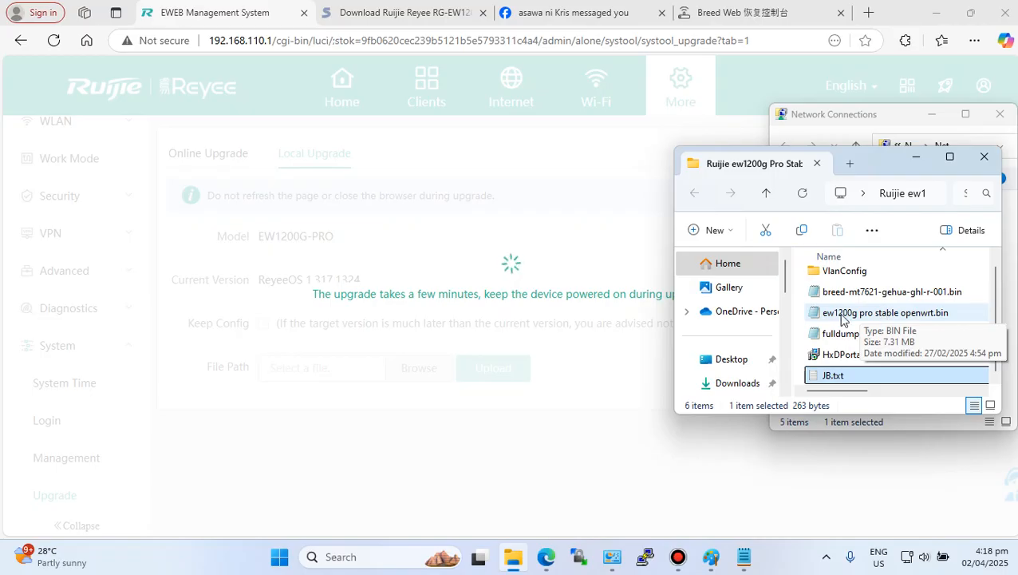
pyautogui.click(917, 163)
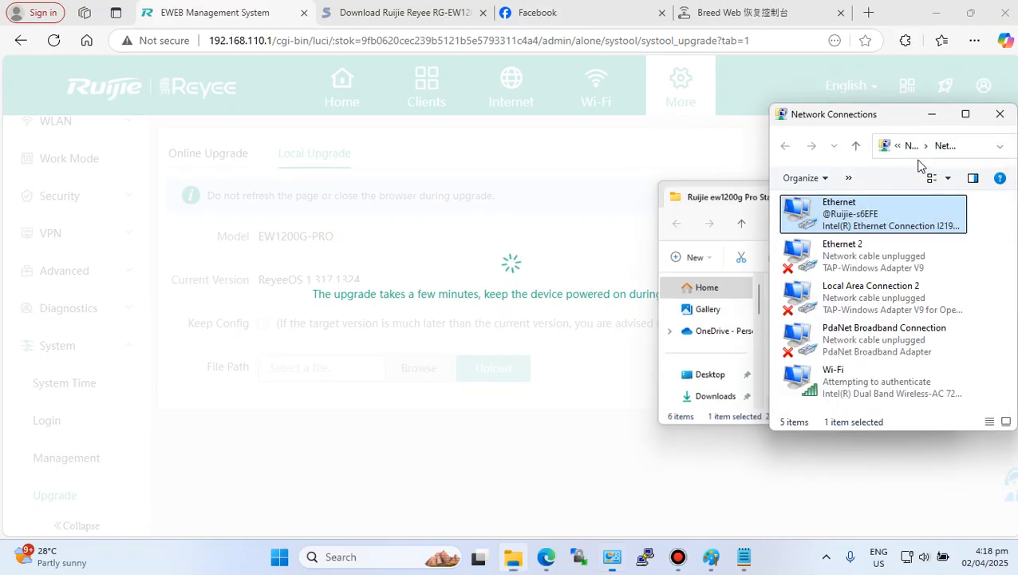
pyautogui.click(744, 558)
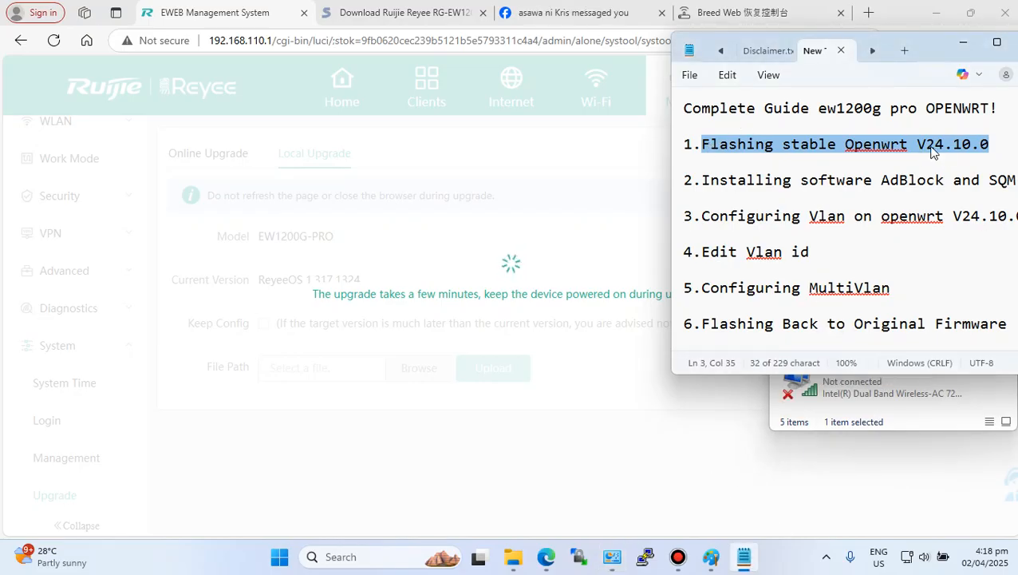
pyautogui.click(785, 414)
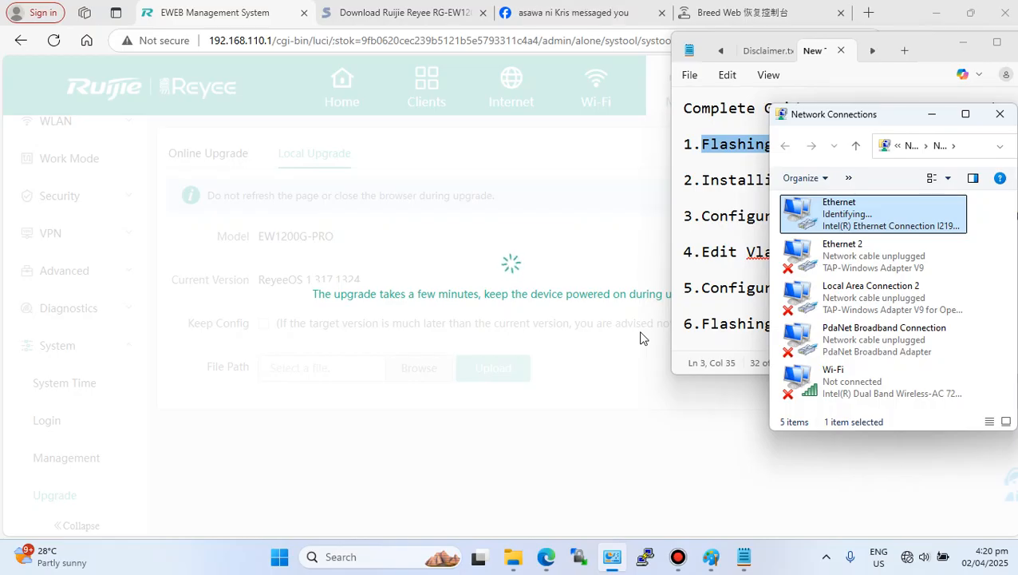
pyautogui.moveTo(839, 119); pyautogui.dragTo(720, 76)
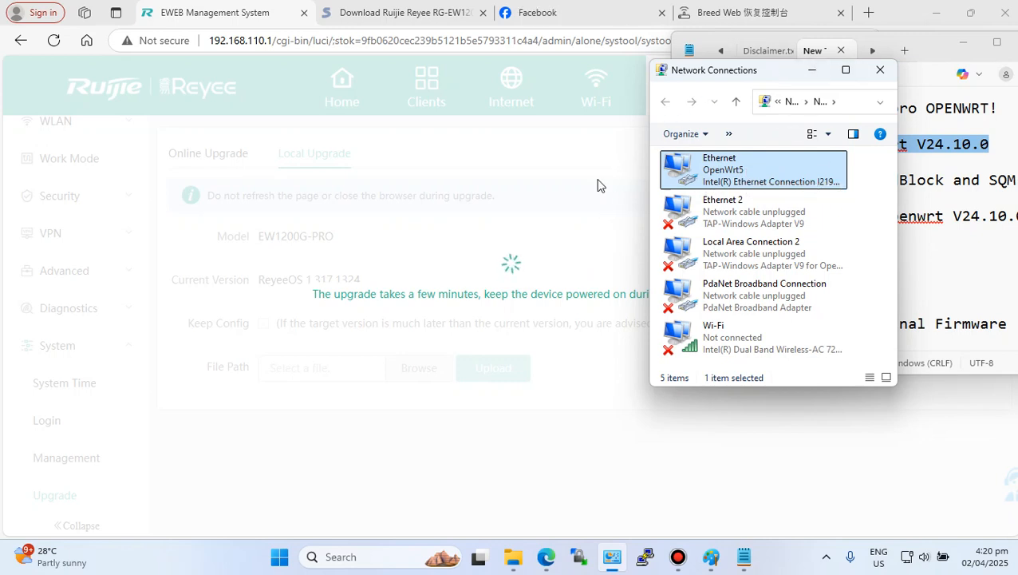
pyautogui.click(592, 205)
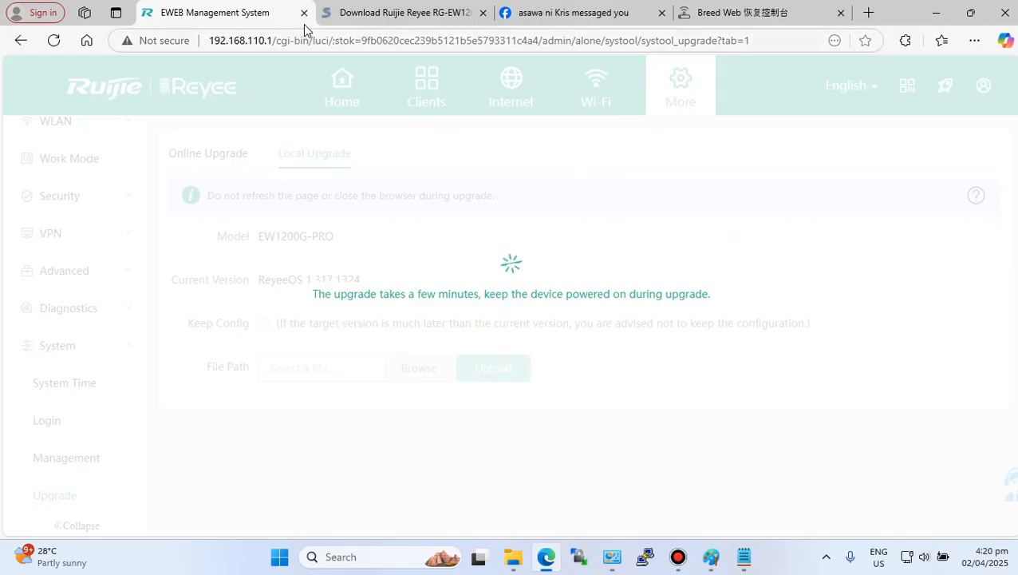
# - Open 192.168.1.1 in the Breed Web tab and log in to OpenWrt LuCI as root
pyautogui.click(742, 12)
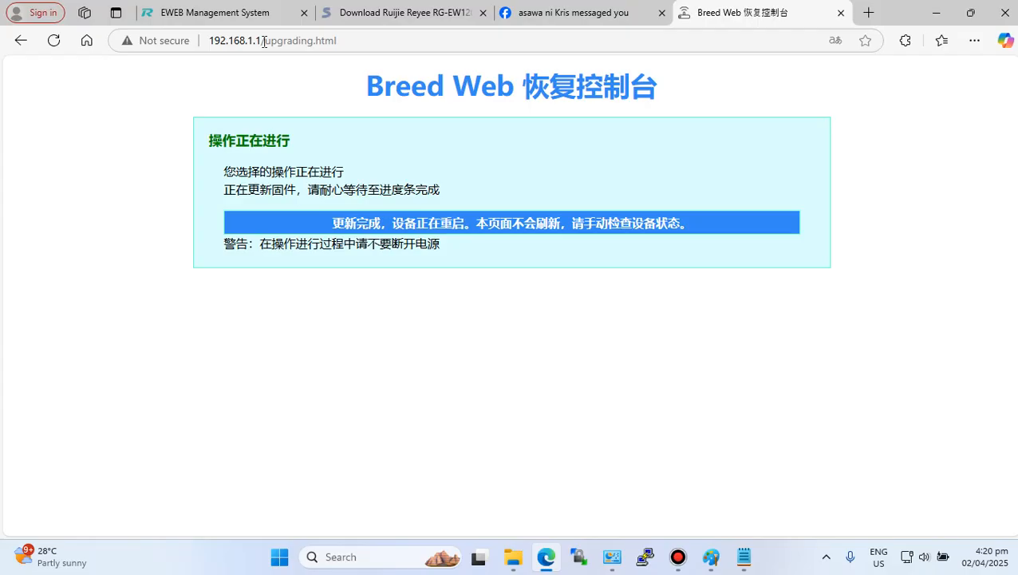
pyautogui.moveTo(260, 40); pyautogui.dragTo(430, 59)
pyautogui.press('BackSpace')
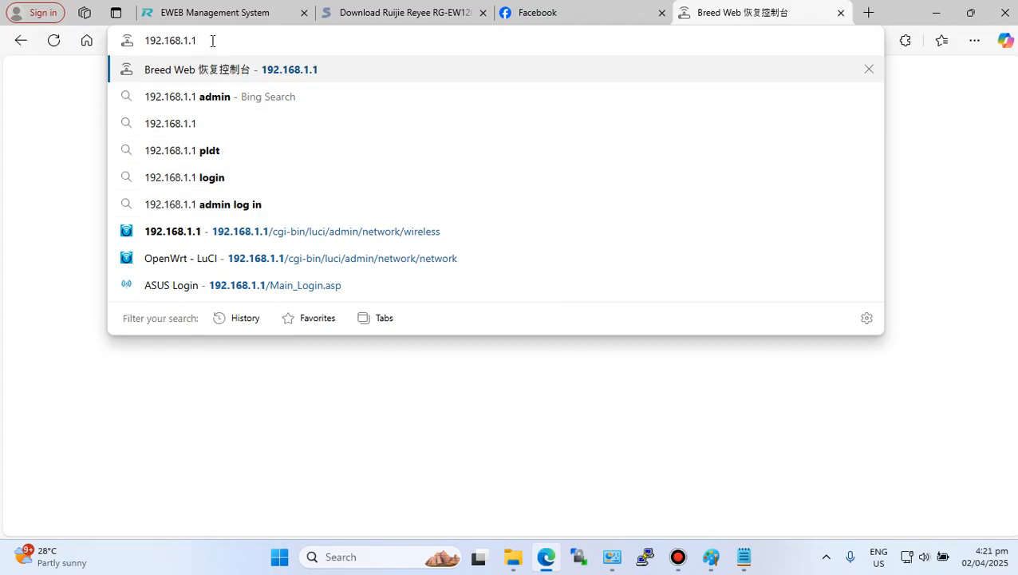
pyautogui.press('Return')
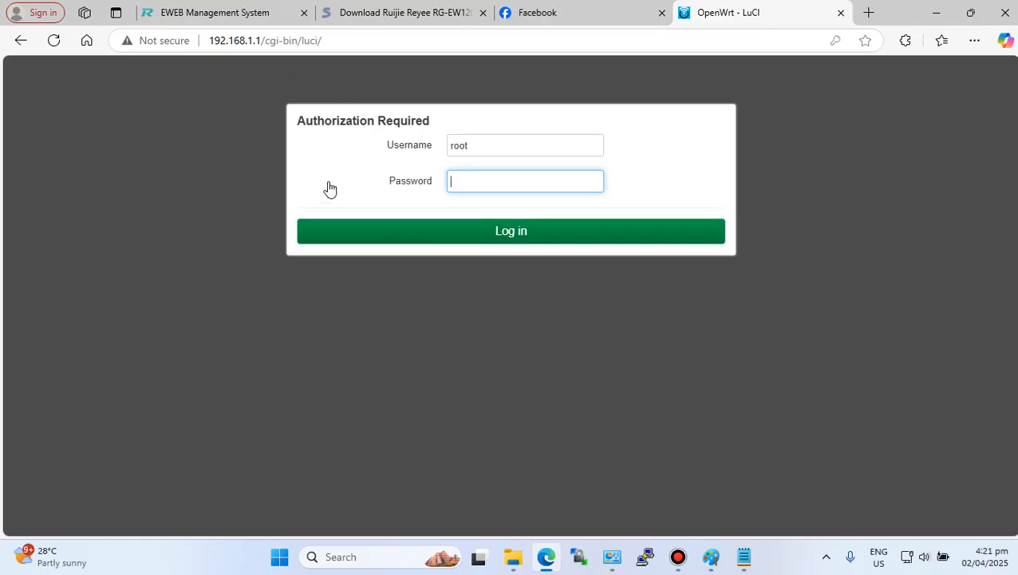
pyautogui.click(518, 235)
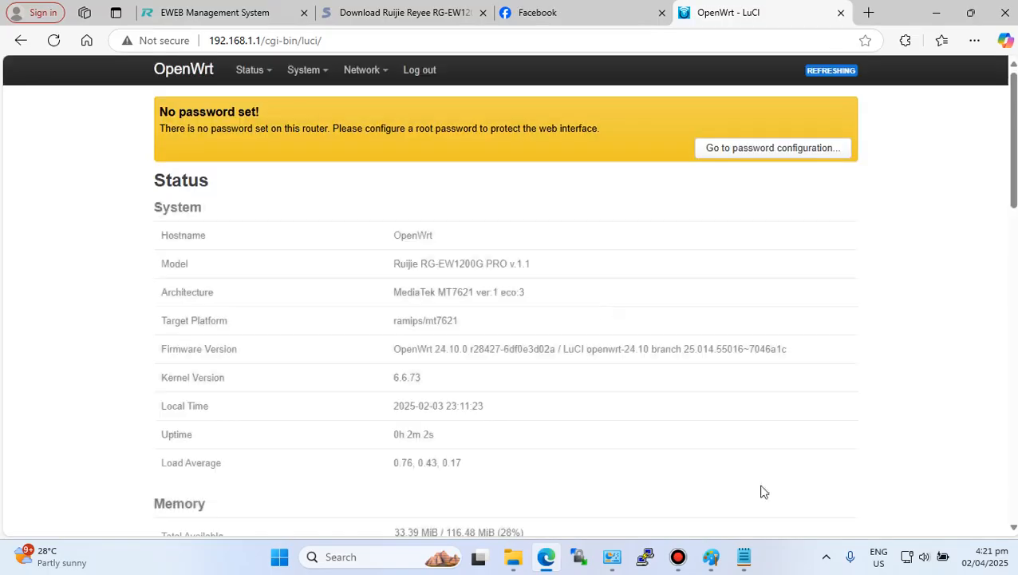
# - Highlight topic 2, Installing software AdBlock and SQM, in the notes file, then return to the browser
pyautogui.click(745, 561)
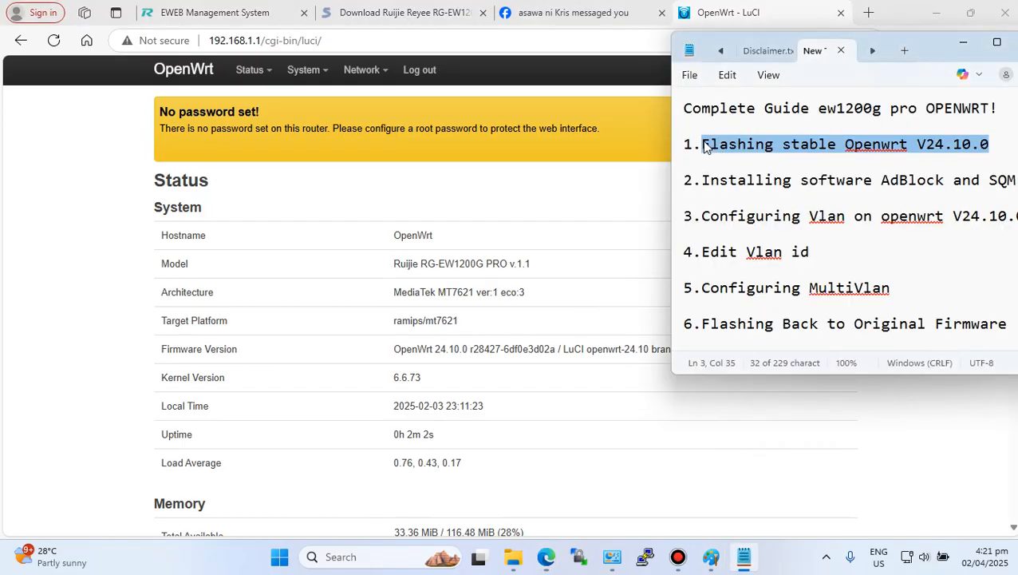
pyautogui.click(790, 162)
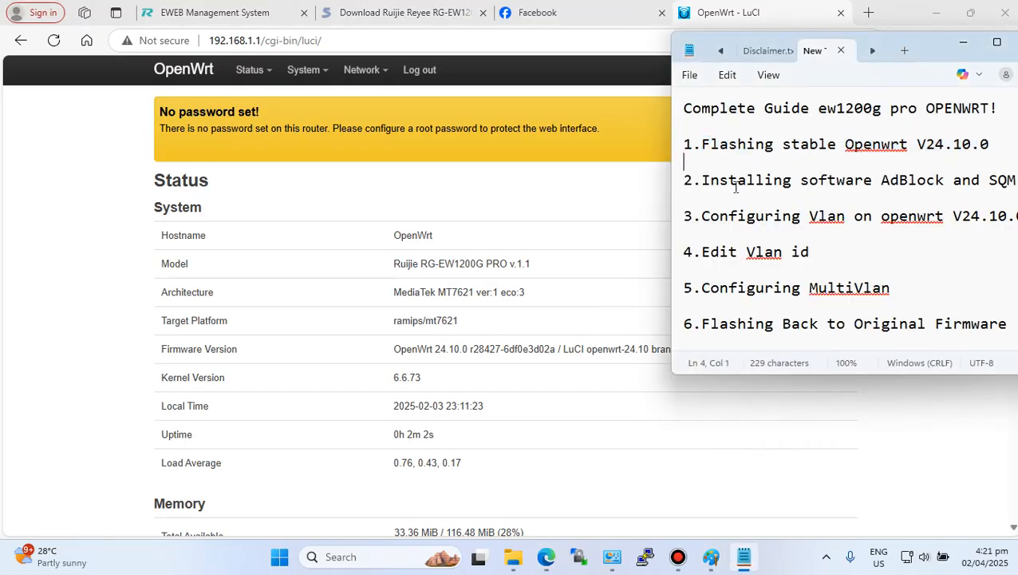
pyautogui.moveTo(685, 180); pyautogui.dragTo(958, 197)
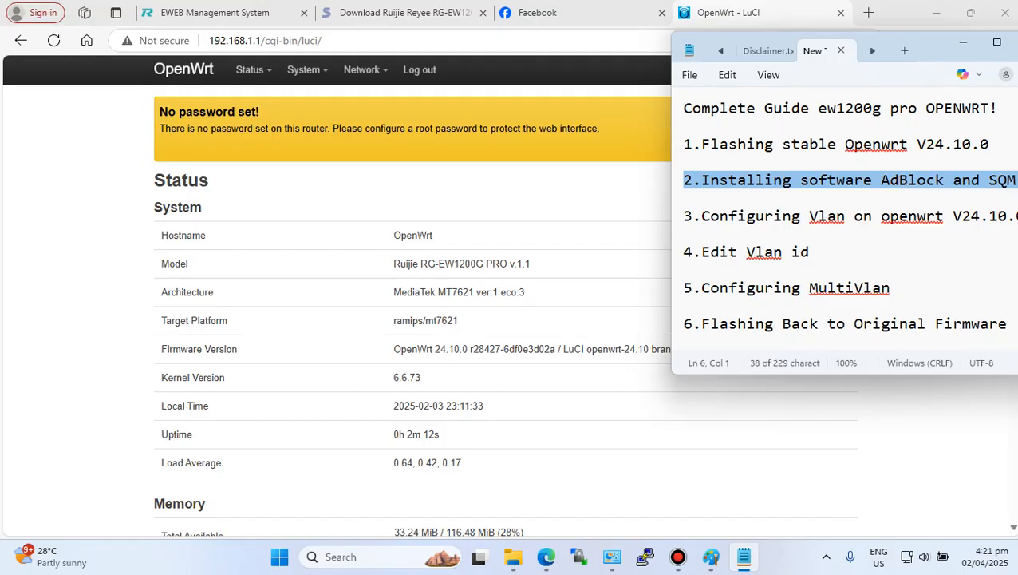
pyautogui.click(997, 186)
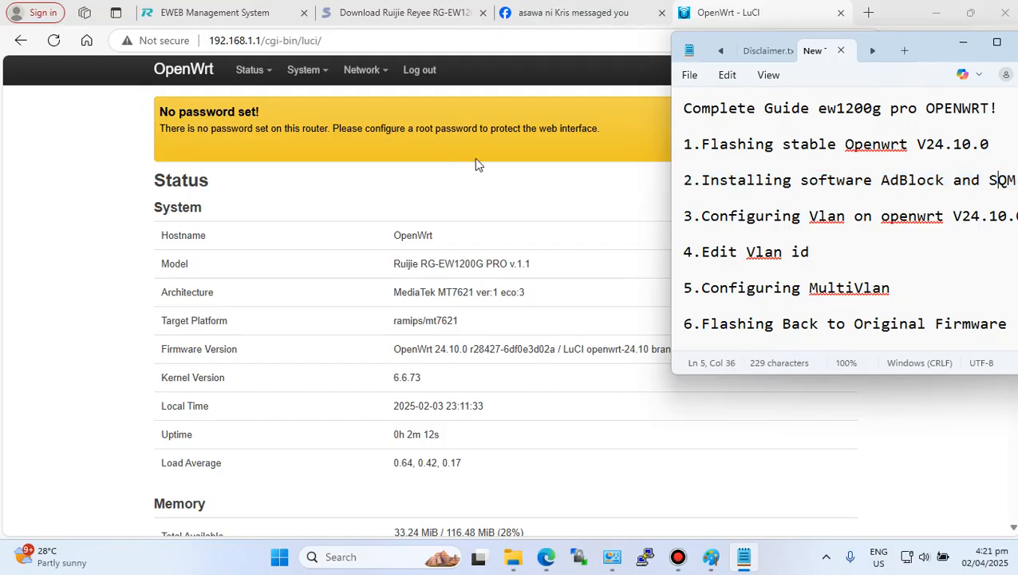
pyautogui.click(491, 184)
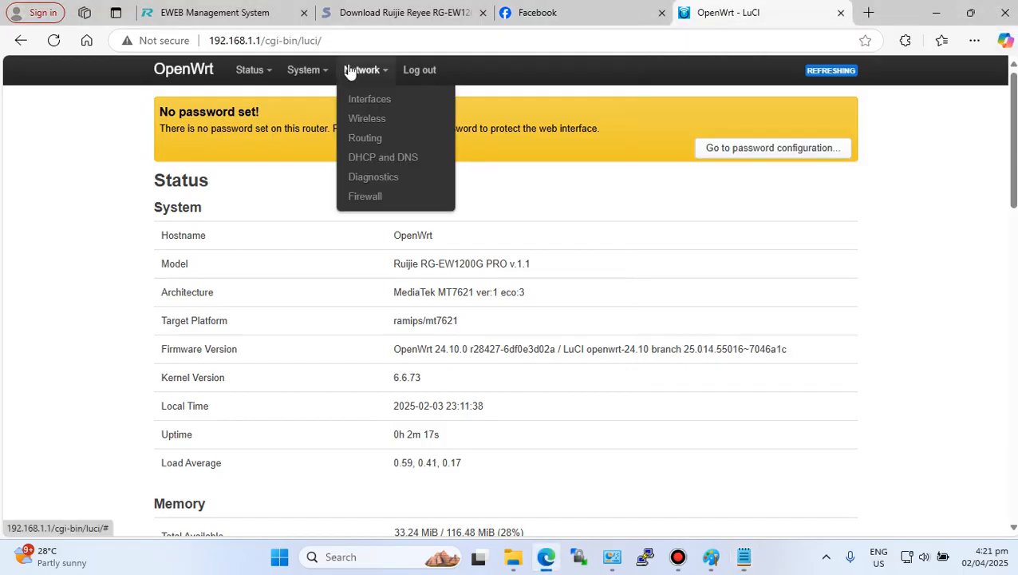
# - Open the System settings page in OpenWrt
pyautogui.moveTo(295, 70)
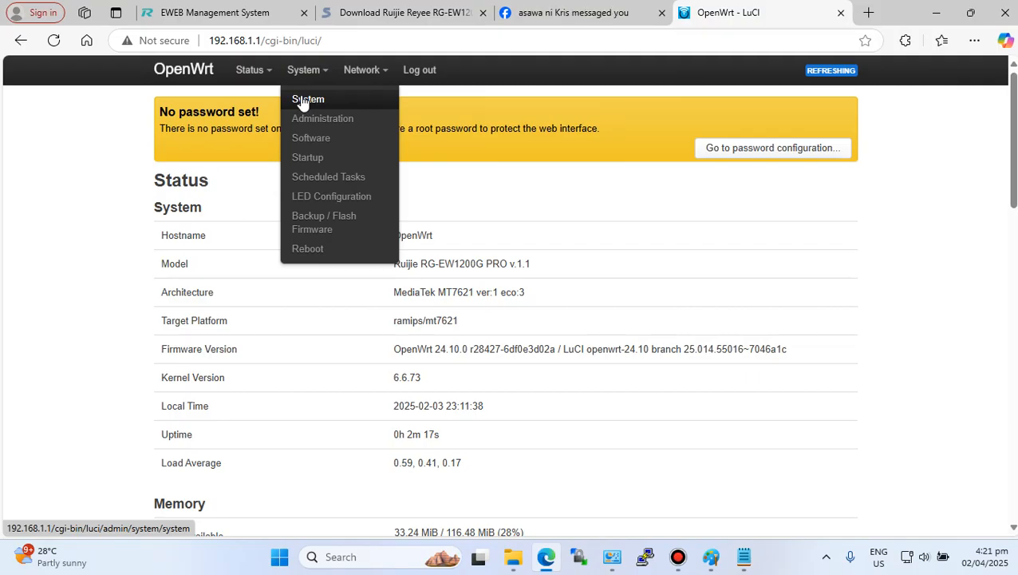
pyautogui.click(301, 99)
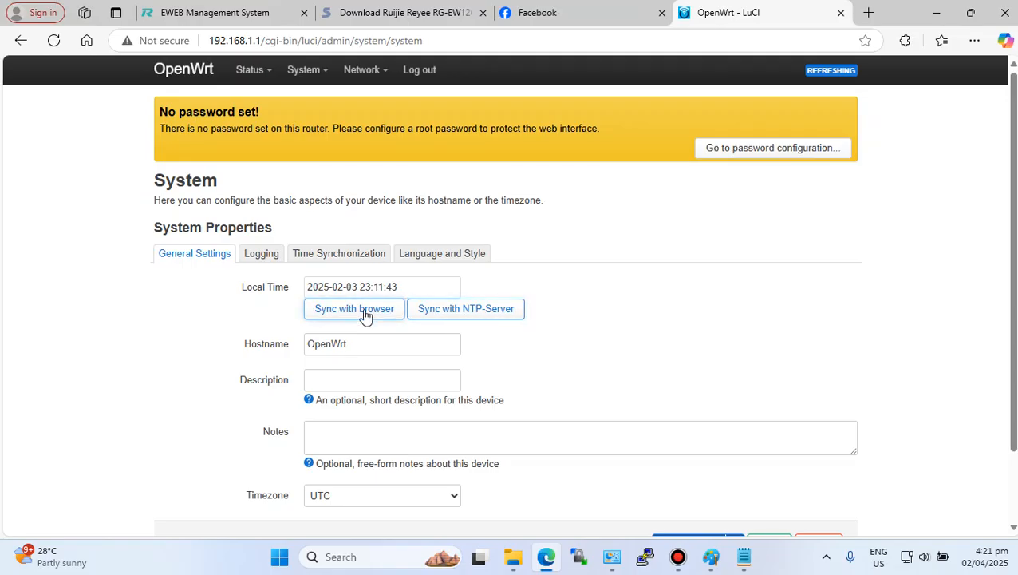
# - Synchronise the router's local time with the browser and with the NTP server
pyautogui.click(364, 313)
pyautogui.click(466, 309)
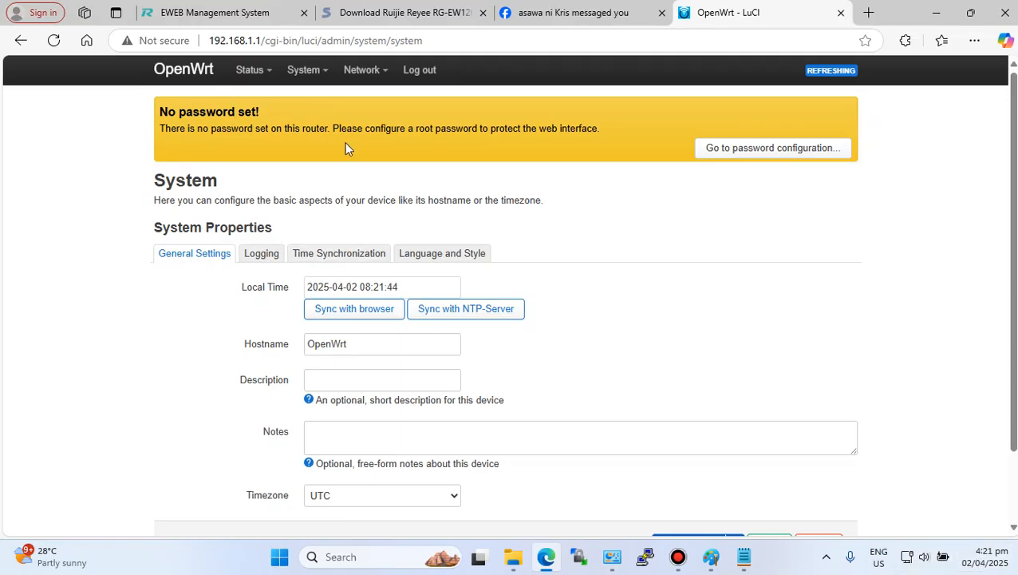
# - Open the Software package manager page and update the package lists
pyautogui.moveTo(297, 72)
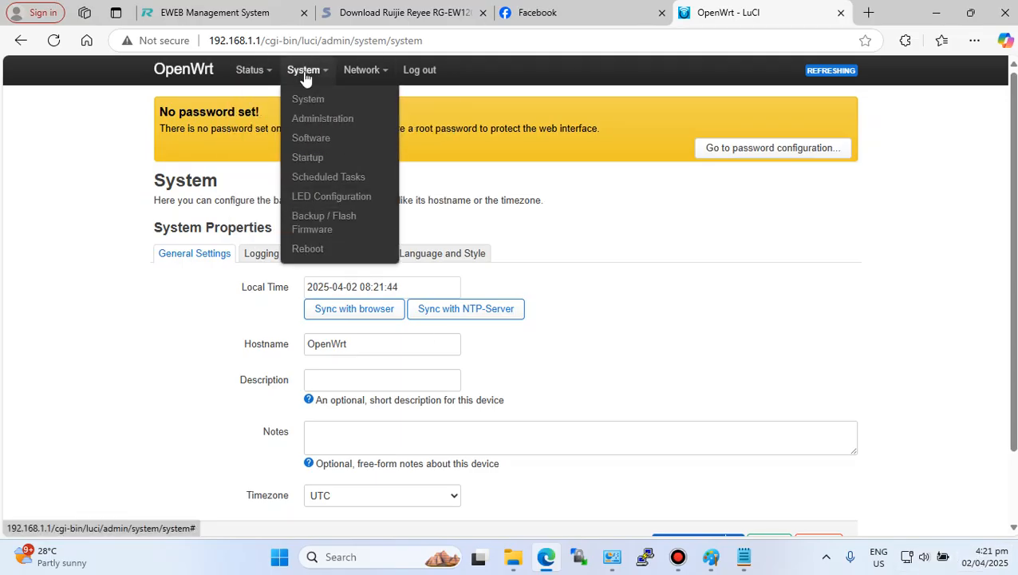
pyautogui.click(314, 140)
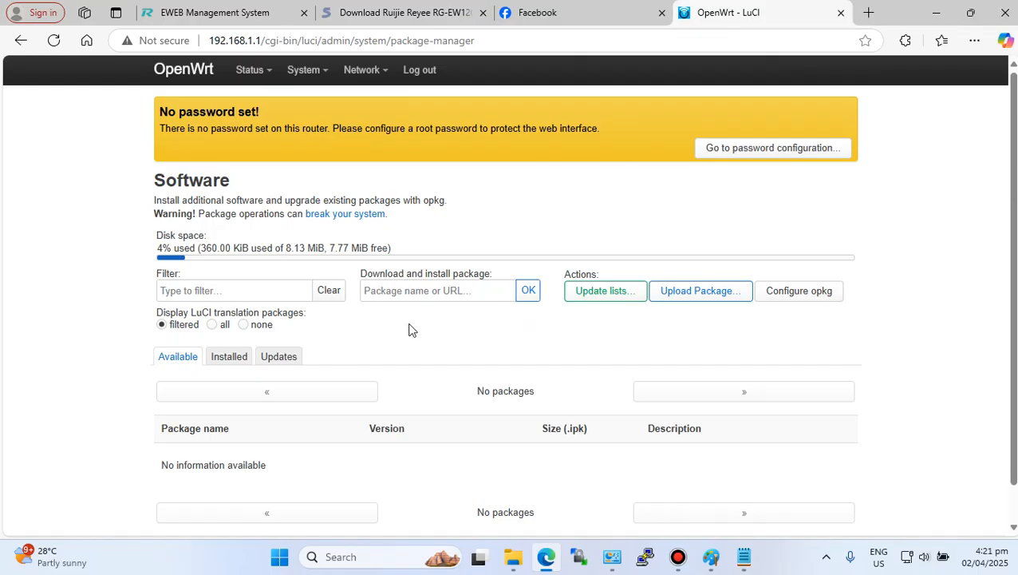
pyautogui.moveTo(245, 188); pyautogui.dragTo(142, 185)
pyautogui.click(393, 185)
pyautogui.click(605, 292)
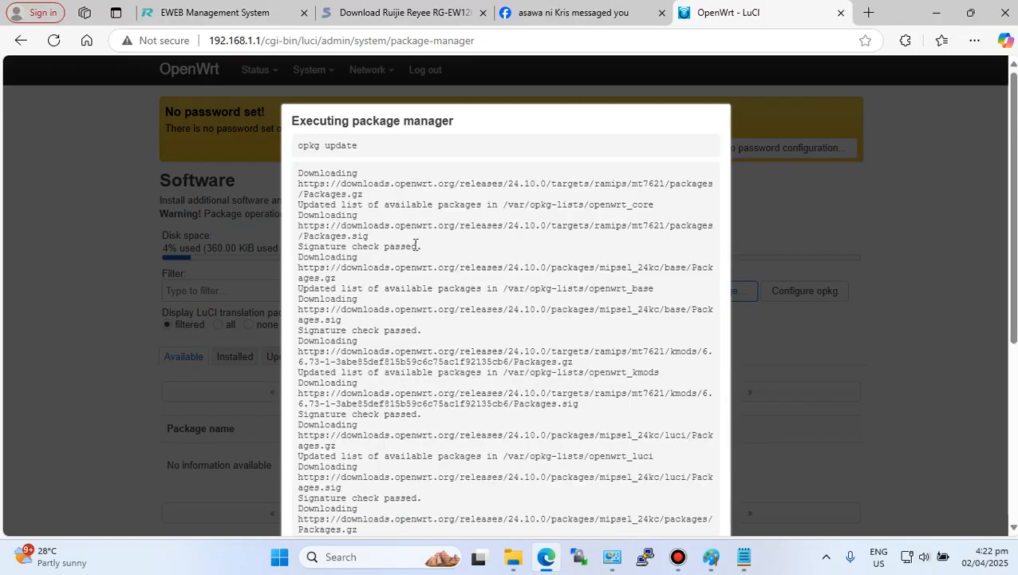
# - Highlight the signature check and download lines in the update output, then dismiss the dialog
pyautogui.moveTo(422, 246)
pyautogui.mouseDown()
pyautogui.moveTo(297, 237)
pyautogui.moveTo(296, 255)
pyautogui.mouseUp()
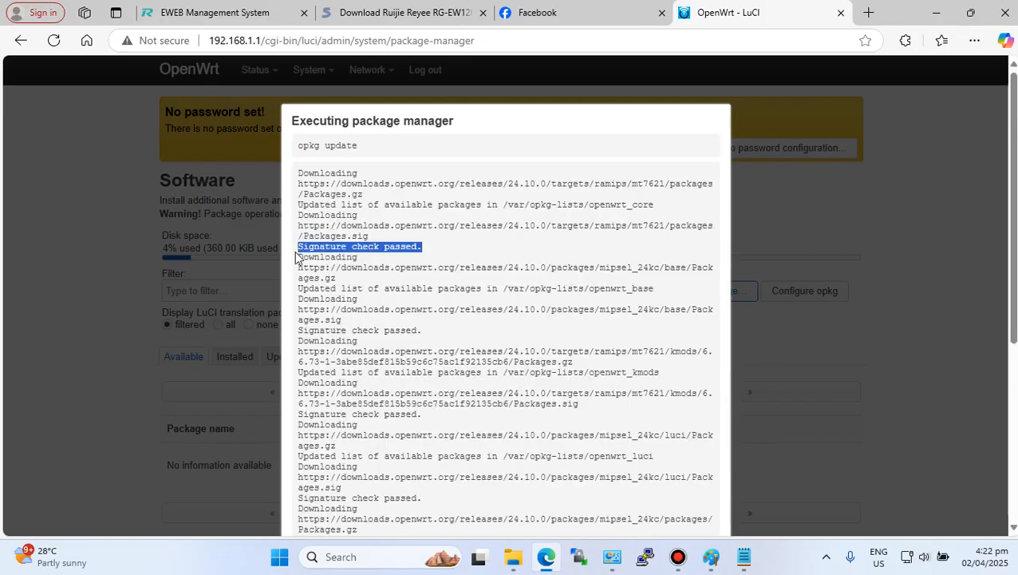
pyautogui.click(445, 250)
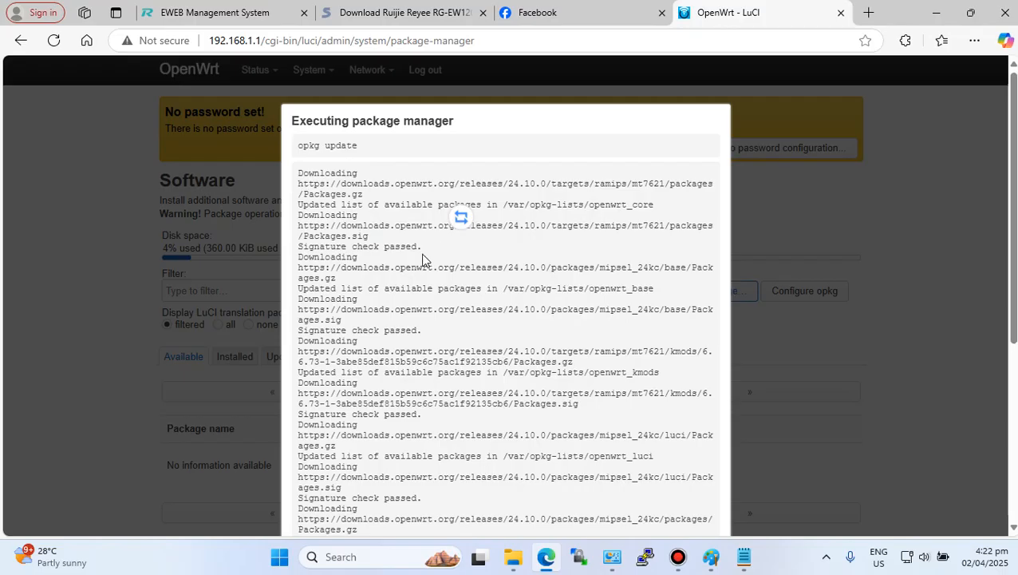
pyautogui.moveTo(297, 248); pyautogui.dragTo(448, 269)
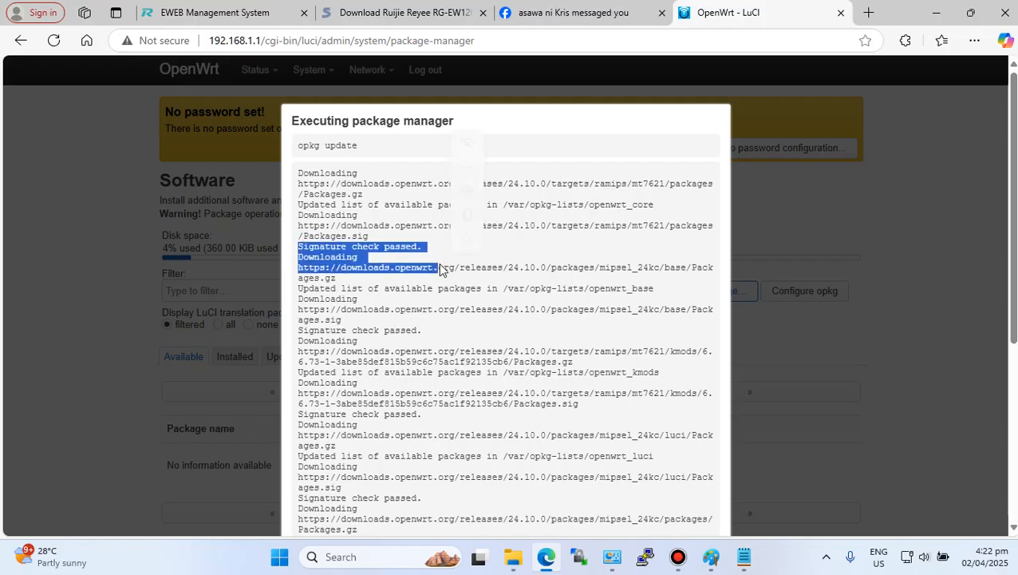
pyautogui.click(341, 471)
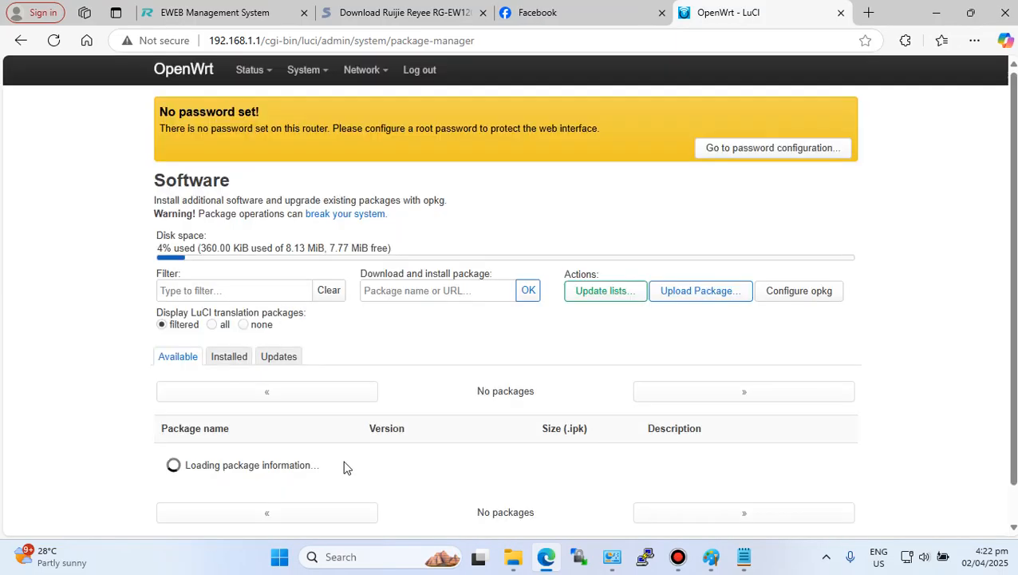
# - Filter the available packages for adblock
pyautogui.scroll(-1, 348, 390)
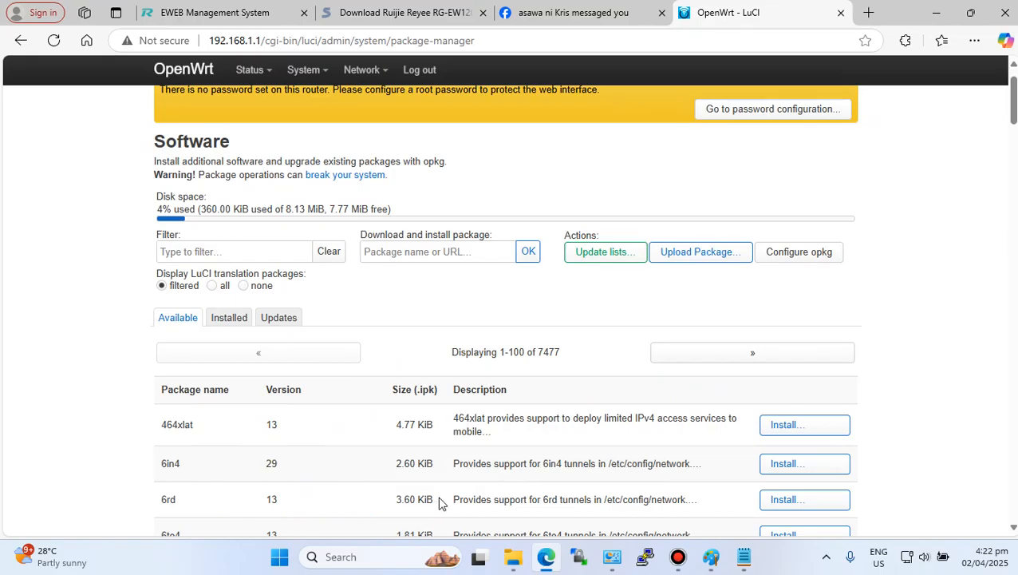
pyautogui.scroll(-8, 436, 475)
pyautogui.scroll(10, 436, 463)
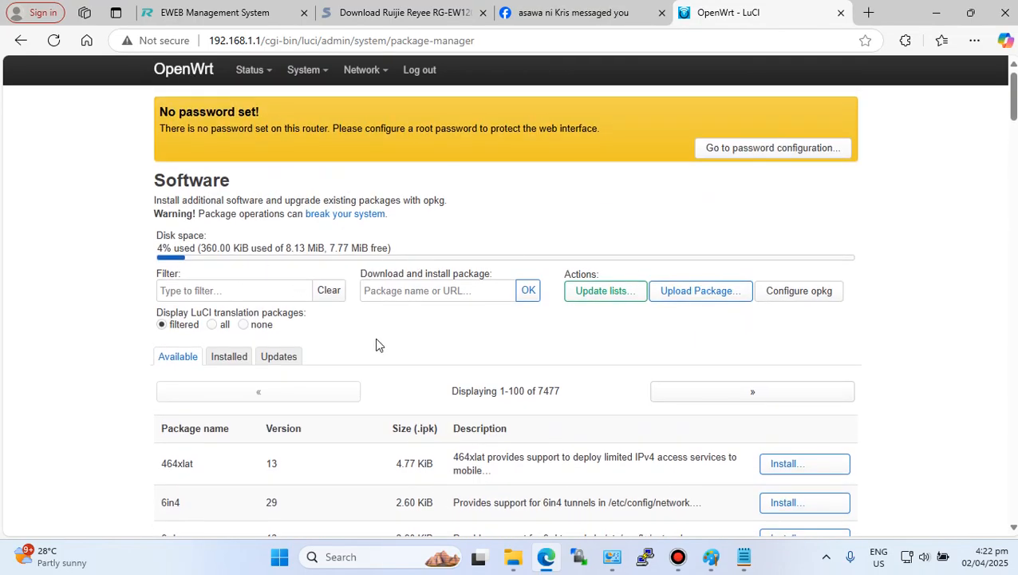
pyautogui.click(254, 289)
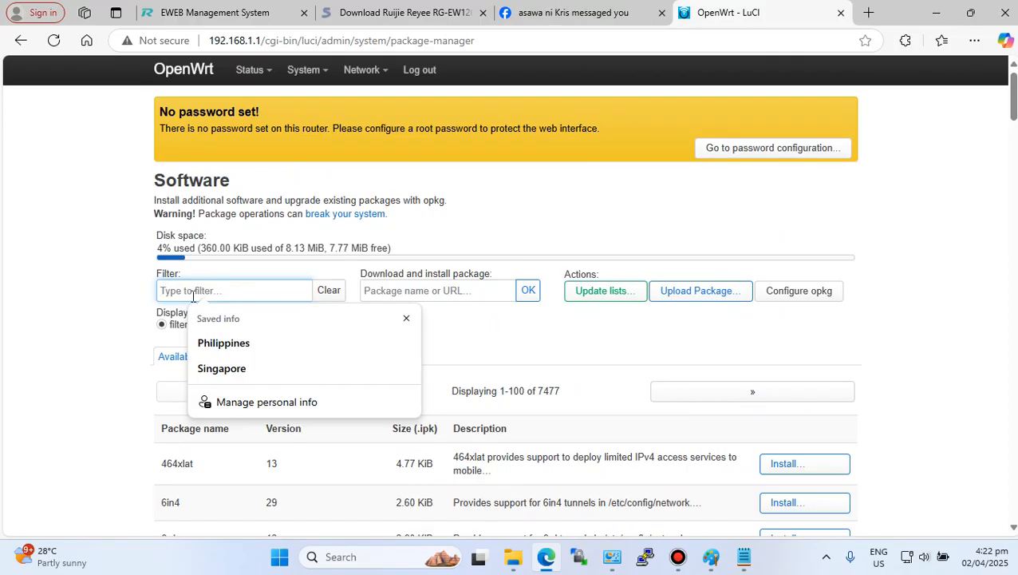
pyautogui.write('ad')
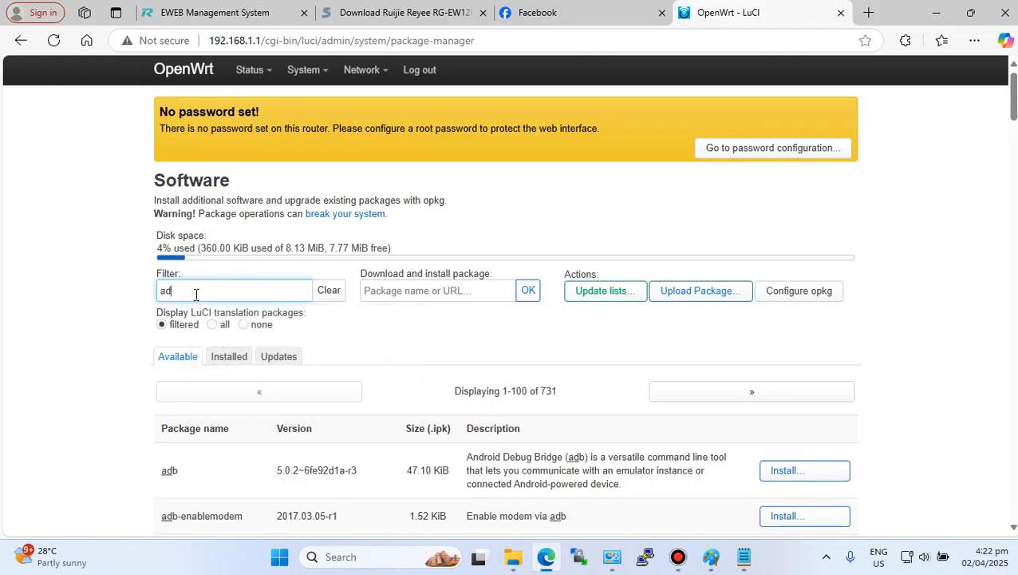
pyautogui.write('block')
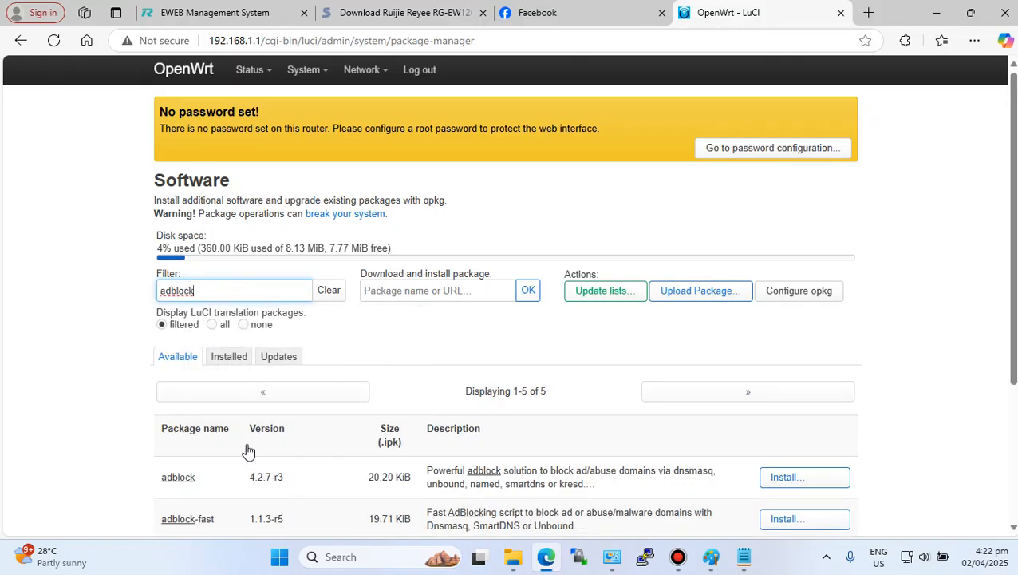
pyautogui.scroll(-3, 248, 444)
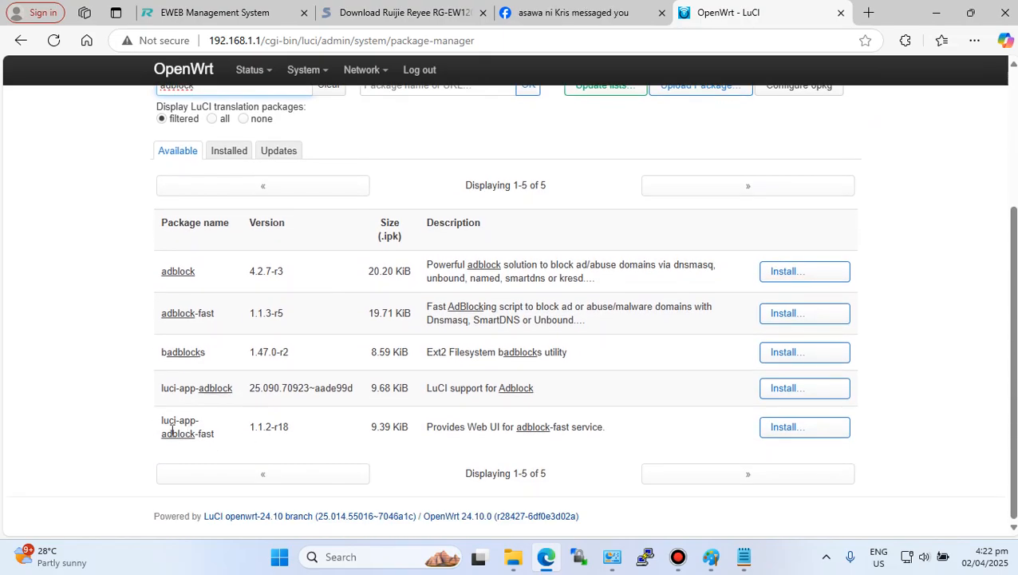
# - Install the luci-app-adblock-fast package with its dependencies and dismiss the package manager output
pyautogui.click(801, 434)
pyautogui.scroll(-4, 590, 439)
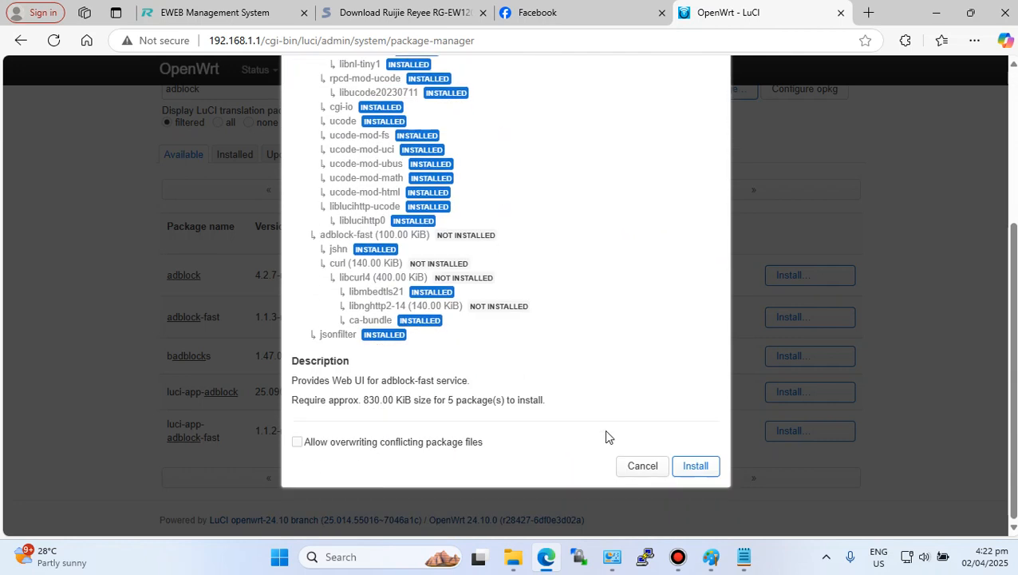
pyautogui.click(693, 465)
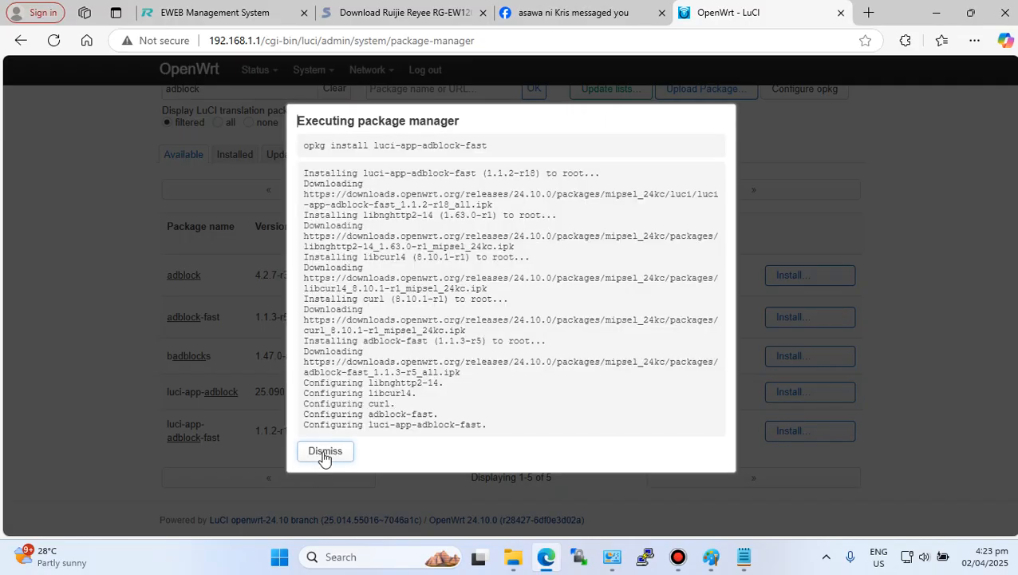
pyautogui.click(325, 451)
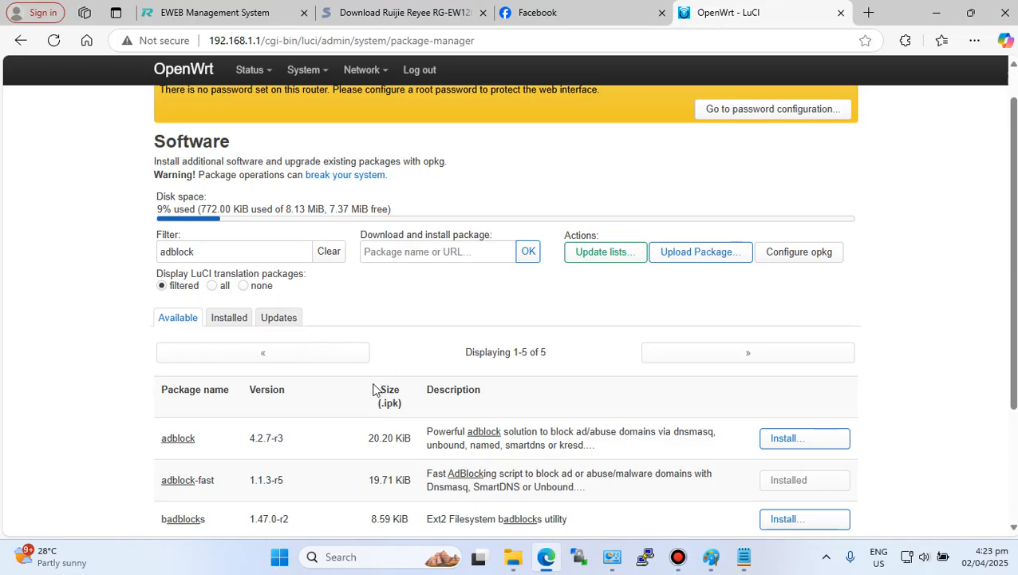
# - Log out of LuCI and log back in
pyautogui.moveTo(379, 85)
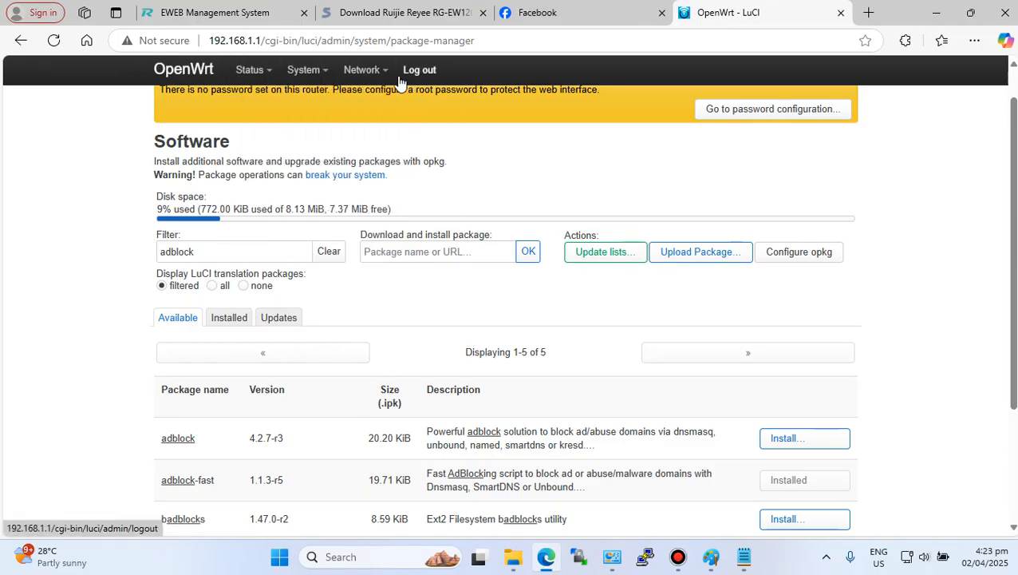
pyautogui.click(419, 70)
pyautogui.click(485, 227)
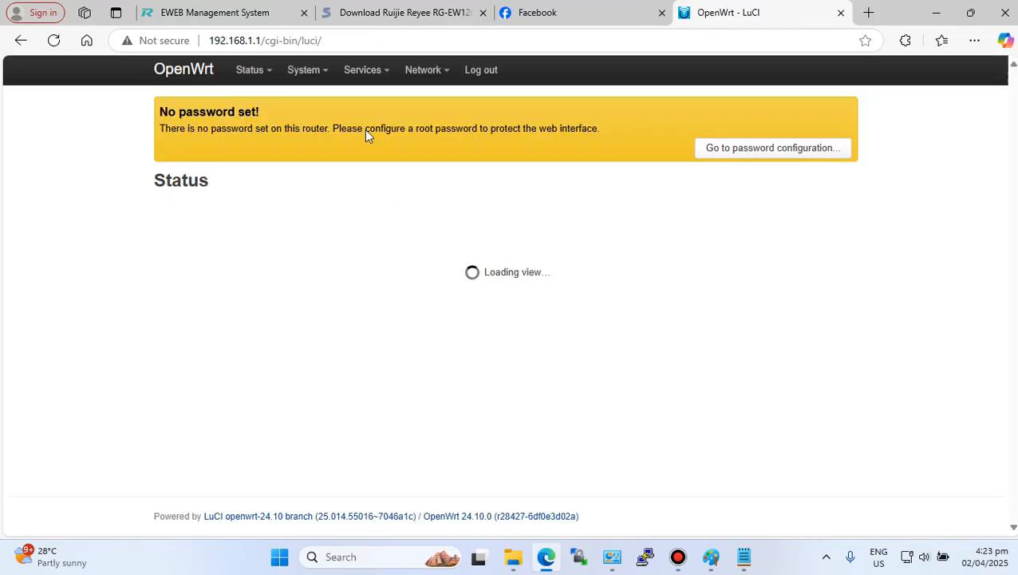
# - Open the AdBlock Fast service page and highlight its AdBlock-Fast title
pyautogui.moveTo(368, 73)
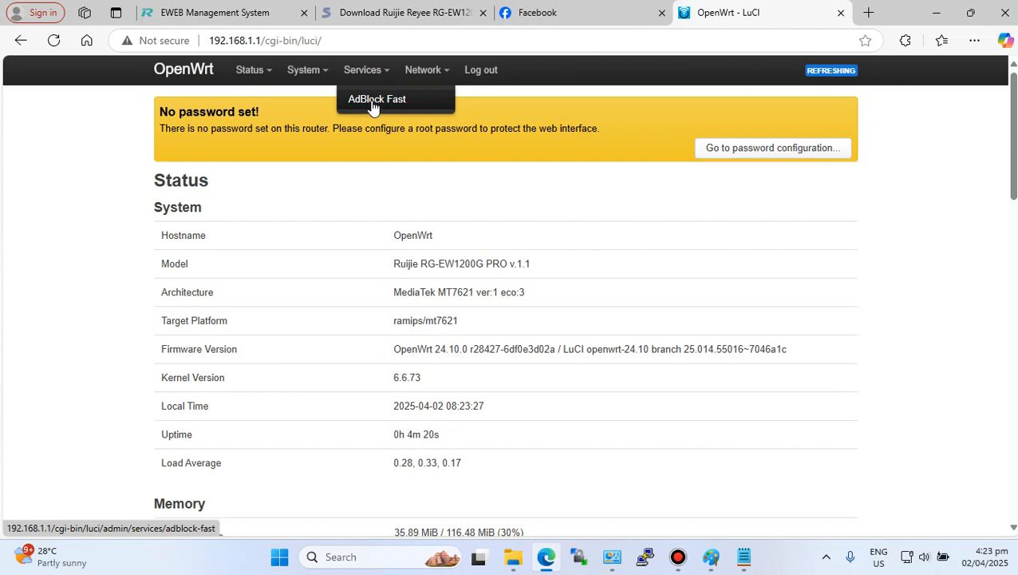
pyautogui.click(374, 105)
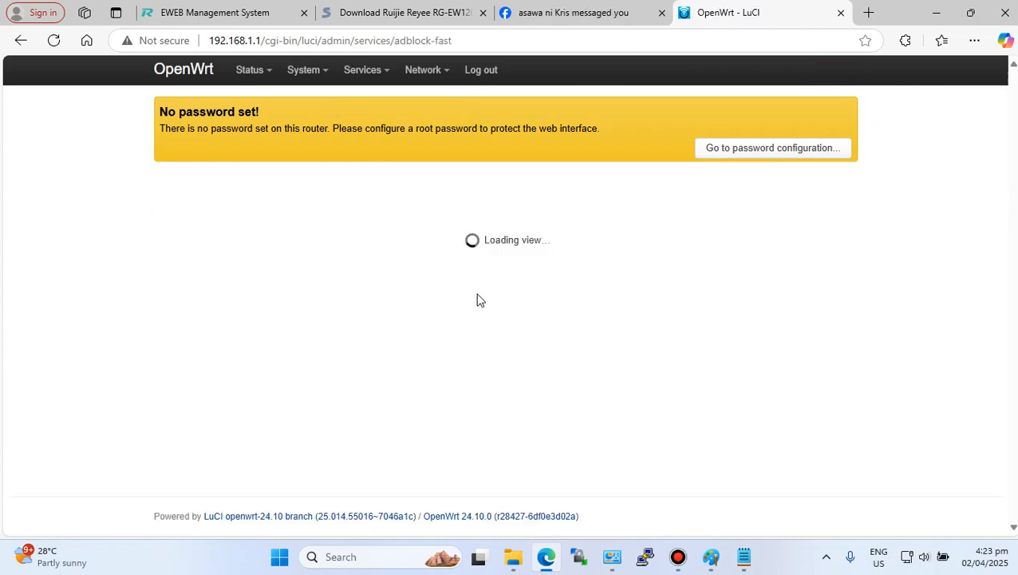
pyautogui.scroll(-5, 478, 300)
pyautogui.scroll(4, 478, 299)
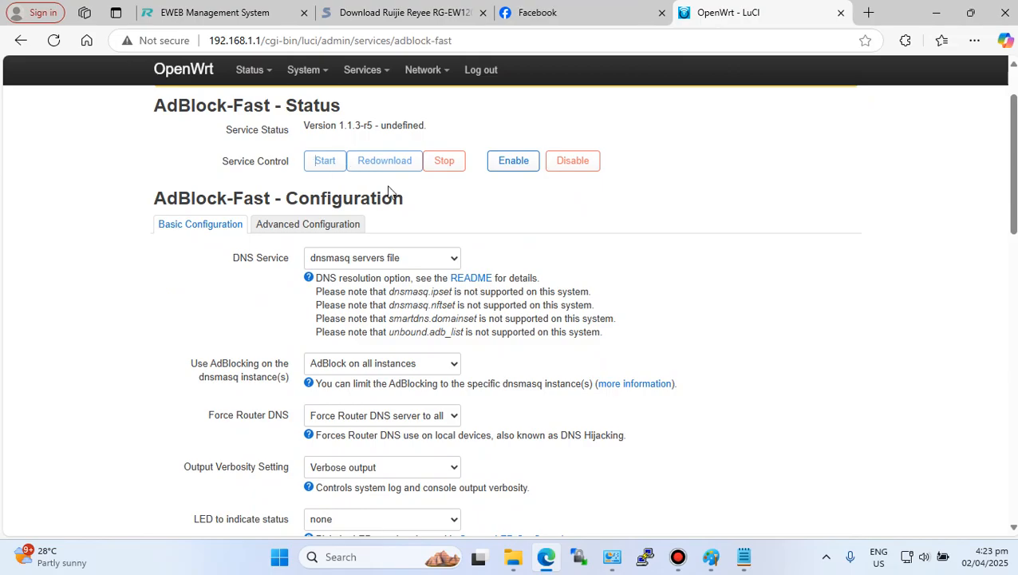
pyautogui.scroll(1, 478, 313)
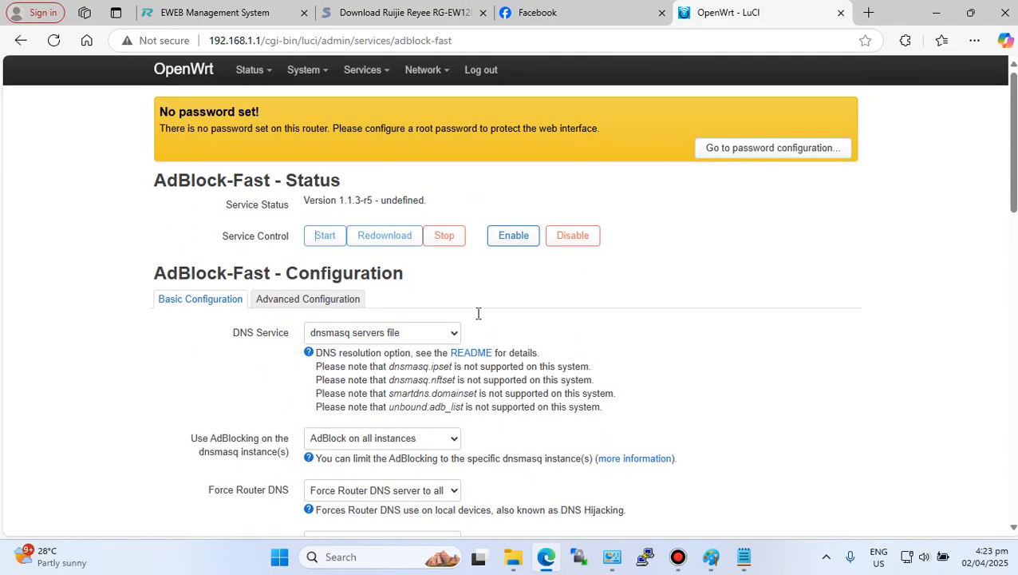
pyautogui.moveTo(352, 76)
pyautogui.moveTo(148, 186); pyautogui.dragTo(272, 171)
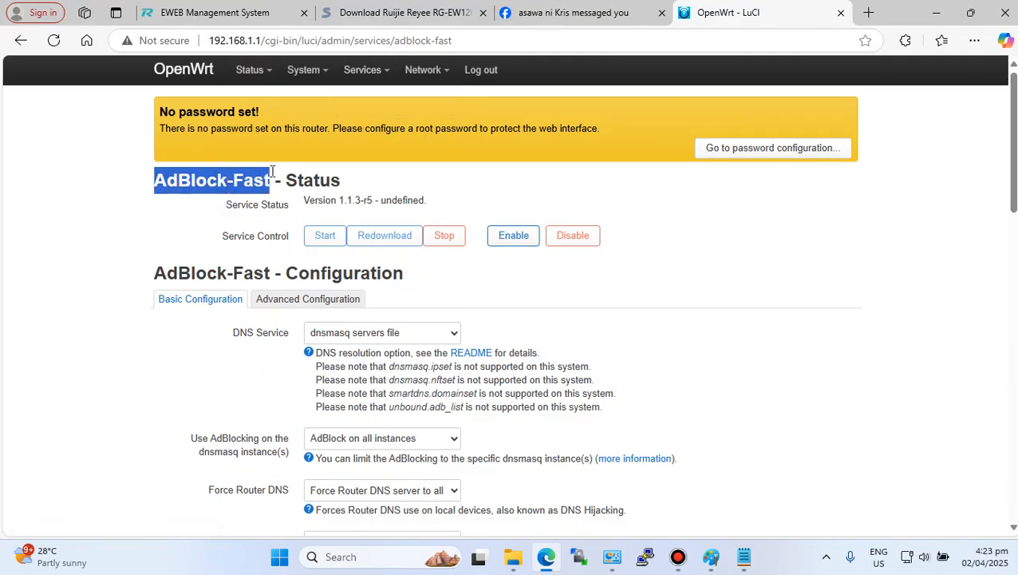
pyautogui.click(506, 130)
# - Return to the Software page and filter the packages for adblock
pyautogui.moveTo(302, 74)
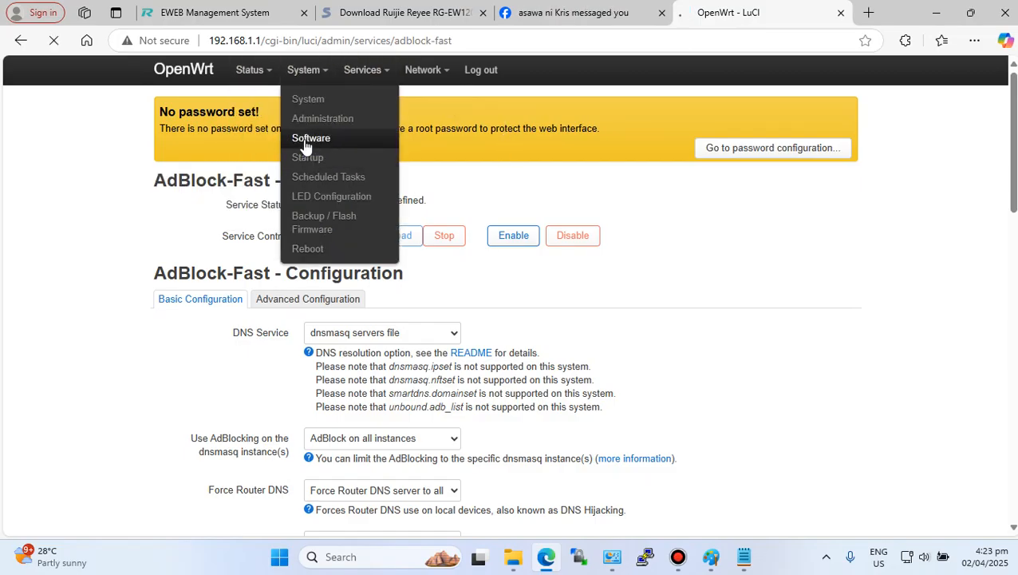
pyautogui.click(306, 140)
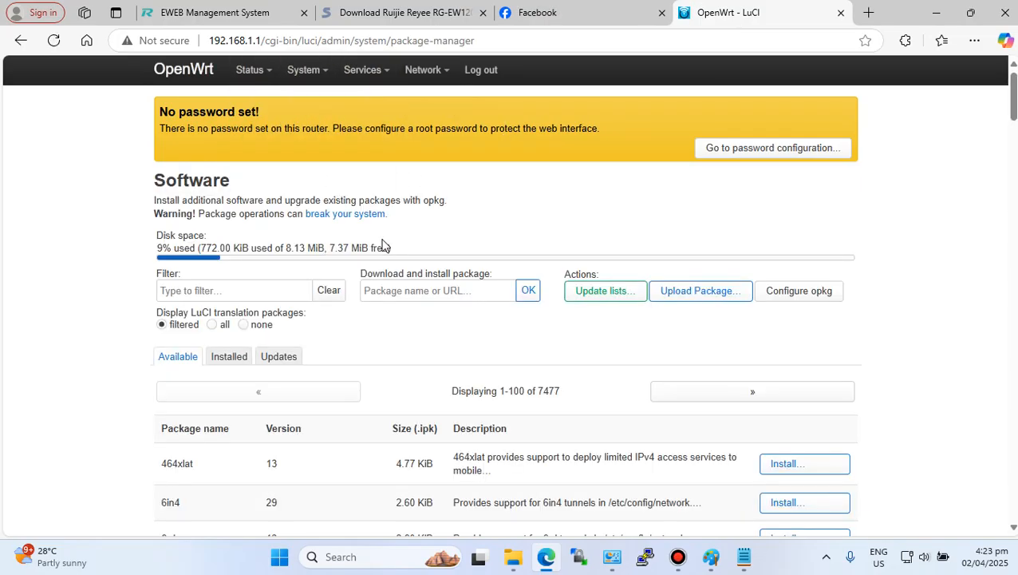
pyautogui.scroll(-3, 382, 244)
pyautogui.scroll(3, 231, 205)
pyautogui.click(239, 214)
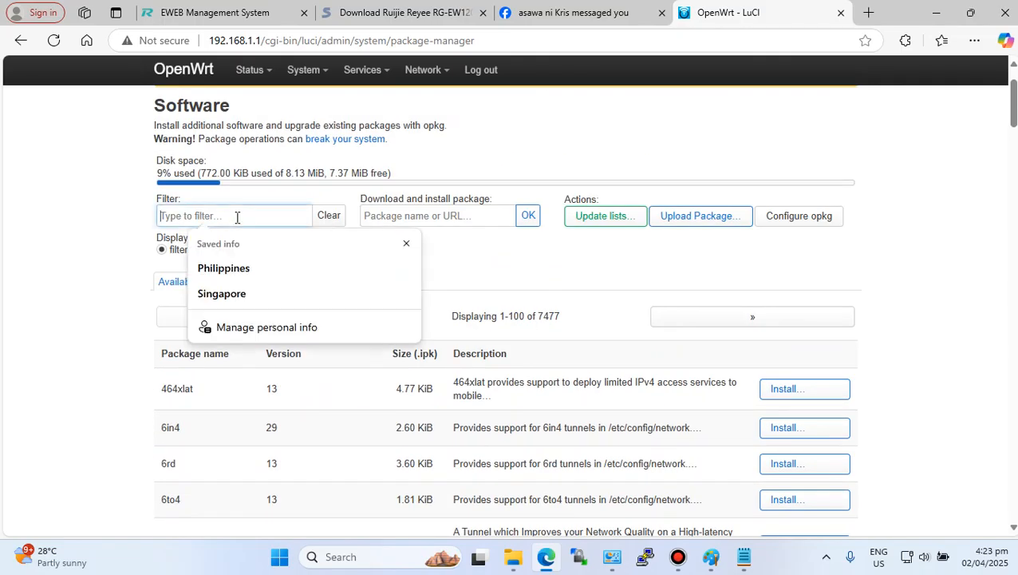
pyautogui.write('adb')
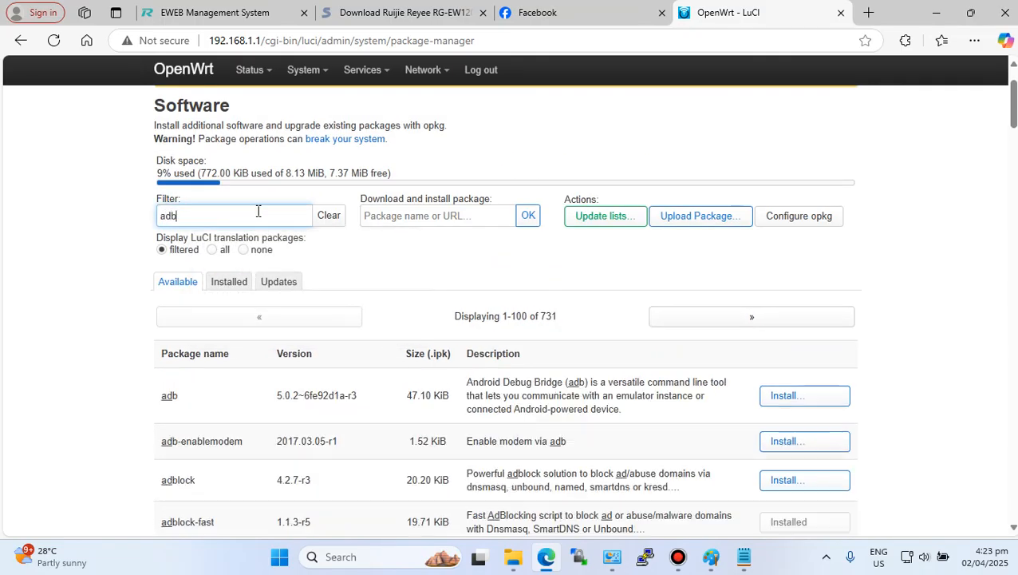
pyautogui.write('lock')
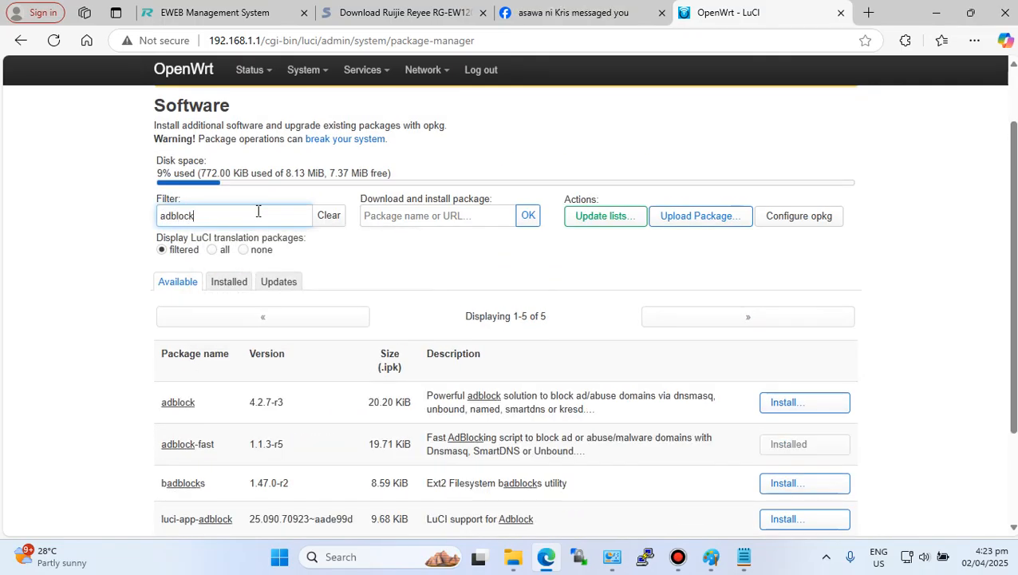
pyautogui.scroll(-3, 301, 309)
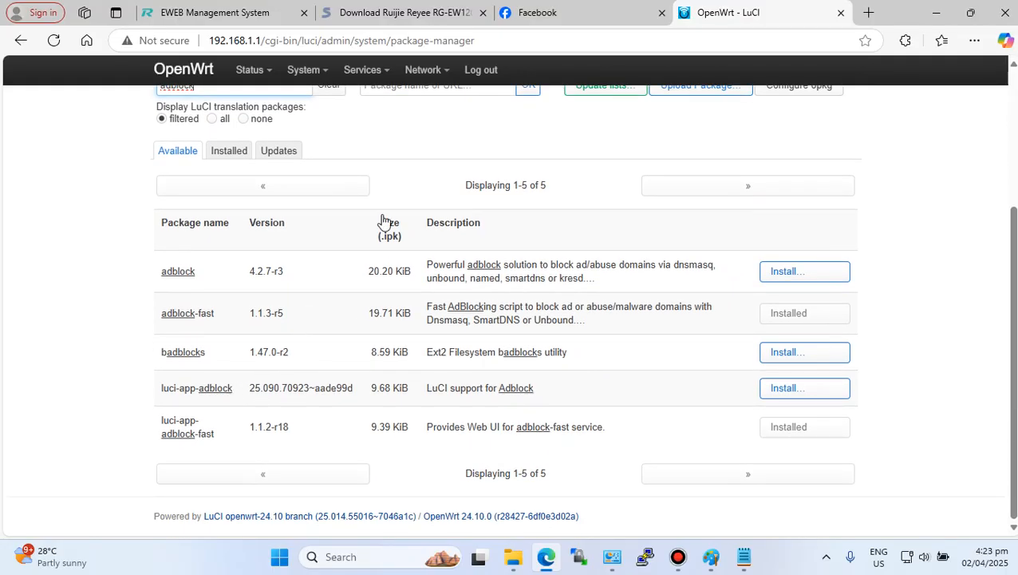
# - Highlight luci-app-adblock-fast, then remove it from the installed packages list
pyautogui.moveTo(158, 391); pyautogui.dragTo(234, 390)
pyautogui.moveTo(159, 421); pyautogui.dragTo(214, 433)
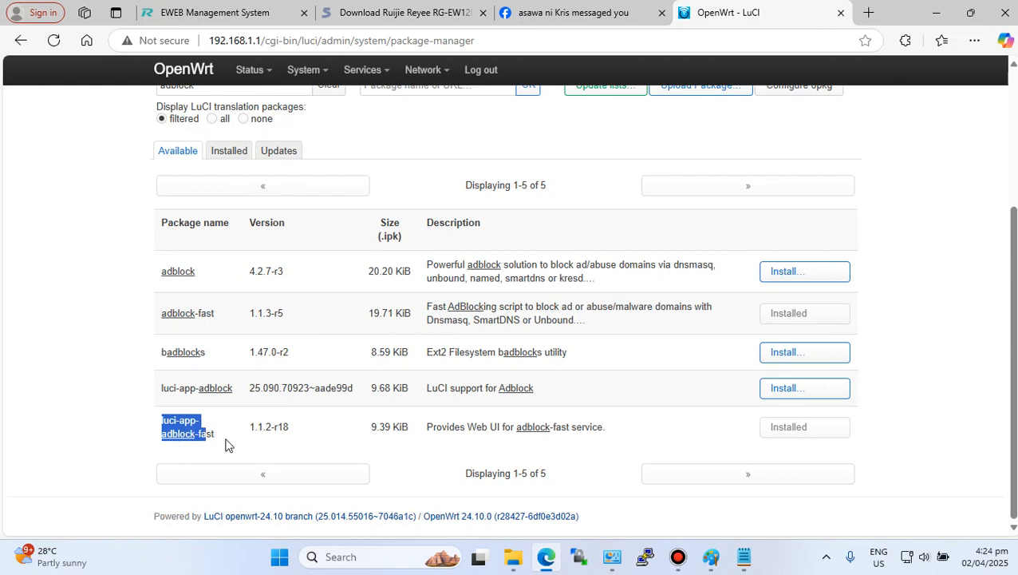
pyautogui.click(228, 438)
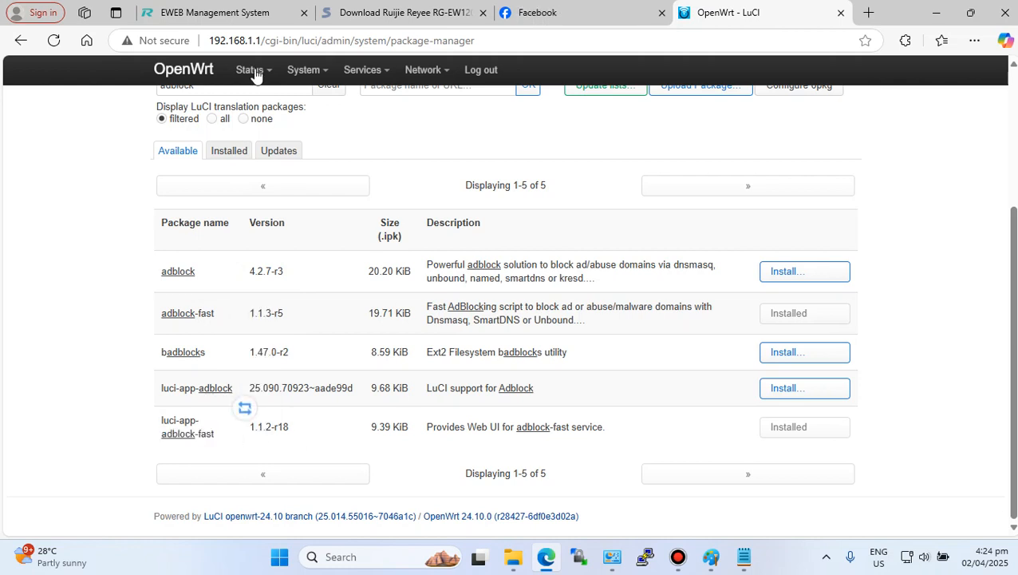
pyautogui.click(224, 150)
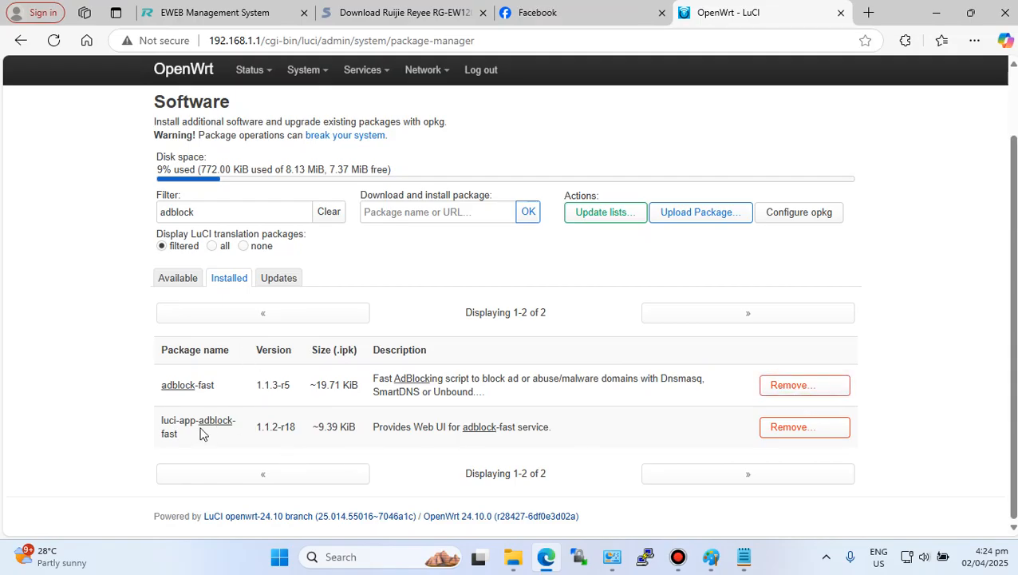
pyautogui.click(792, 429)
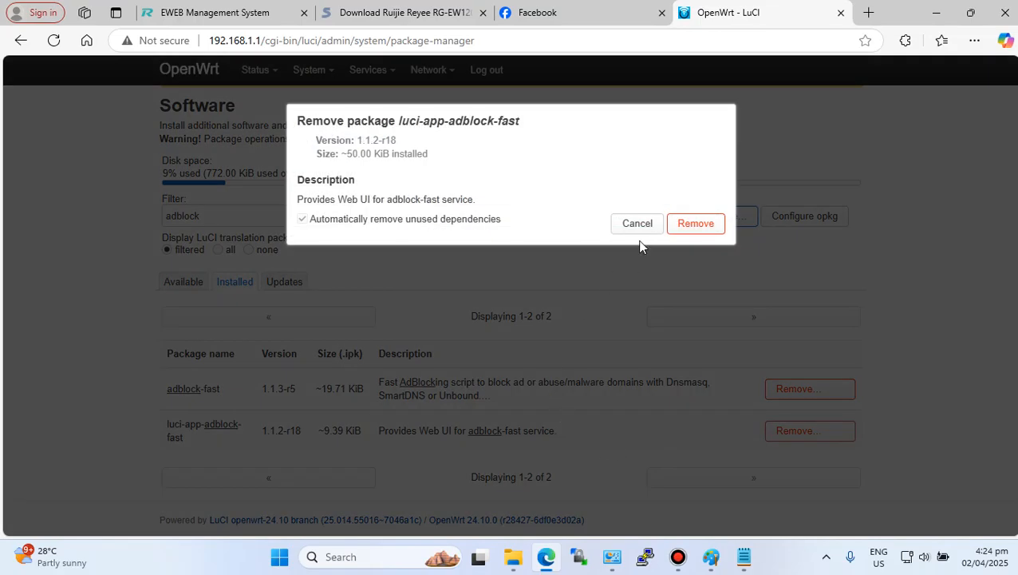
pyautogui.click(693, 223)
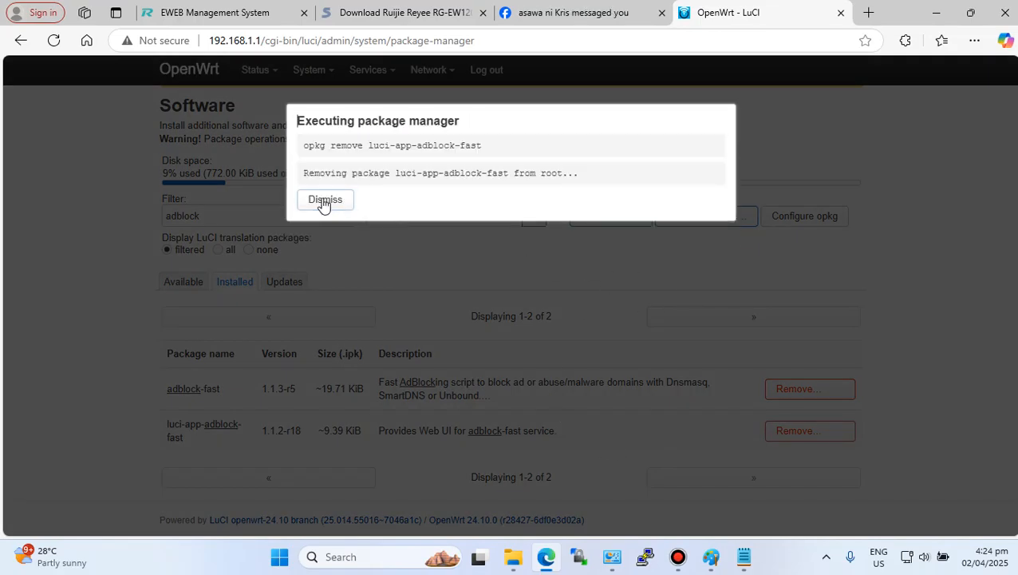
# - Dismiss the removal log, then install the luci-app-adblock package from the available adblock-filtered packages
pyautogui.click(323, 201)
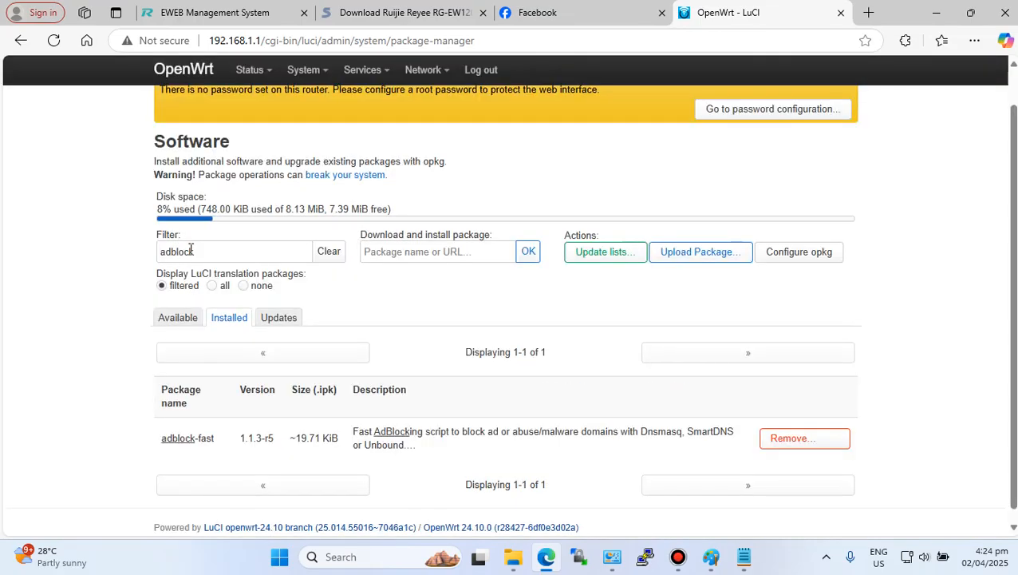
pyautogui.click(177, 319)
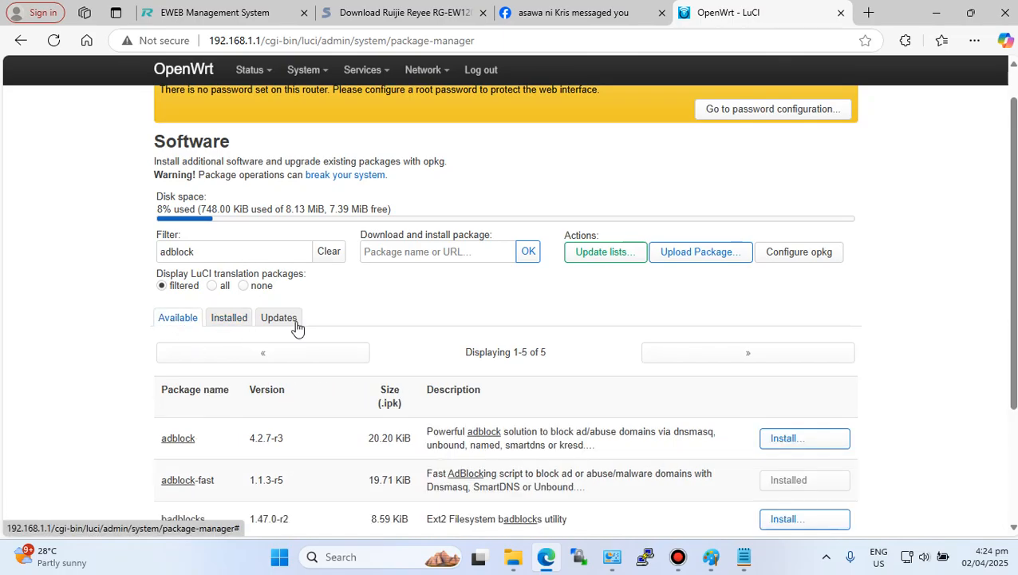
pyautogui.scroll(-2, 323, 314)
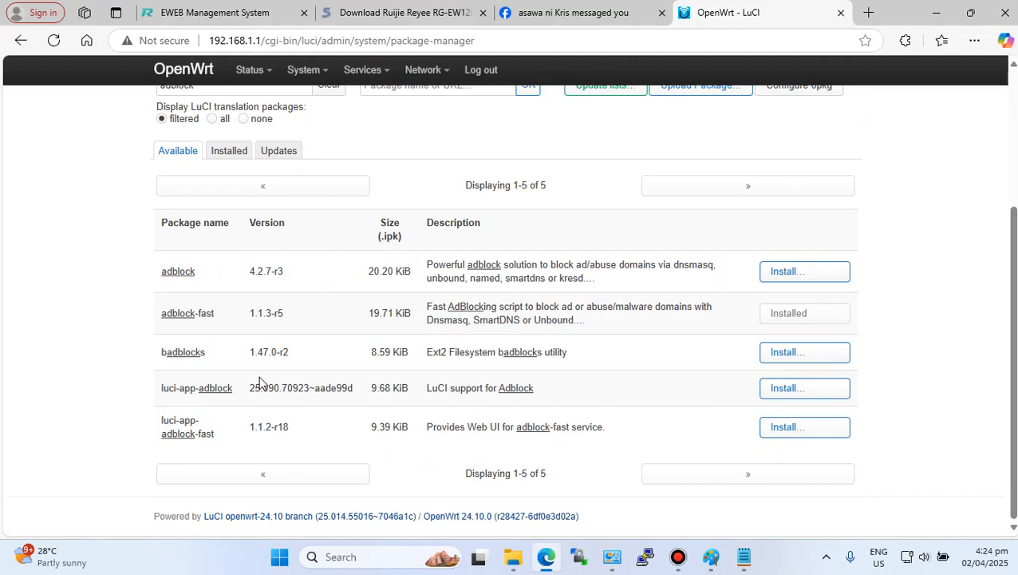
pyautogui.moveTo(163, 388); pyautogui.dragTo(235, 388)
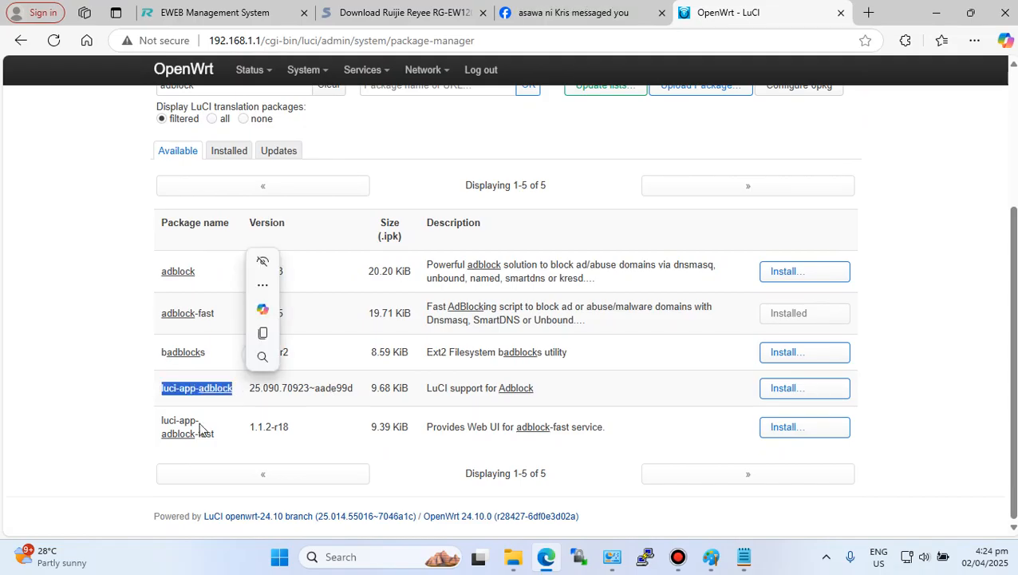
pyautogui.click(784, 390)
pyautogui.scroll(-5, 514, 491)
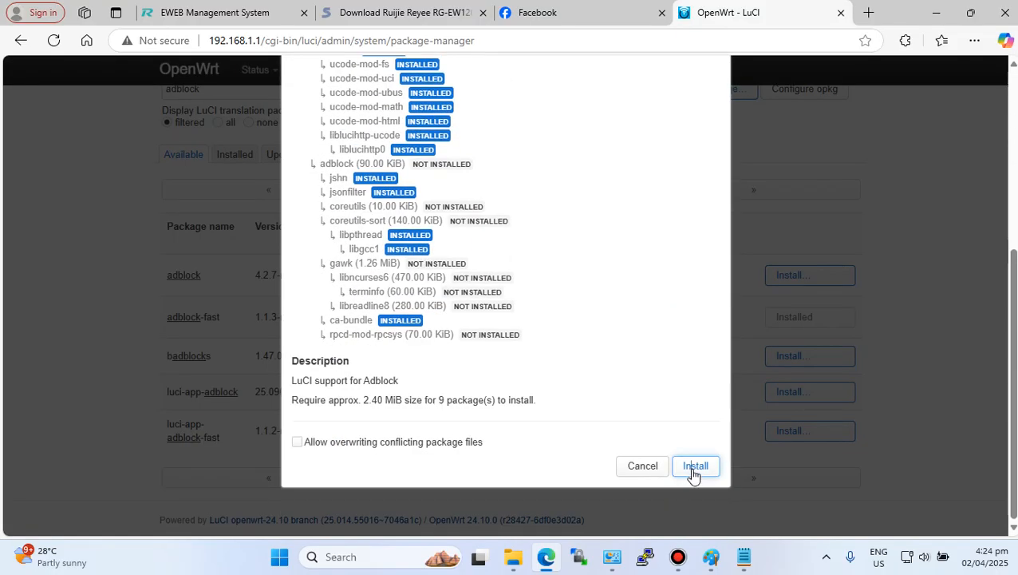
pyautogui.click(693, 471)
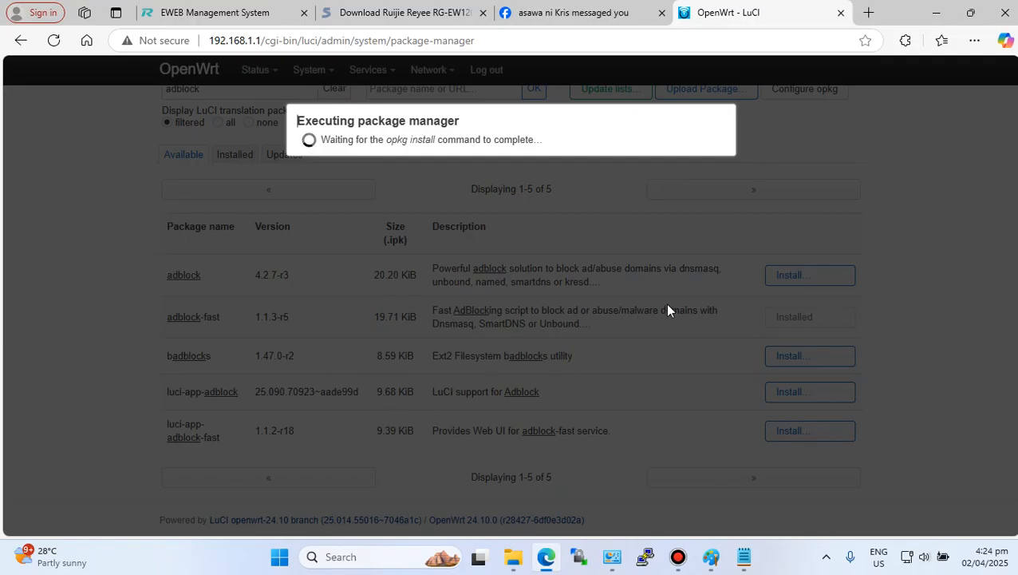
pyautogui.scroll(-3, 461, 427)
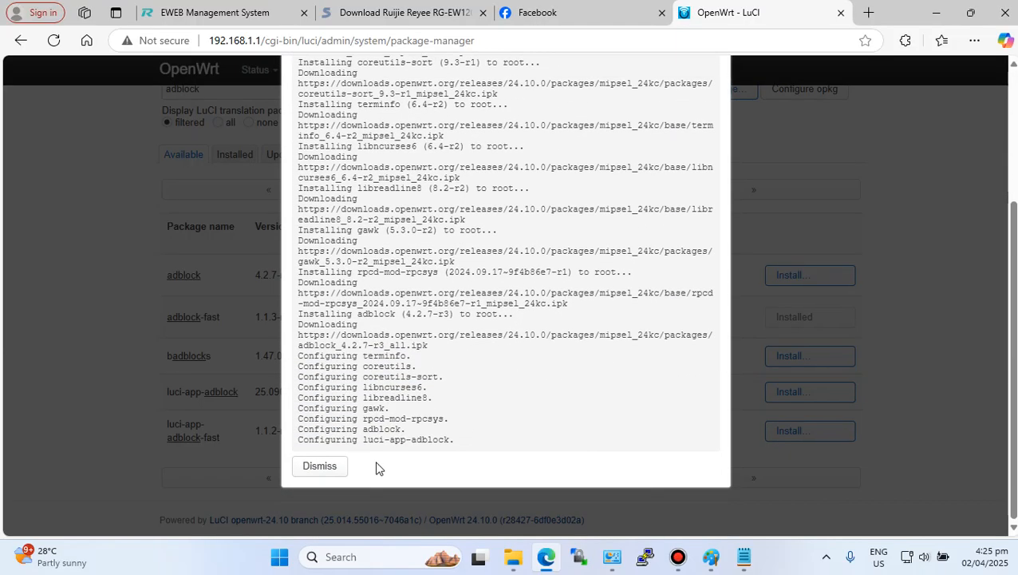
pyautogui.click(315, 466)
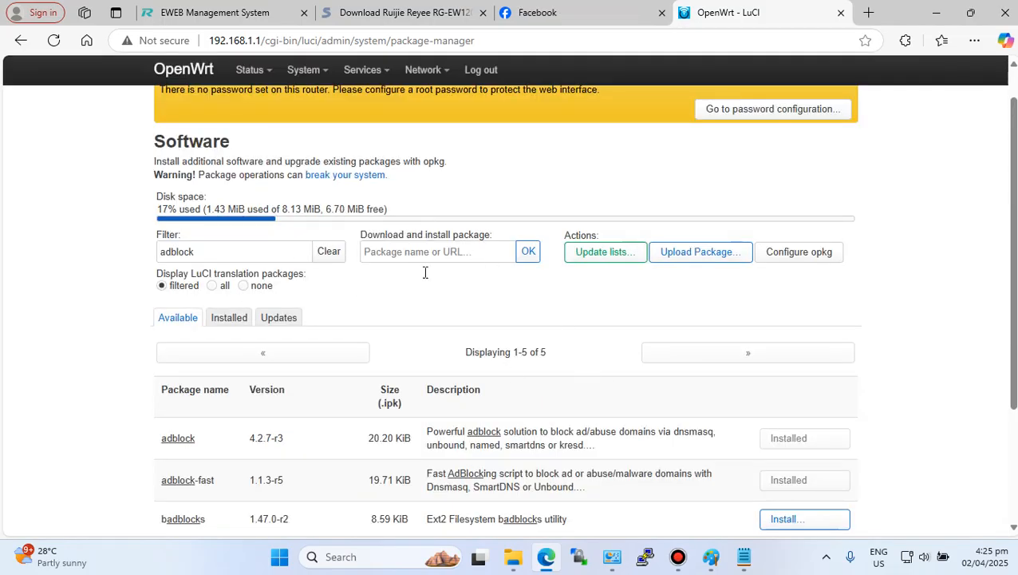
# - Log out of LuCI and log back in
pyautogui.moveTo(335, 70)
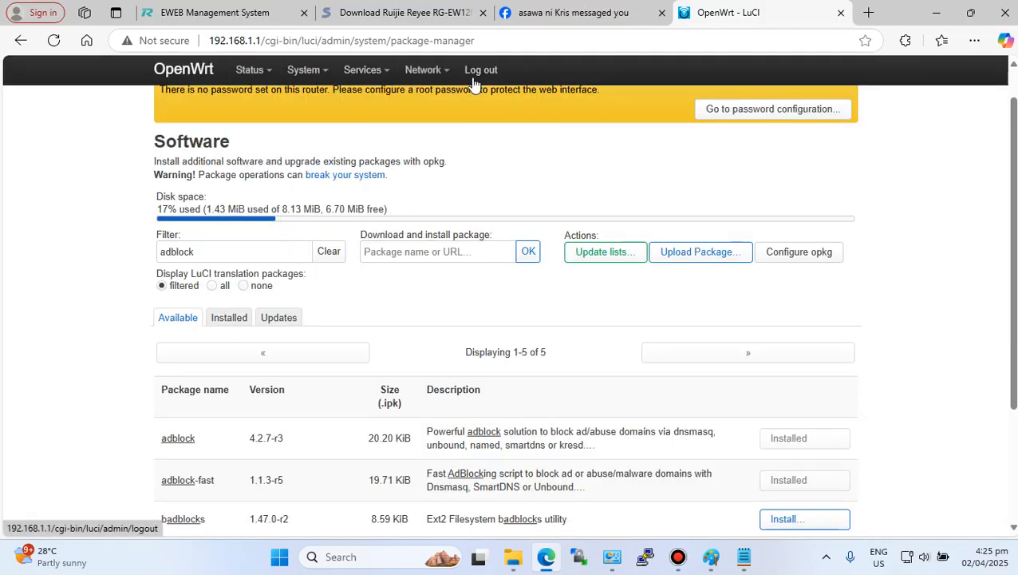
pyautogui.click(483, 71)
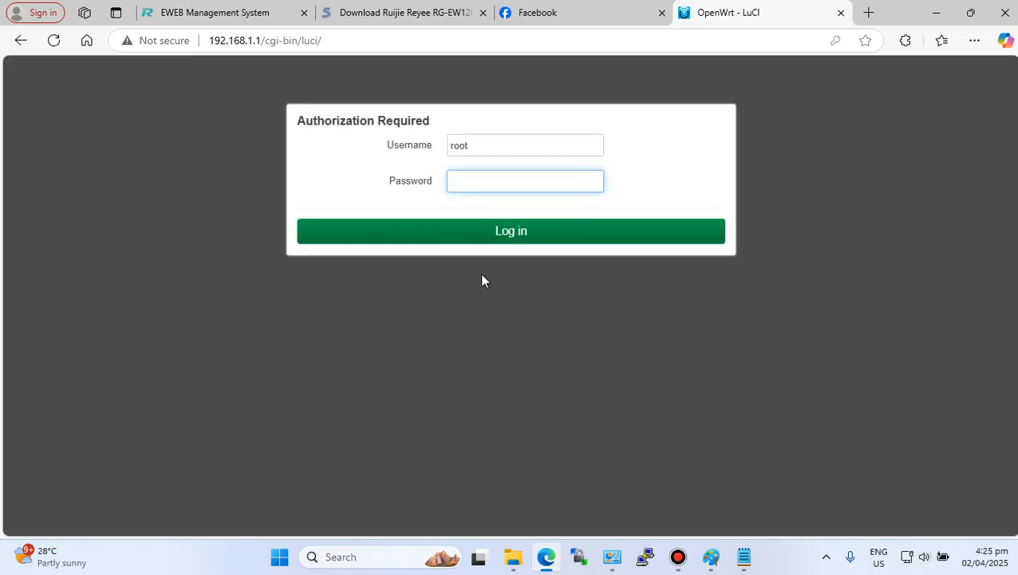
pyautogui.click(516, 236)
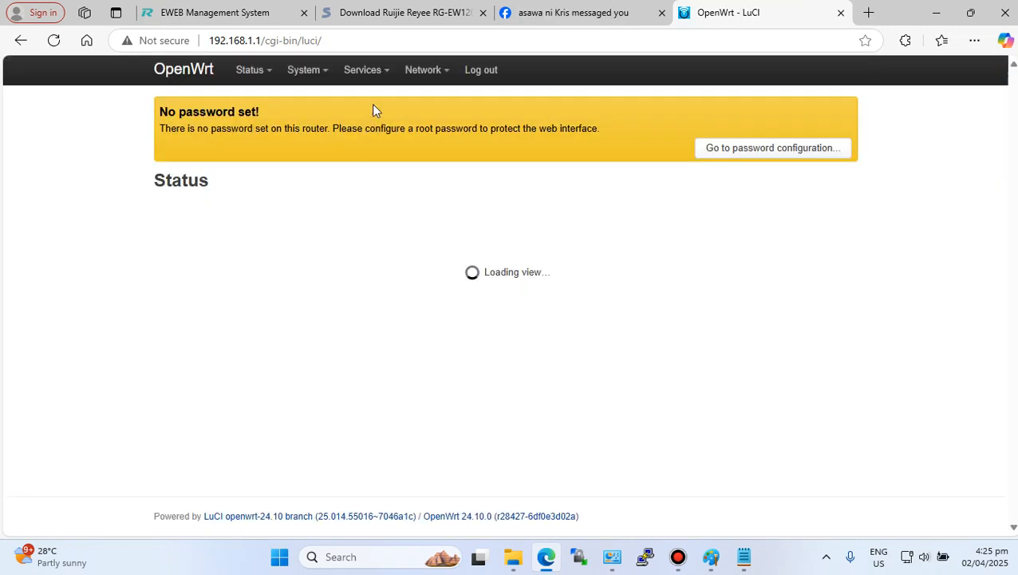
# - Open the Adblock service page and scroll through its overview settings
pyautogui.moveTo(363, 71)
pyautogui.click(368, 103)
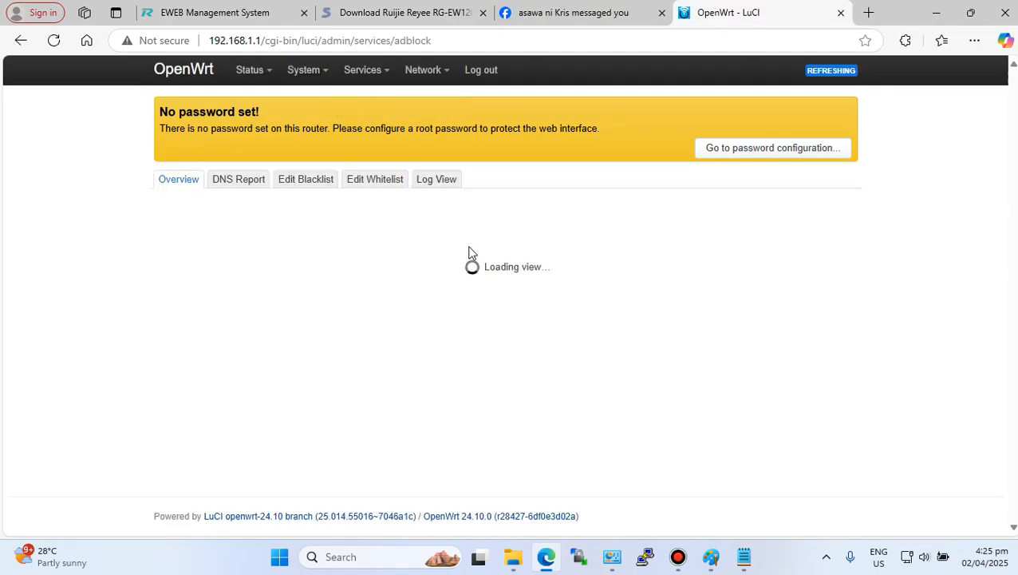
pyautogui.scroll(-8, 471, 252)
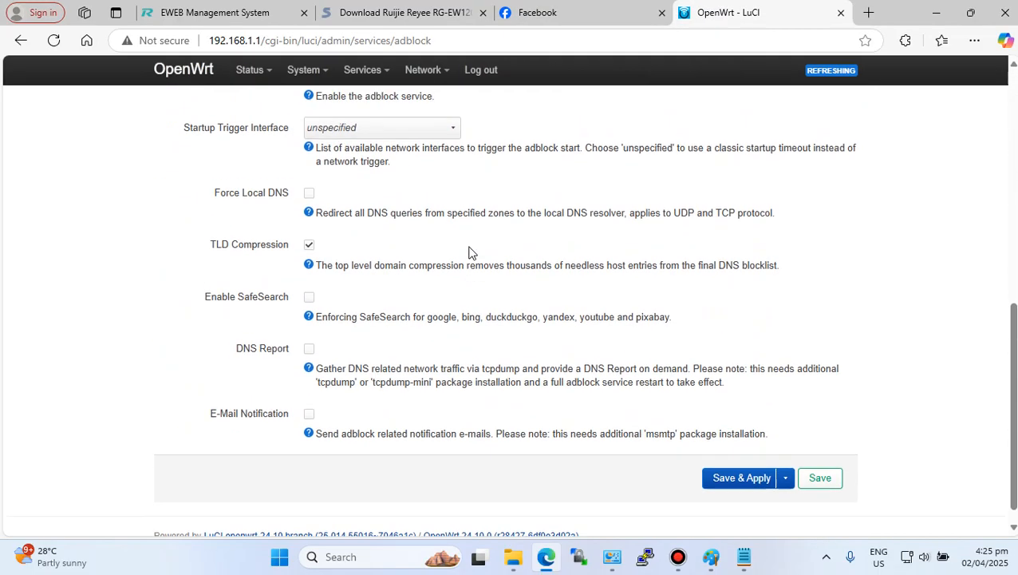
pyautogui.scroll(8, 471, 252)
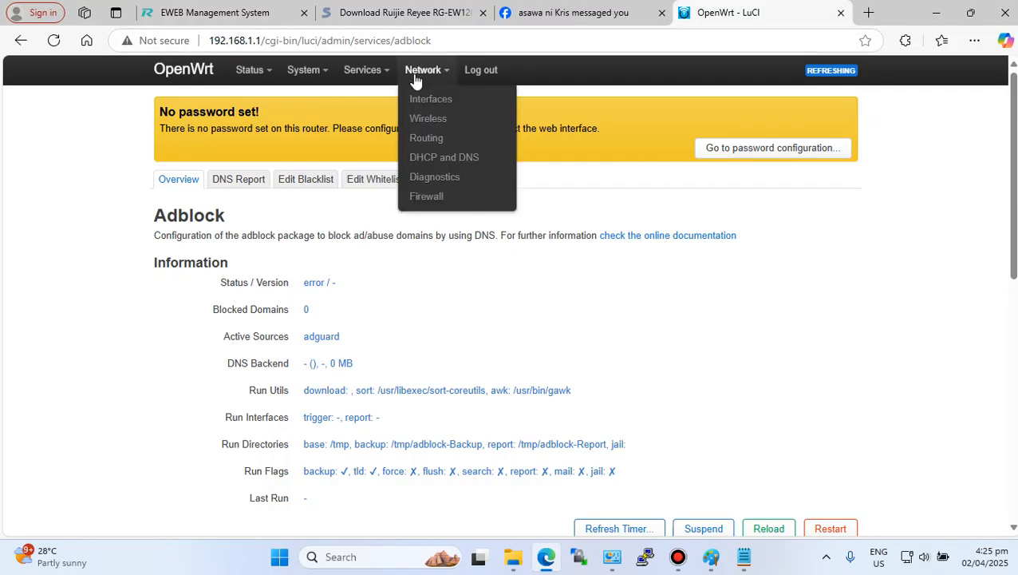
# - Return to the Software page and filter the packages for sqm
pyautogui.moveTo(297, 76)
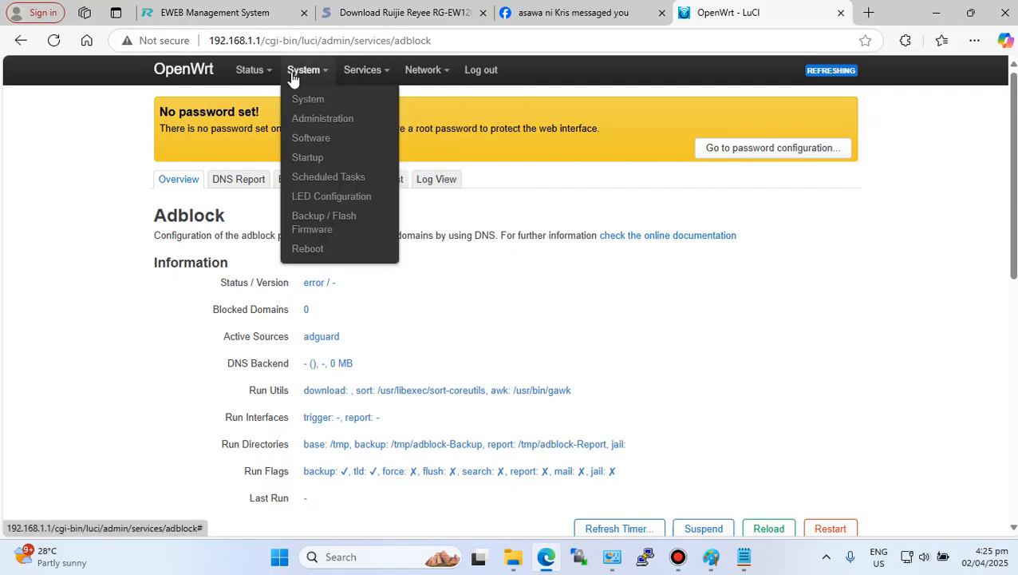
pyautogui.click(309, 141)
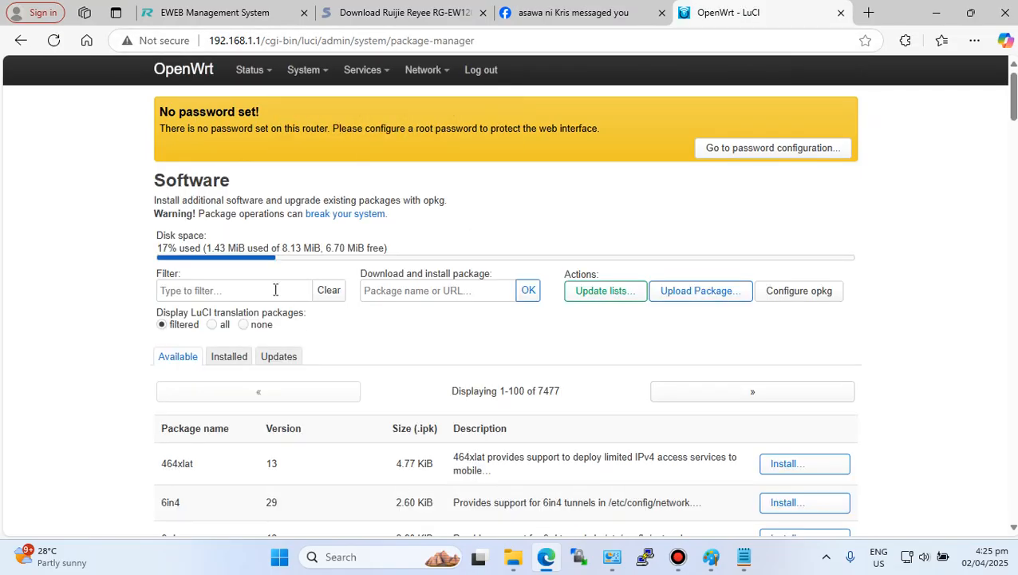
pyautogui.click(276, 290)
pyautogui.write('sqm')
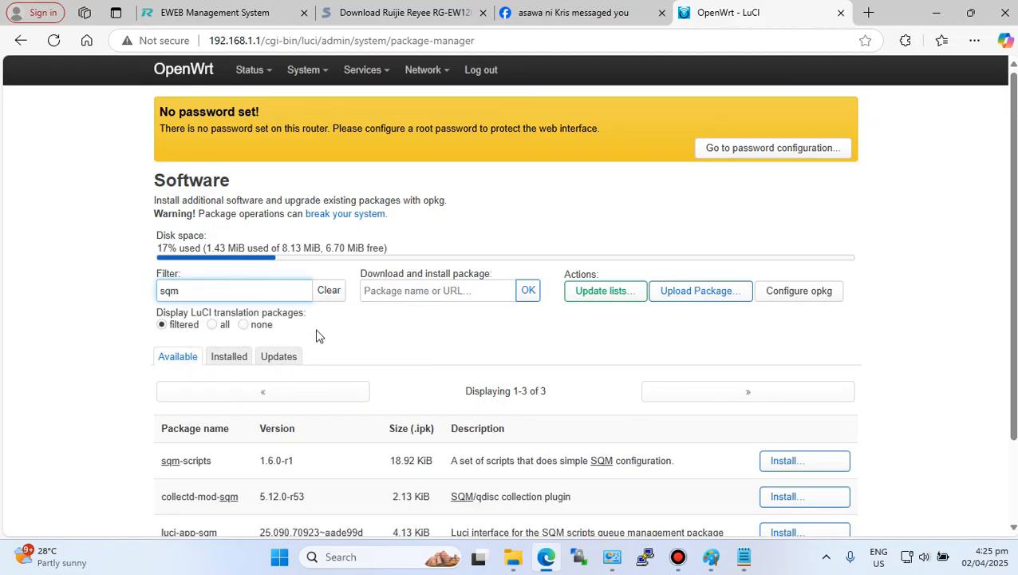
pyautogui.scroll(-2, 316, 335)
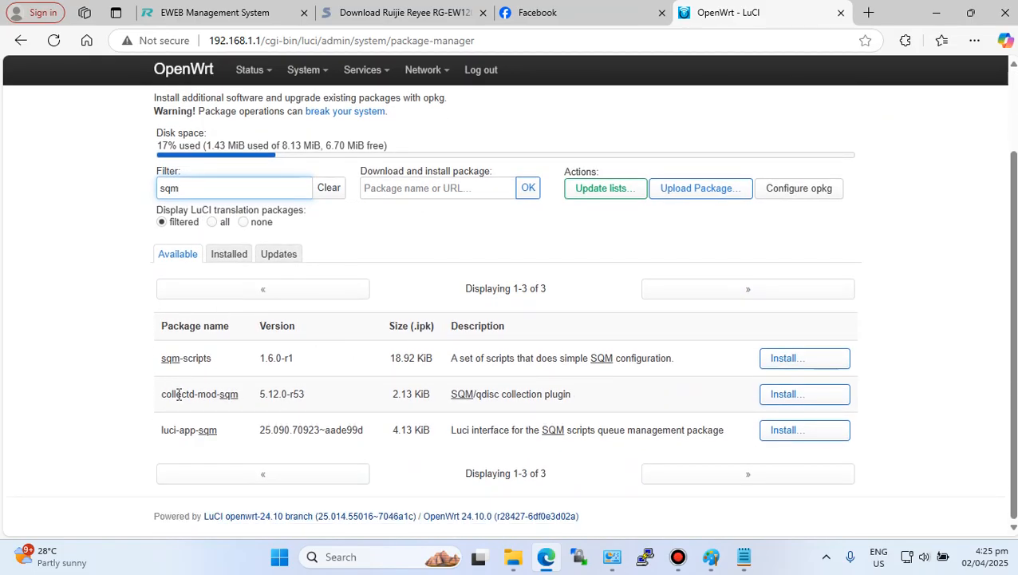
# - Highlight luci-app-sqm and install it along with its dependencies
pyautogui.moveTo(162, 432); pyautogui.dragTo(218, 431)
pyautogui.click(788, 436)
pyautogui.scroll(-5, 537, 463)
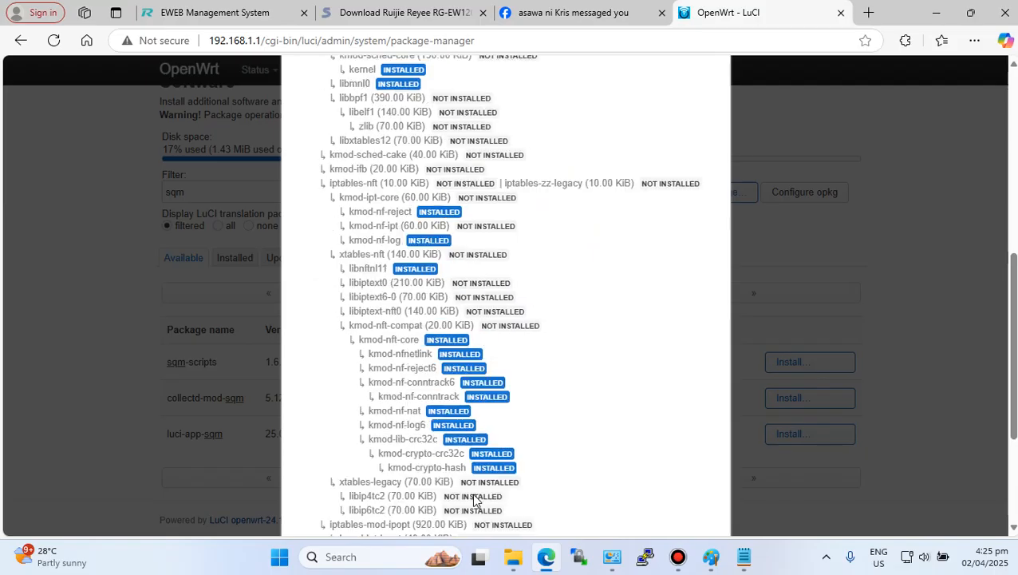
pyautogui.scroll(-4, 602, 459)
pyautogui.click(693, 467)
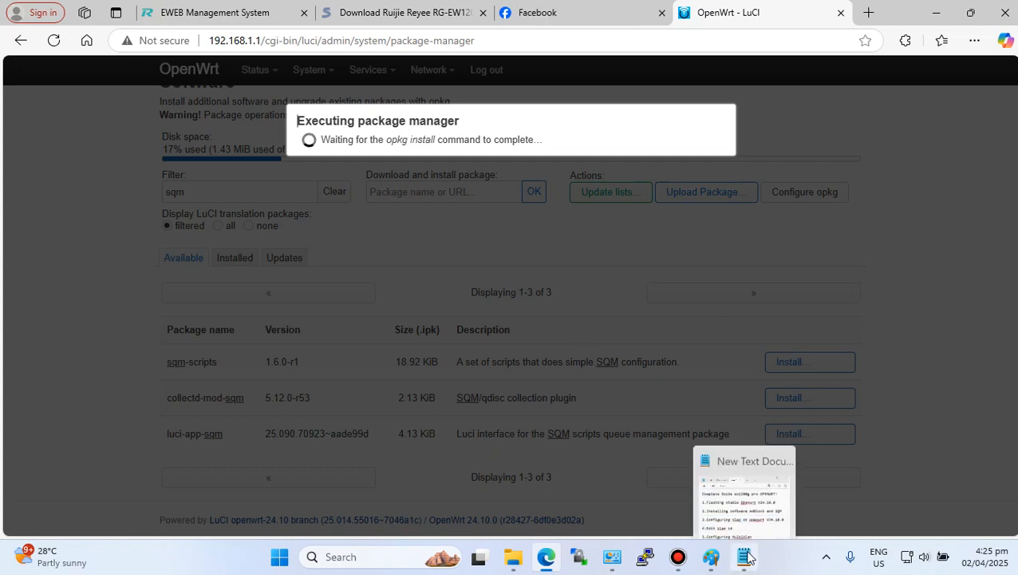
# - Switch to the Notepad guide and review its list of tutorial tasks, then return to the browser
pyautogui.click(747, 498)
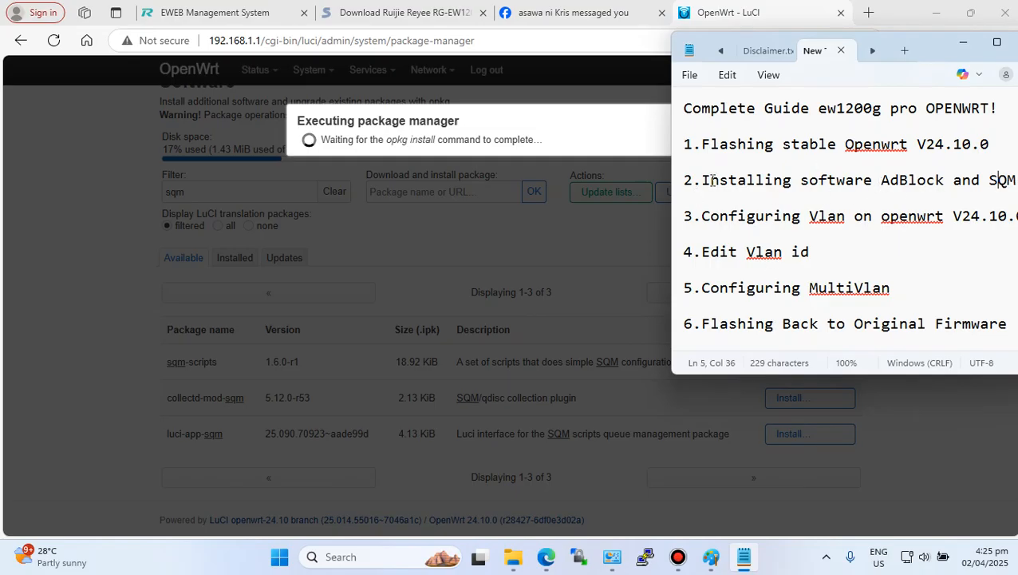
pyautogui.moveTo(693, 179); pyautogui.dragTo(994, 176)
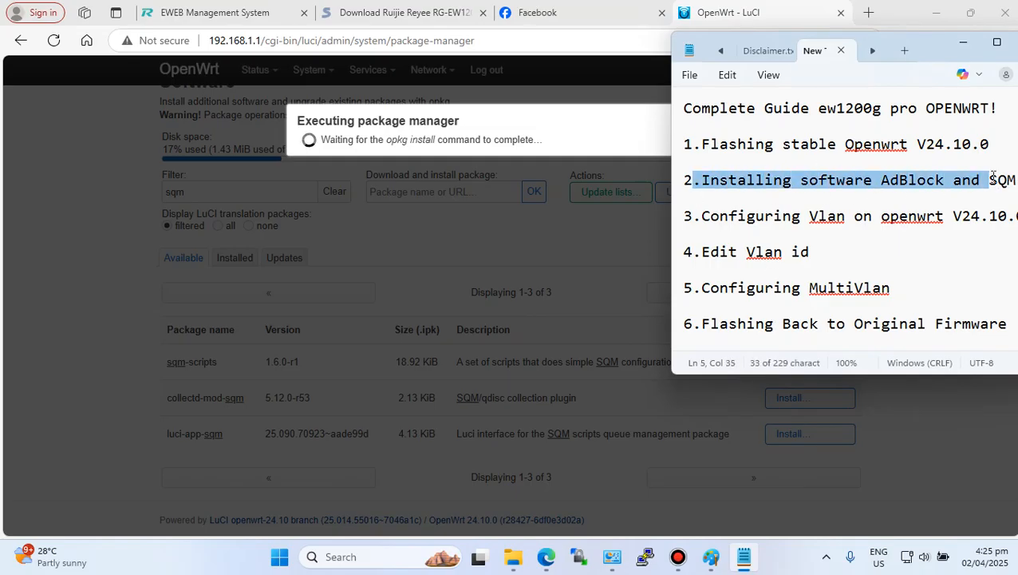
pyautogui.moveTo(702, 144)
pyautogui.mouseDown()
pyautogui.moveTo(950, 153)
pyautogui.moveTo(995, 143)
pyautogui.moveTo(686, 145)
pyautogui.mouseUp()
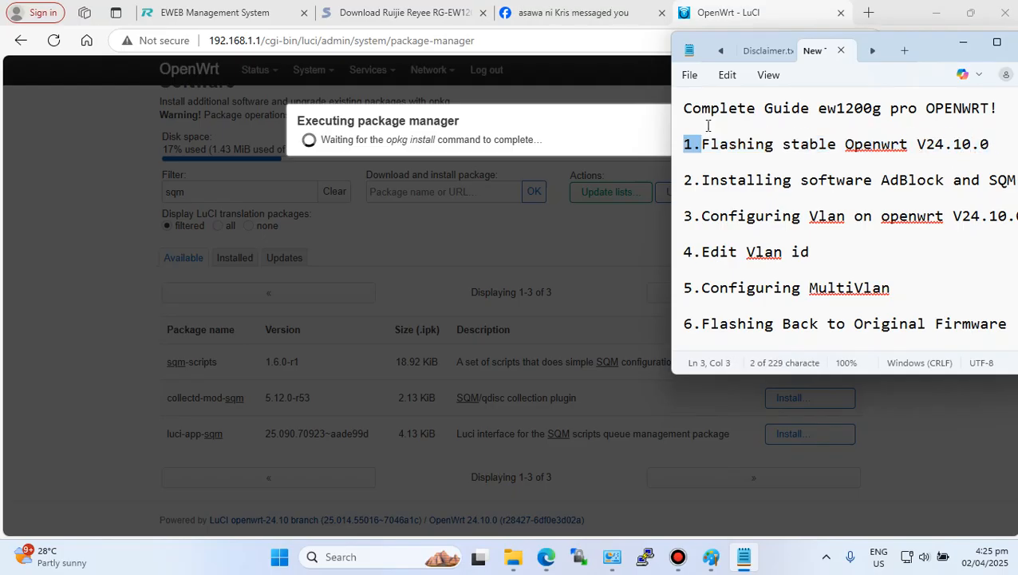
pyautogui.click(708, 126)
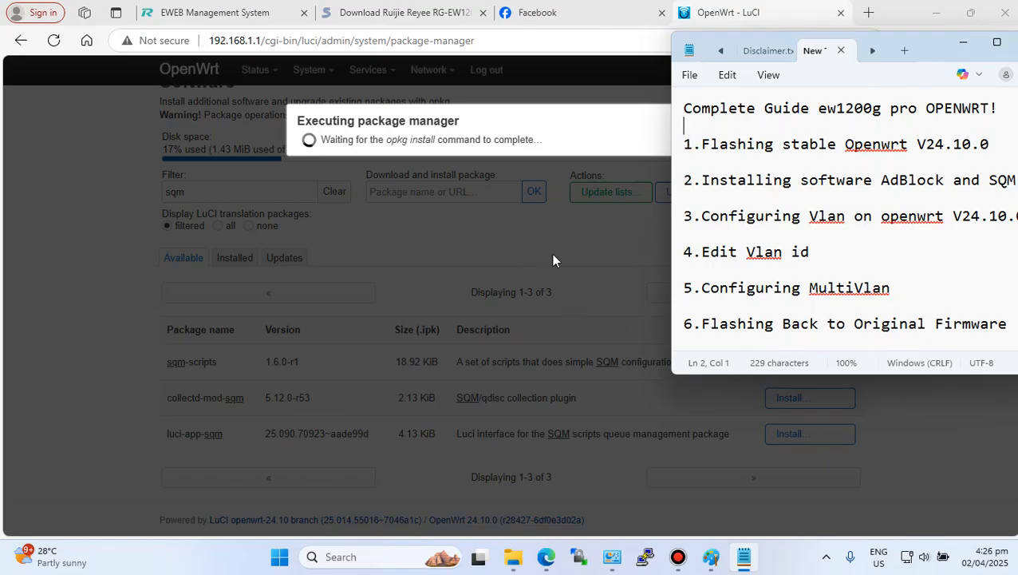
pyautogui.click(588, 231)
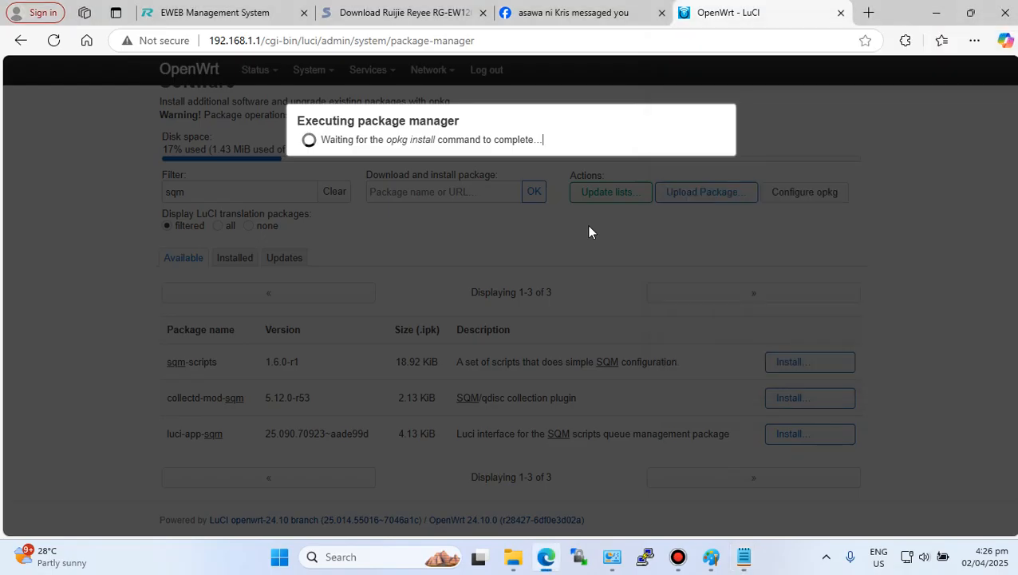
pyautogui.click(261, 41)
pyautogui.moveTo(261, 41); pyautogui.dragTo(209, 41)
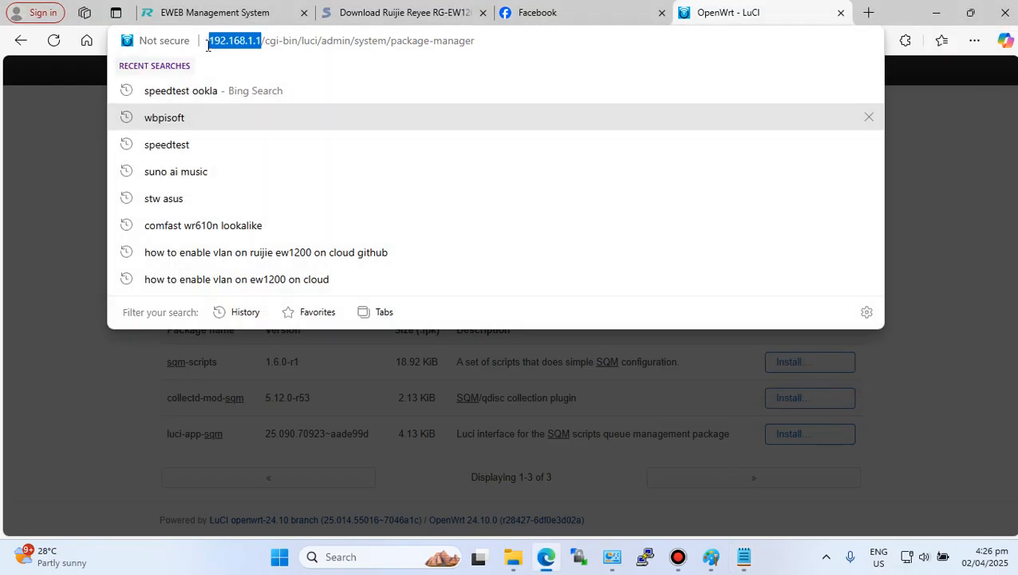
pyautogui.click(72, 144)
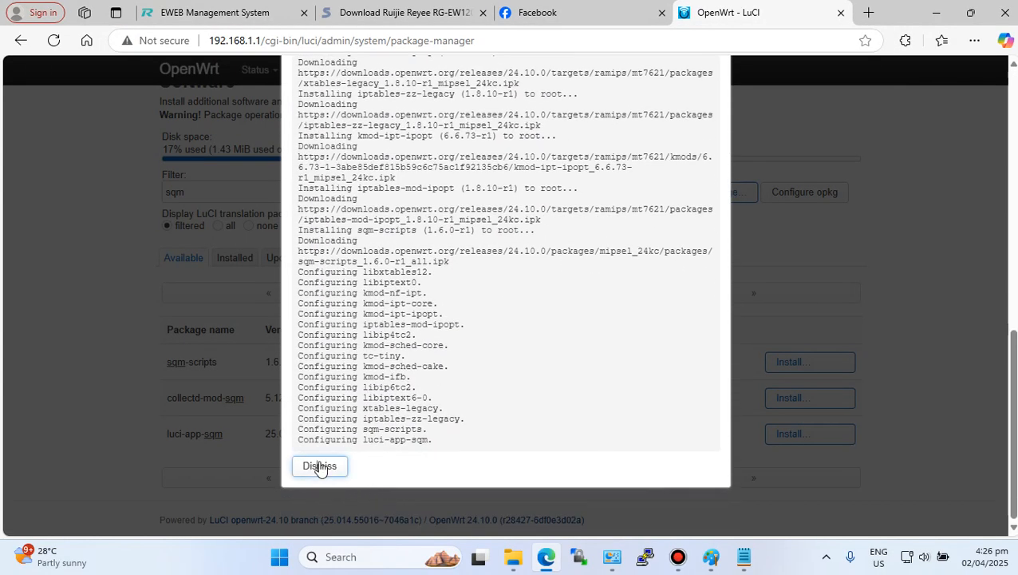
# - Dismiss the installation log, log out of LuCI and log back in
pyautogui.click(320, 468)
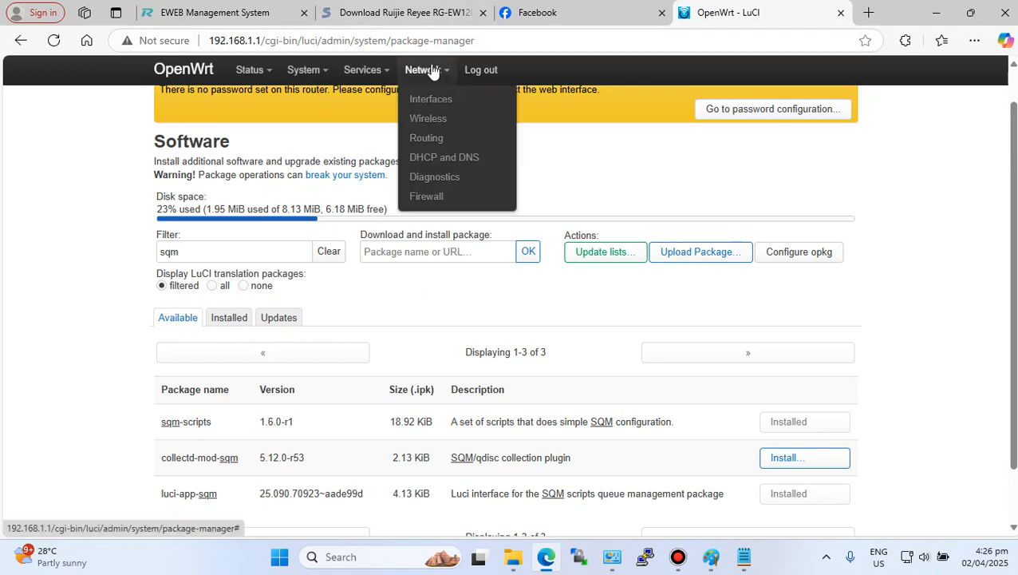
pyautogui.click(479, 73)
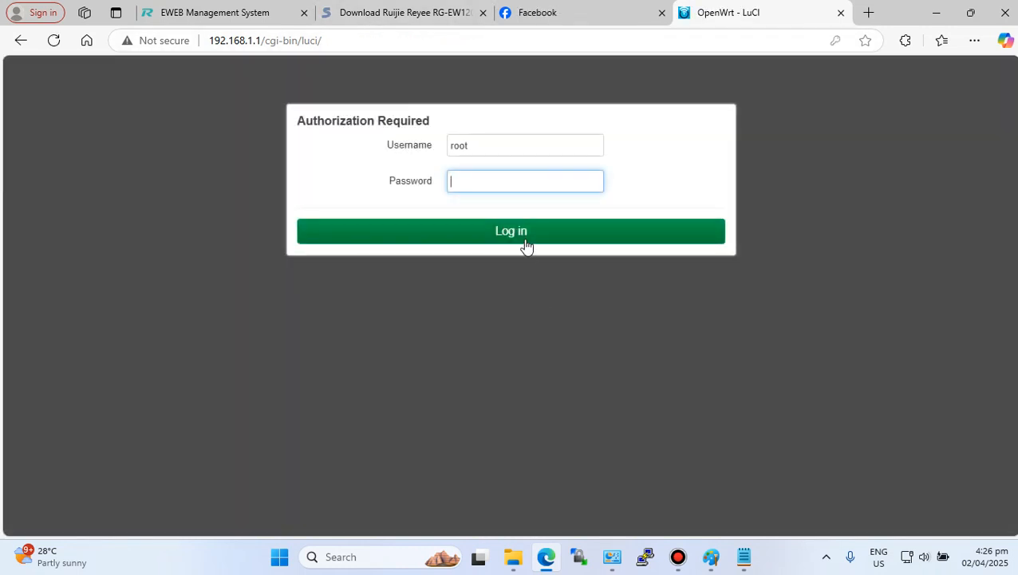
pyautogui.click(523, 238)
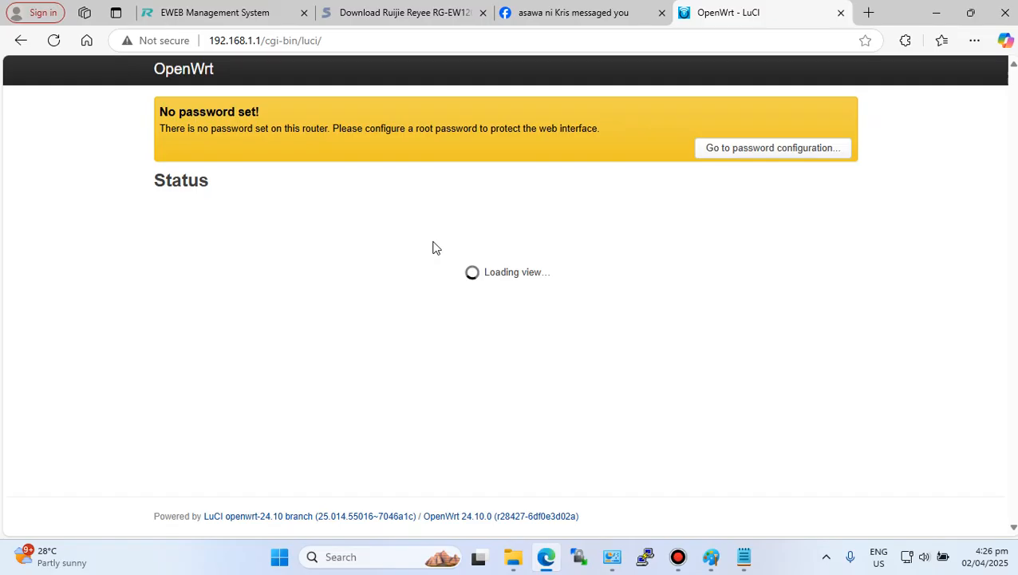
# - Open the SQM QoS page and examine its download and upload speed settings
pyautogui.moveTo(430, 72)
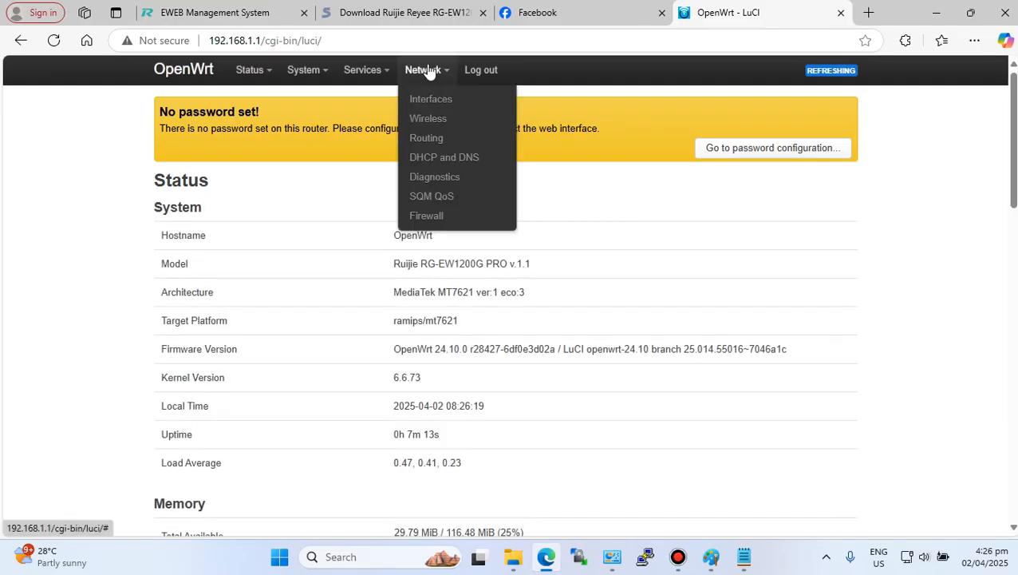
pyautogui.click(427, 198)
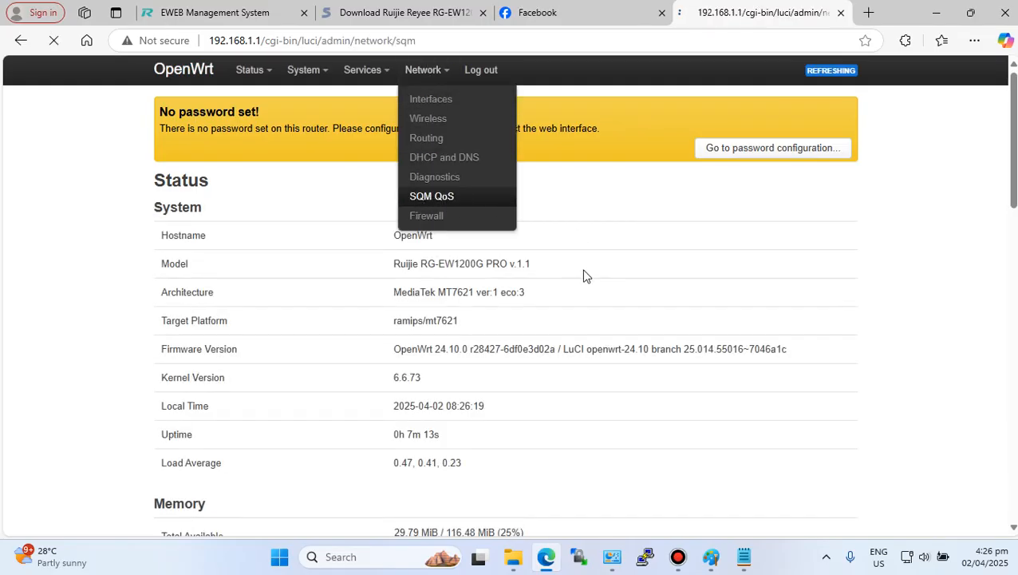
pyautogui.scroll(-3, 534, 300)
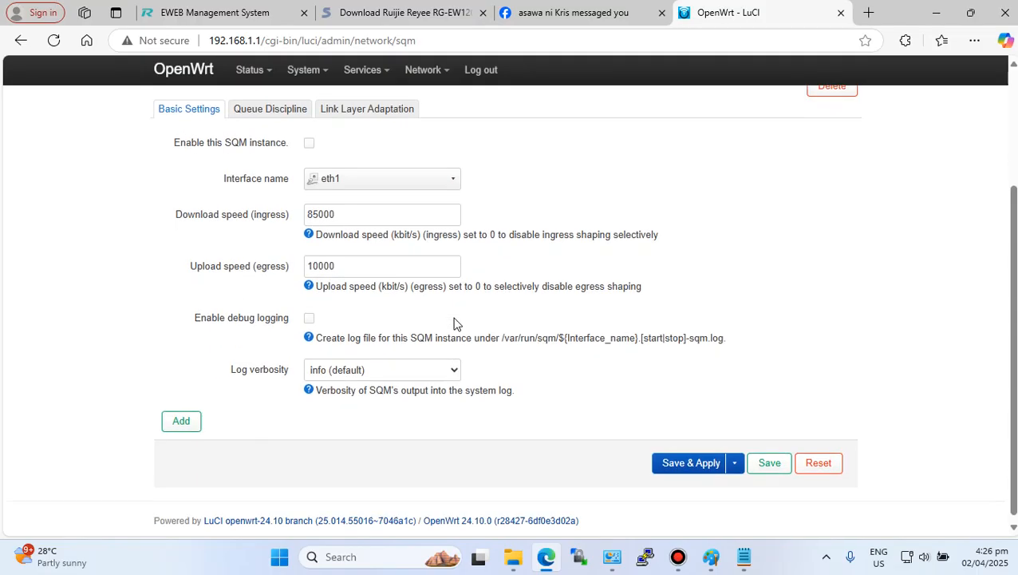
pyautogui.doubleClick(358, 210)
pyautogui.doubleClick(347, 261)
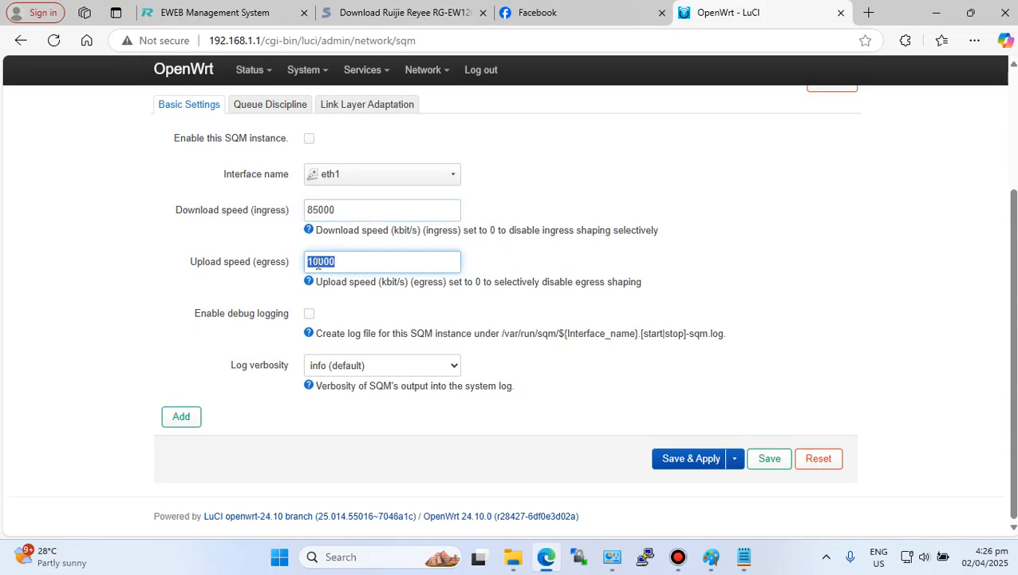
pyautogui.moveTo(356, 209); pyautogui.dragTo(299, 210)
pyautogui.click(505, 199)
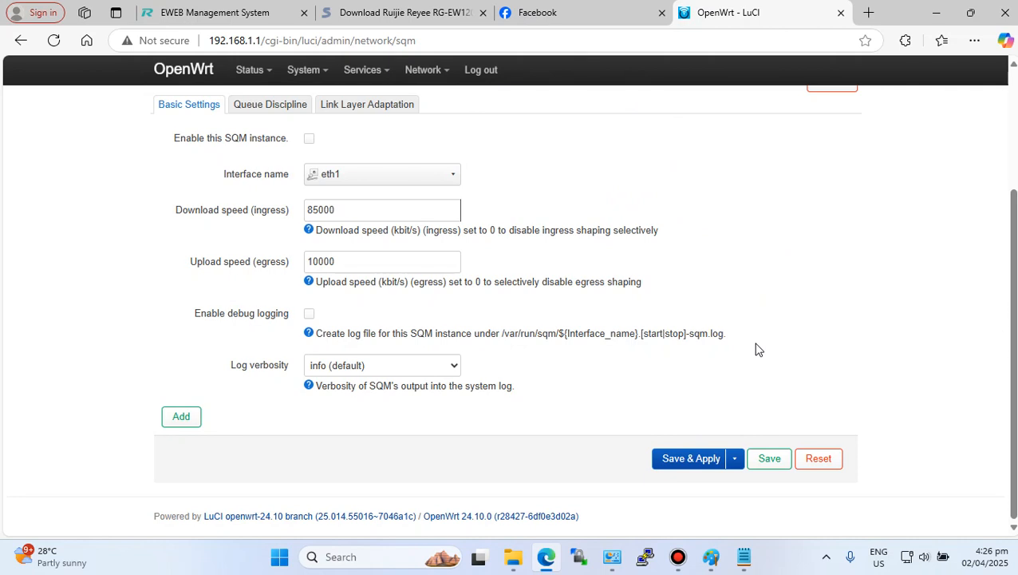
# - Select the download and upload speed values on the SQM basic settings to point them out
pyautogui.doubleClick(363, 213)
pyautogui.doubleClick(338, 257)
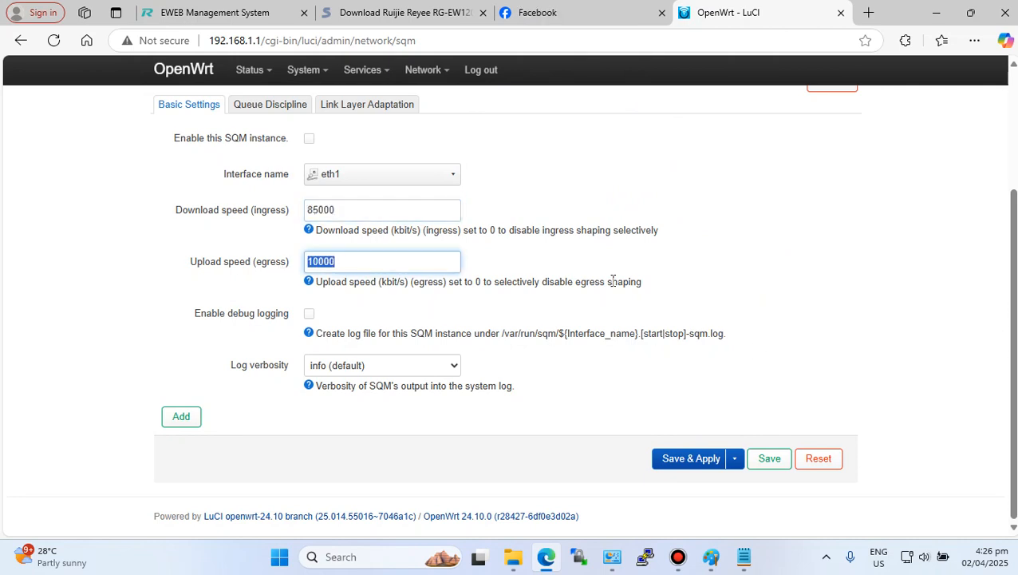
pyautogui.click(627, 190)
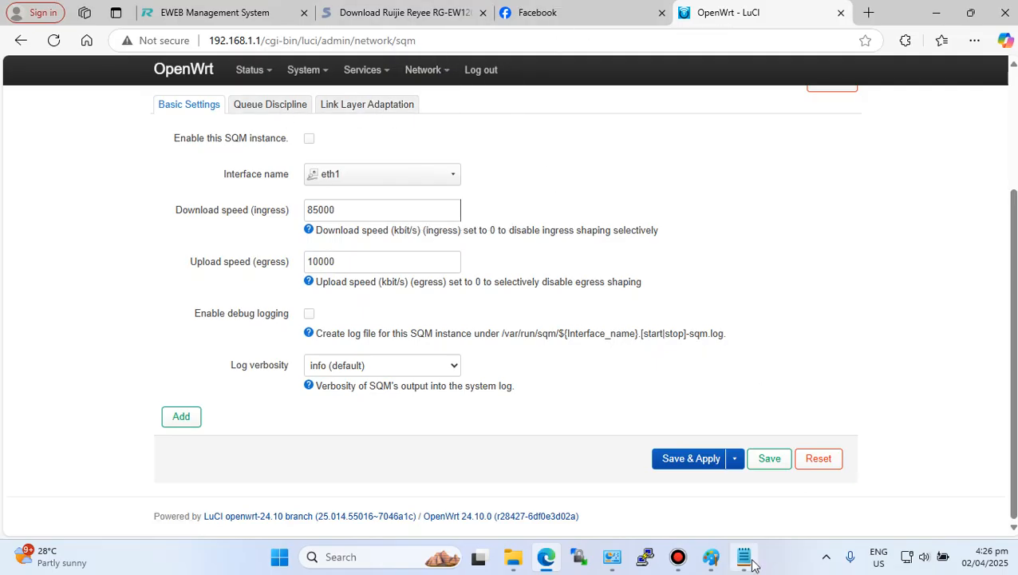
# - Highlight 'AdBlock and SQM' in the Notepad guide and return to the browser
pyautogui.click(746, 471)
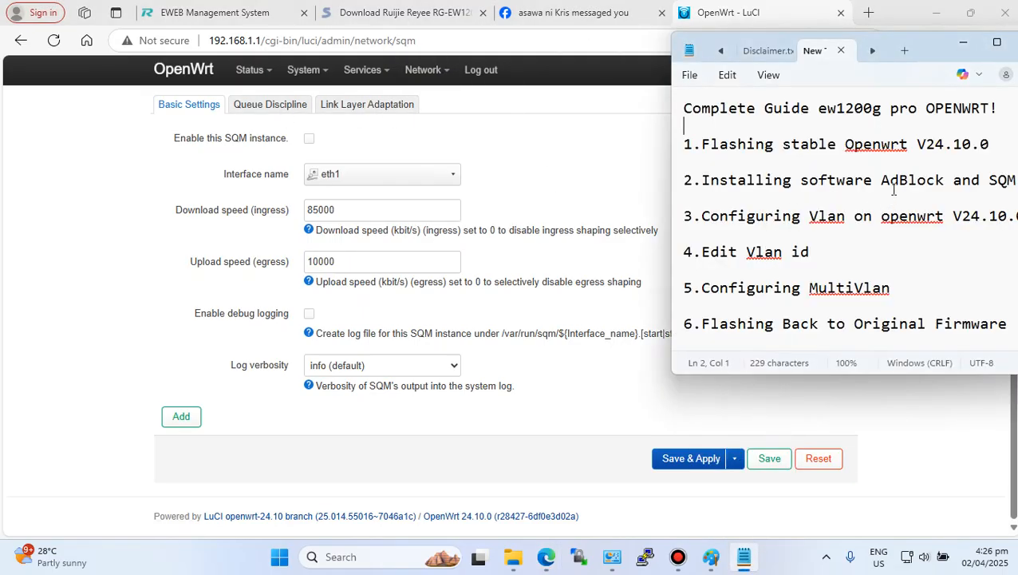
pyautogui.moveTo(881, 182); pyautogui.dragTo(1007, 182)
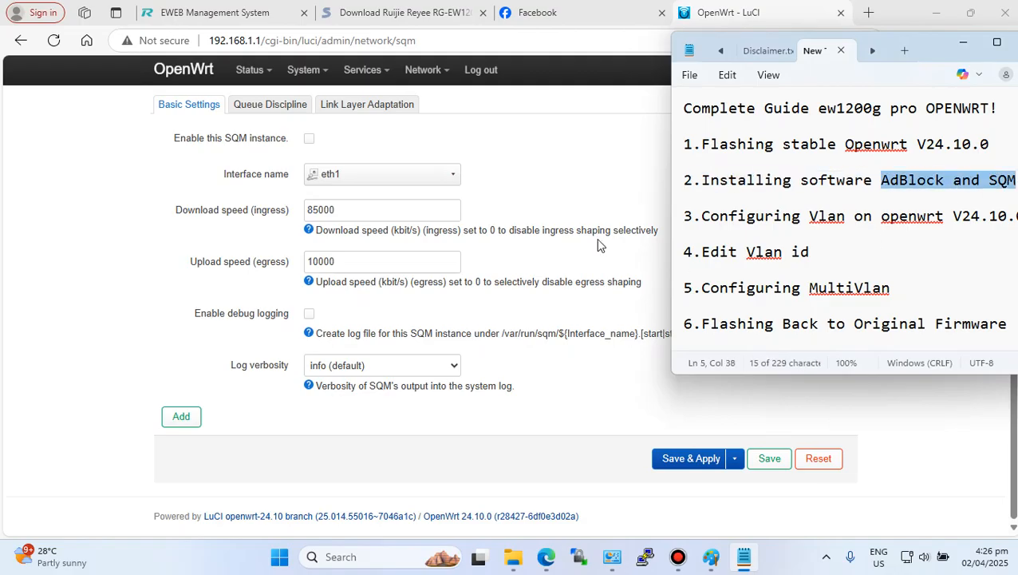
pyautogui.click(533, 169)
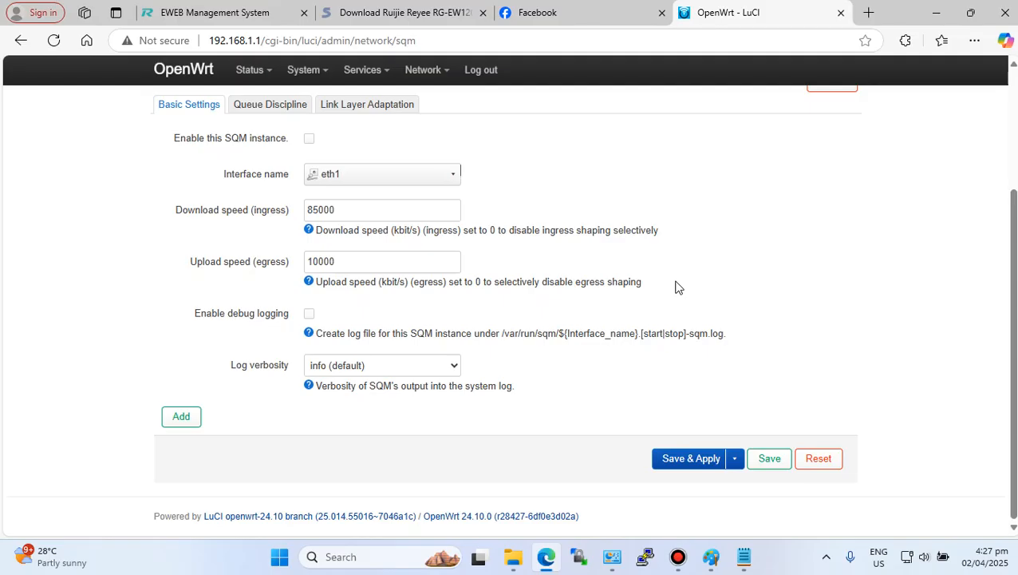
pyautogui.scroll(3, 591, 292)
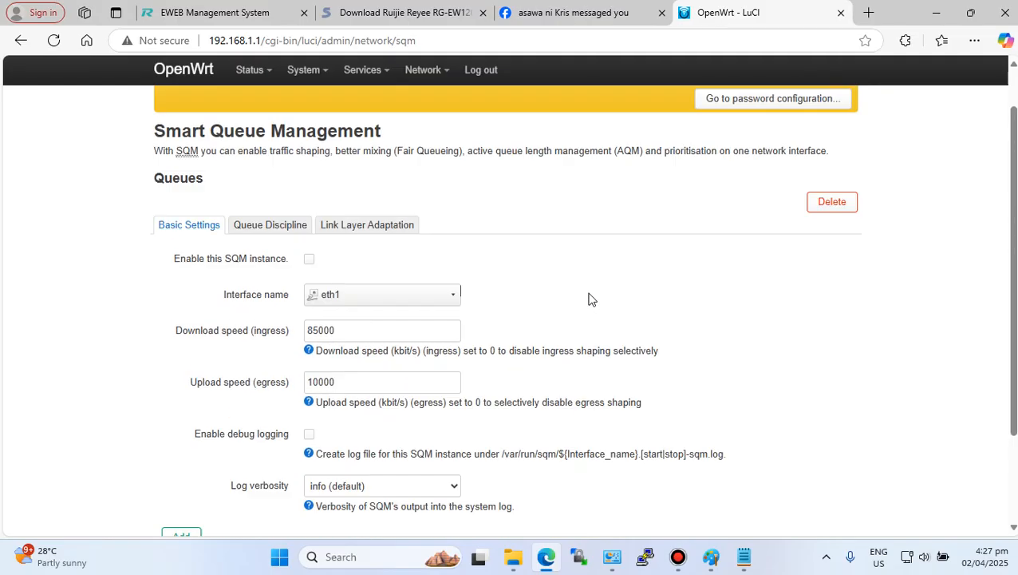
pyautogui.scroll(-1, 591, 292)
pyautogui.scroll(-1, 592, 289)
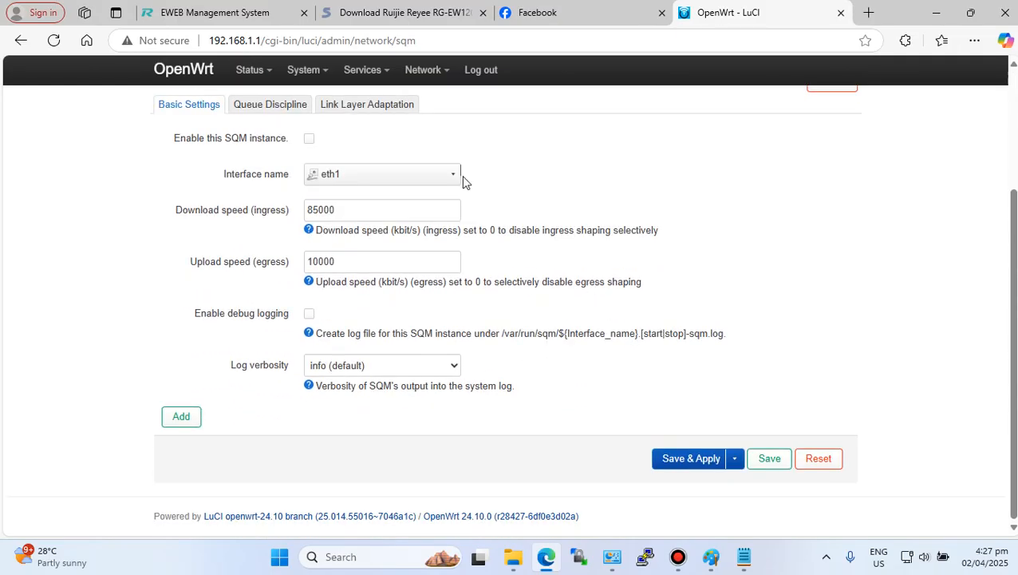
pyautogui.scroll(2, 453, 225)
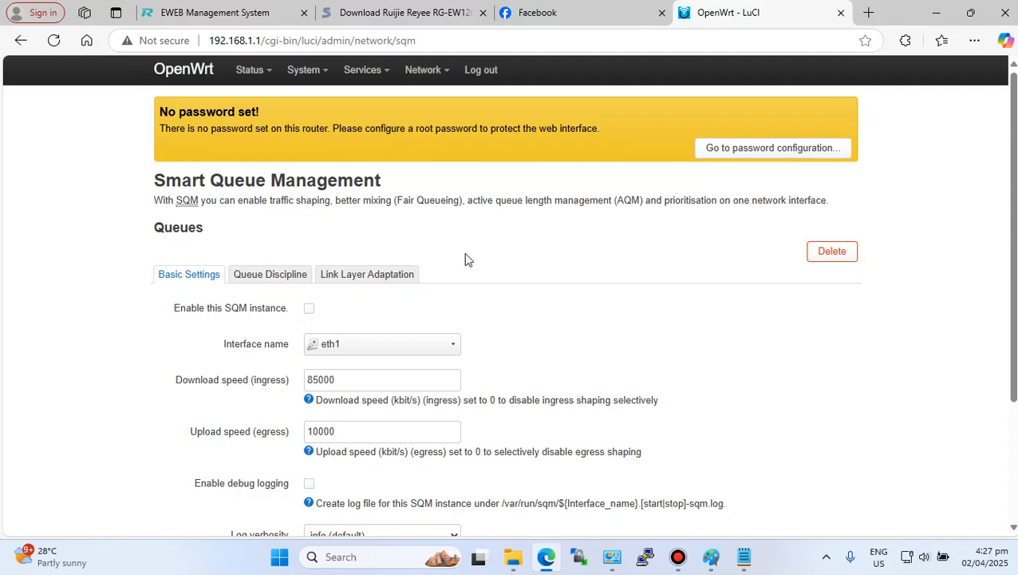
pyautogui.scroll(-3, 492, 251)
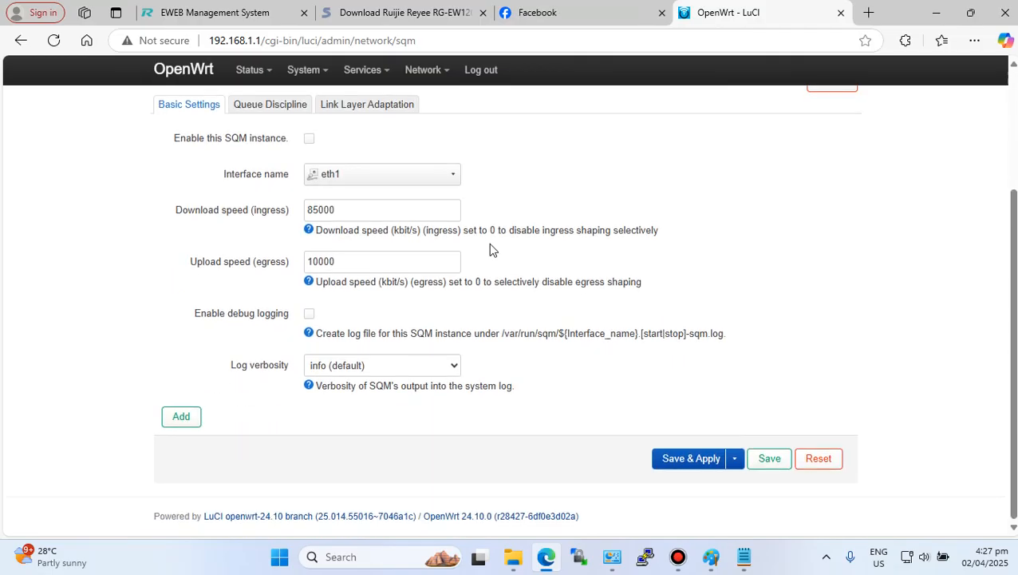
pyautogui.scroll(3, 491, 251)
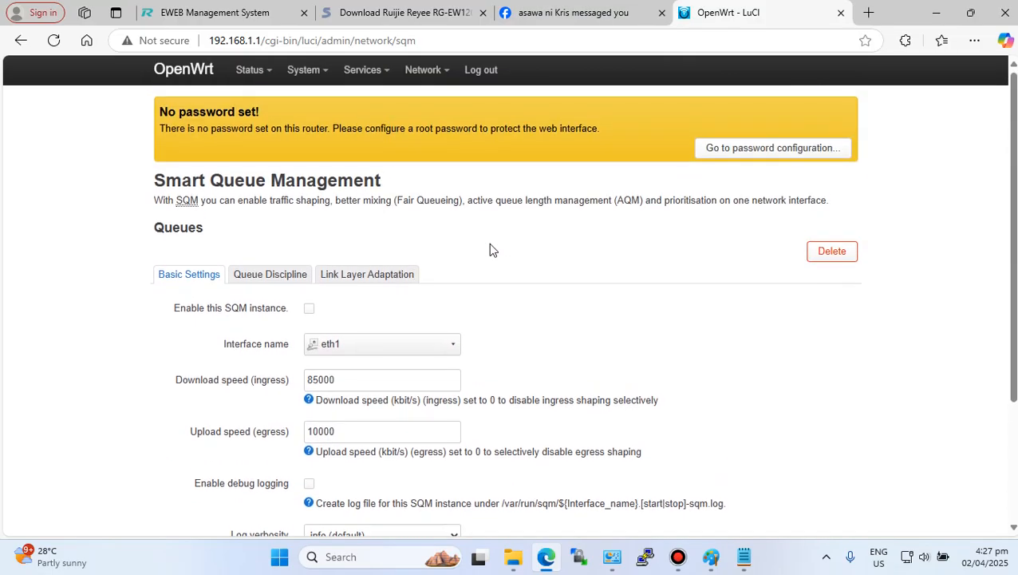
pyautogui.scroll(-3, 643, 316)
pyautogui.scroll(3, 519, 358)
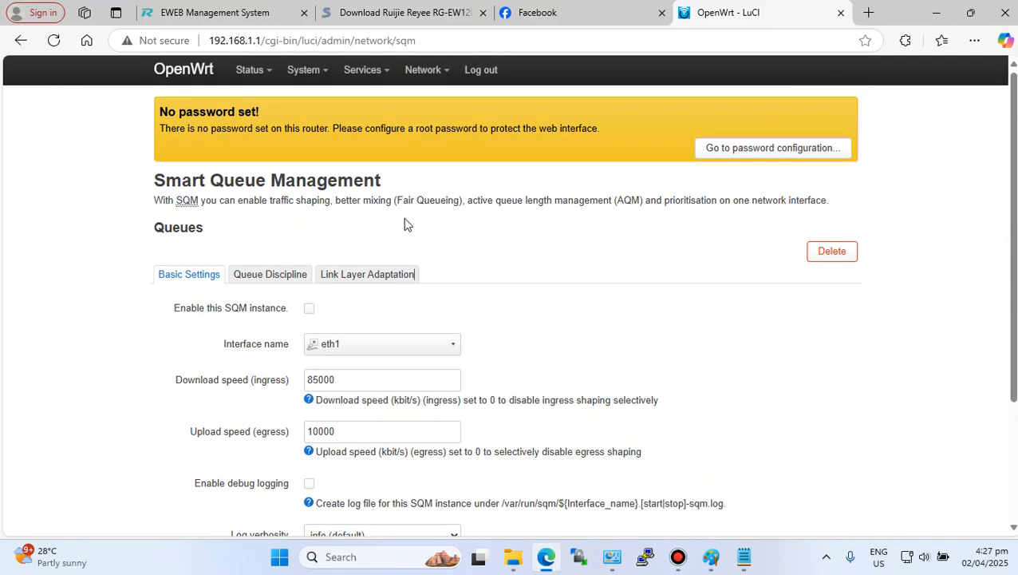
# - Open the Status overview and examine the firmware version and system information of the router
pyautogui.moveTo(251, 73)
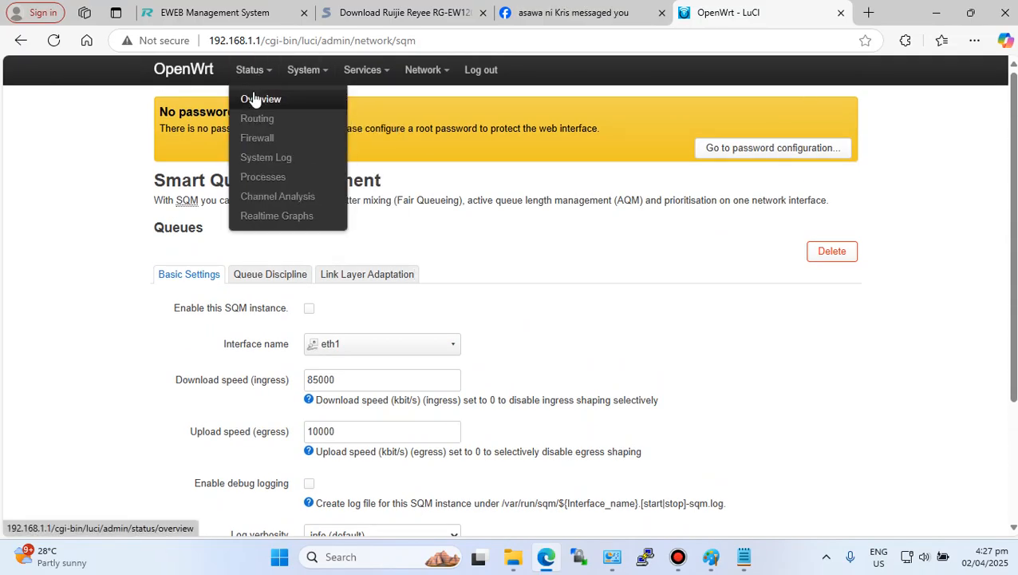
pyautogui.click(254, 99)
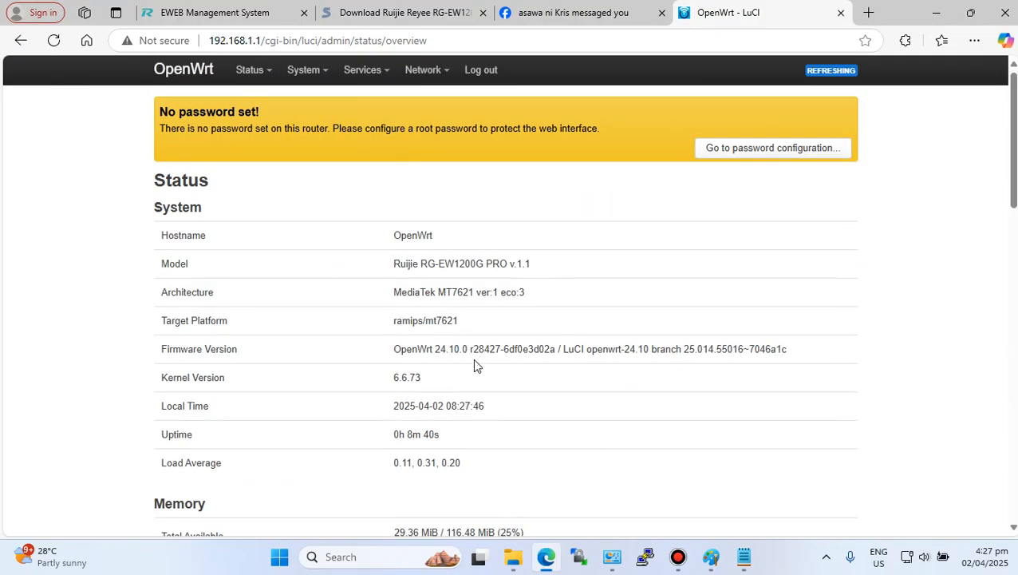
pyautogui.moveTo(436, 349); pyautogui.dragTo(468, 350)
pyautogui.click(460, 369)
pyautogui.moveTo(435, 348); pyautogui.dragTo(471, 349)
pyautogui.click(454, 370)
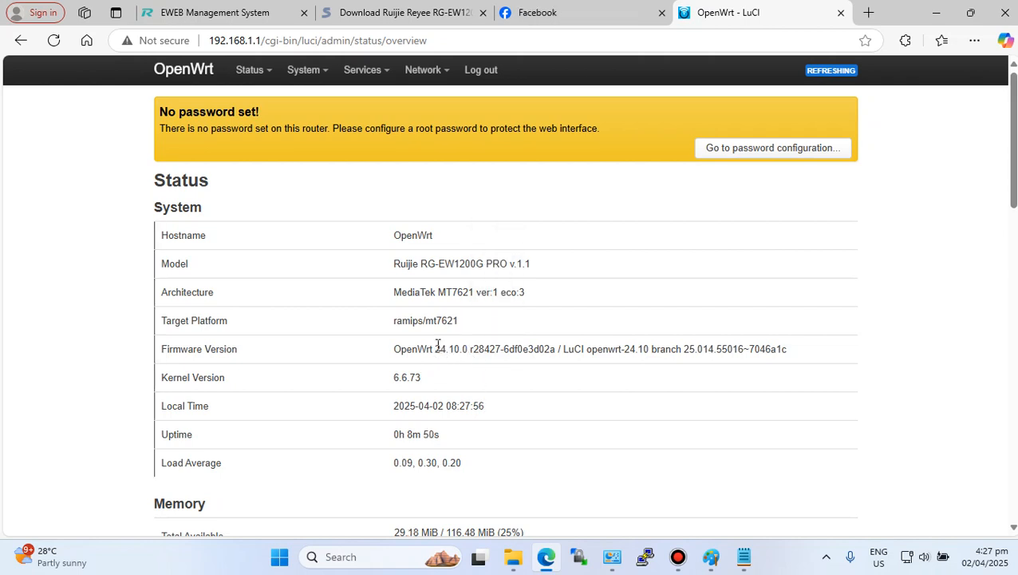
pyautogui.moveTo(437, 349); pyautogui.dragTo(463, 349)
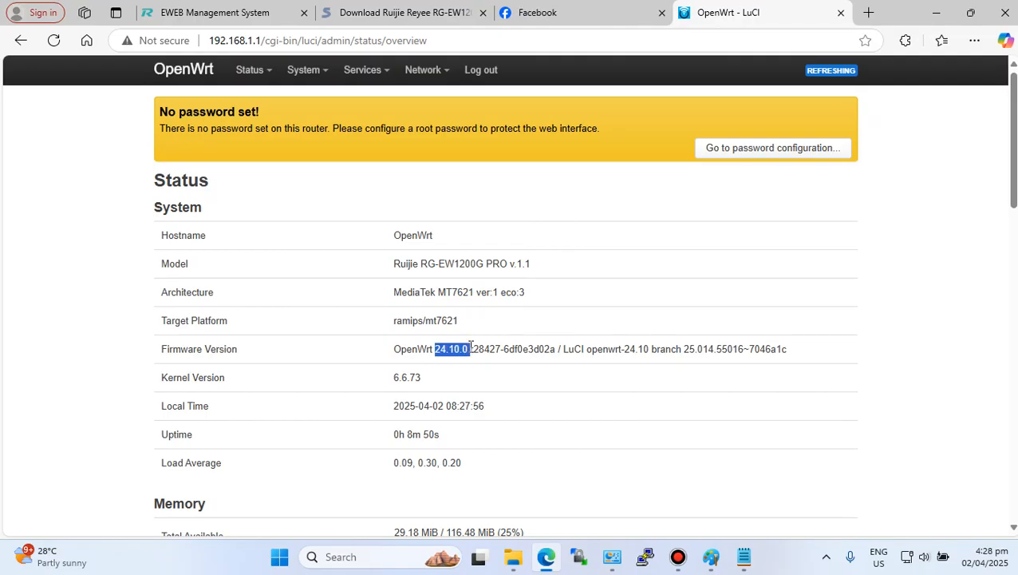
pyautogui.moveTo(470, 348); pyautogui.dragTo(470, 349)
pyautogui.click(438, 431)
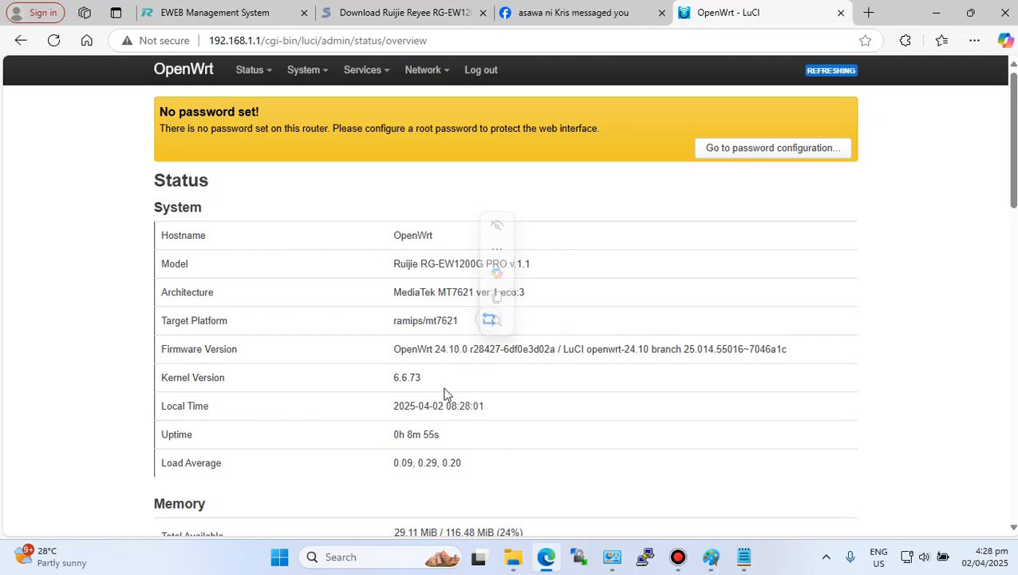
pyautogui.moveTo(436, 349); pyautogui.dragTo(467, 349)
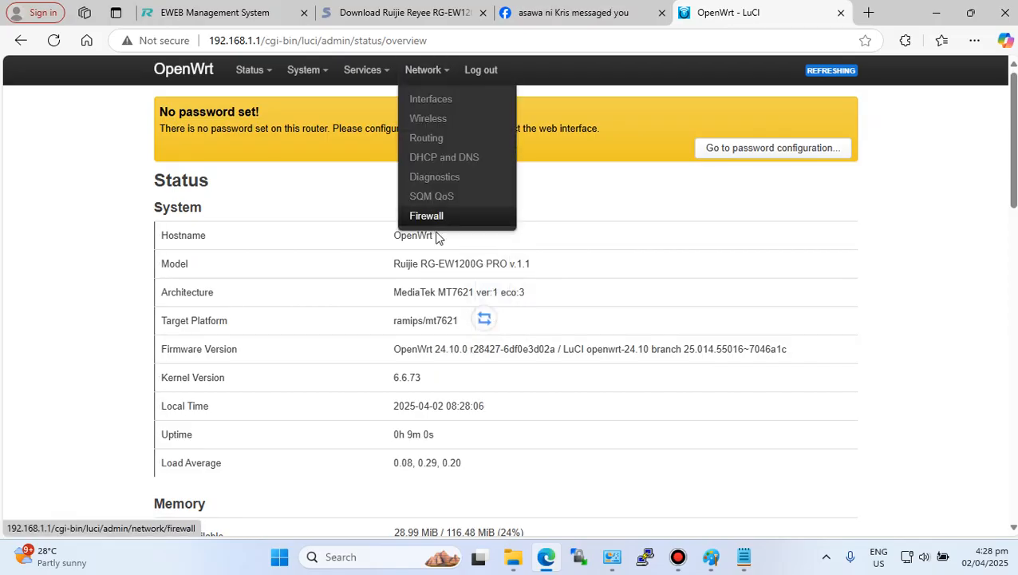
pyautogui.moveTo(423, 69)
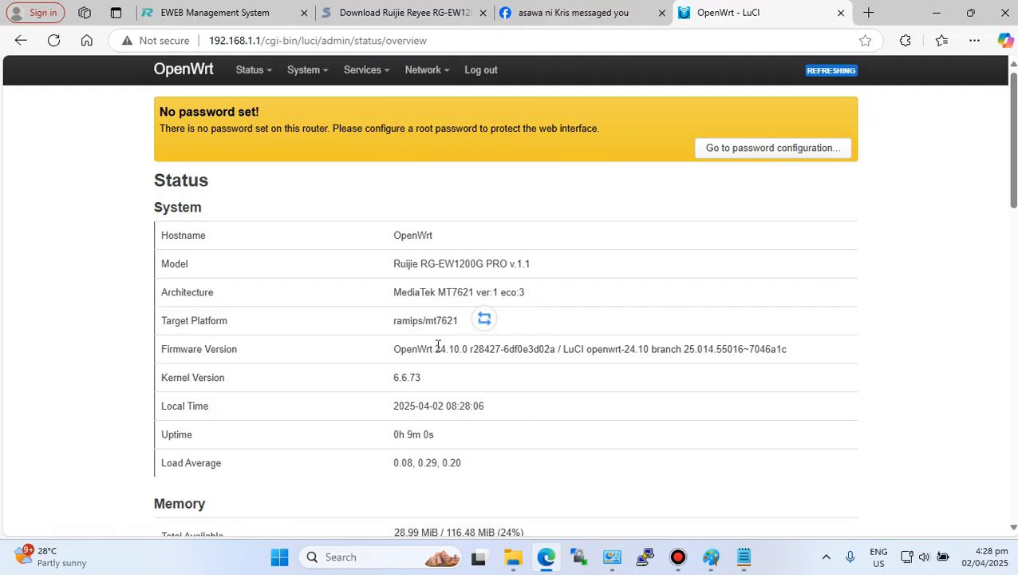
pyautogui.moveTo(437, 349); pyautogui.dragTo(160, 230)
pyautogui.click(632, 468)
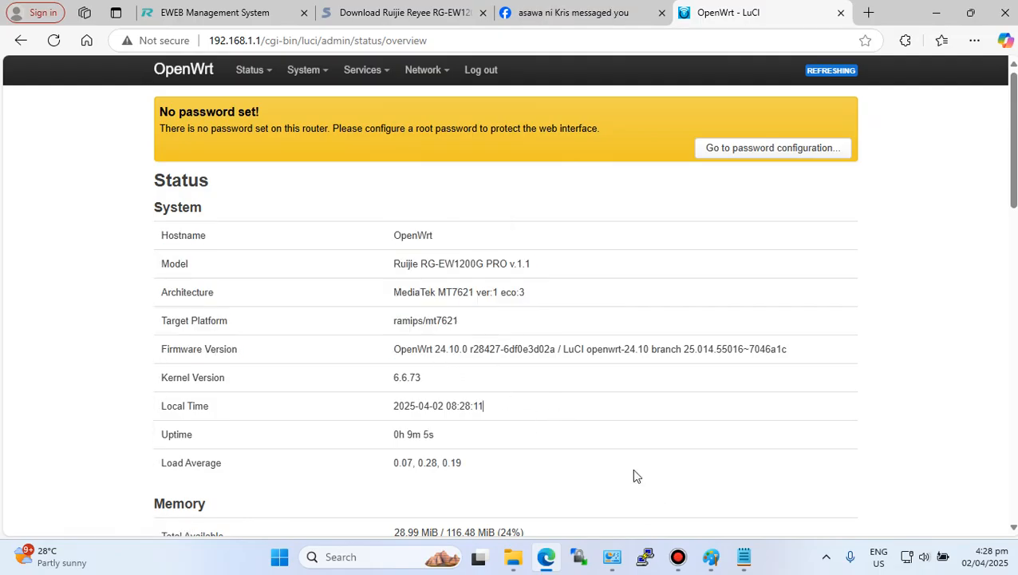
pyautogui.scroll(-4, 618, 468)
pyautogui.scroll(3, 618, 468)
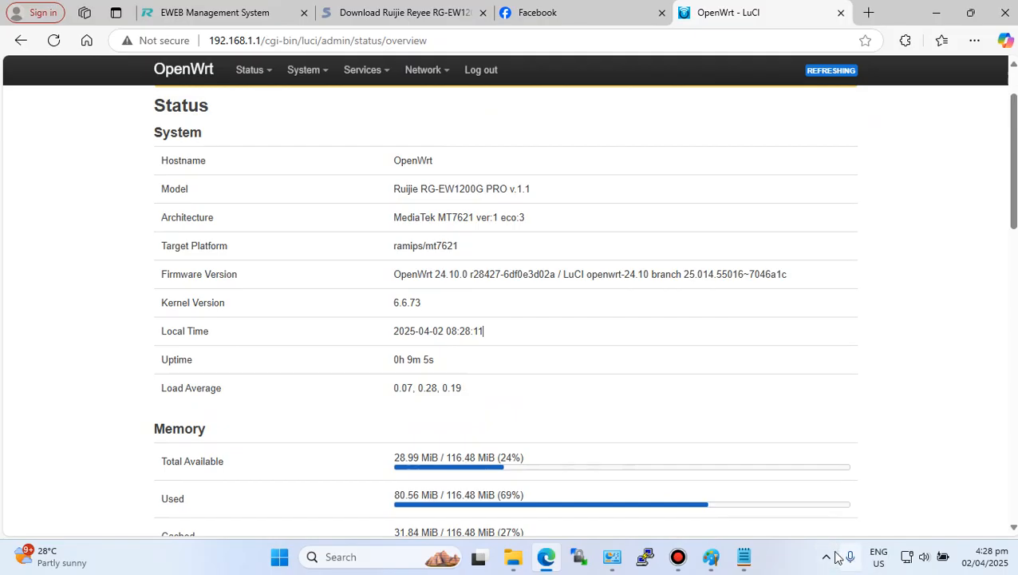
# - Highlight the VLAN configuration tasks in the Notepad guide and return to the browser
pyautogui.click(744, 556)
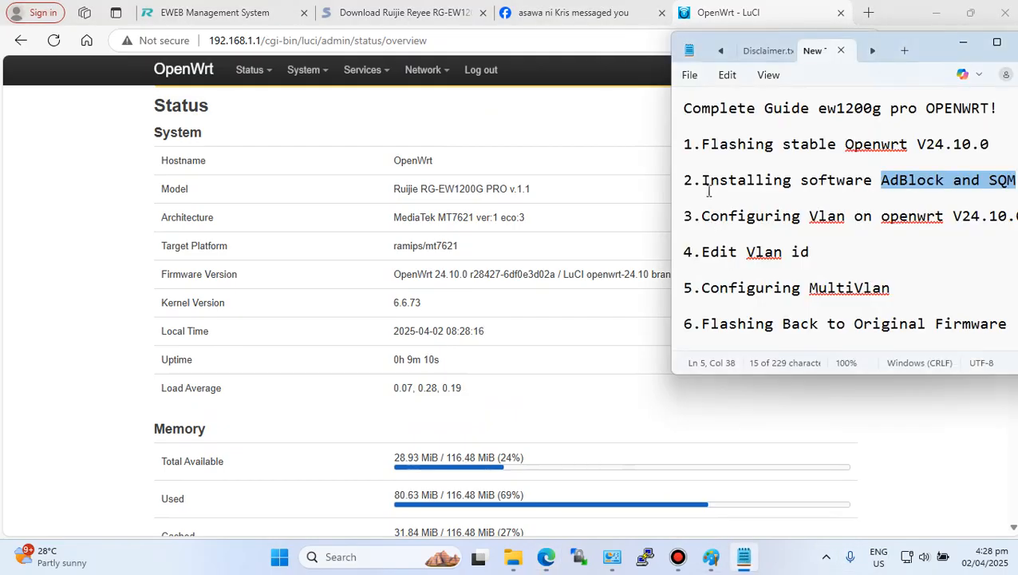
pyautogui.moveTo(701, 217); pyautogui.dragTo(991, 246)
pyautogui.click(634, 189)
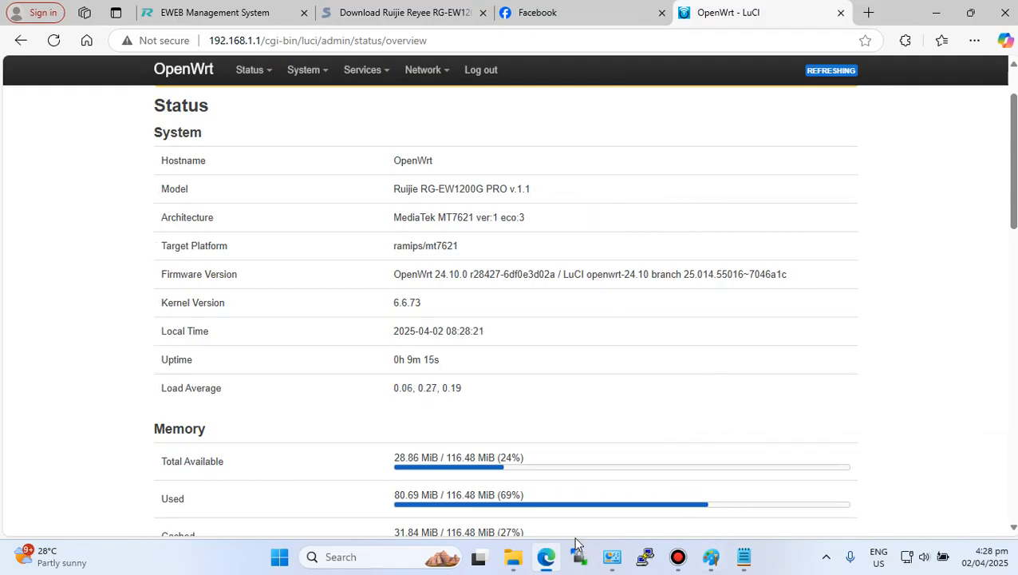
# - Open the VlanConfig folder in File Explorer and examine the Vlan13 and Vlan22 adblock-sqm firmware files
pyautogui.click(515, 558)
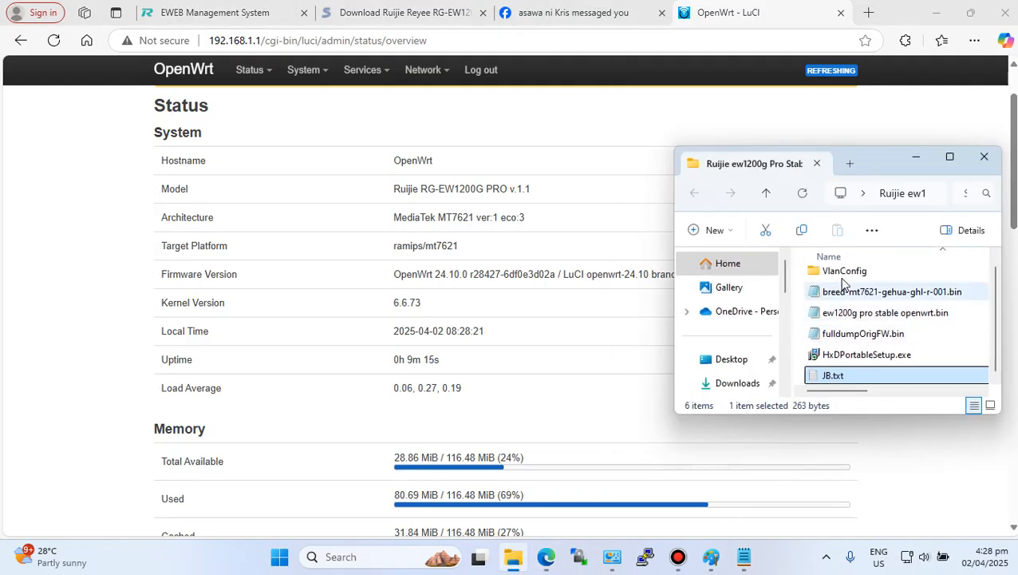
pyautogui.click(842, 275)
pyautogui.doubleClick(843, 274)
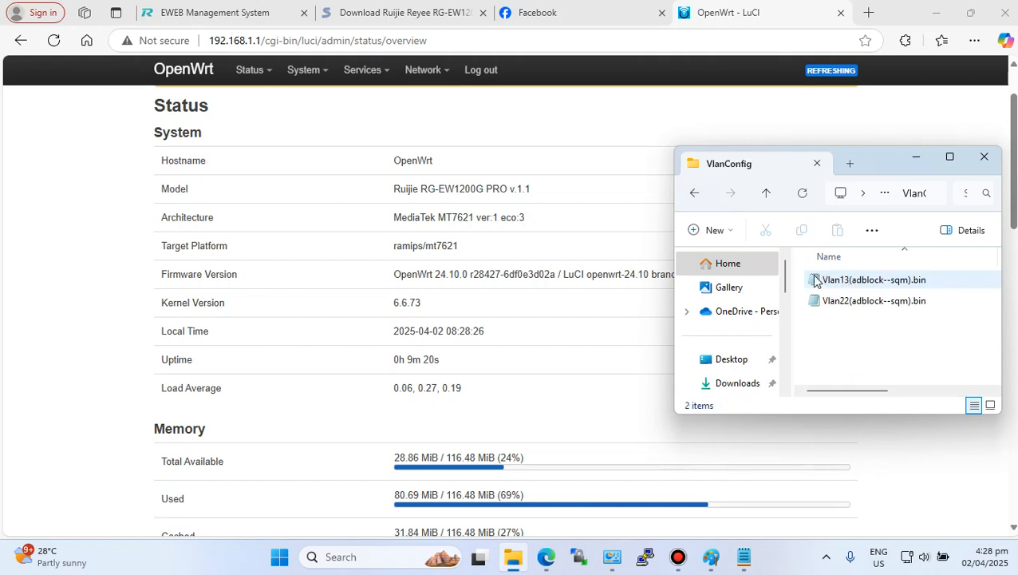
pyautogui.click(932, 280)
pyautogui.click(892, 302)
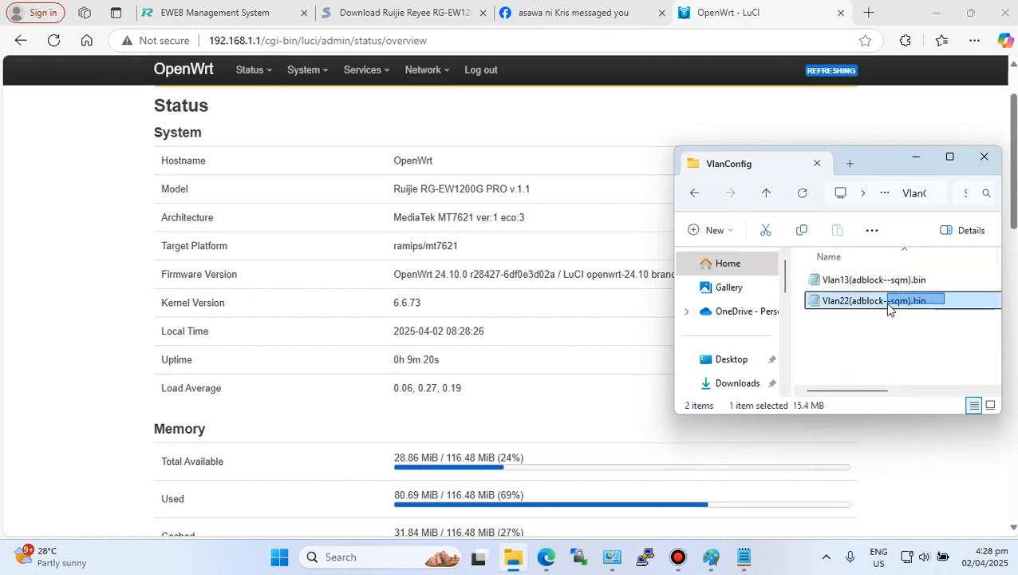
pyautogui.click(842, 342)
pyautogui.click(834, 279)
pyautogui.click(875, 300)
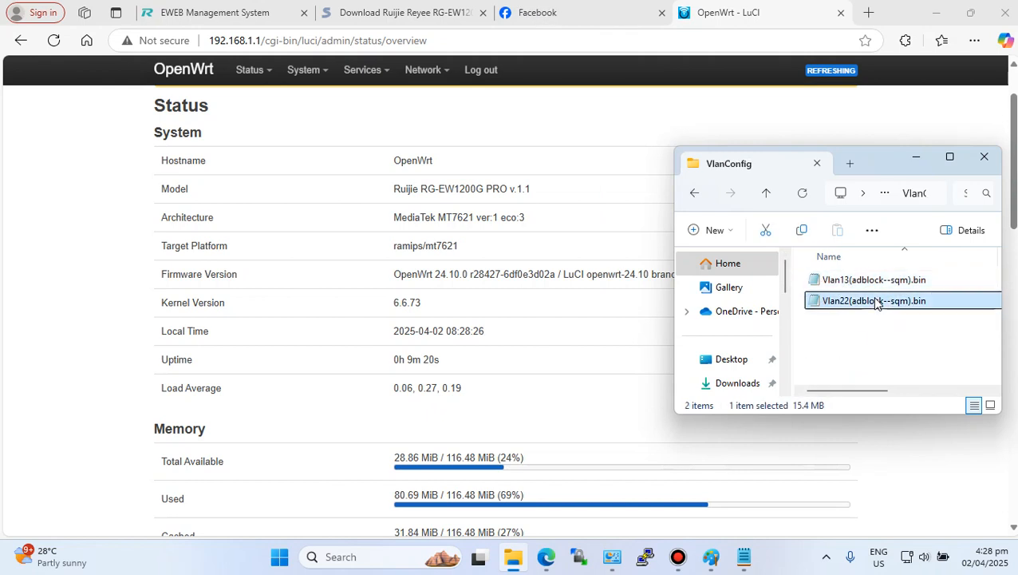
pyautogui.click(834, 281)
pyautogui.click(842, 303)
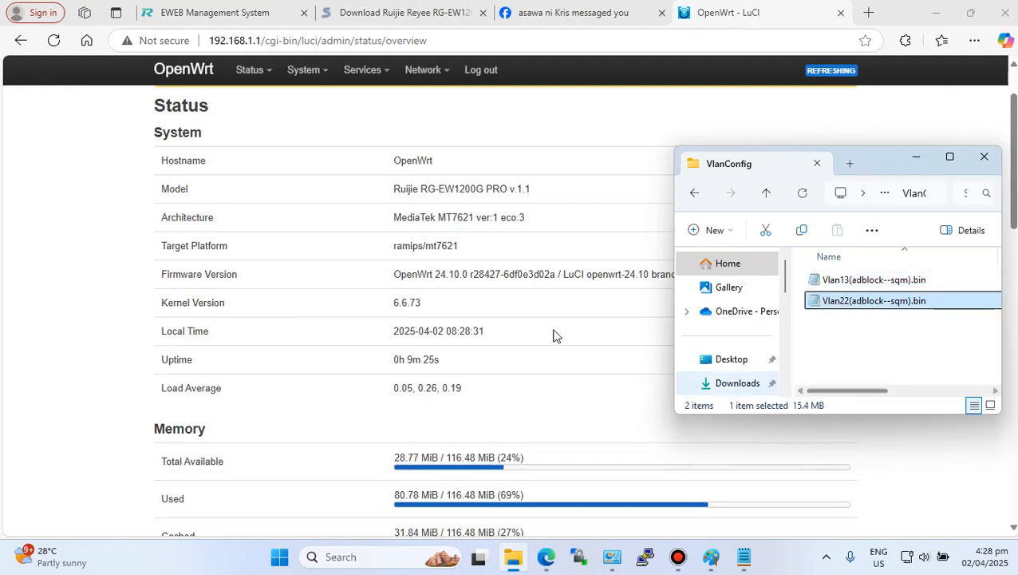
# - Open the Backup / Flash Firmware page in LuCI
pyautogui.moveTo(313, 77)
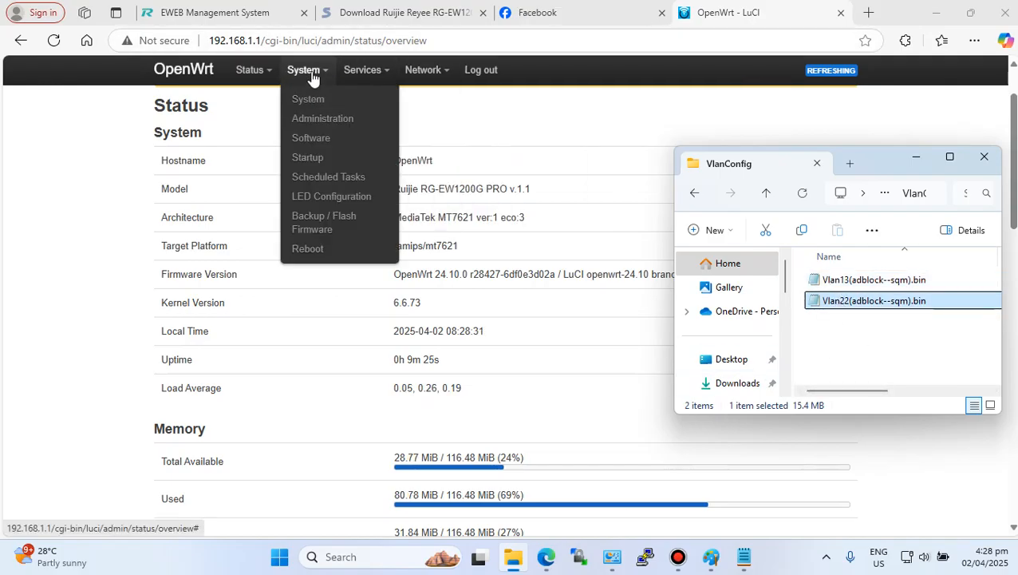
pyautogui.click(335, 224)
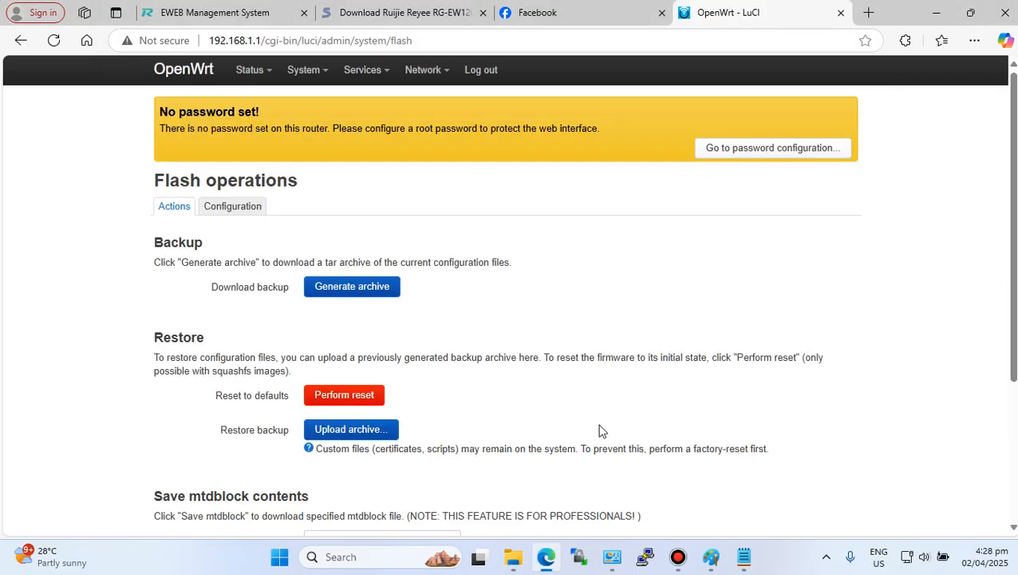
pyautogui.click(678, 556)
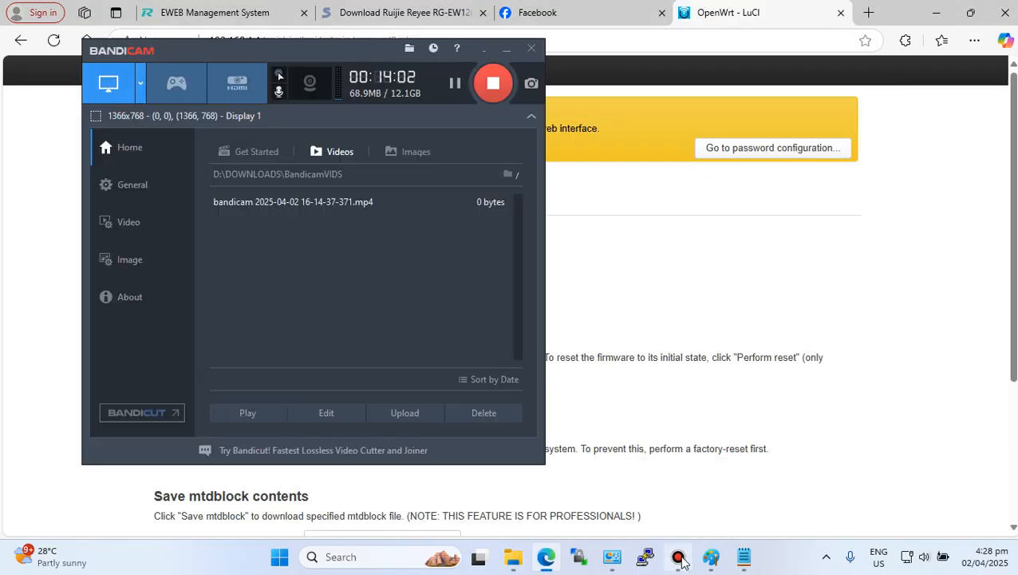
pyautogui.click(455, 84)
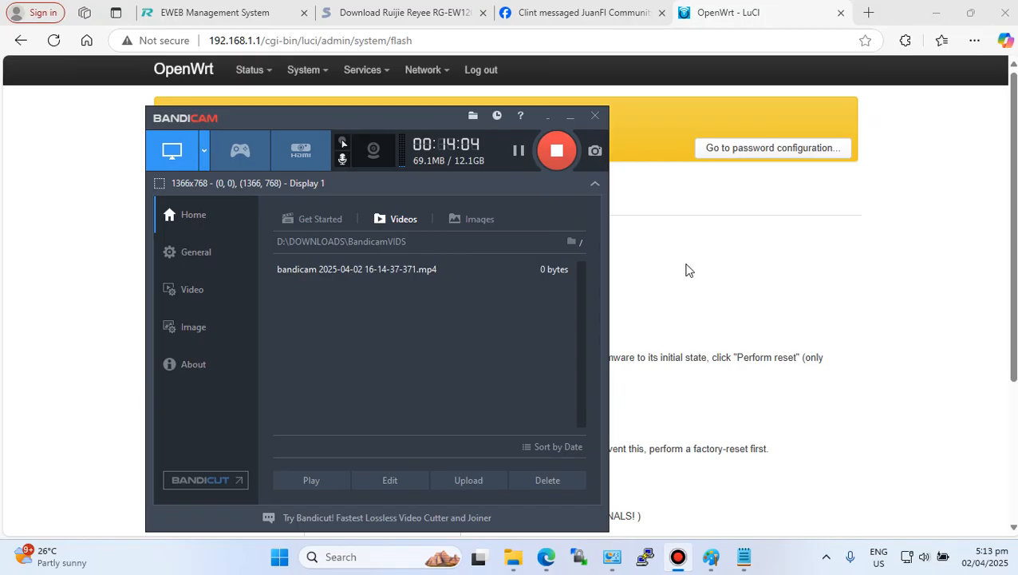
pyautogui.click(692, 276)
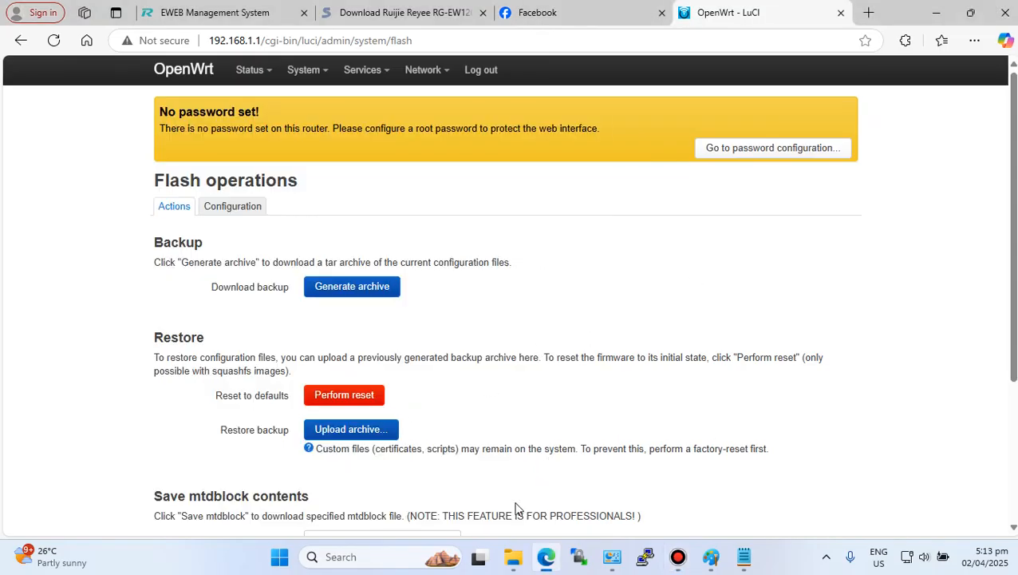
# - Examine the Vlan13 and Vlan22 firmware files in the VlanConfig folder, then go back to the parent folder
pyautogui.click(513, 558)
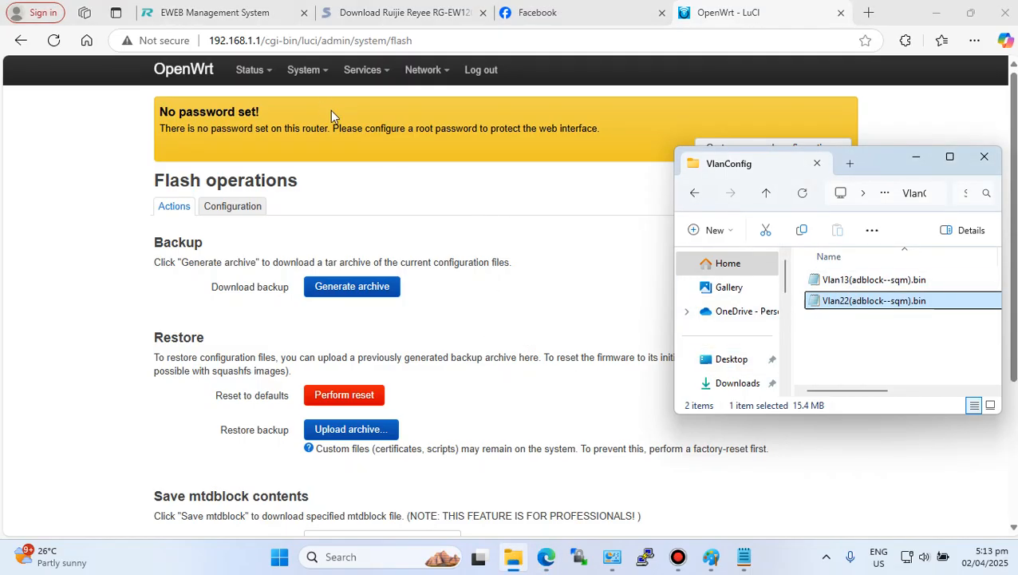
pyautogui.click(864, 281)
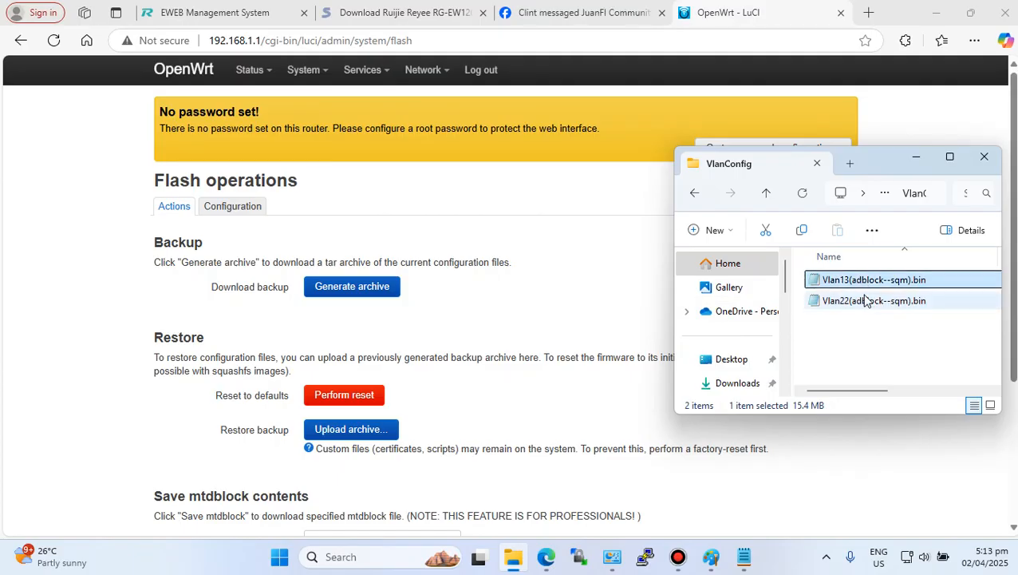
pyautogui.click(866, 301)
pyautogui.click(880, 346)
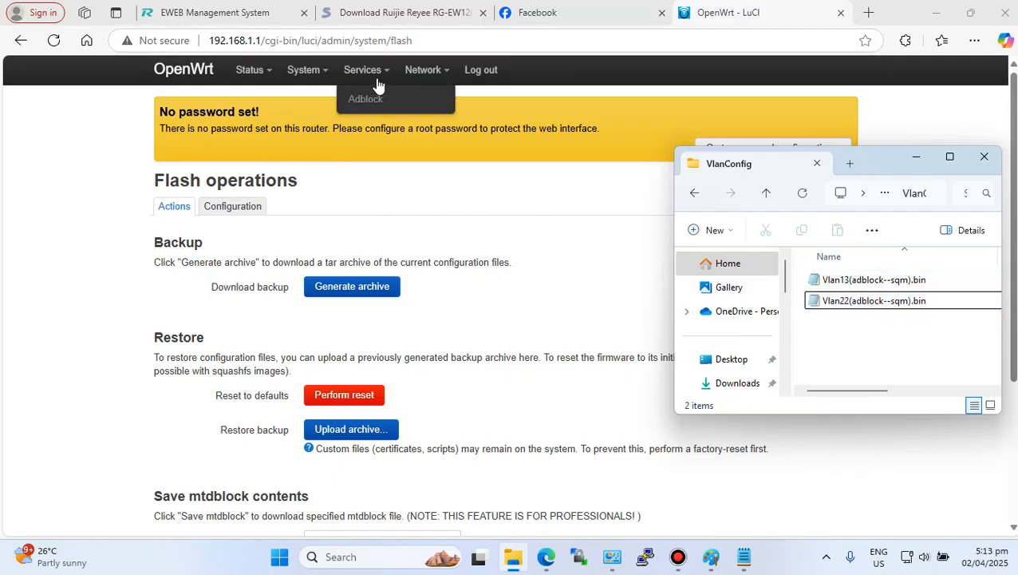
pyautogui.click(695, 194)
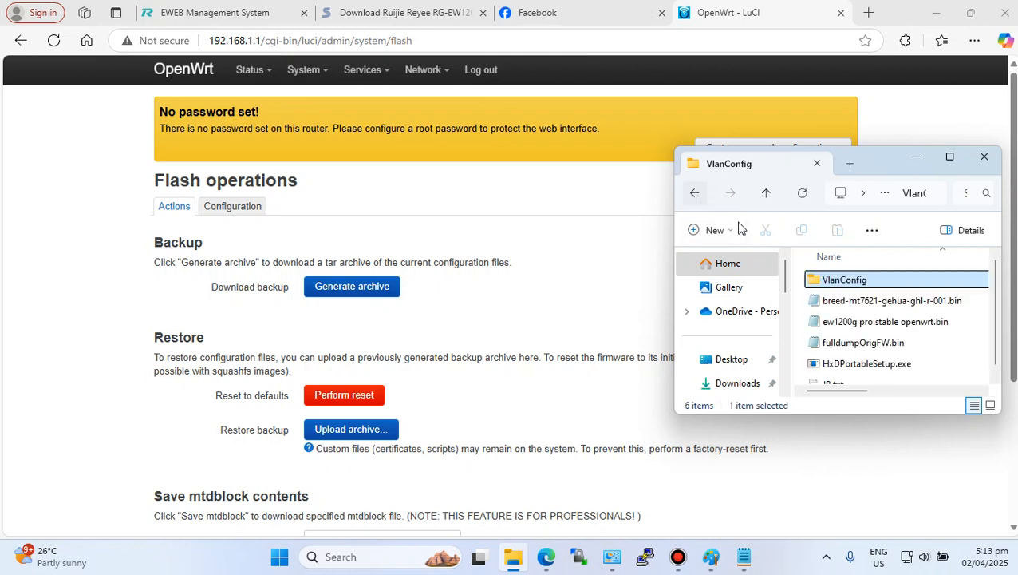
# - Open the VlanConfig folder in File Explorer and reopen the Backup / Flash Firmware page
pyautogui.doubleClick(861, 281)
pyautogui.click(861, 280)
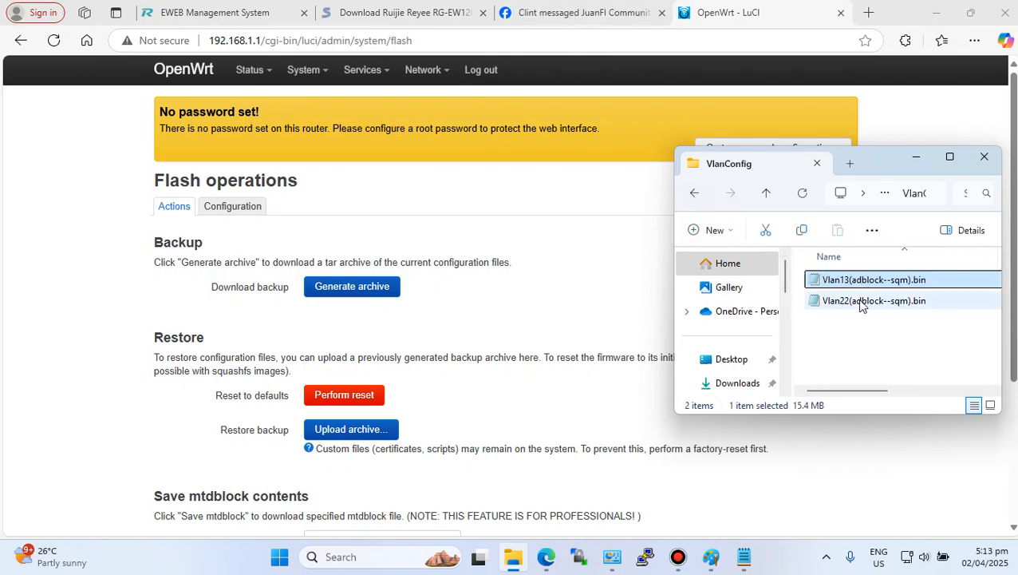
pyautogui.moveTo(310, 72)
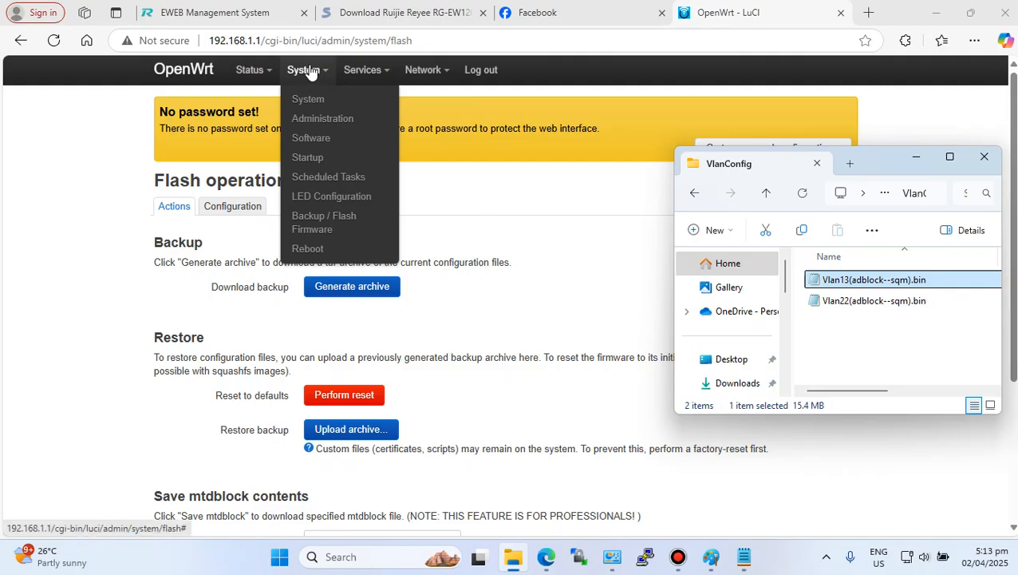
pyautogui.click(347, 222)
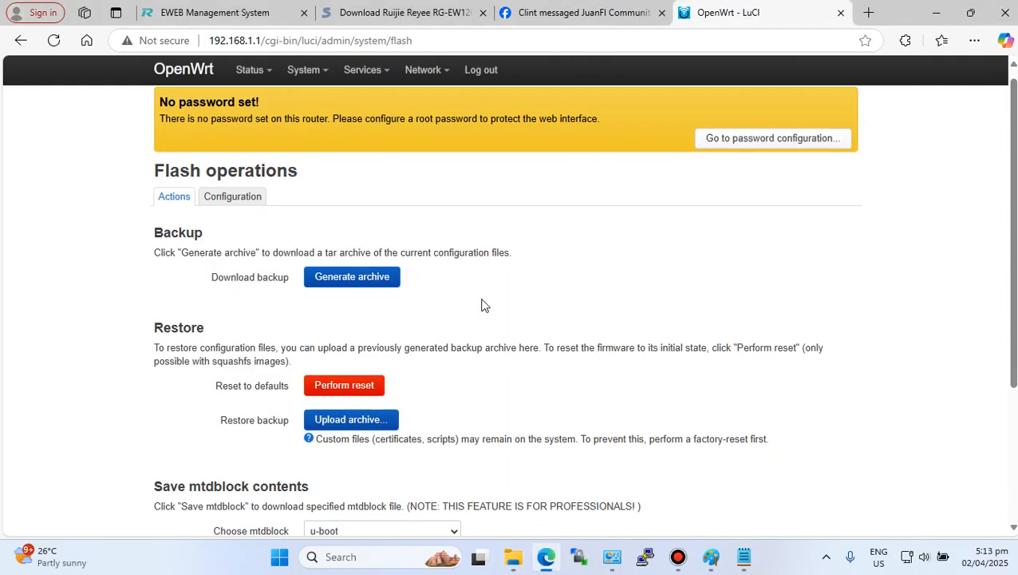
pyautogui.scroll(-3, 482, 305)
pyautogui.click(334, 461)
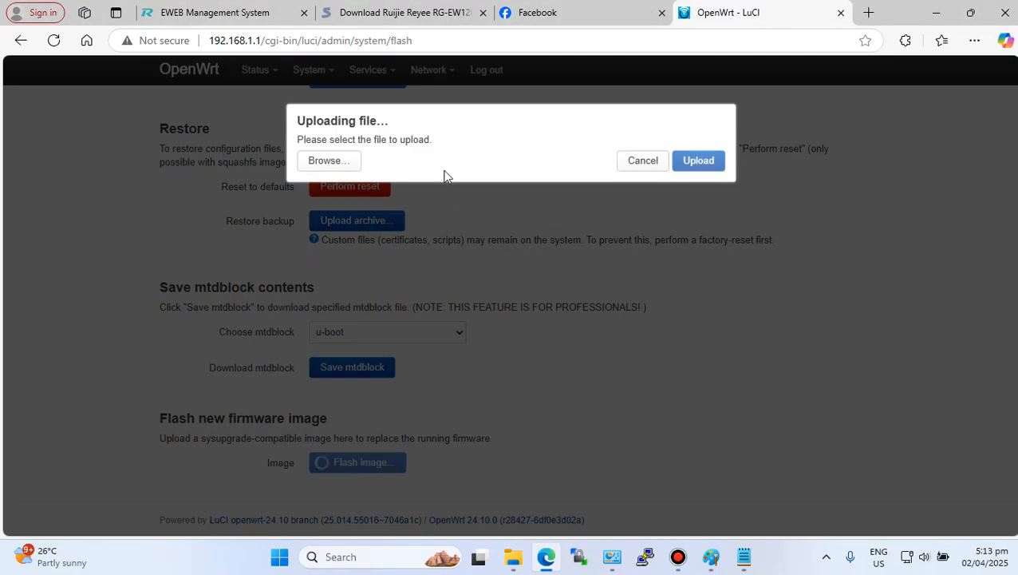
pyautogui.click(341, 165)
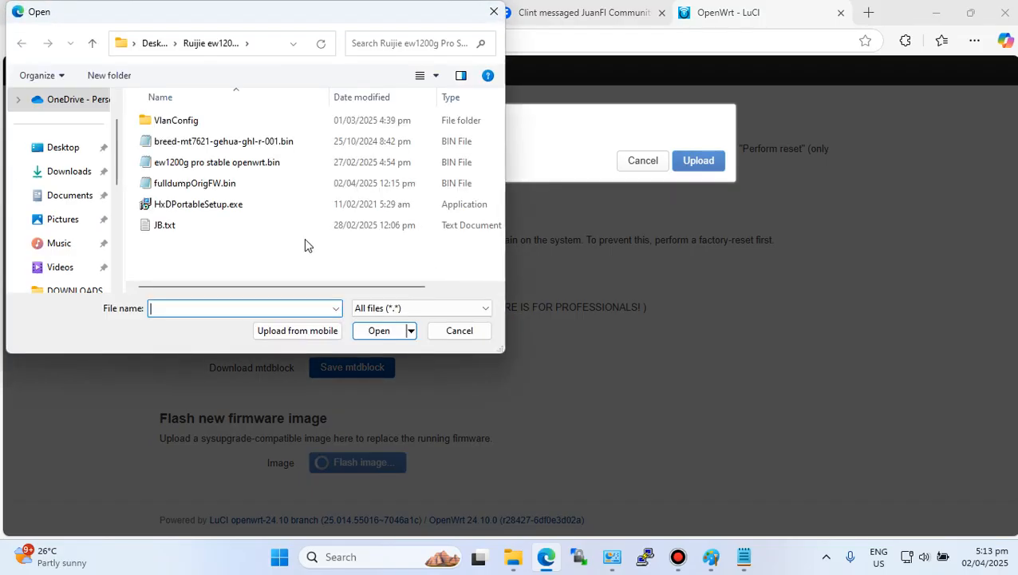
pyautogui.doubleClick(180, 121)
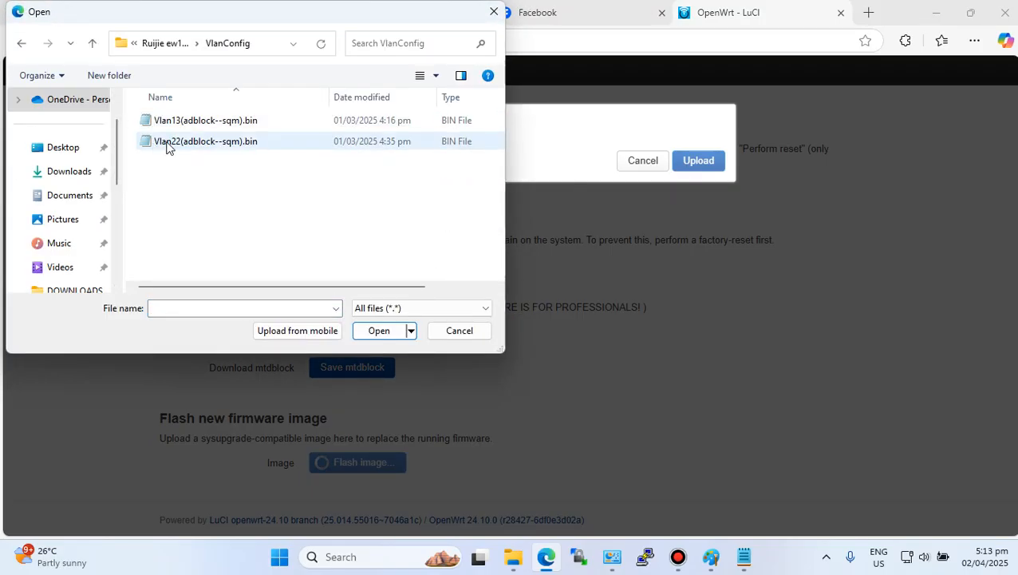
pyautogui.click(181, 126)
pyautogui.click(371, 334)
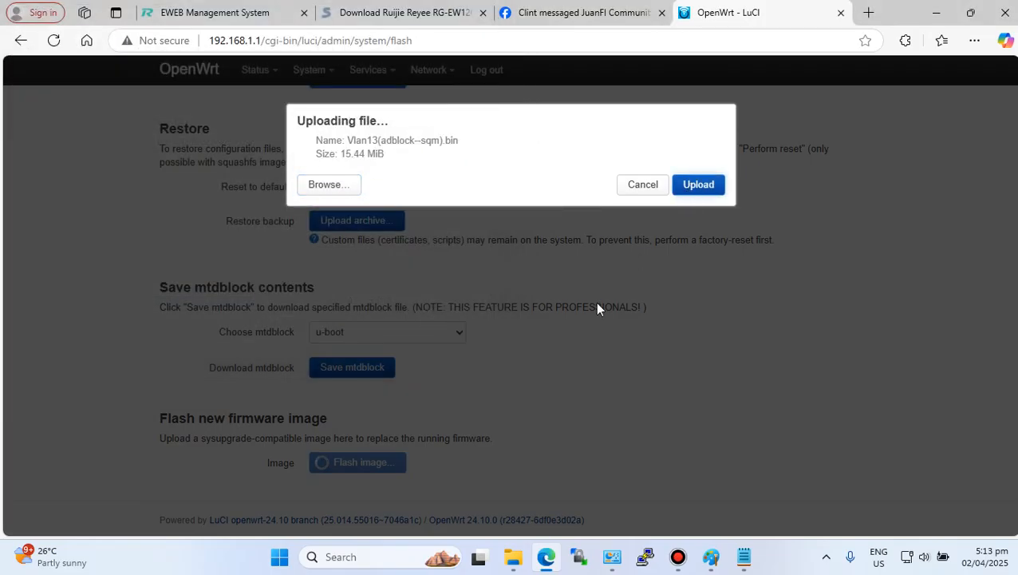
pyautogui.click(696, 185)
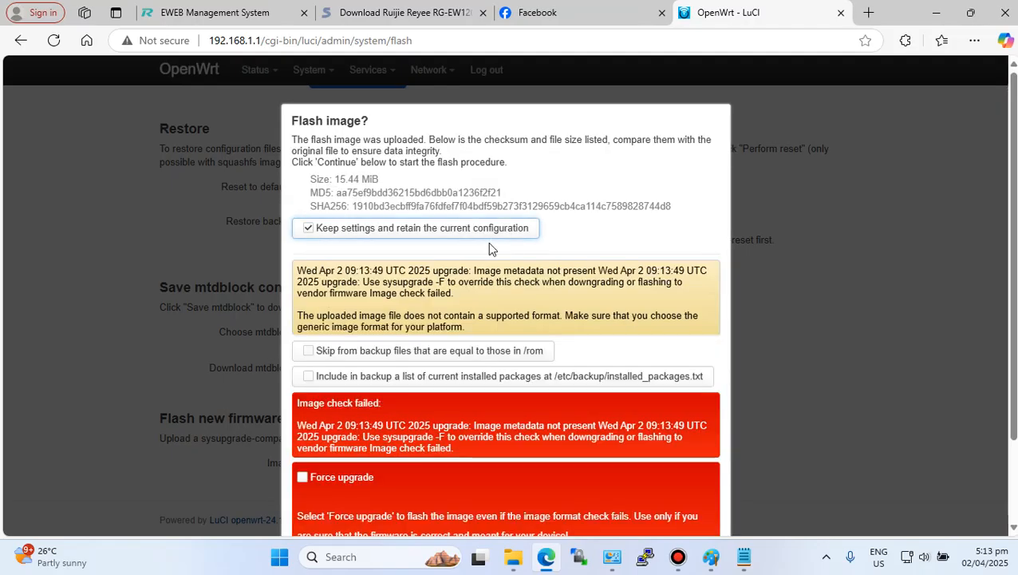
pyautogui.click(308, 228)
pyautogui.scroll(-3, 431, 263)
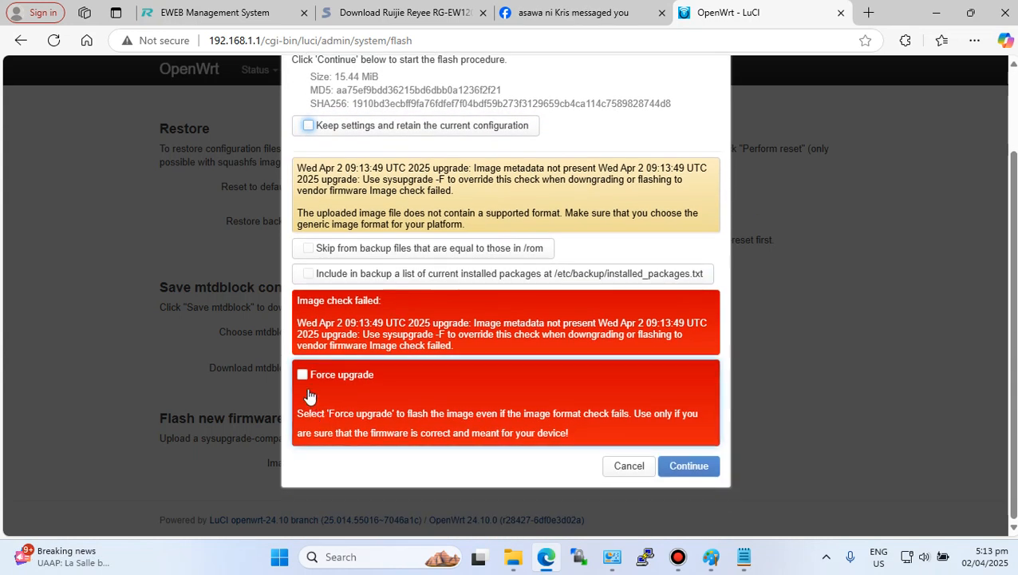
pyautogui.click(304, 375)
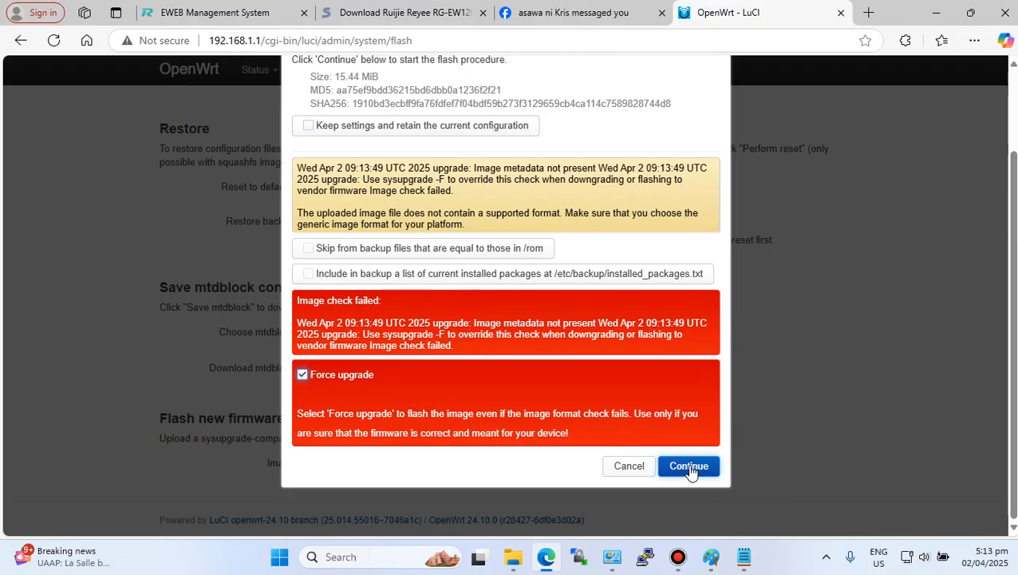
pyautogui.click(627, 466)
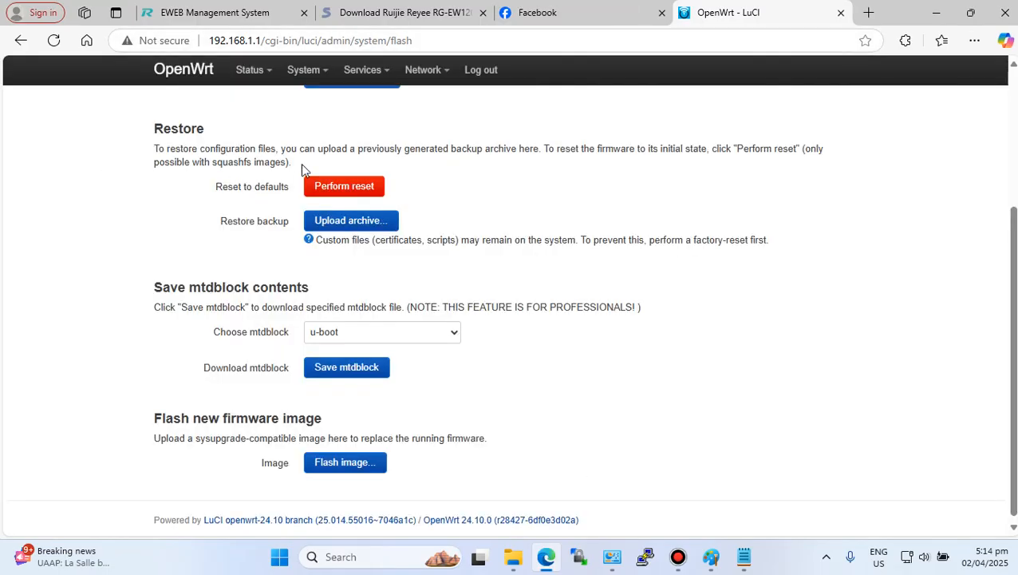
# - Select the 'Configuring Vlan on openwrt V24.10.0' line in the Notepad guide and return to the browser
pyautogui.click(743, 557)
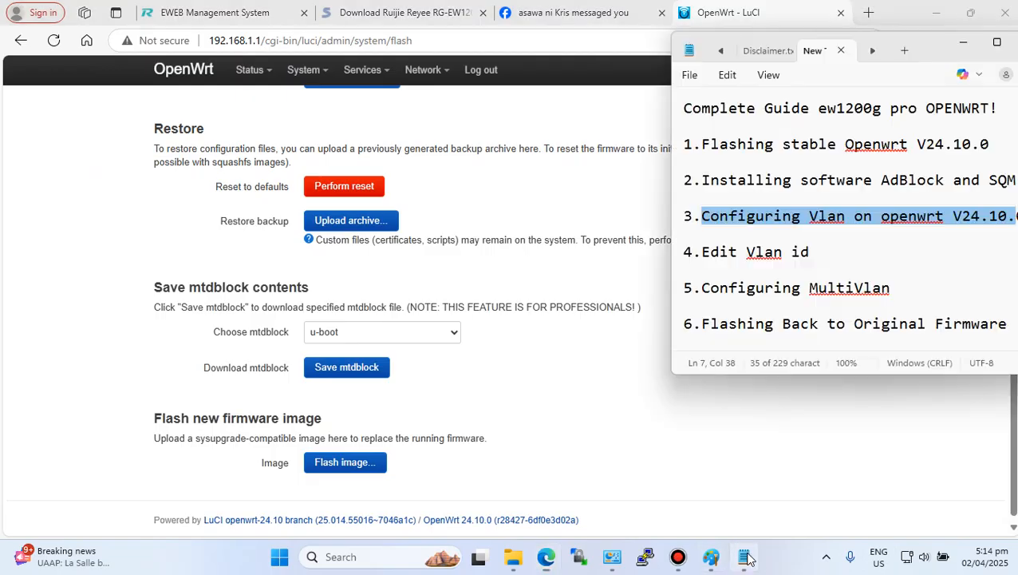
pyautogui.click(930, 233)
pyautogui.press('Up')
pyautogui.press('Right')
pyautogui.press('Right')
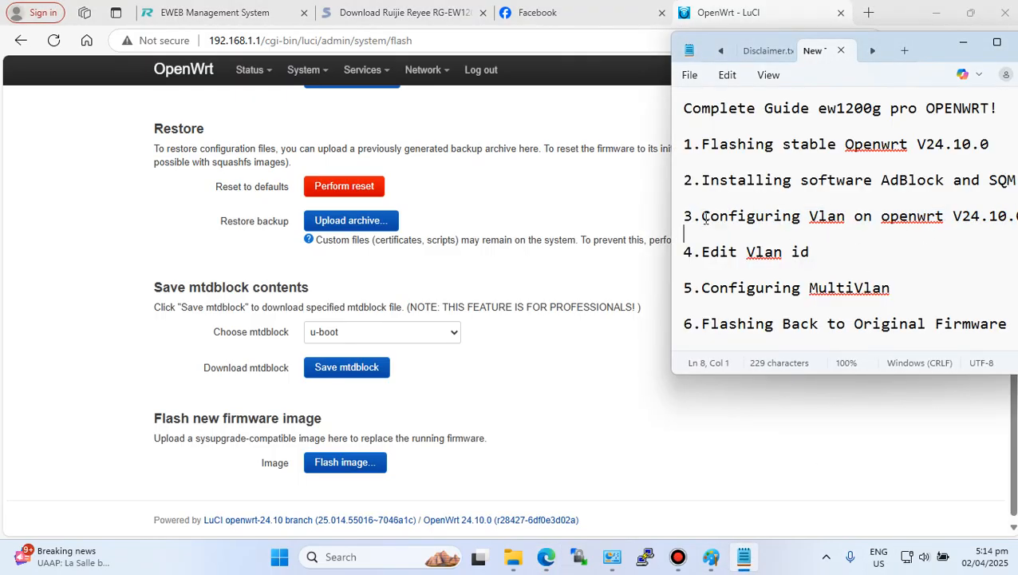
pyautogui.hotkey('shift', 'End')
pyautogui.click(592, 288)
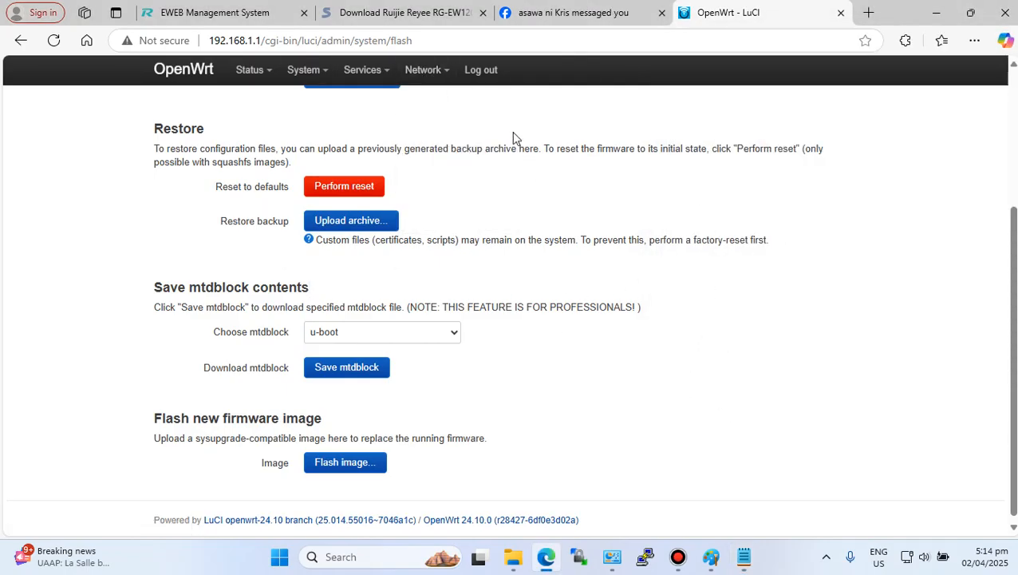
# - Open the network Interfaces page and view its Devices tab
pyautogui.moveTo(420, 70)
pyautogui.click(426, 107)
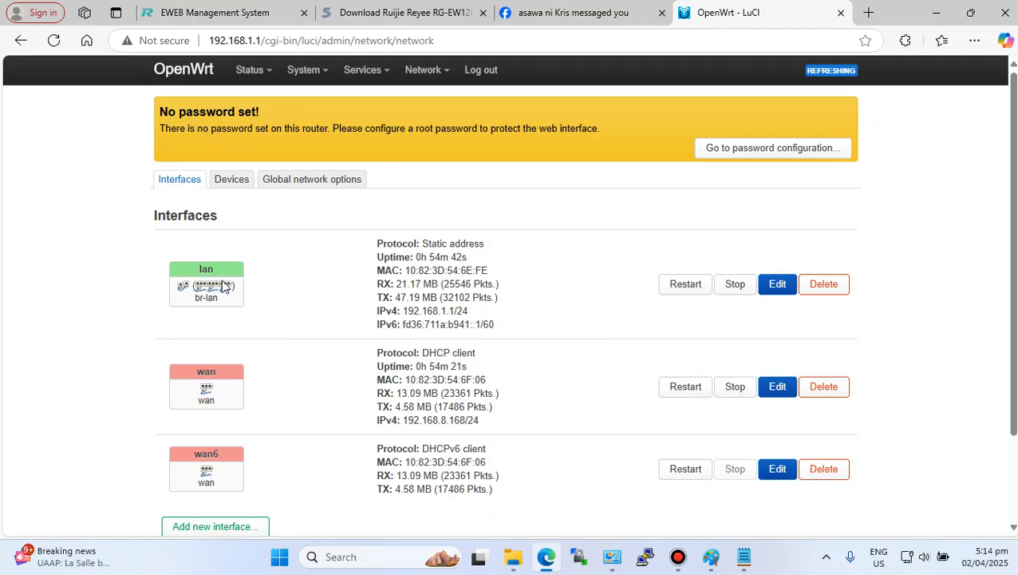
pyautogui.click(231, 185)
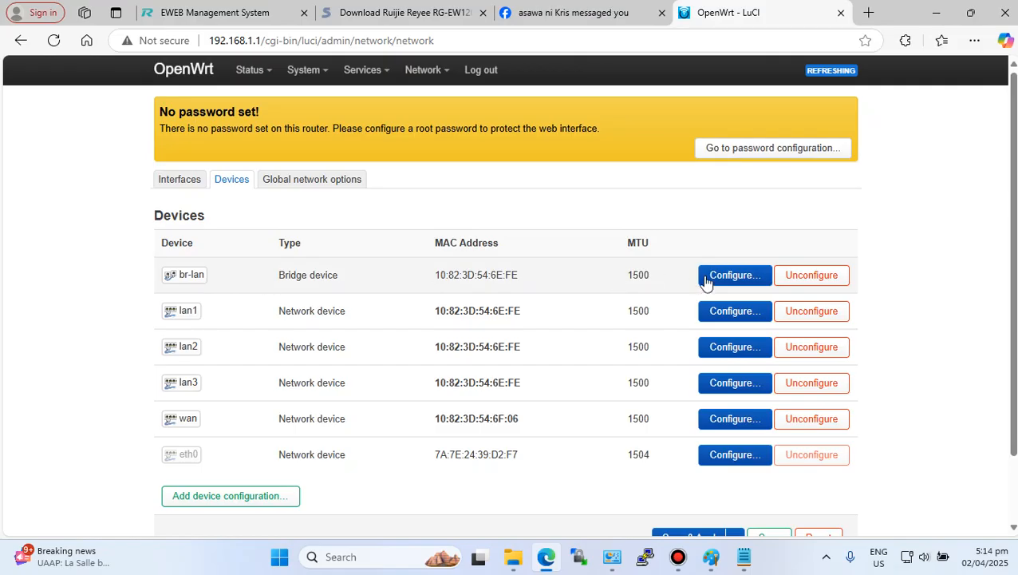
# - Open the Wireless page and enable both OpenWrt wireless networks on radio0 and radio1
pyautogui.moveTo(357, 70)
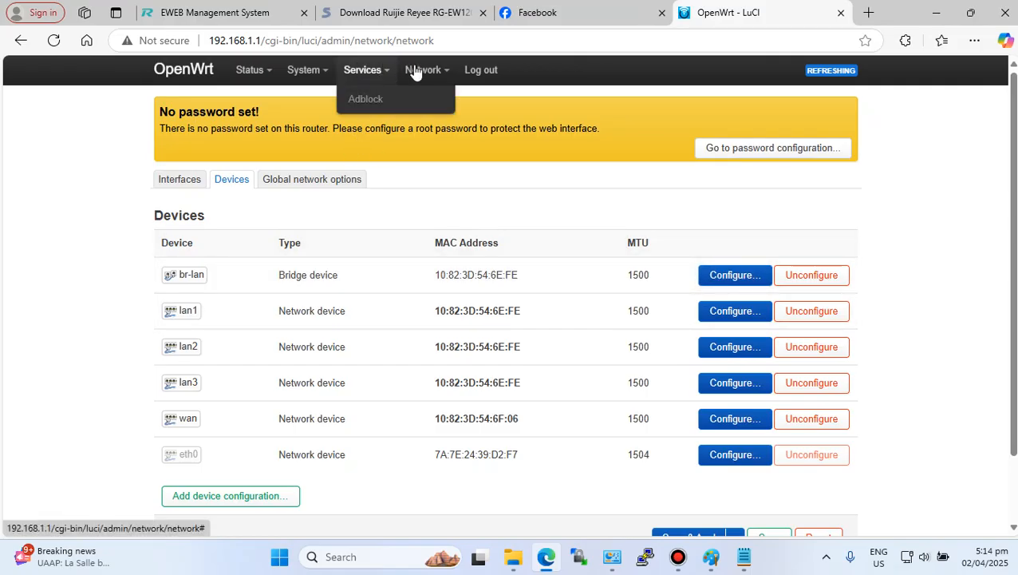
pyautogui.moveTo(422, 70)
pyautogui.click(441, 119)
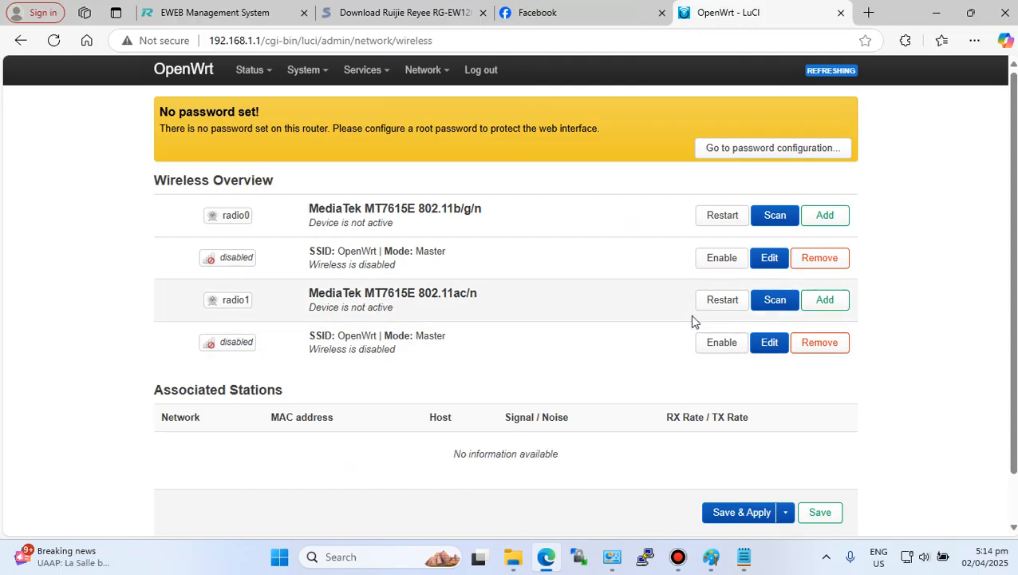
pyautogui.click(723, 259)
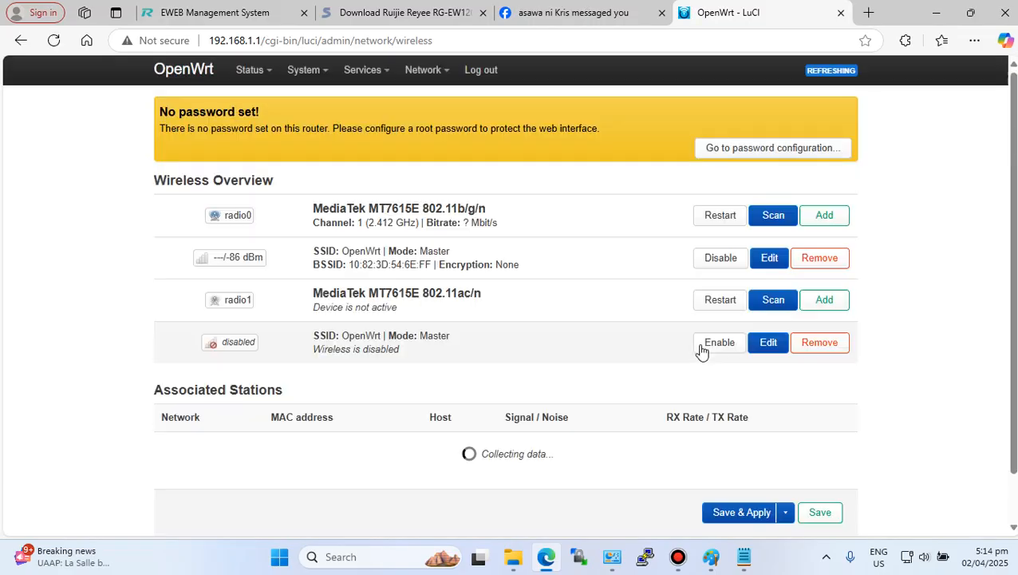
pyautogui.click(719, 343)
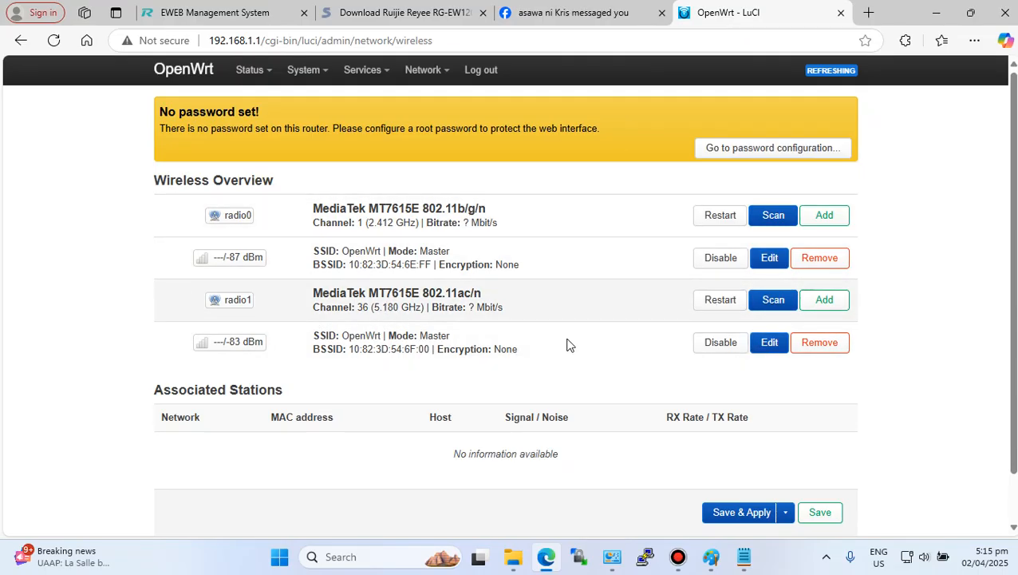
# - Edit the 5 GHz wireless network, setting its ESSID to OpenWrtmanage and attaching it to the lan network
pyautogui.click(830, 306)
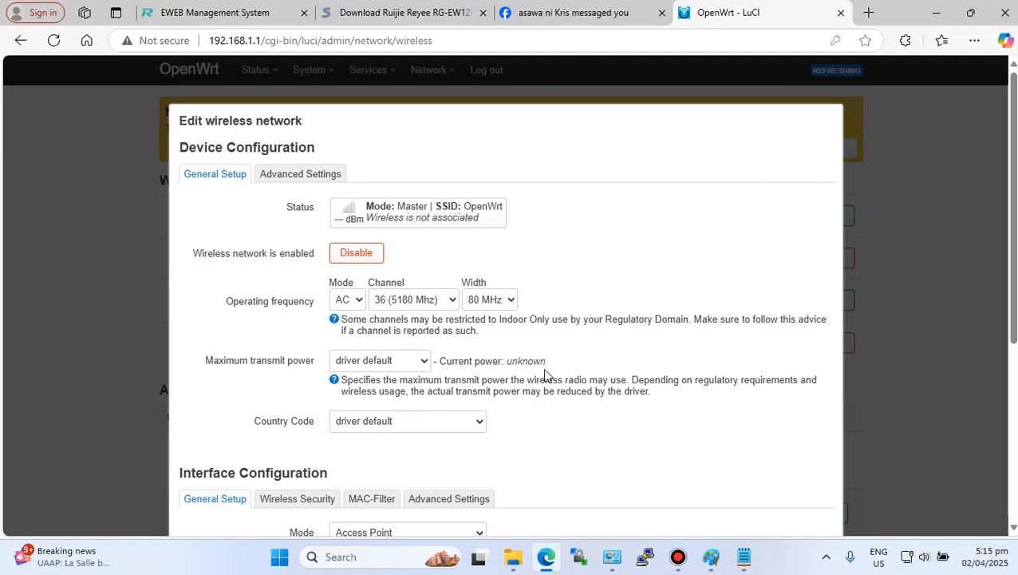
pyautogui.scroll(-2, 545, 373)
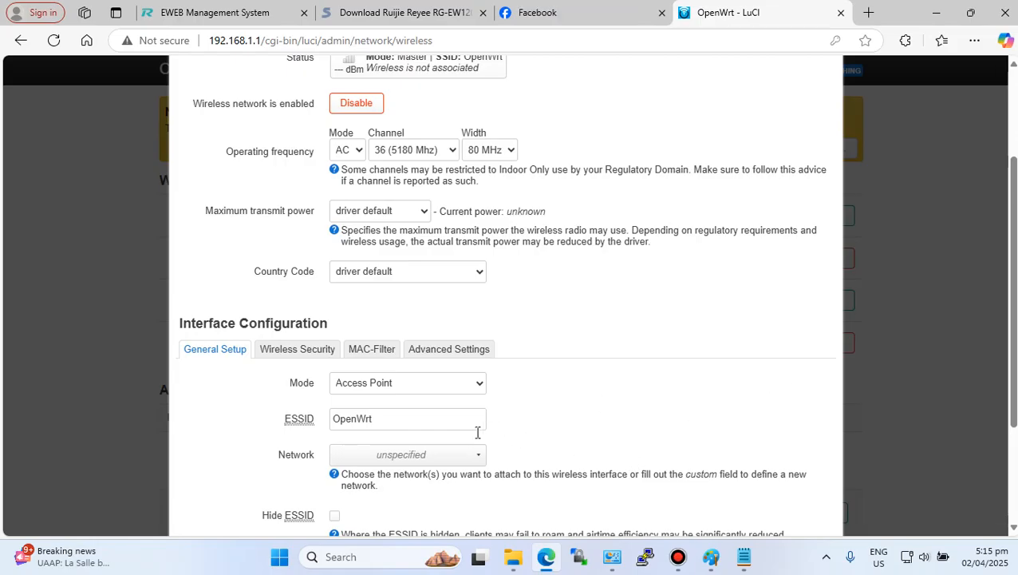
pyautogui.click(426, 418)
pyautogui.scroll(-1, 437, 263)
pyautogui.scroll(1, 423, 317)
pyautogui.click(432, 255)
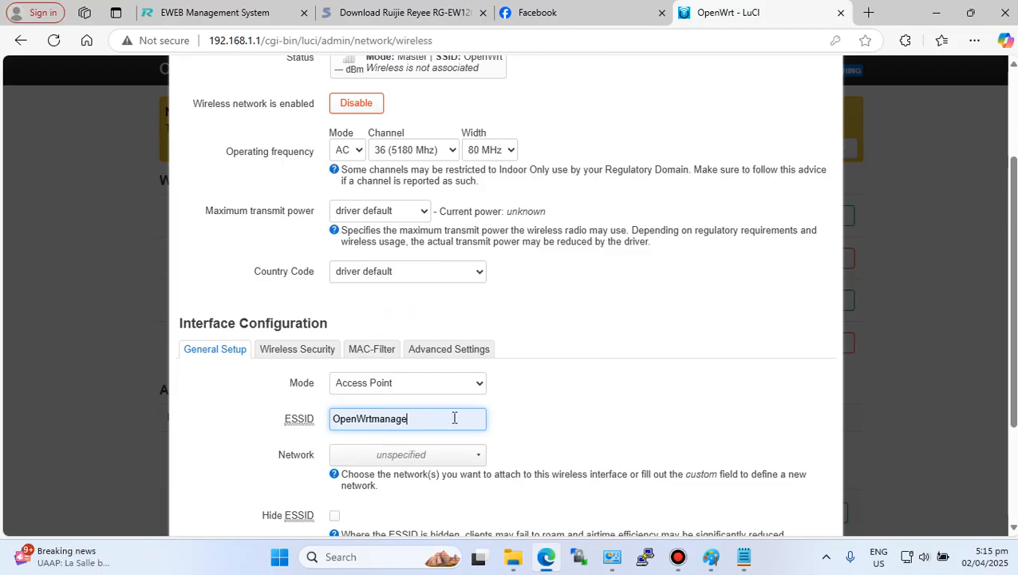
pyautogui.moveTo(424, 423)
pyautogui.mouseDown()
pyautogui.moveTo(312, 430)
pyautogui.moveTo(432, 417)
pyautogui.mouseUp()
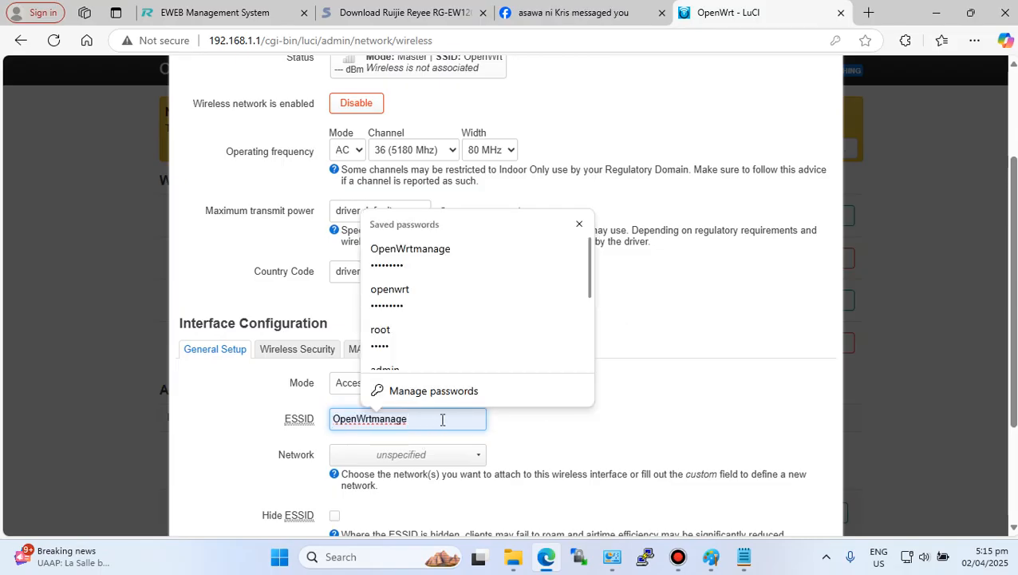
pyautogui.click(467, 419)
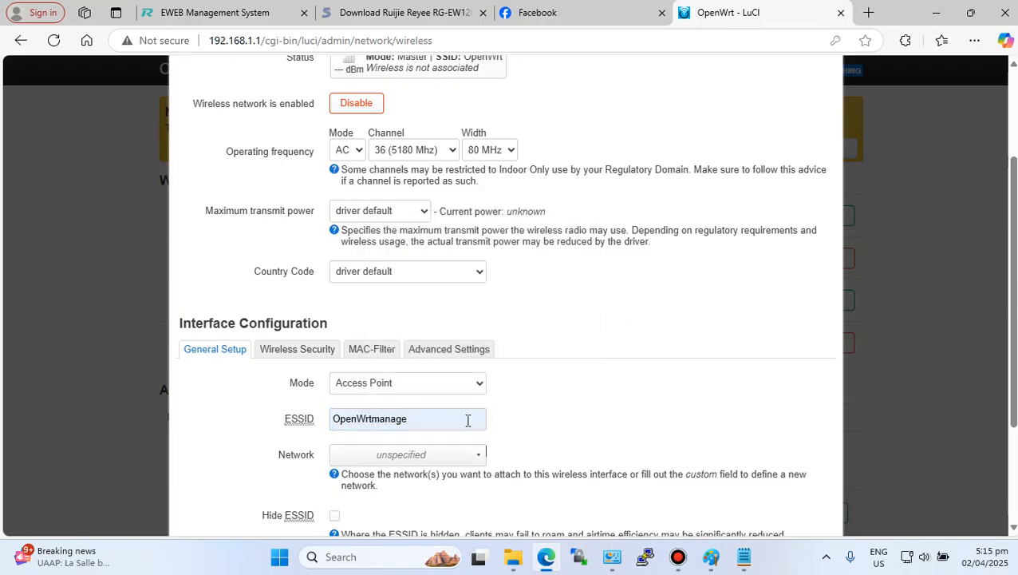
pyautogui.click(459, 455)
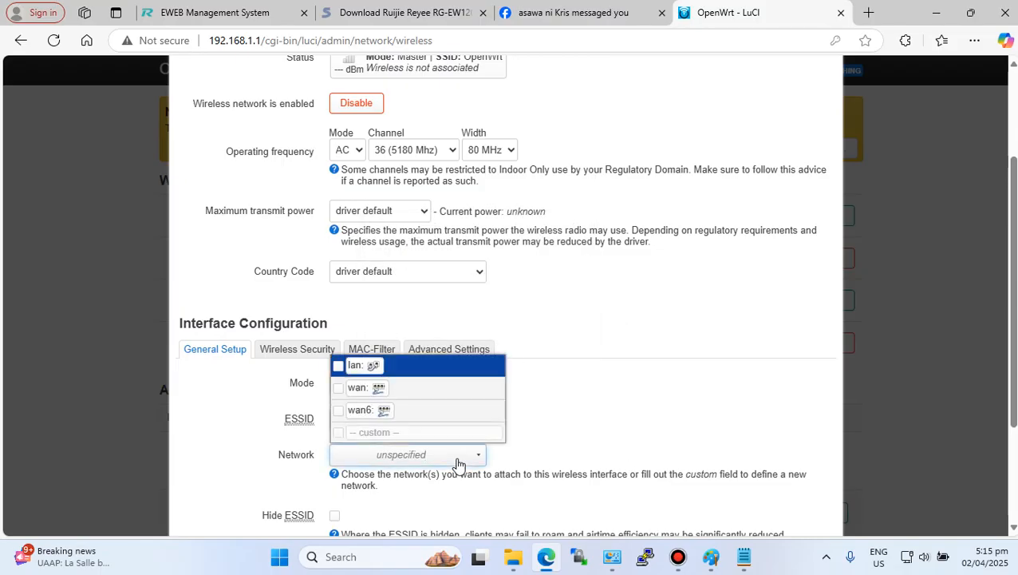
pyautogui.click(339, 365)
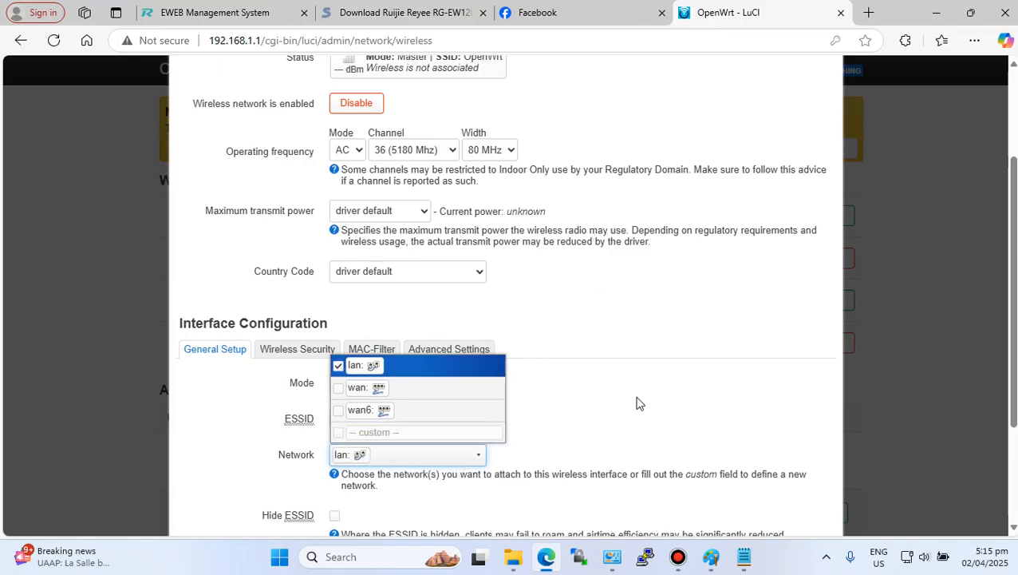
pyautogui.click(603, 394)
# - Set the OpenWrtmanage network's wireless encryption to WPA2-PSK (strong security)
pyautogui.scroll(-3, 594, 396)
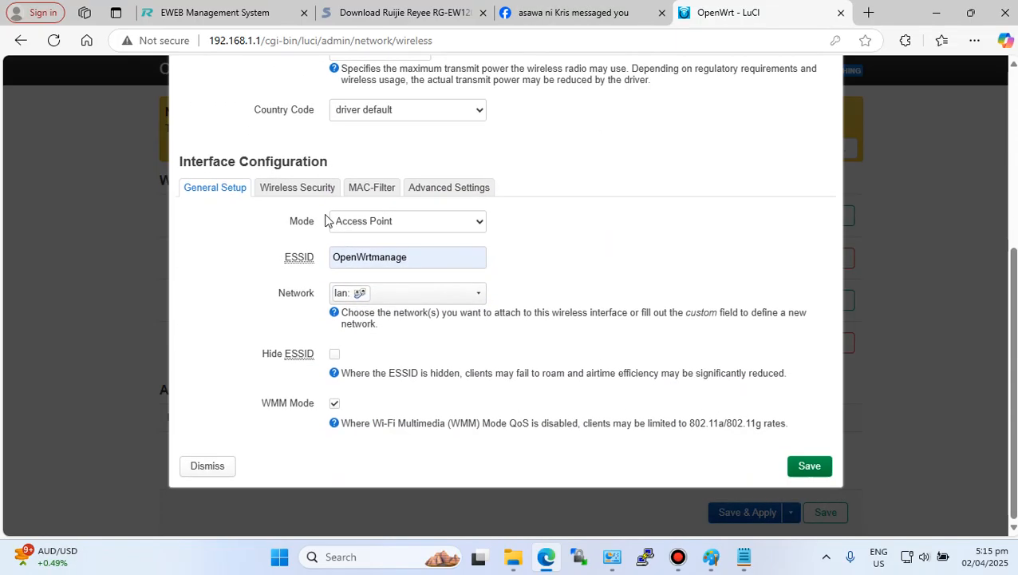
pyautogui.click(280, 188)
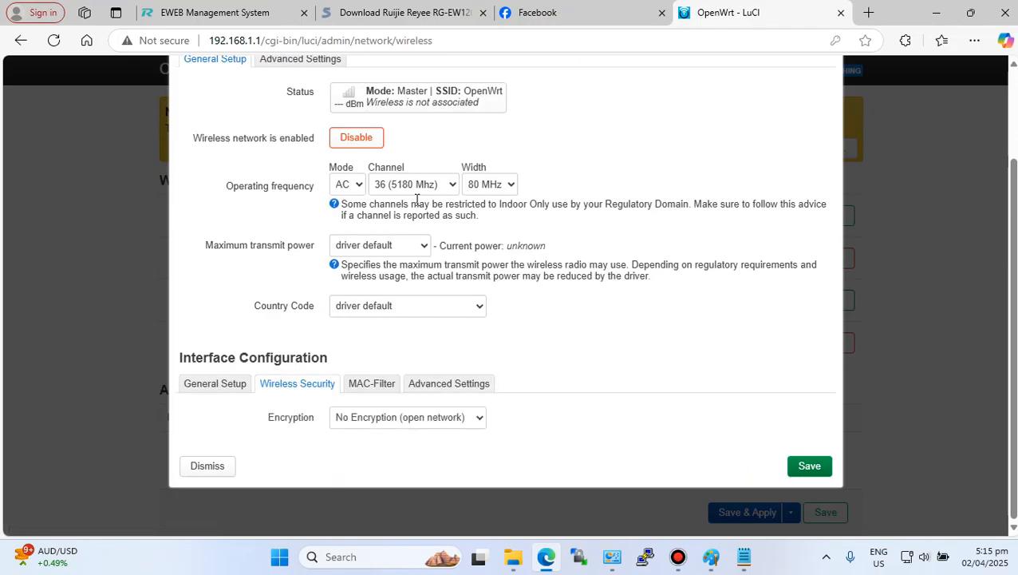
pyautogui.scroll(2, 405, 338)
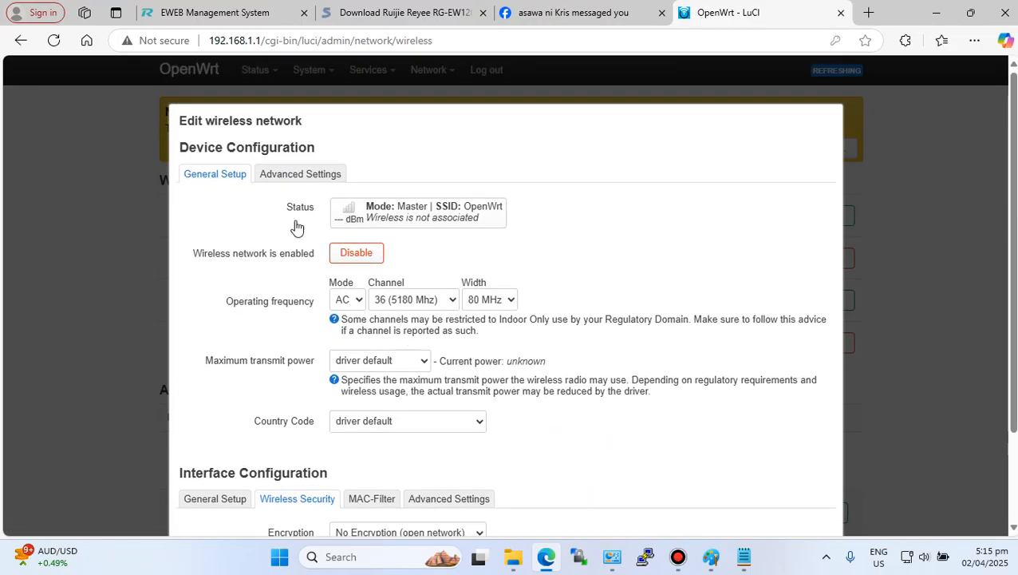
pyautogui.scroll(-2, 509, 376)
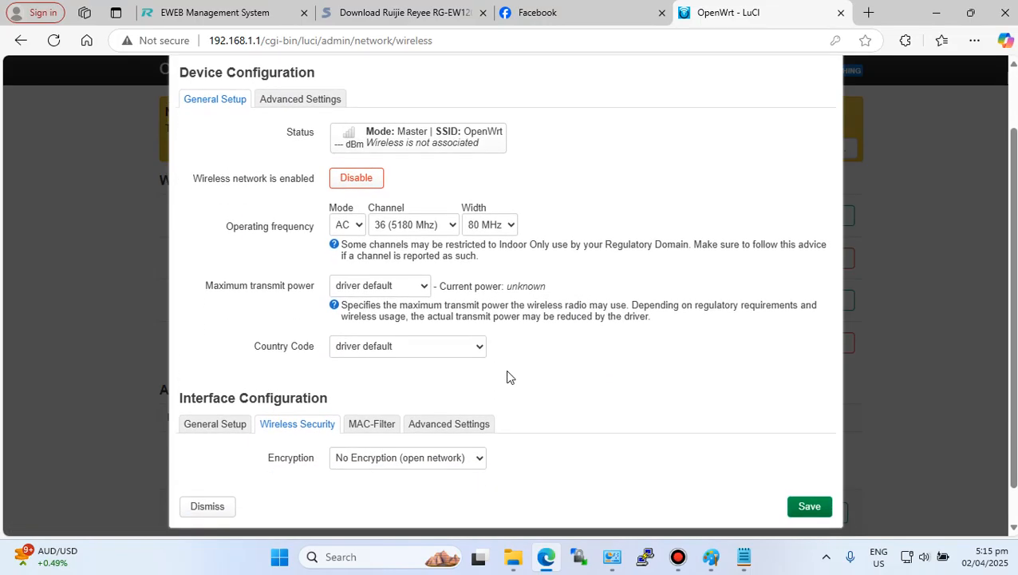
pyautogui.scroll(-1, 477, 420)
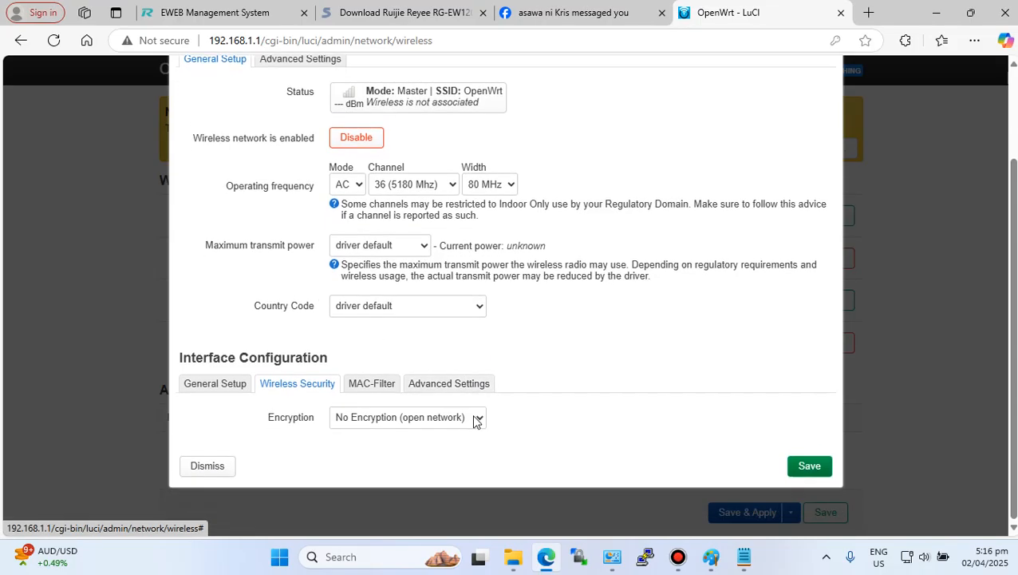
pyautogui.click(445, 417)
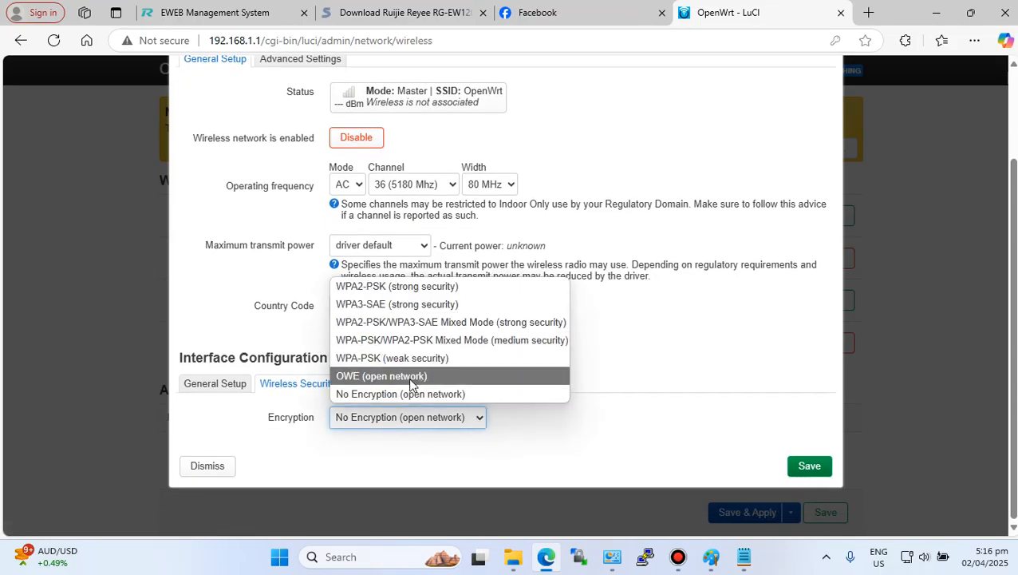
pyautogui.click(402, 289)
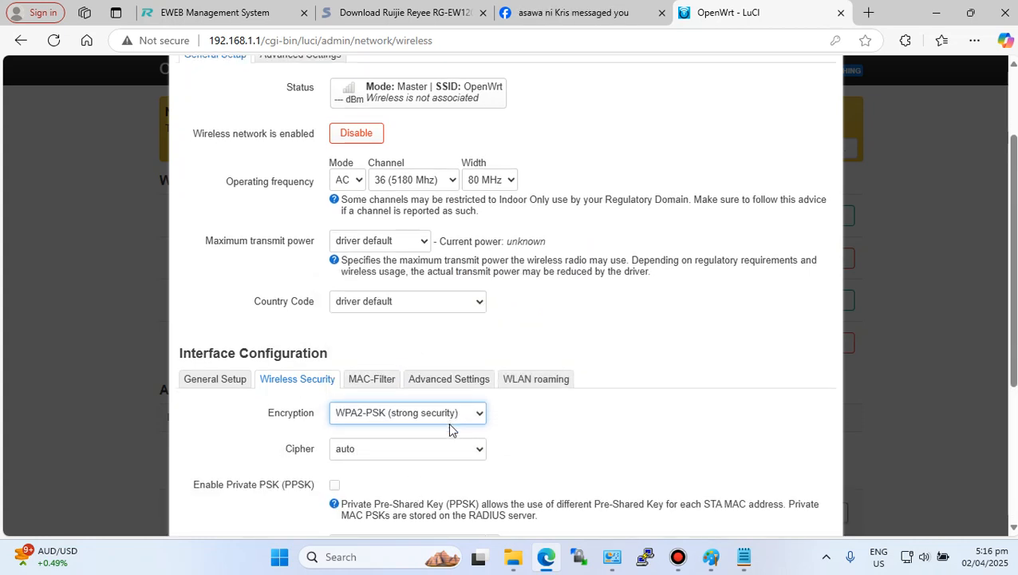
# - Fill in the Wi-Fi key from the saved passwords, reveal it, and save the wireless network settings
pyautogui.scroll(-2, 431, 428)
pyautogui.click(368, 399)
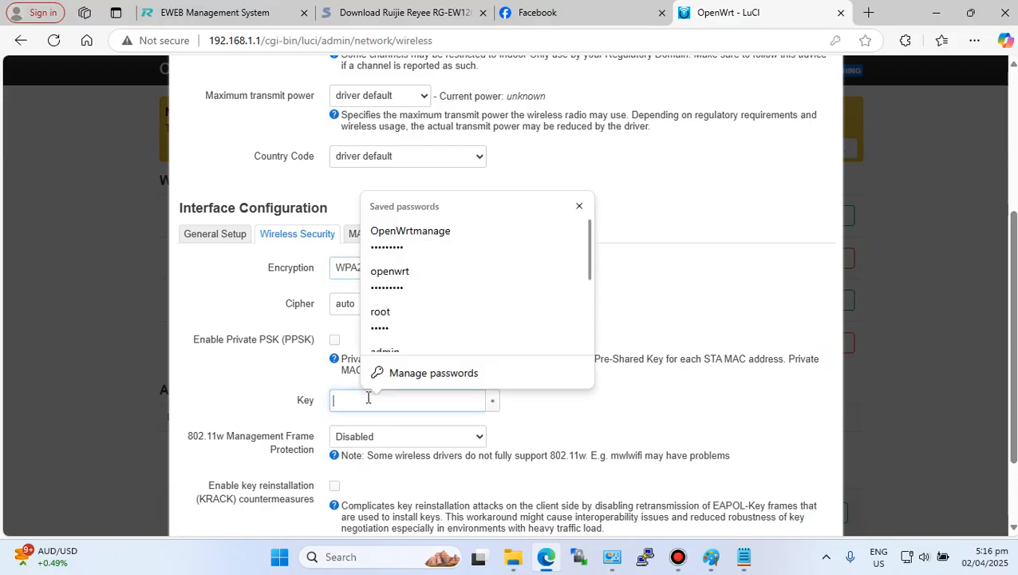
pyautogui.click(410, 230)
pyautogui.click(493, 404)
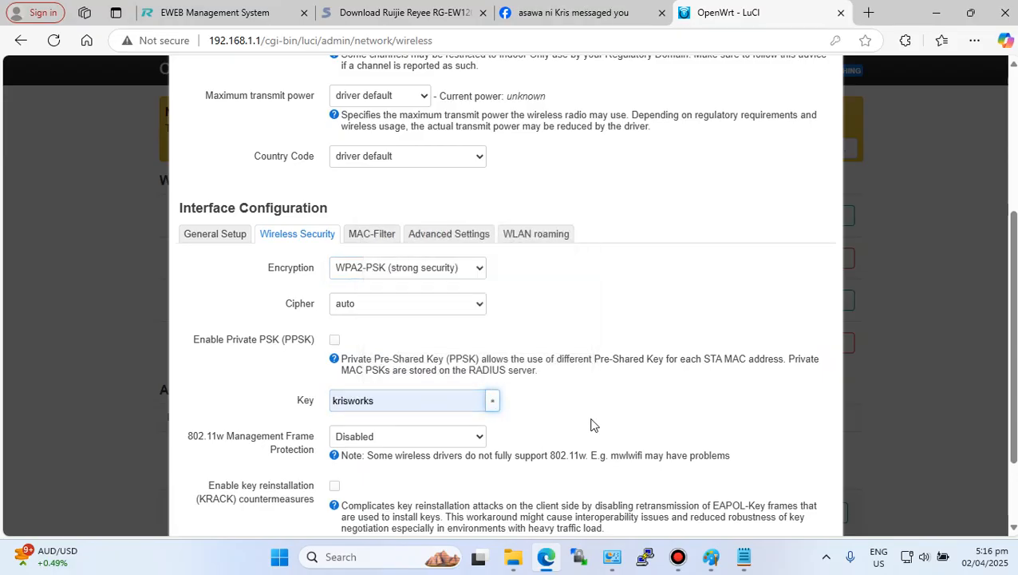
pyautogui.scroll(-2, 595, 416)
pyautogui.click(807, 468)
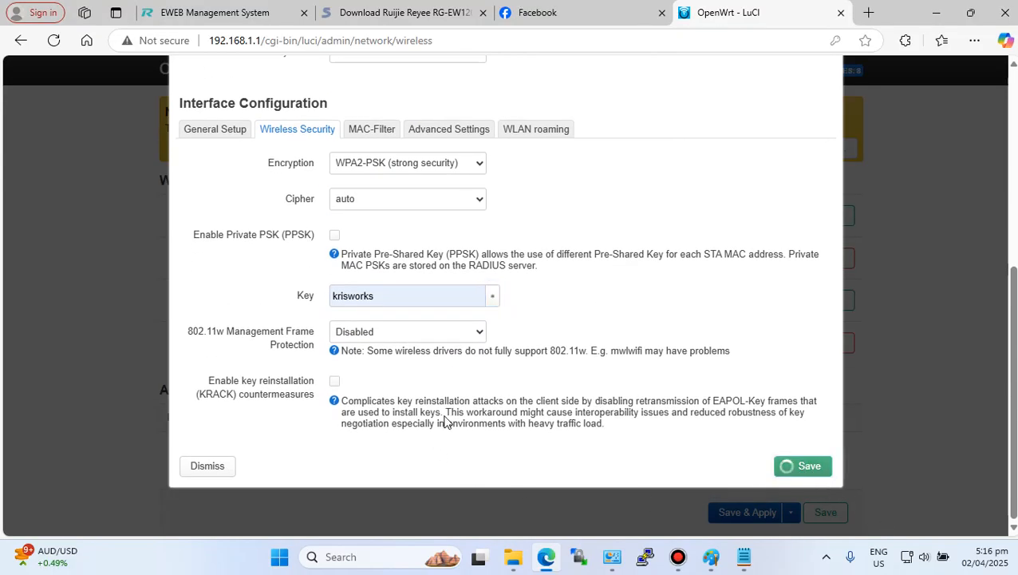
# - Save and apply the pending wireless changes
pyautogui.scroll(-2, 514, 437)
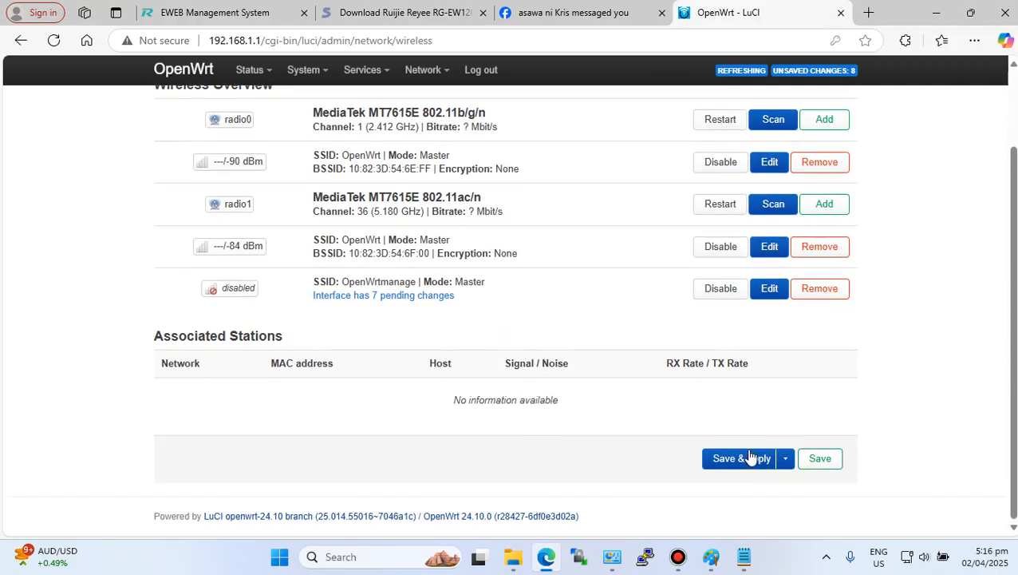
pyautogui.click(785, 458)
pyautogui.click(740, 497)
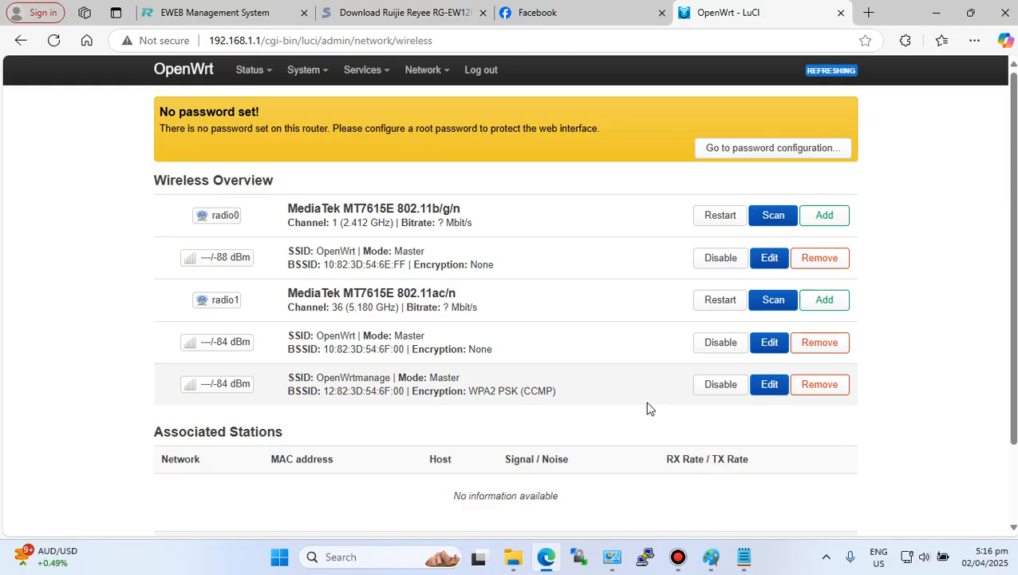
# - Switch to Network Connections and disable the wired Ethernet adapter
pyautogui.click(616, 563)
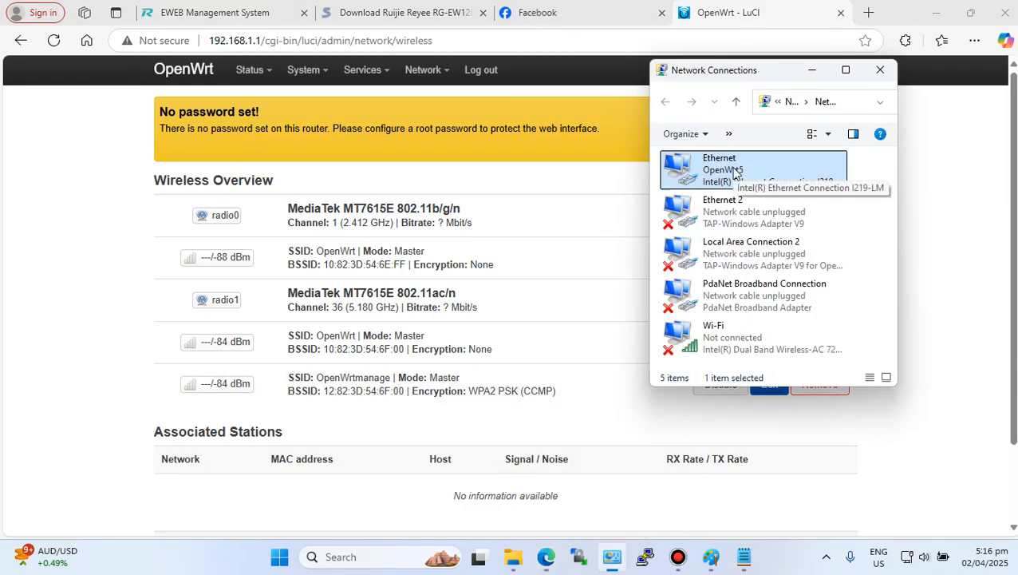
pyautogui.rightClick(737, 170)
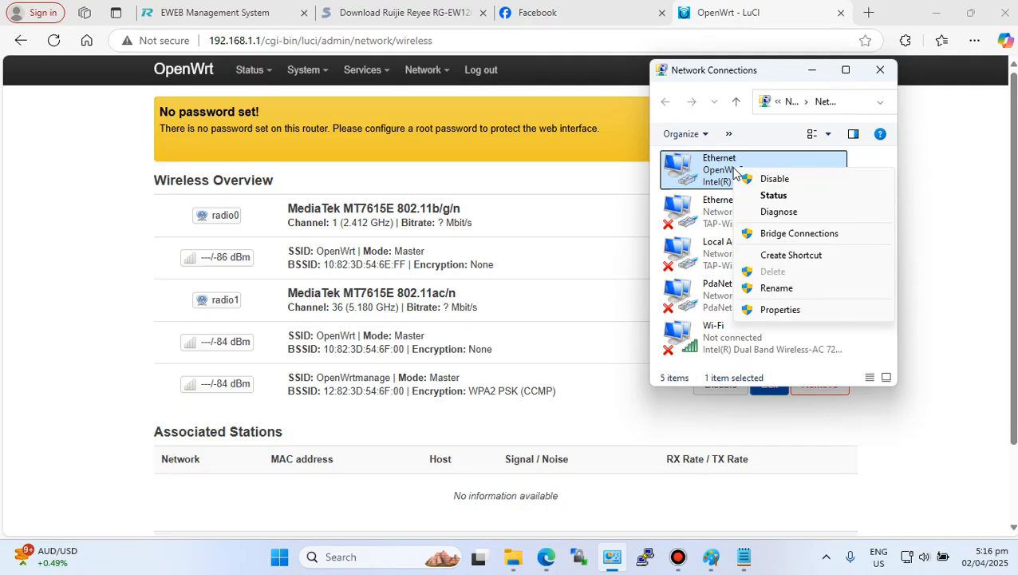
pyautogui.click(778, 180)
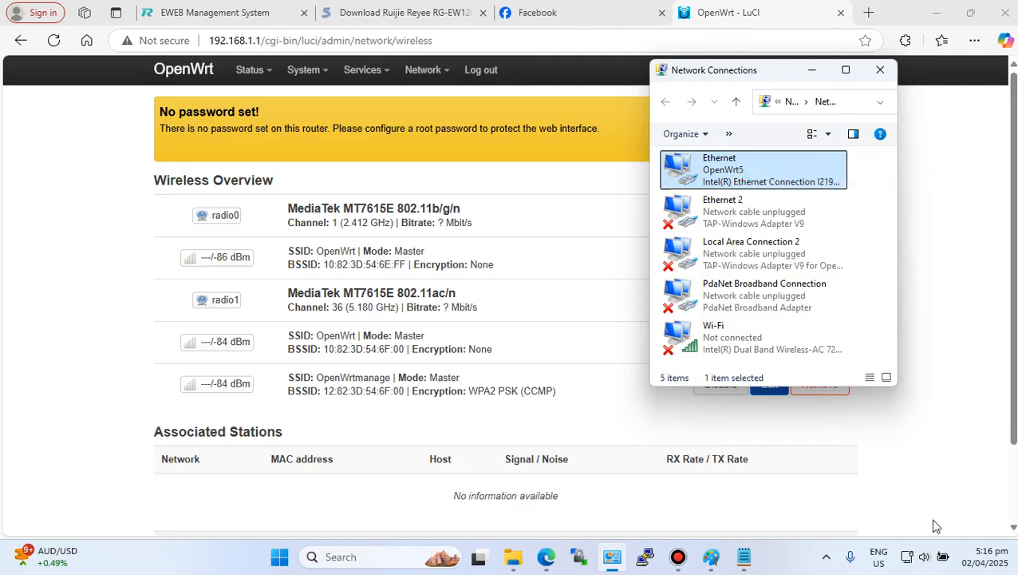
# - Connect the PC to the OpenWrtmanage Wi-Fi network from the system tray and return to the browser
pyautogui.click(908, 561)
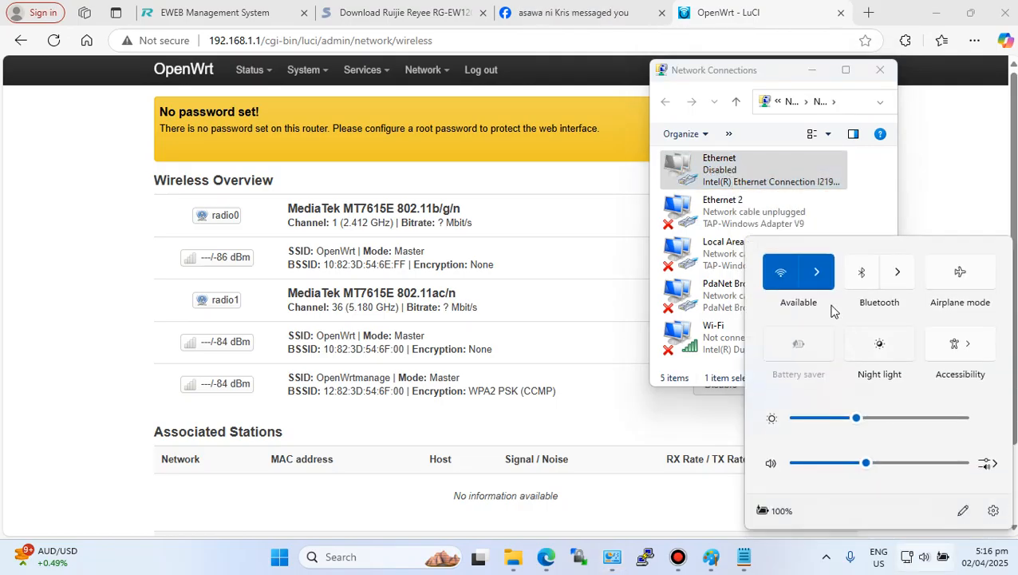
pyautogui.click(827, 276)
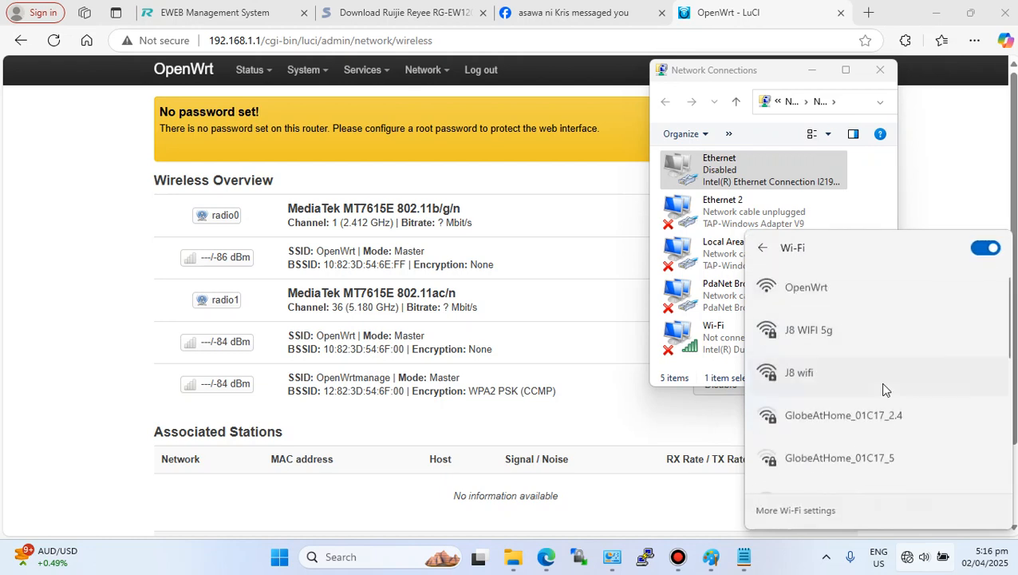
pyautogui.click(835, 417)
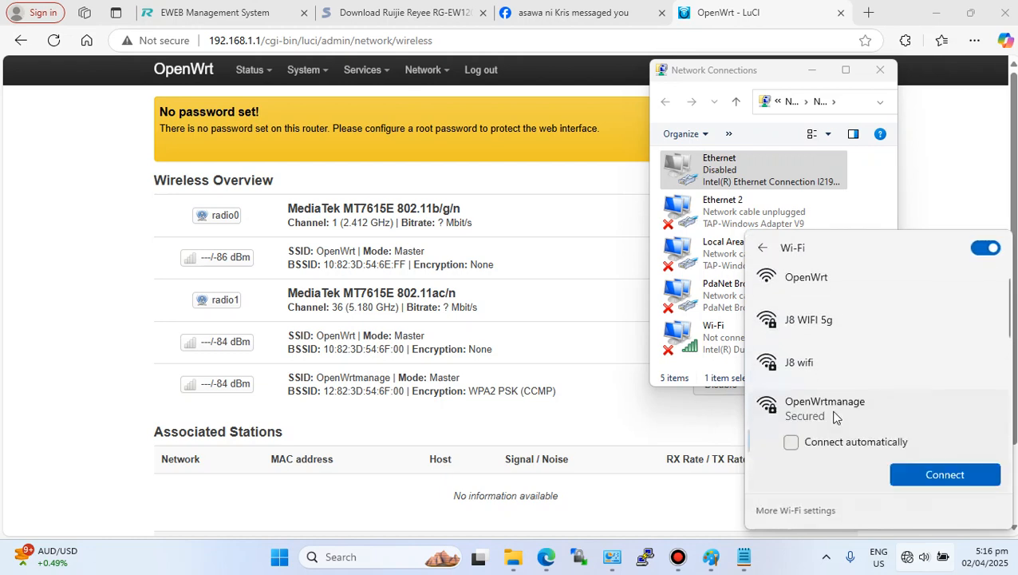
pyautogui.click(930, 472)
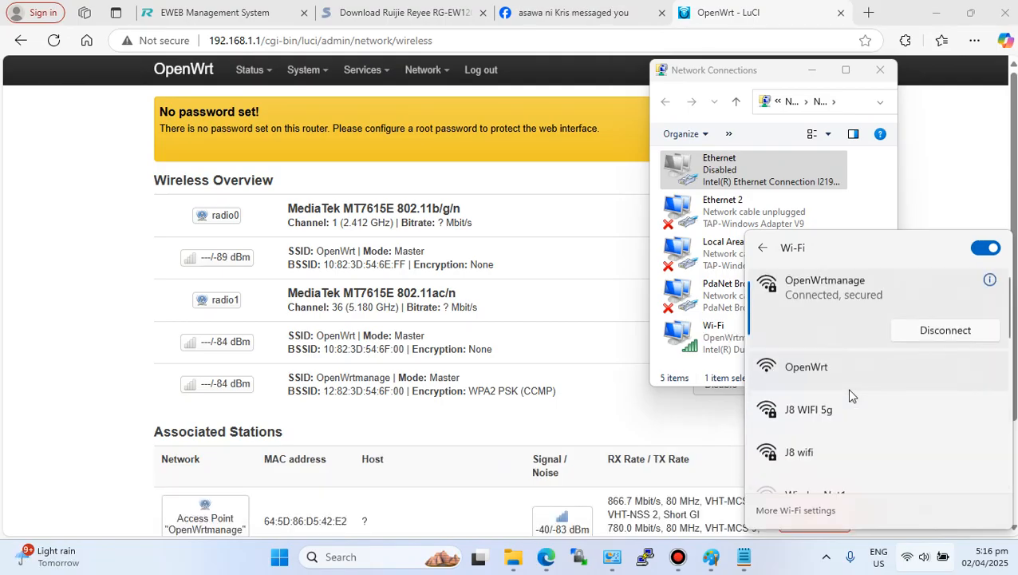
pyautogui.click(610, 419)
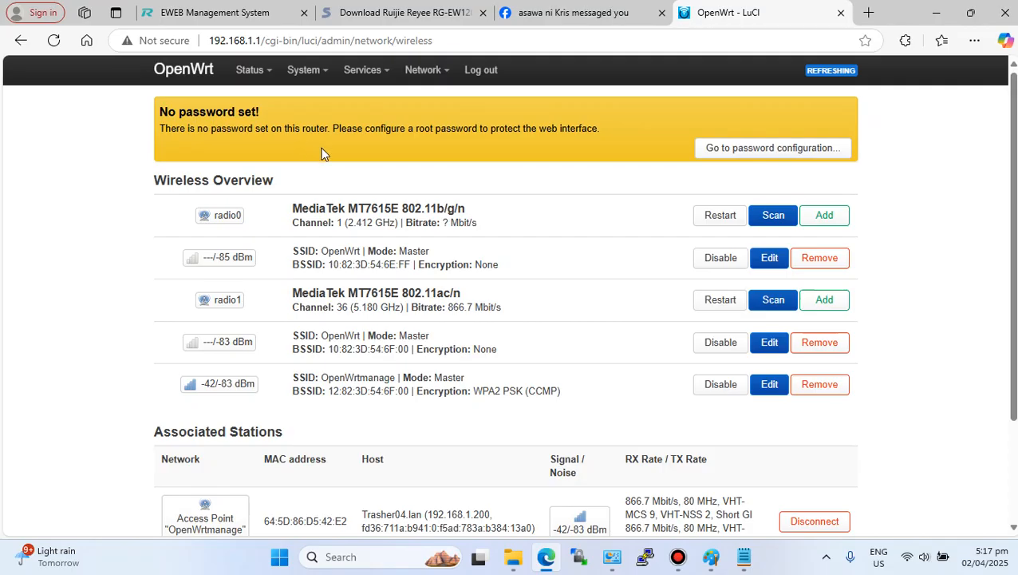
# - Open the network Interfaces page and consult the VLAN section of the Notepad guide
pyautogui.moveTo(423, 70)
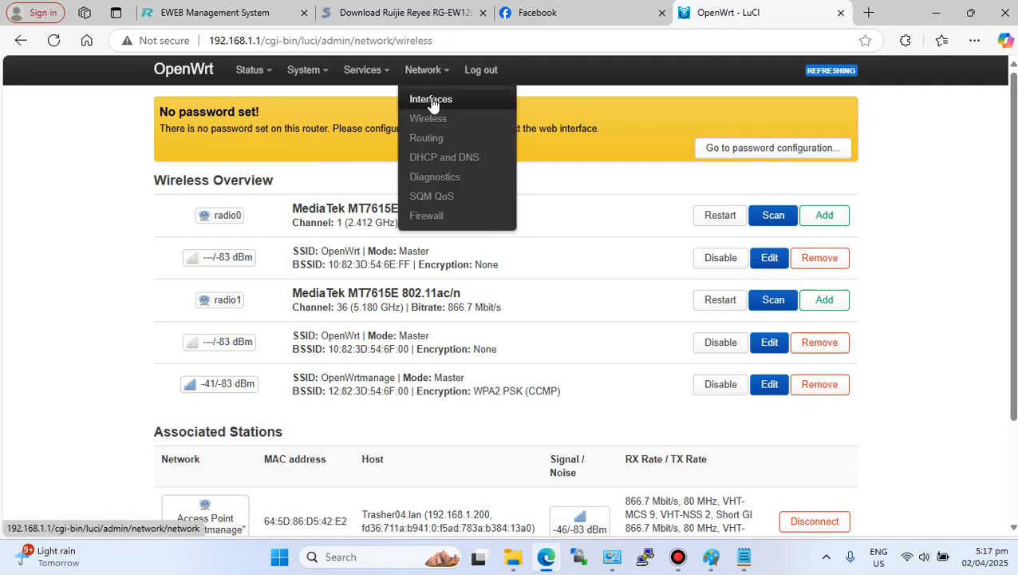
pyautogui.click(431, 101)
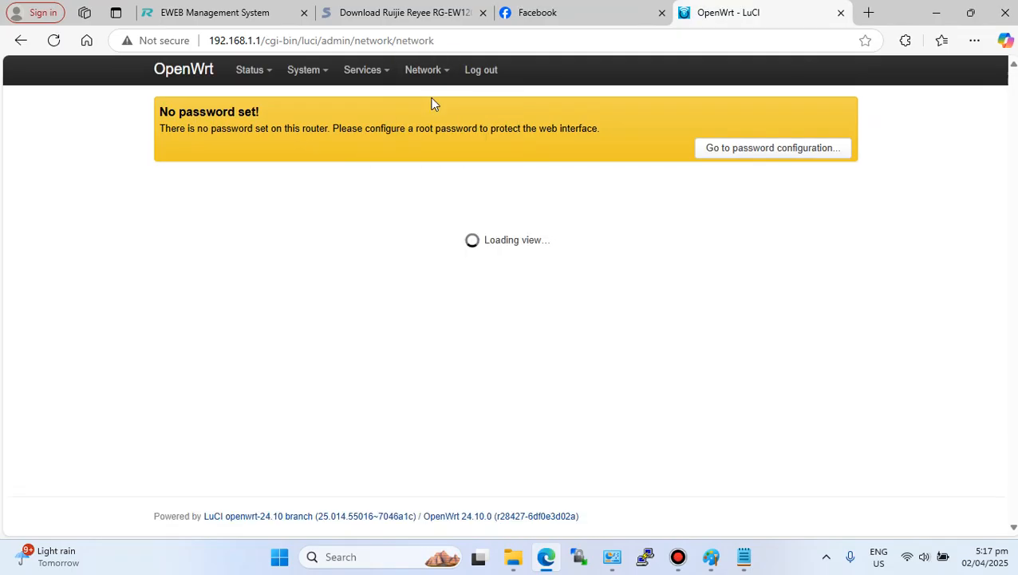
pyautogui.moveTo(742, 556)
pyautogui.click(750, 374)
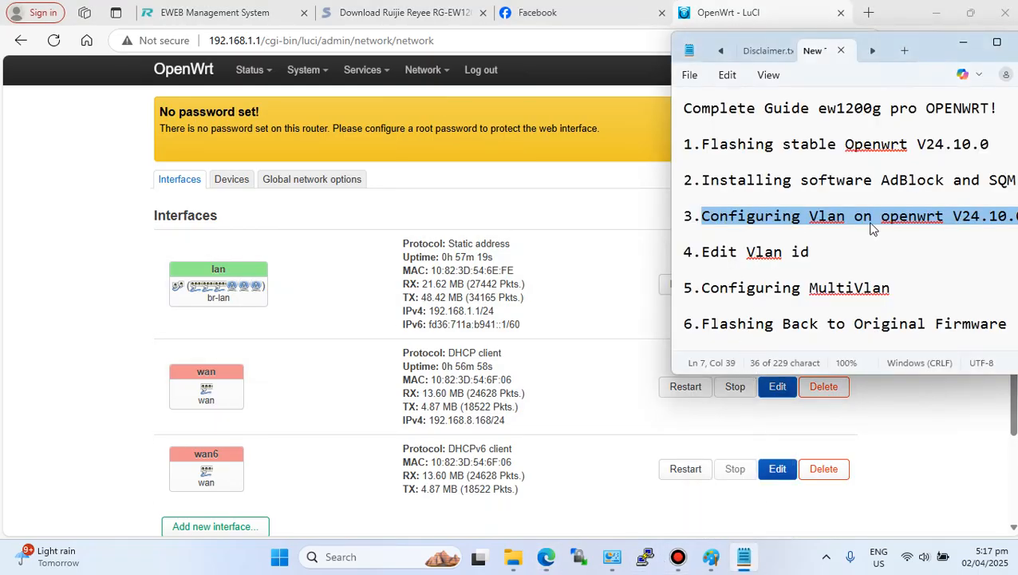
pyautogui.click(593, 308)
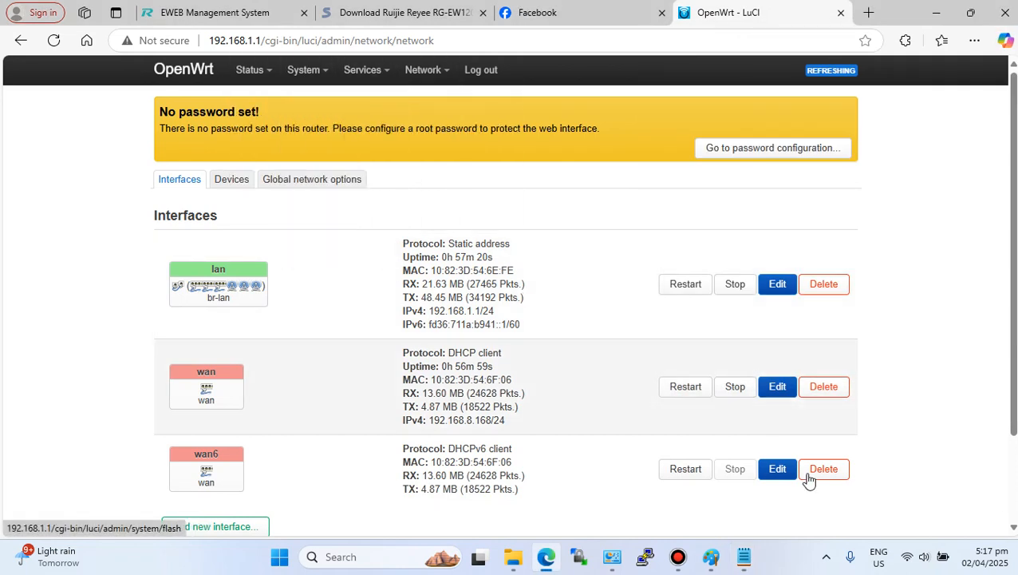
# - Look over the VLAN firmware files in the VlanConfig folder, then open the Devices tab
pyautogui.click(511, 558)
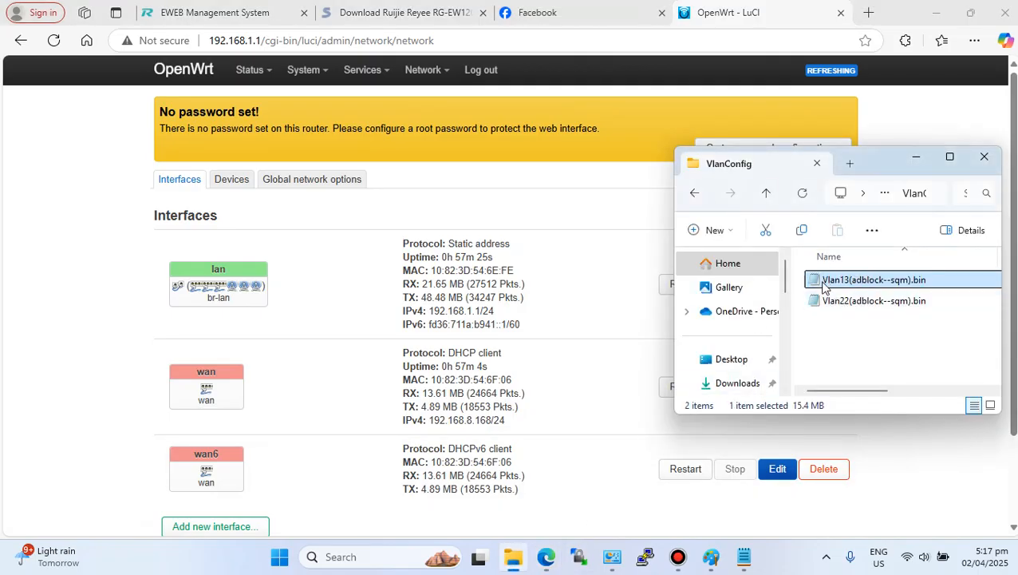
pyautogui.click(573, 364)
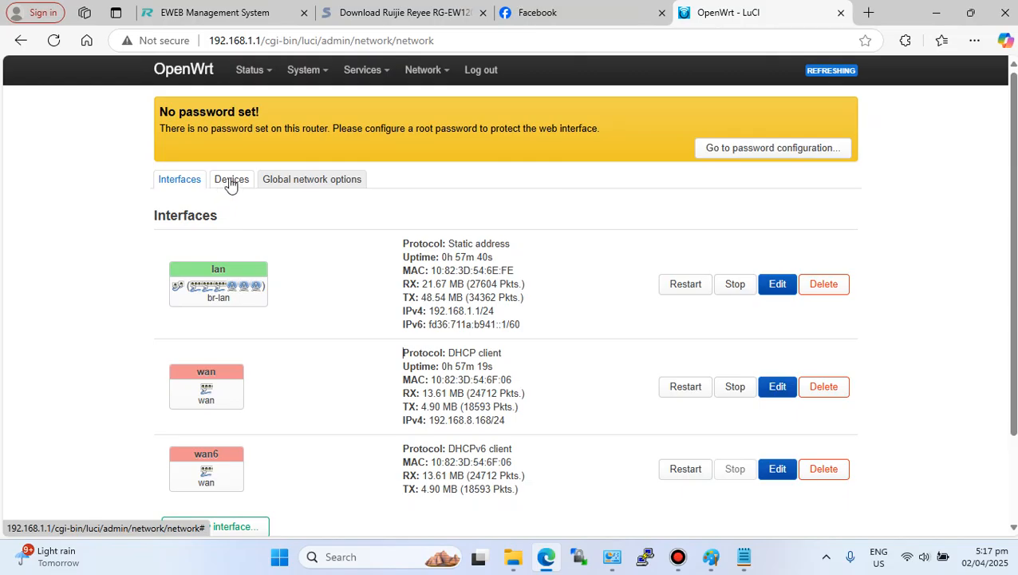
pyautogui.click(231, 183)
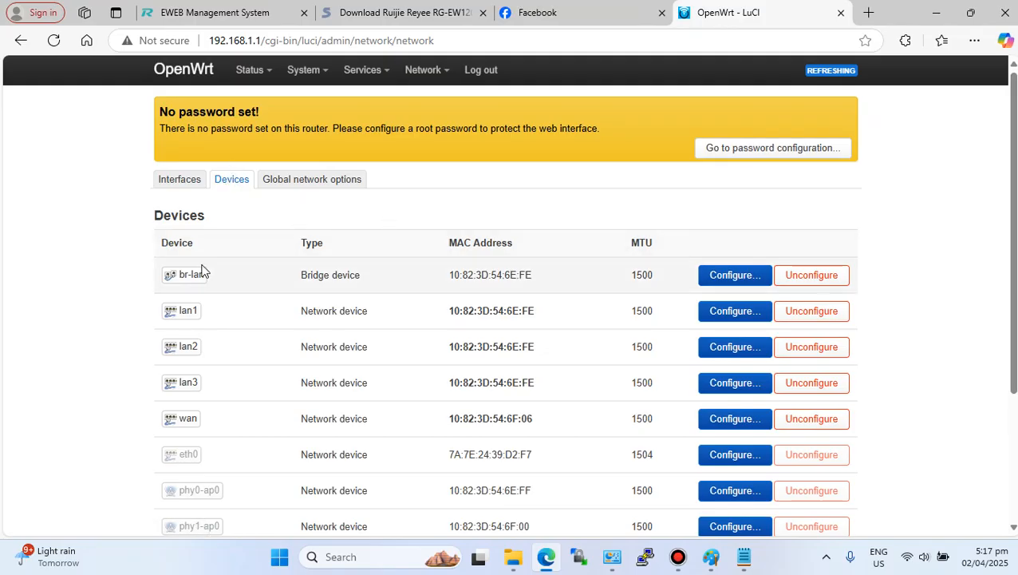
# - Configure the br-lan bridge device, removing lan1, lan2 and lan3 from its bridge ports, and save
pyautogui.moveTo(193, 279); pyautogui.dragTo(150, 274)
pyautogui.click(272, 281)
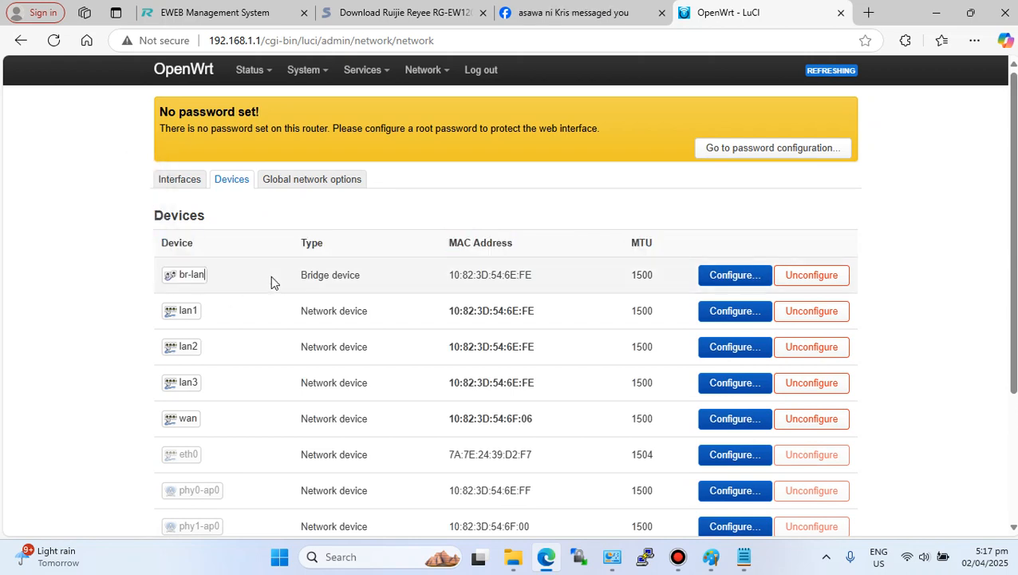
pyautogui.click(716, 277)
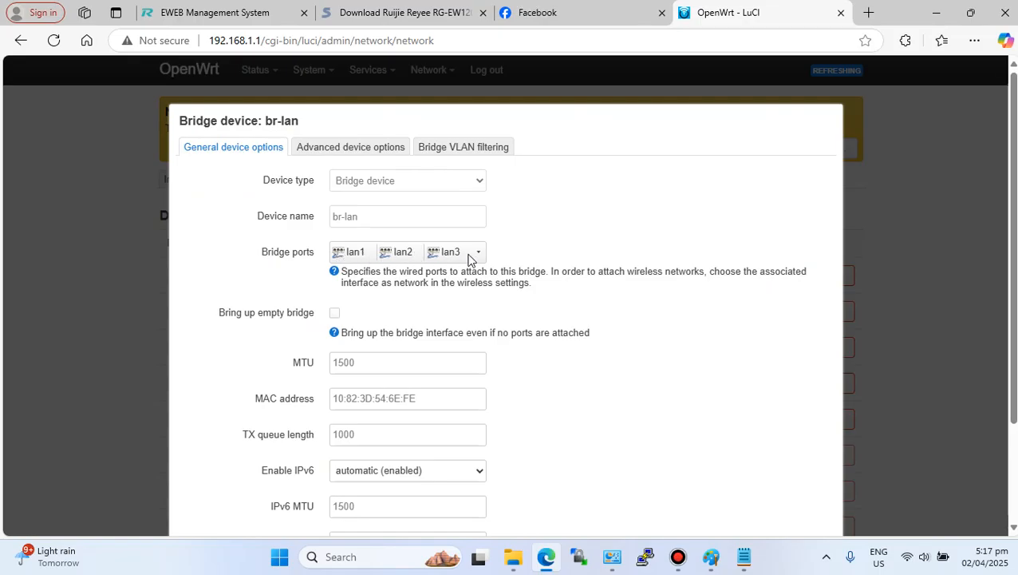
pyautogui.moveTo(265, 255); pyautogui.dragTo(262, 254)
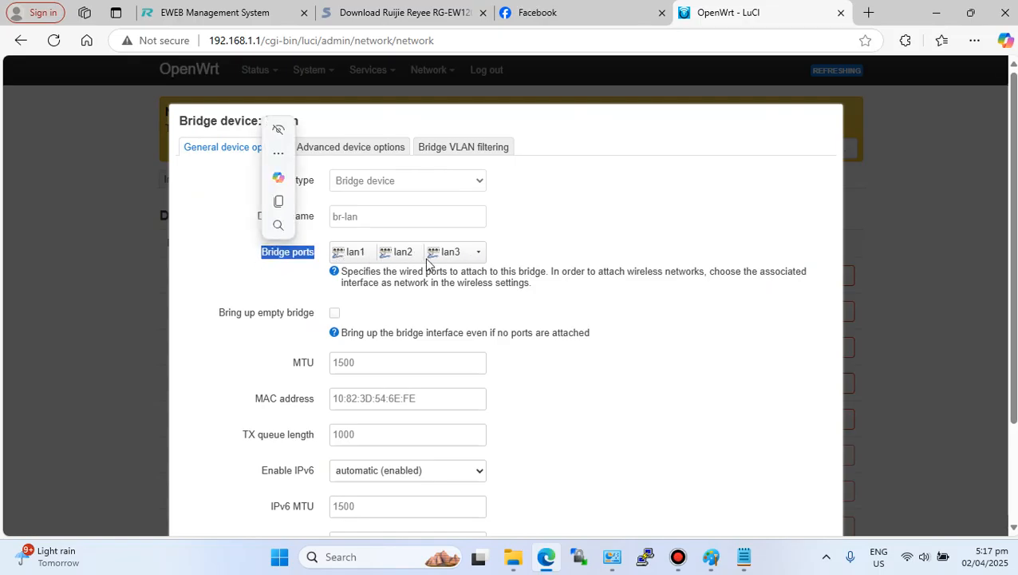
pyautogui.click(478, 259)
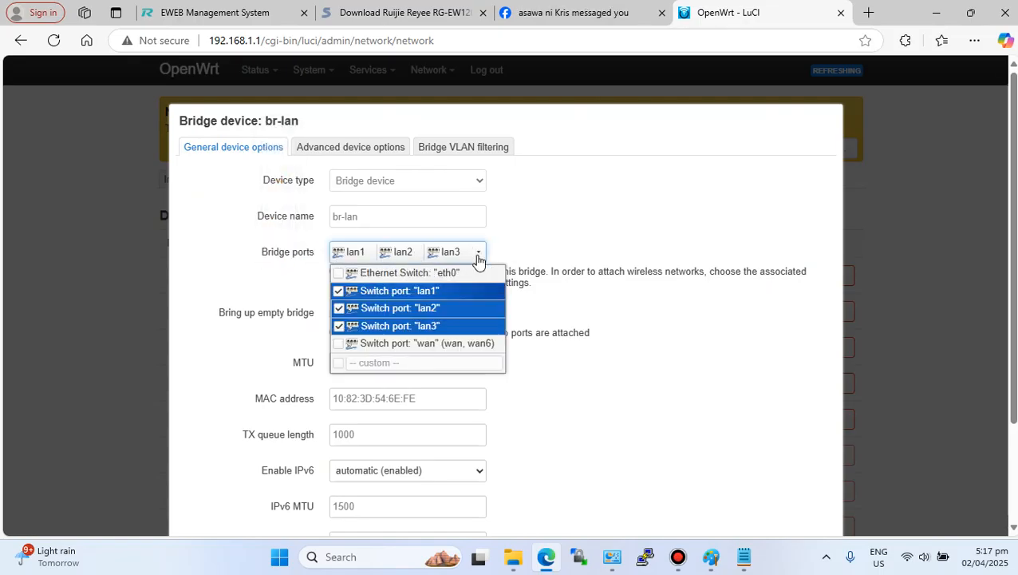
pyautogui.click(339, 290)
pyautogui.click(339, 310)
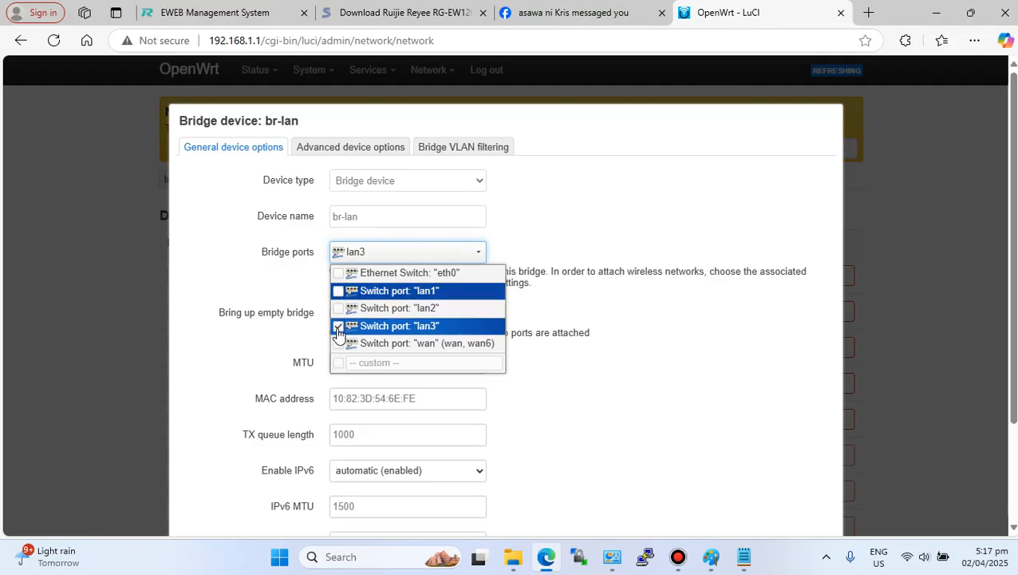
pyautogui.click(338, 327)
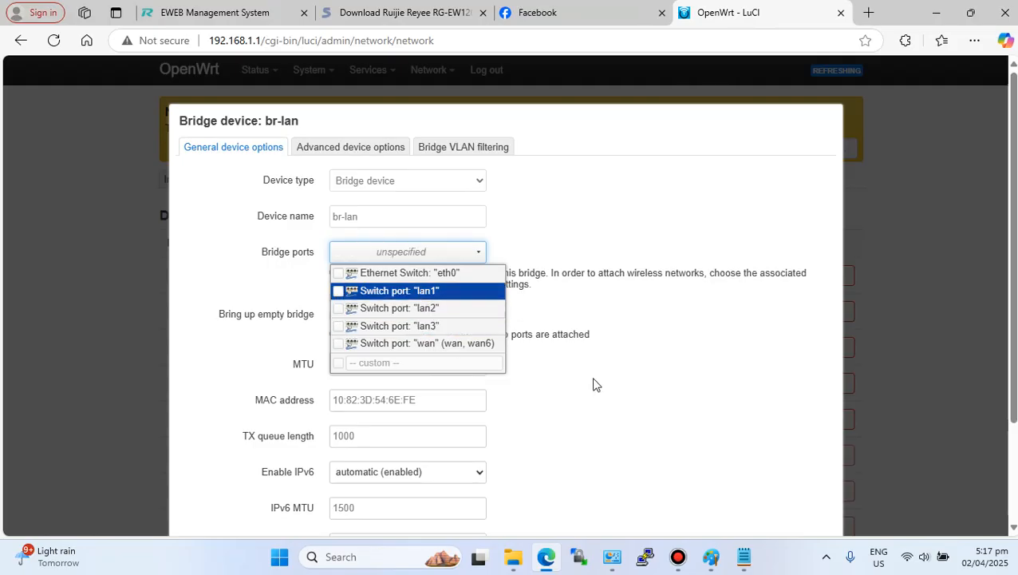
pyautogui.click(379, 381)
pyautogui.scroll(-3, 621, 399)
pyautogui.click(806, 470)
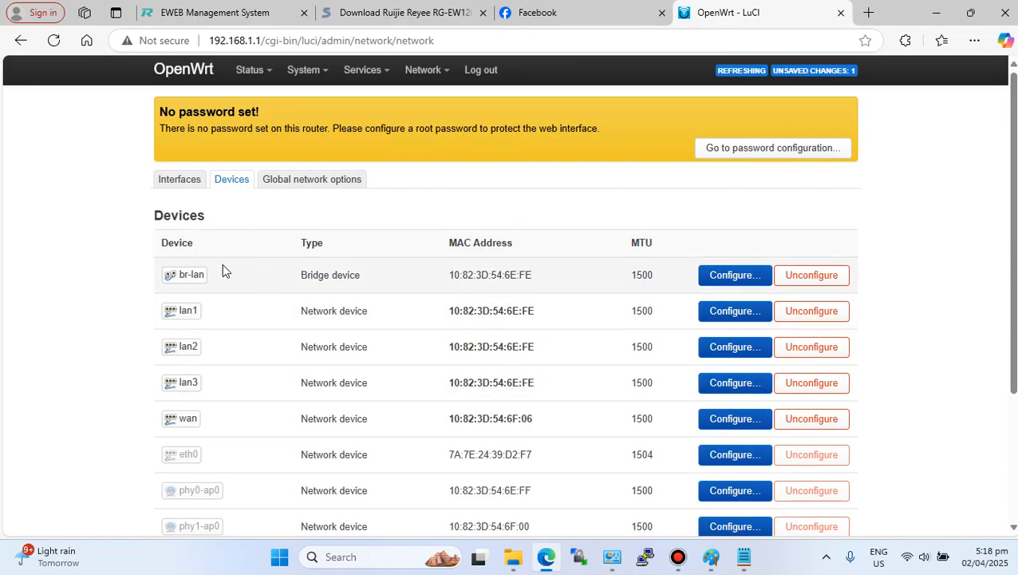
# - Add a new device configuration of type Bridge device named Vendo
pyautogui.scroll(-3, 246, 359)
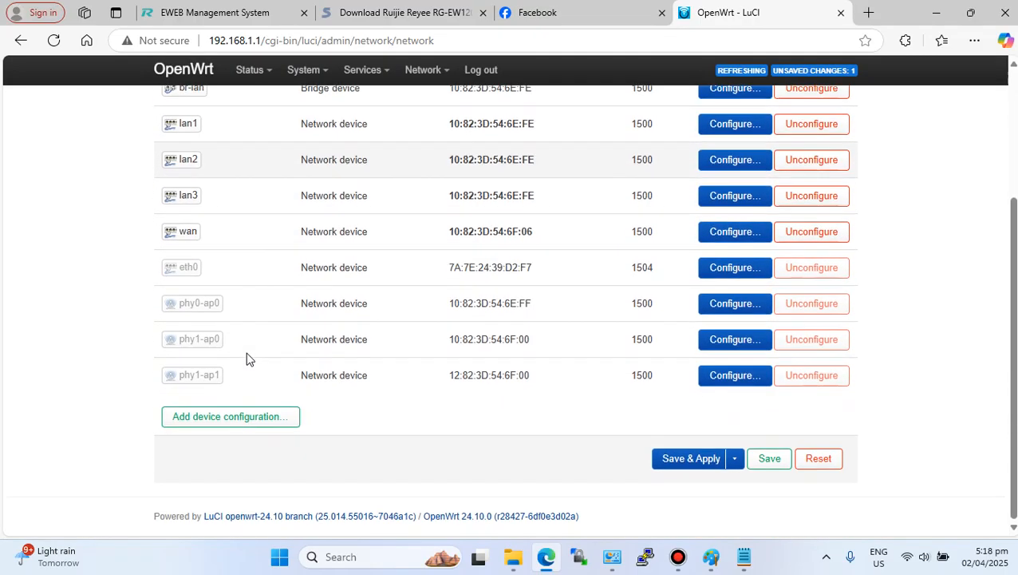
pyautogui.click(236, 422)
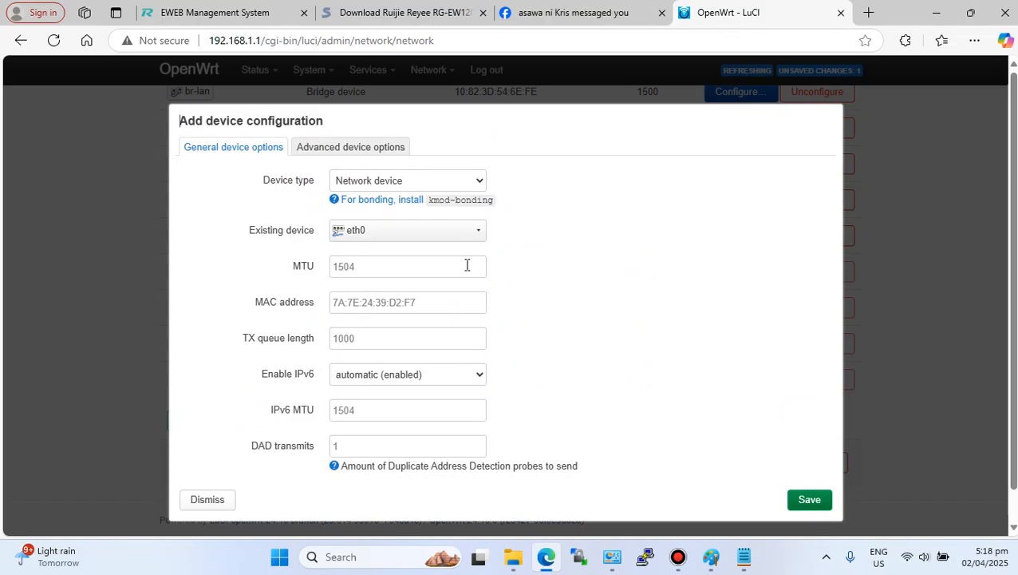
pyautogui.click(388, 184)
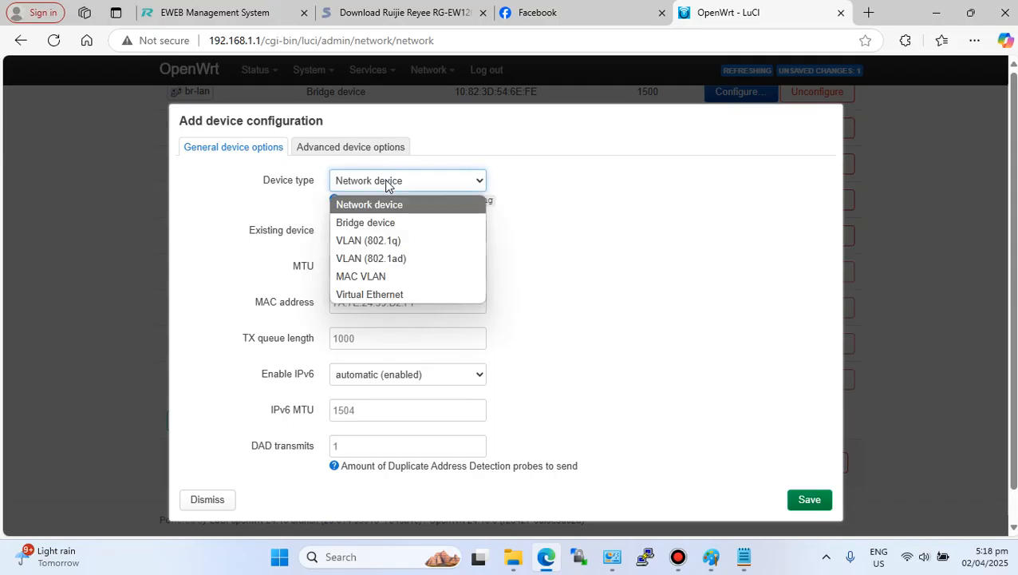
pyautogui.click(395, 224)
pyautogui.click(390, 229)
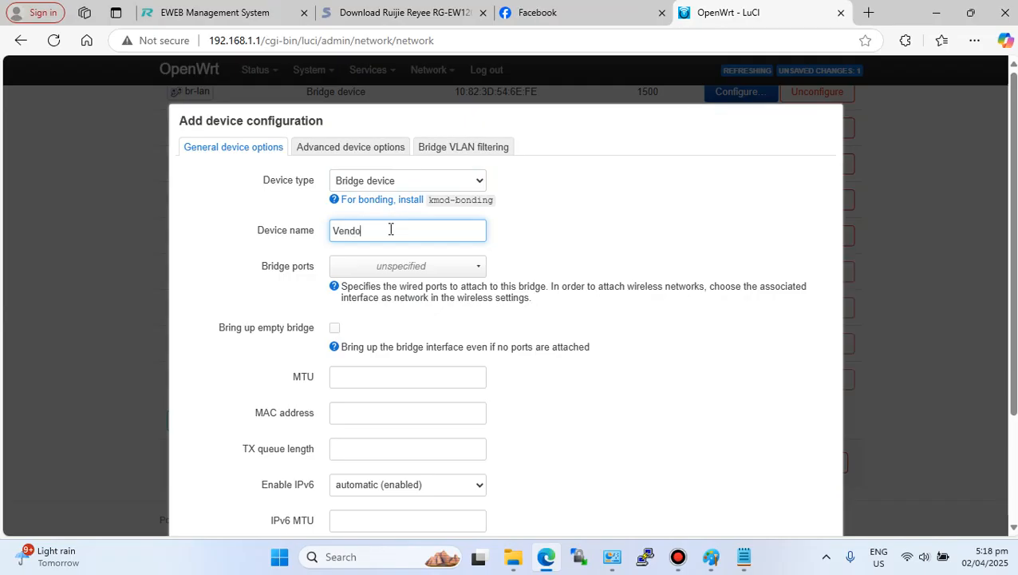
# - Assign lan1, lan2 and lan3 as the Vendo bridge's ports
pyautogui.click(442, 268)
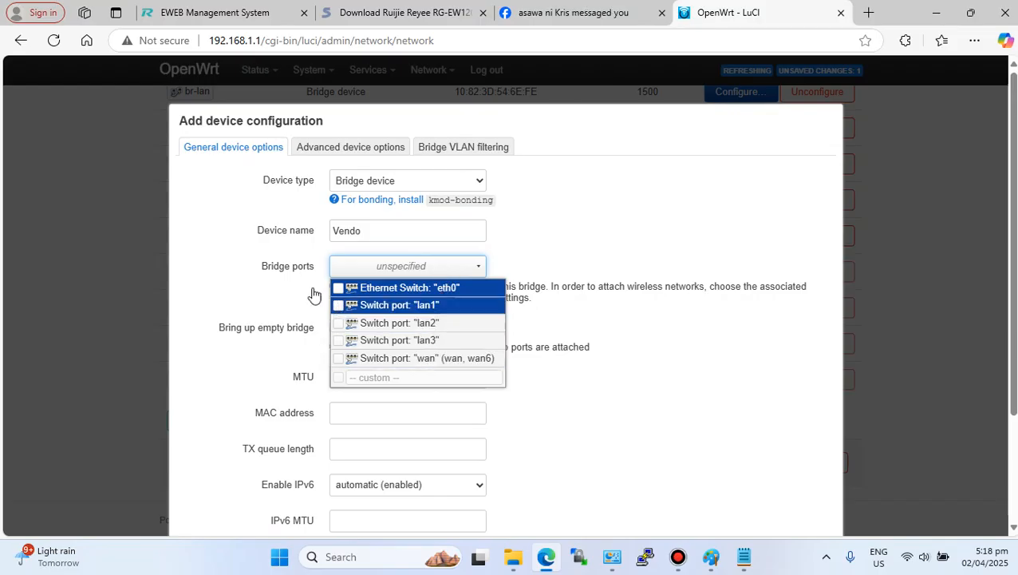
pyautogui.moveTo(315, 265); pyautogui.dragTo(272, 265)
pyautogui.click(391, 269)
pyautogui.click(339, 323)
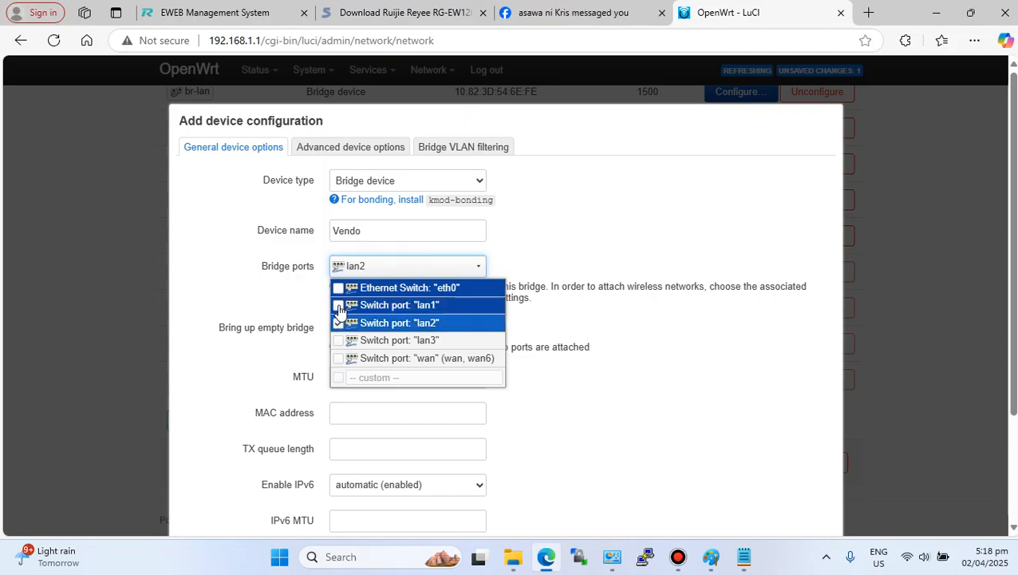
pyautogui.click(339, 323)
pyautogui.click(340, 306)
pyautogui.click(339, 323)
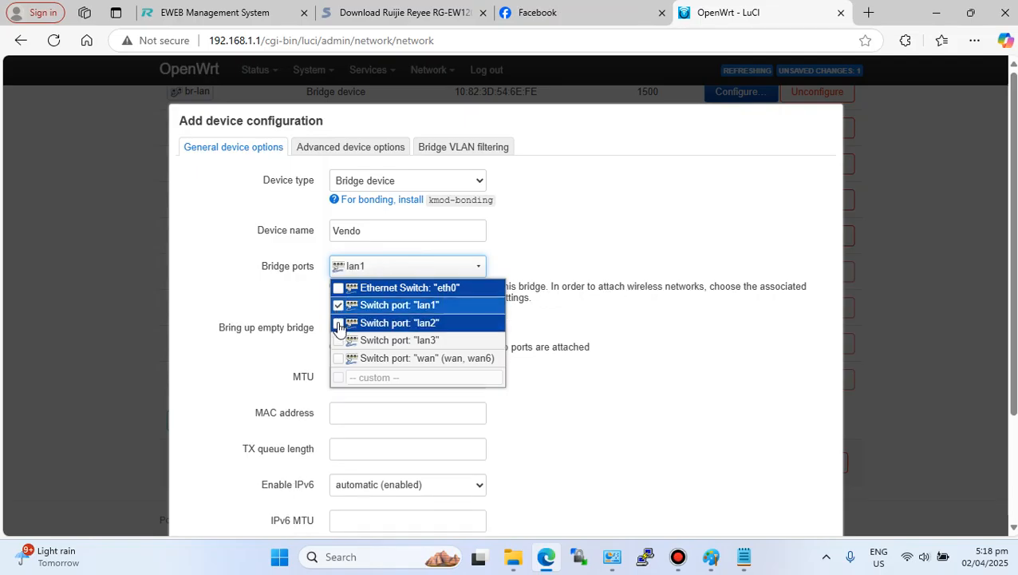
pyautogui.click(339, 341)
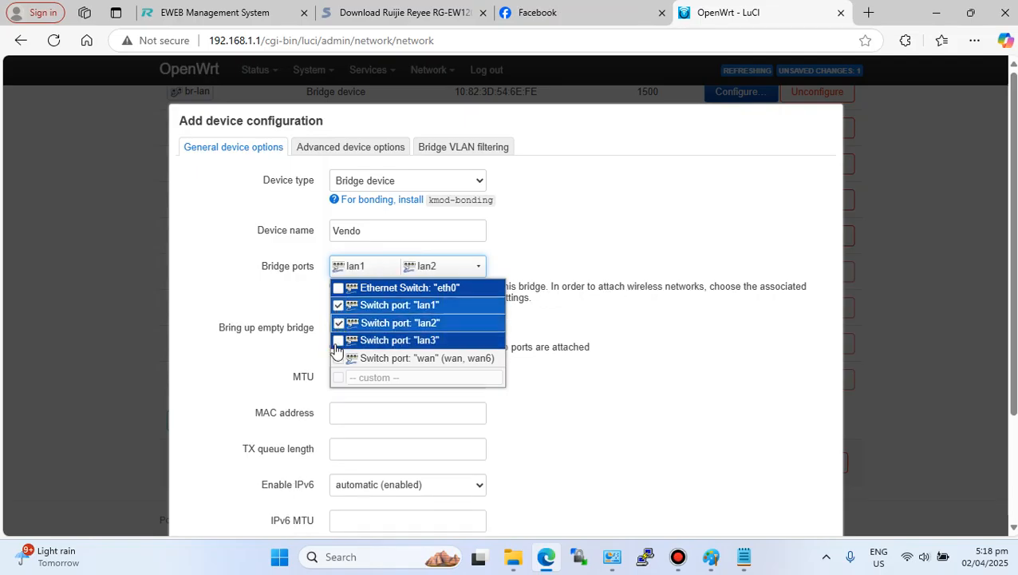
pyautogui.click(539, 252)
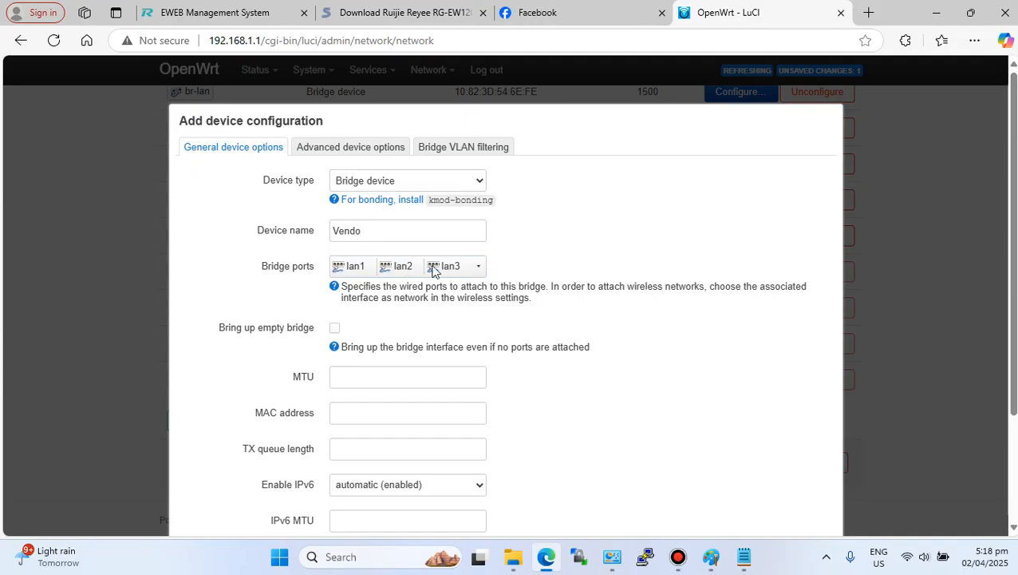
# - Set the bridge's MTU to 1500 and save the new device configuration
pyautogui.scroll(-1, 568, 348)
pyautogui.click(391, 301)
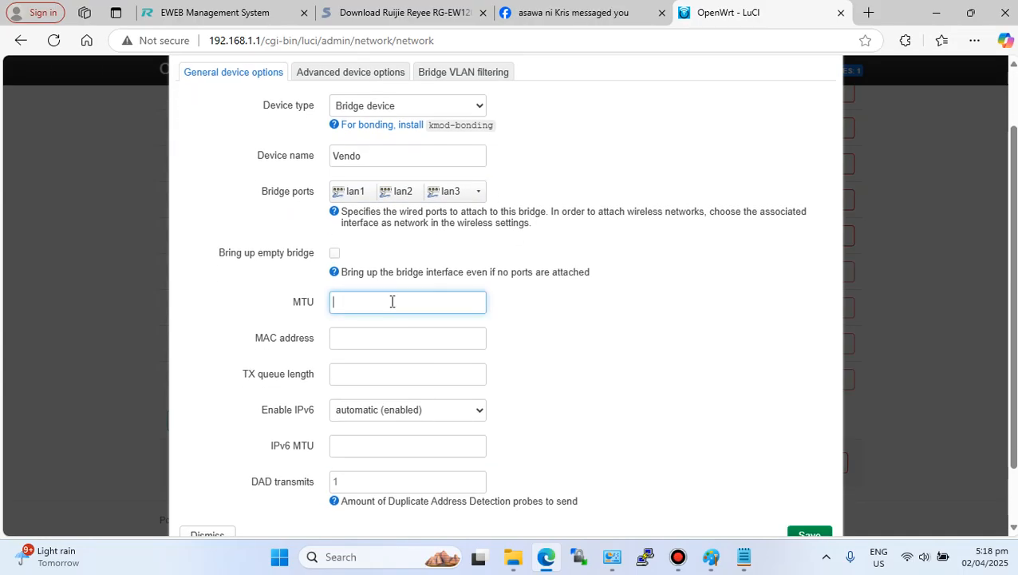
pyautogui.write('1500')
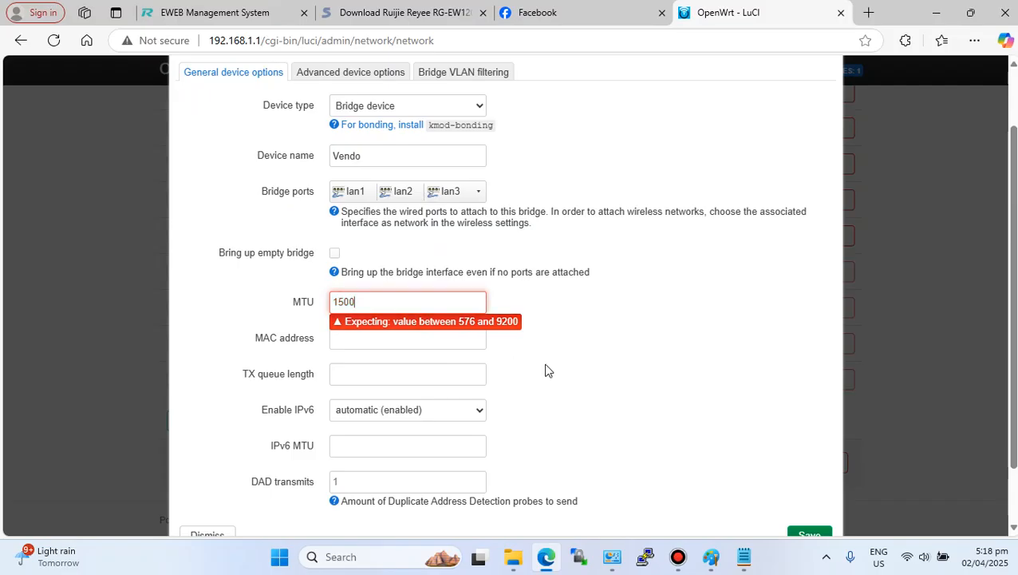
pyautogui.scroll(-1, 559, 371)
pyautogui.click(810, 466)
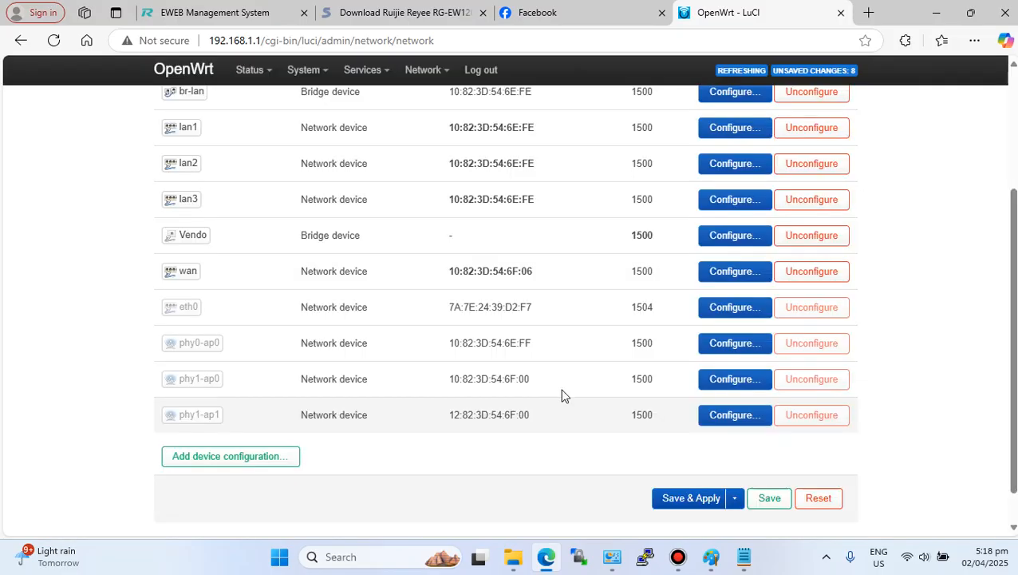
# - Apply the pending network changes unchecked
pyautogui.scroll(-1, 638, 435)
pyautogui.click(734, 460)
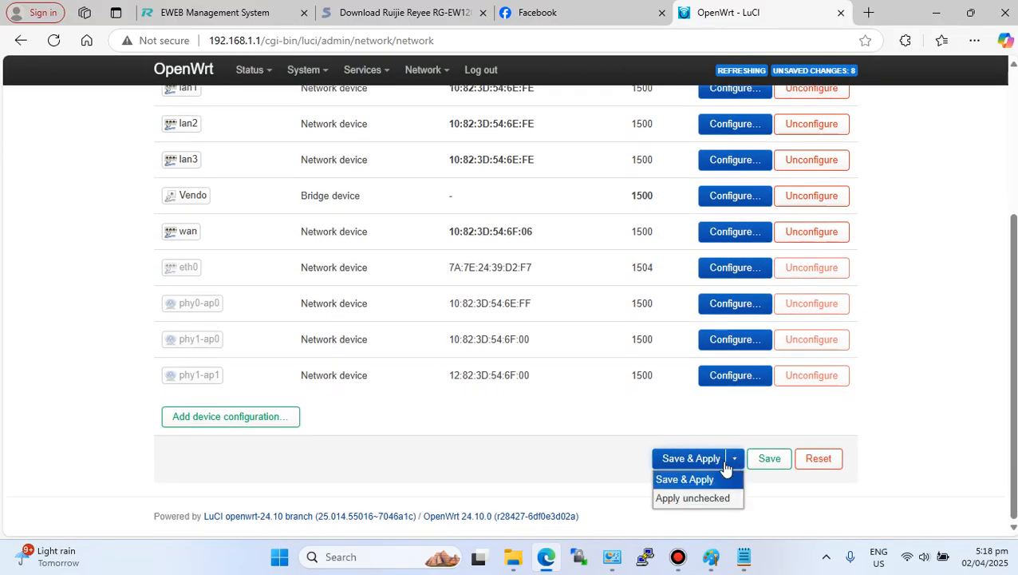
pyautogui.click(697, 498)
pyautogui.click(691, 460)
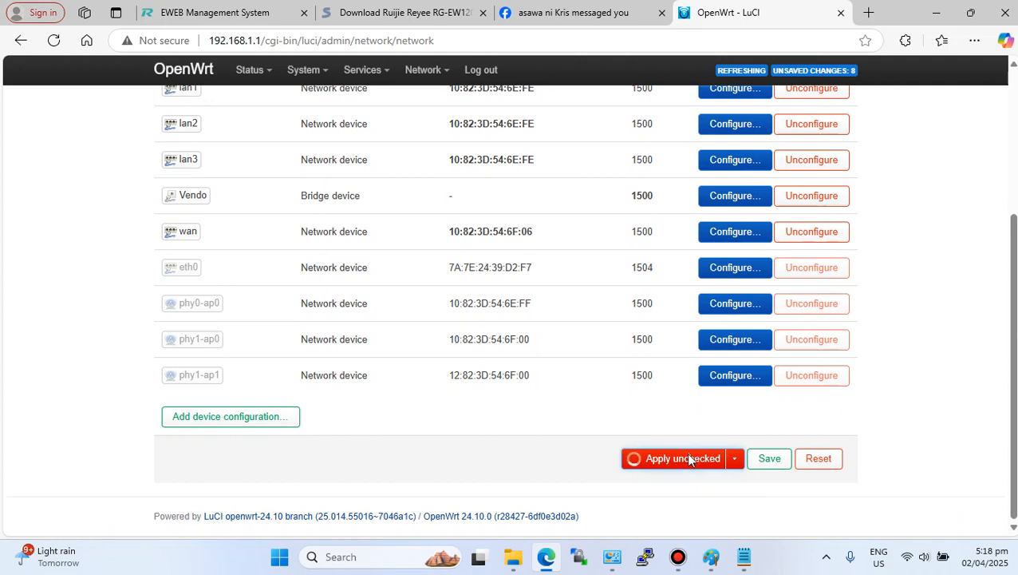
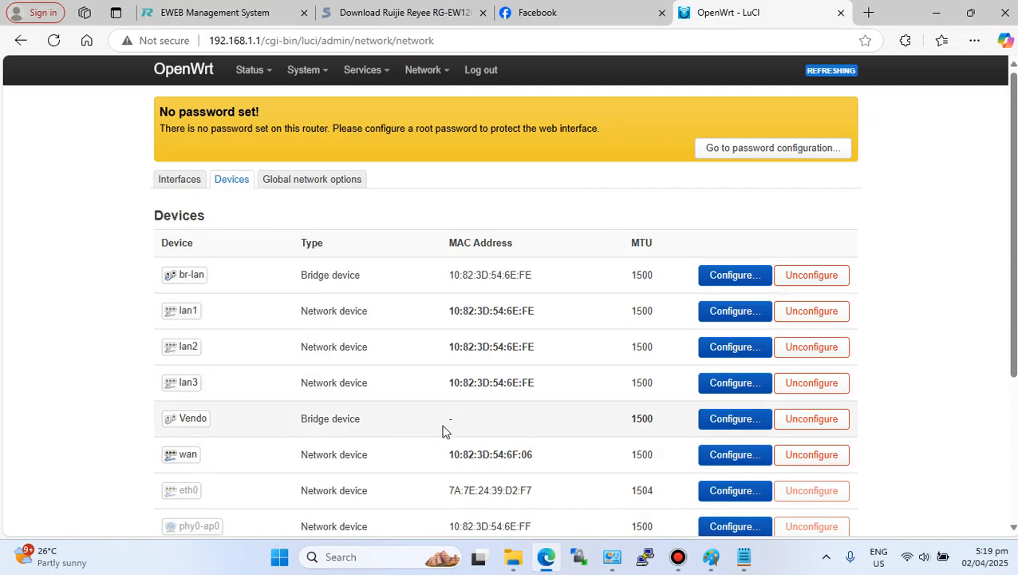
# - Create a new interface named BrVendo using the Static address protocol on the Vendo bridge device
pyautogui.click(182, 182)
pyautogui.scroll(-2, 284, 365)
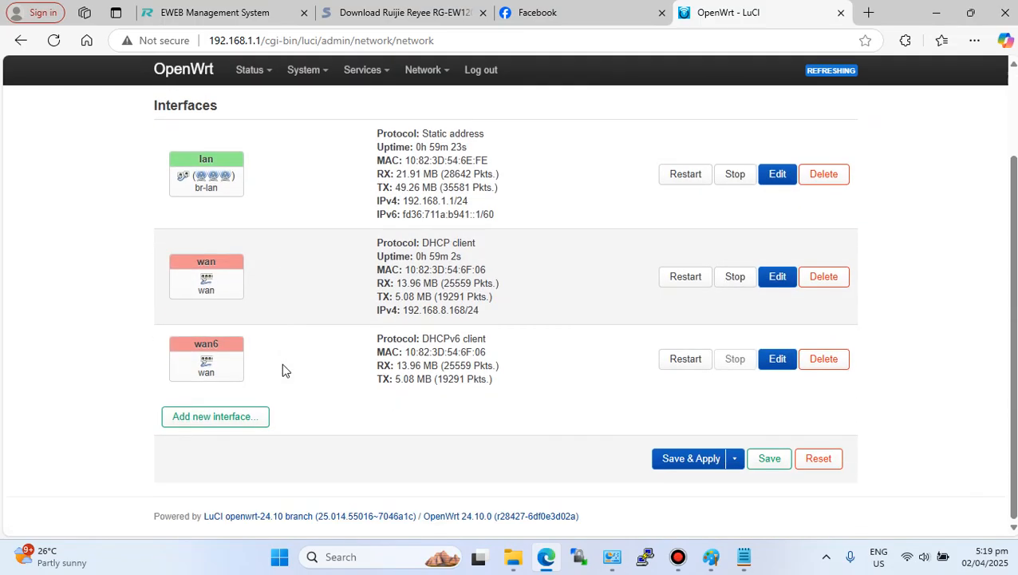
pyautogui.click(222, 427)
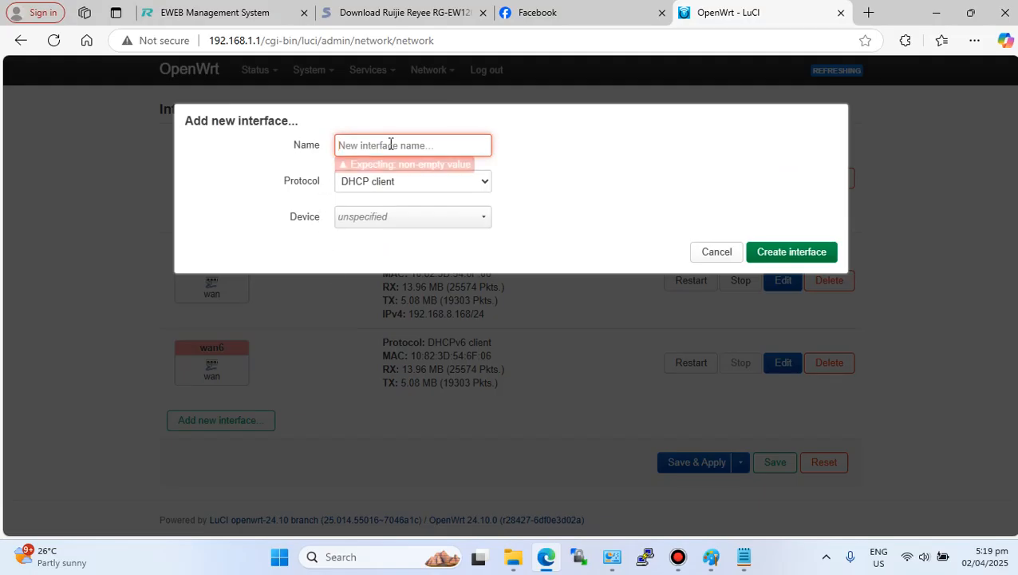
pyautogui.click(390, 144)
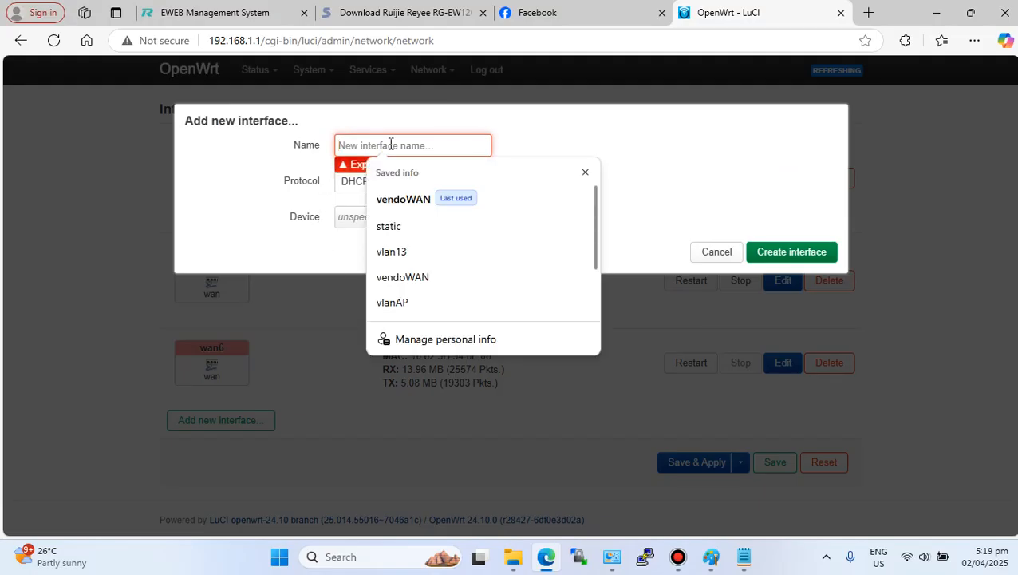
pyautogui.write('br')
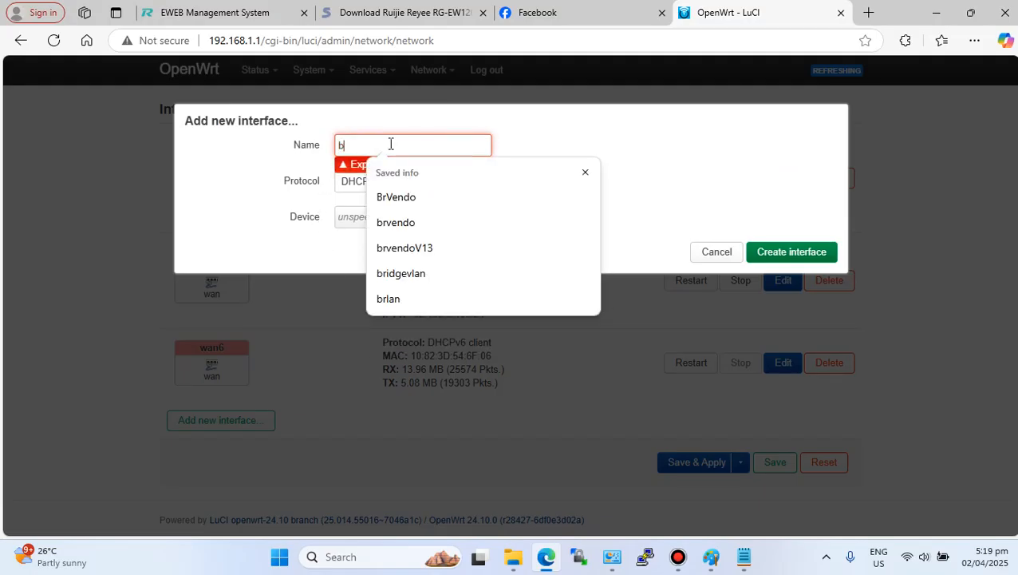
pyautogui.click(391, 198)
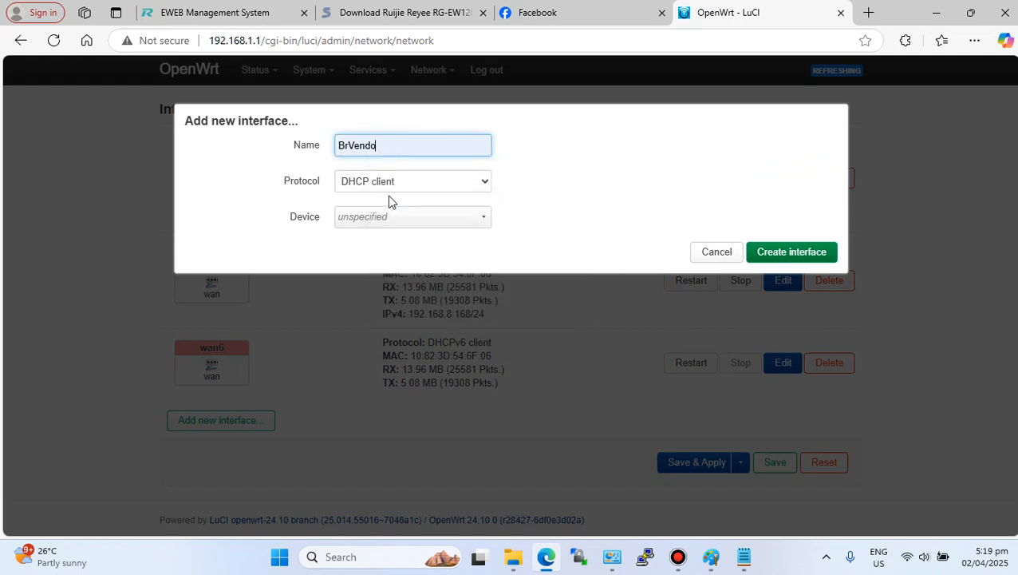
pyautogui.click(474, 182)
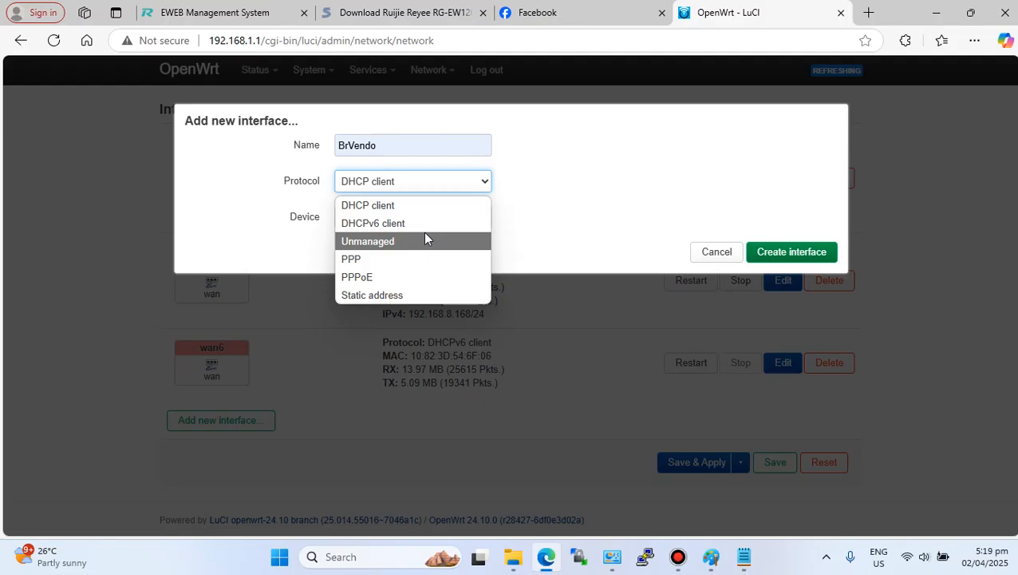
pyautogui.click(409, 296)
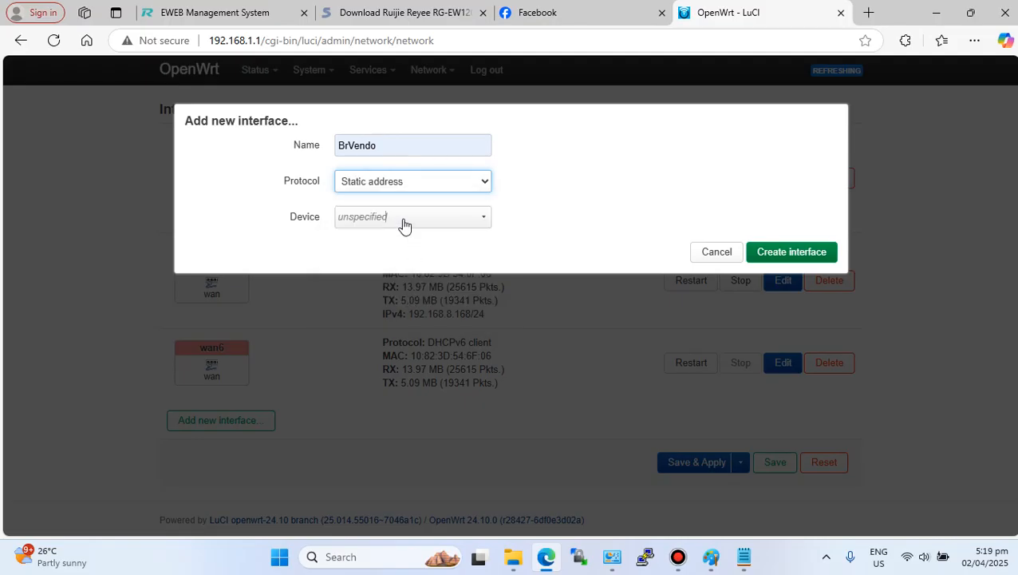
pyautogui.click(404, 224)
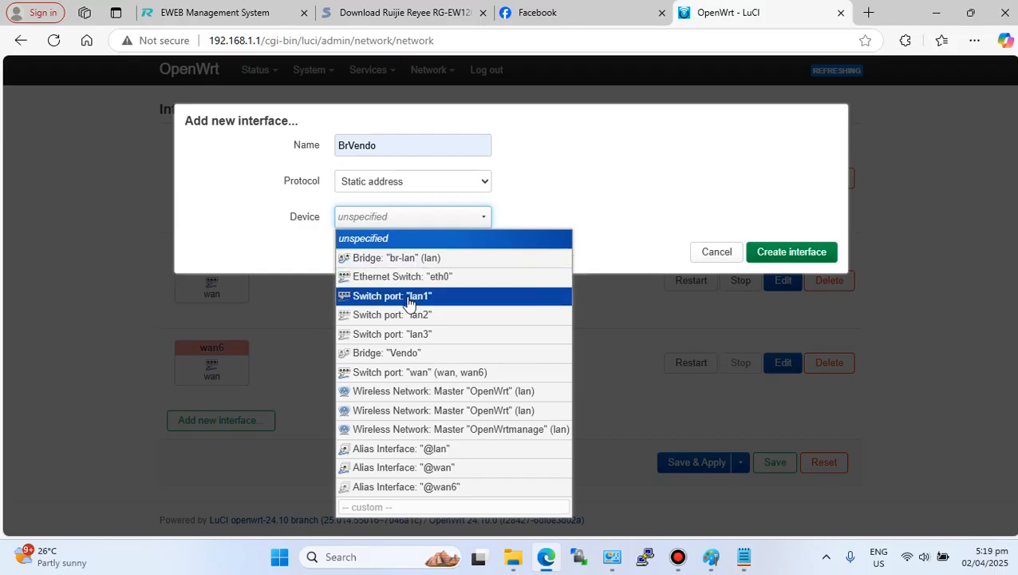
pyautogui.click(402, 354)
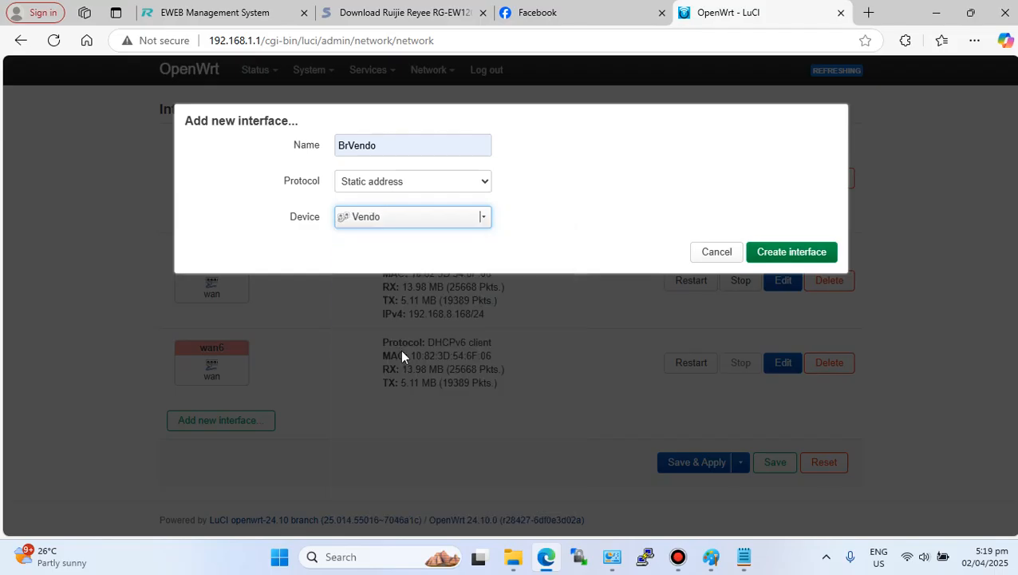
pyautogui.click(791, 252)
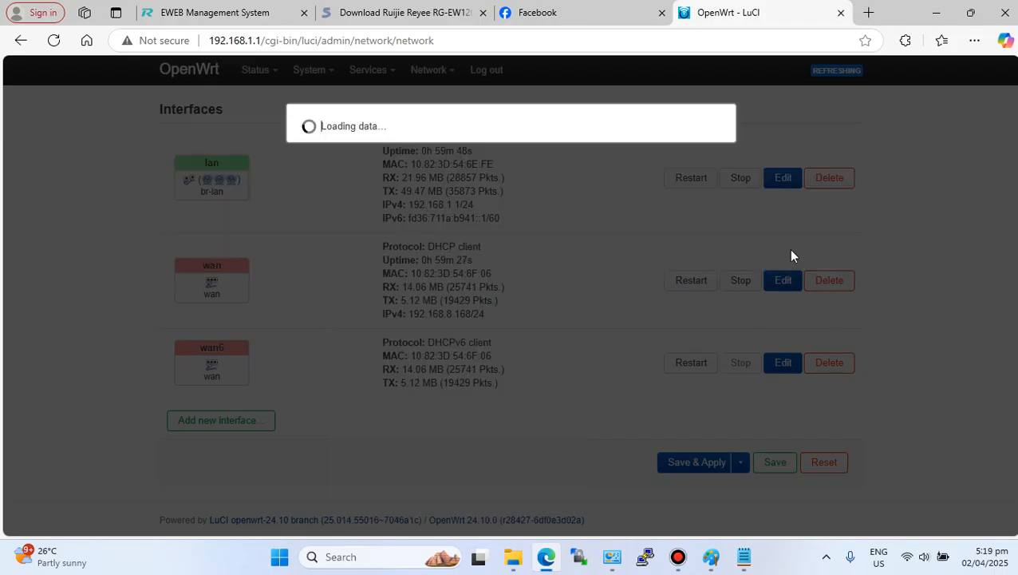
# - Set BrVendo's IPv4 address to 10.0.0.4 with netmask 255.255.255.0 and save the interface
pyautogui.click(395, 380)
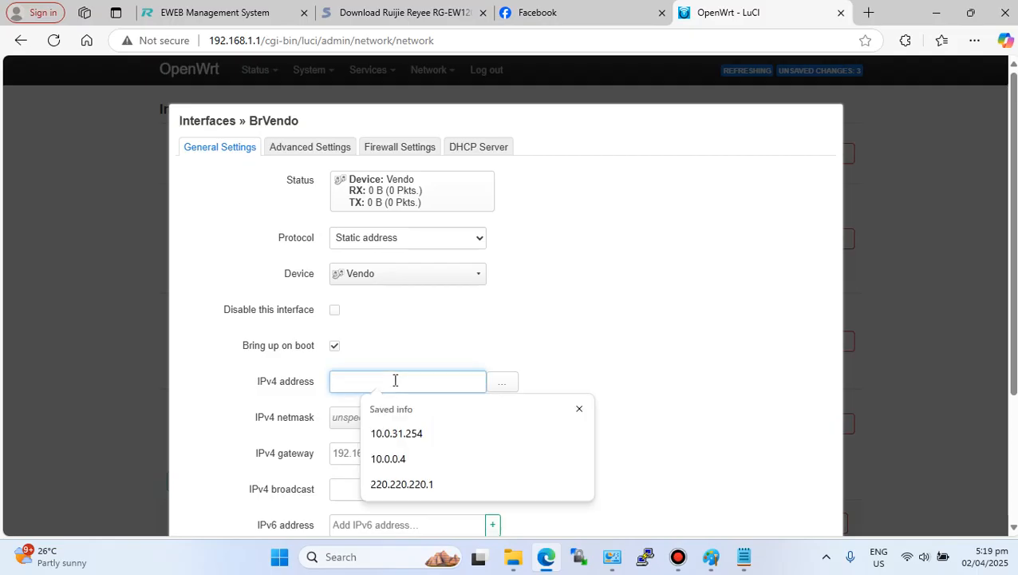
pyautogui.click(431, 440)
pyautogui.click(404, 418)
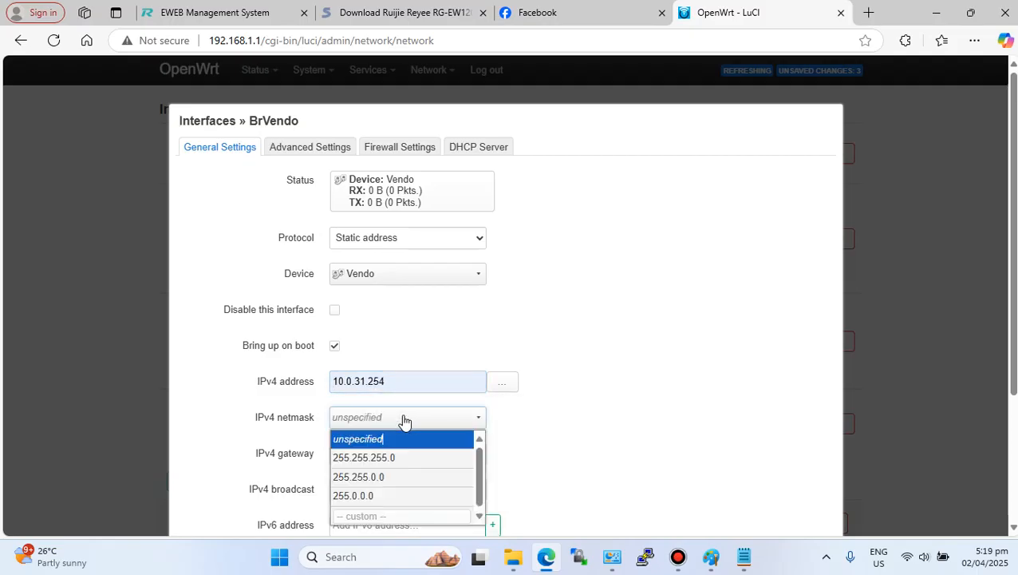
pyautogui.click(355, 459)
pyautogui.scroll(-1, 393, 416)
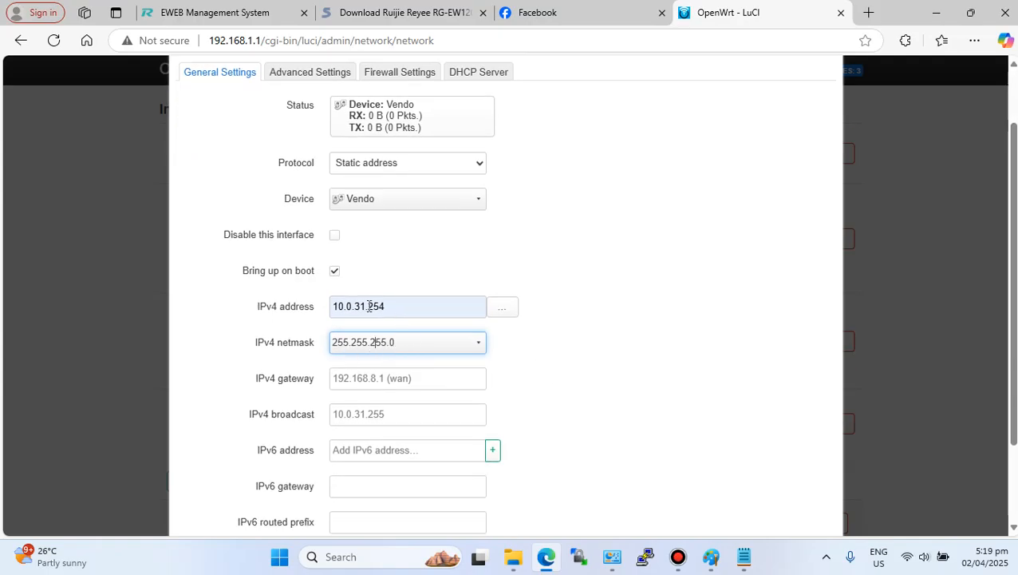
pyautogui.moveTo(356, 307); pyautogui.dragTo(386, 307)
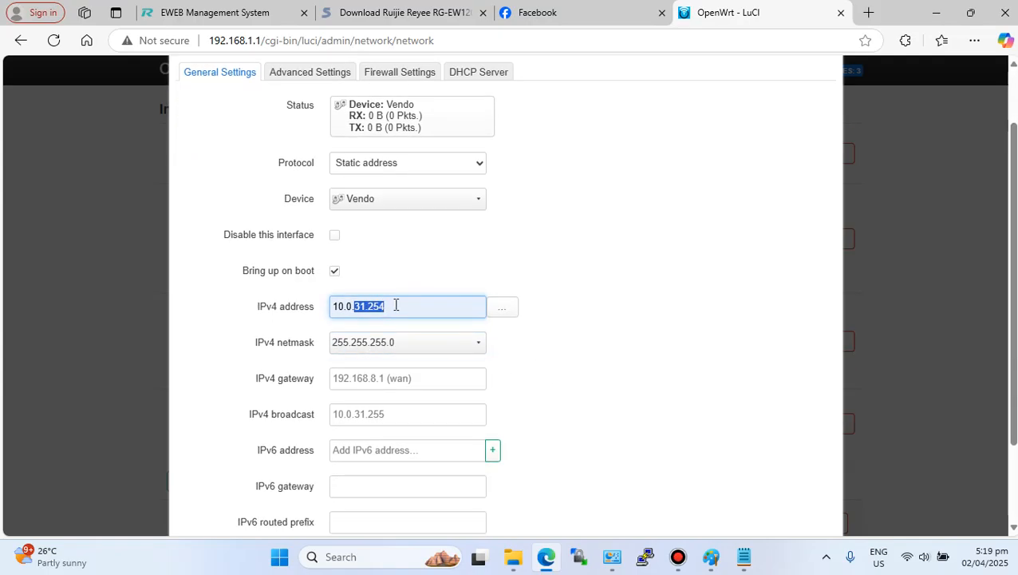
pyautogui.write('0.')
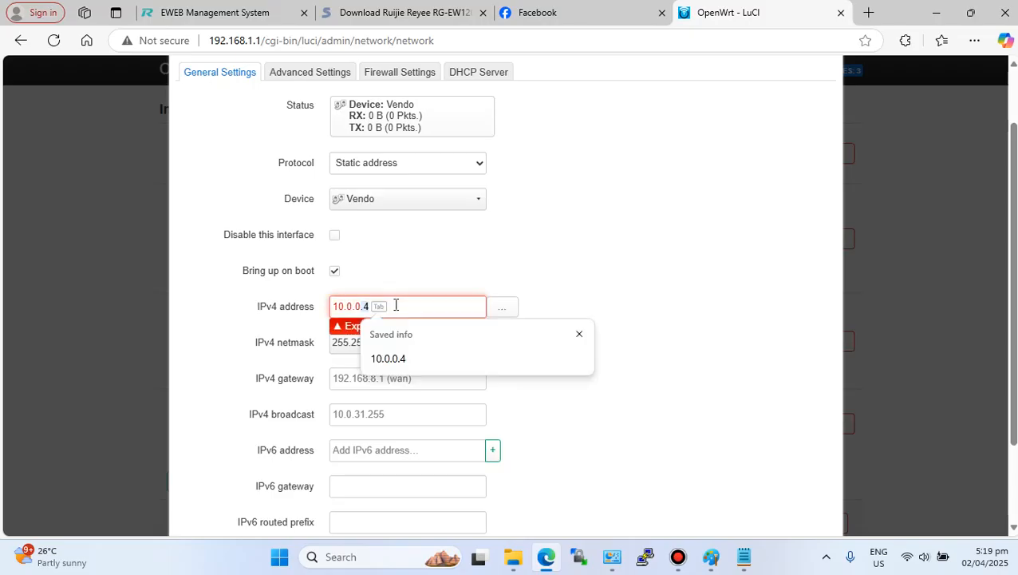
pyautogui.click(403, 358)
pyautogui.scroll(-2, 664, 482)
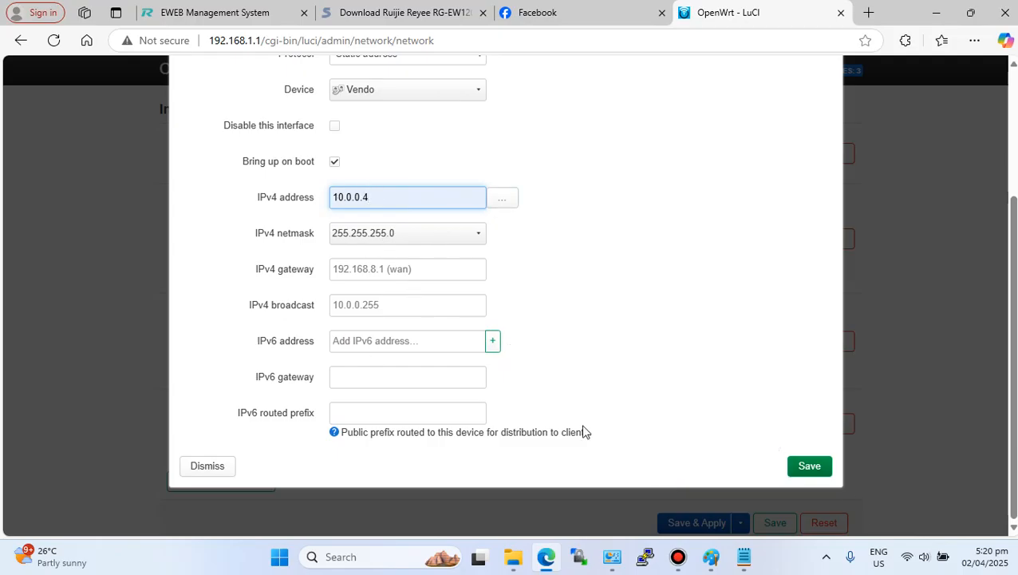
pyautogui.click(809, 470)
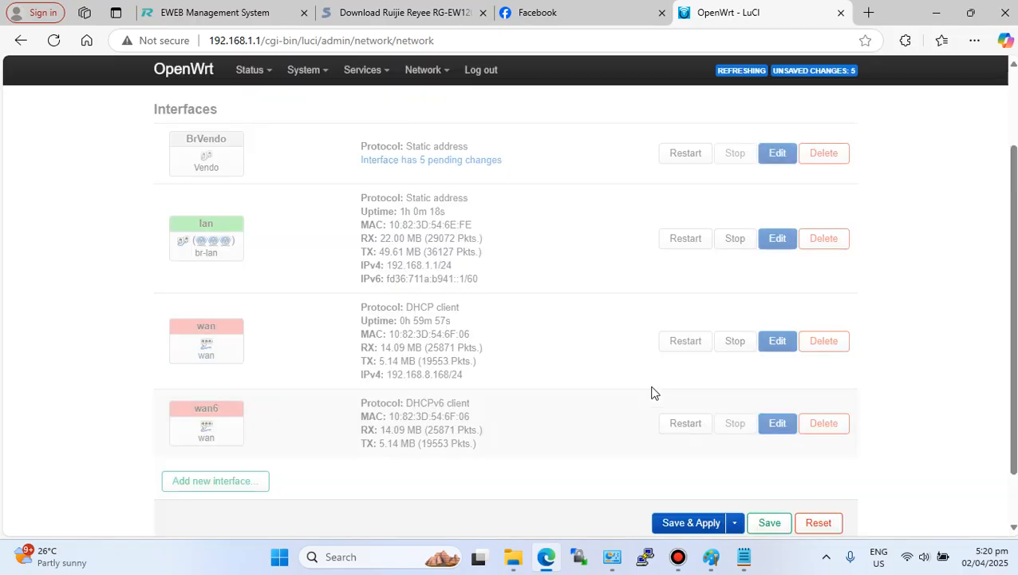
# - Apply the pending interface changes unchecked and check the Wi-Fi connection afterwards
pyautogui.scroll(-1, 627, 307)
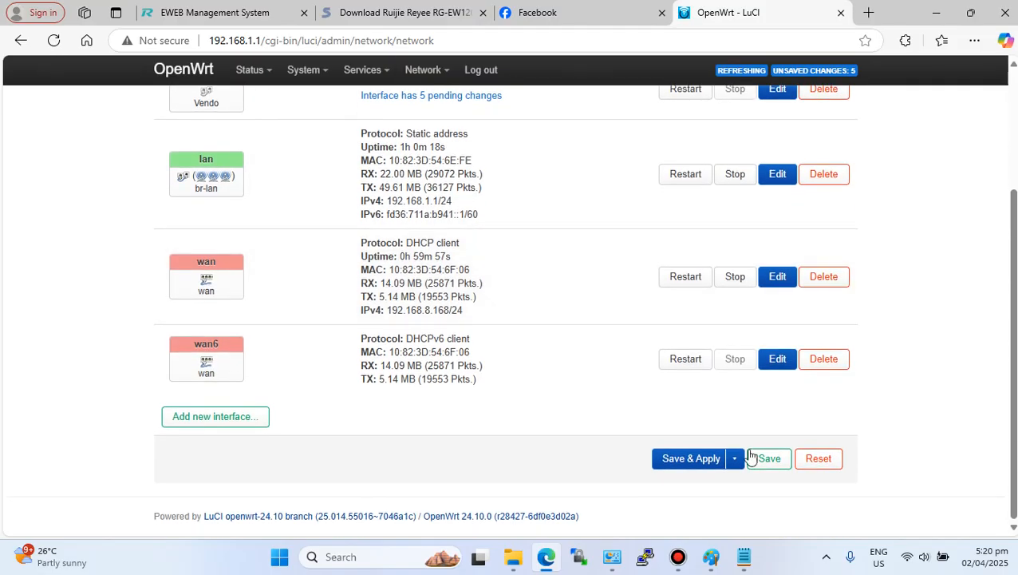
pyautogui.click(734, 458)
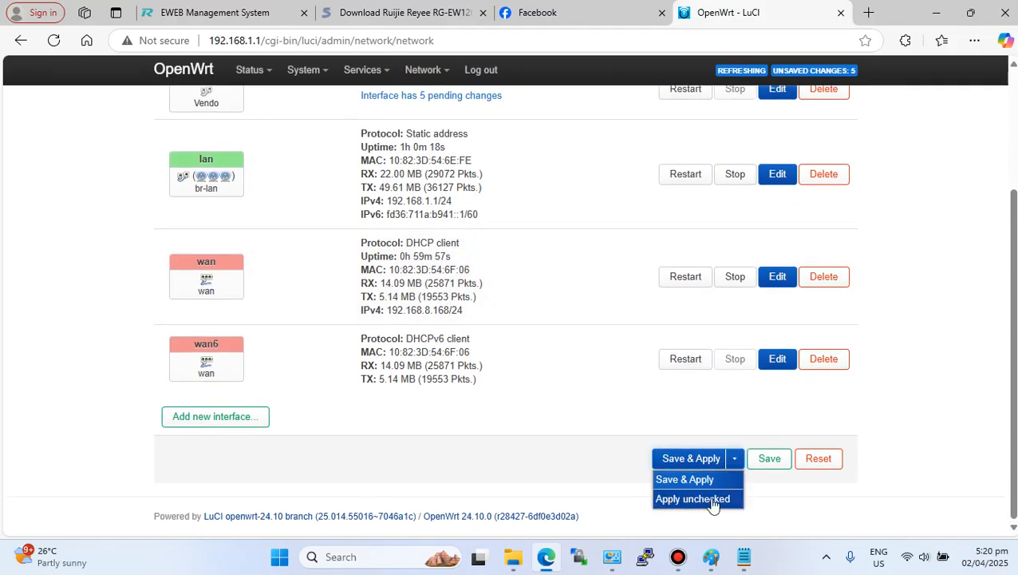
pyautogui.click(698, 500)
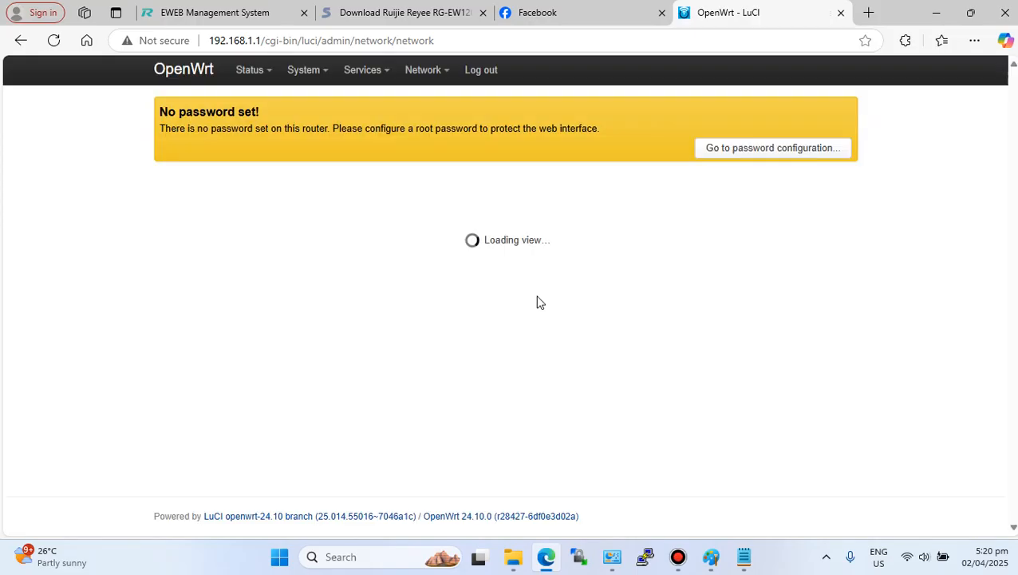
pyautogui.scroll(-3, 537, 301)
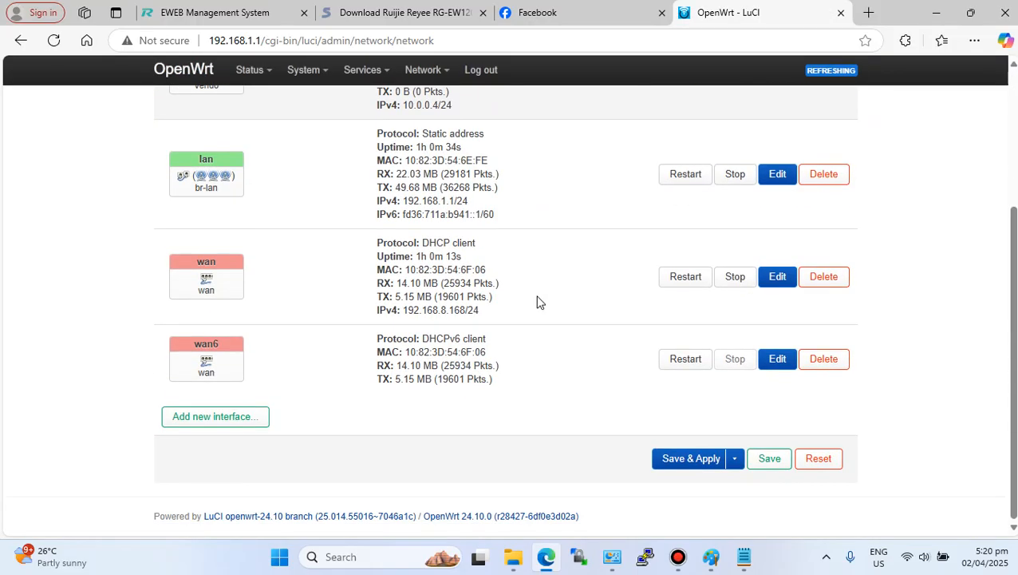
pyautogui.click(907, 556)
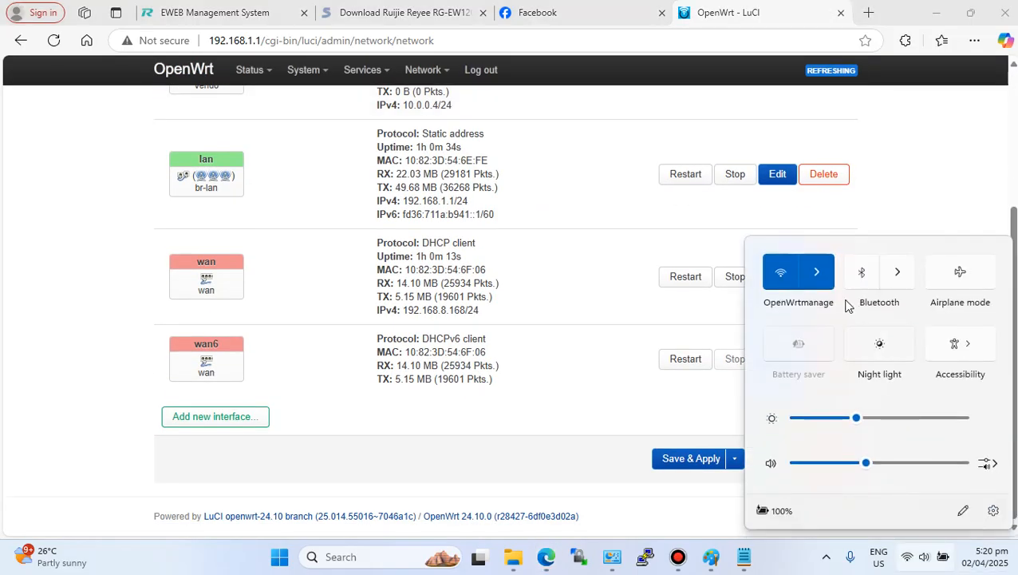
pyautogui.scroll(3, 504, 375)
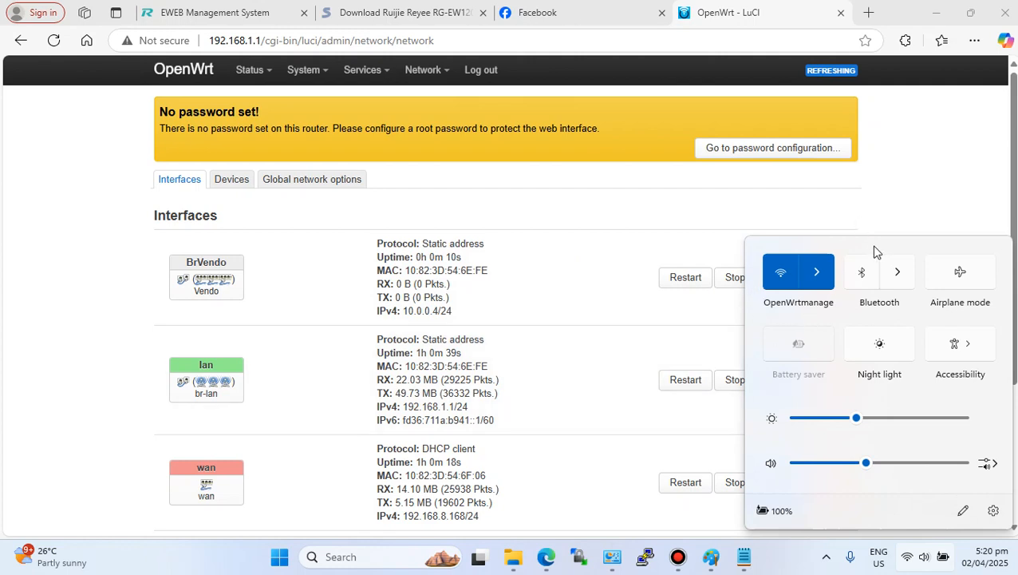
pyautogui.click(660, 341)
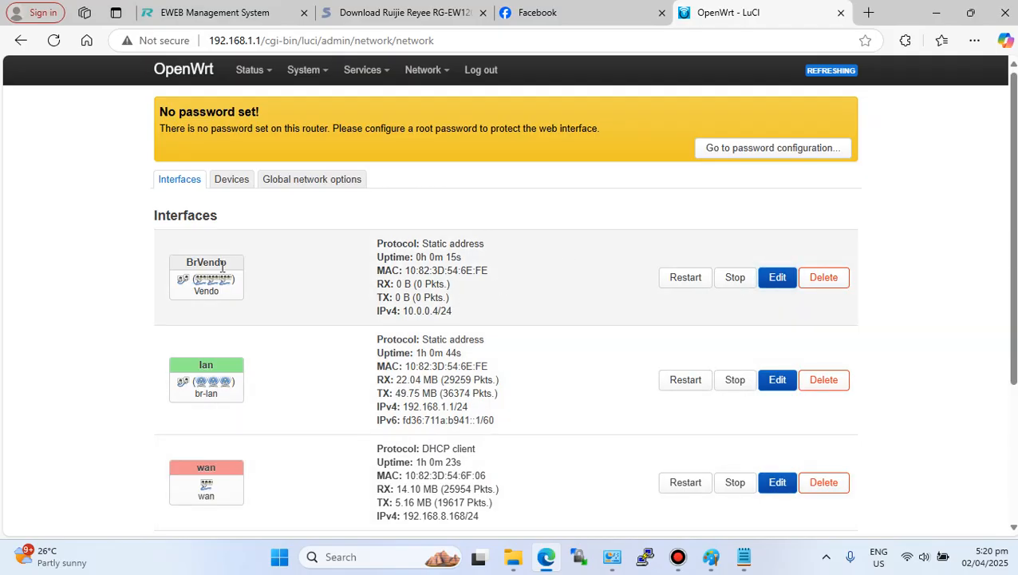
# - Assign the BrVendo interface to the lan firewall zone, then save and apply the change
pyautogui.click(777, 281)
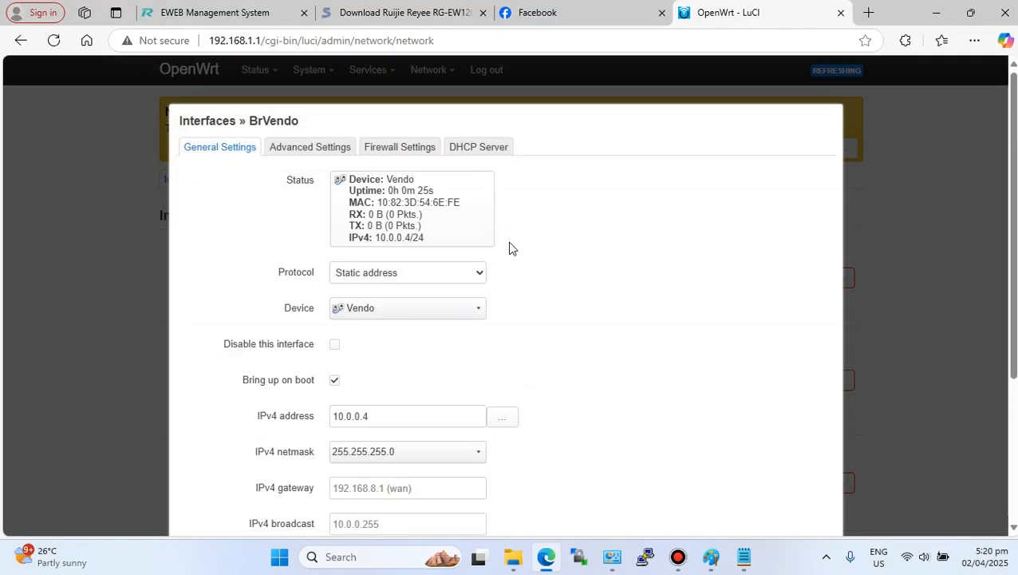
pyautogui.click(399, 150)
pyautogui.click(403, 186)
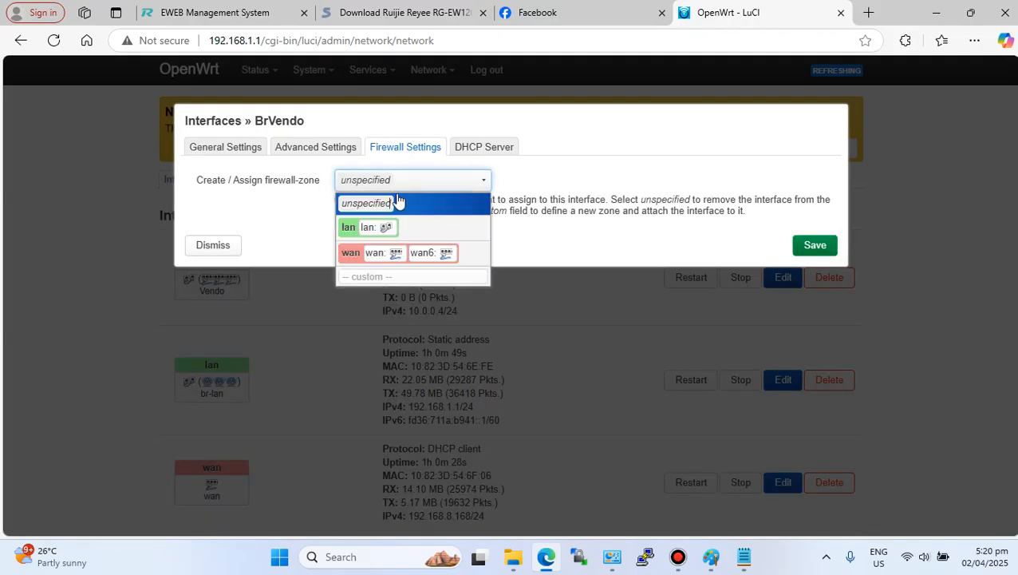
pyautogui.click(348, 226)
pyautogui.click(811, 248)
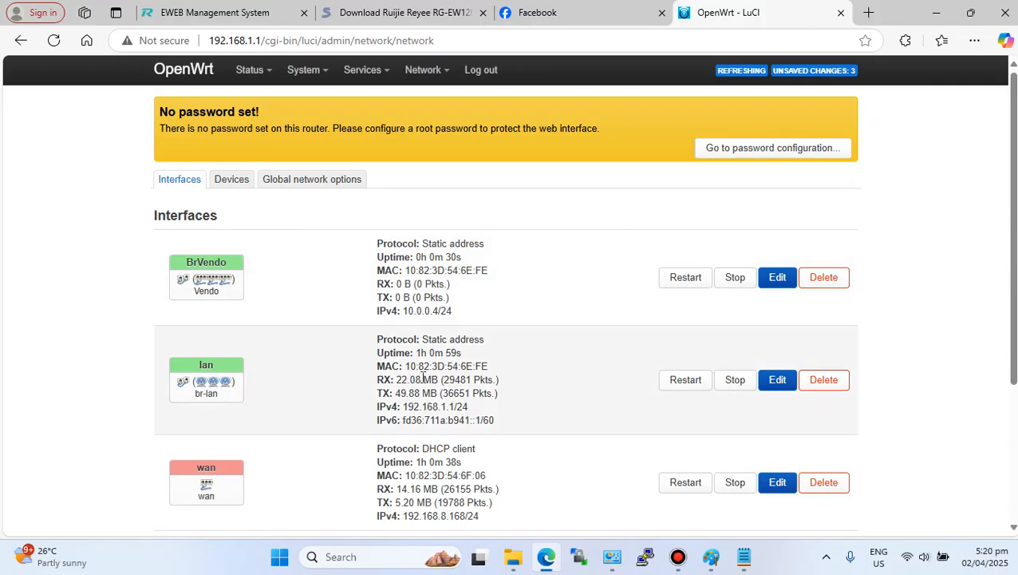
pyautogui.scroll(-3, 399, 319)
pyautogui.click(686, 461)
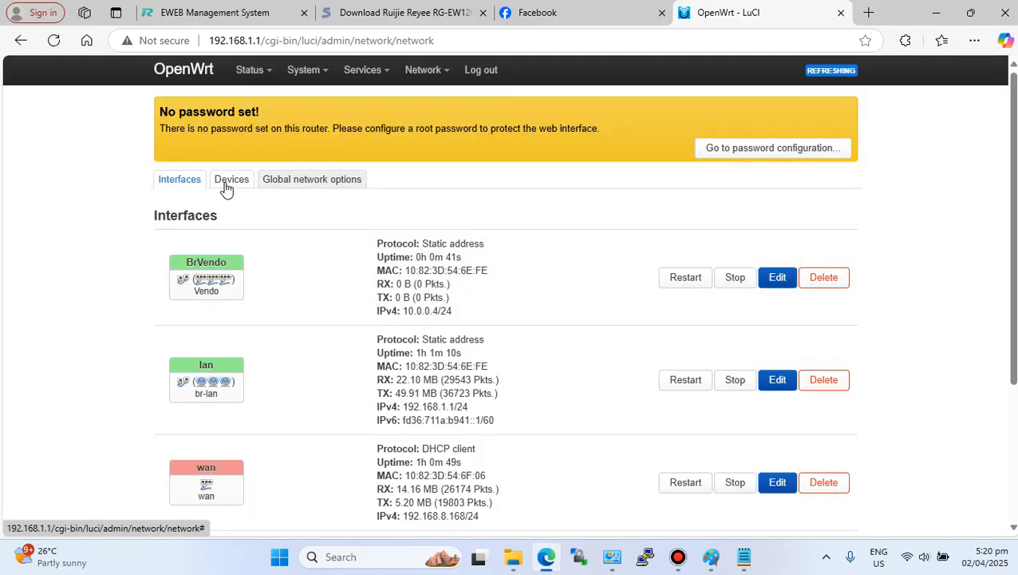
# - Open the Vendo bridge device's VLAN filtering settings, enable VLAN filtering and add VLAN IDs 12 and 13
pyautogui.click(229, 182)
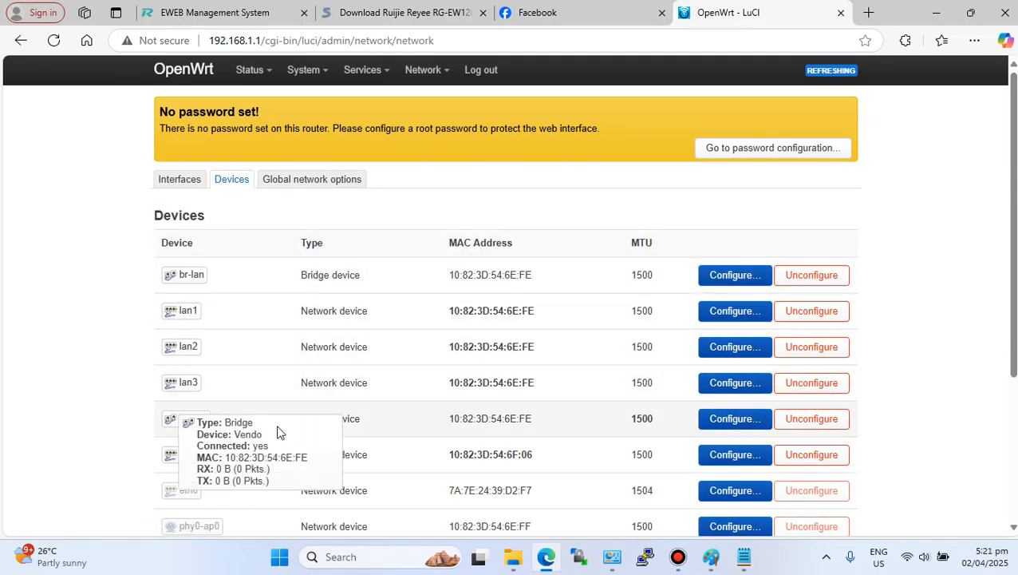
pyautogui.moveTo(540, 423); pyautogui.dragTo(450, 419)
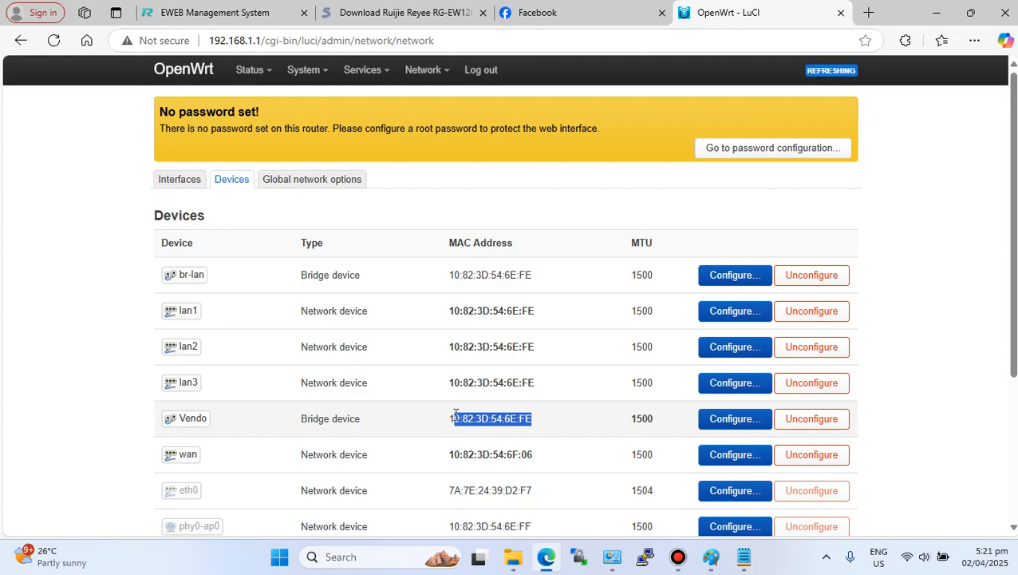
pyautogui.click(724, 424)
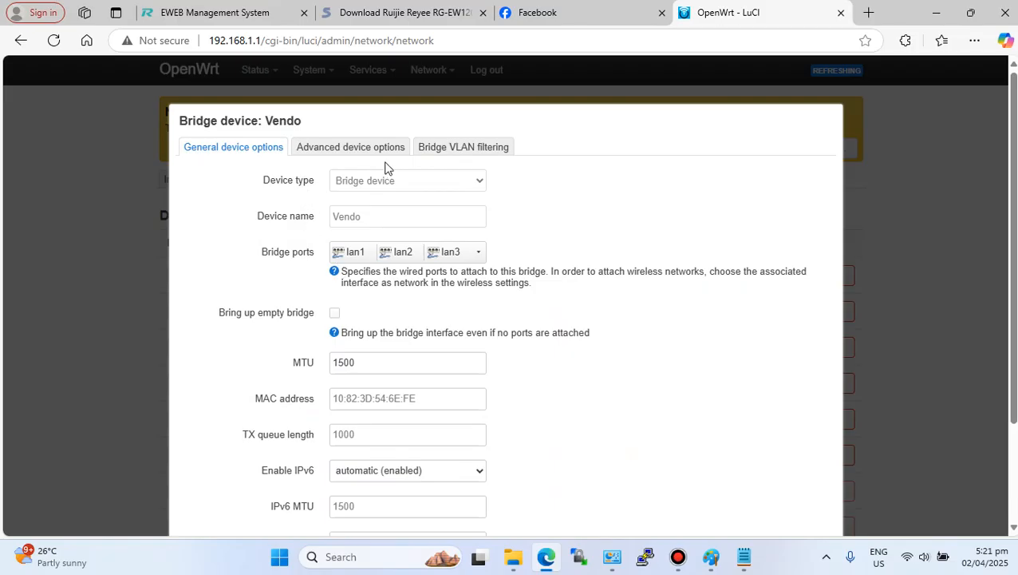
pyautogui.click(459, 148)
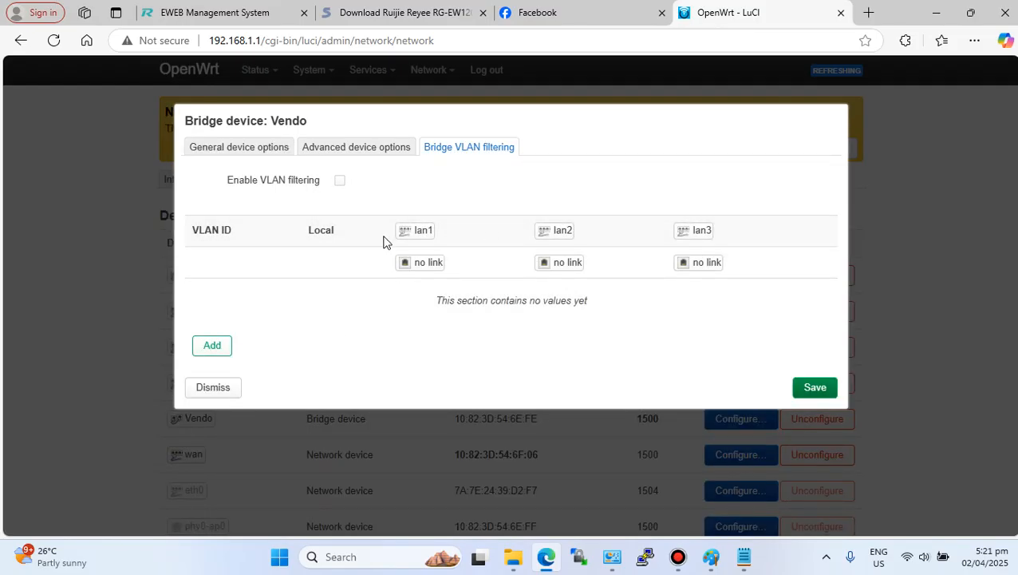
pyautogui.click(214, 348)
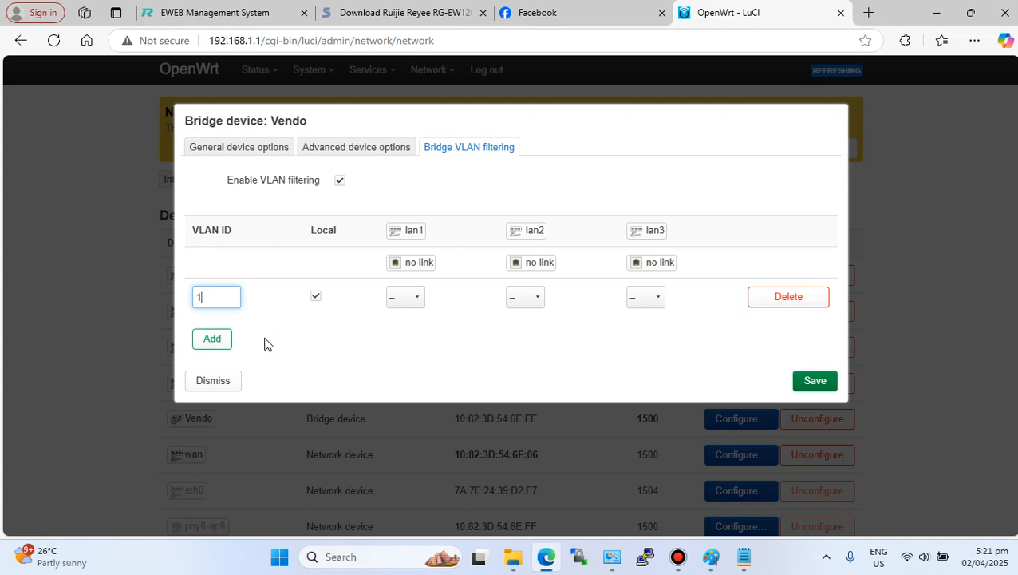
pyautogui.write('2')
pyautogui.click(212, 339)
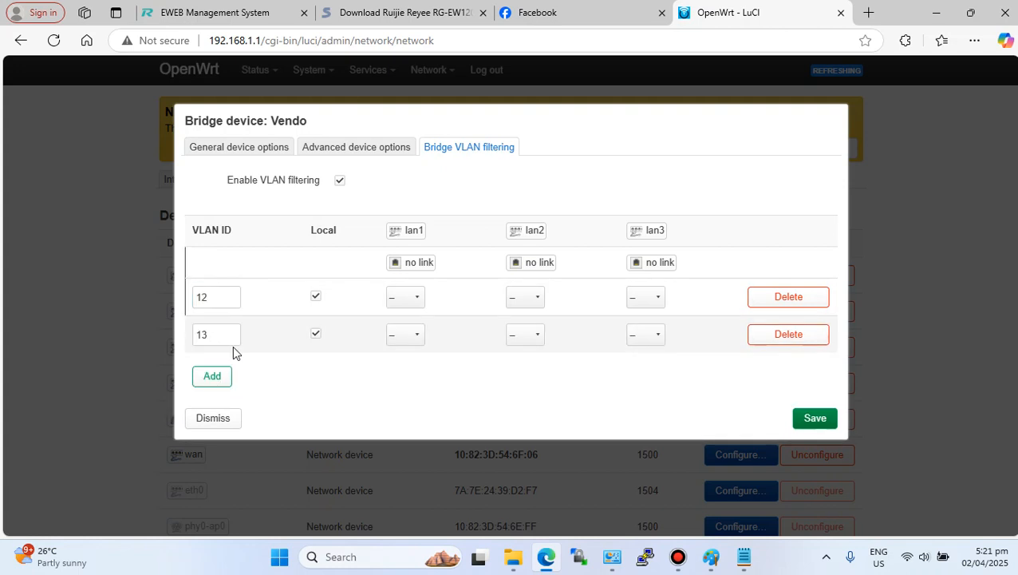
pyautogui.moveTo(216, 335); pyautogui.dragTo(193, 338)
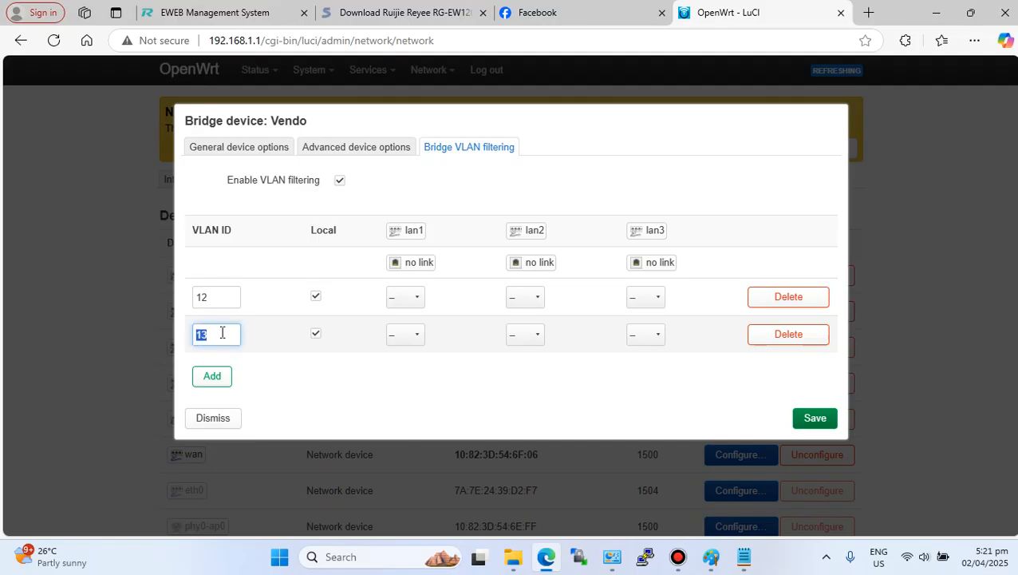
pyautogui.moveTo(227, 300); pyautogui.dragTo(191, 300)
pyautogui.click(228, 300)
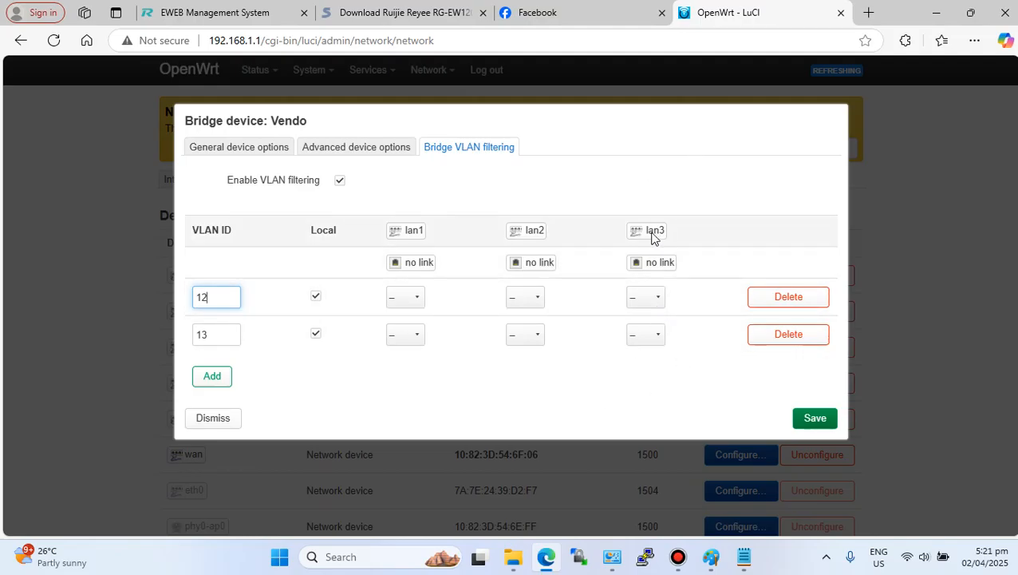
# - Set port lan3 as untagged for VLAN 12 and tagged for VLAN 13
pyautogui.click(656, 298)
pyautogui.click(651, 335)
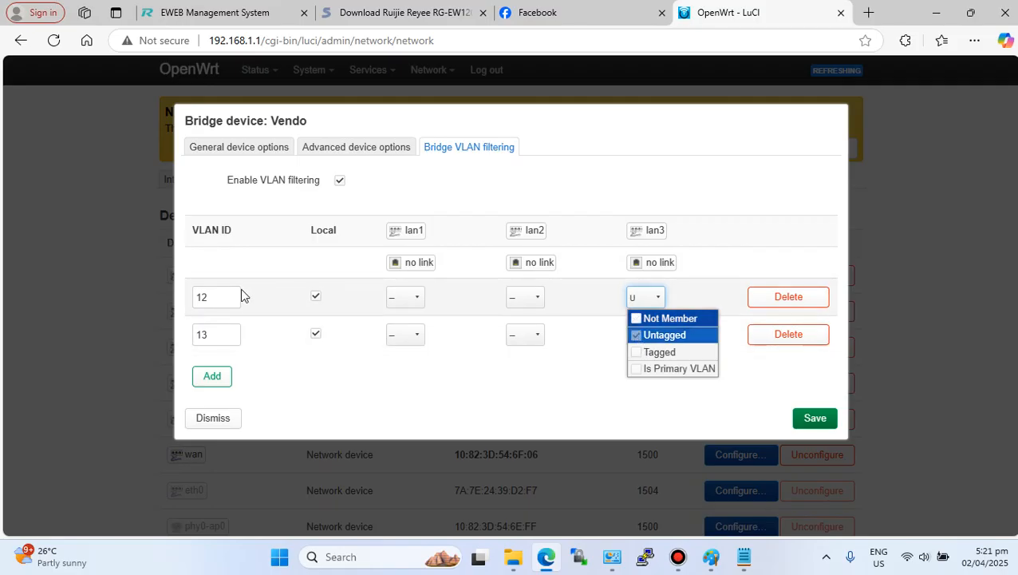
pyautogui.click(727, 264)
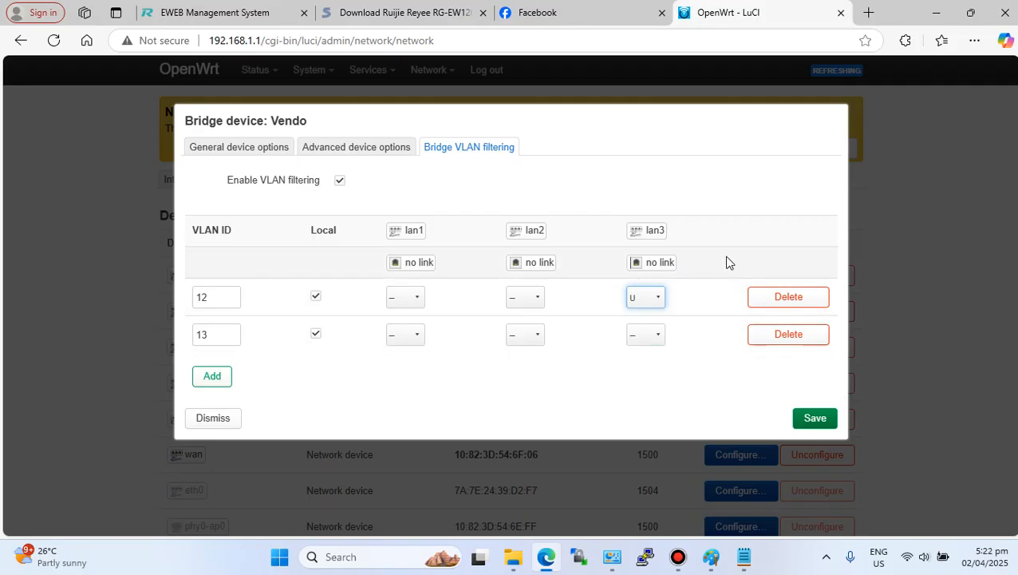
pyautogui.click(659, 336)
pyautogui.click(635, 301)
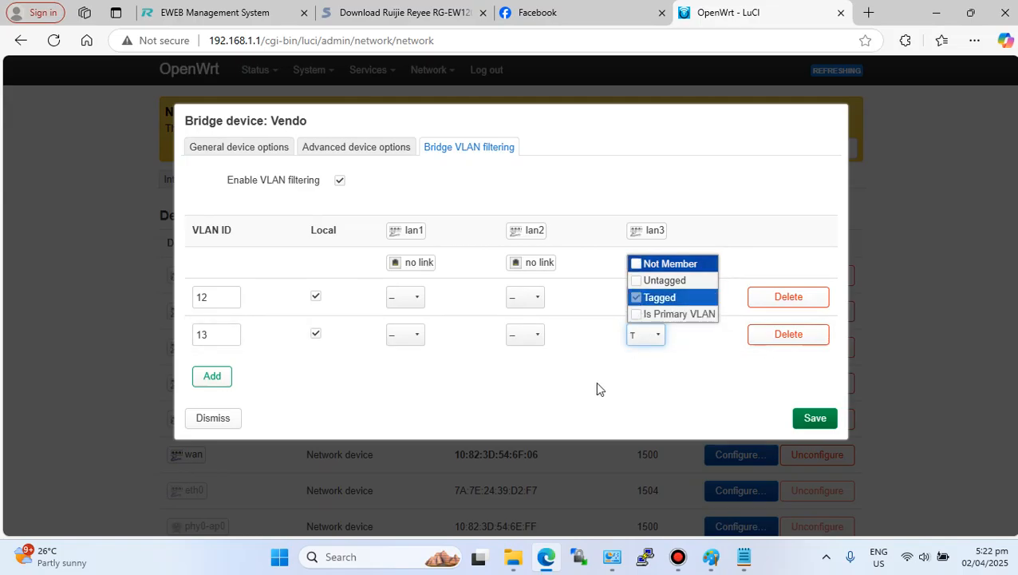
pyautogui.click(608, 363)
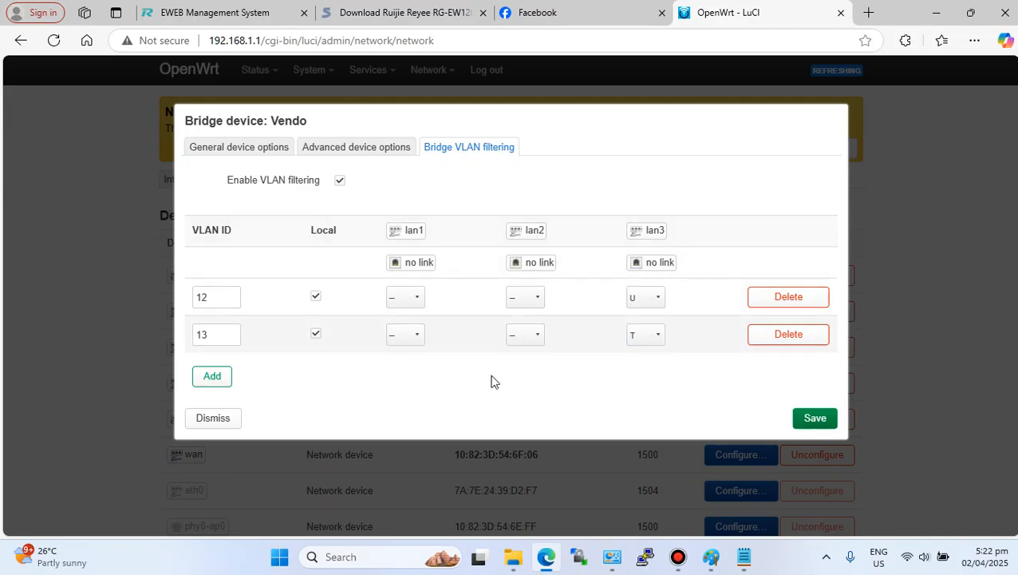
# - Set ports lan1 and lan2 as untagged for VLAN 13 and save the bridge device
pyautogui.click(533, 339)
pyautogui.click(528, 280)
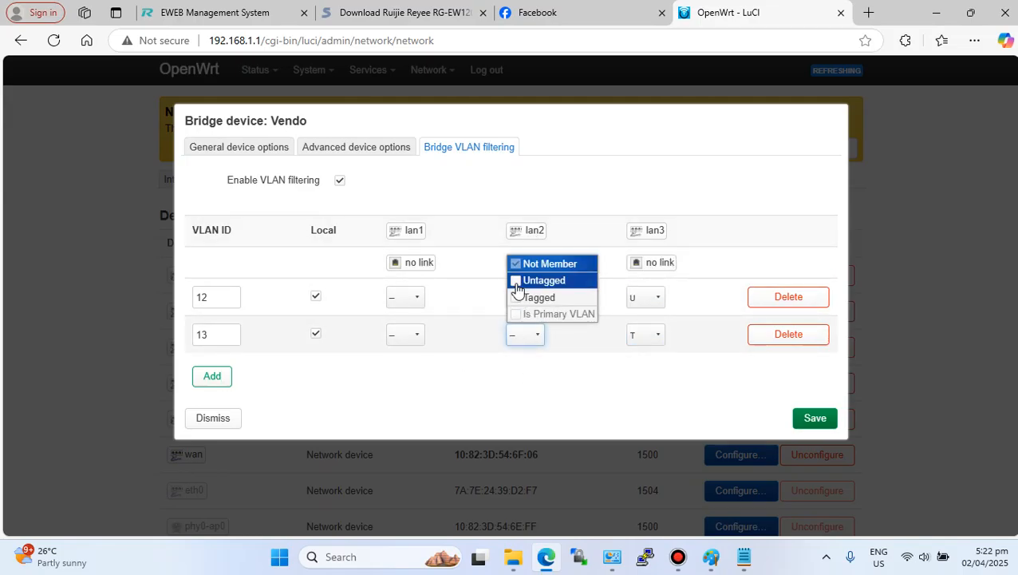
pyautogui.click(416, 339)
pyautogui.click(415, 280)
pyautogui.click(473, 368)
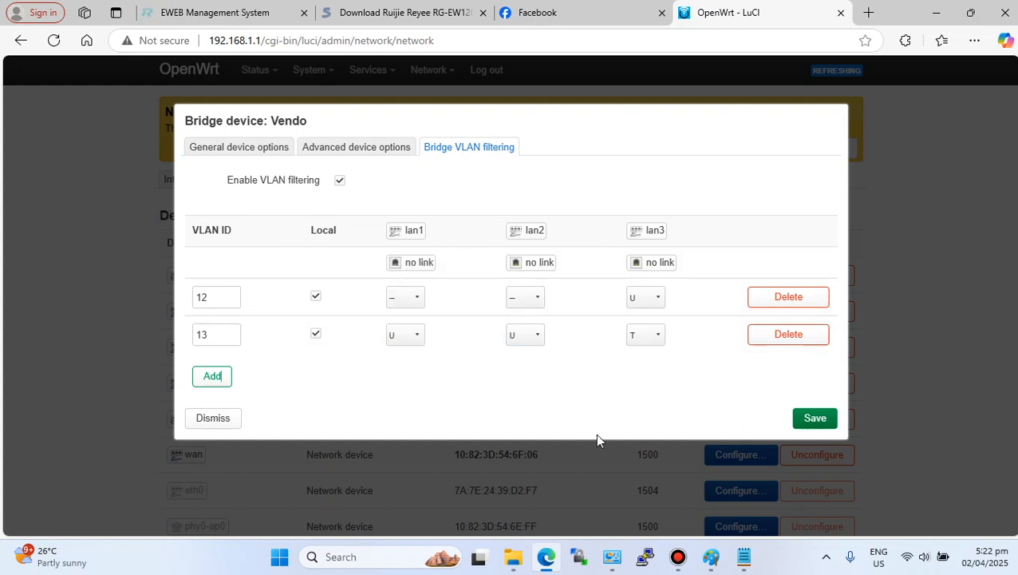
pyautogui.click(813, 420)
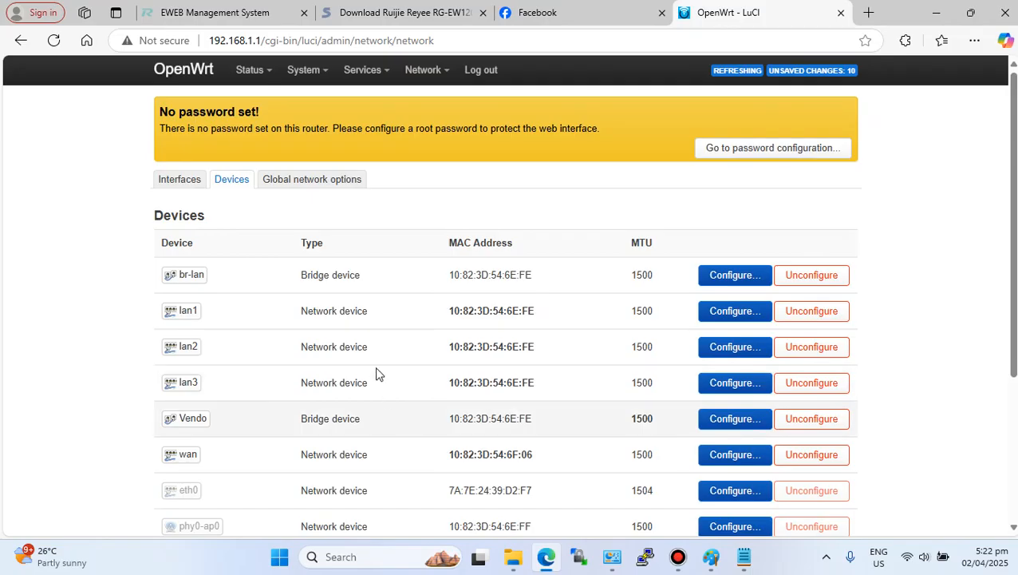
# - Create a new interface named vendoWAN using the Static address protocol on the Vendo.12 device
pyautogui.click(176, 183)
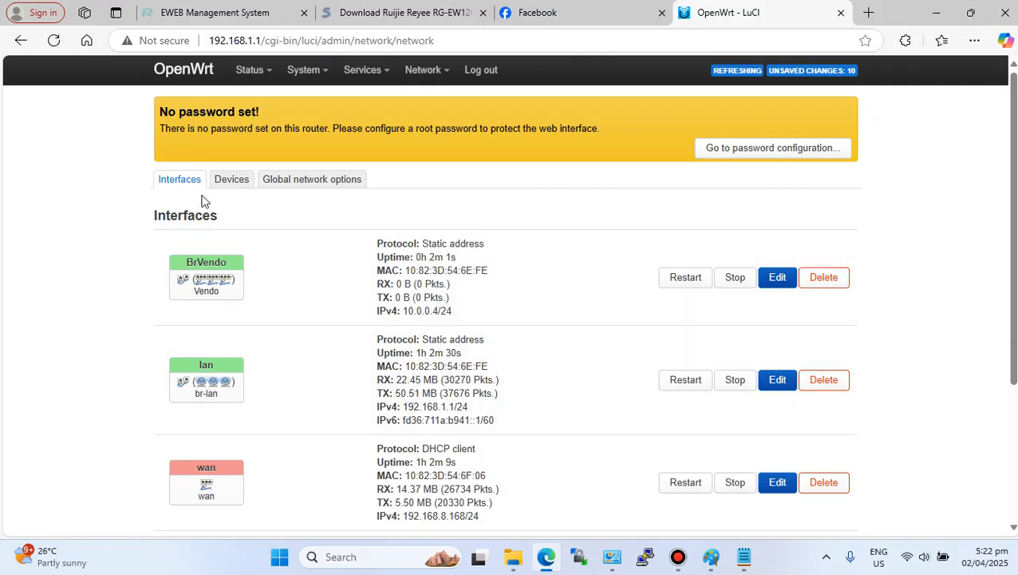
pyautogui.scroll(-1, 343, 494)
pyautogui.scroll(-3, 343, 494)
pyautogui.click(222, 472)
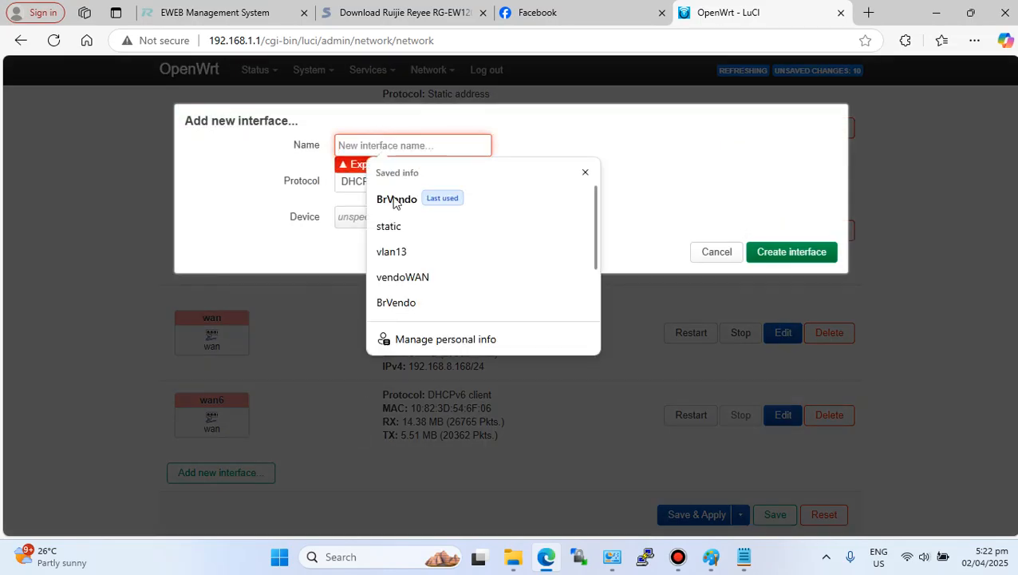
pyautogui.click(415, 279)
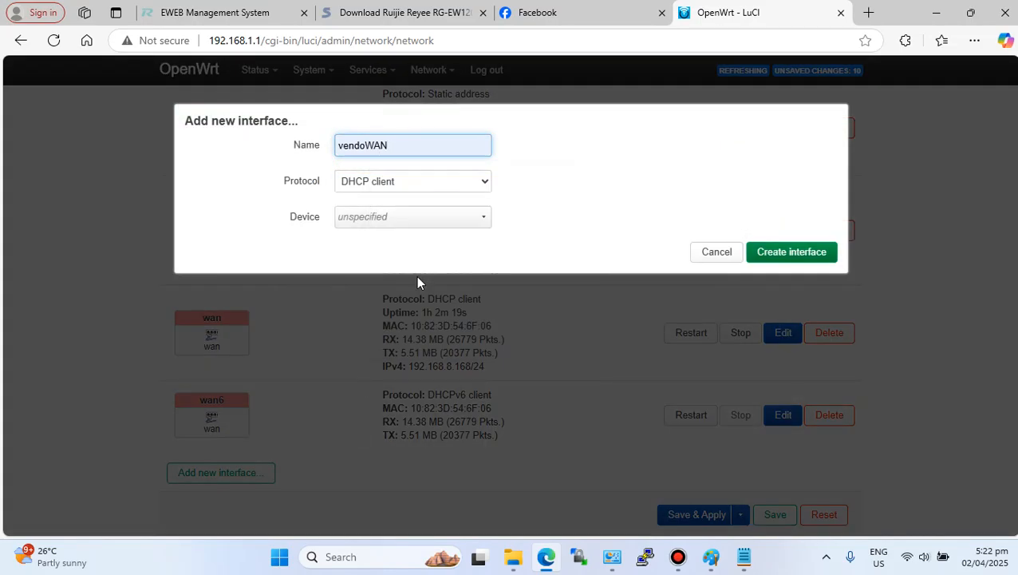
pyautogui.click(434, 183)
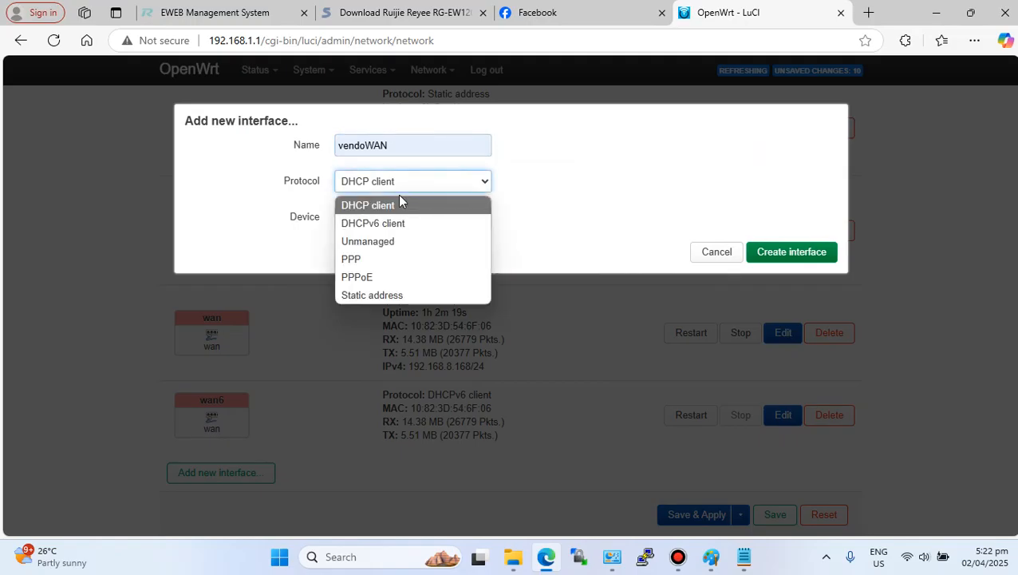
pyautogui.click(383, 295)
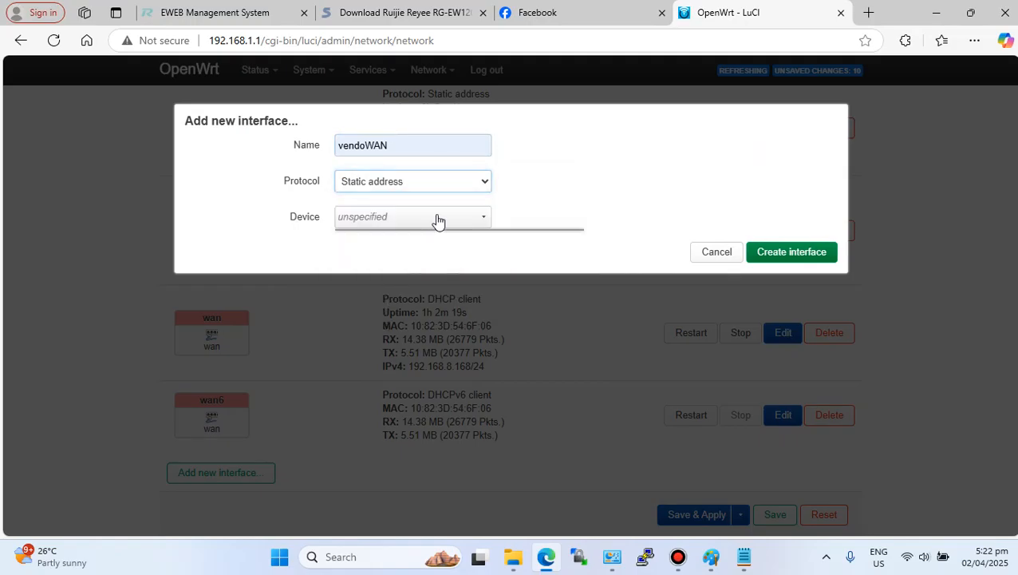
pyautogui.click(438, 219)
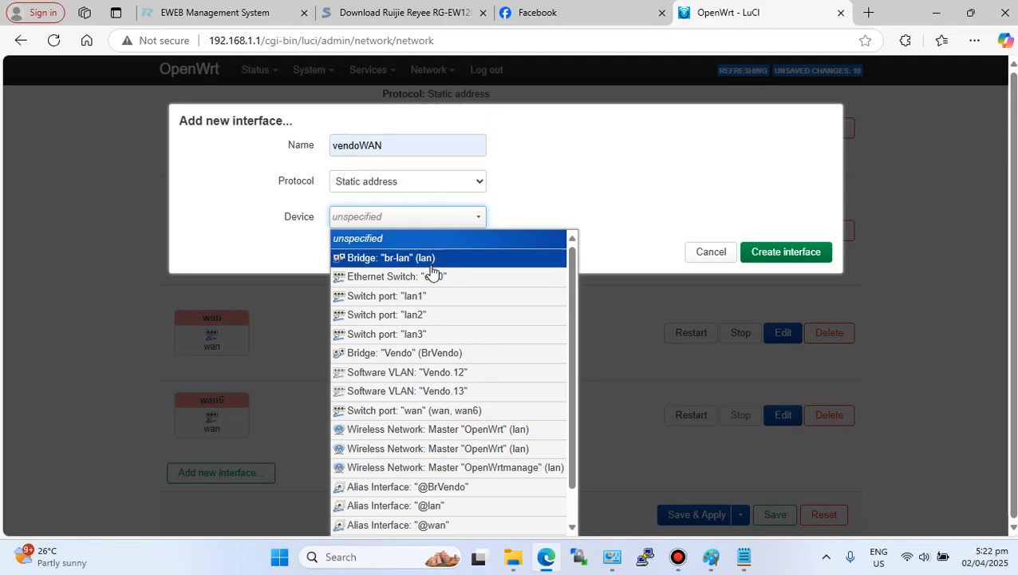
pyautogui.click(437, 372)
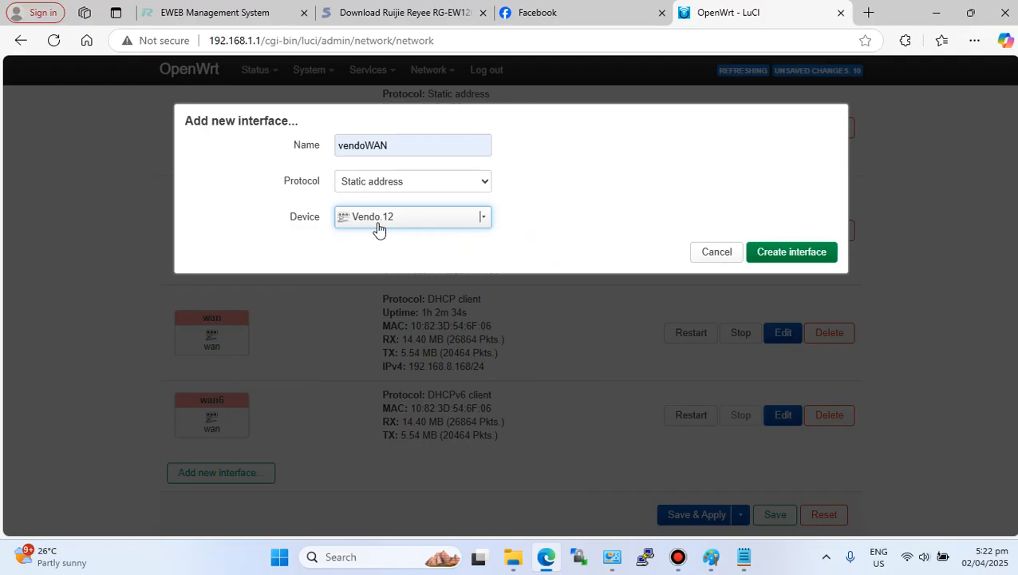
pyautogui.click(771, 254)
# - Set vendoWAN's IPv4 address to 220.220.222.1 with netmask 255.255.255.0 and save the interface
pyautogui.click(391, 381)
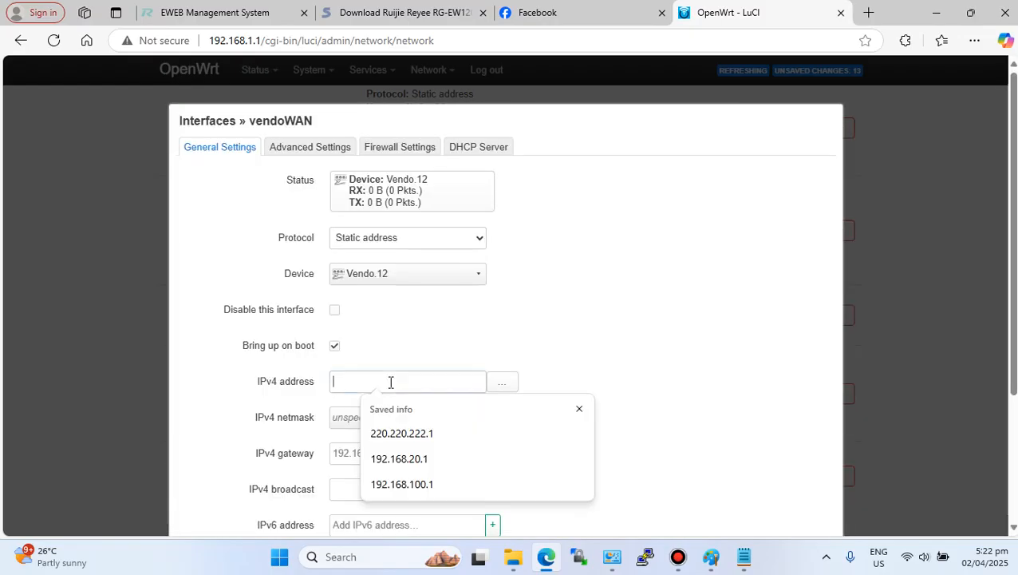
pyautogui.click(399, 434)
pyautogui.scroll(-2, 593, 375)
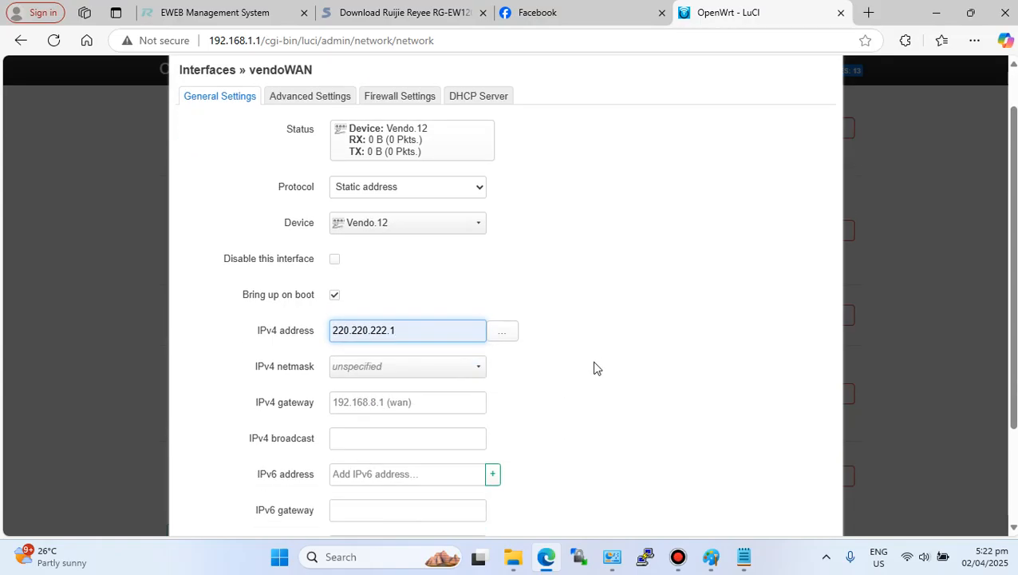
pyautogui.click(418, 268)
pyautogui.click(366, 308)
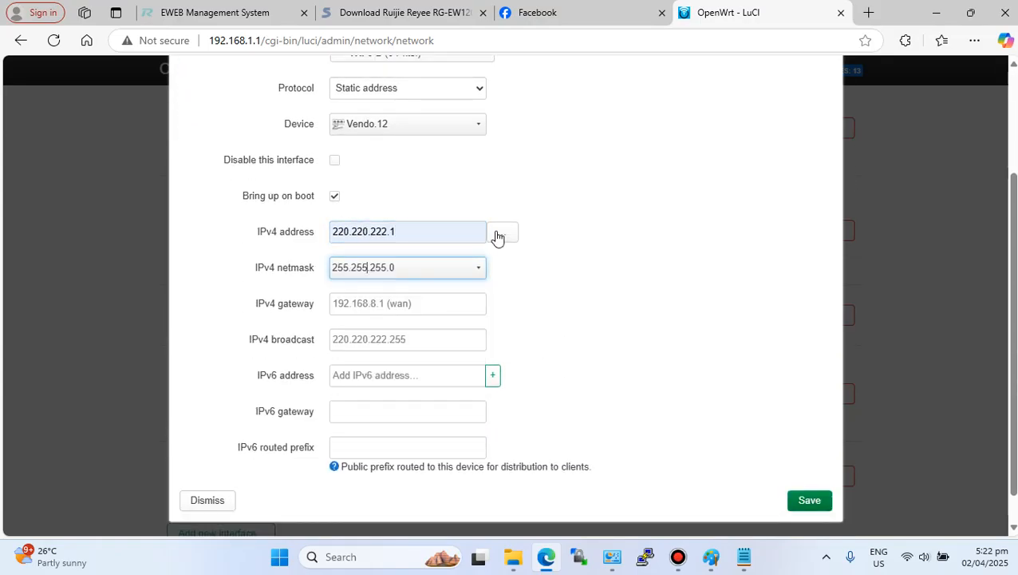
pyautogui.scroll(-1, 569, 363)
pyautogui.click(810, 470)
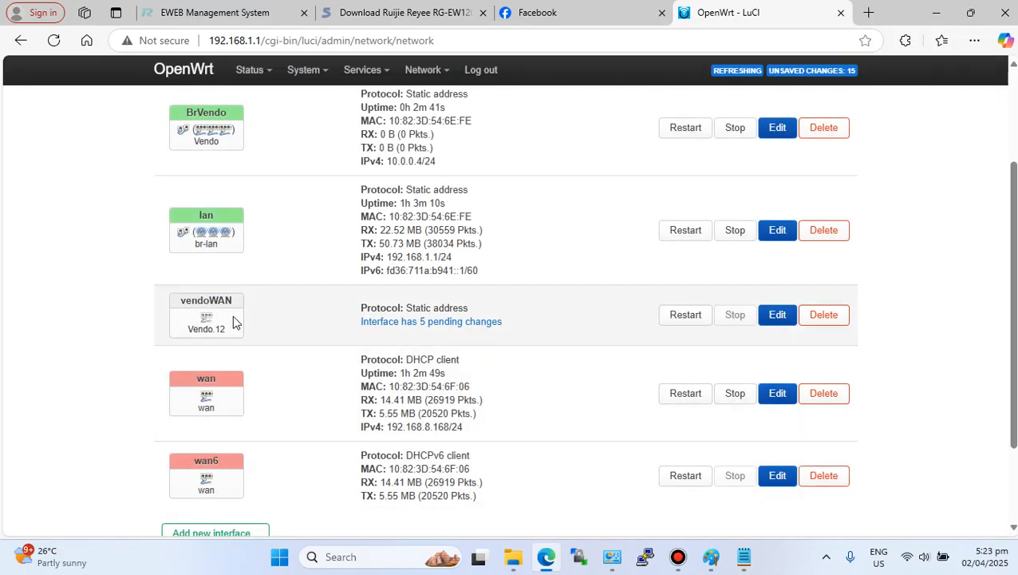
# - Assign the vendoWAN interface to the lan firewall zone
pyautogui.click(776, 318)
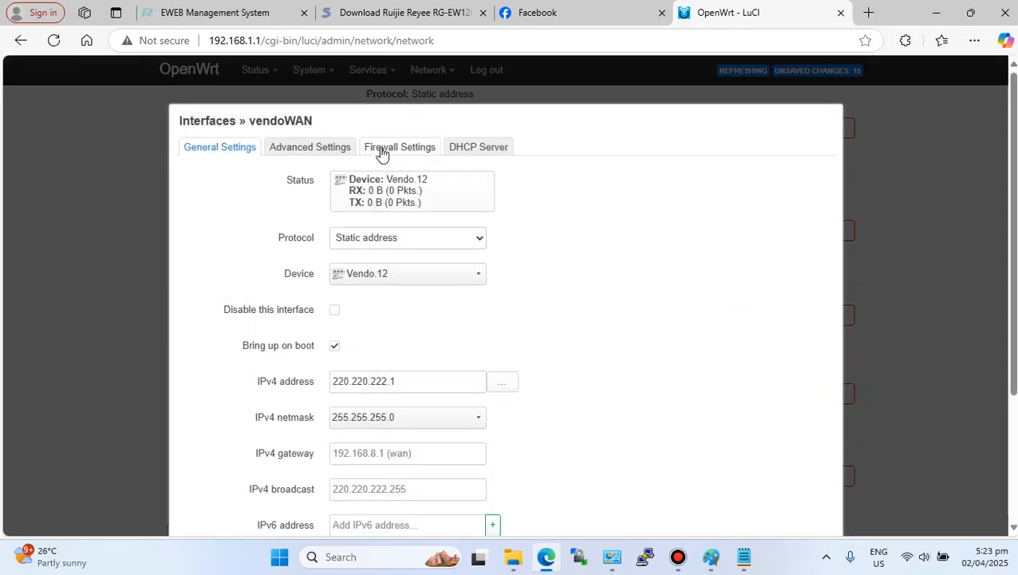
pyautogui.click(381, 153)
pyautogui.click(377, 182)
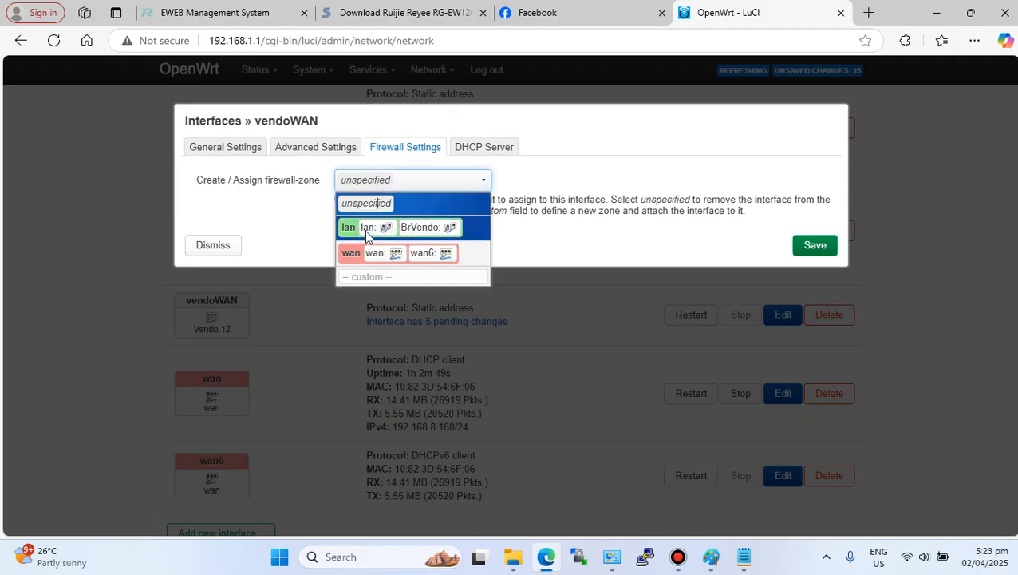
pyautogui.click(366, 230)
# - Set up a DHCP server on vendoWAN with Force enabled in its advanced settings, then save
pyautogui.click(484, 149)
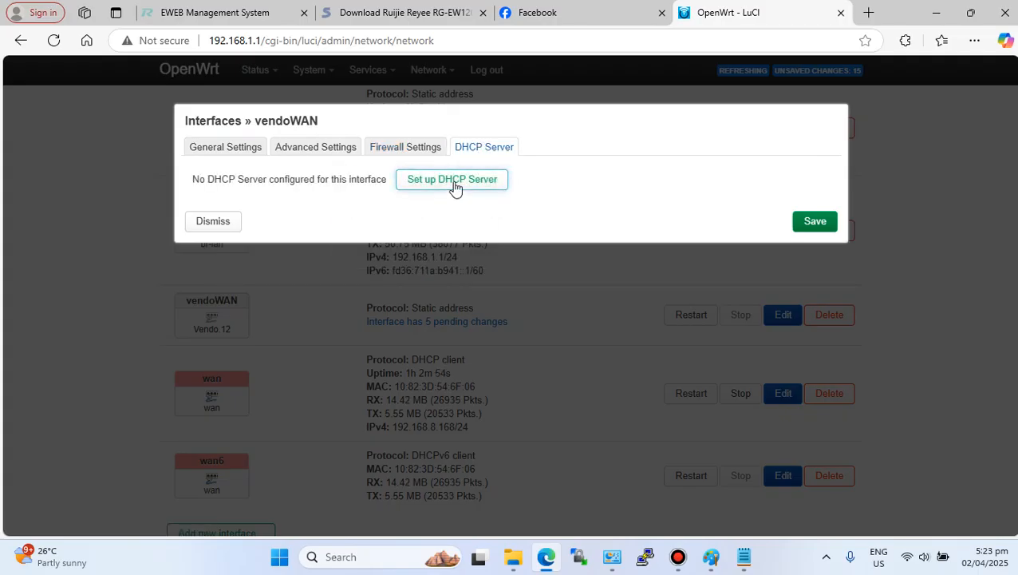
pyautogui.click(453, 182)
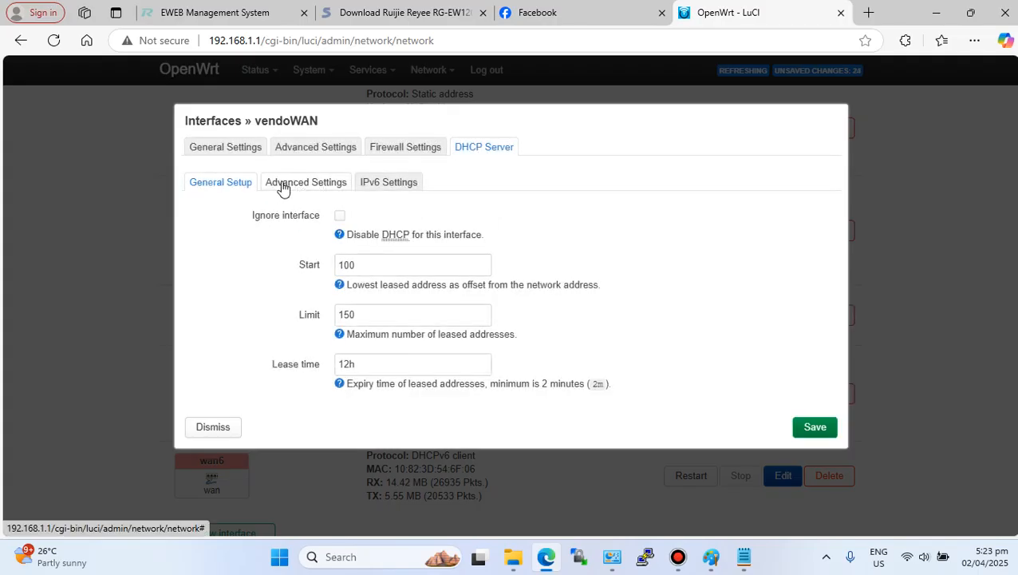
pyautogui.click(311, 185)
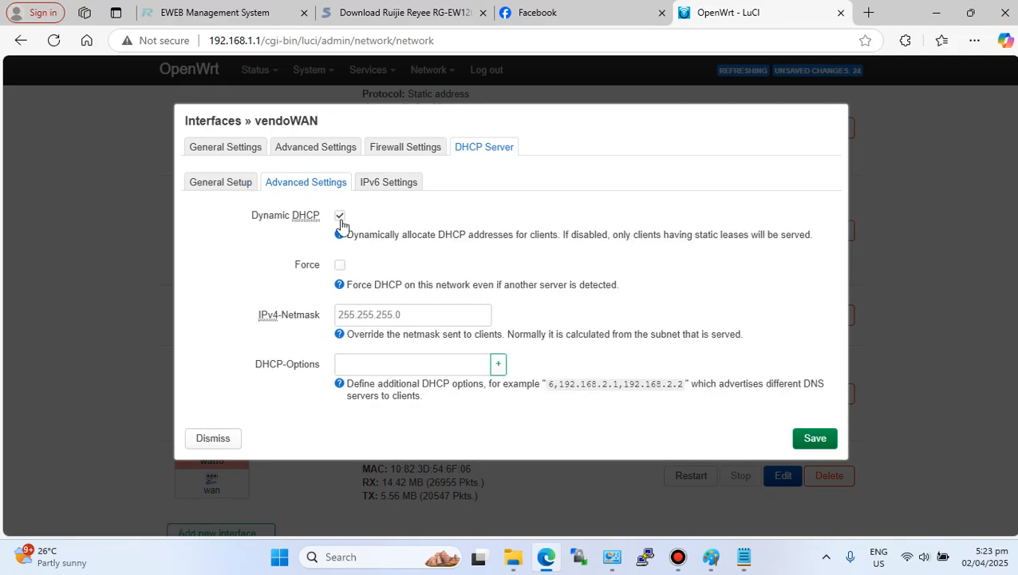
pyautogui.click(339, 265)
pyautogui.click(814, 439)
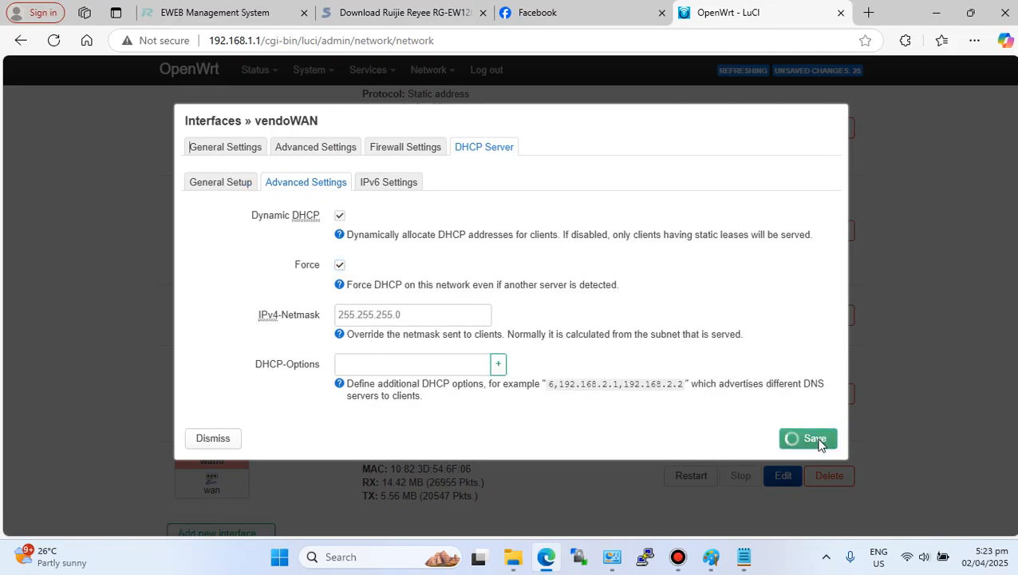
# - Apply the pending interface changes unchecked and review the resulting interface list
pyautogui.scroll(-2, 763, 432)
pyautogui.click(734, 458)
pyautogui.click(696, 497)
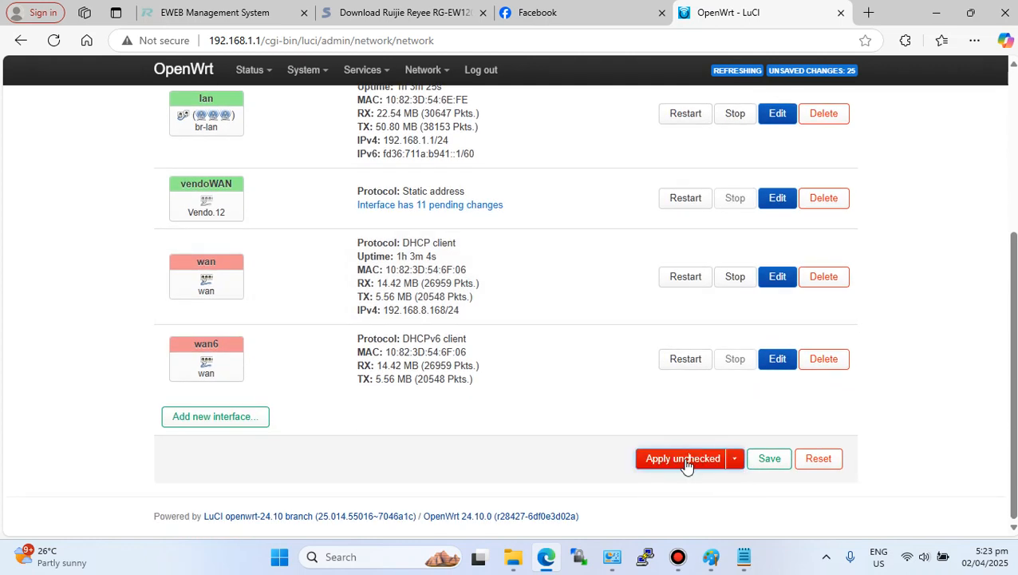
pyautogui.click(684, 460)
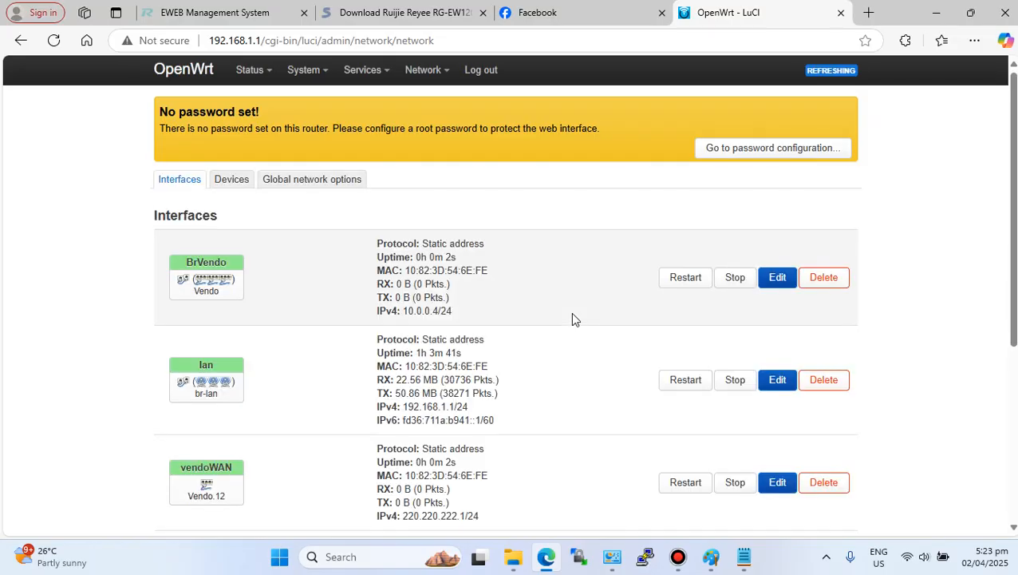
pyautogui.scroll(-2, 503, 395)
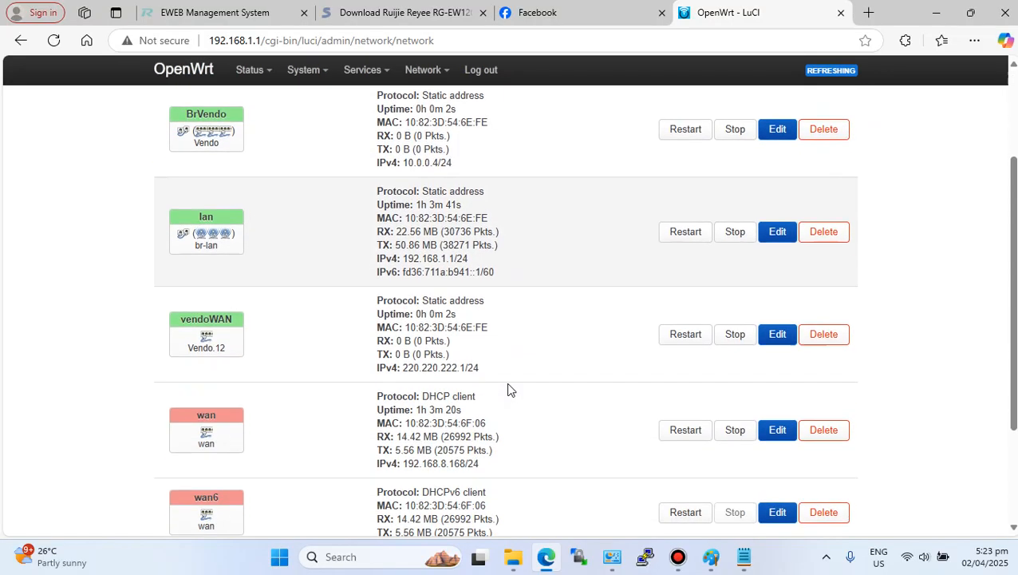
# - Enable the computer's Ethernet adapter in Windows Network Connections
pyautogui.moveTo(276, 147); pyautogui.dragTo(173, 116)
pyautogui.moveTo(170, 227); pyautogui.dragTo(293, 254)
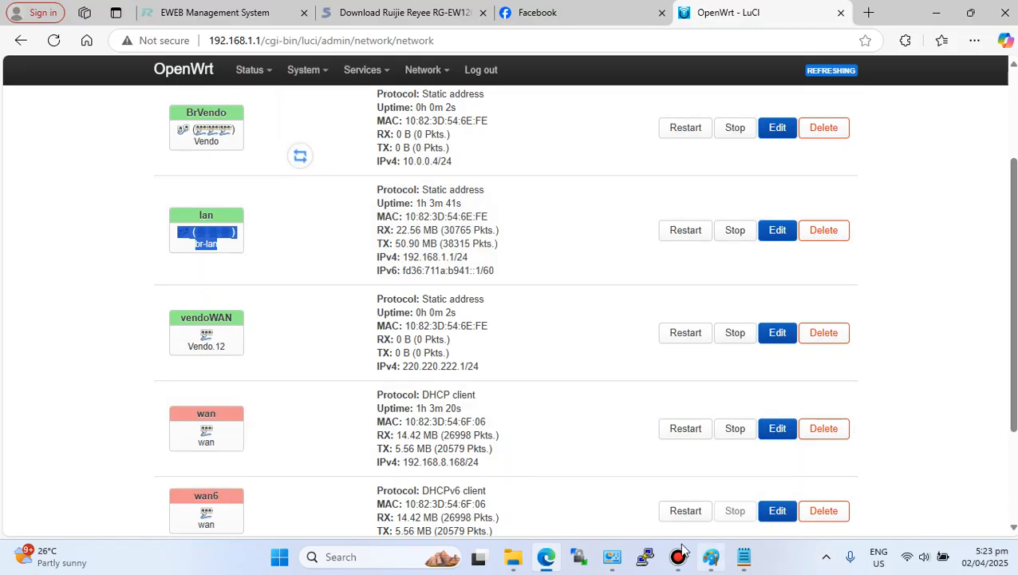
pyautogui.click(612, 556)
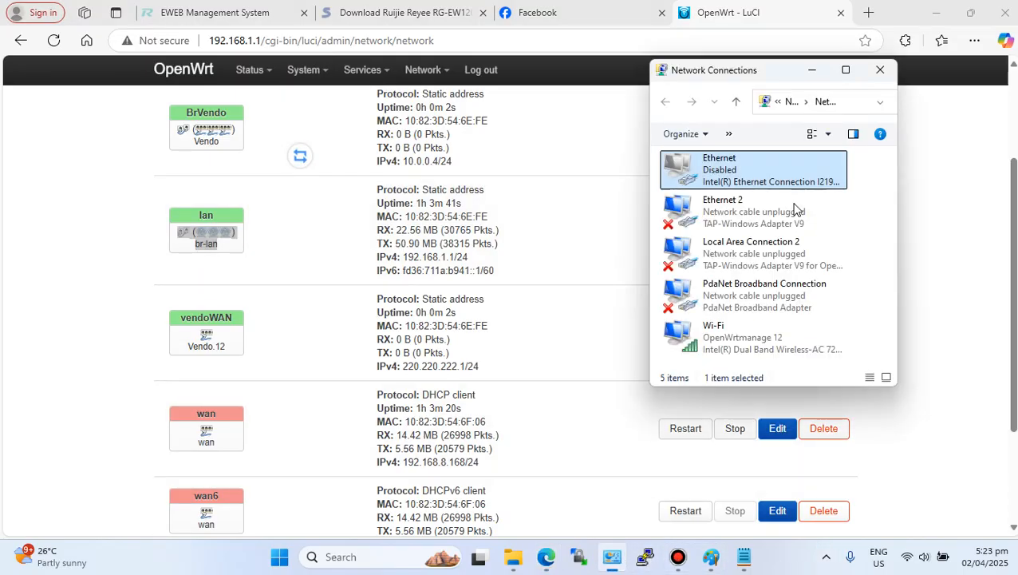
pyautogui.rightClick(728, 172)
pyautogui.click(778, 183)
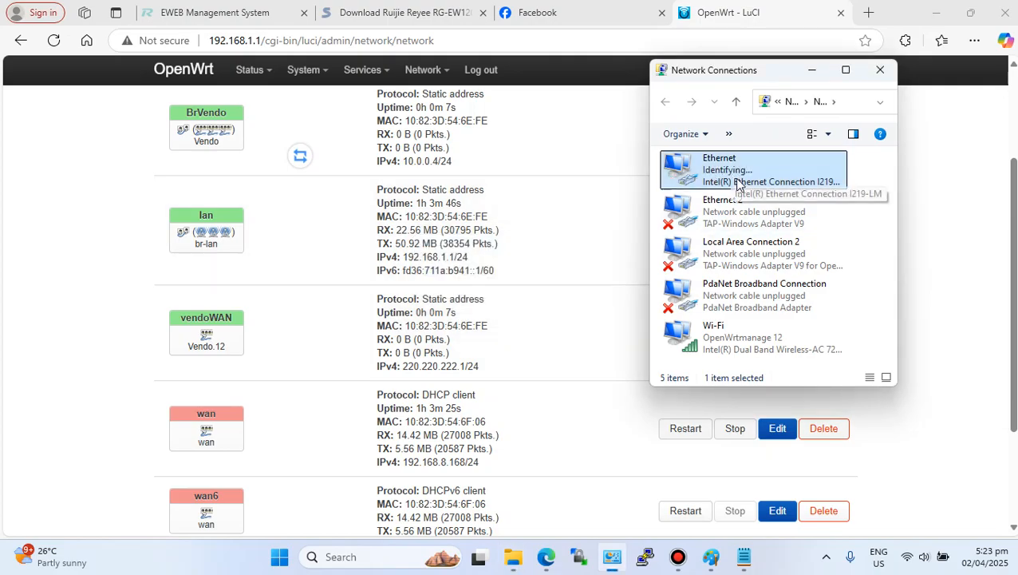
# - Turn off the computer's Wi-Fi connection from the system tray quick settings
pyautogui.click(908, 559)
pyautogui.click(822, 334)
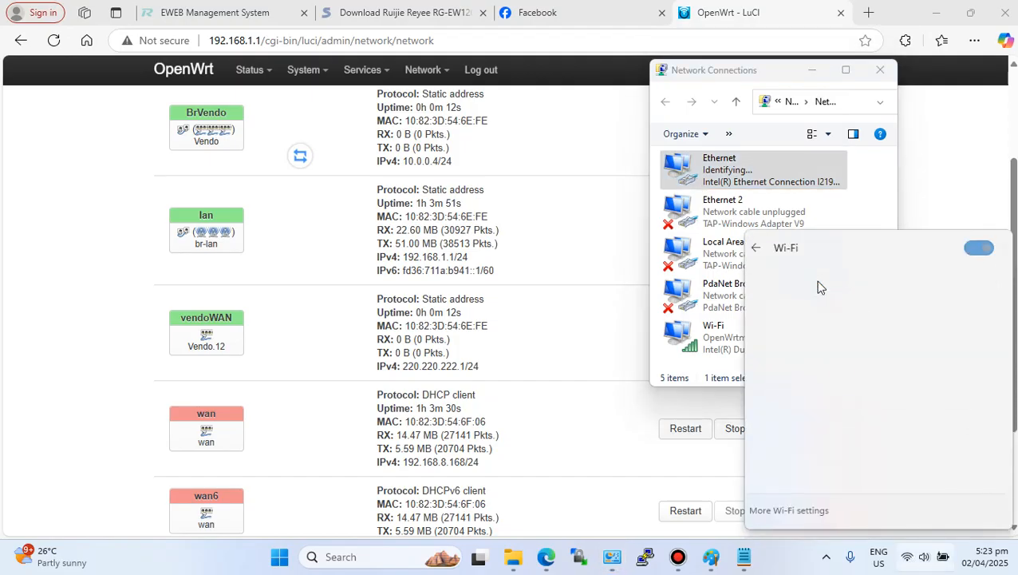
pyautogui.click(954, 334)
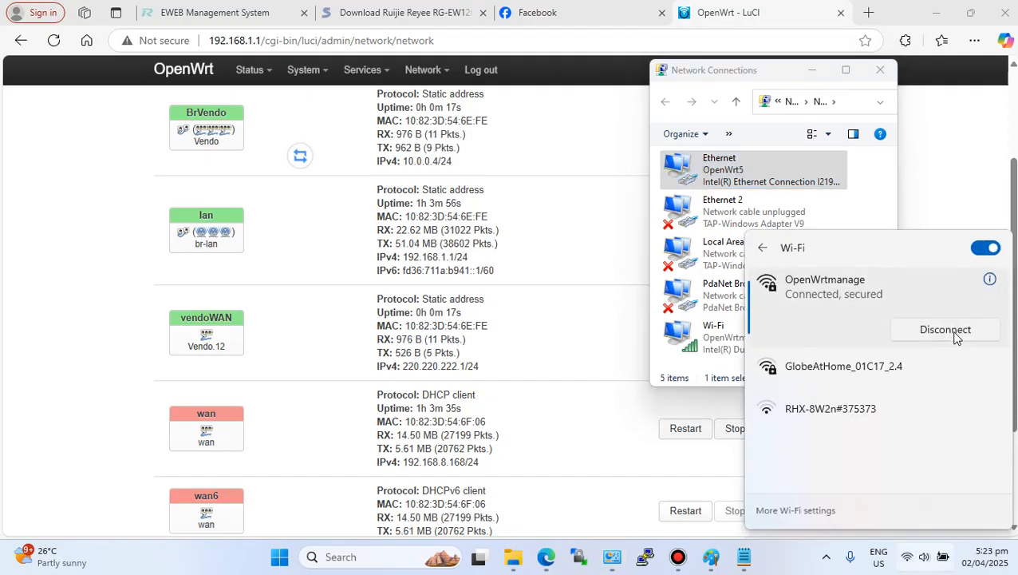
pyautogui.click(979, 250)
pyautogui.click(963, 183)
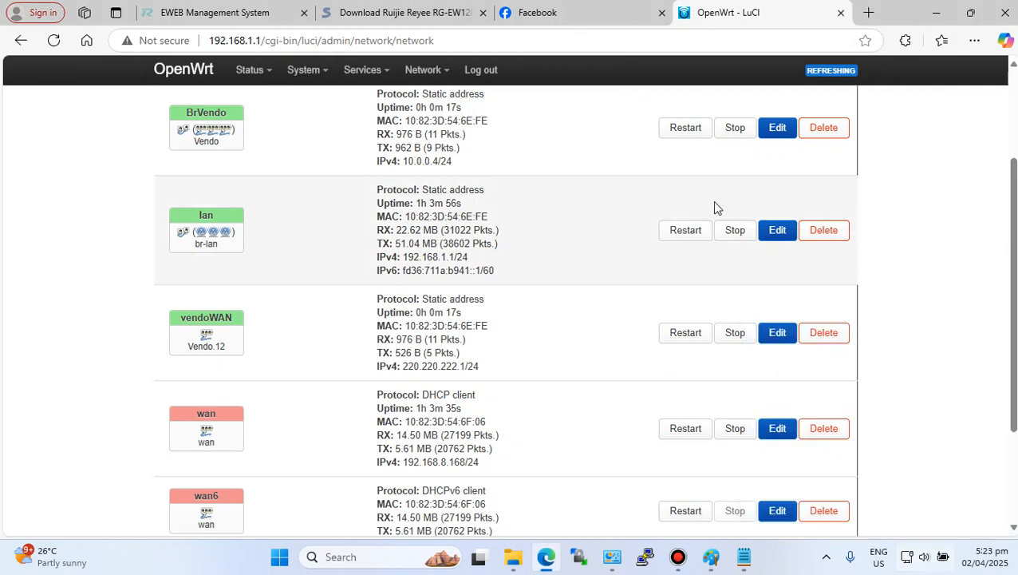
# - Open the 2.4 GHz OpenWrt wireless network for editing, set its ESSID to PisoWiFi and copy the name
pyautogui.click(159, 67)
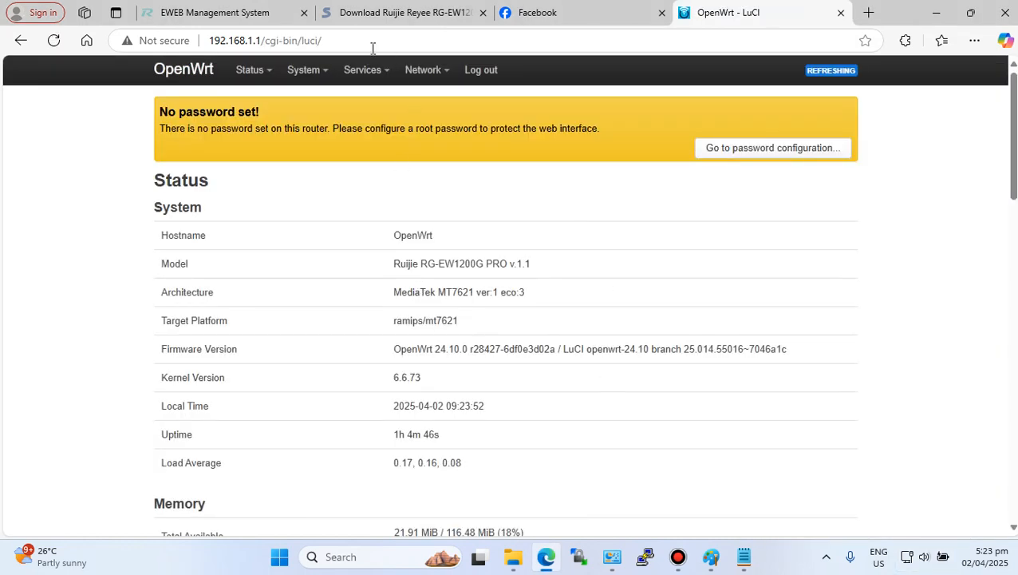
pyautogui.moveTo(434, 81)
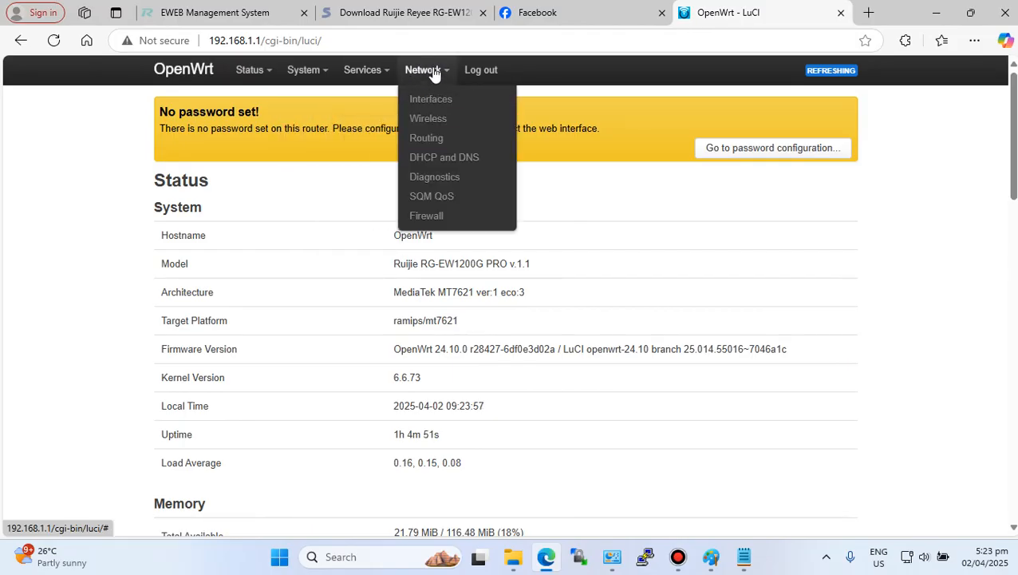
pyautogui.click(423, 118)
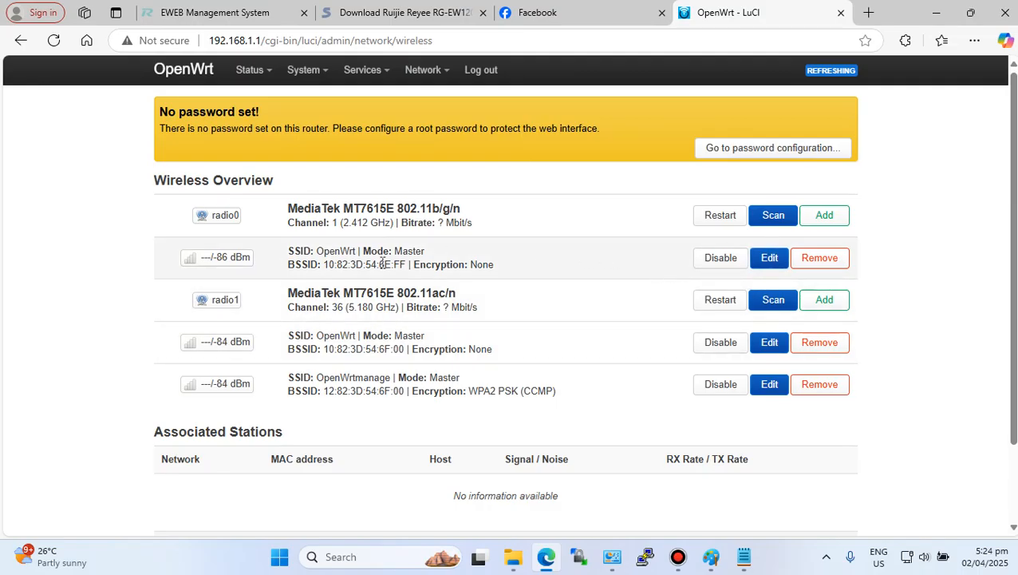
pyautogui.click(771, 258)
pyautogui.scroll(-5, 474, 386)
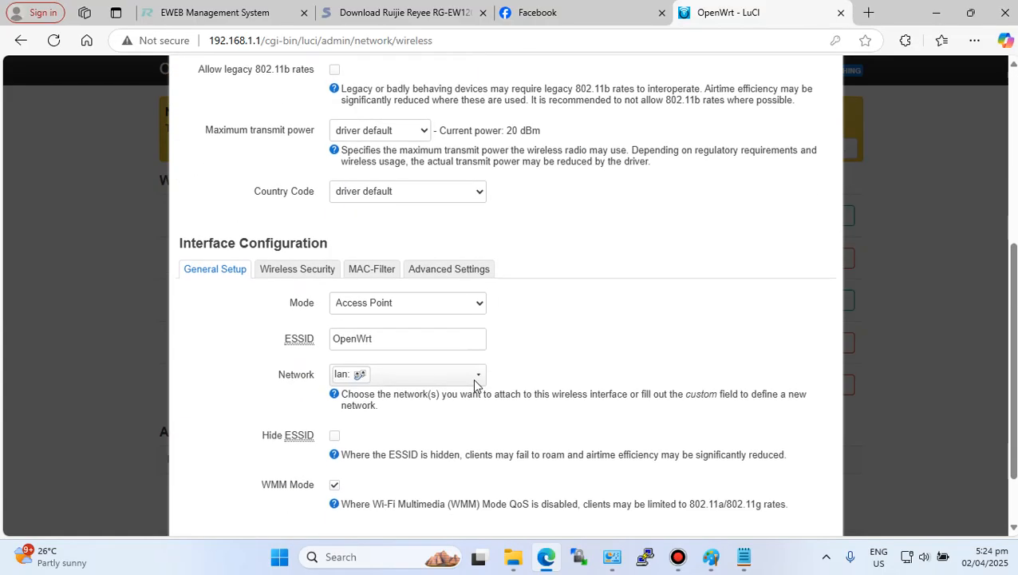
pyautogui.scroll(-2, 474, 386)
pyautogui.doubleClick(386, 258)
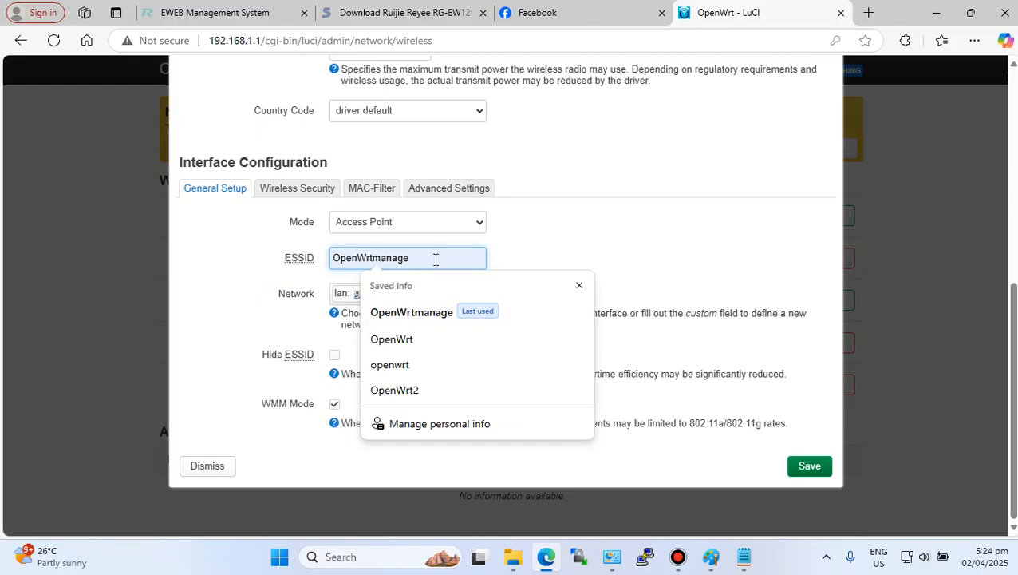
pyautogui.click(578, 286)
pyautogui.moveTo(427, 259); pyautogui.dragTo(324, 263)
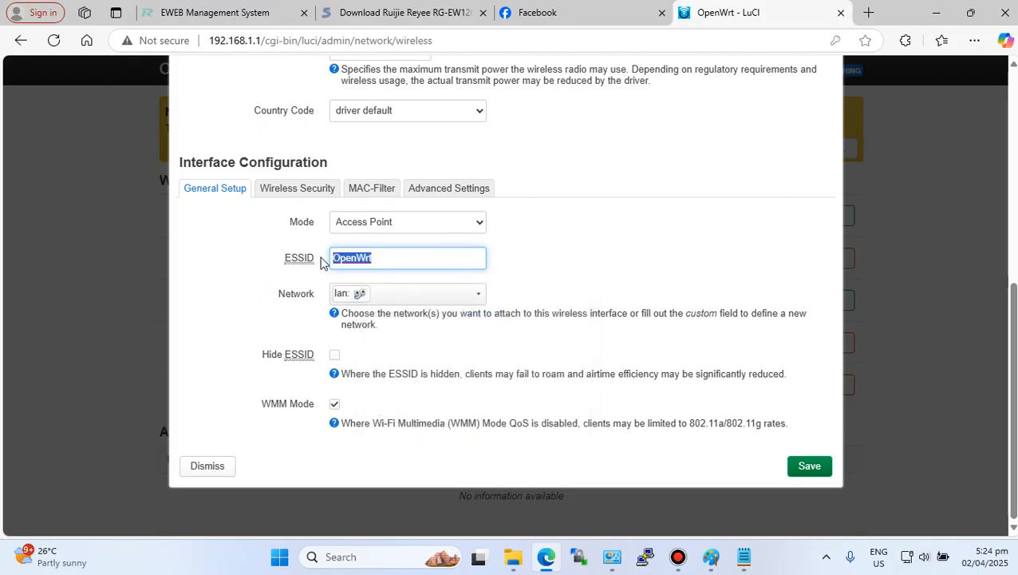
pyautogui.write('P')
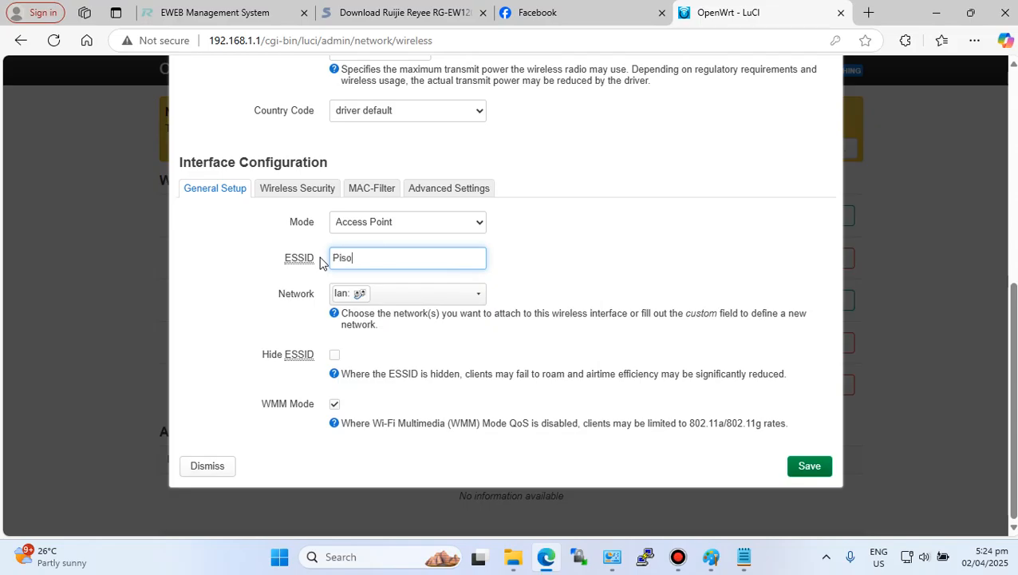
pyautogui.doubleClick(383, 262)
pyautogui.rightClick(387, 261)
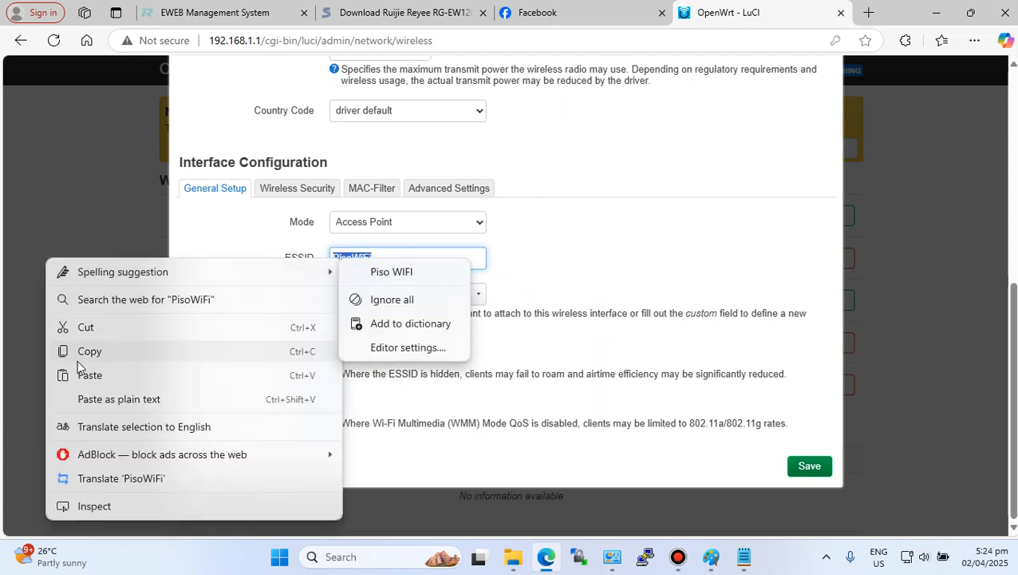
pyautogui.click(81, 353)
# - Attach the 2.4 GHz network to BrVendo instead of lan and save it
pyautogui.click(396, 297)
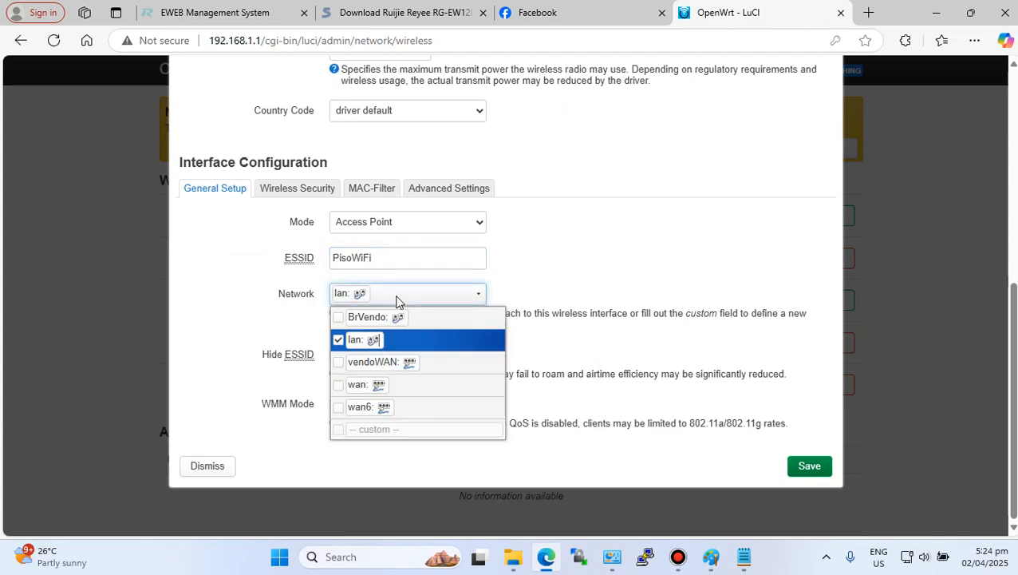
pyautogui.click(396, 297)
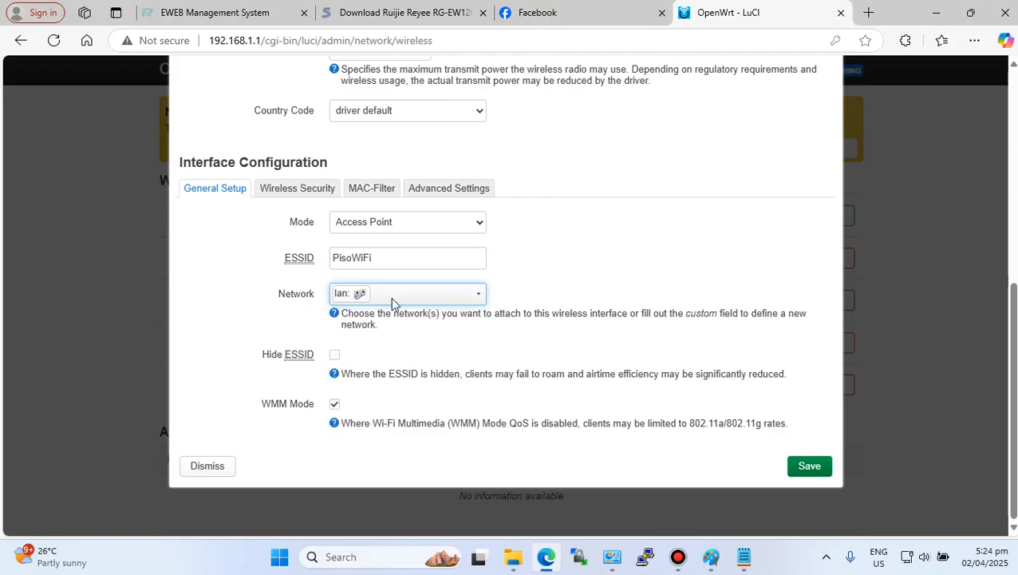
pyautogui.click(476, 294)
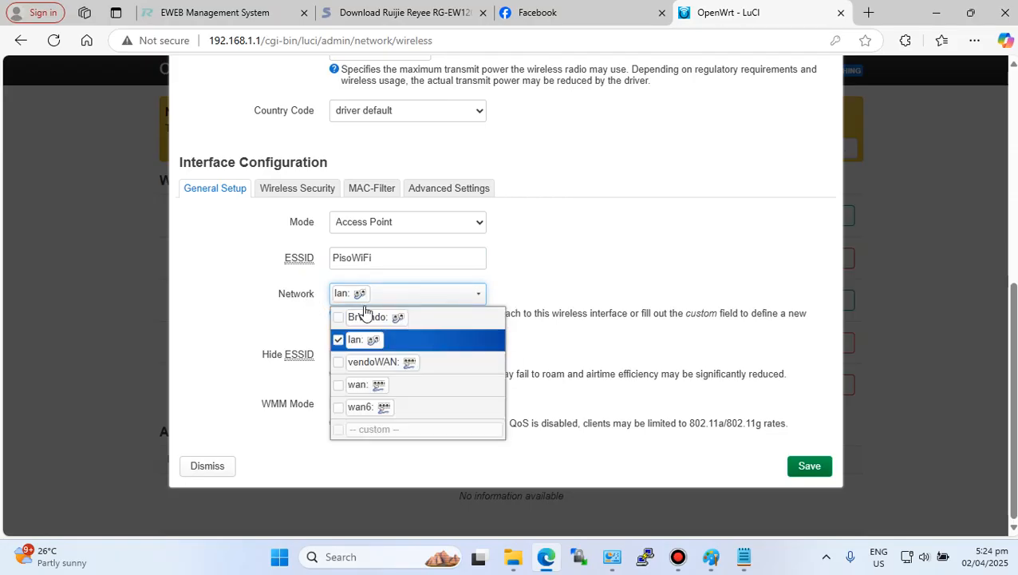
pyautogui.click(338, 317)
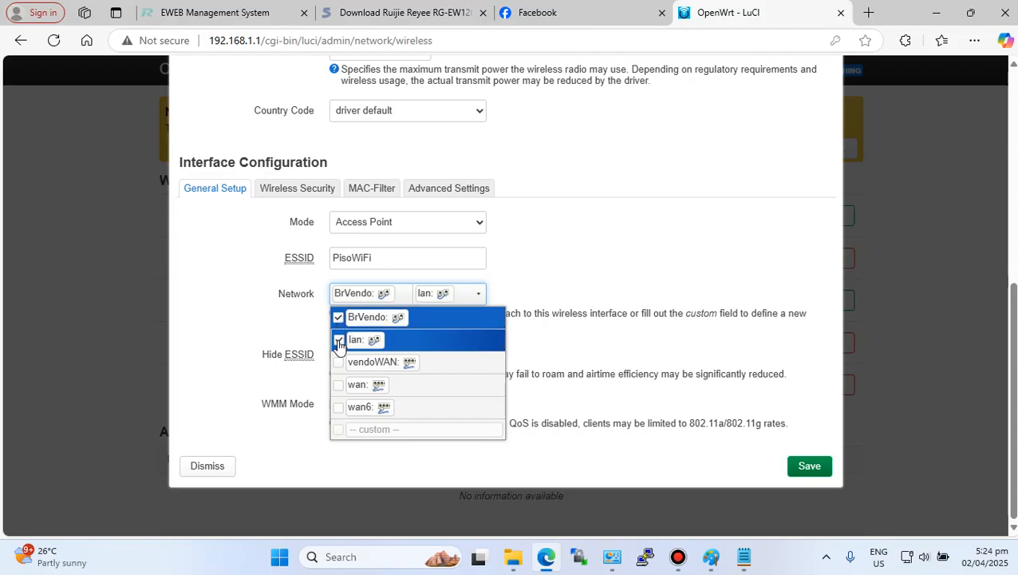
pyautogui.click(338, 339)
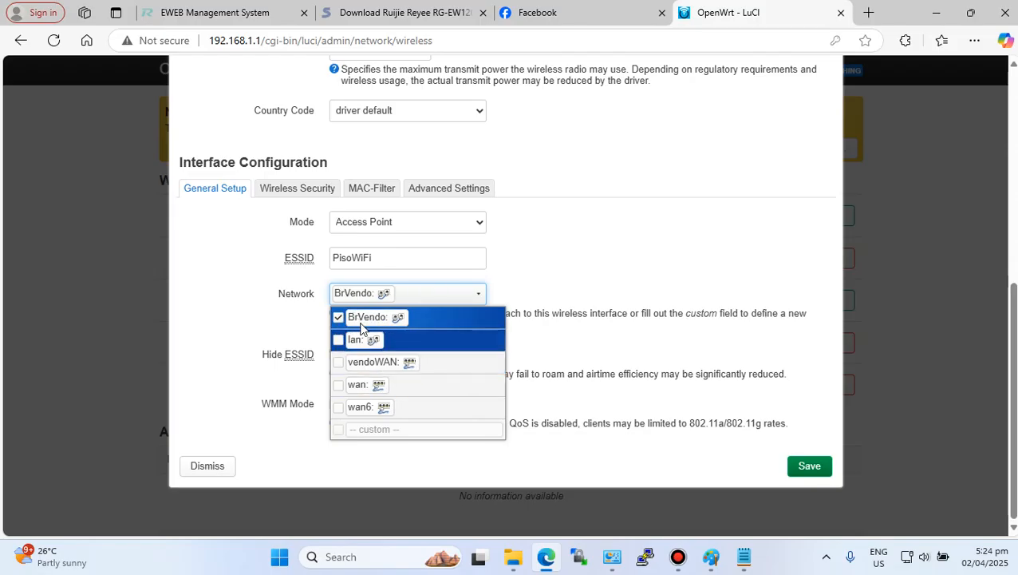
pyautogui.click(616, 264)
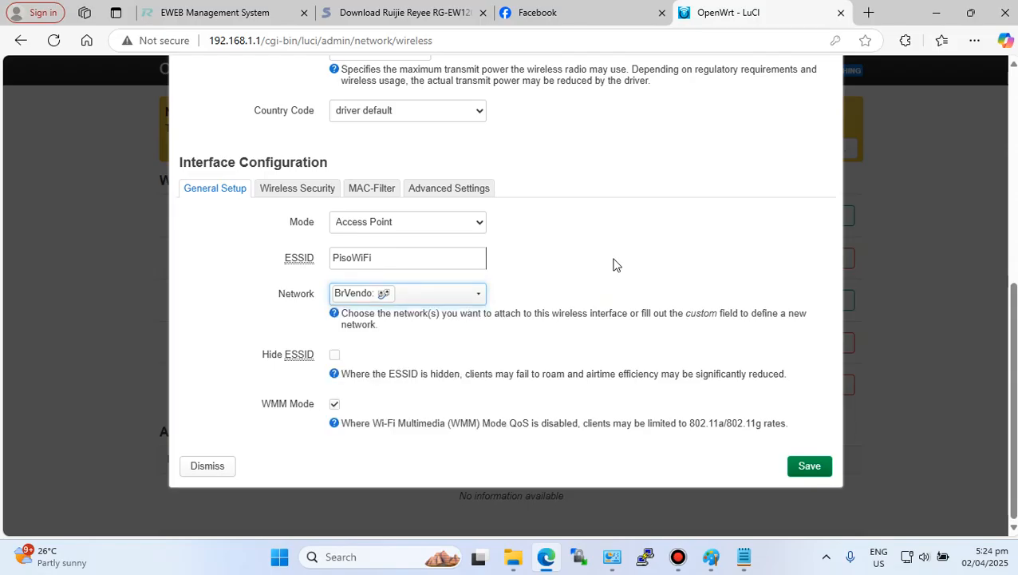
pyautogui.click(807, 472)
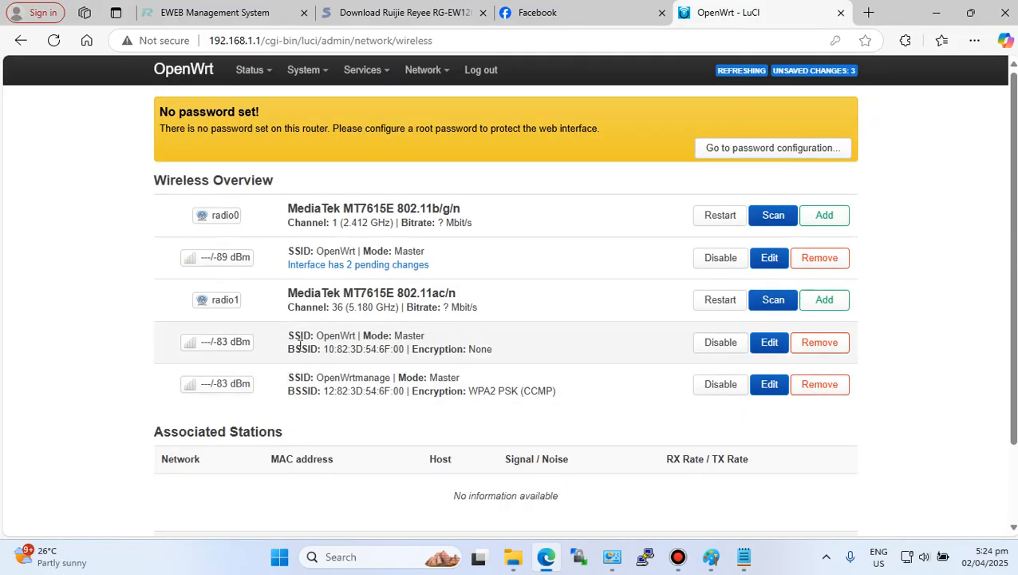
# - Edit the 5 GHz OpenWrt wireless network and paste PisoWiFi as its ESSID
pyautogui.click(768, 342)
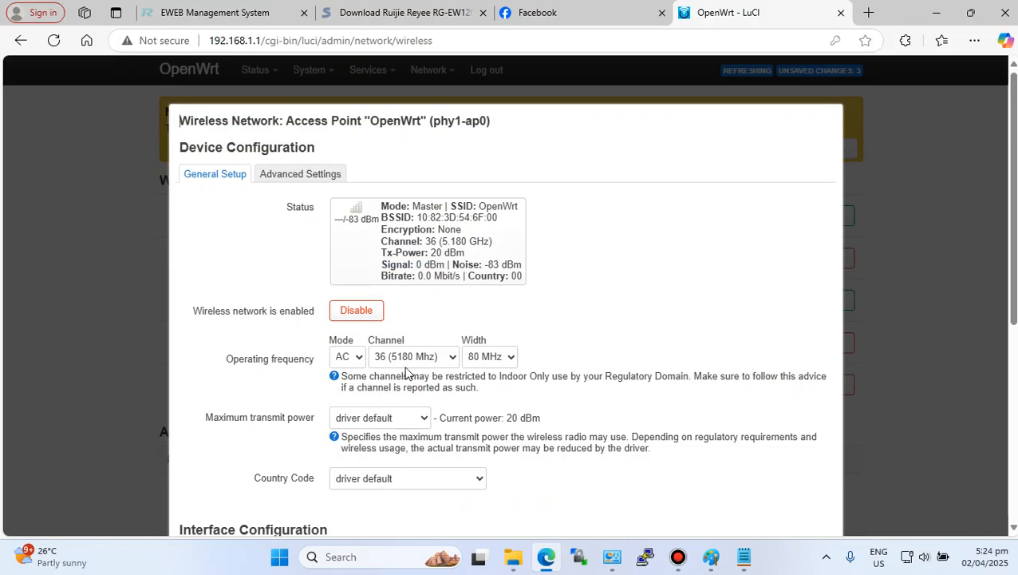
pyautogui.scroll(-5, 443, 368)
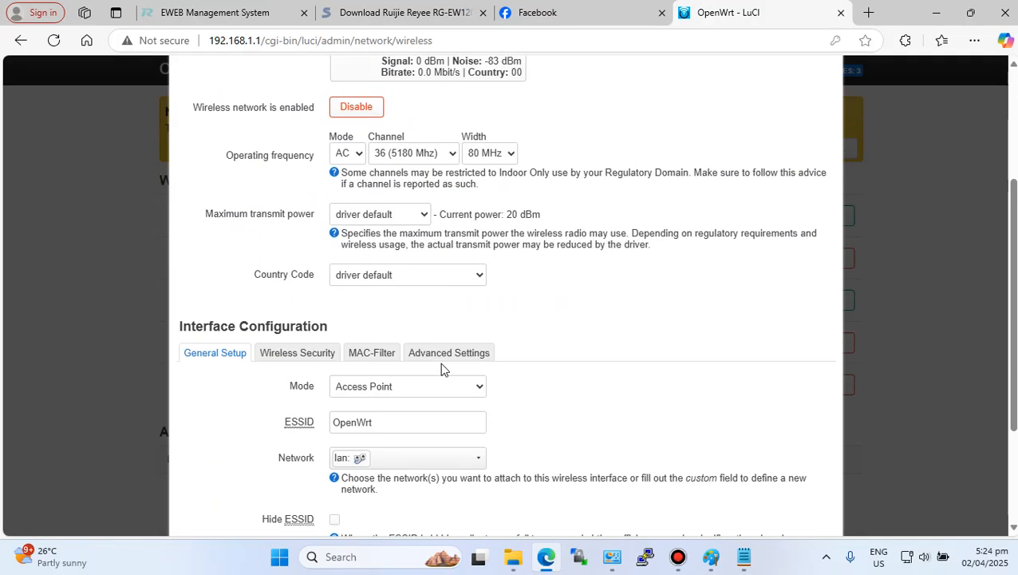
pyautogui.click(291, 258)
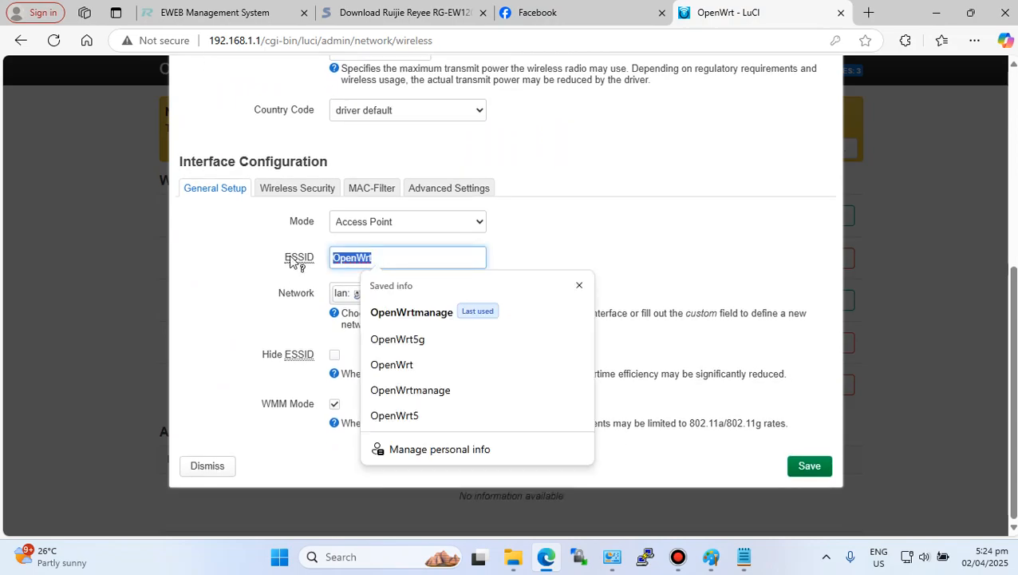
pyautogui.rightClick(341, 260)
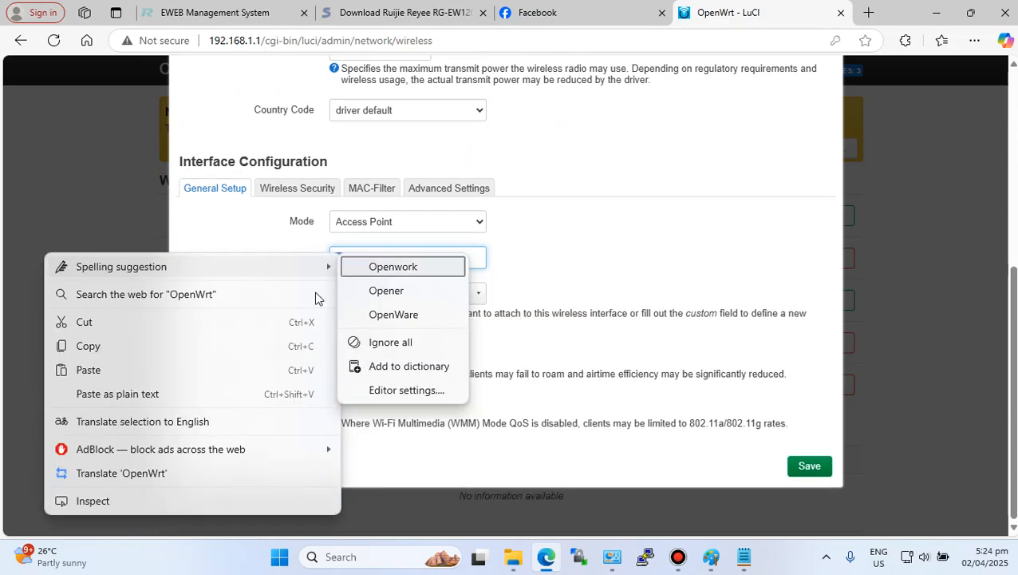
pyautogui.click(94, 368)
pyautogui.click(608, 227)
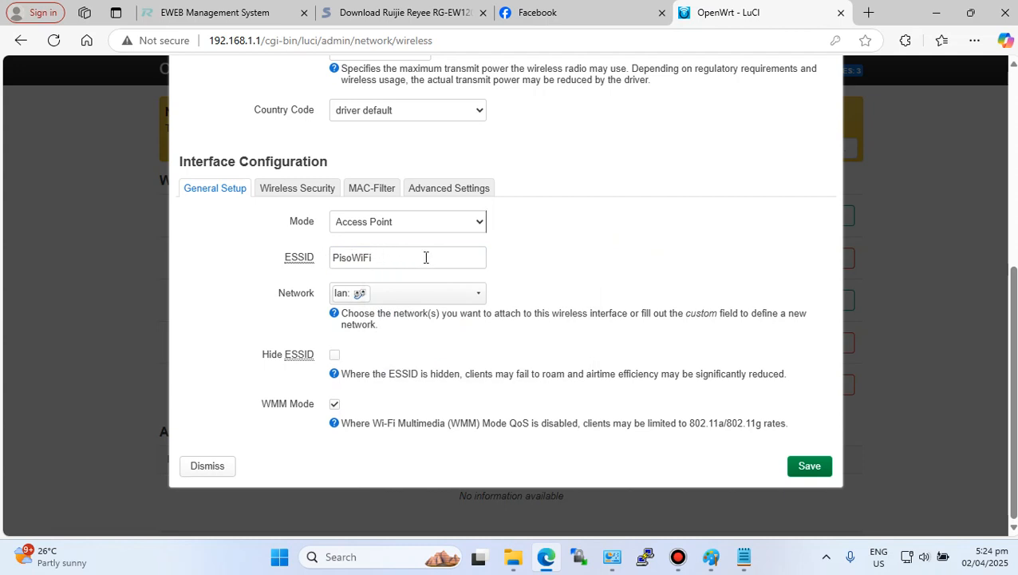
# - Attach the 5 GHz network to BrVendo instead of lan and save it
pyautogui.click(482, 296)
pyautogui.click(337, 317)
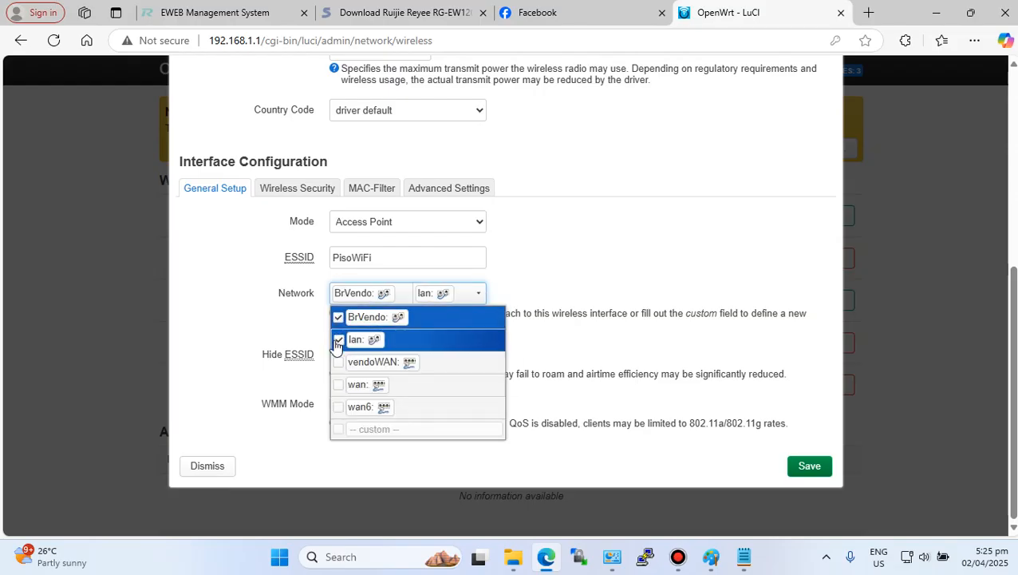
pyautogui.click(339, 341)
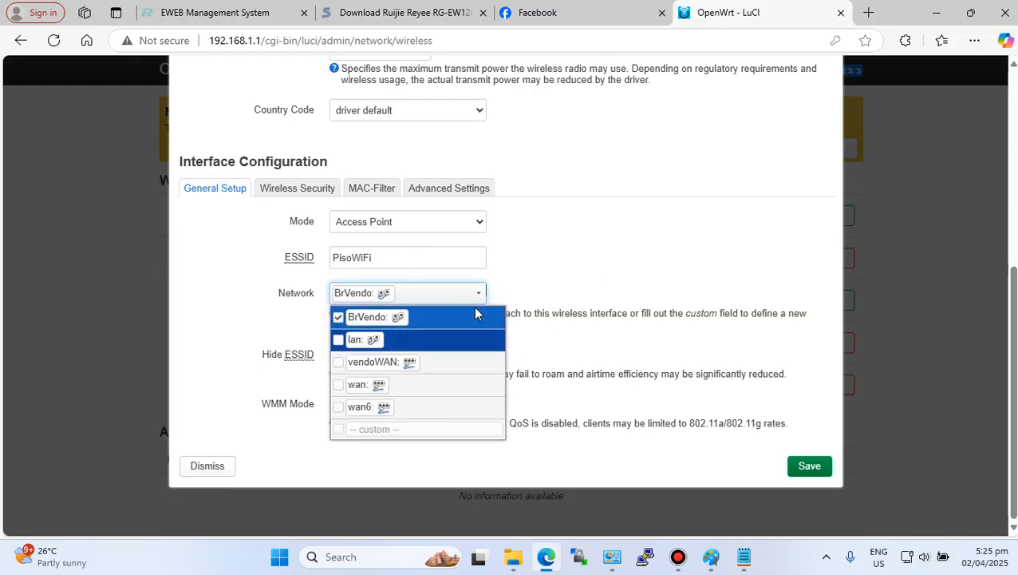
pyautogui.click(584, 288)
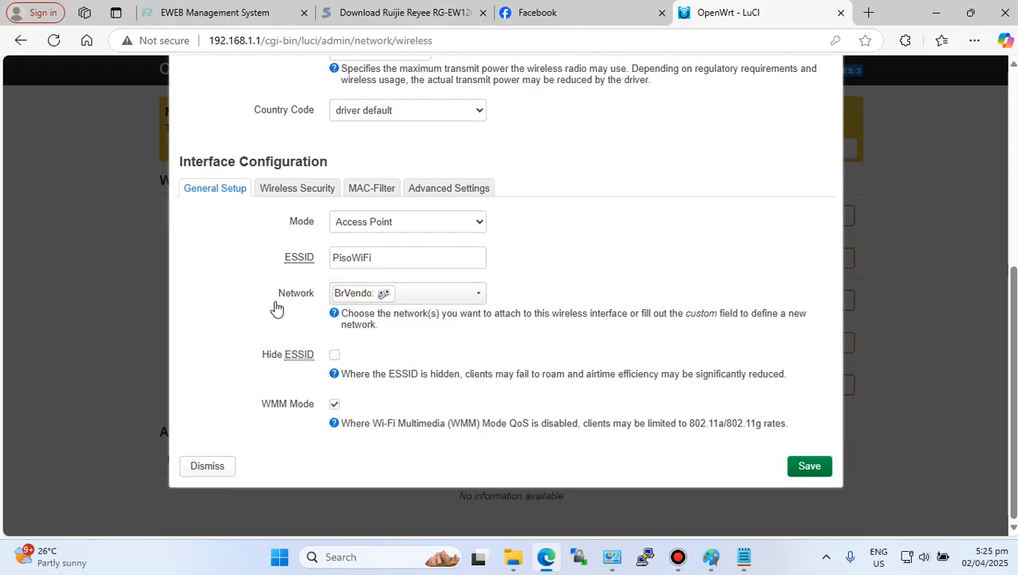
pyautogui.click(809, 466)
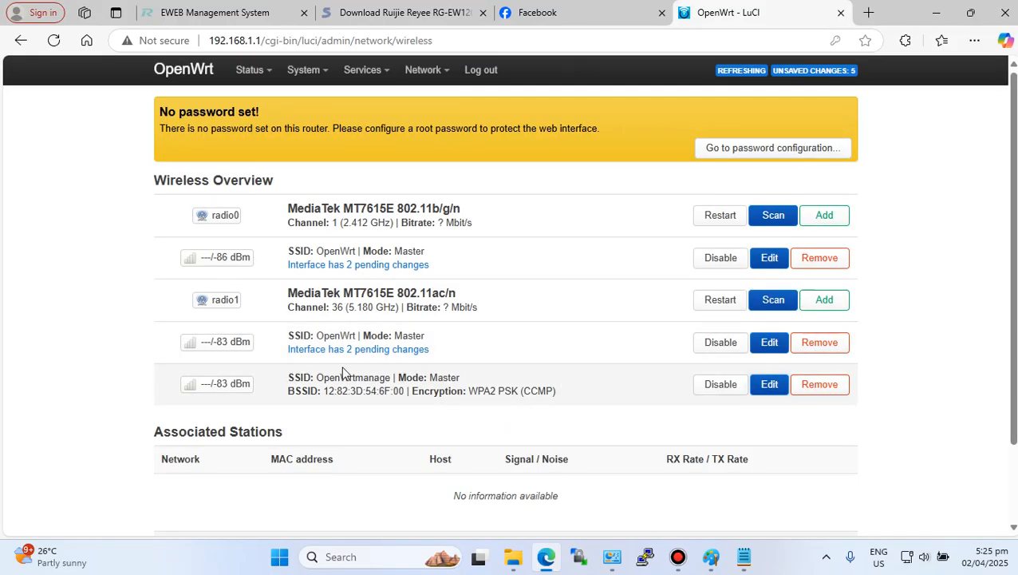
pyautogui.moveTo(318, 375); pyautogui.dragTo(399, 377)
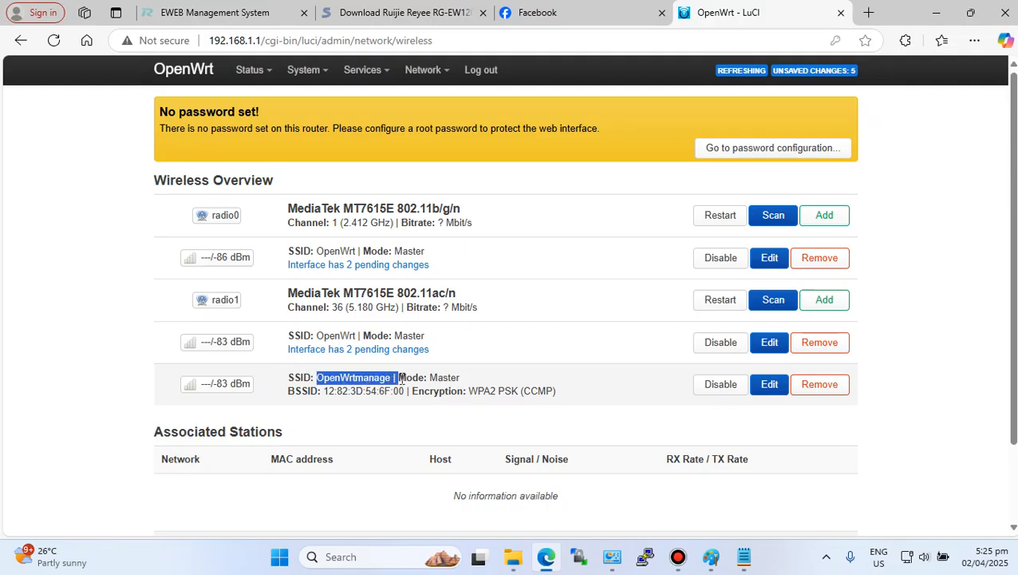
pyautogui.click(555, 375)
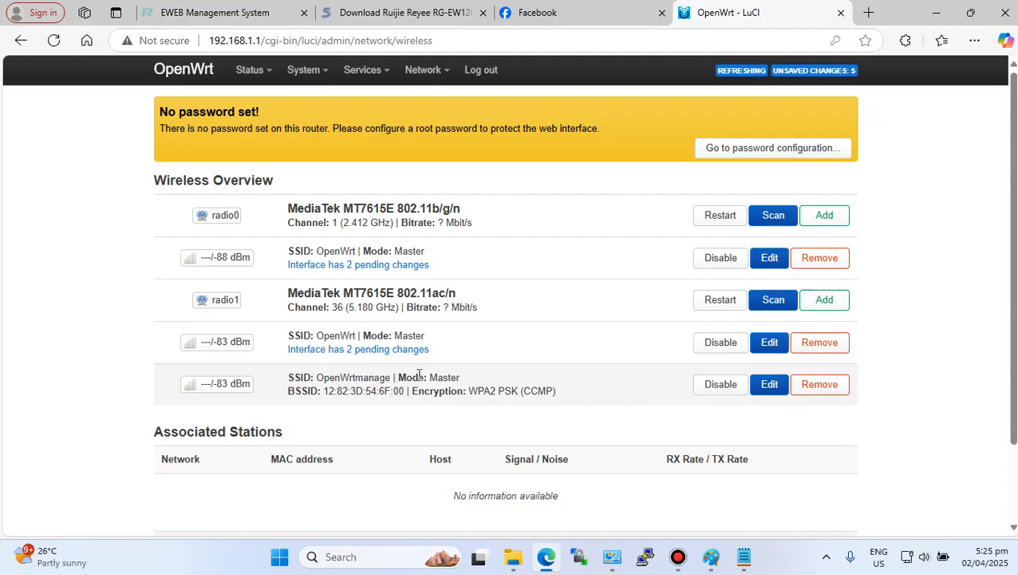
pyautogui.moveTo(392, 377); pyautogui.dragTo(316, 378)
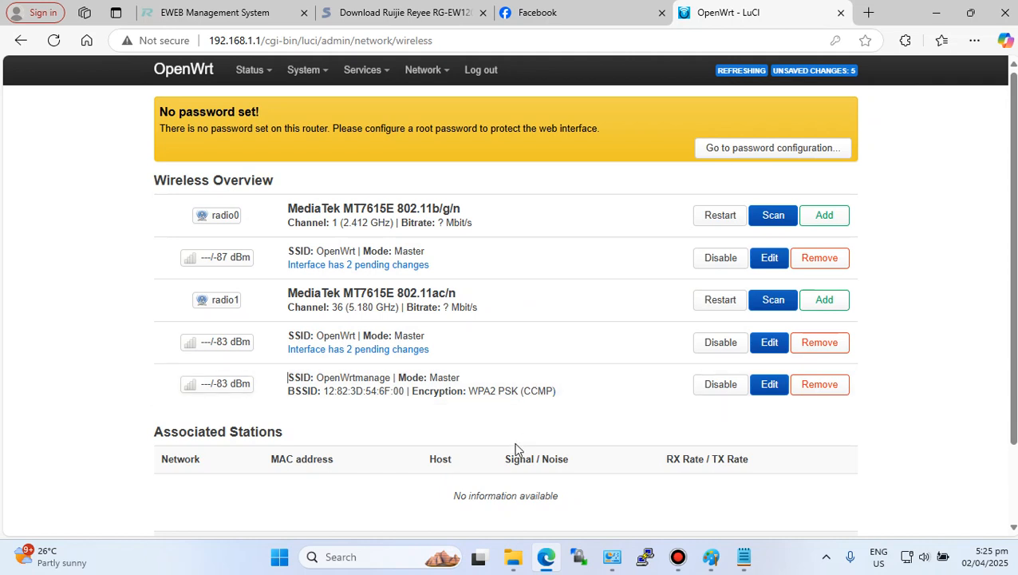
# - Apply the pending wireless changes unchecked
pyautogui.scroll(-2, 649, 437)
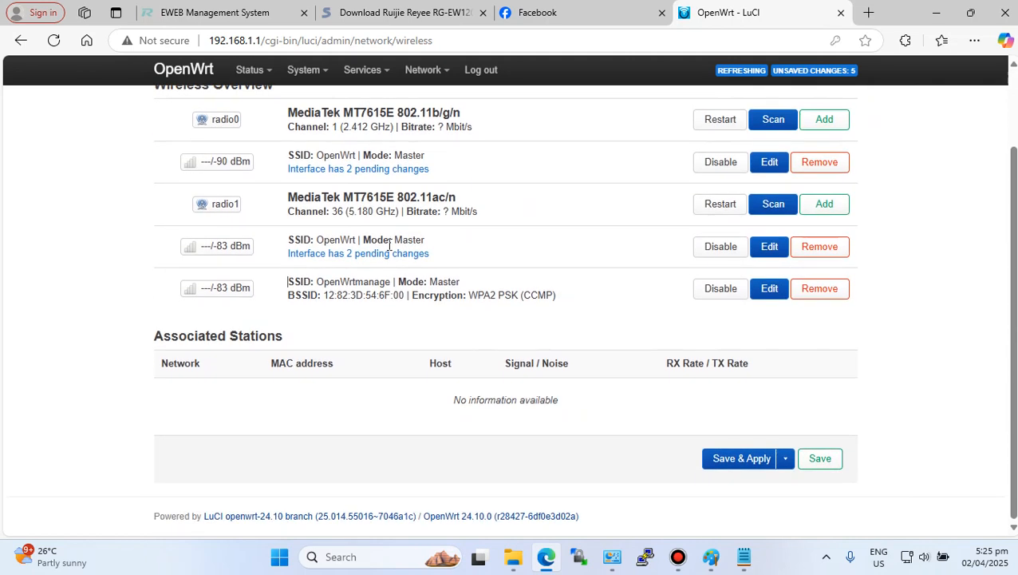
pyautogui.click(785, 458)
pyautogui.click(766, 501)
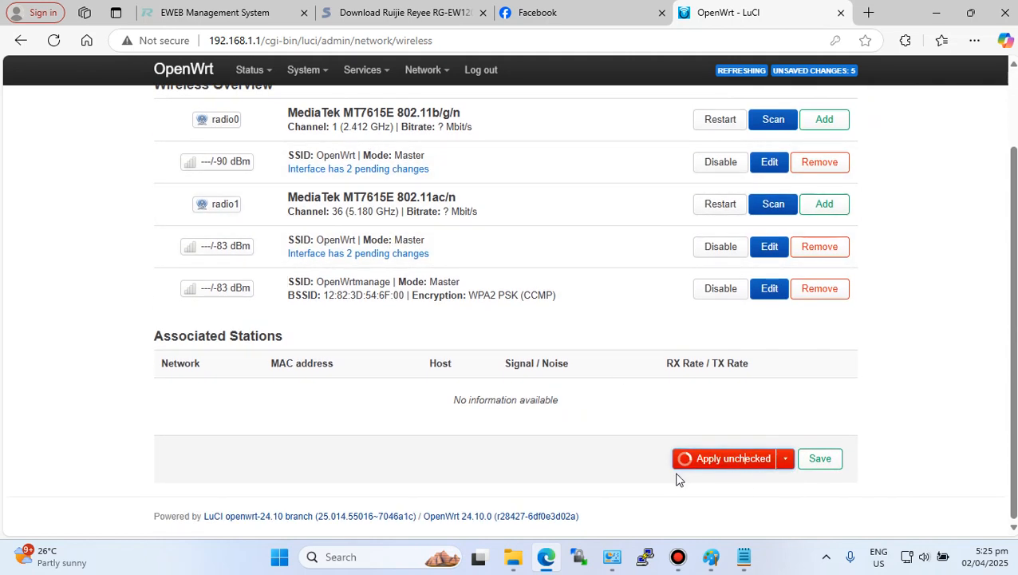
pyautogui.click(741, 464)
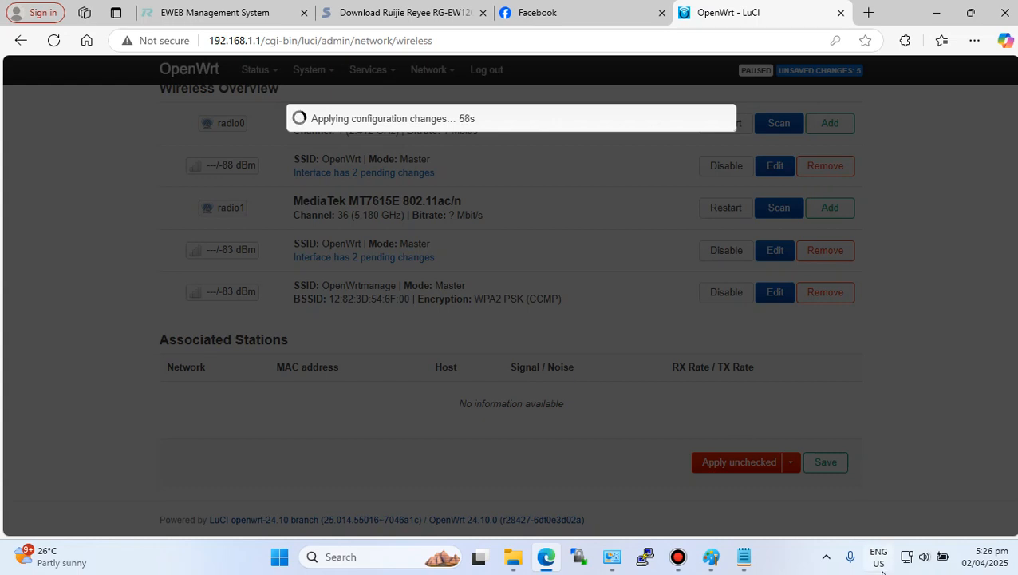
# - Try to reload the router's web interface and reach it at 192.168.1.1
pyautogui.moveTo(910, 556)
pyautogui.click(53, 40)
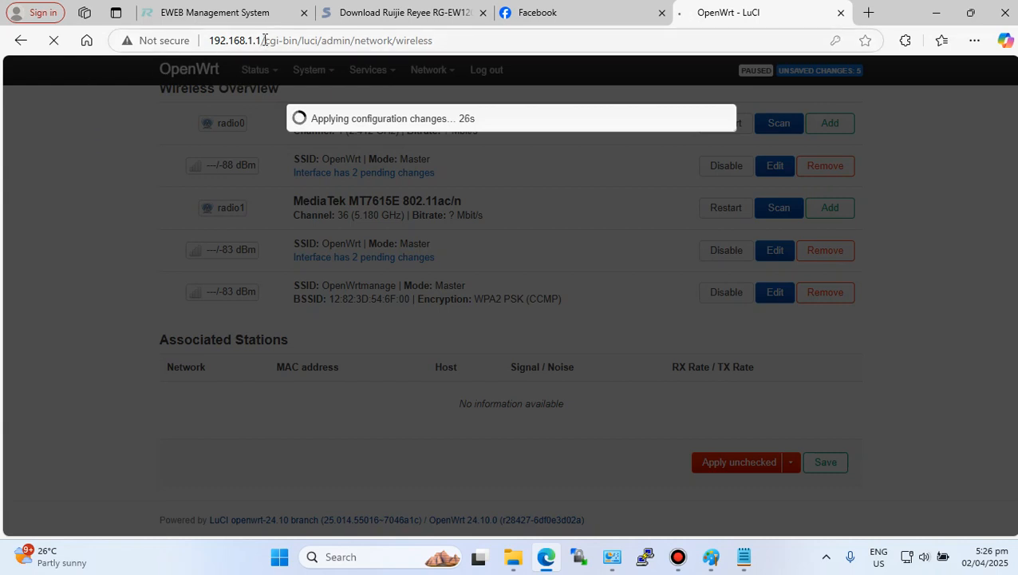
pyautogui.moveTo(264, 40); pyautogui.dragTo(522, 50)
pyautogui.press('BackSpace')
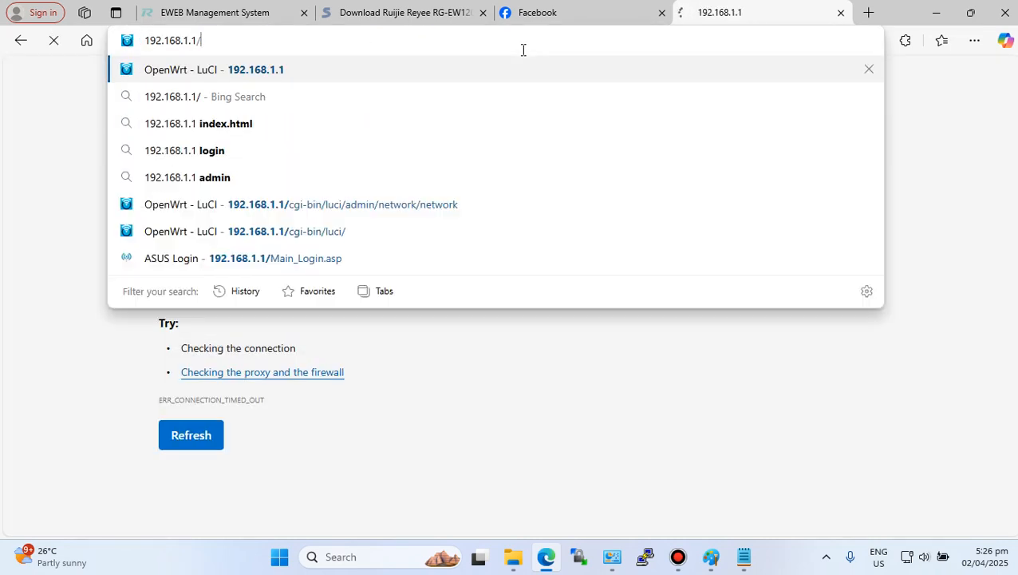
pyautogui.press('Return')
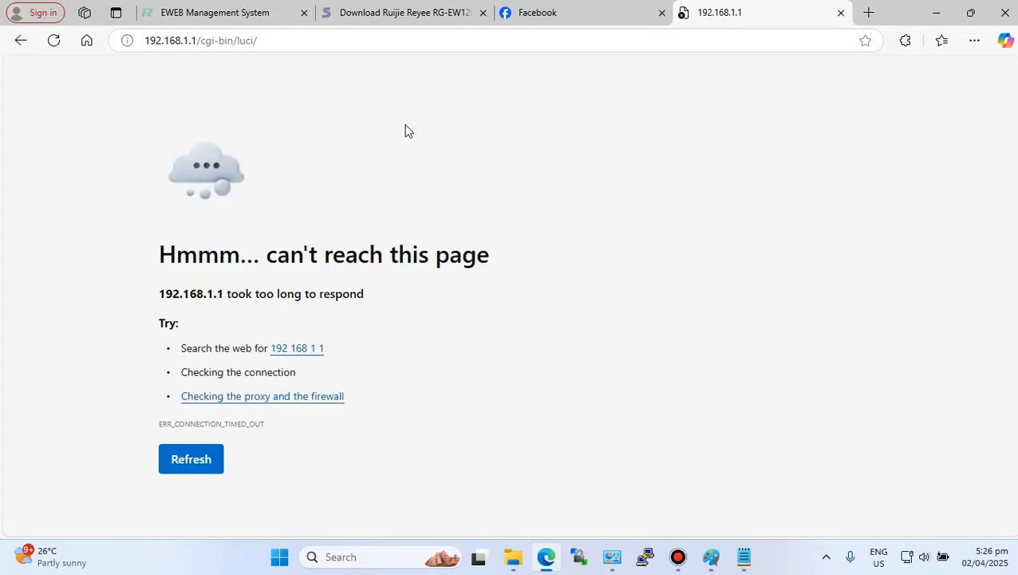
# - Open the router's interface at 220.220.222.1 instead of 192.168.1.1
pyautogui.moveTo(199, 40); pyautogui.dragTo(286, 36)
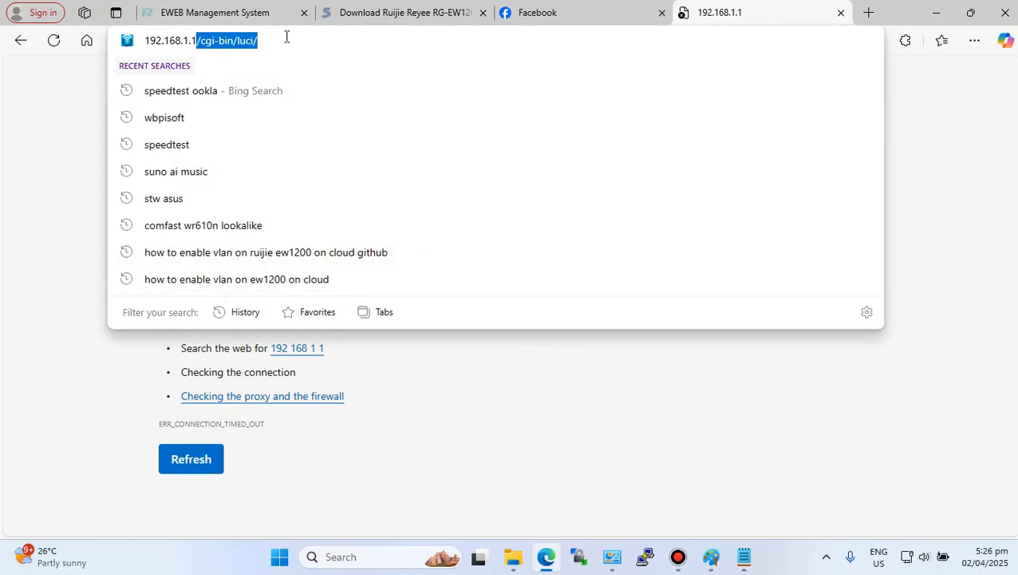
pyautogui.press('BackSpace')
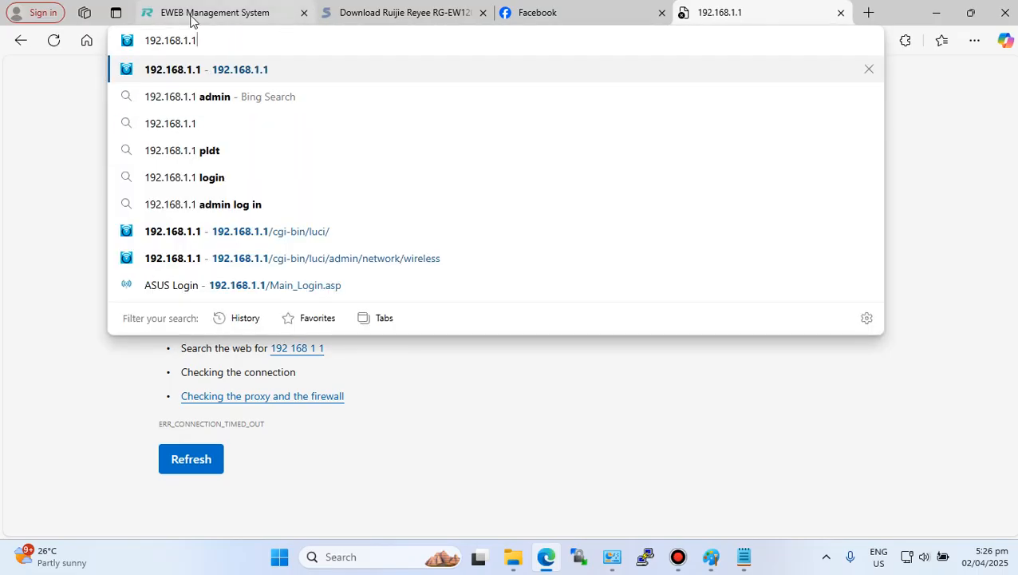
pyautogui.moveTo(198, 40); pyautogui.dragTo(125, 41)
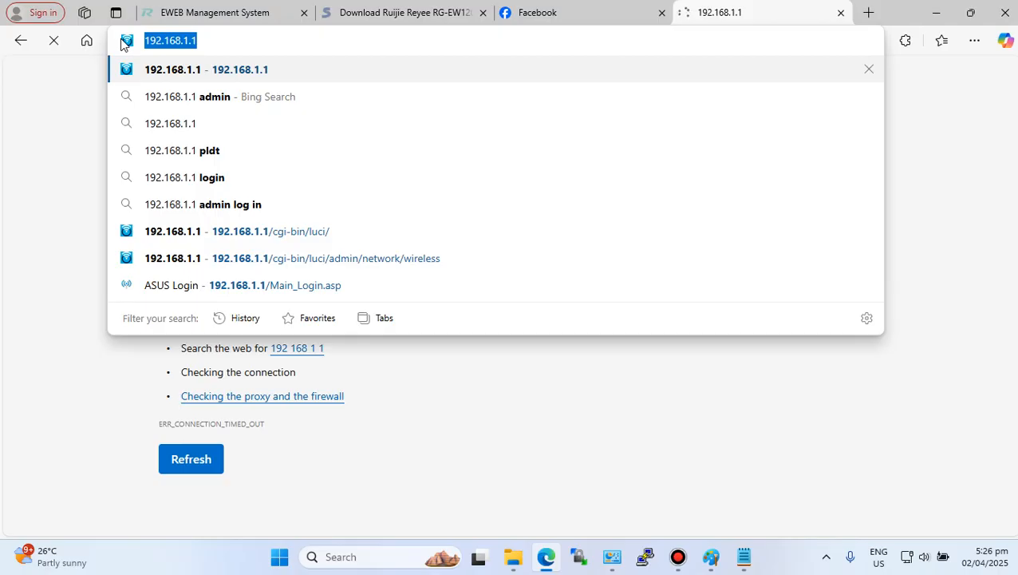
pyautogui.write('220.220.222')
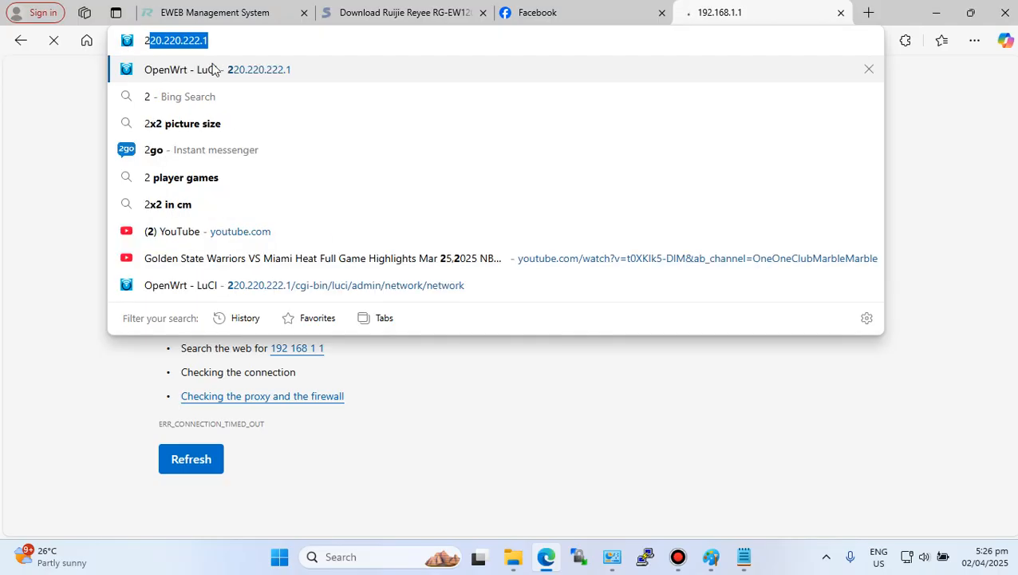
pyautogui.click(233, 71)
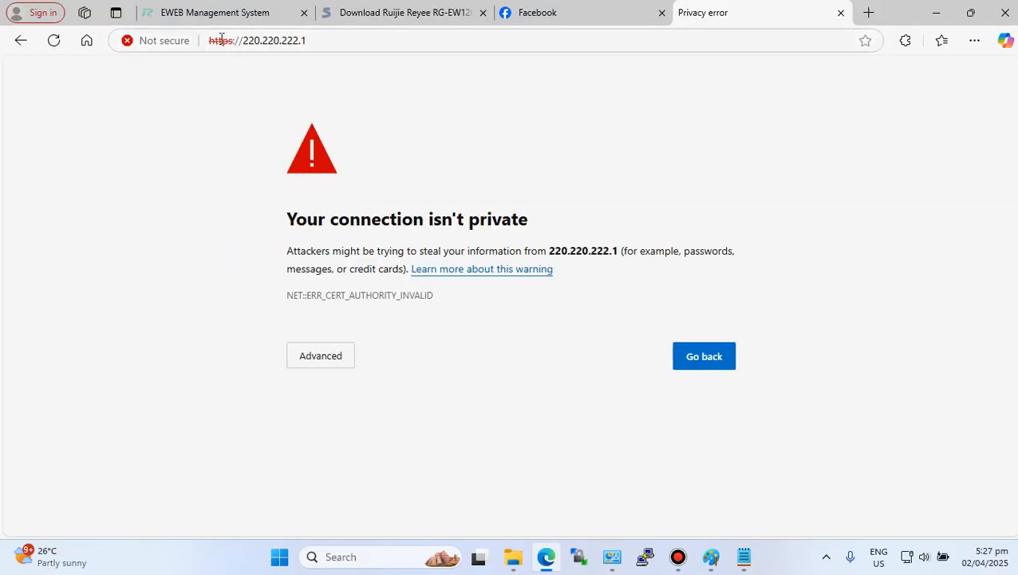
# - Proceed past the certificate warning to continue to 220.220.222.1
pyautogui.moveTo(243, 41); pyautogui.dragTo(332, 32)
pyautogui.click(322, 46)
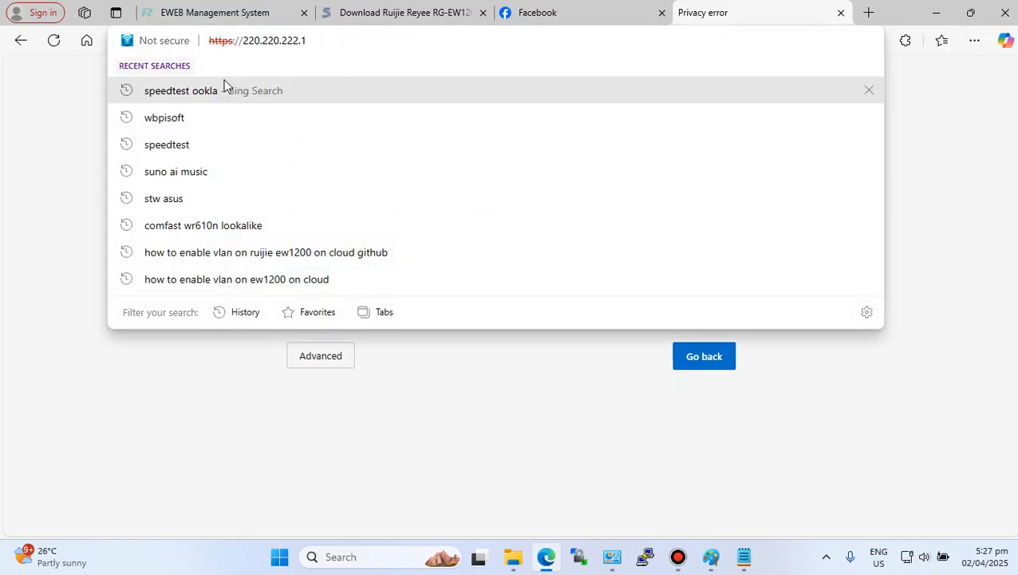
pyautogui.click(58, 114)
pyautogui.click(315, 364)
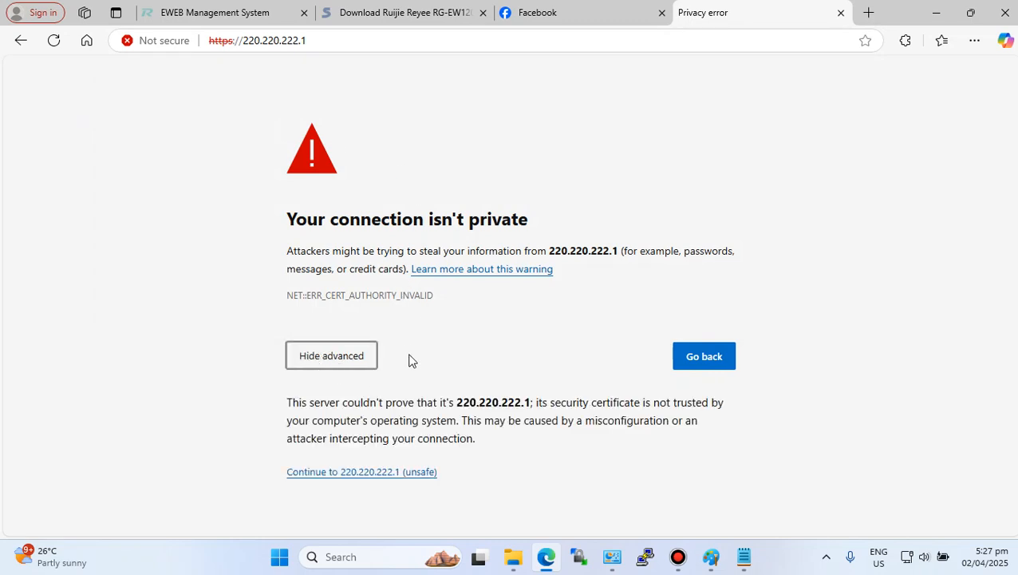
pyautogui.click(366, 473)
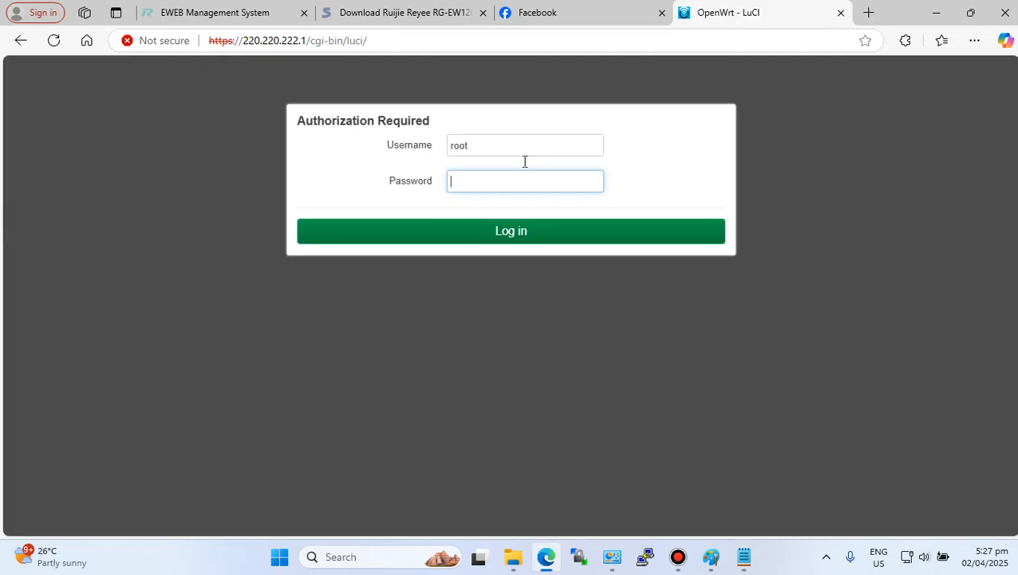
# - Log in to LuCI as root and open the network interfaces page
pyautogui.click(493, 233)
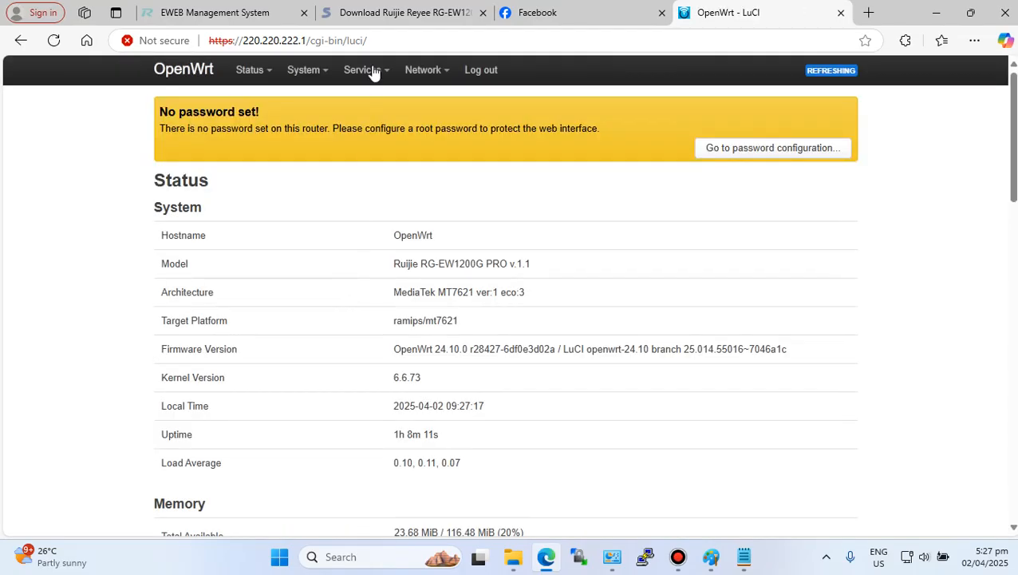
pyautogui.moveTo(423, 72)
pyautogui.click(429, 103)
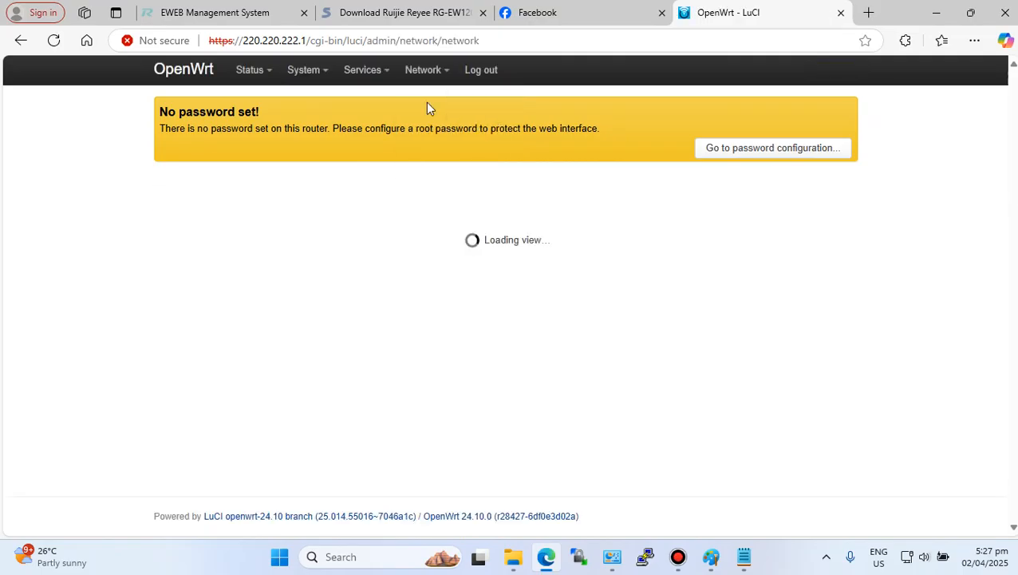
# - Review the interfaces list, including the vendoWAN and lan interfaces' addresses
pyautogui.scroll(-3, 247, 402)
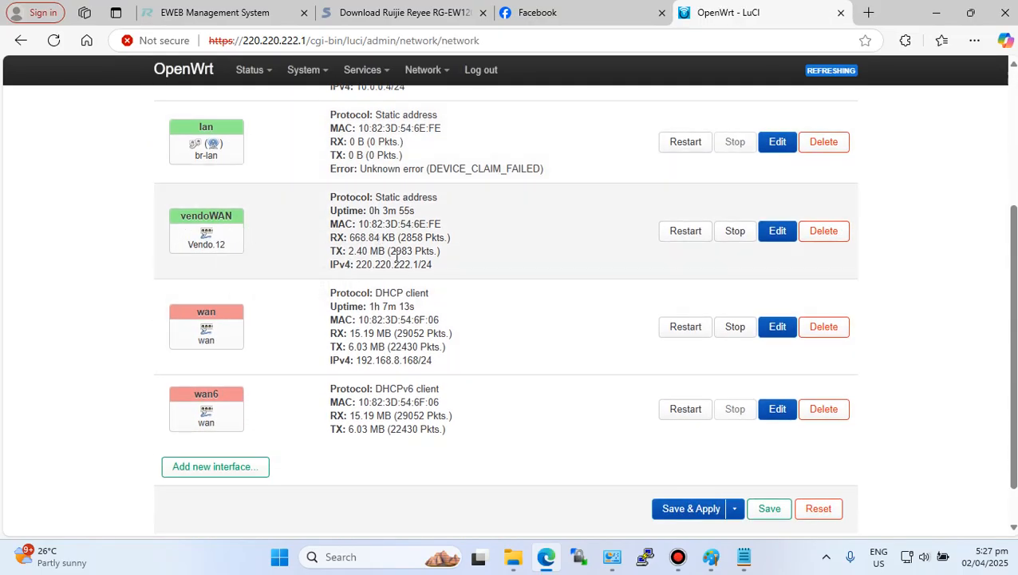
pyautogui.moveTo(356, 264); pyautogui.dragTo(424, 264)
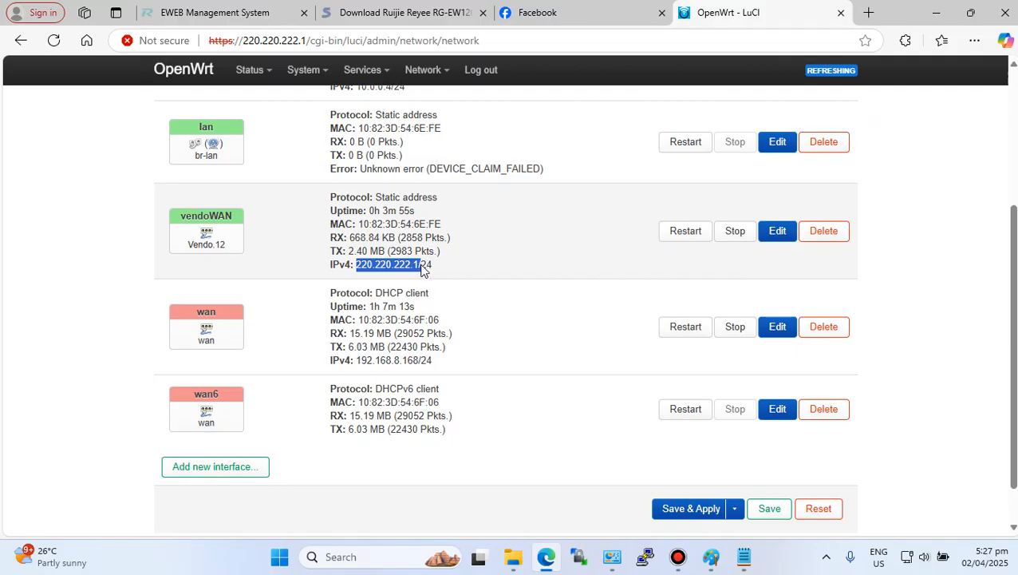
pyautogui.scroll(3, 256, 255)
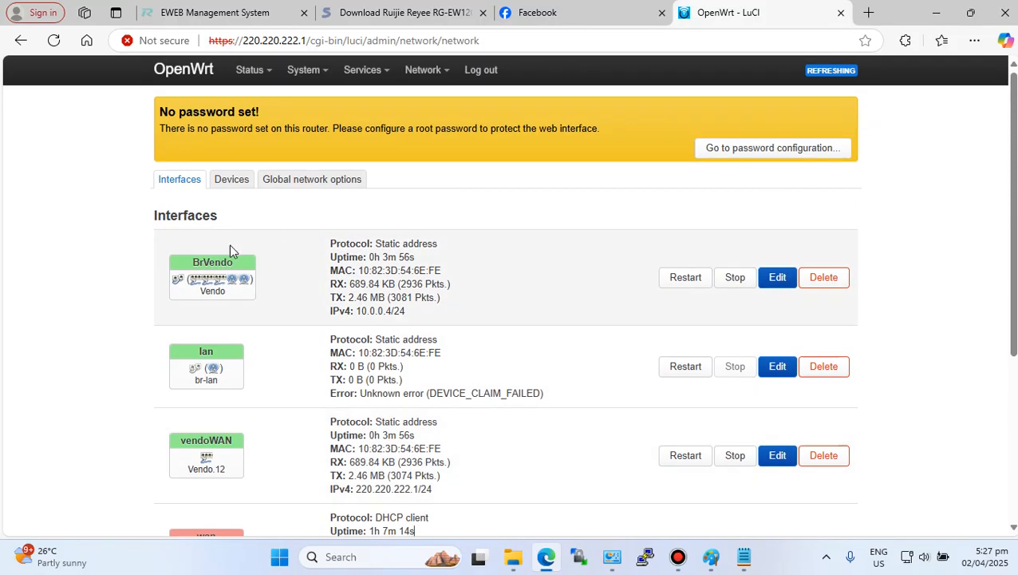
pyautogui.scroll(-5, 242, 369)
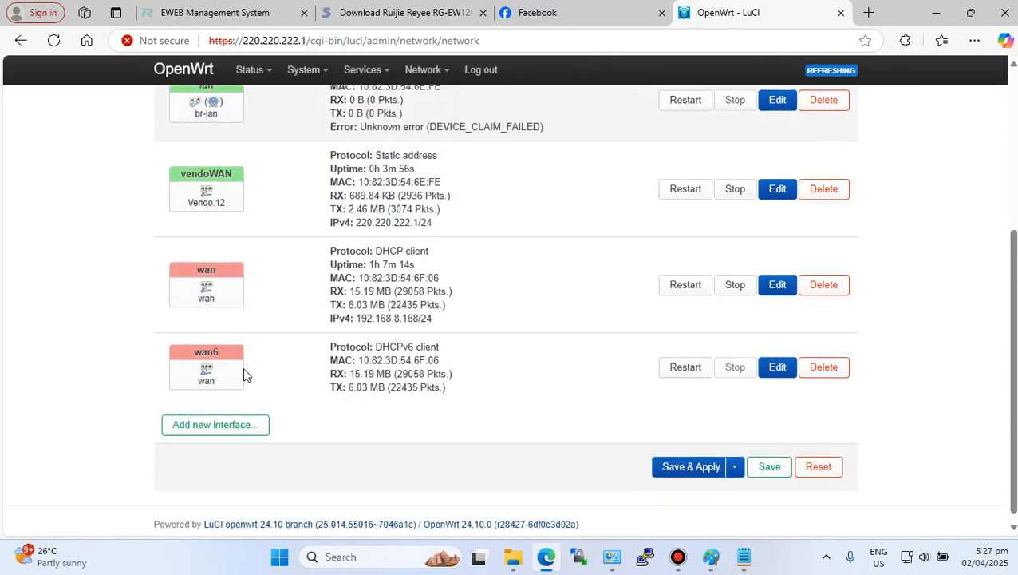
pyautogui.scroll(2, 242, 368)
pyautogui.scroll(1, 245, 373)
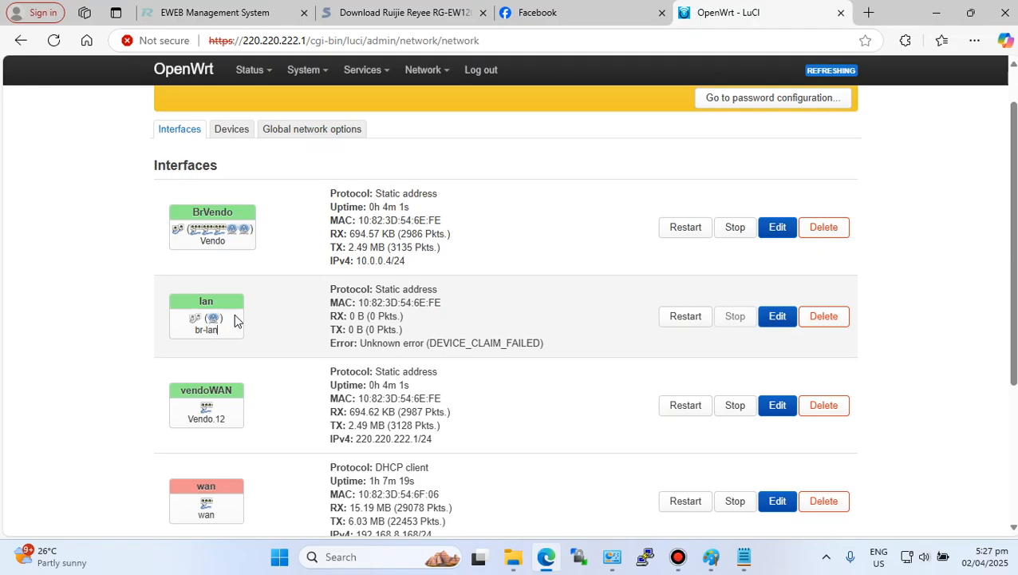
pyautogui.moveTo(180, 318); pyautogui.dragTo(152, 316)
pyautogui.click(273, 317)
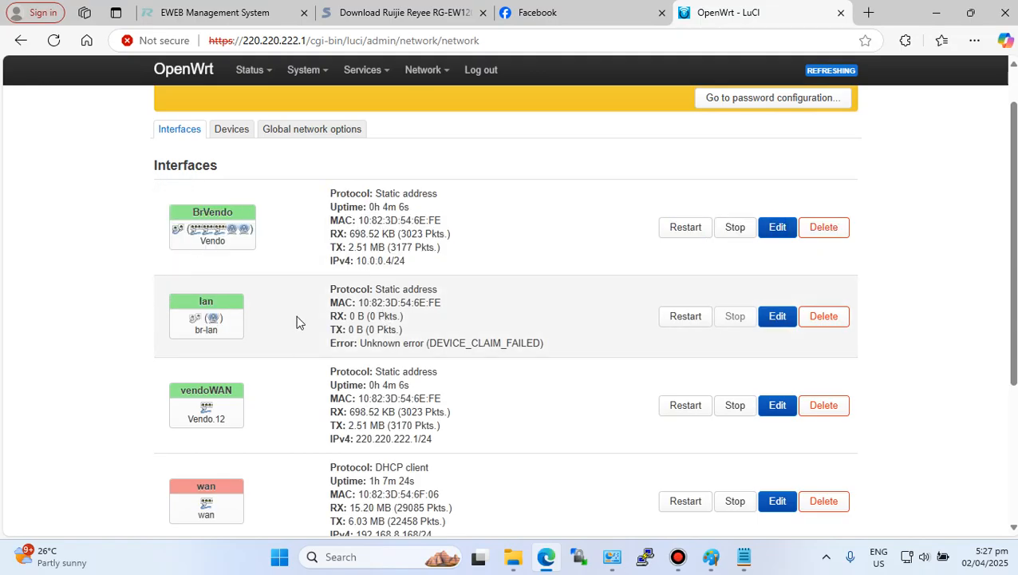
# - Edit the lan interface and set its IPv4 address to 192.168.131.1
pyautogui.click(778, 318)
pyautogui.scroll(-2, 415, 351)
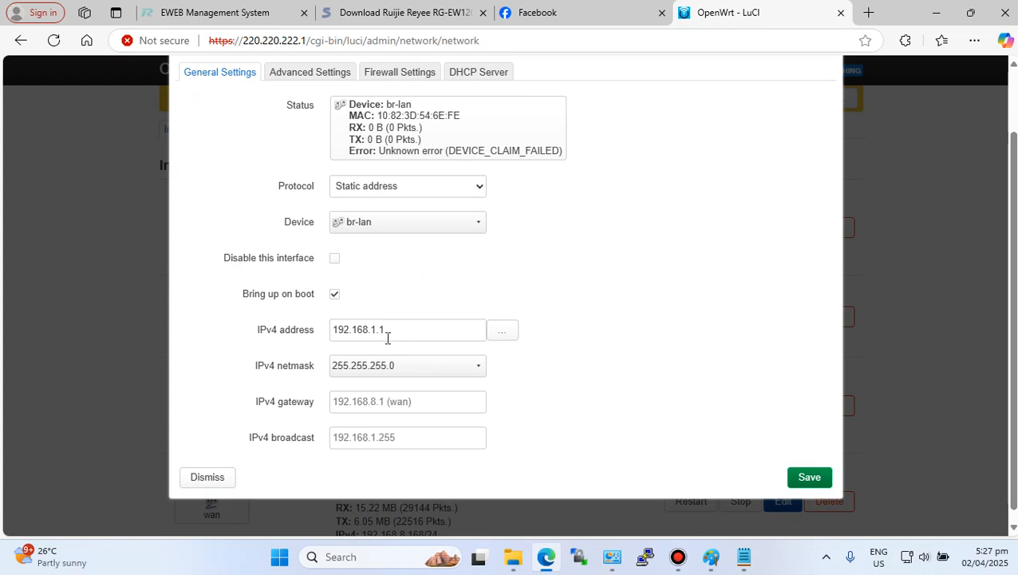
pyautogui.click(375, 329)
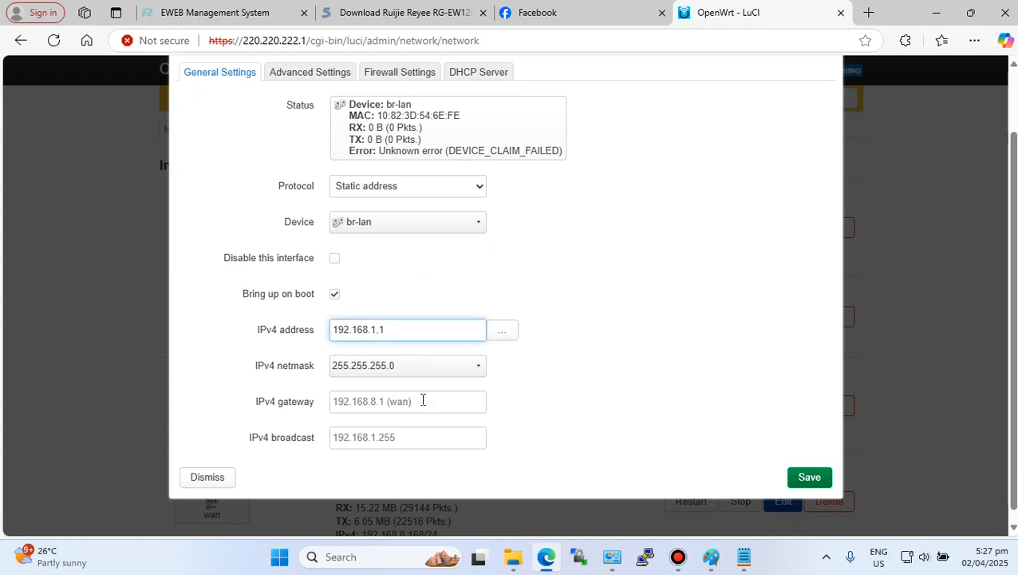
pyautogui.write('31')
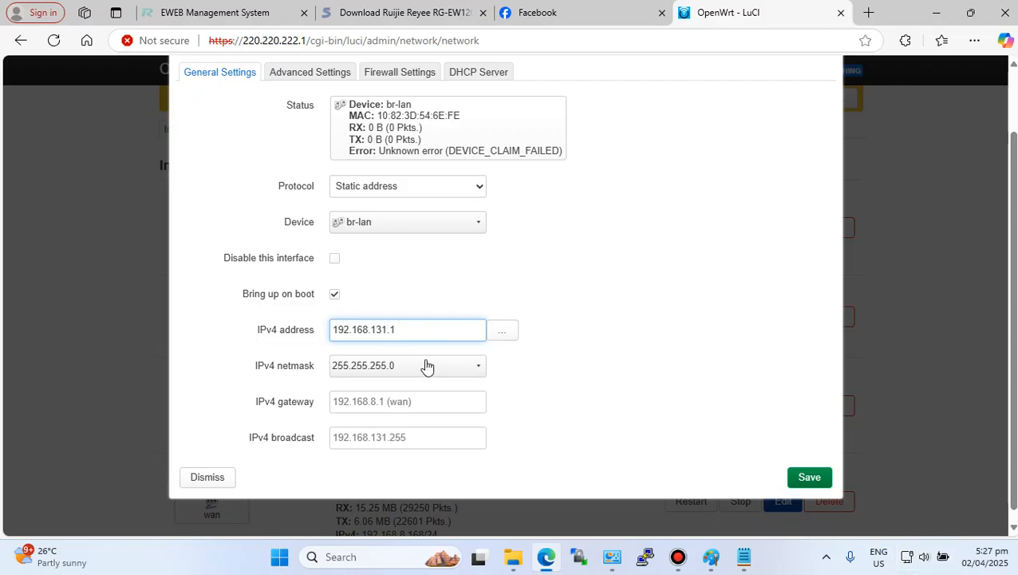
pyautogui.moveTo(401, 329); pyautogui.dragTo(330, 331)
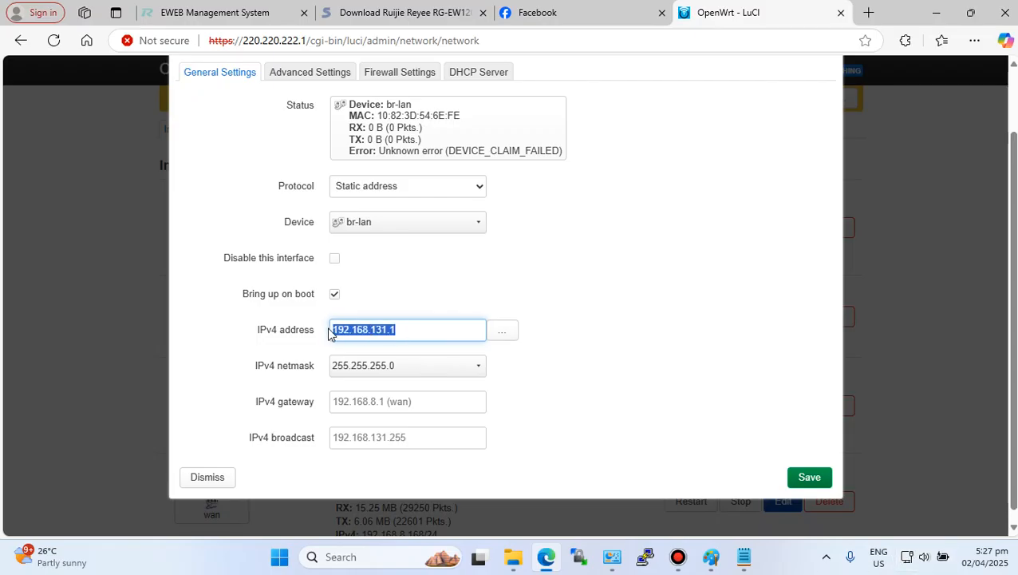
pyautogui.click(408, 329)
pyautogui.doubleClick(407, 328)
pyautogui.click(415, 328)
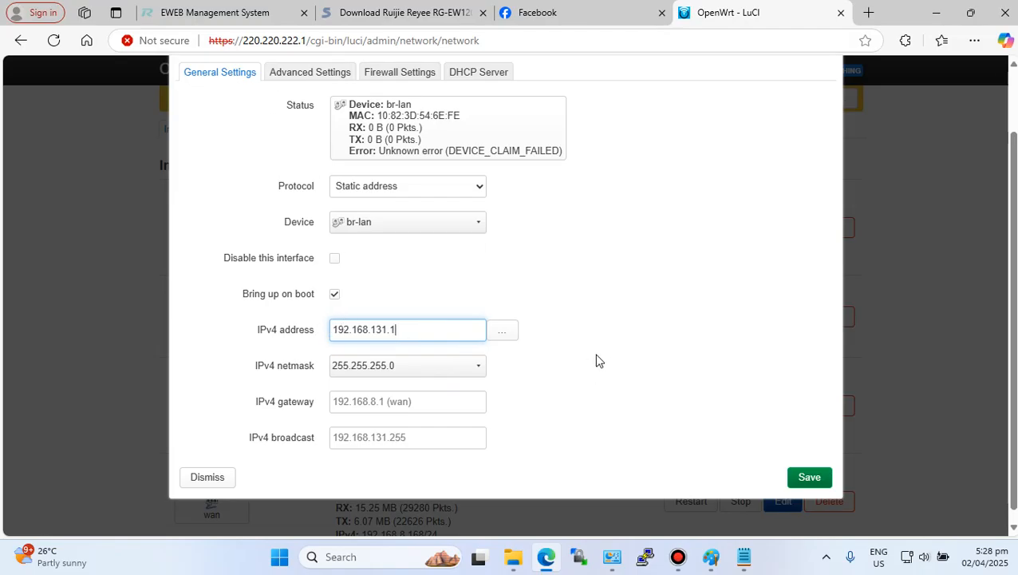
# - Turn on the laptop's Wi-Fi in Windows quick settings and browse the available networks
pyautogui.click(909, 556)
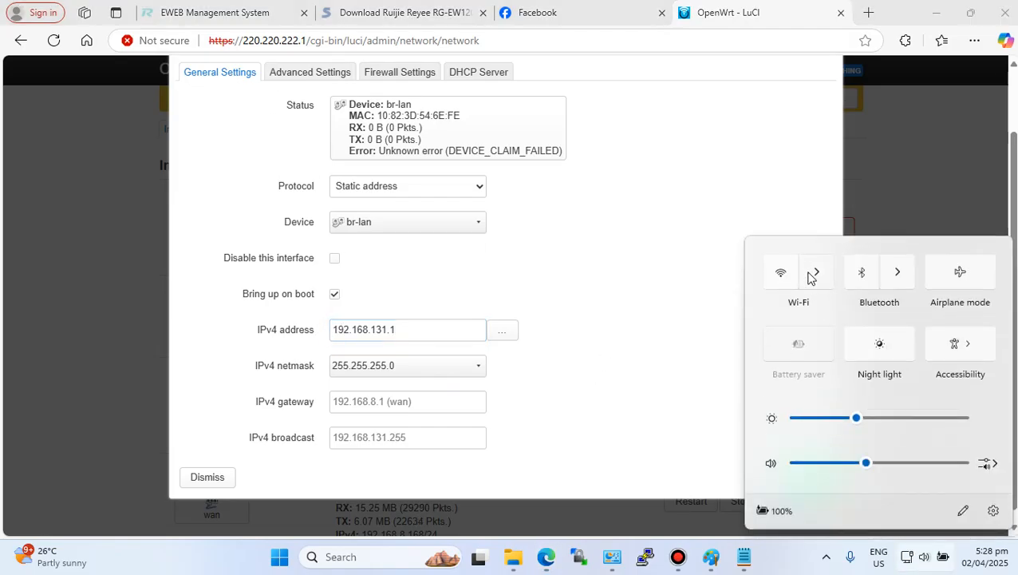
pyautogui.click(814, 273)
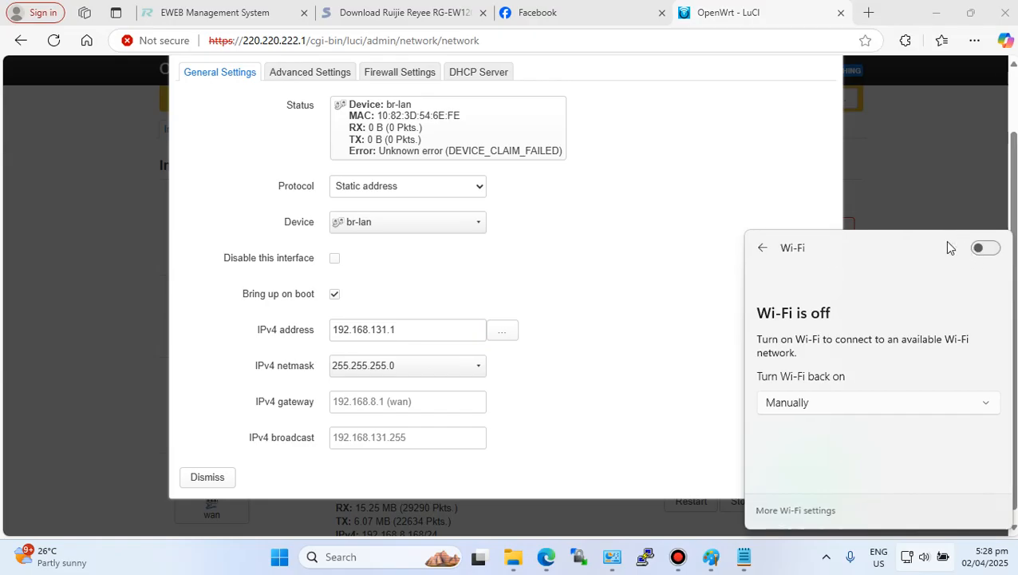
pyautogui.click(988, 249)
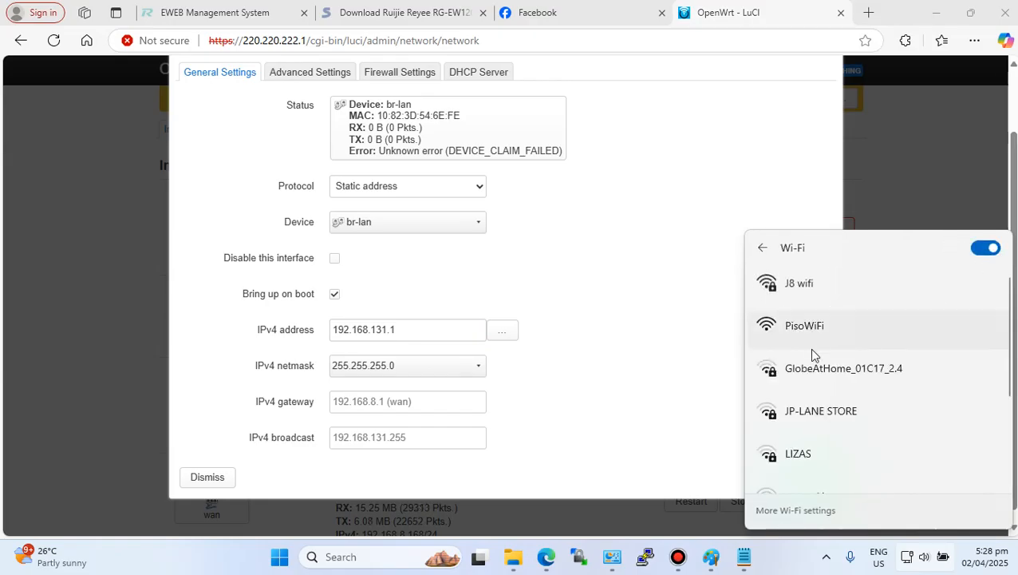
pyautogui.scroll(-3, 849, 383)
pyautogui.scroll(2, 849, 383)
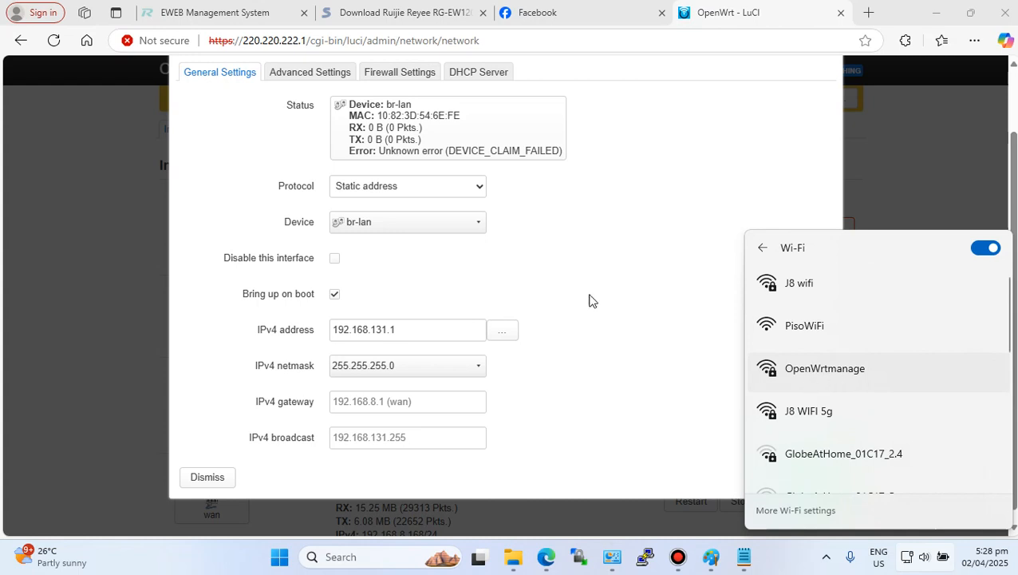
# - Save the lan interface settings with the 192.168.131.1 address
pyautogui.moveTo(400, 329); pyautogui.dragTo(328, 329)
pyautogui.click(416, 330)
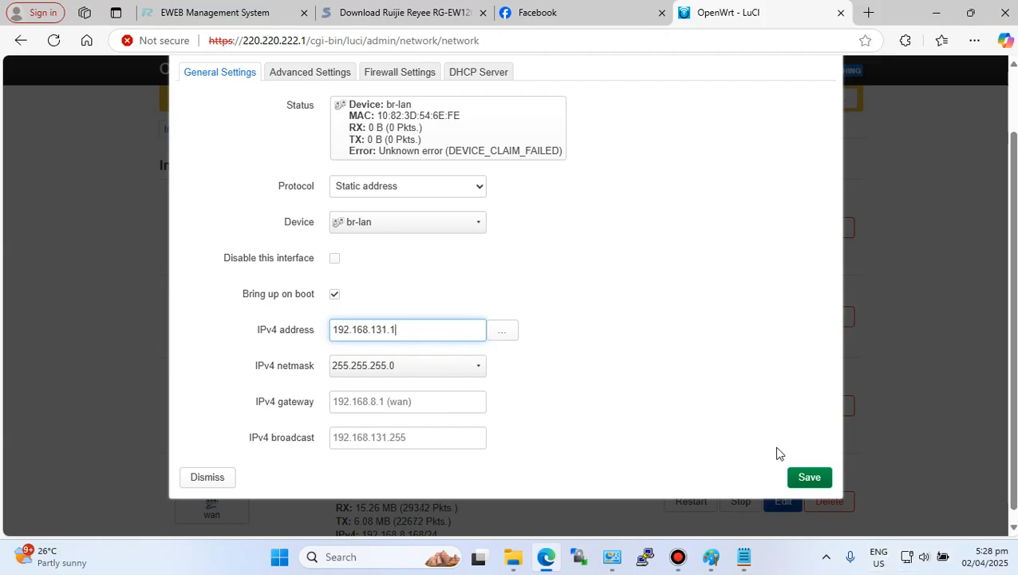
pyautogui.click(808, 476)
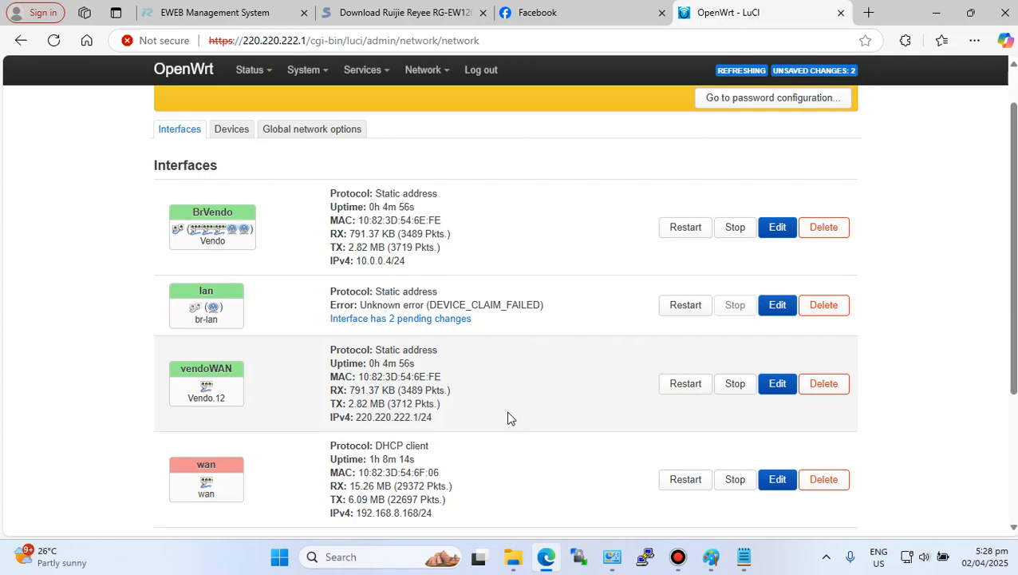
# - Save and apply the pending network interface changes
pyautogui.scroll(-3, 598, 461)
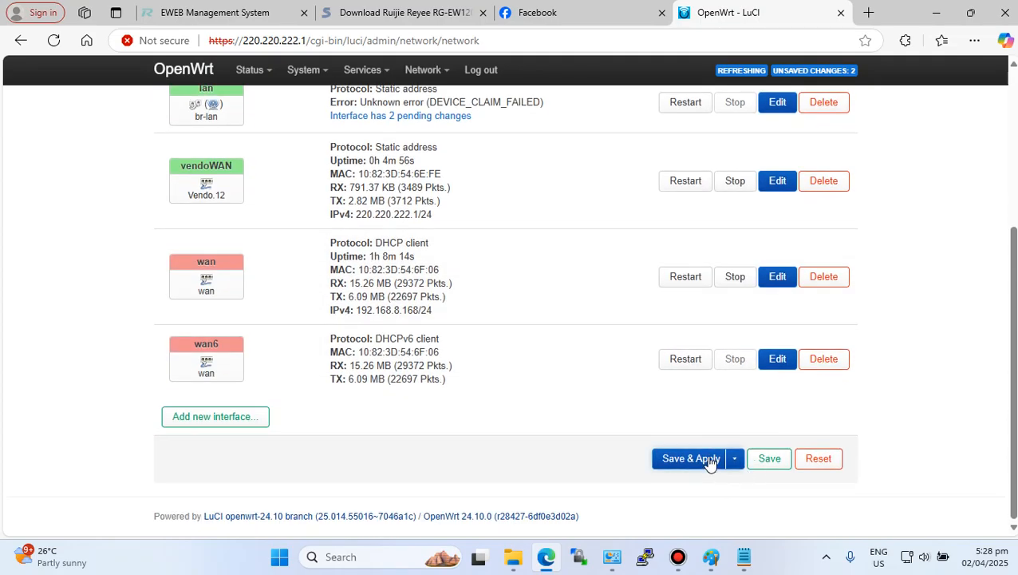
pyautogui.click(692, 459)
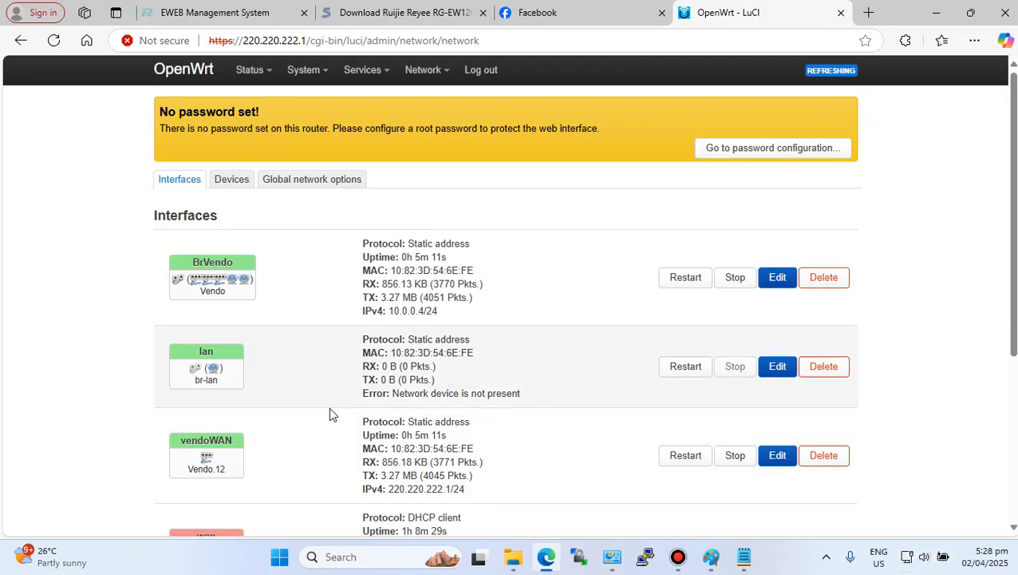
# - Examine the vendoWAN interface's IPv4 address and the browser's current address
pyautogui.scroll(-1, 289, 429)
pyautogui.scroll(-3, 288, 431)
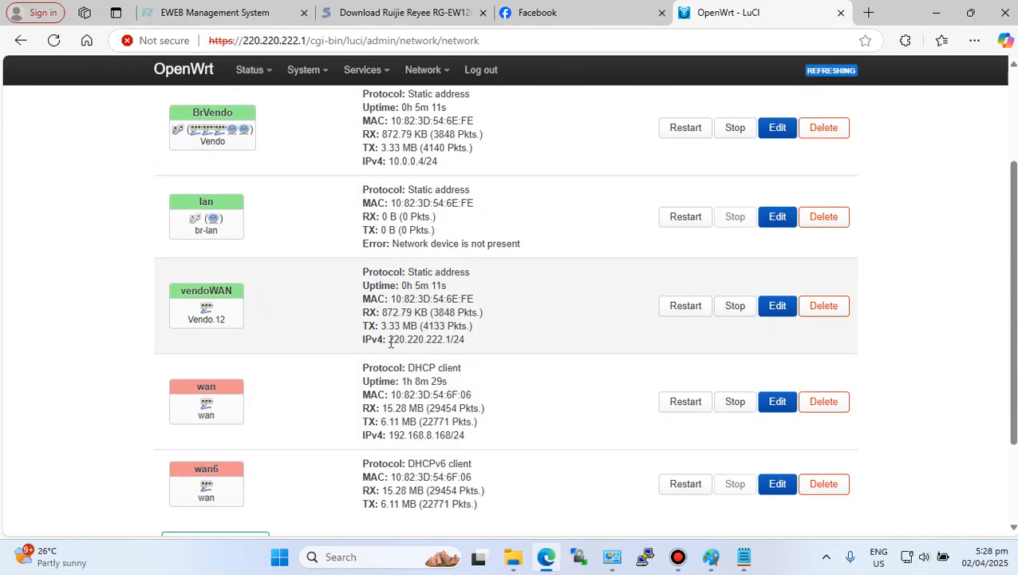
pyautogui.moveTo(388, 338); pyautogui.dragTo(452, 341)
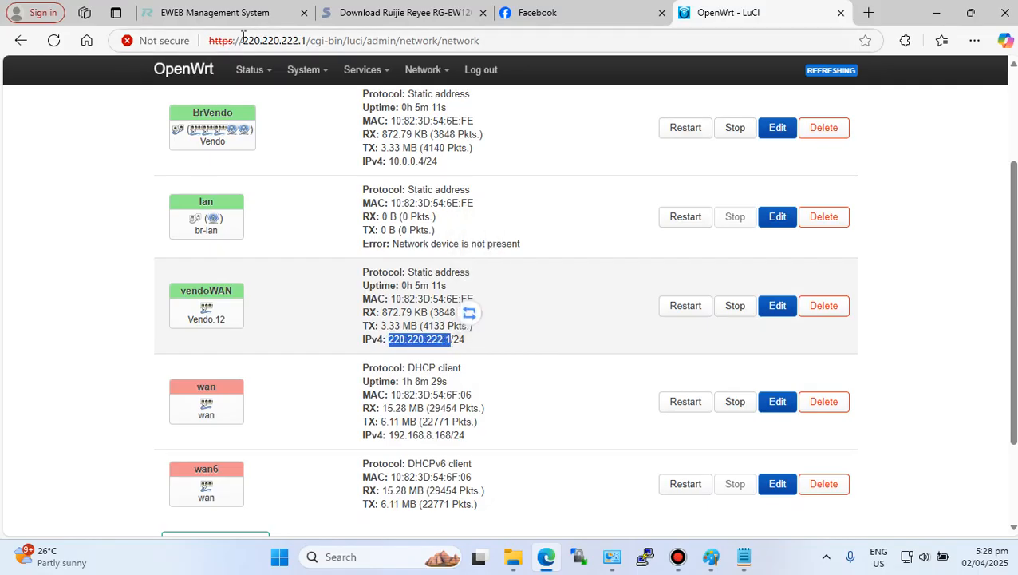
pyautogui.click(269, 42)
pyautogui.moveTo(244, 41); pyautogui.dragTo(307, 41)
pyautogui.click(51, 190)
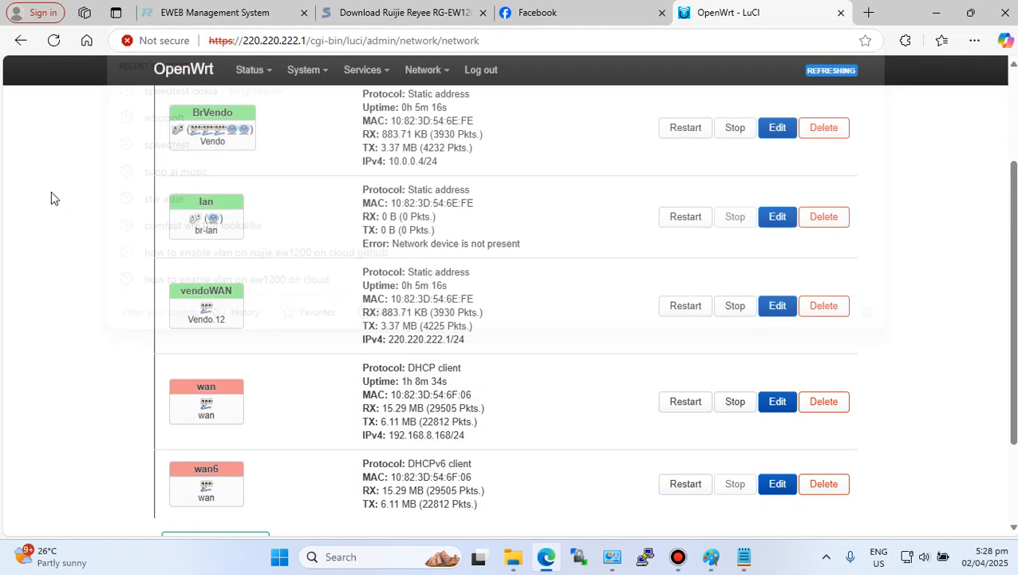
# - Connect the laptop's Wi-Fi to the secured OpenWrtmanage network
pyautogui.scroll(-1, 263, 350)
pyautogui.scroll(3, 288, 257)
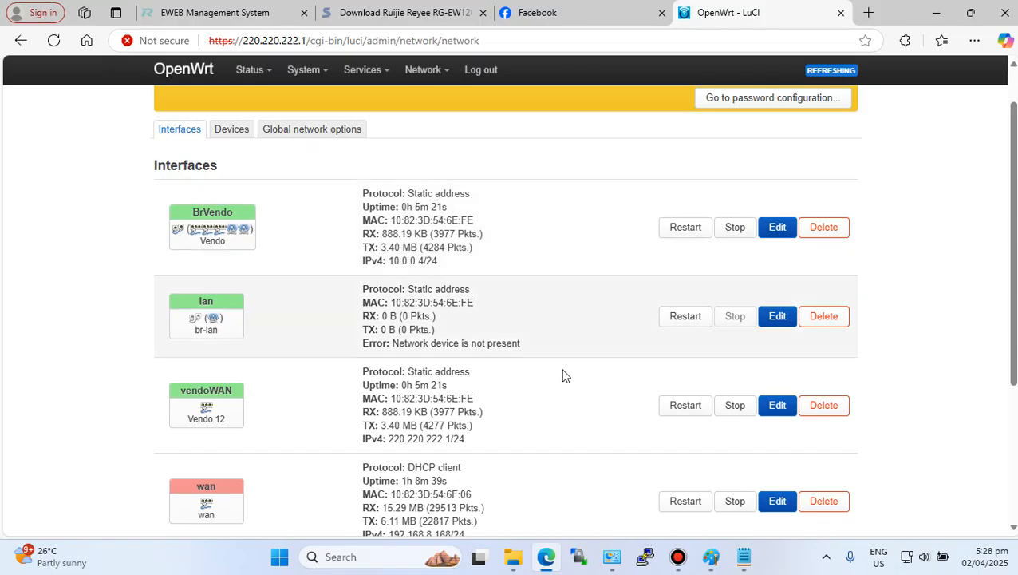
pyautogui.scroll(-2, 524, 348)
pyautogui.scroll(2, 525, 347)
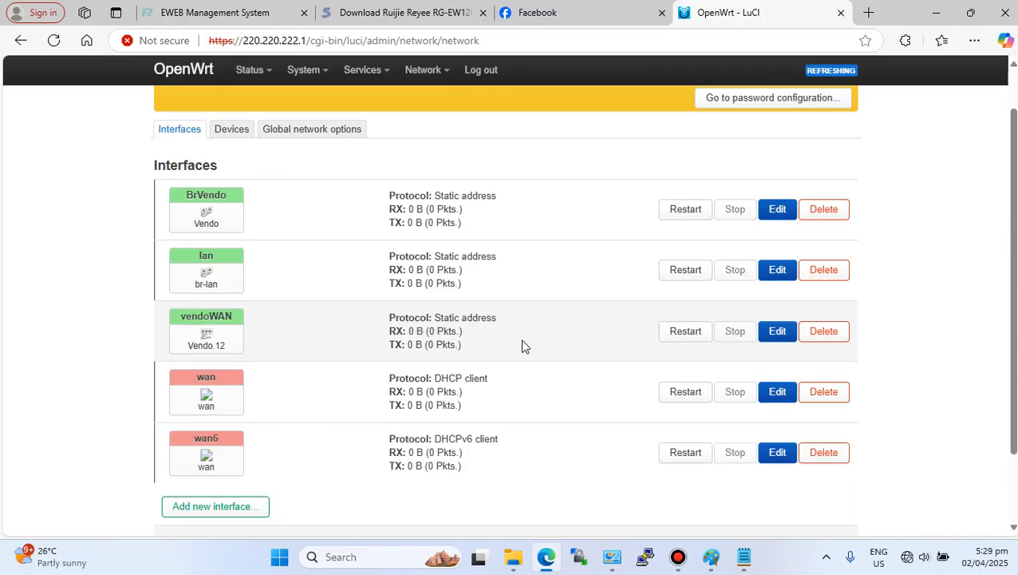
pyautogui.click(905, 559)
pyautogui.click(817, 271)
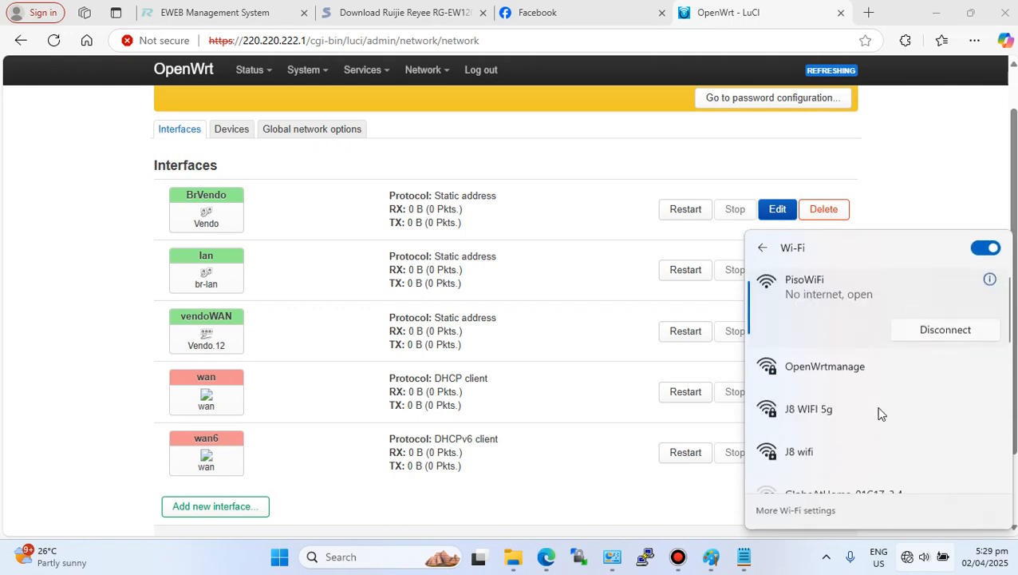
pyautogui.click(847, 371)
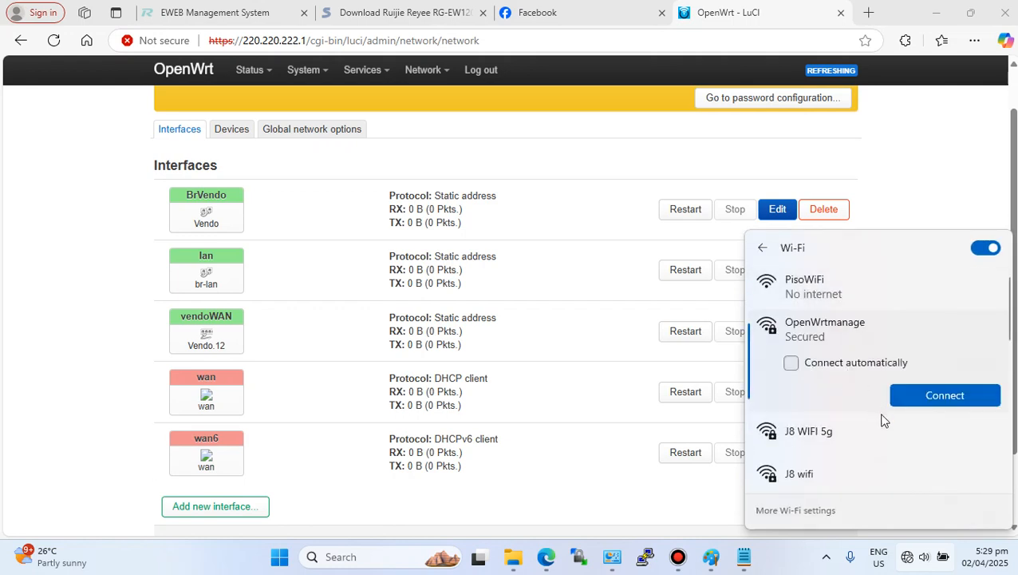
pyautogui.click(940, 397)
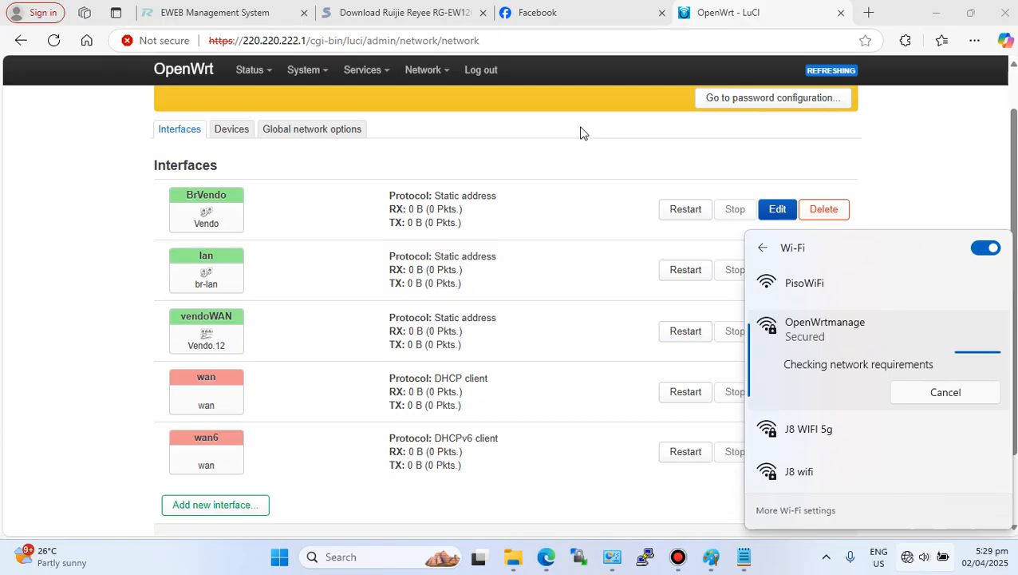
# - Open the LuCI interfaces page in the browser sidebar
pyautogui.scroll(-1, 570, 204)
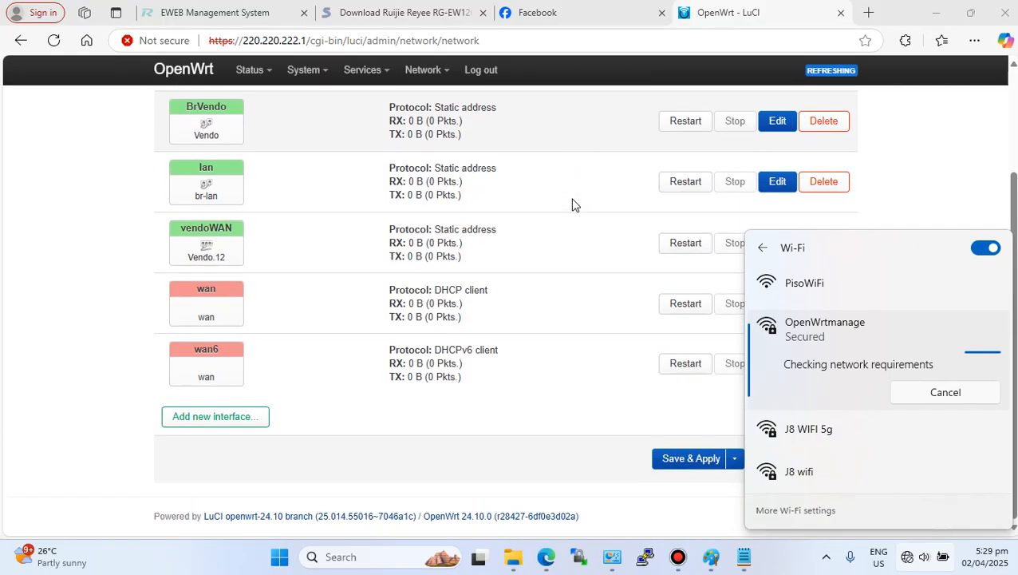
pyautogui.scroll(2, 573, 205)
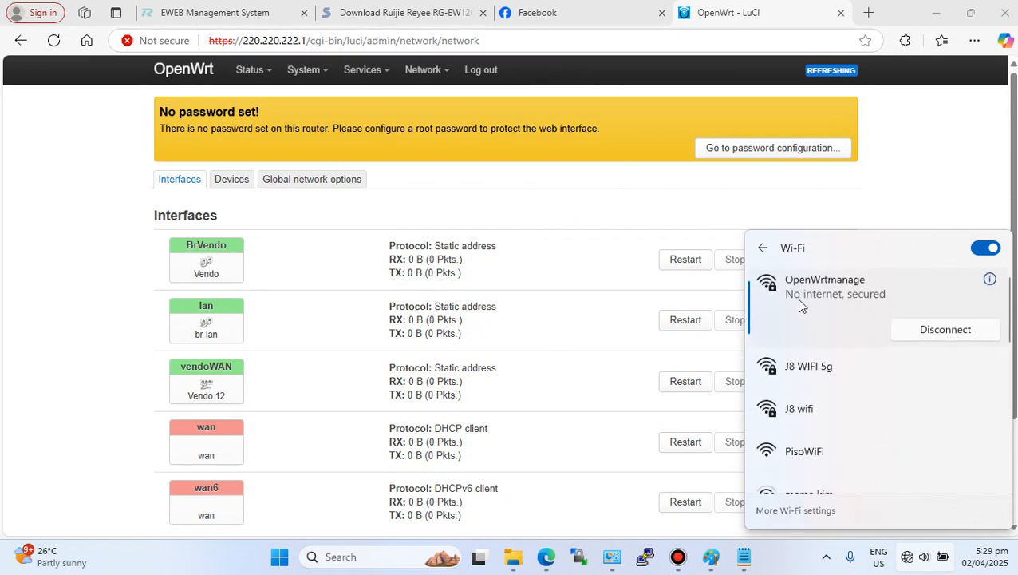
pyautogui.rightClick(678, 78)
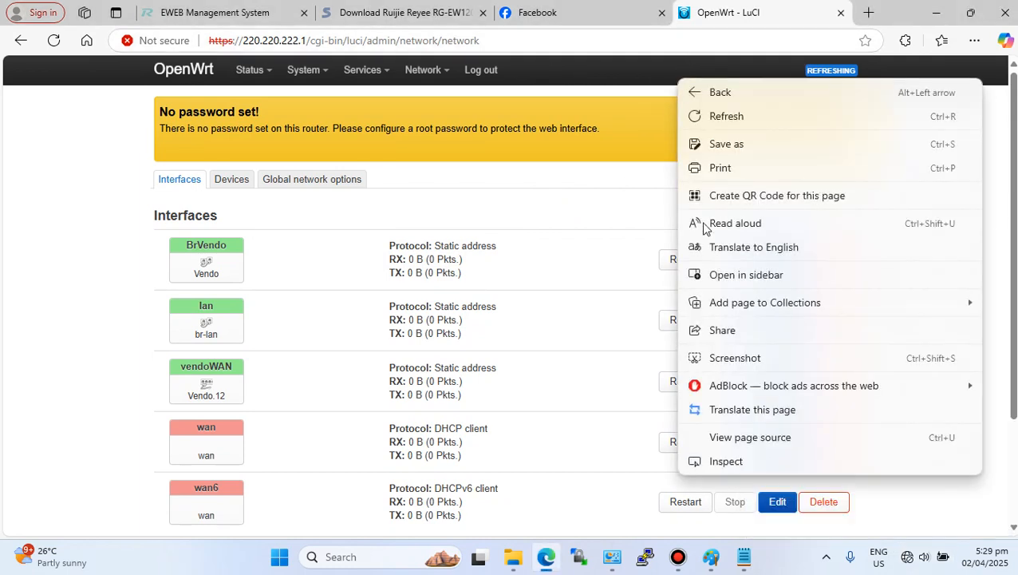
pyautogui.click(676, 339)
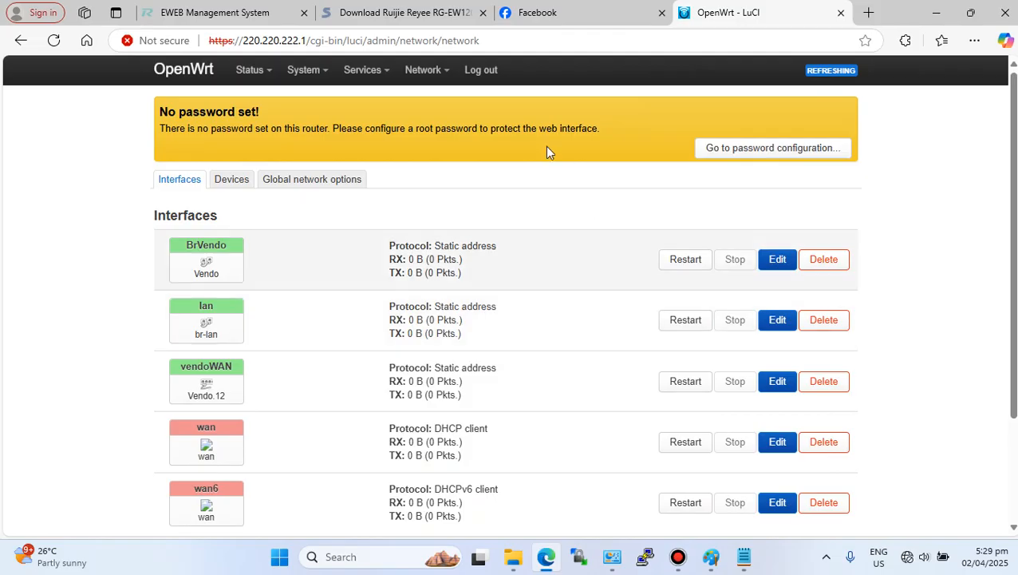
pyautogui.rightClick(545, 146)
pyautogui.click(438, 209)
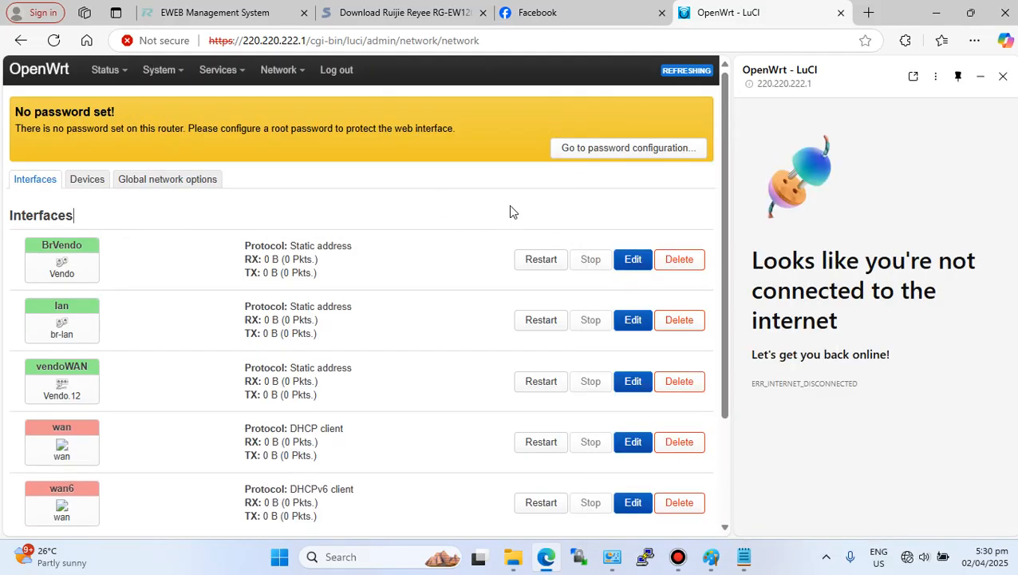
# - Reconnect the laptop to the OpenWrtmanage Wi-Fi network from quick settings
pyautogui.click(922, 561)
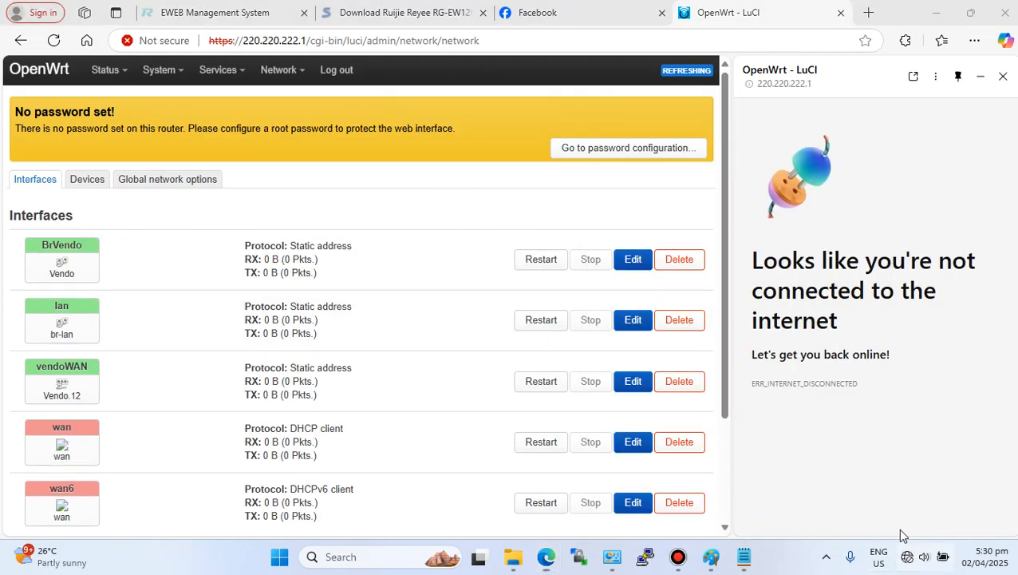
pyautogui.click(796, 279)
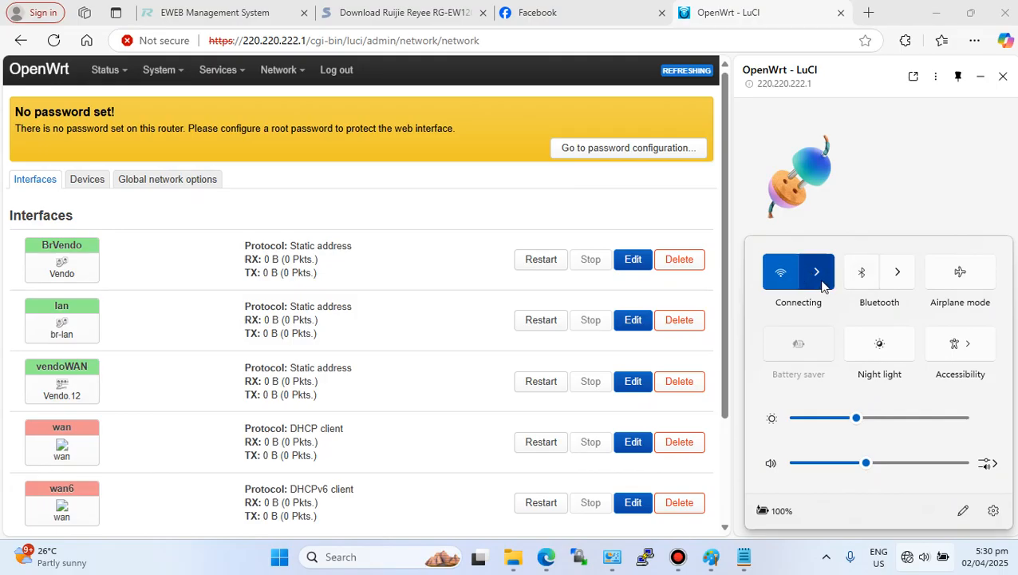
pyautogui.click(819, 272)
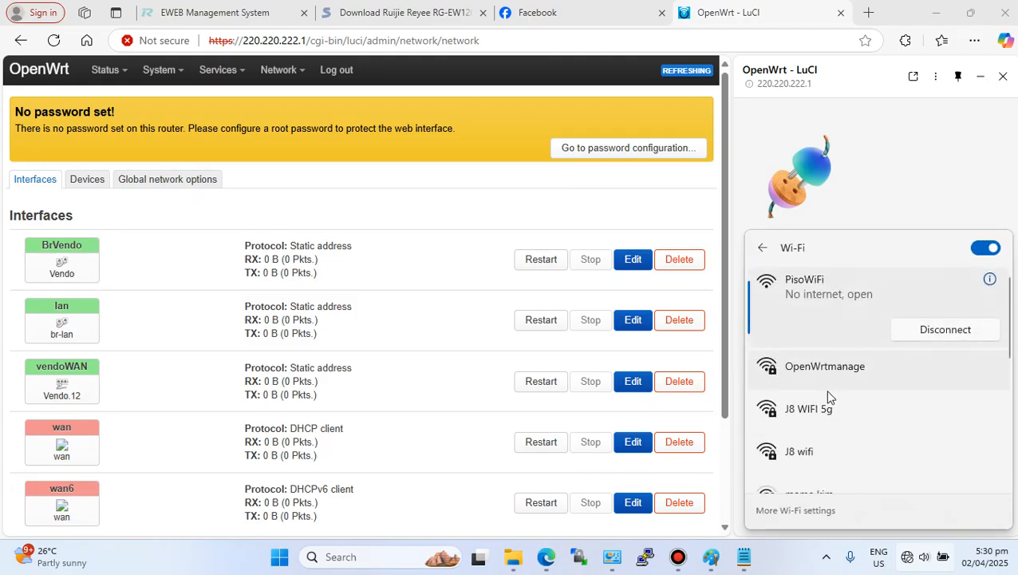
pyautogui.click(849, 383)
pyautogui.click(944, 395)
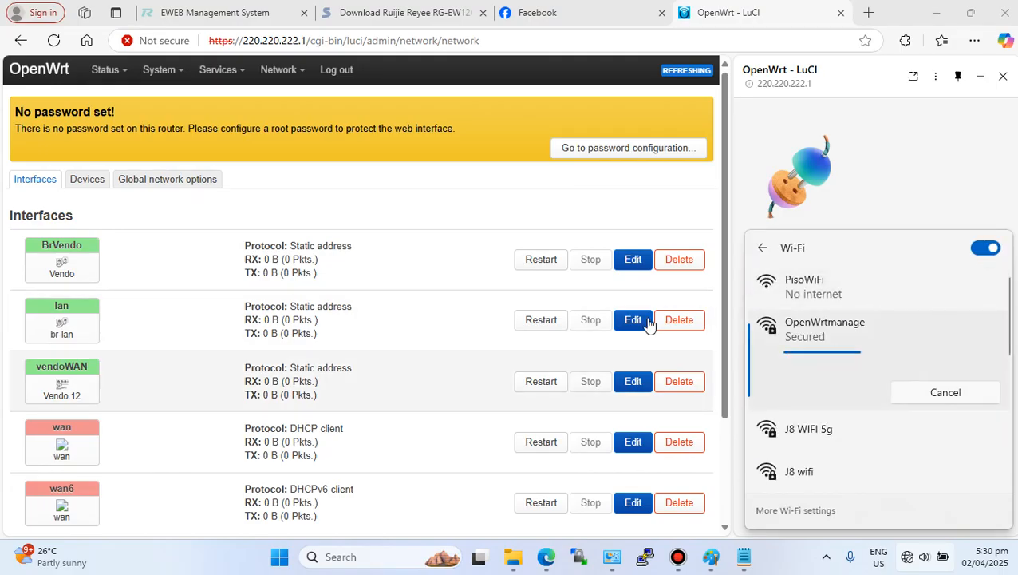
# - Check the laptop's Wi-Fi connection status and reload the LuCI page
pyautogui.rightClick(431, 168)
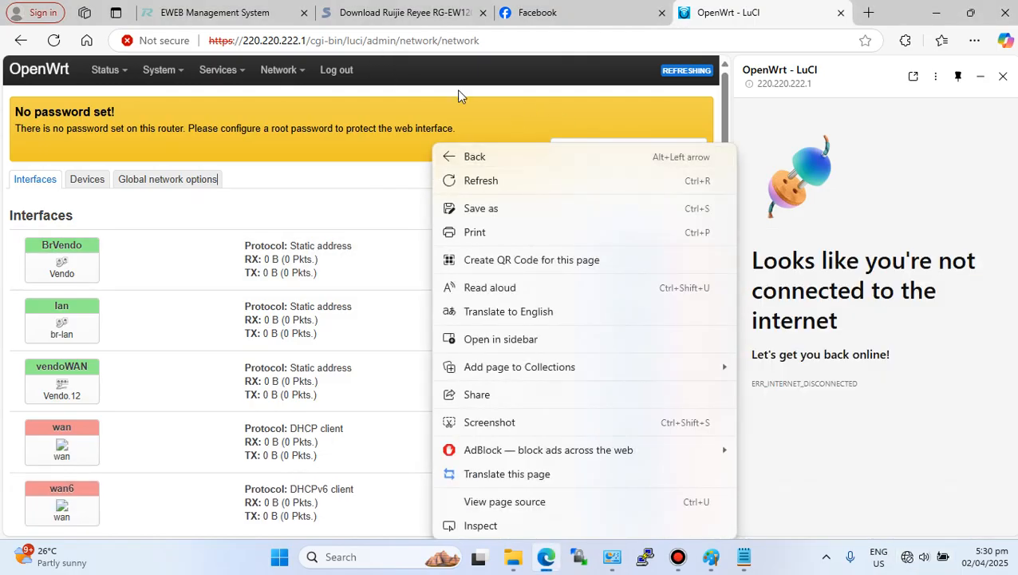
pyautogui.rightClick(505, 122)
pyautogui.click(471, 112)
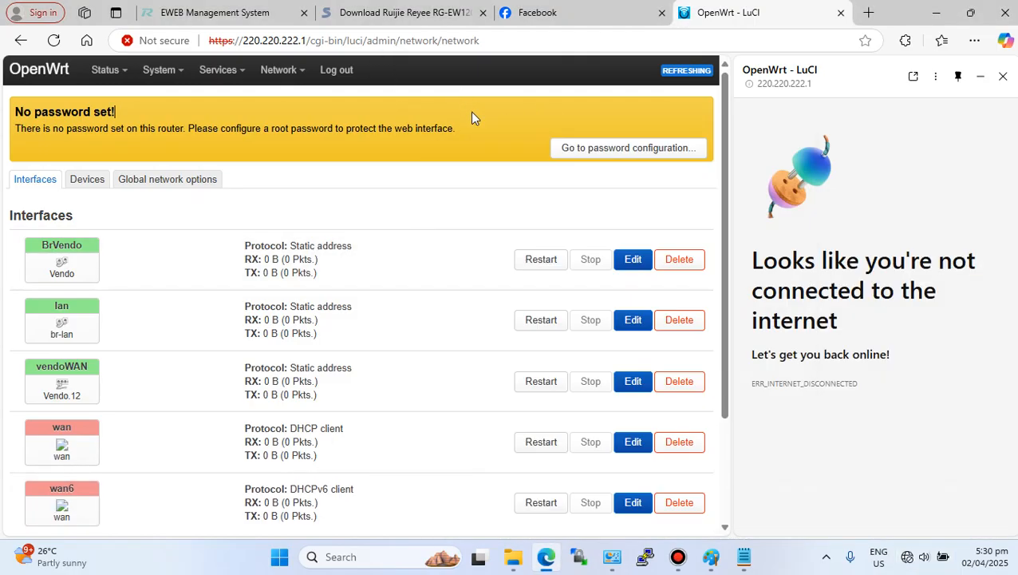
pyautogui.click(923, 556)
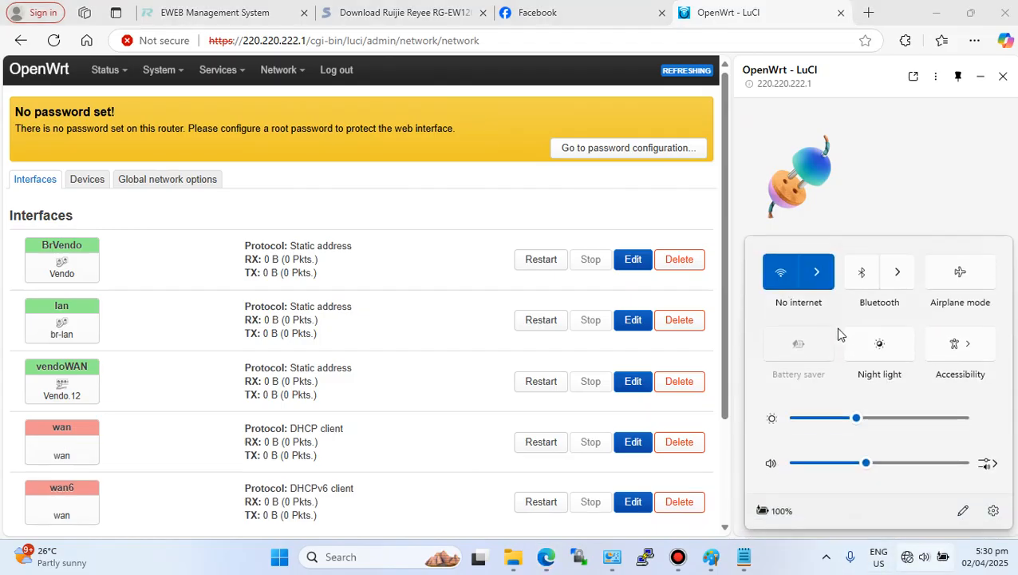
pyautogui.click(820, 274)
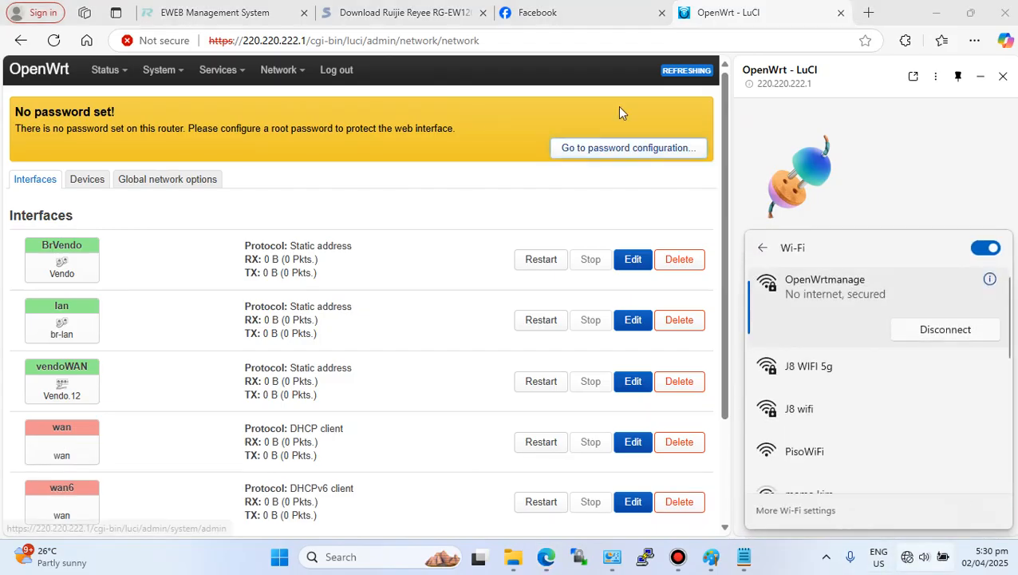
pyautogui.click(50, 44)
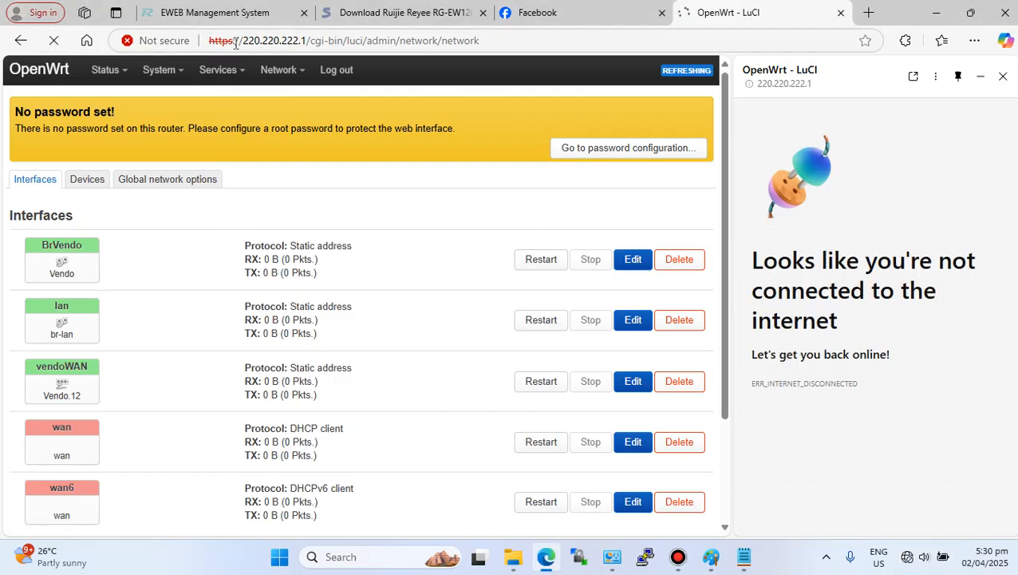
# - Try to open the router's web interface at 192.168.131.1 and reload it
pyautogui.click(208, 40)
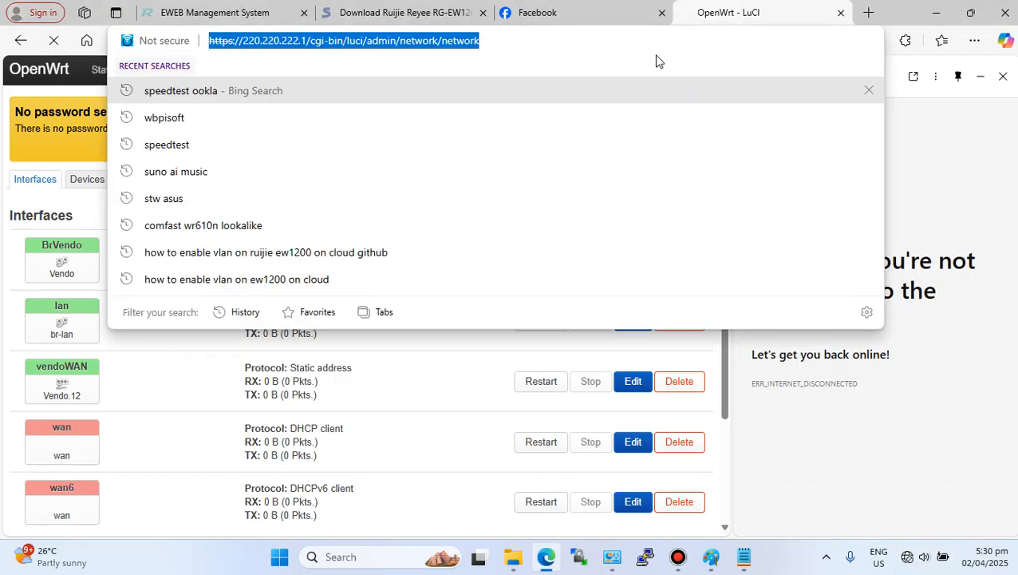
pyautogui.write('192.1')
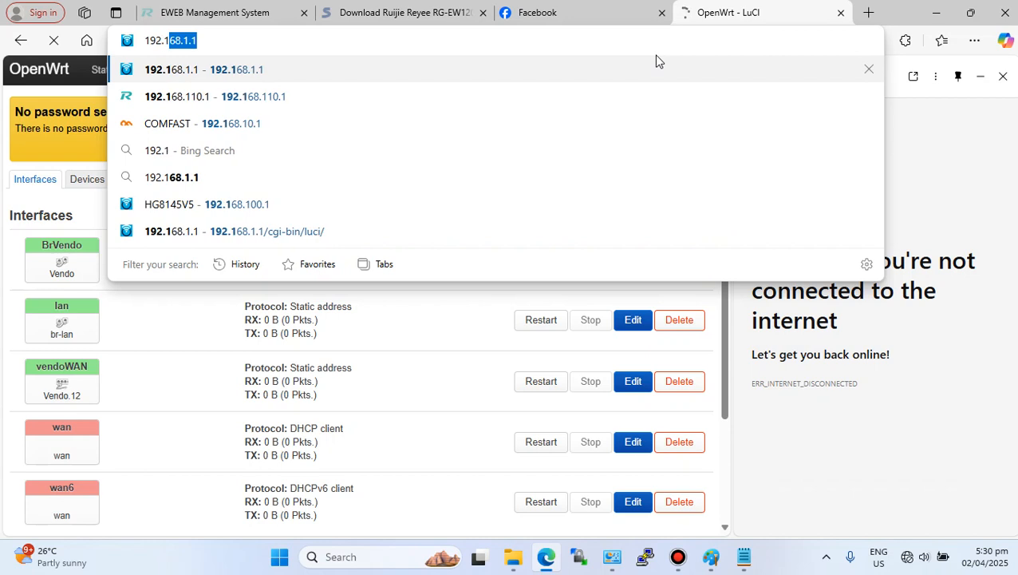
pyautogui.write('68')
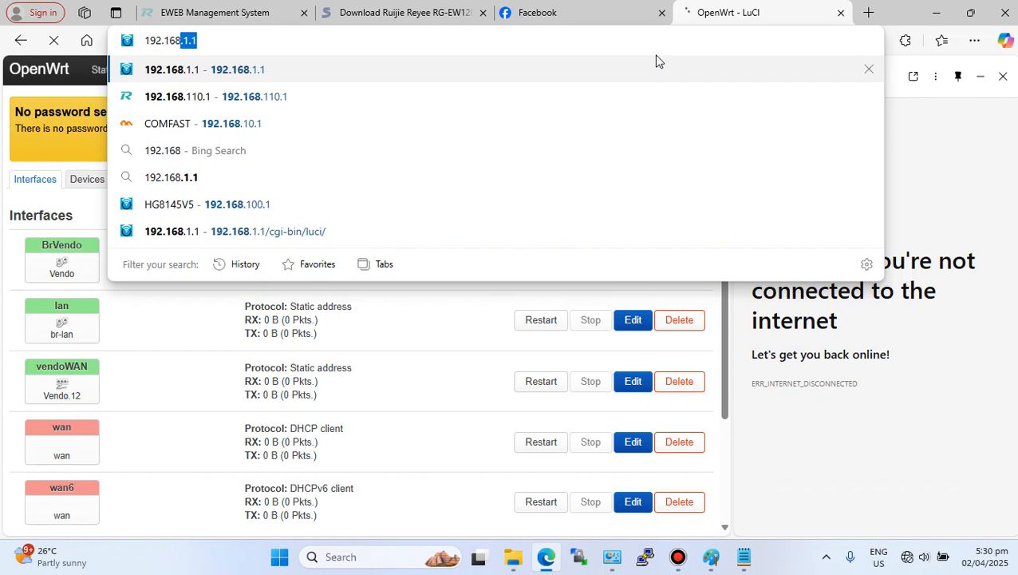
pyautogui.write('.131.1')
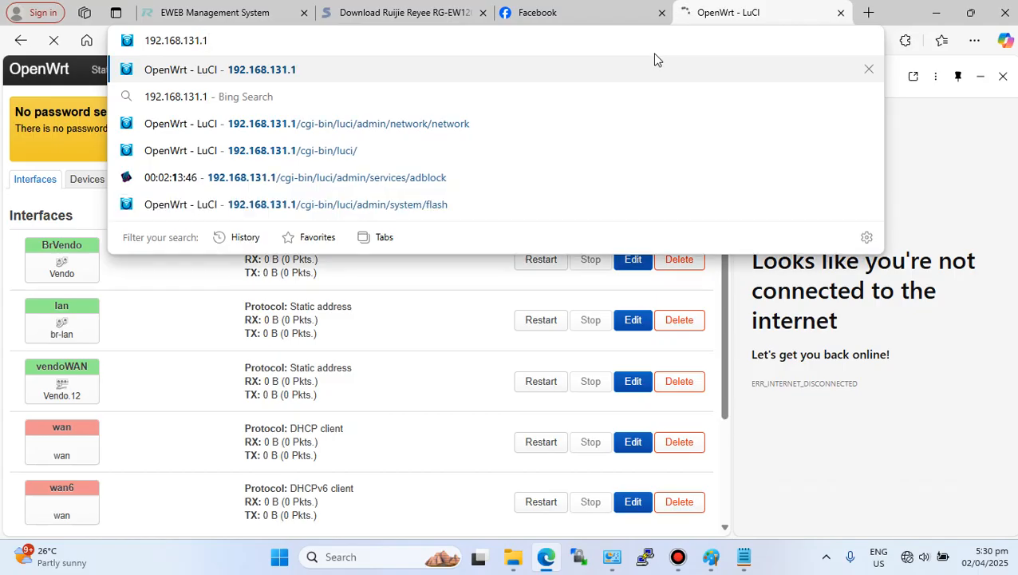
pyautogui.click(254, 74)
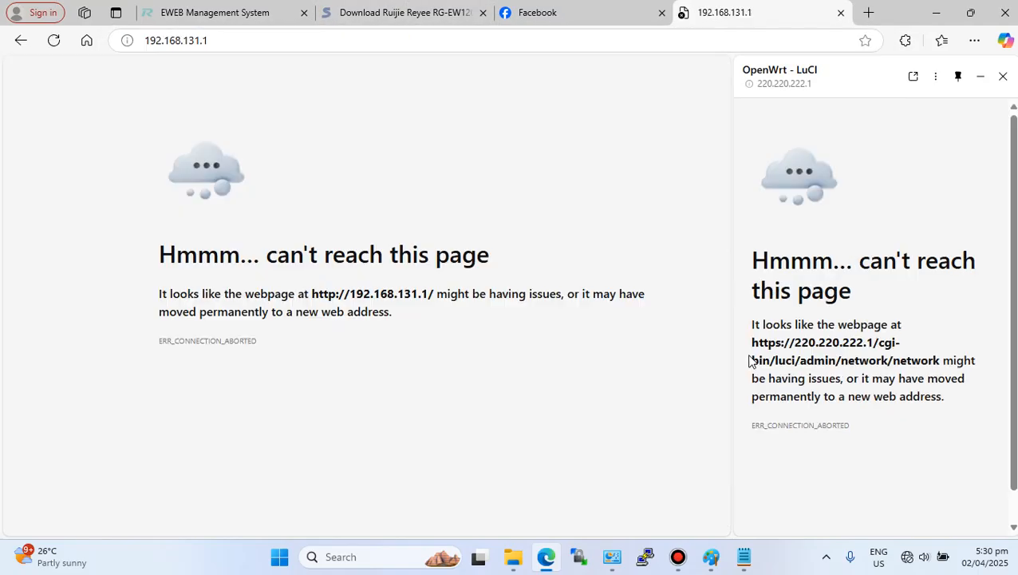
pyautogui.click(54, 43)
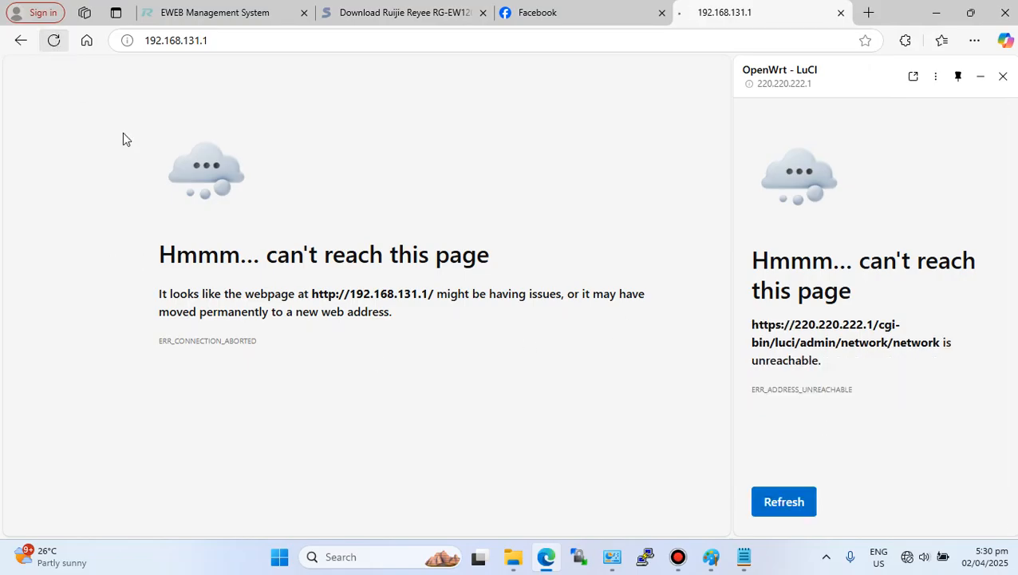
# - Try to open the router's web interface at 192.168.1.1 instead and reload it
pyautogui.click(908, 558)
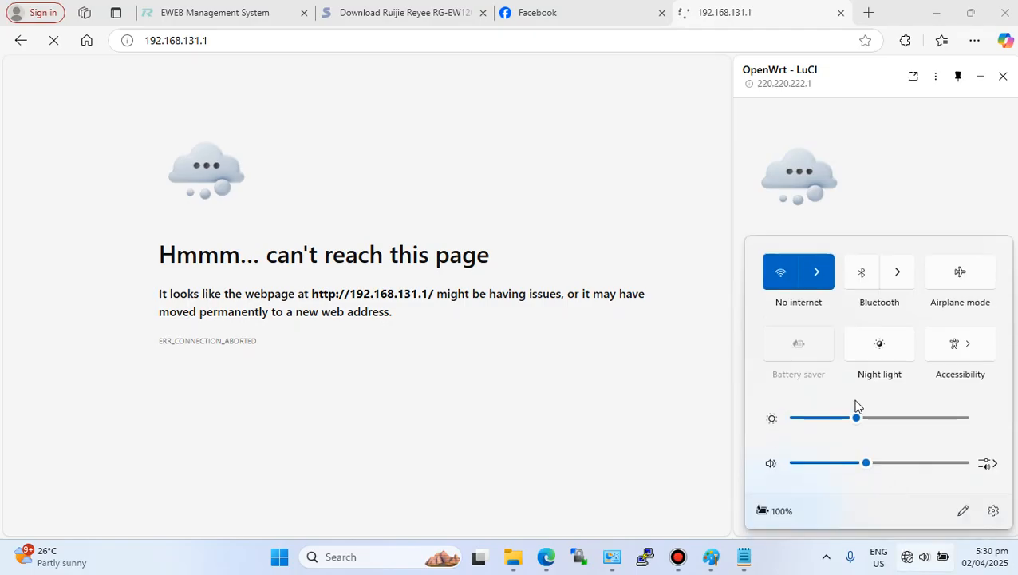
pyautogui.click(819, 284)
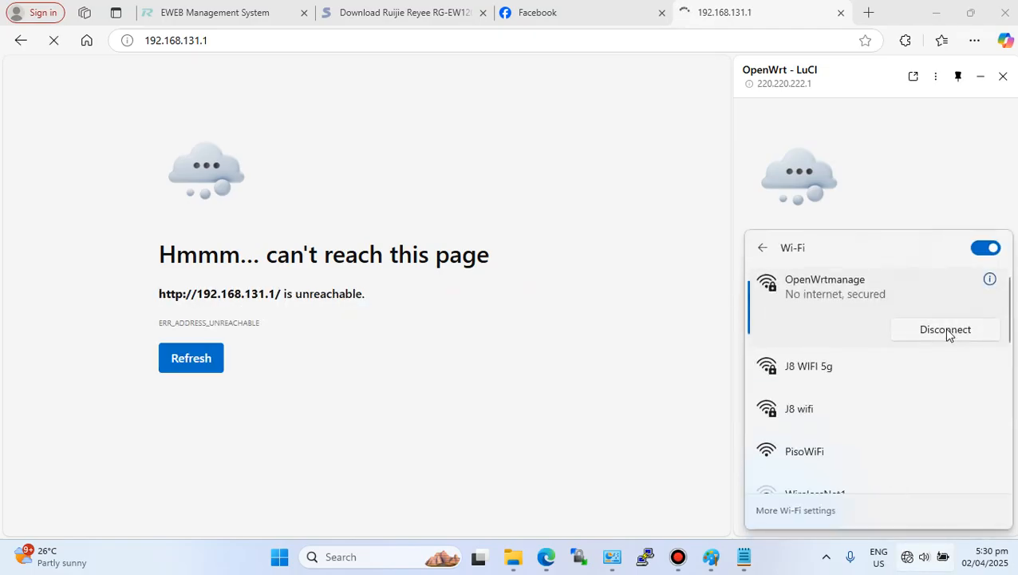
pyautogui.click(326, 127)
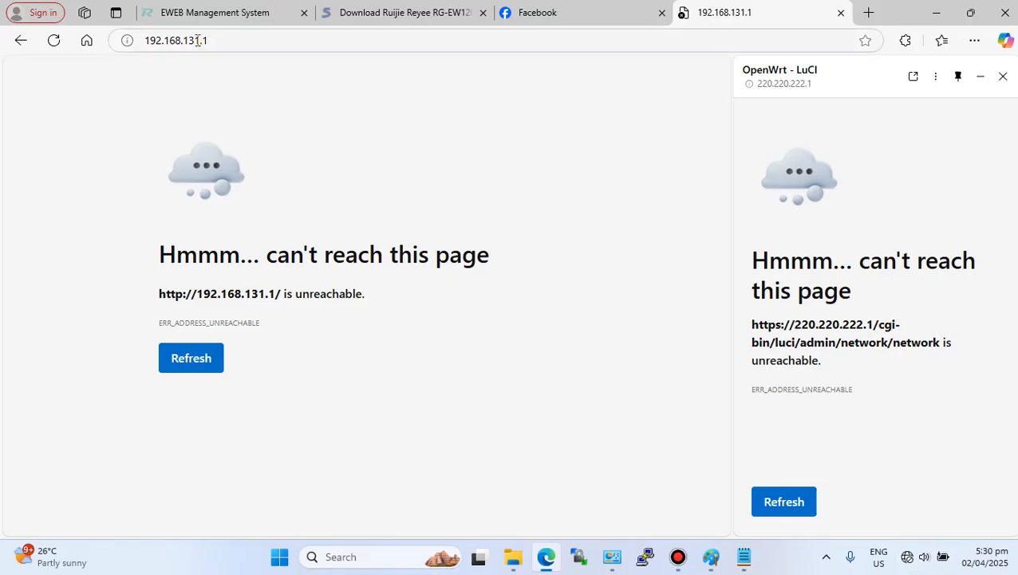
pyautogui.moveTo(194, 40); pyautogui.dragTo(188, 39)
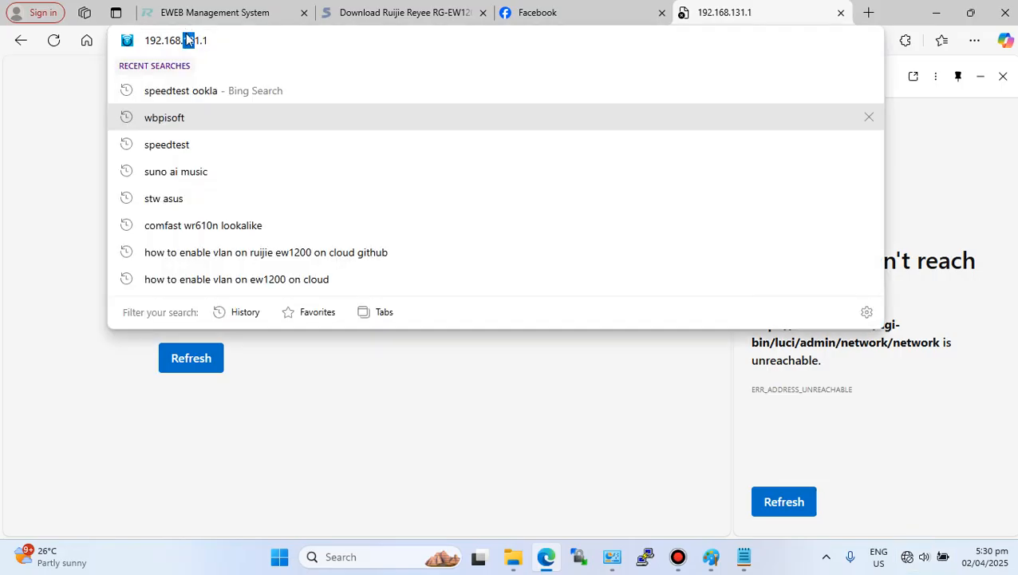
pyautogui.press('BackSpace')
pyautogui.press('Return')
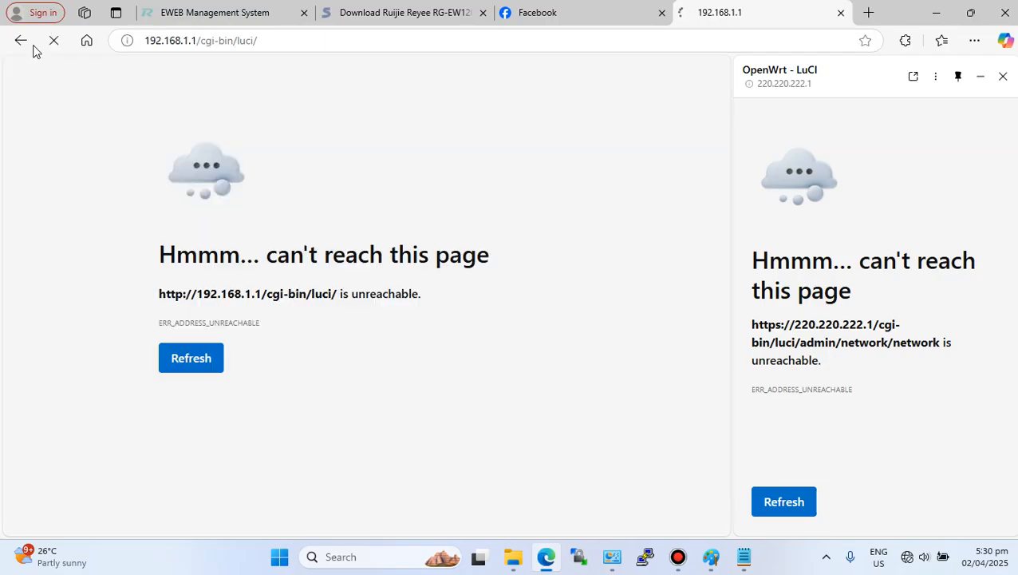
pyautogui.click(53, 42)
# - Disconnect the laptop from the OpenWrtmanage network and switch to the PisoWiFi network
pyautogui.click(909, 557)
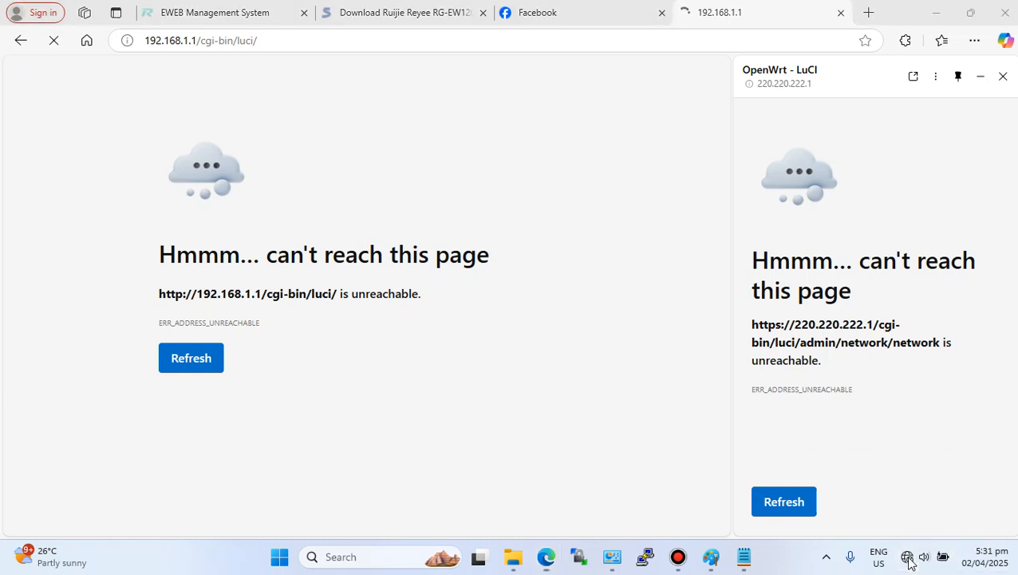
pyautogui.click(818, 286)
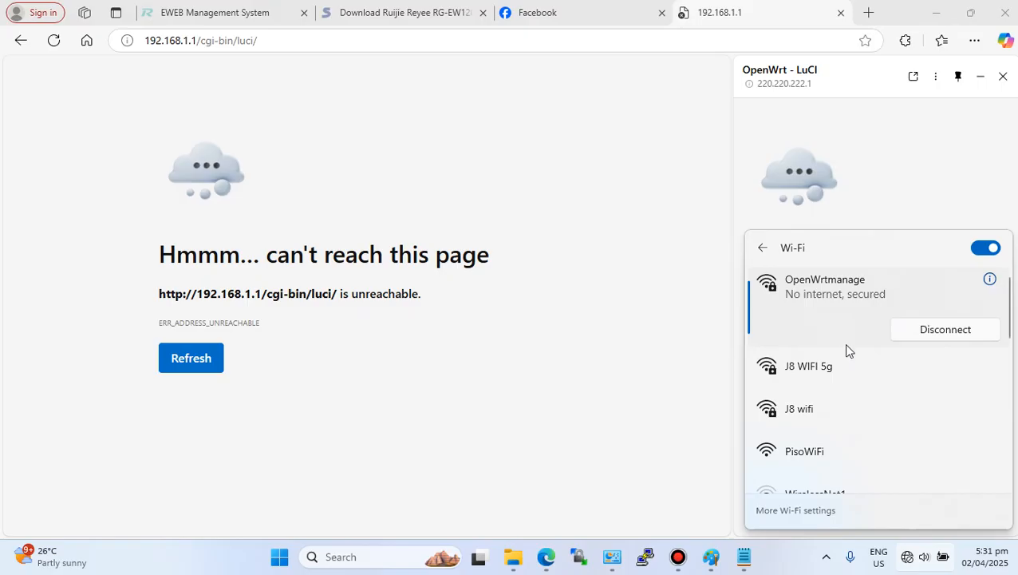
pyautogui.click(898, 332)
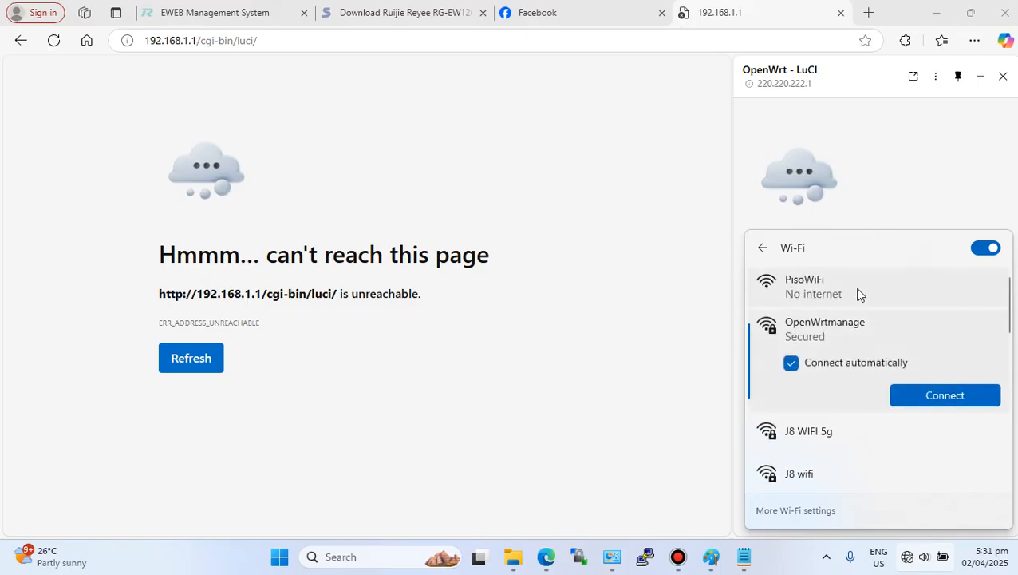
pyautogui.click(835, 294)
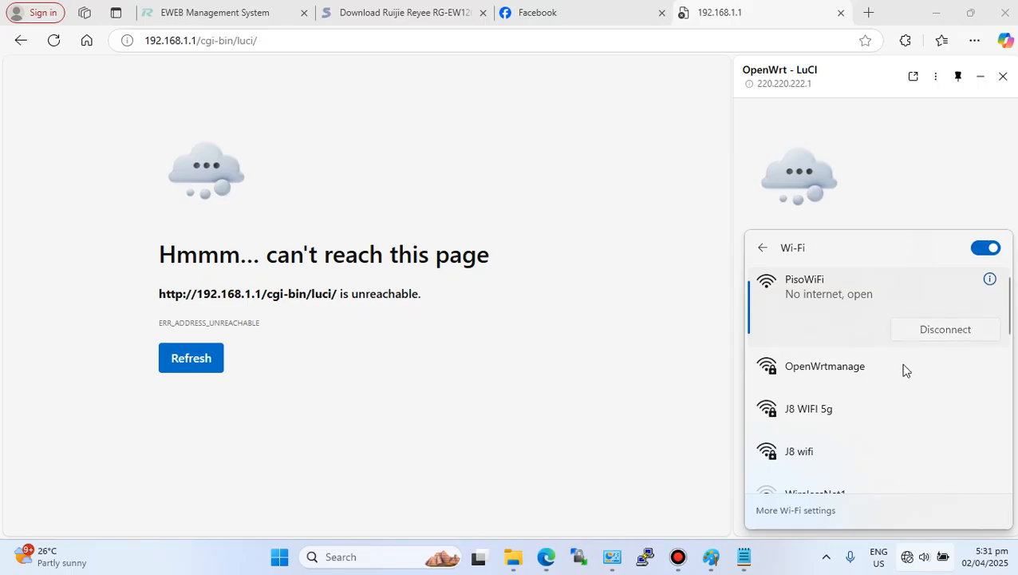
pyautogui.click(896, 334)
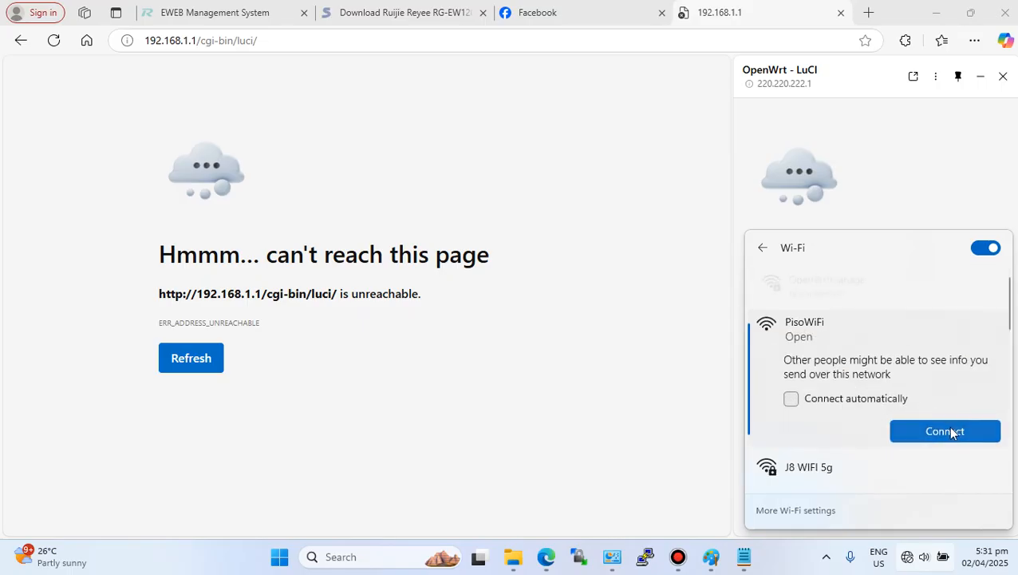
# - Connect to the PisoWiFi network and try opening 10.0.0.1 in a new tab
pyautogui.click(948, 431)
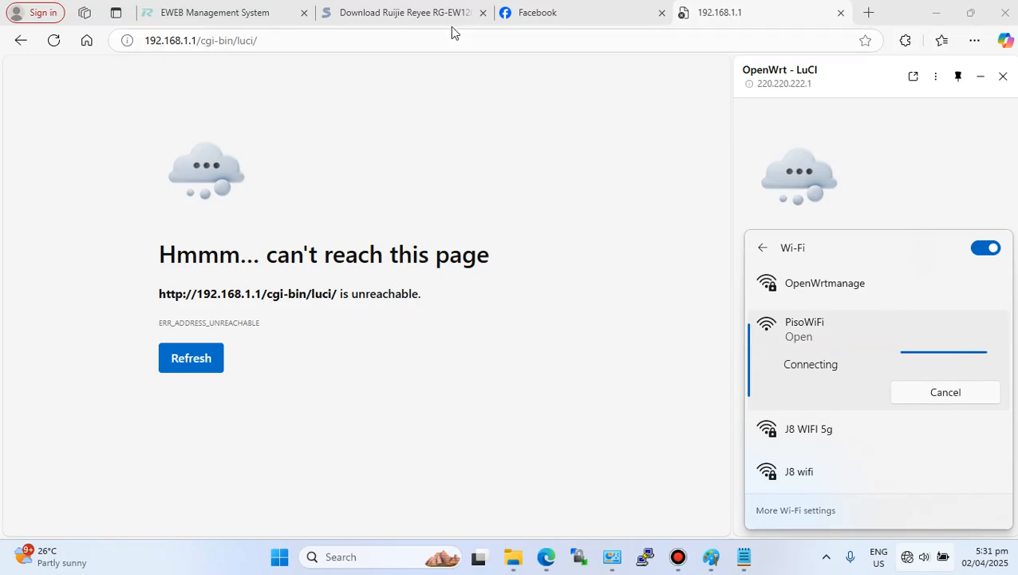
pyautogui.click(870, 13)
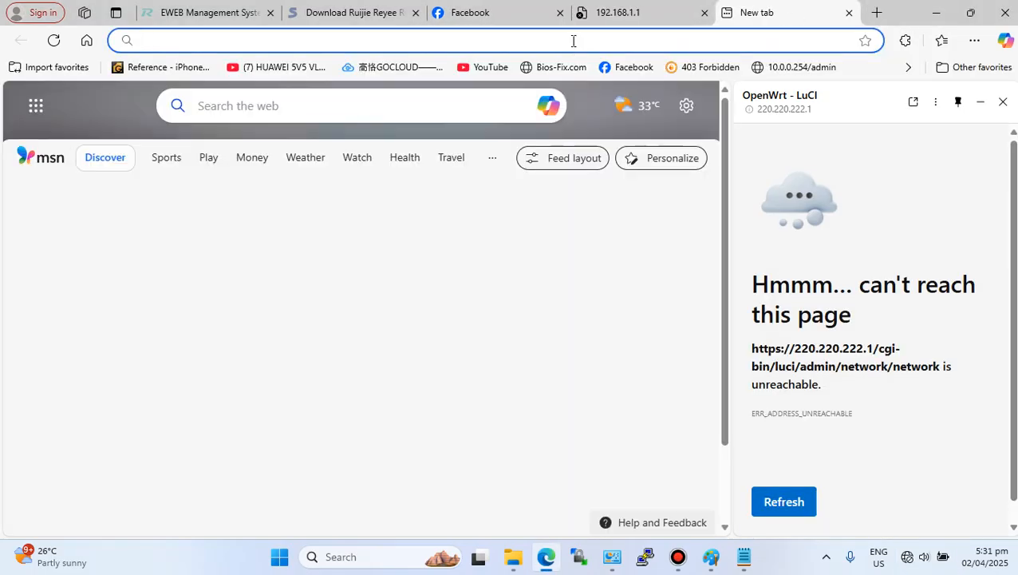
pyautogui.click(573, 40)
pyautogui.write('10.0')
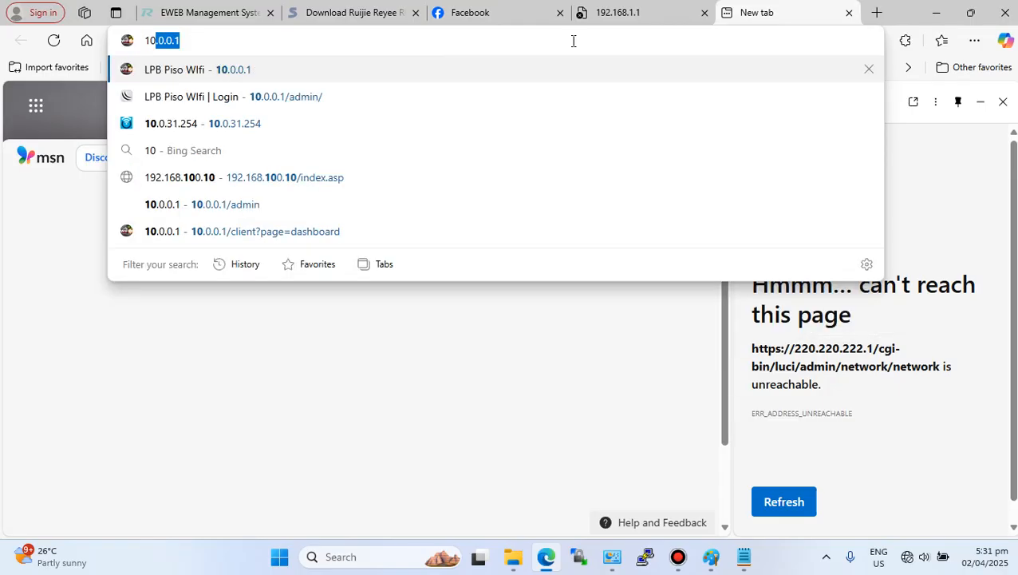
pyautogui.click(256, 72)
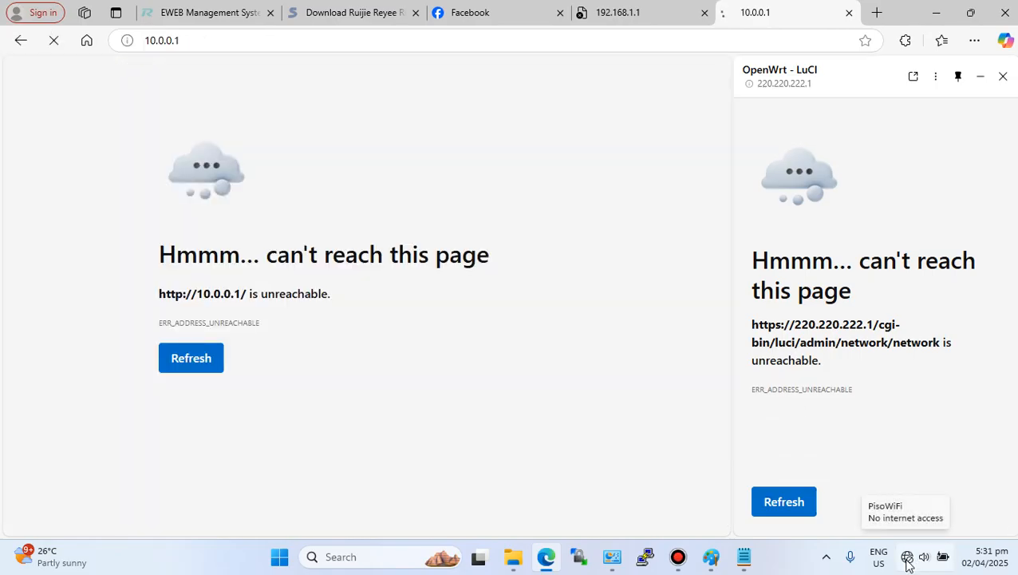
pyautogui.click(1003, 76)
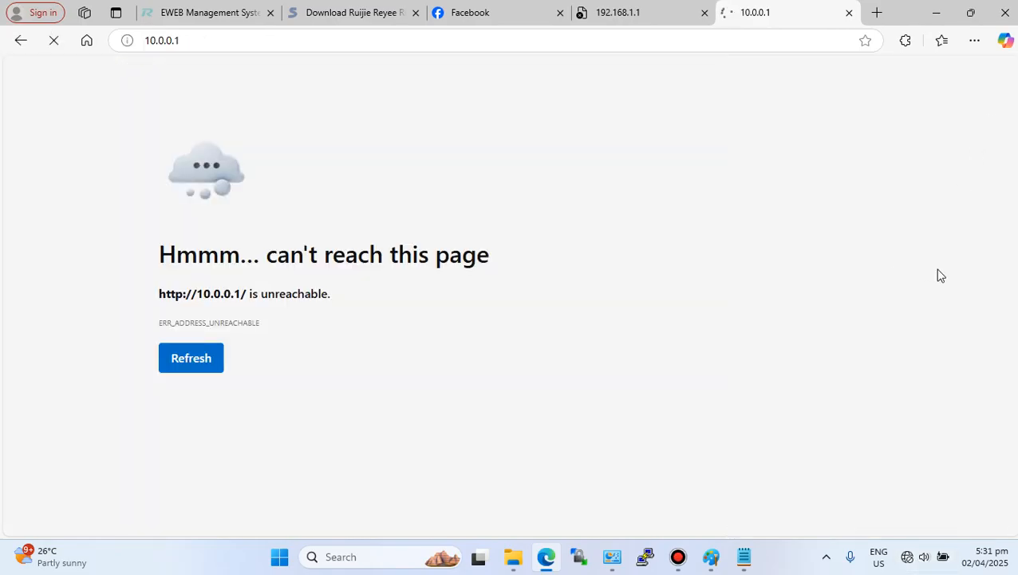
# - Review the available Wi-Fi networks and reload the 10.0.0.1 page
pyautogui.click(907, 559)
pyautogui.click(824, 280)
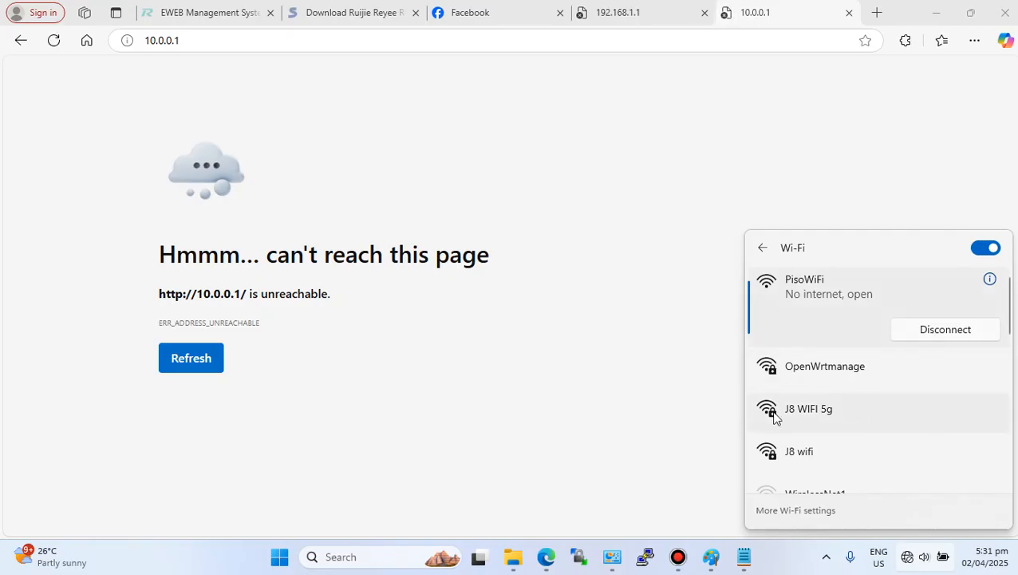
pyautogui.click(846, 376)
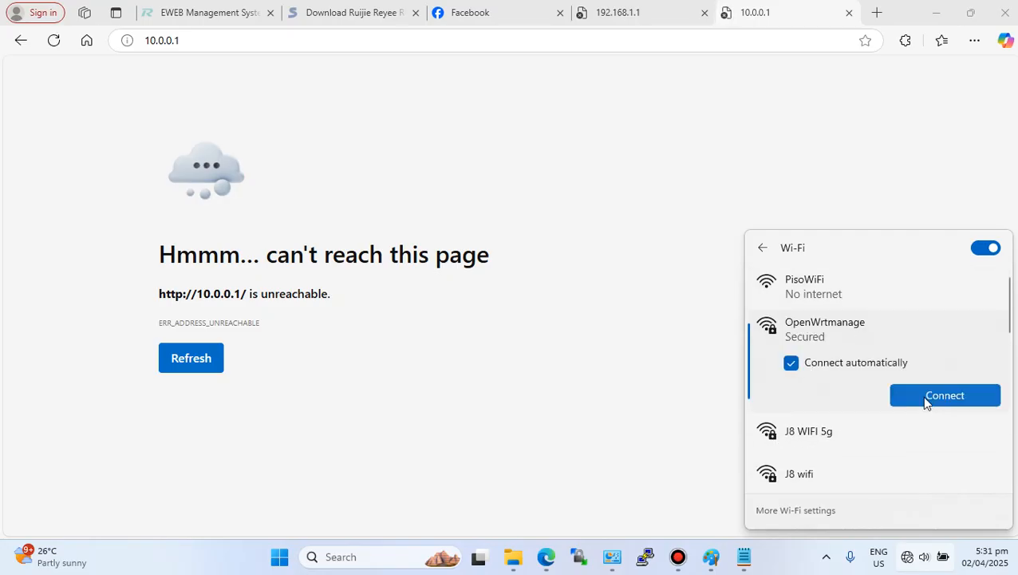
pyautogui.click(830, 298)
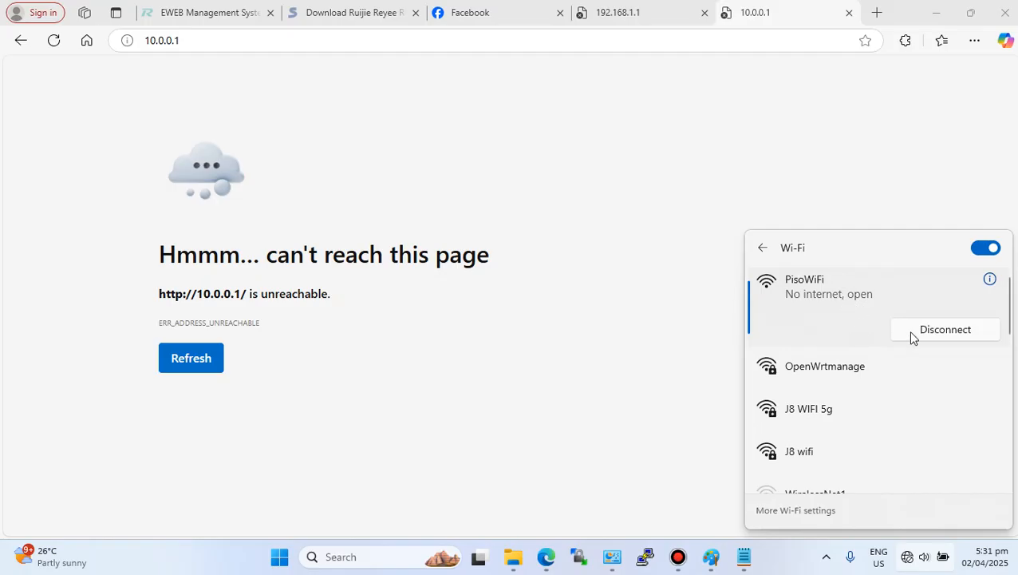
pyautogui.click(855, 364)
pyautogui.click(844, 294)
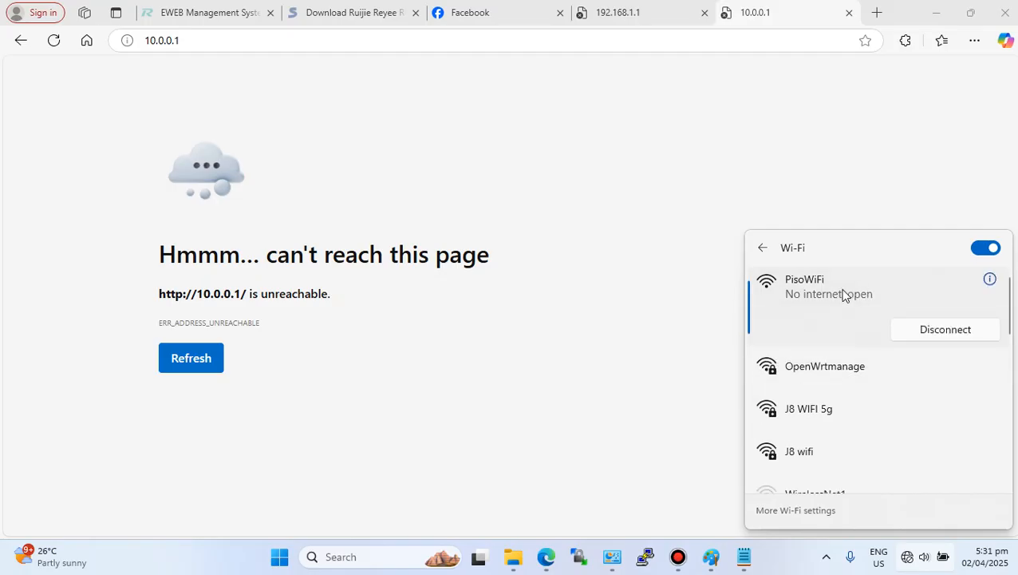
pyautogui.click(52, 41)
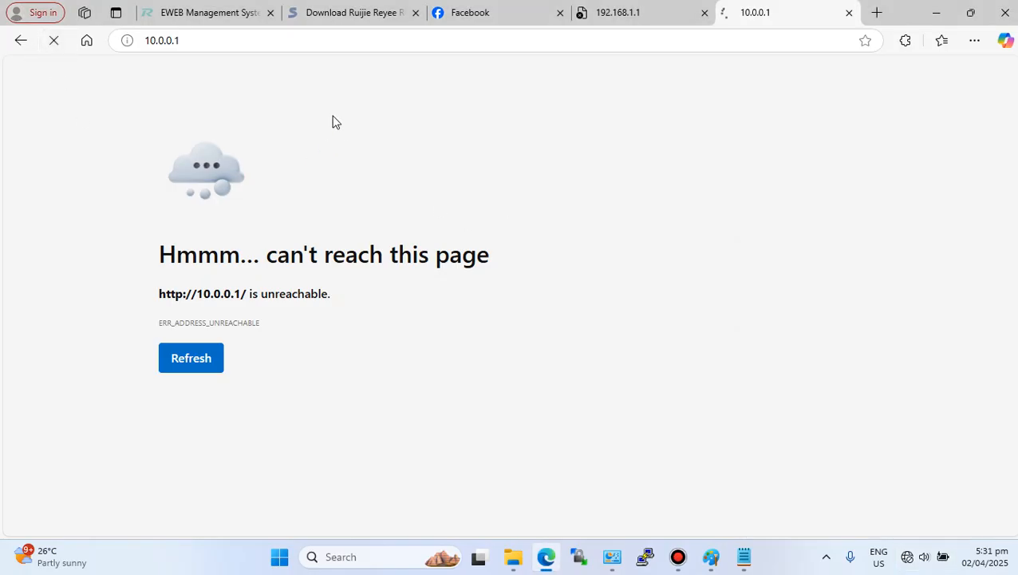
pyautogui.click(910, 559)
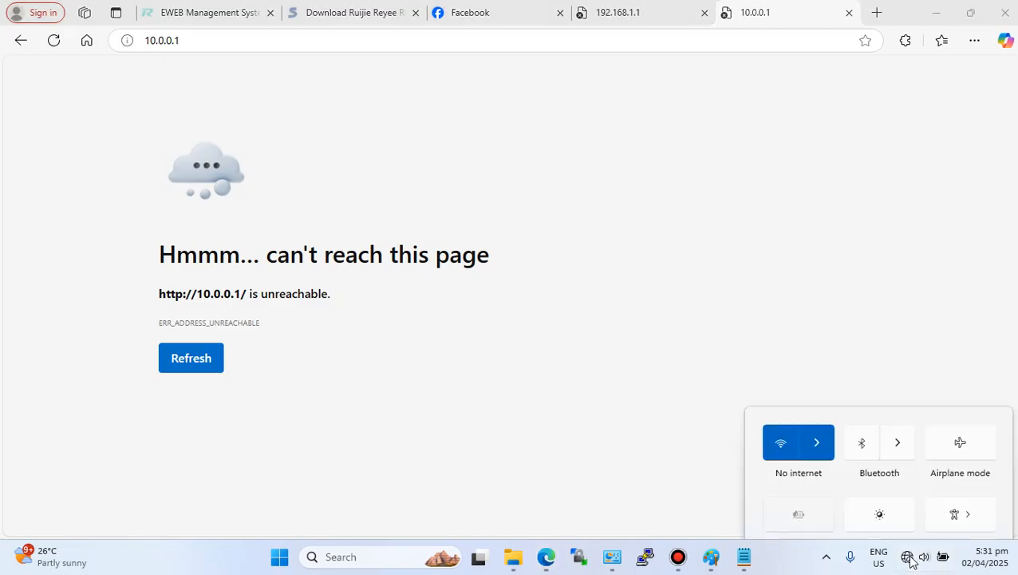
pyautogui.click(616, 123)
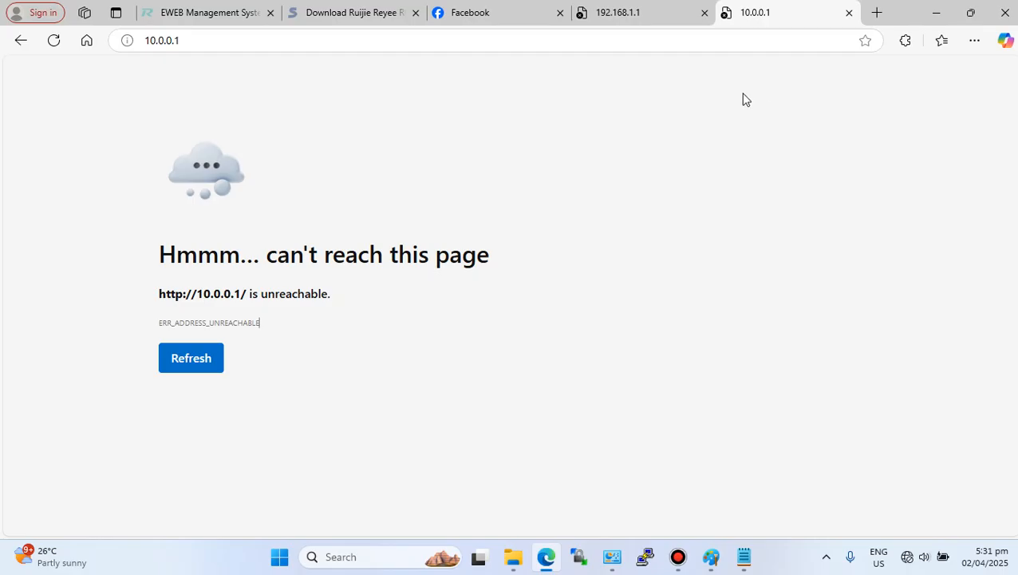
# - Try to open the router's LuCI interface at 220.220.222.1
pyautogui.click(160, 40)
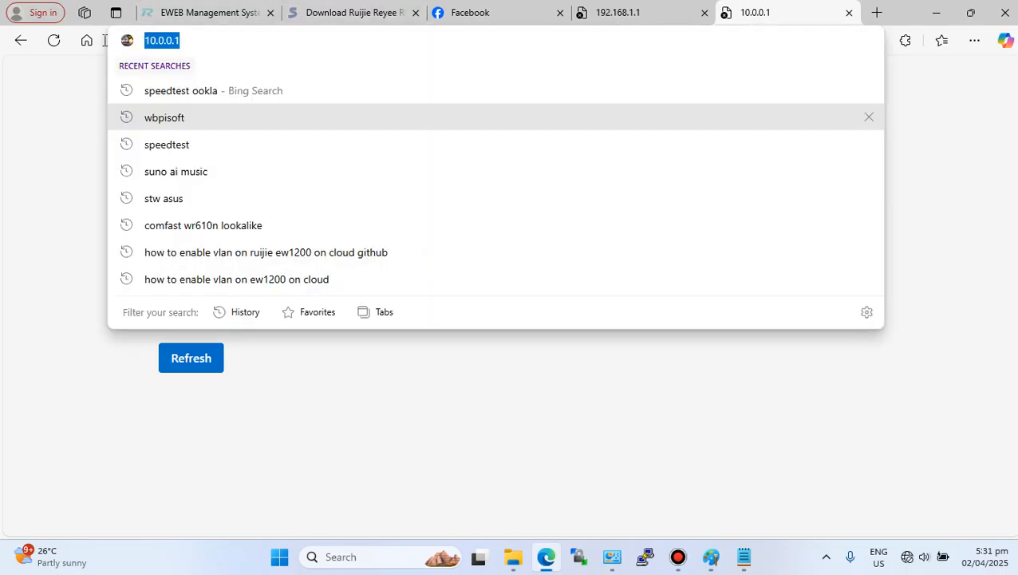
pyautogui.write('192.1')
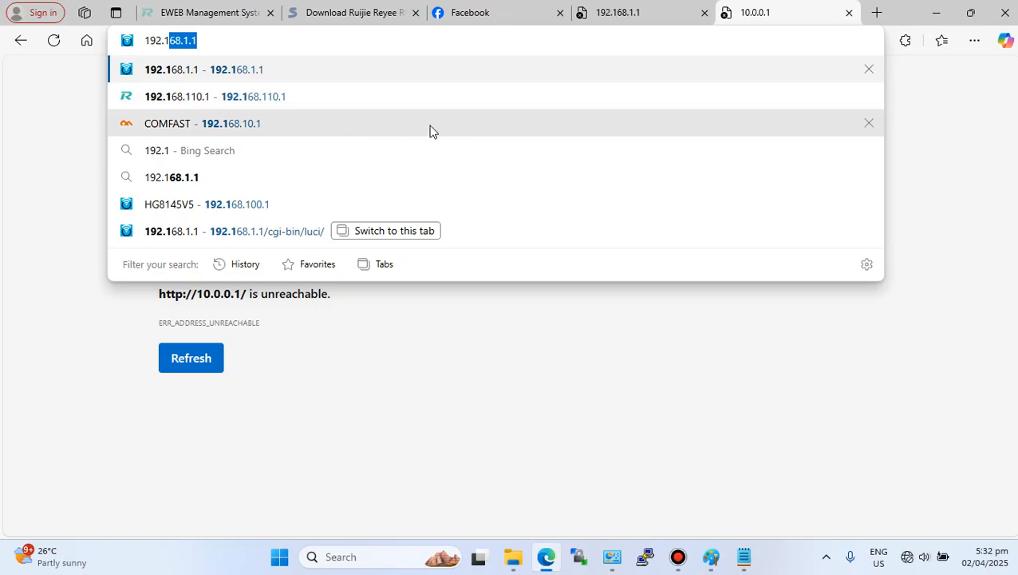
pyautogui.press('BackSpace')
pyautogui.press('BackSpace')
pyautogui.press('BackSpace')
pyautogui.press('BackSpace')
pyautogui.press('BackSpace')
pyautogui.press('BackSpace')
pyautogui.write('220.220.222')
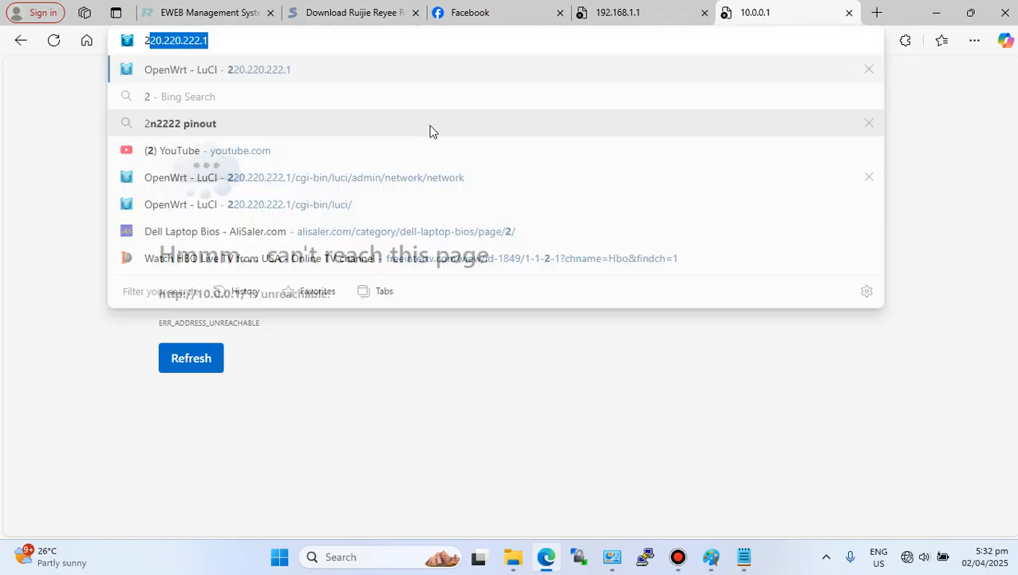
pyautogui.click(268, 70)
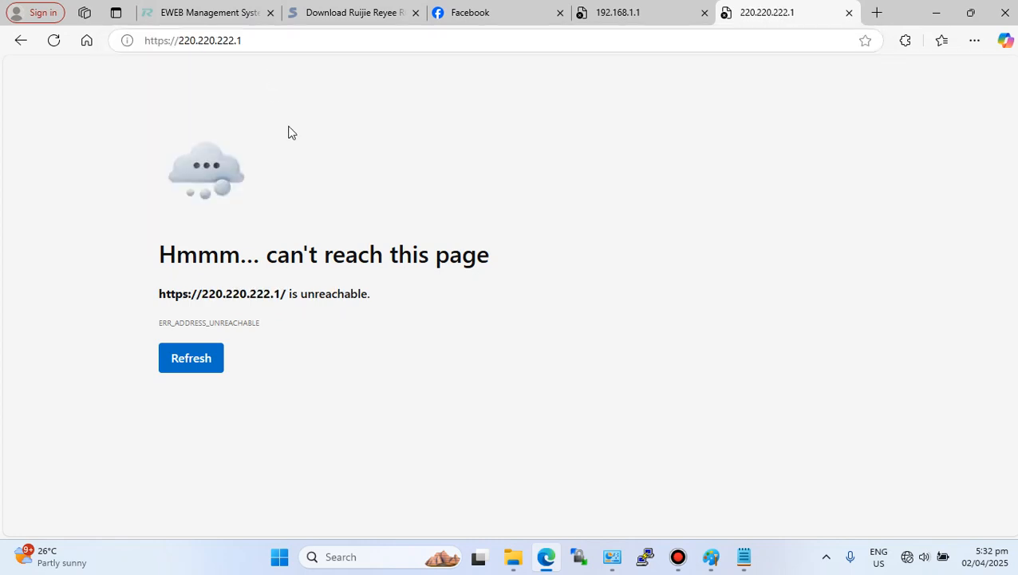
# - Check the network adapters, reconnect the laptop to OpenWrtmanage, and reload the 220.220.222.1 page
pyautogui.click(612, 557)
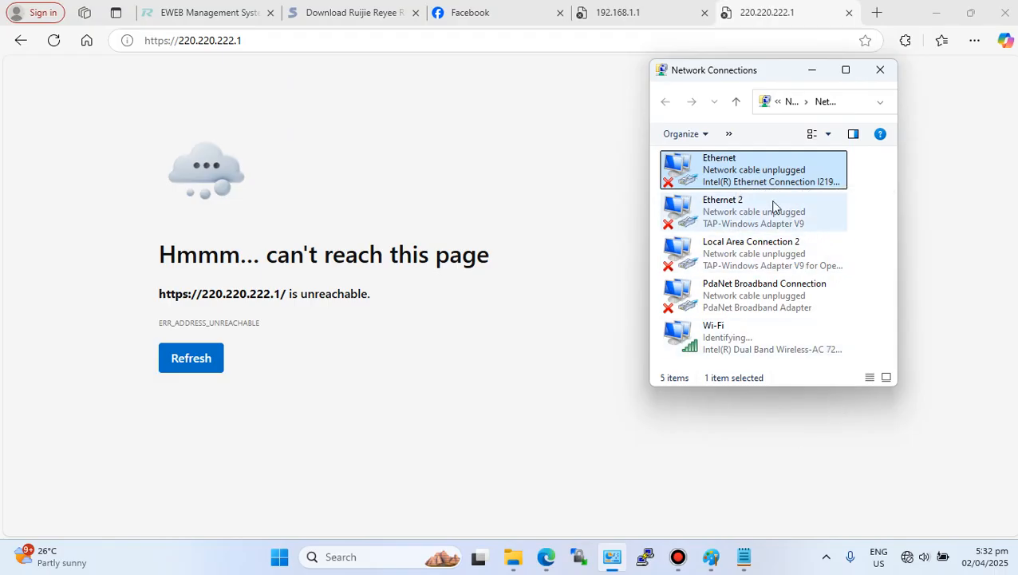
pyautogui.click(867, 511)
pyautogui.click(907, 557)
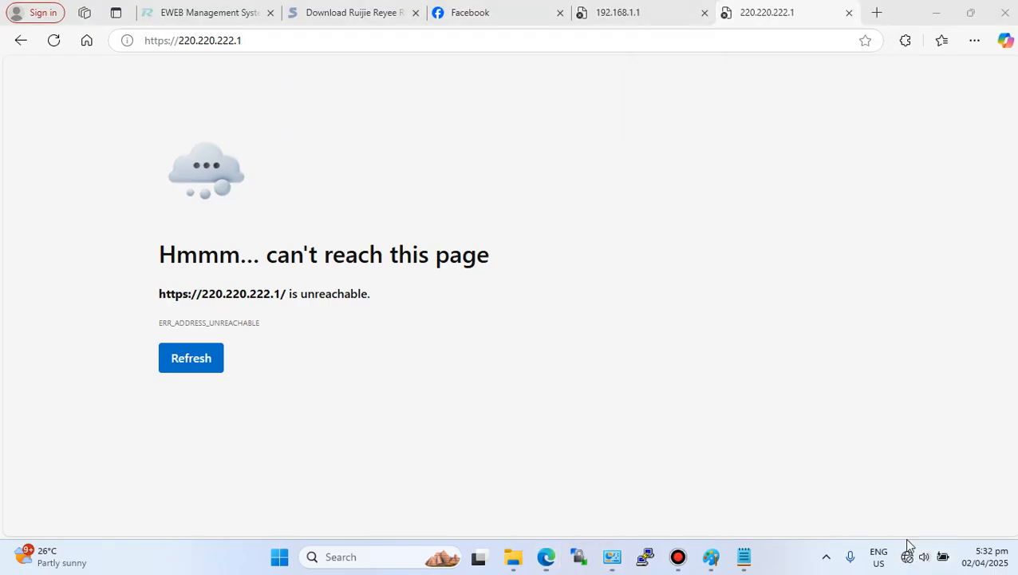
pyautogui.click(814, 280)
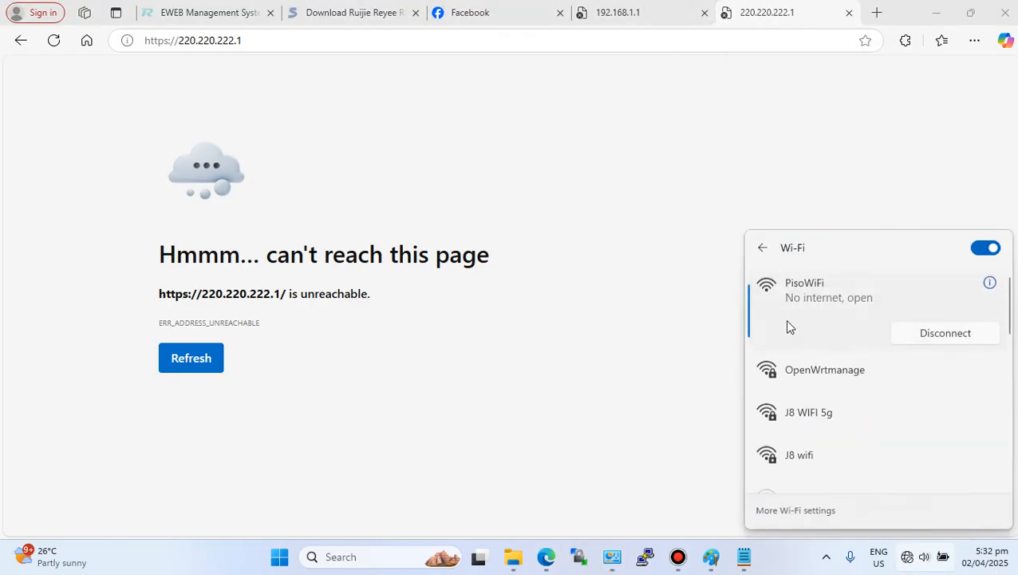
pyautogui.click(846, 369)
pyautogui.click(942, 392)
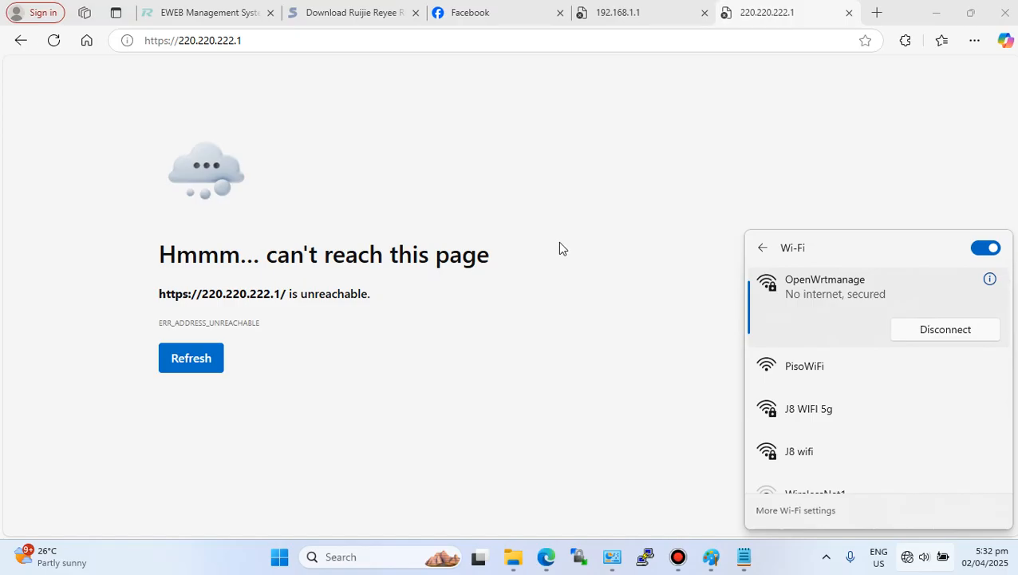
pyautogui.click(576, 276)
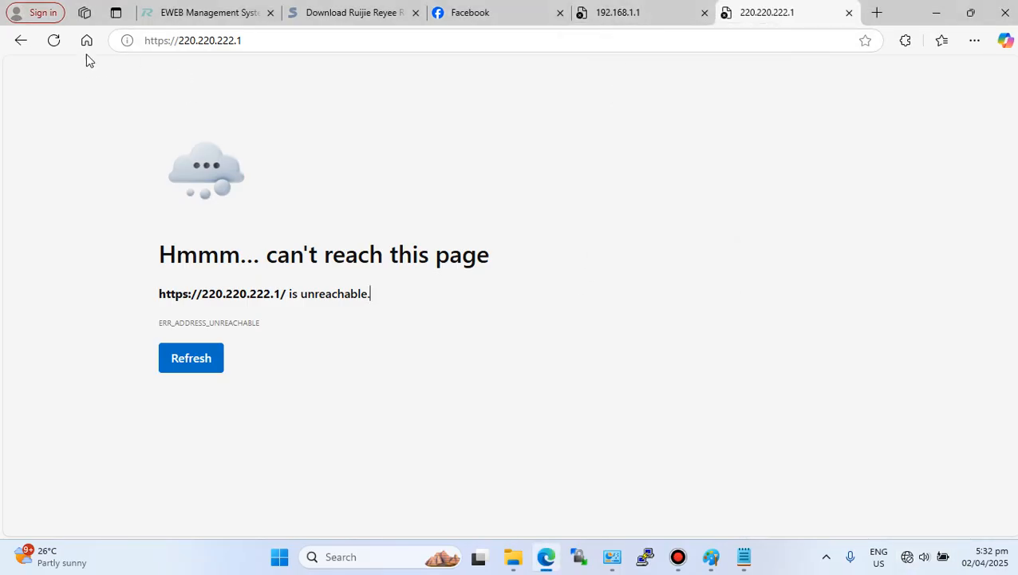
pyautogui.click(55, 44)
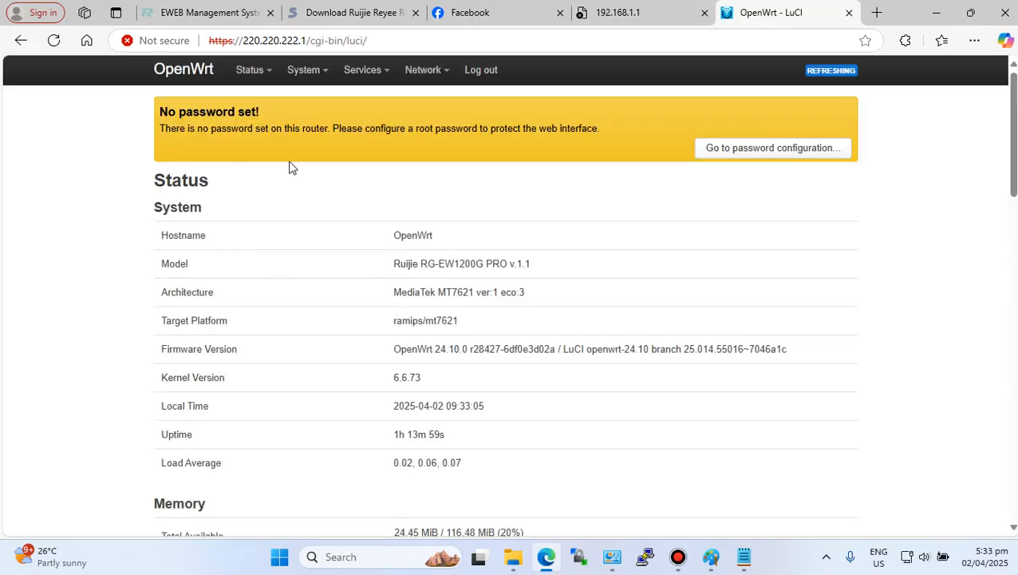
# - Add a new unmanaged interface named vendoAP using device Vendo.13 and save it
pyautogui.moveTo(423, 70)
pyautogui.click(422, 97)
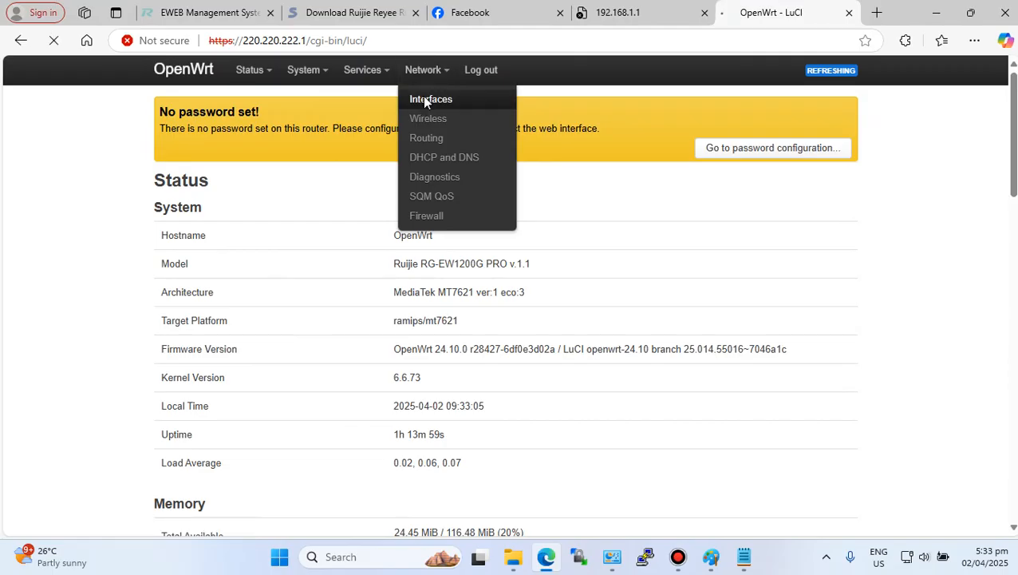
pyautogui.scroll(-4, 219, 381)
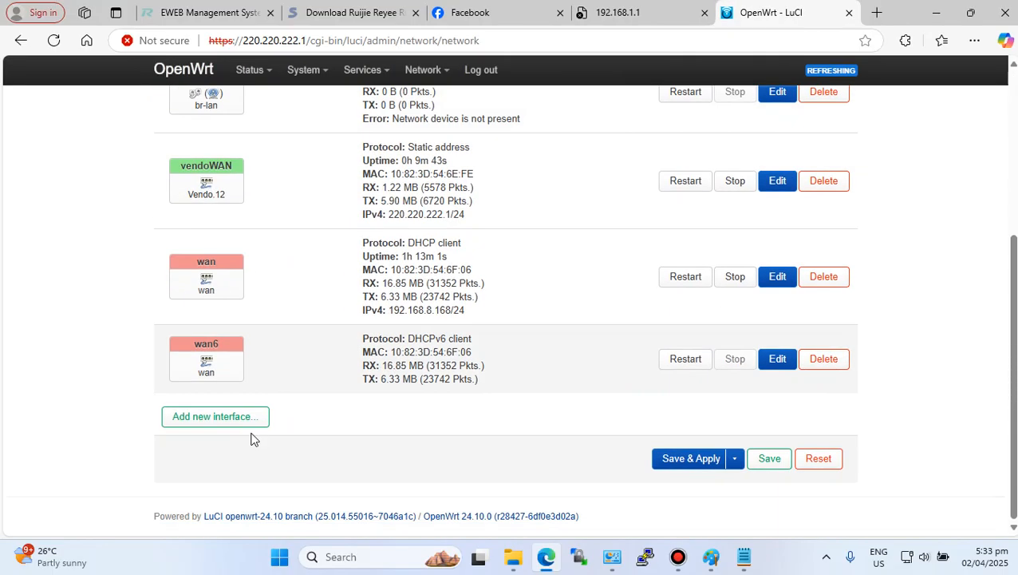
pyautogui.click(208, 418)
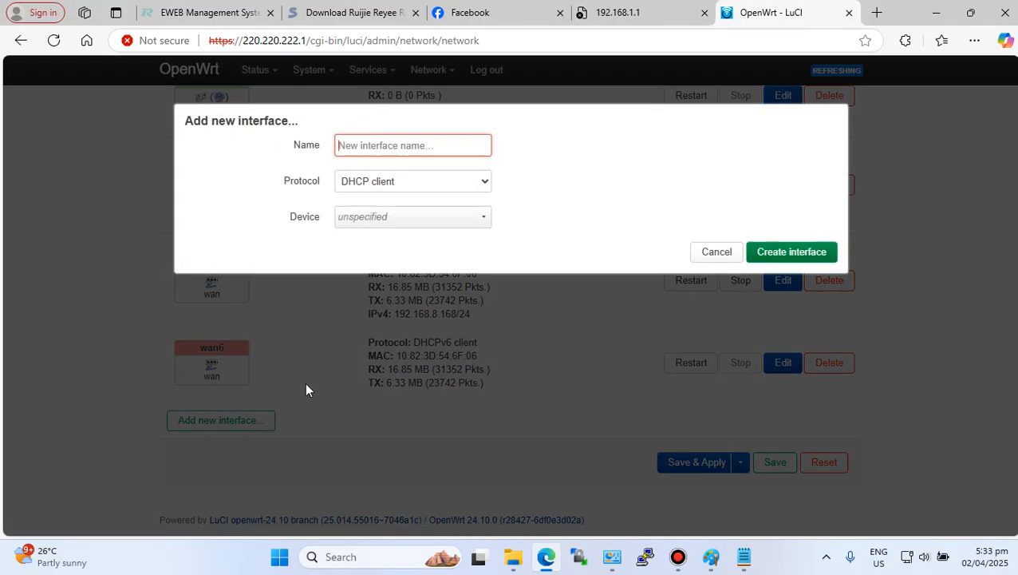
pyautogui.click(401, 145)
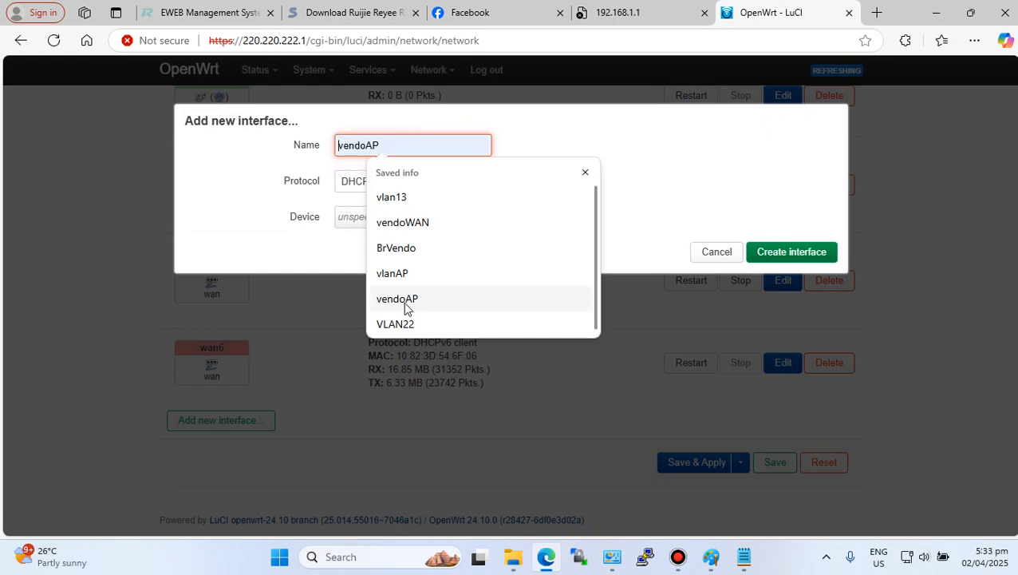
pyautogui.click(403, 300)
pyautogui.click(430, 182)
pyautogui.click(403, 241)
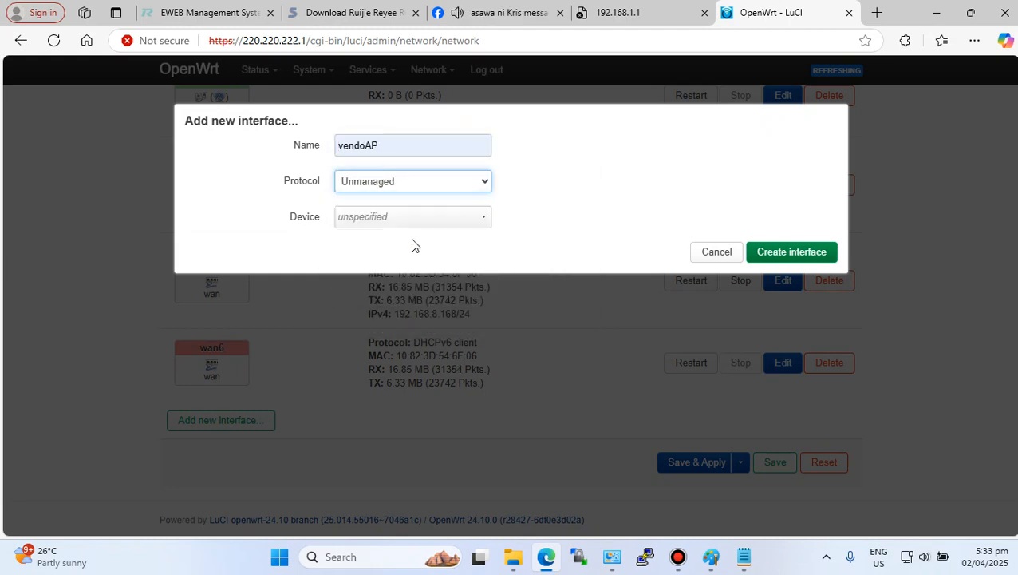
pyautogui.click(463, 223)
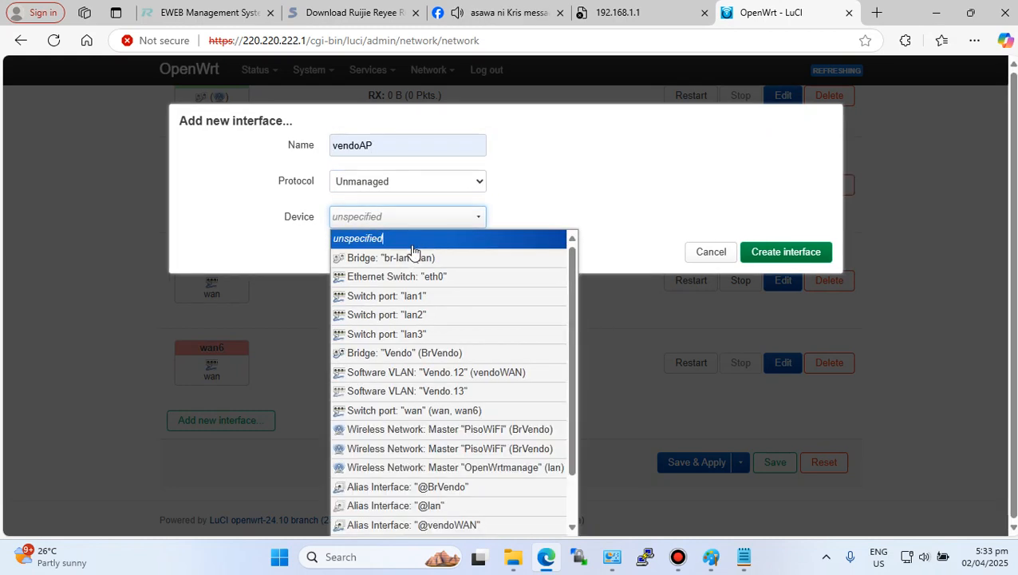
pyautogui.click(431, 391)
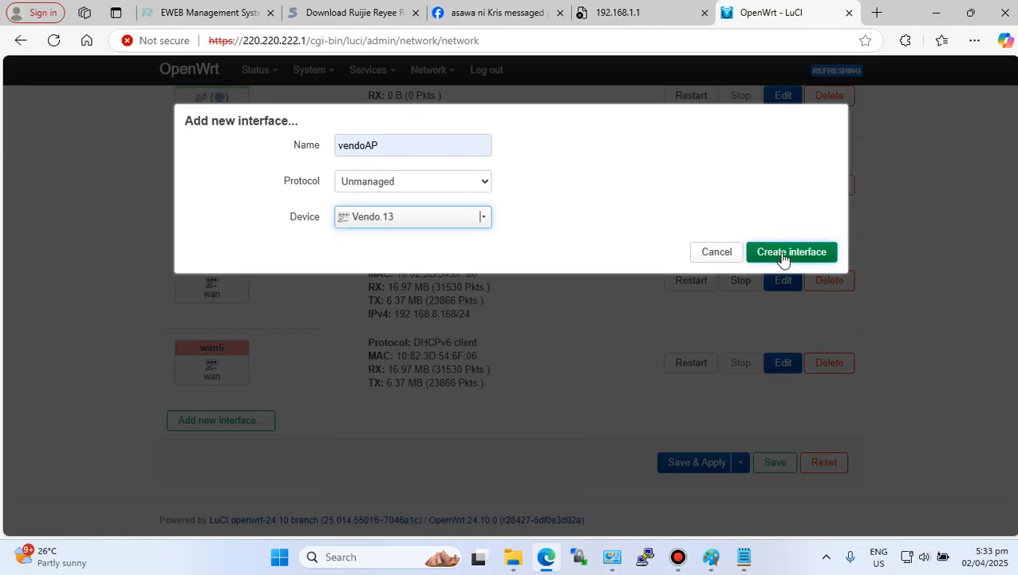
pyautogui.click(786, 253)
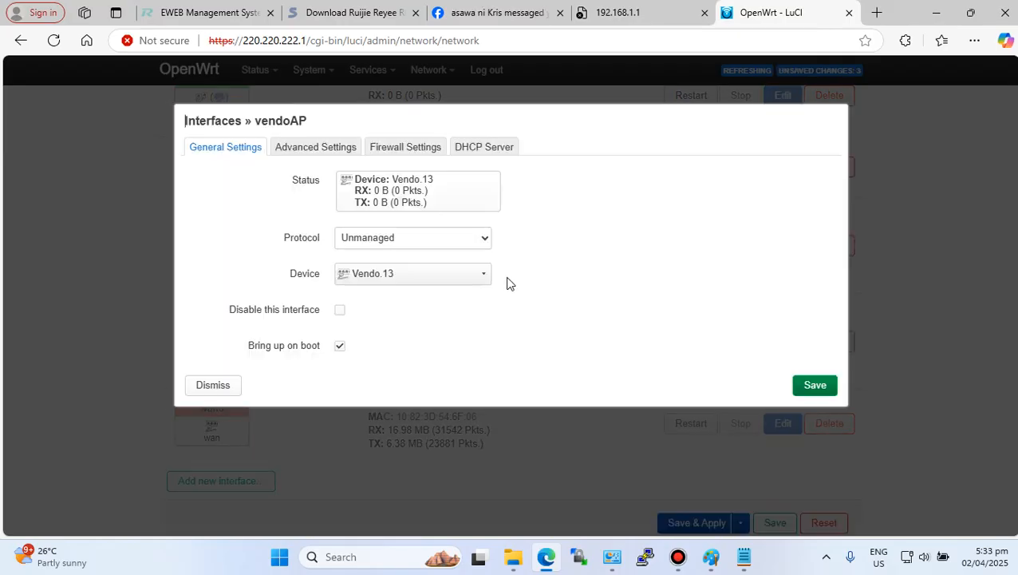
pyautogui.click(825, 388)
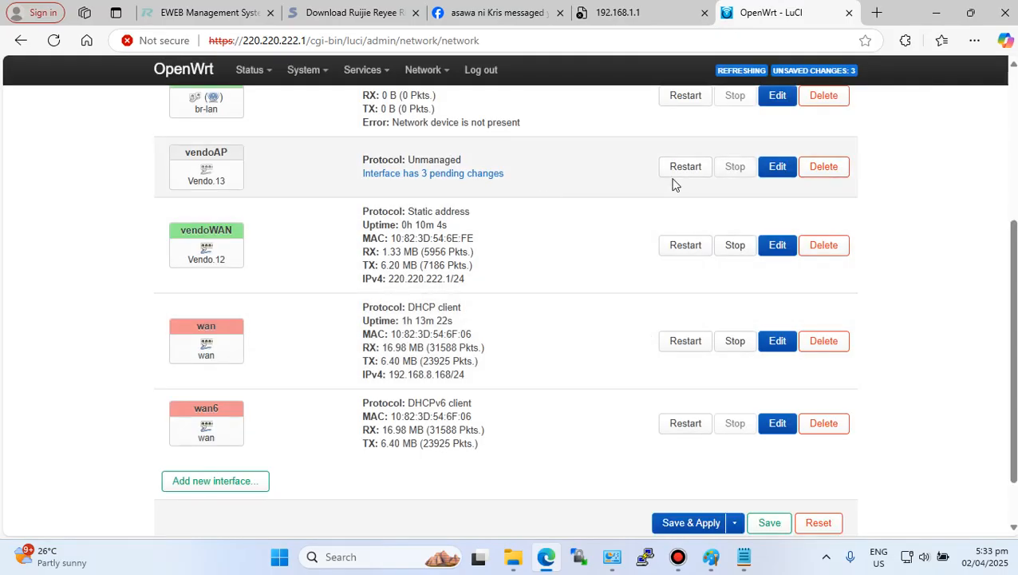
# - Assign the vendoAP interface to a firewall zone and save
pyautogui.click(777, 166)
pyautogui.click(407, 147)
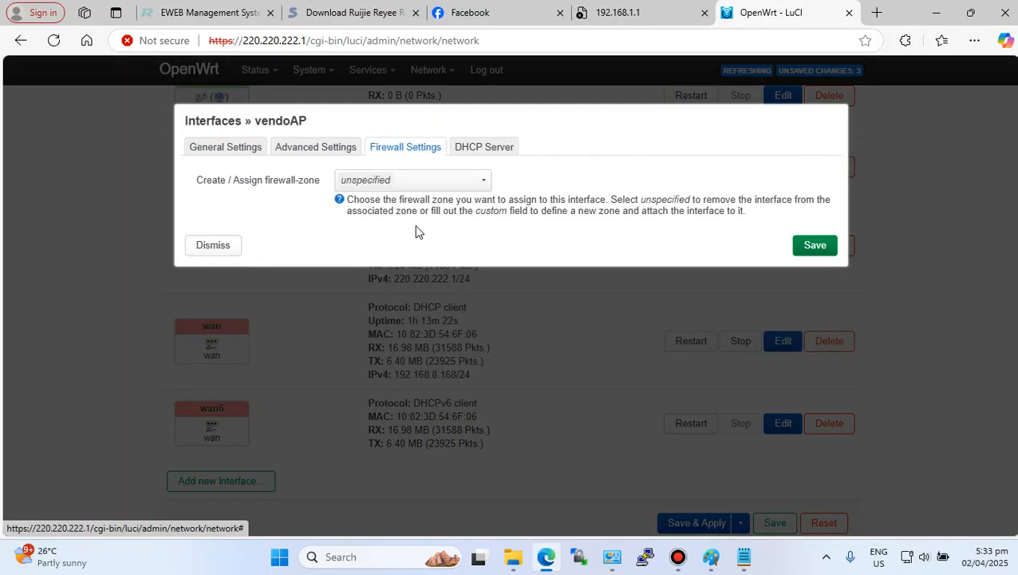
pyautogui.click(391, 184)
pyautogui.click(391, 228)
pyautogui.click(817, 246)
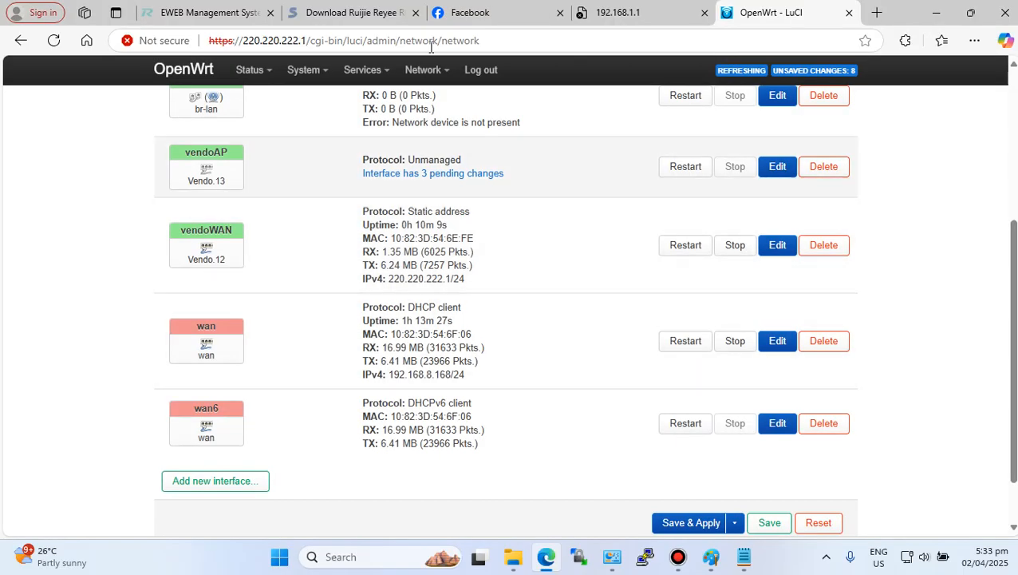
# - Open the wireless settings and attach the 5 GHz PisoWiFi network to vendoAP instead of BrVendo, then save
pyautogui.moveTo(425, 69)
pyautogui.click(431, 118)
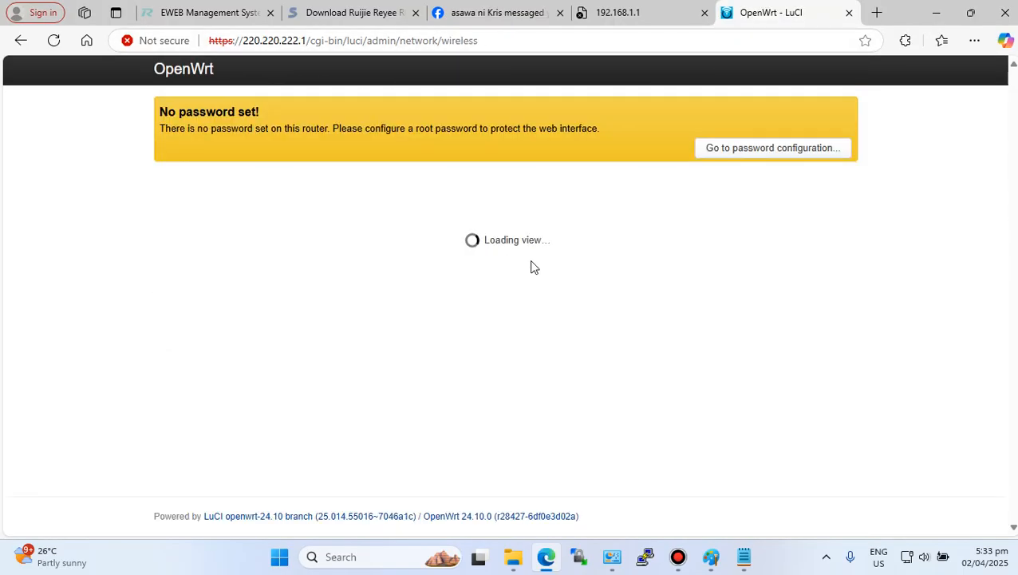
pyautogui.scroll(-3, 531, 266)
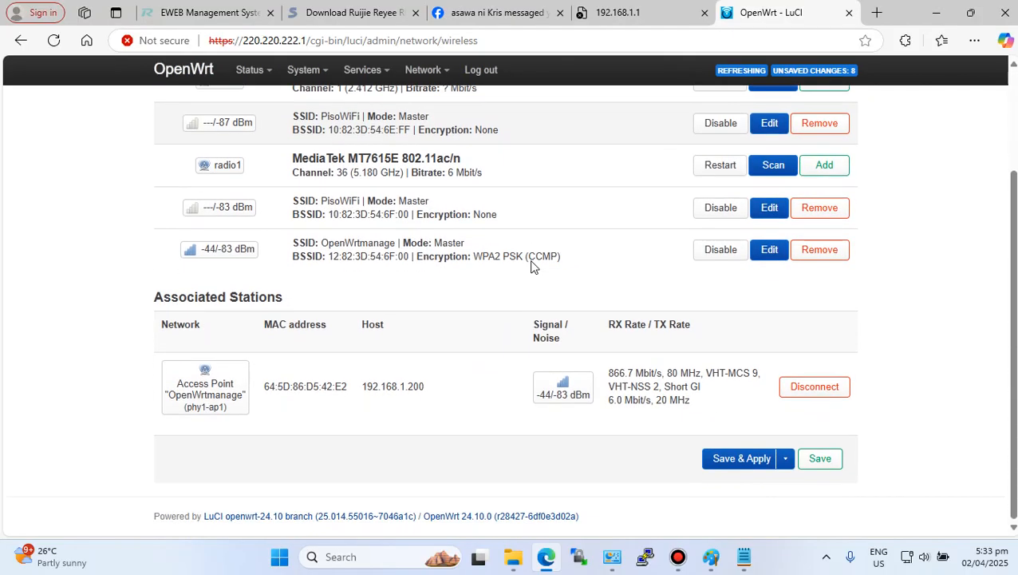
pyautogui.click(770, 209)
pyautogui.scroll(-3, 431, 294)
pyautogui.scroll(-2, 432, 295)
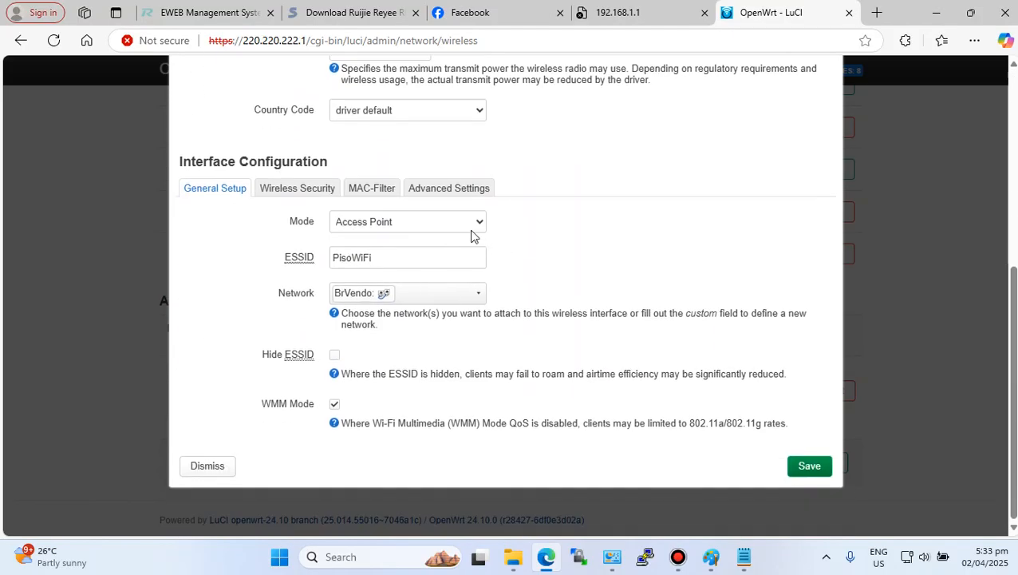
pyautogui.click(468, 297)
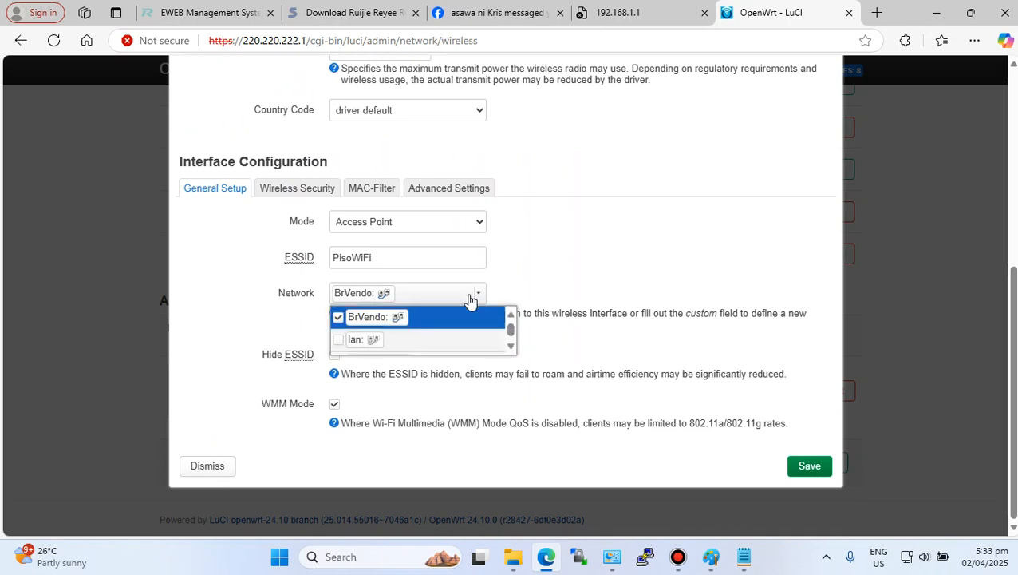
pyautogui.click(338, 319)
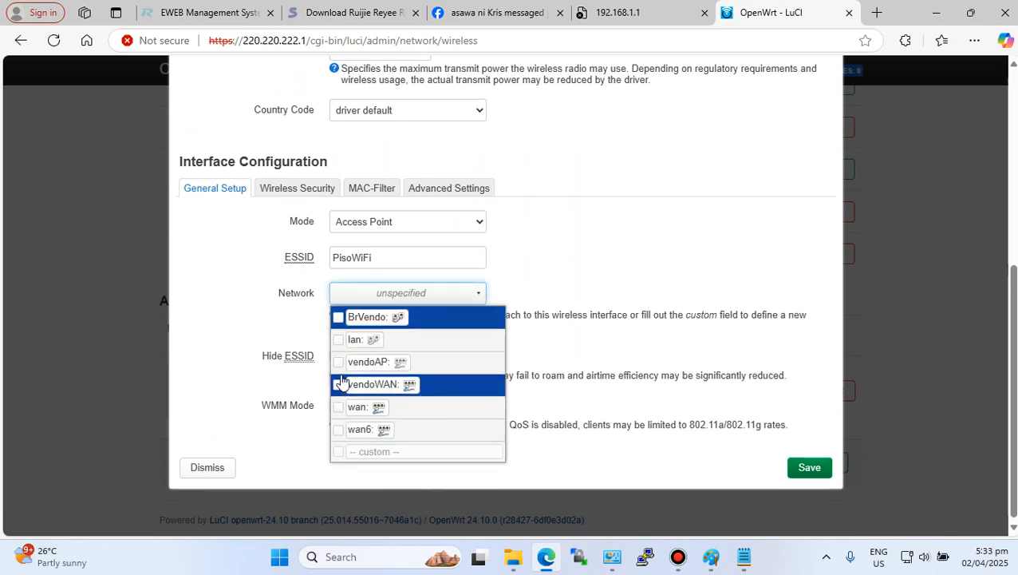
pyautogui.click(346, 366)
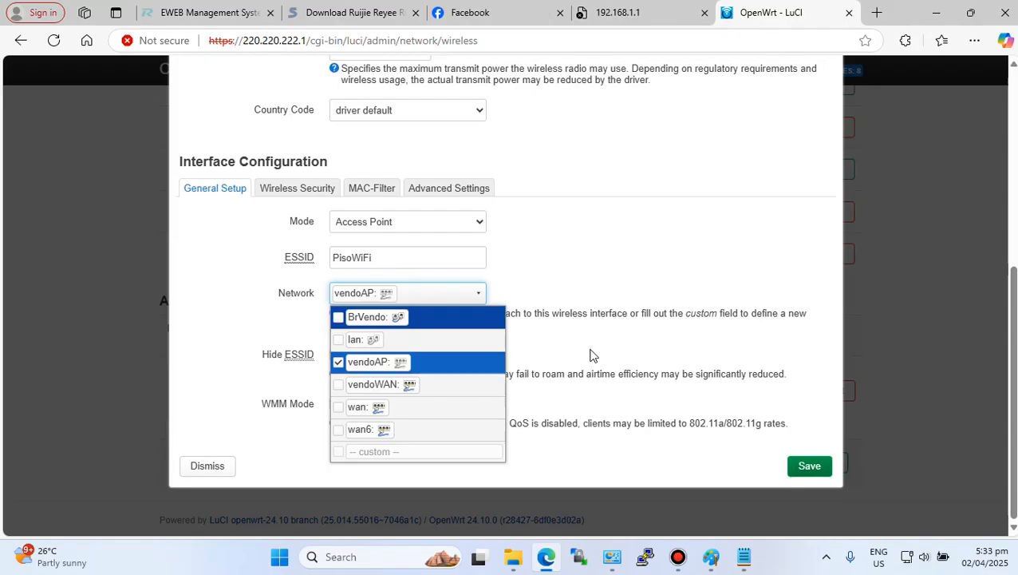
pyautogui.click(830, 483)
pyautogui.click(807, 466)
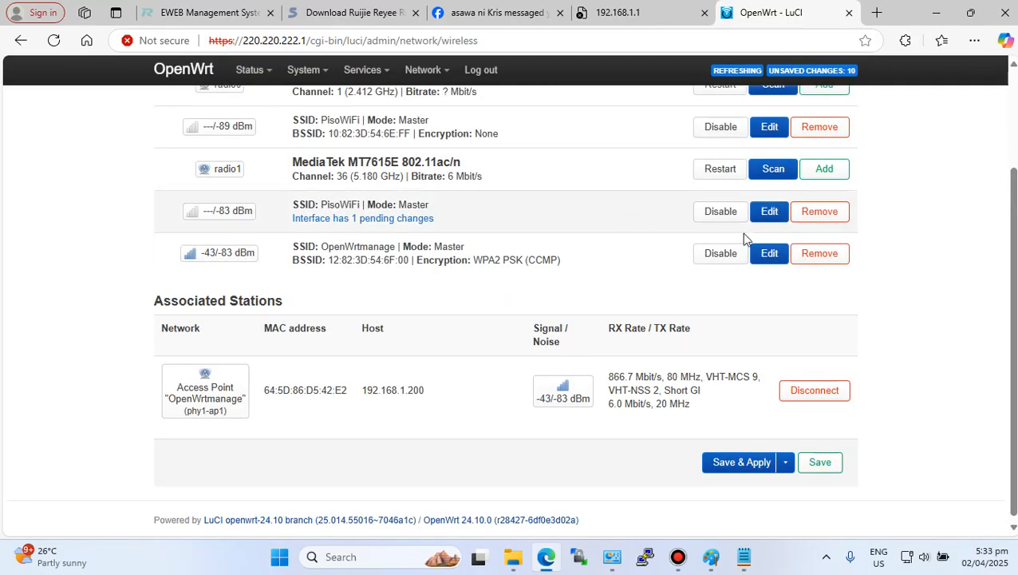
# - Attach the 2.4 GHz PisoWiFi network to vendoAP instead of BrVendo, save, and apply all pending changes
pyautogui.click(769, 126)
pyautogui.scroll(-5, 383, 303)
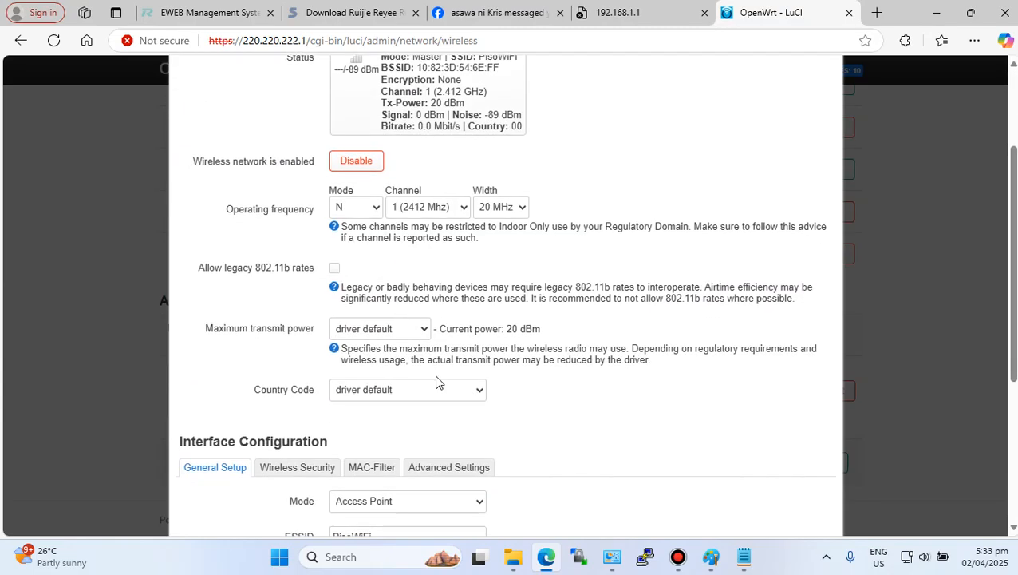
pyautogui.click(439, 301)
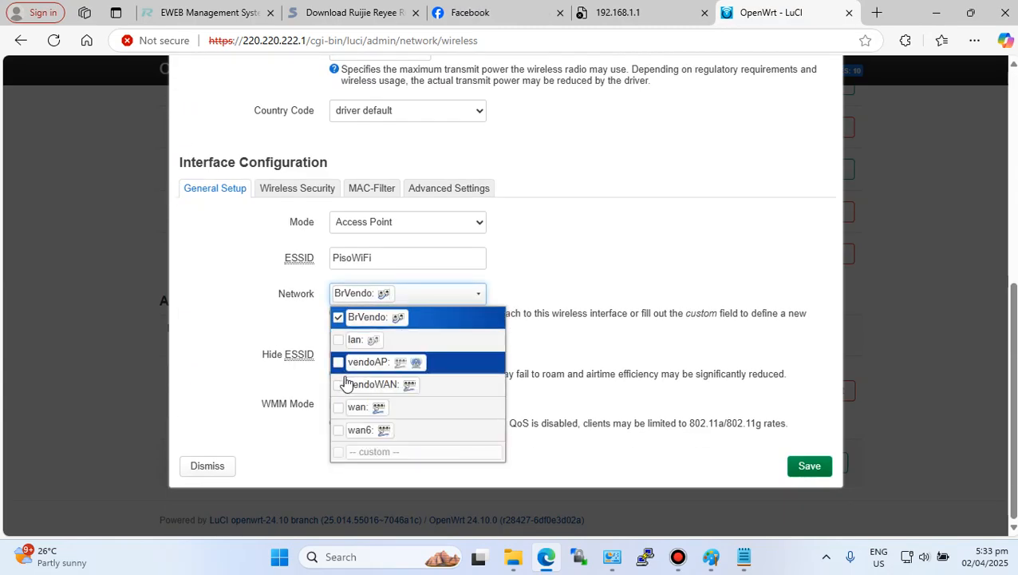
pyautogui.click(339, 362)
pyautogui.click(338, 317)
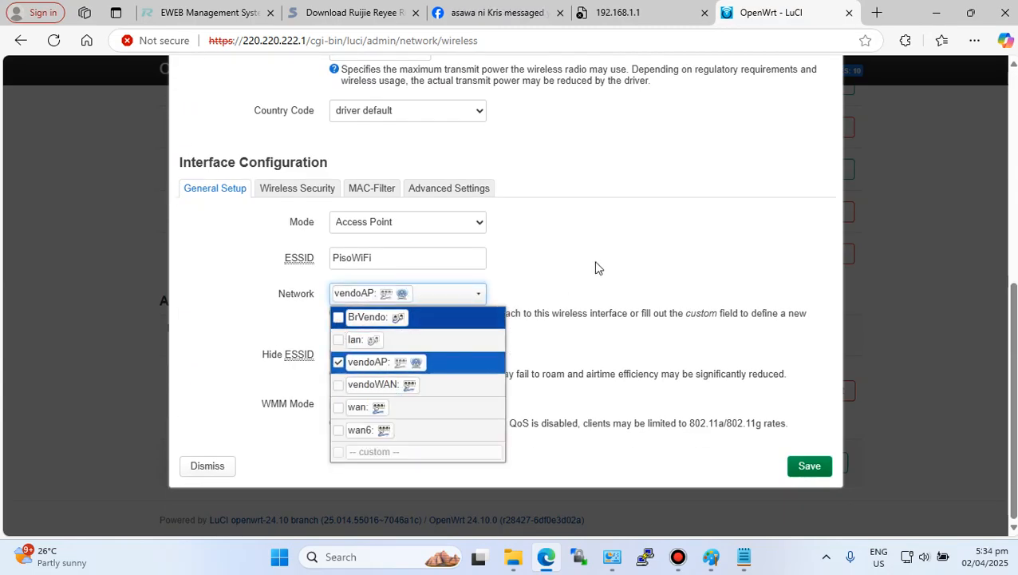
pyautogui.click(813, 466)
pyautogui.click(812, 466)
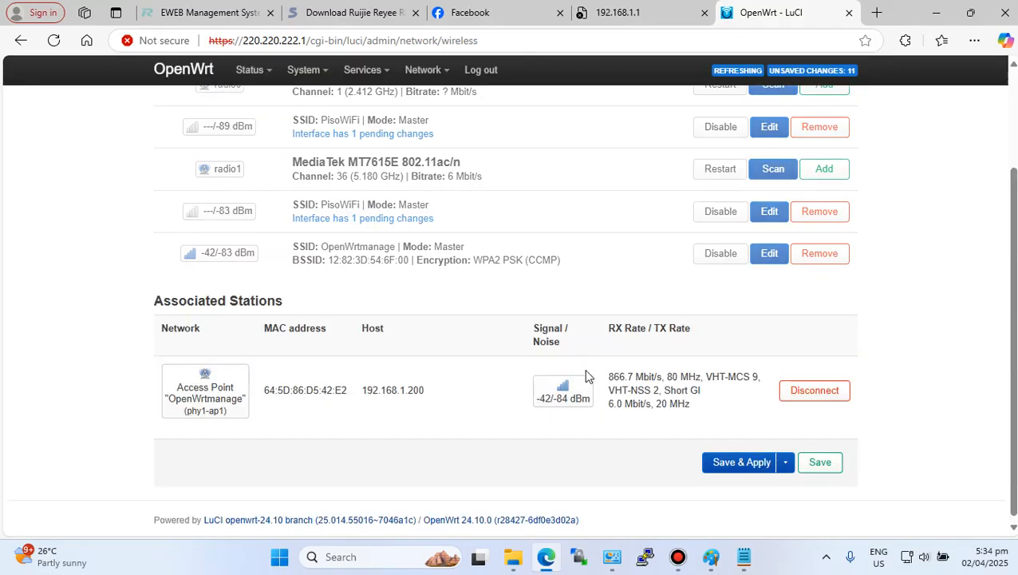
pyautogui.click(785, 459)
pyautogui.click(743, 499)
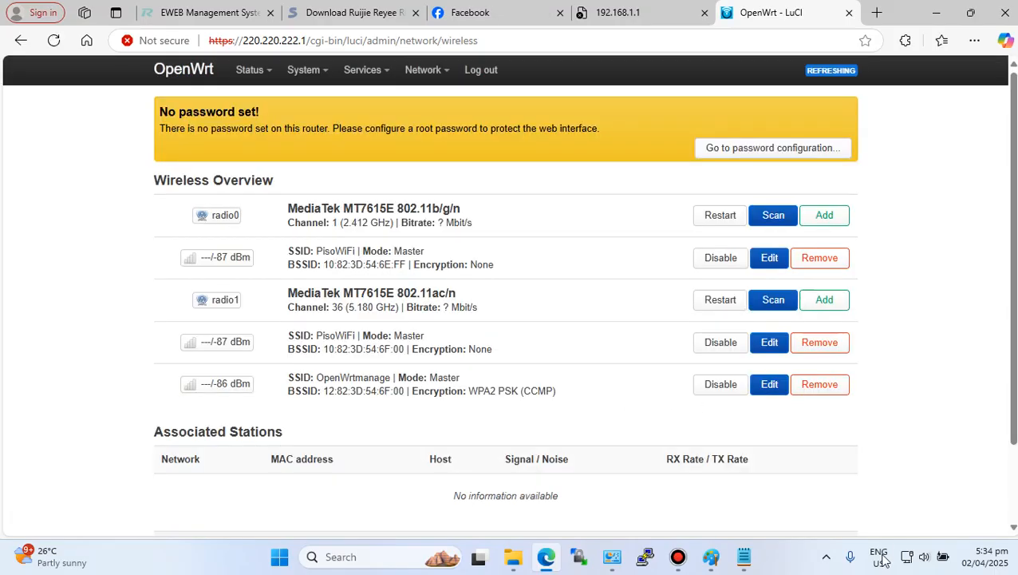
# - Disconnect and reconnect the laptop to the OpenWrtmanage Wi-Fi network
pyautogui.click(908, 558)
pyautogui.click(834, 273)
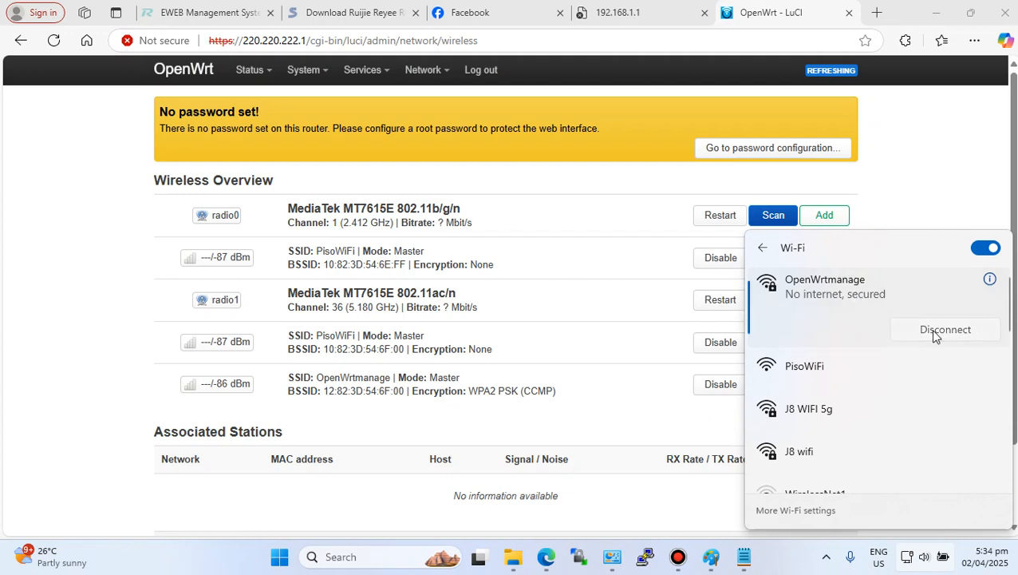
pyautogui.click(926, 330)
pyautogui.click(942, 352)
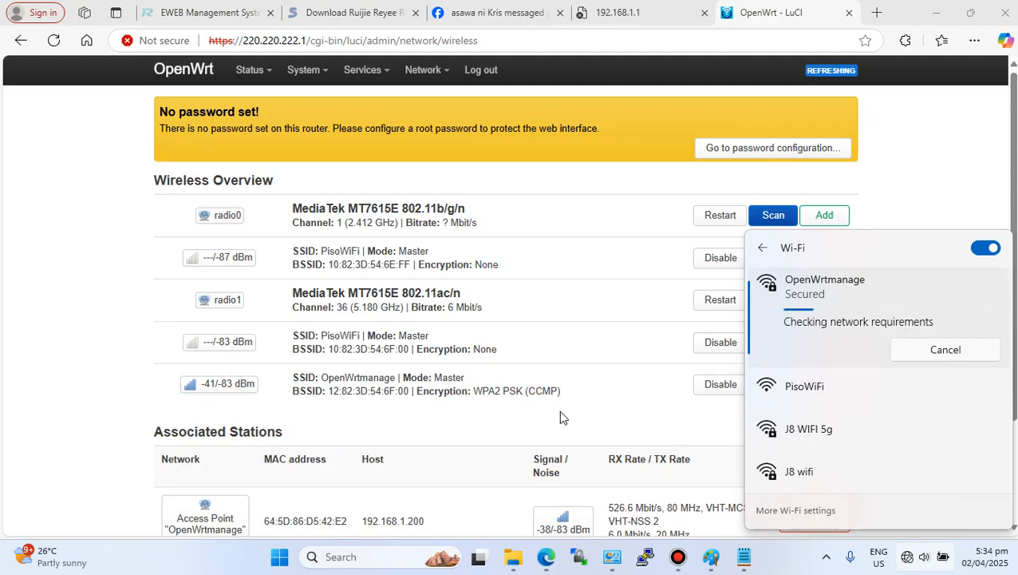
# - Connect the laptop to the open PisoWiFi network and check the Wi-Fi adapter in Network Connections
pyautogui.scroll(-3, 561, 415)
pyautogui.scroll(3, 561, 395)
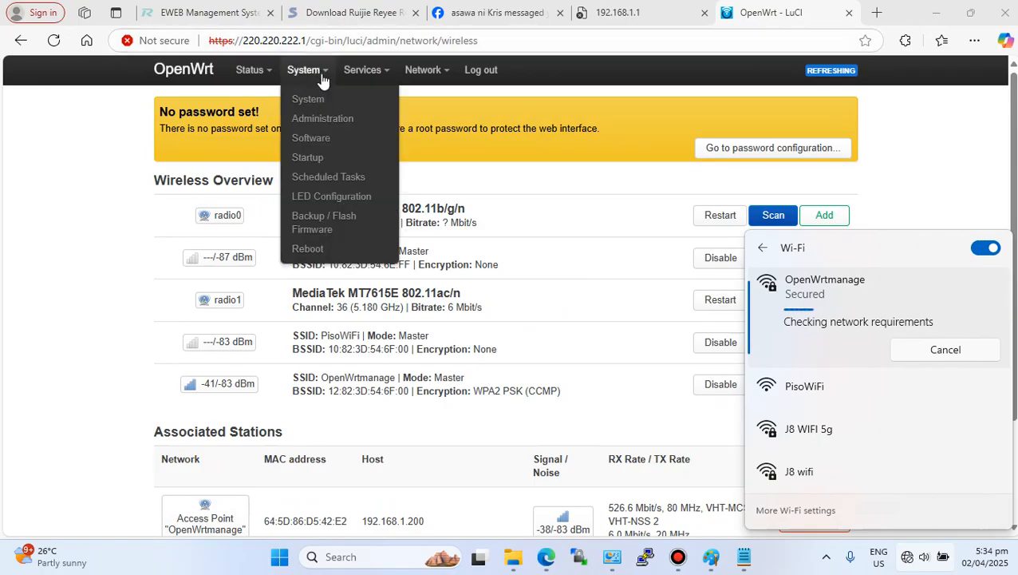
pyautogui.moveTo(323, 79)
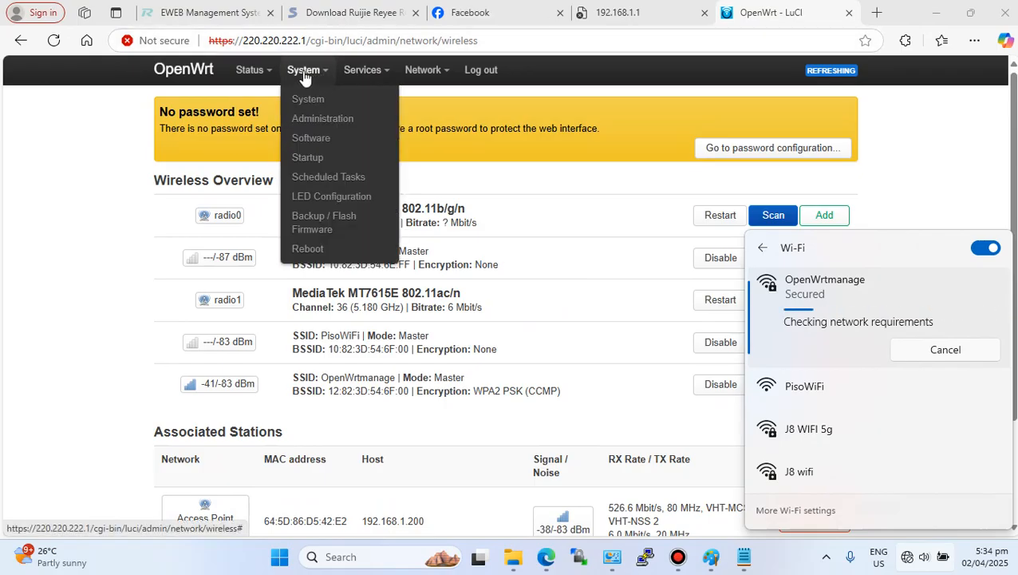
pyautogui.click(833, 378)
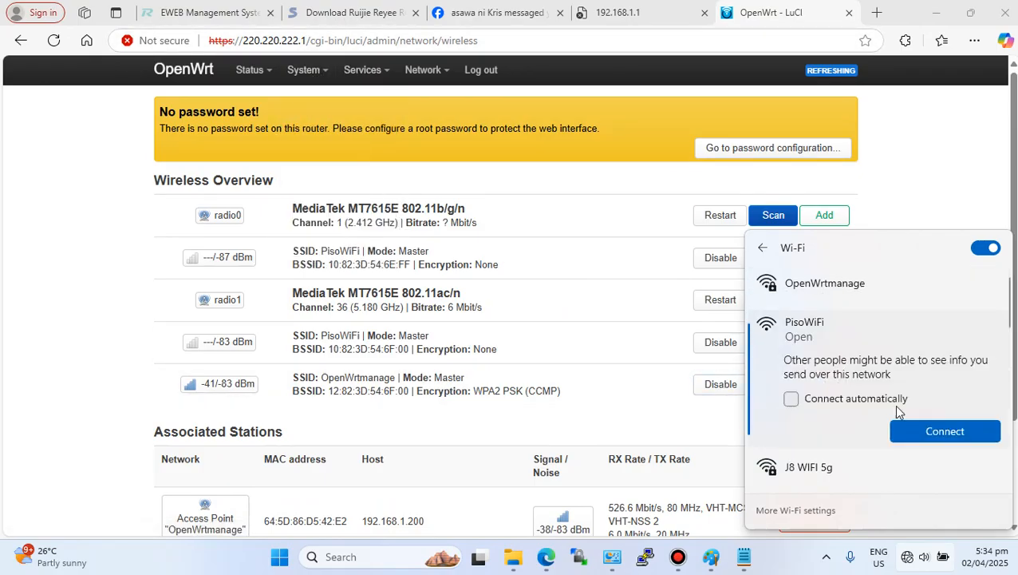
pyautogui.click(832, 367)
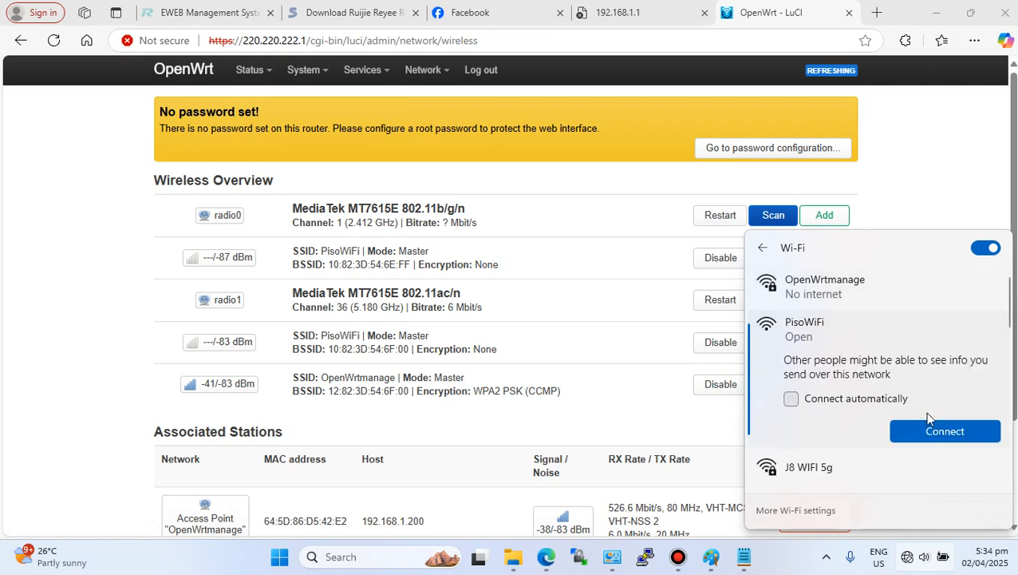
pyautogui.click(943, 431)
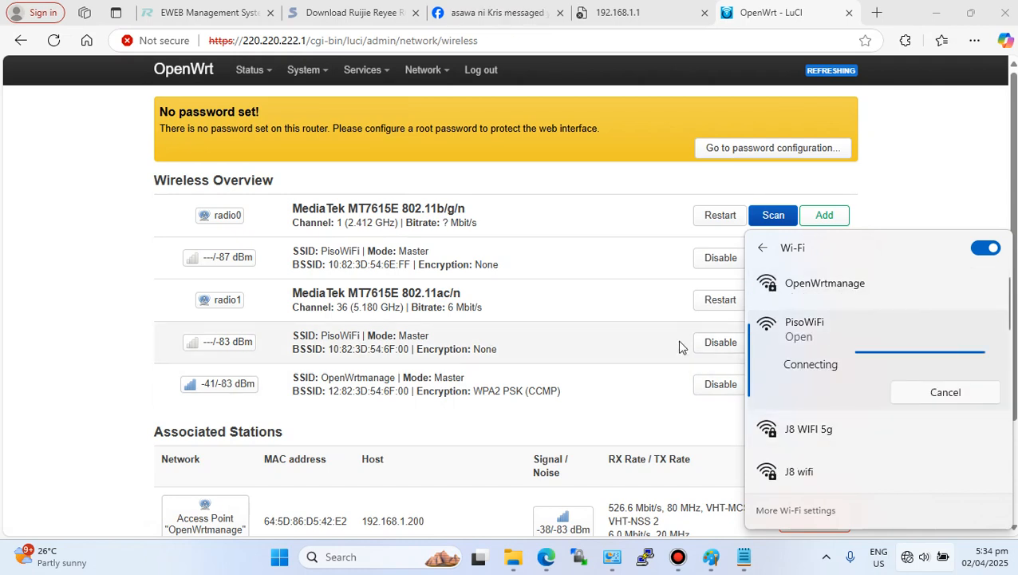
pyautogui.click(612, 561)
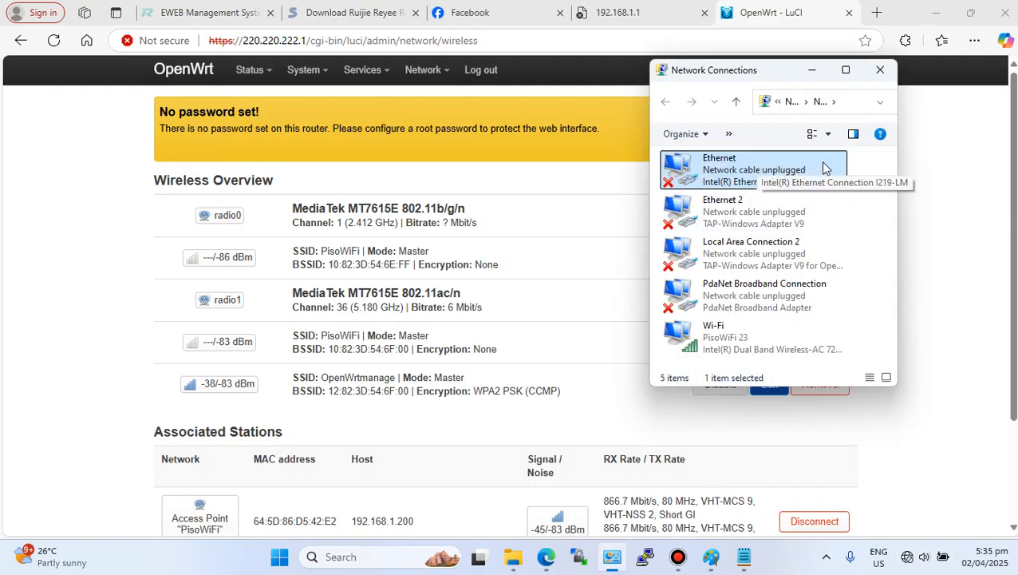
pyautogui.click(544, 216)
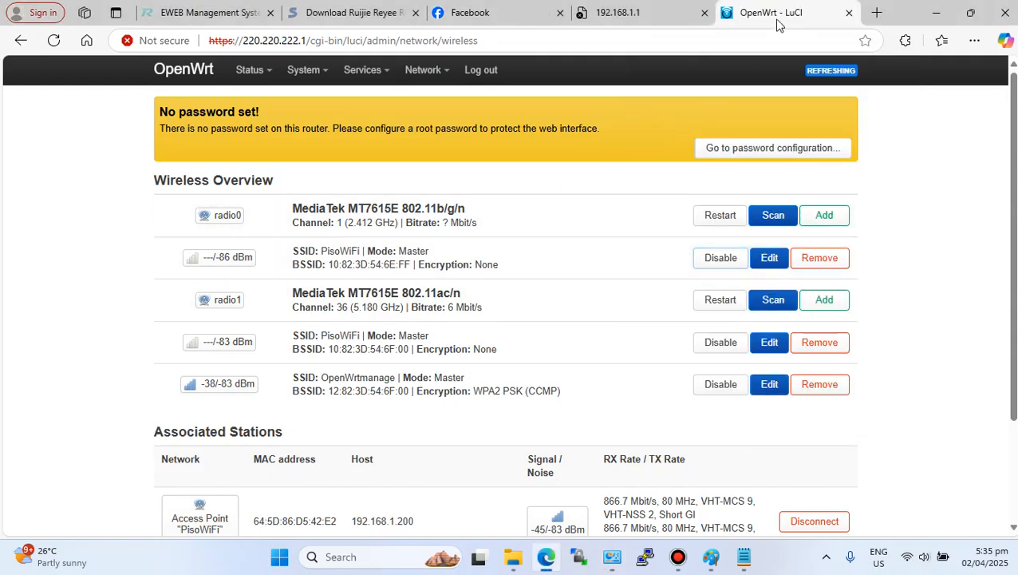
# - Open the PisoWiFi portal at 10.0.0.1 in a new browser tab
pyautogui.click(877, 13)
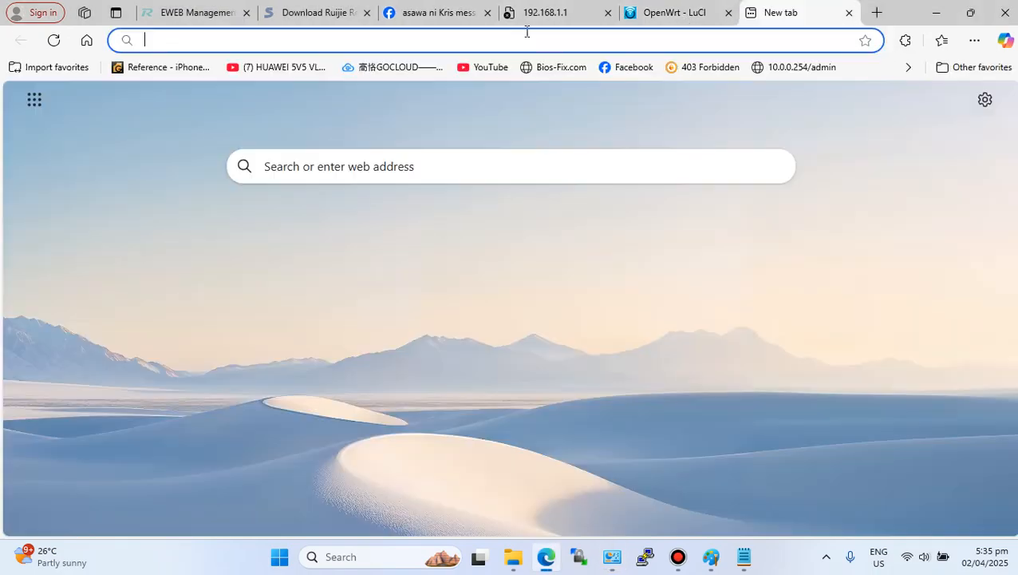
pyautogui.write('10.0.0.1')
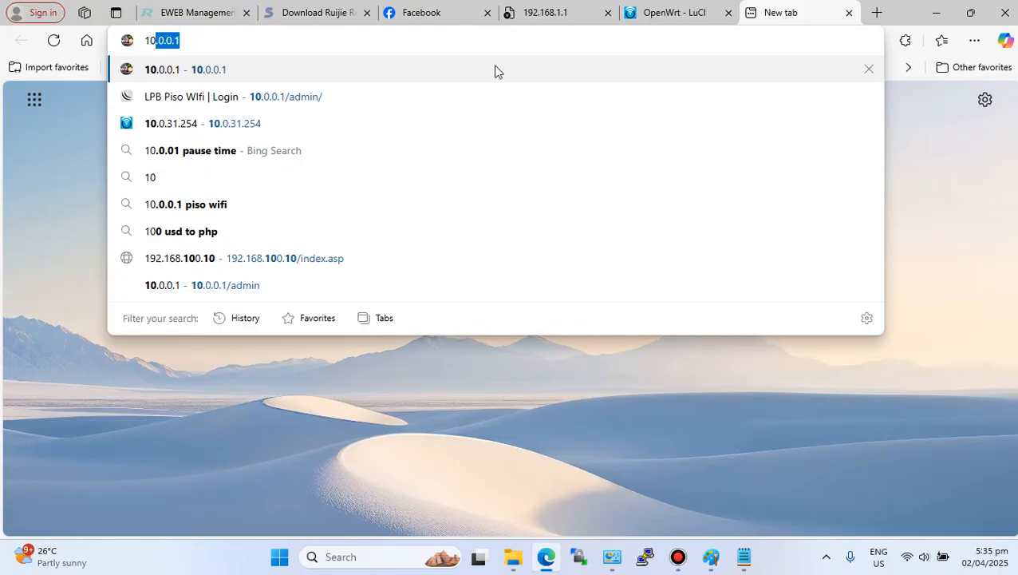
pyautogui.press('Return')
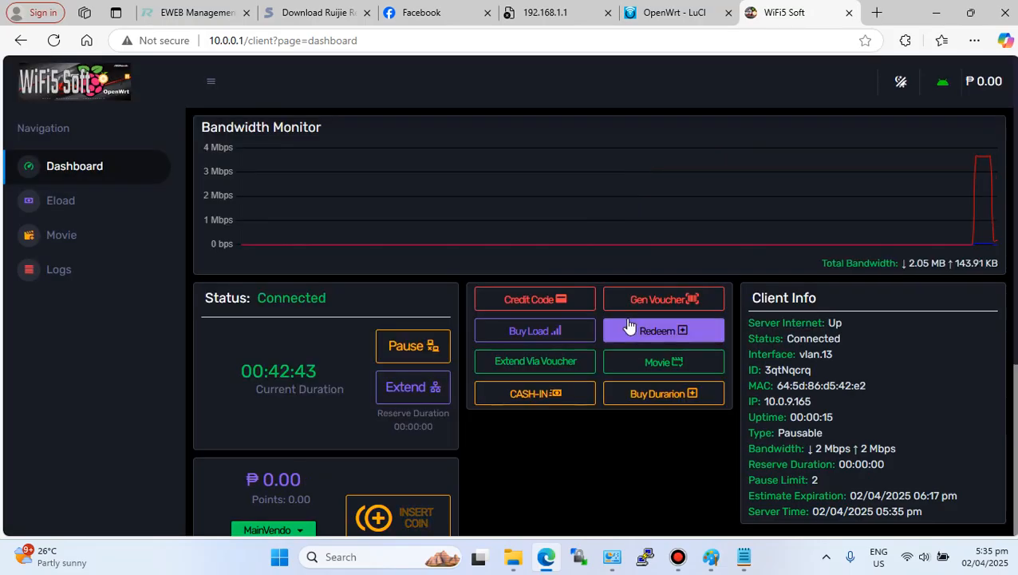
# - Examine the portal's Client Info panel for the connected interface
pyautogui.scroll(-4, 628, 325)
pyautogui.scroll(2, 628, 325)
pyautogui.scroll(1, 628, 325)
pyautogui.moveTo(798, 238); pyautogui.dragTo(851, 231)
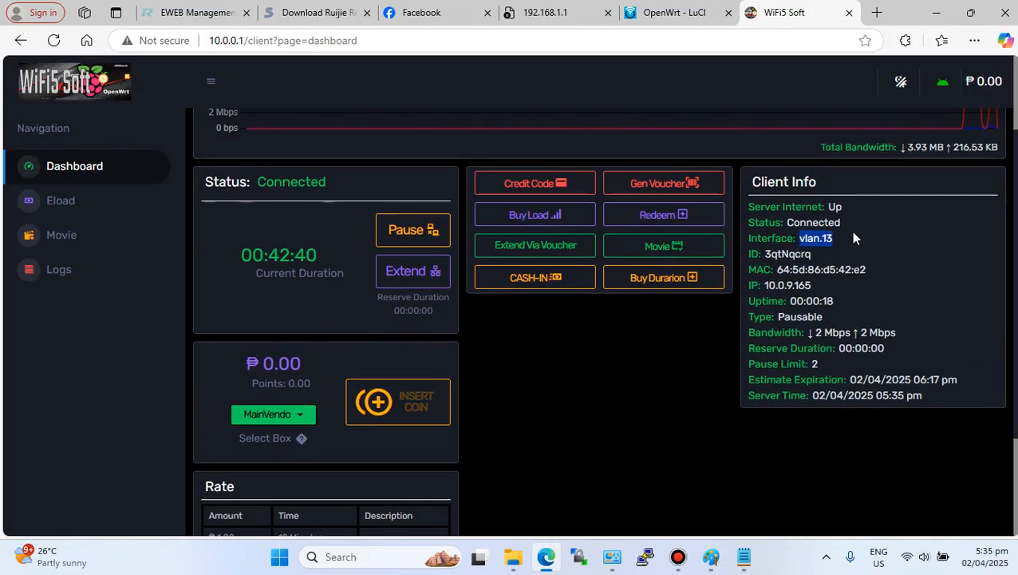
pyautogui.click(856, 247)
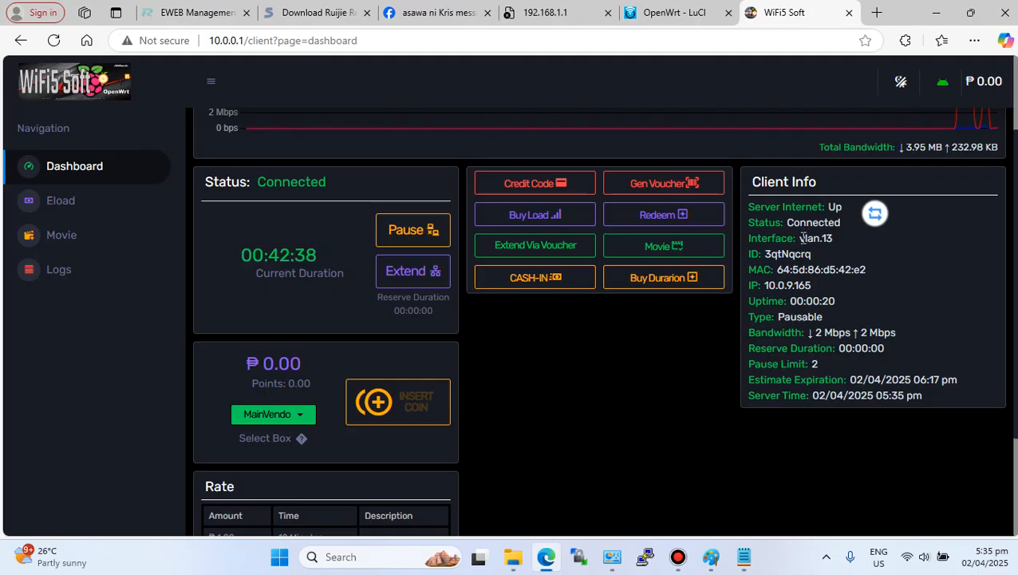
pyautogui.moveTo(800, 237); pyautogui.dragTo(874, 246)
pyautogui.click(855, 249)
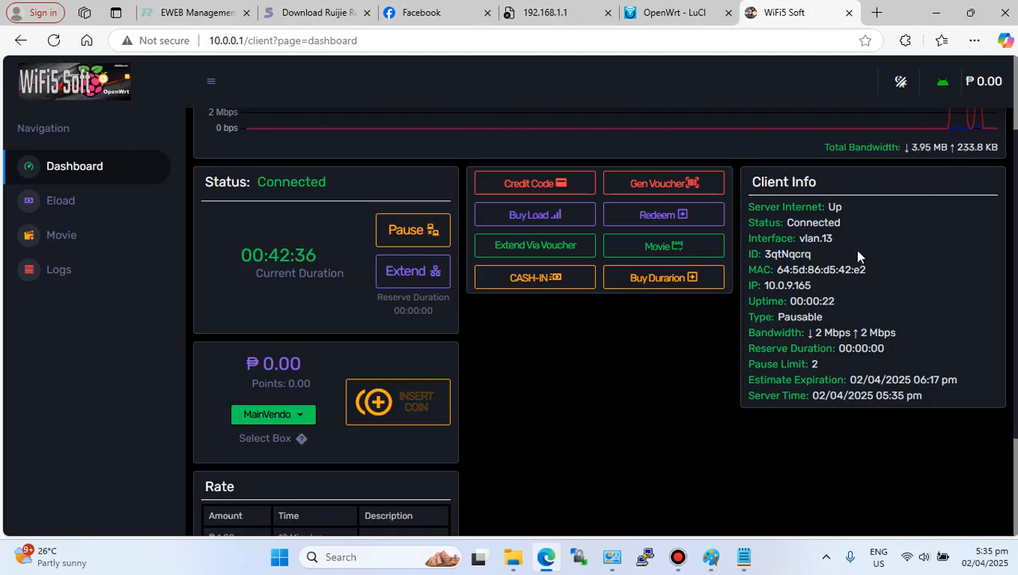
pyautogui.scroll(-2, 566, 411)
pyautogui.scroll(3, 574, 400)
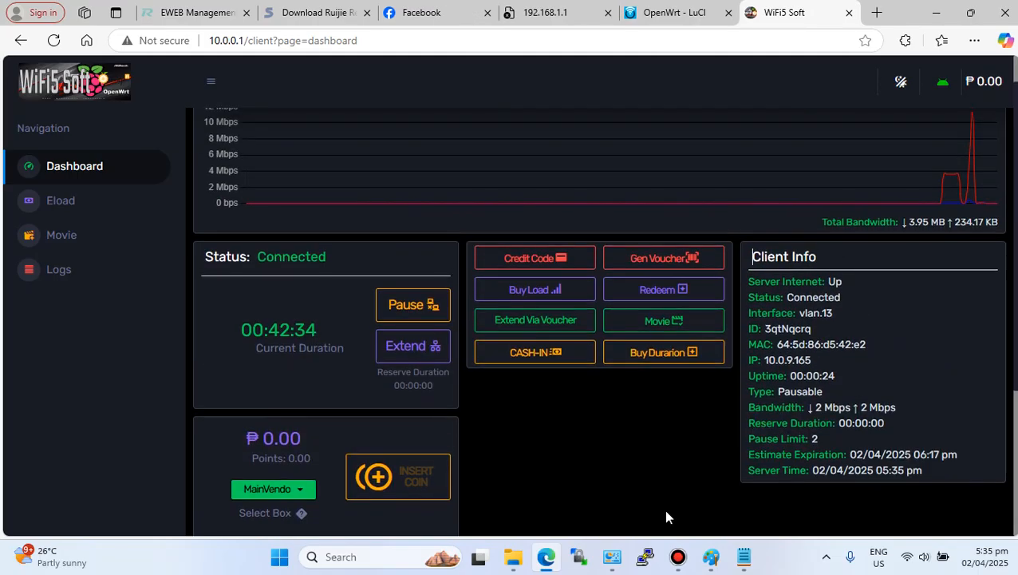
# - Annotate the router's rear-port image in Paint, labelling port 3 as 13 and port 2 as AP
pyautogui.click(710, 556)
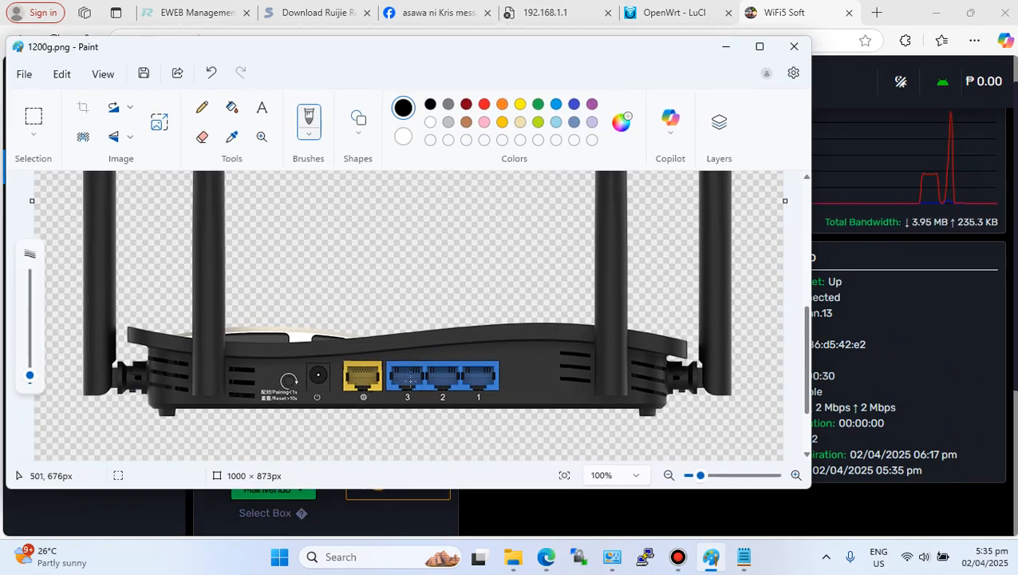
pyautogui.moveTo(416, 334); pyautogui.dragTo(415, 319)
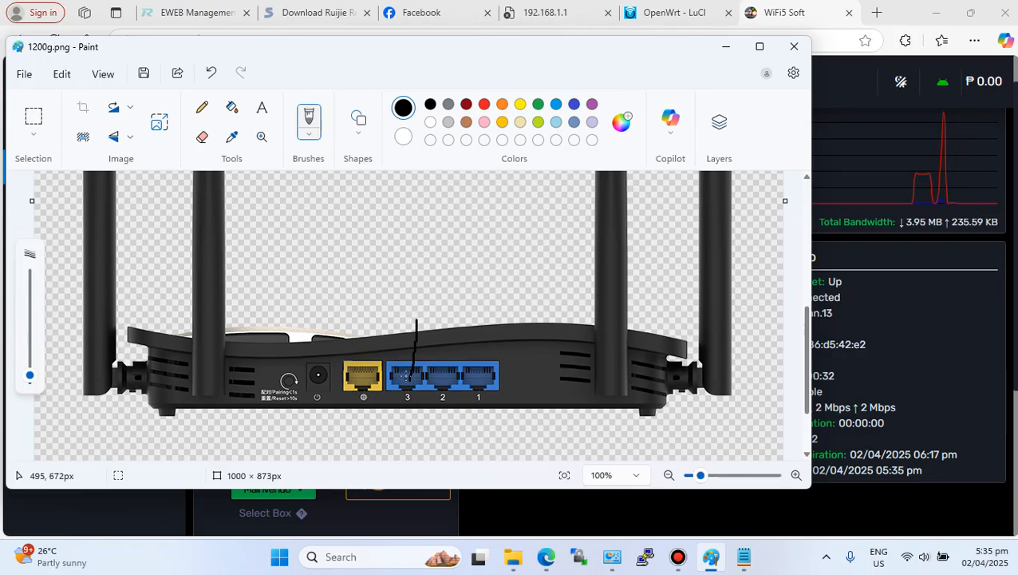
pyautogui.moveTo(393, 271); pyautogui.dragTo(424, 296)
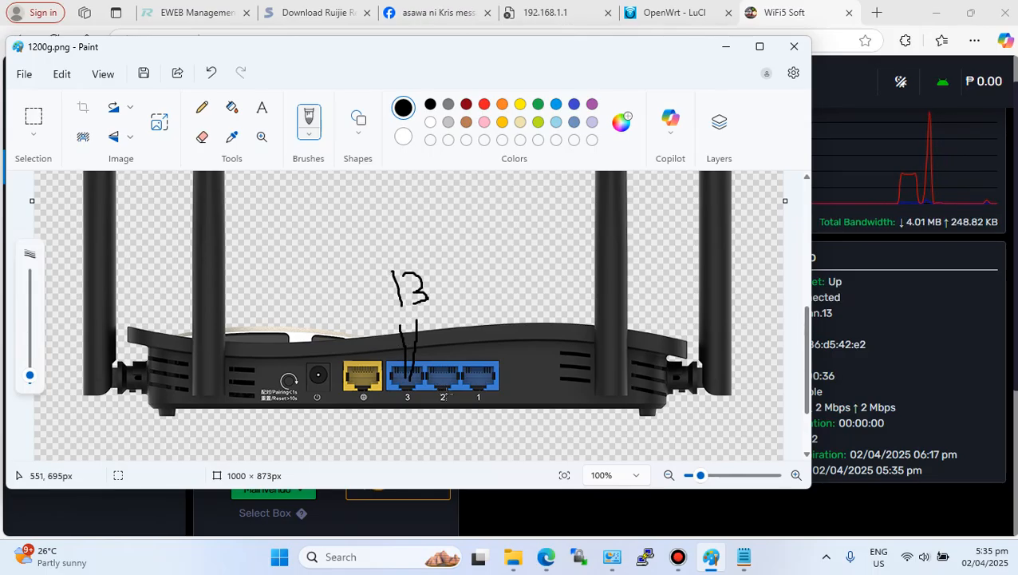
pyautogui.moveTo(444, 378); pyautogui.dragTo(462, 348)
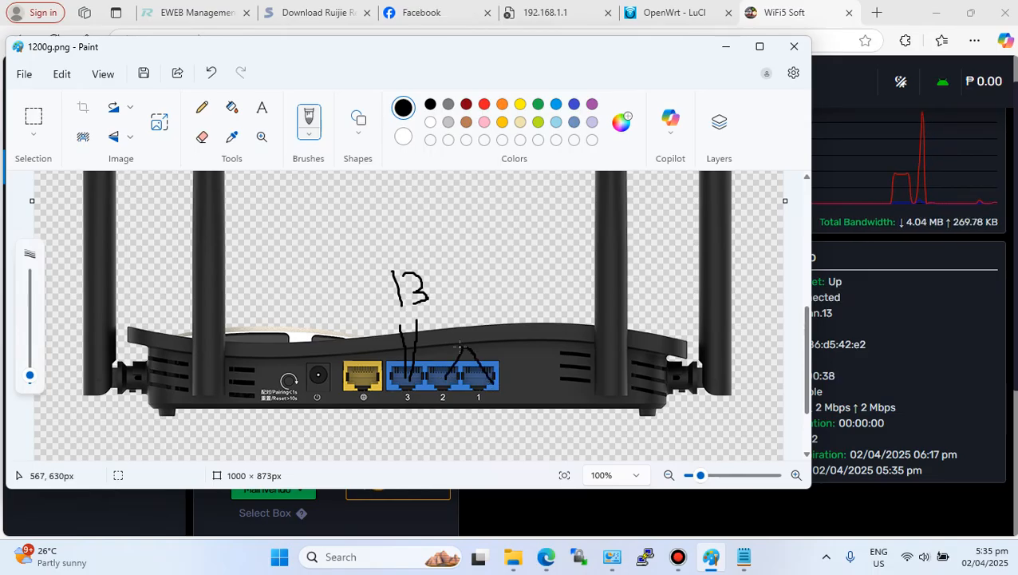
pyautogui.moveTo(460, 245)
pyautogui.mouseDown()
pyautogui.moveTo(451, 284)
pyautogui.moveTo(476, 283)
pyautogui.moveTo(477, 269)
pyautogui.mouseUp()
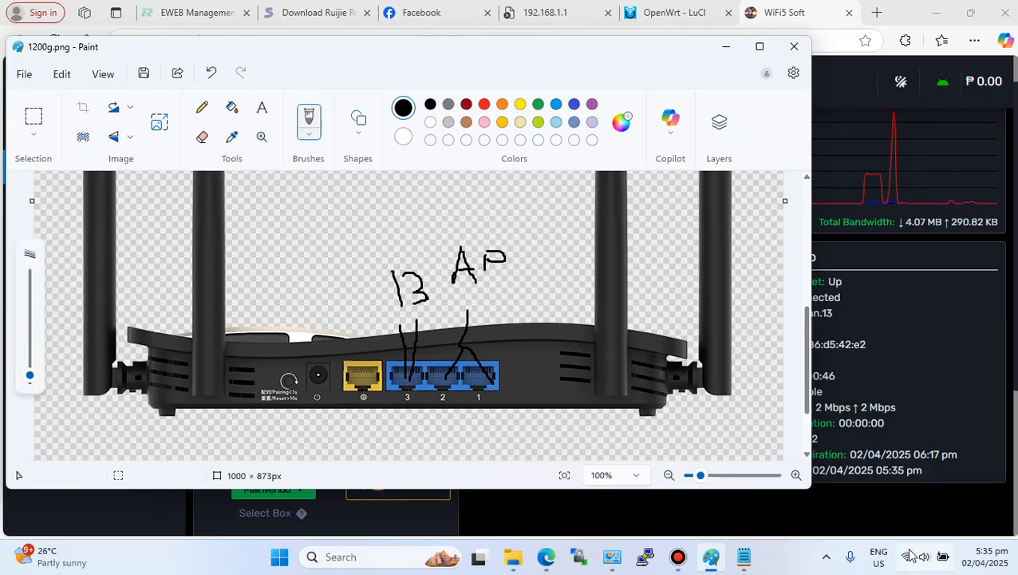
pyautogui.click(725, 46)
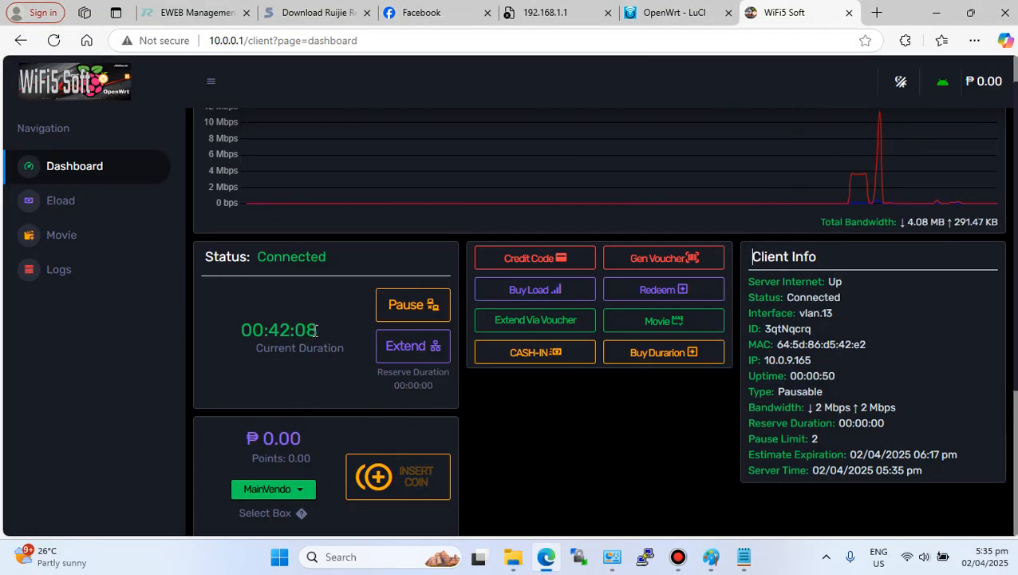
pyautogui.doubleClick(254, 329)
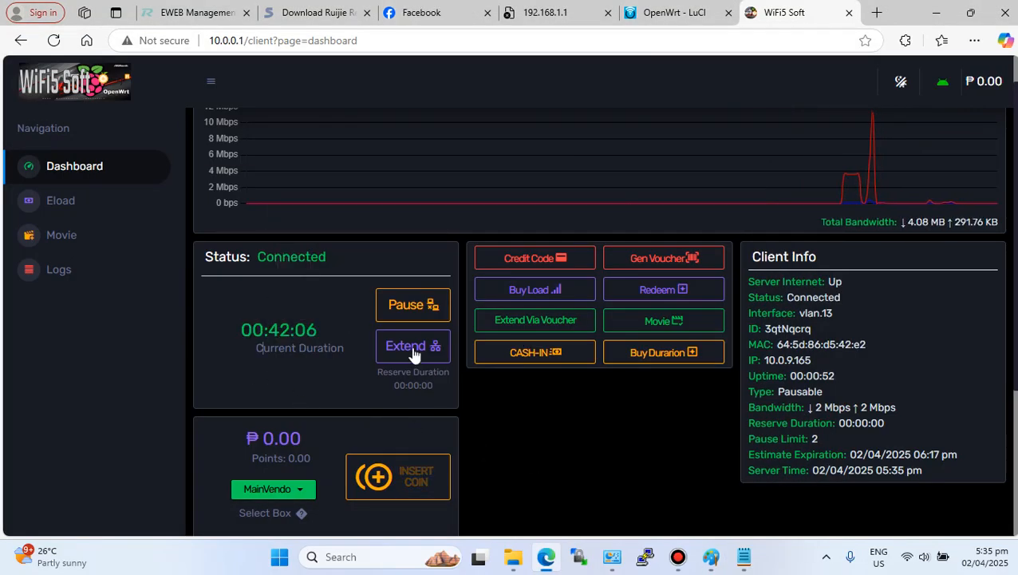
# - Test internet access through the portal by playing a YouTube video in a new tab, then close that tab
pyautogui.click(876, 13)
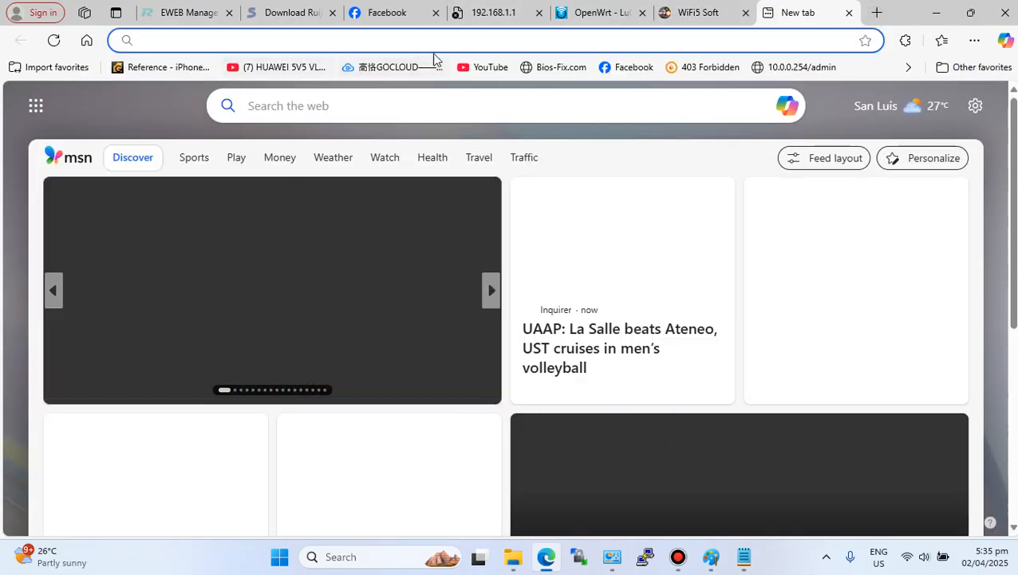
pyautogui.click(483, 67)
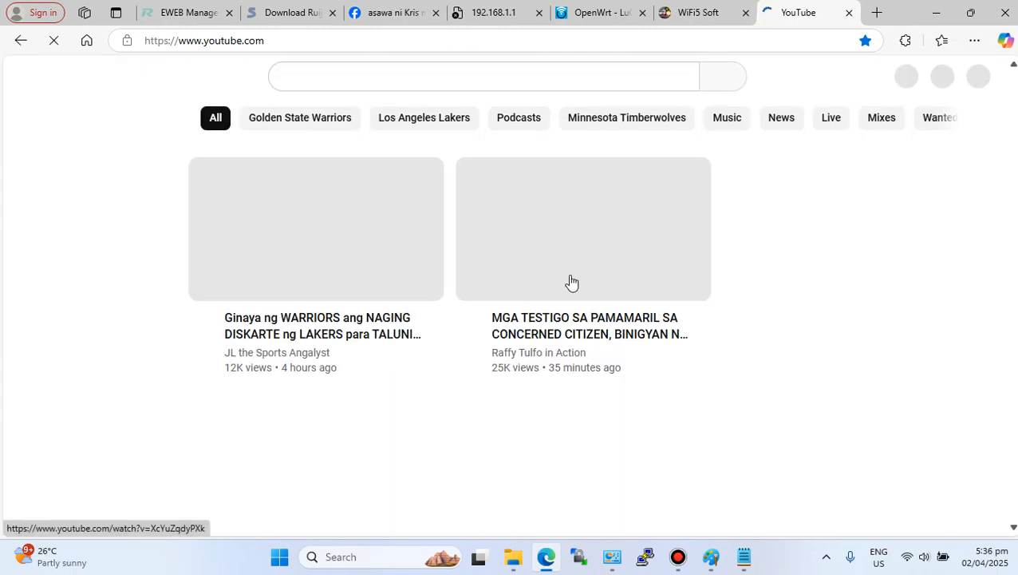
pyautogui.click(579, 305)
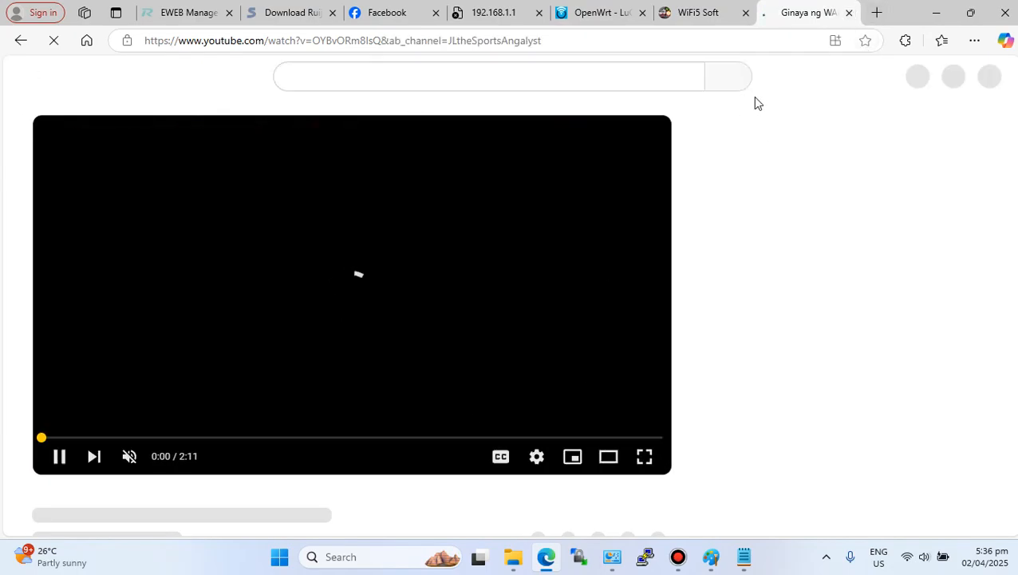
pyautogui.click(849, 13)
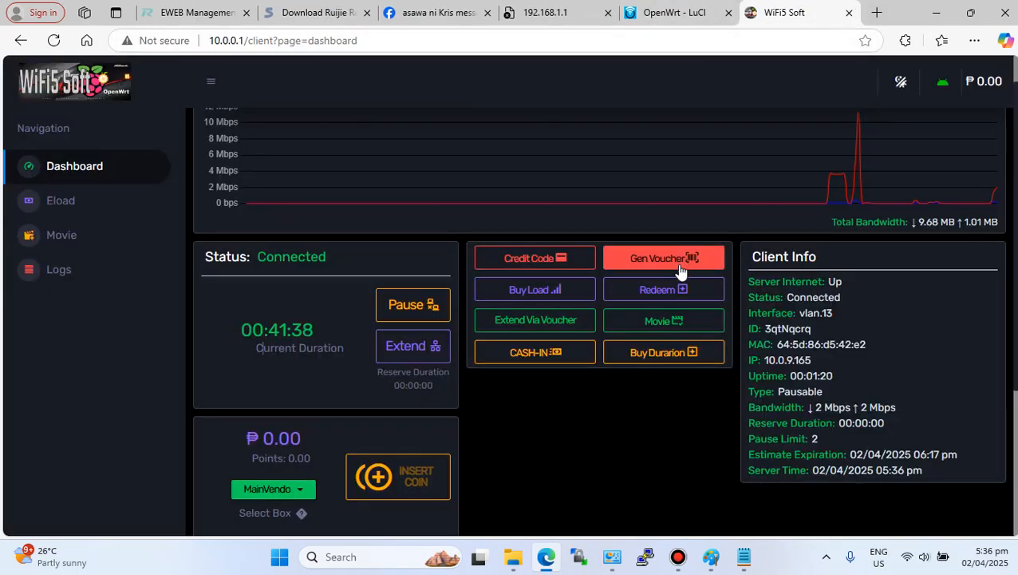
# - Switch the laptop's Wi-Fi connection from PisoWiFi to the secured OpenWrtmanage network
pyautogui.scroll(-2, 533, 357)
pyautogui.scroll(3, 533, 356)
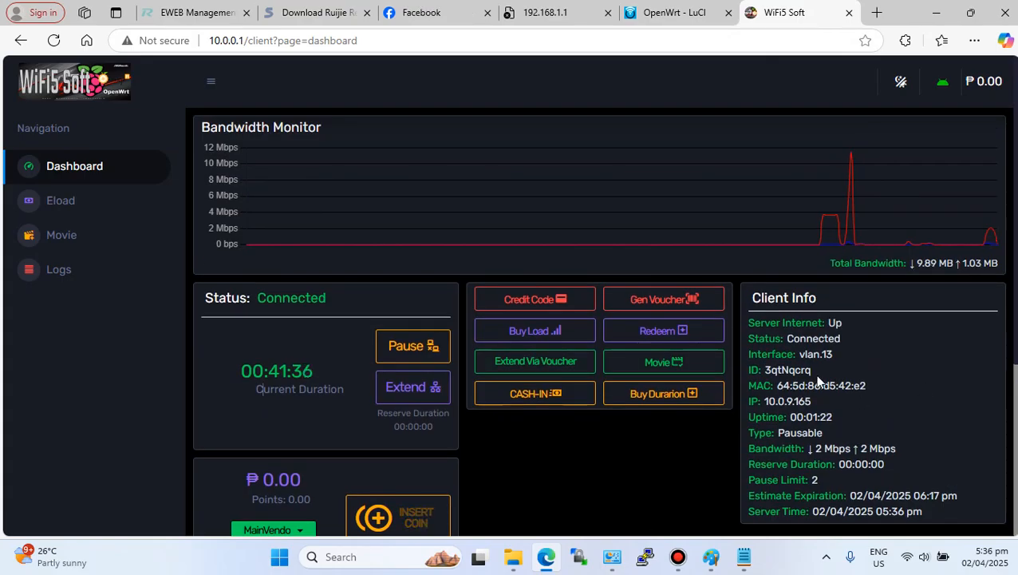
pyautogui.moveTo(838, 353); pyautogui.dragTo(801, 357)
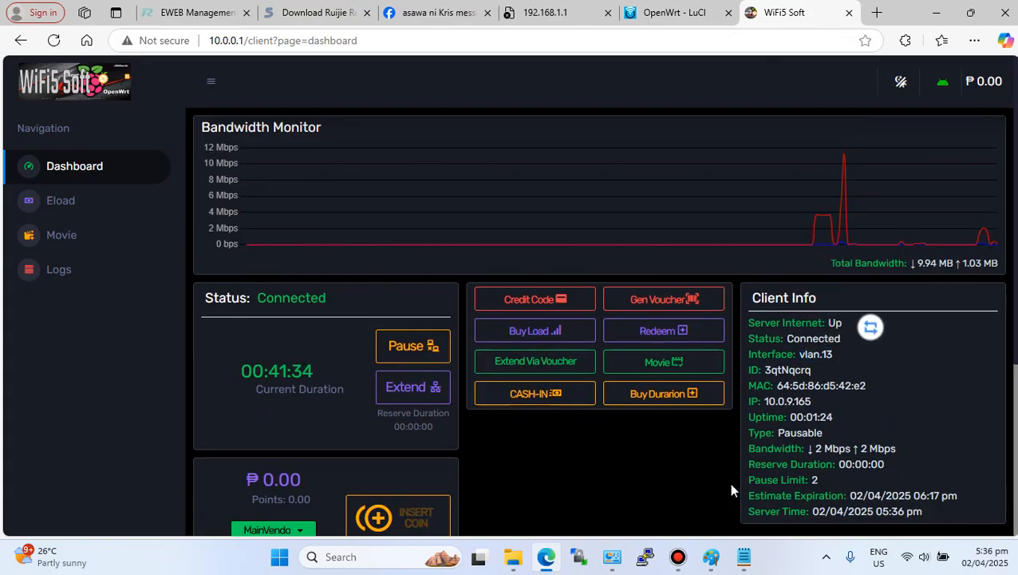
pyautogui.click(908, 557)
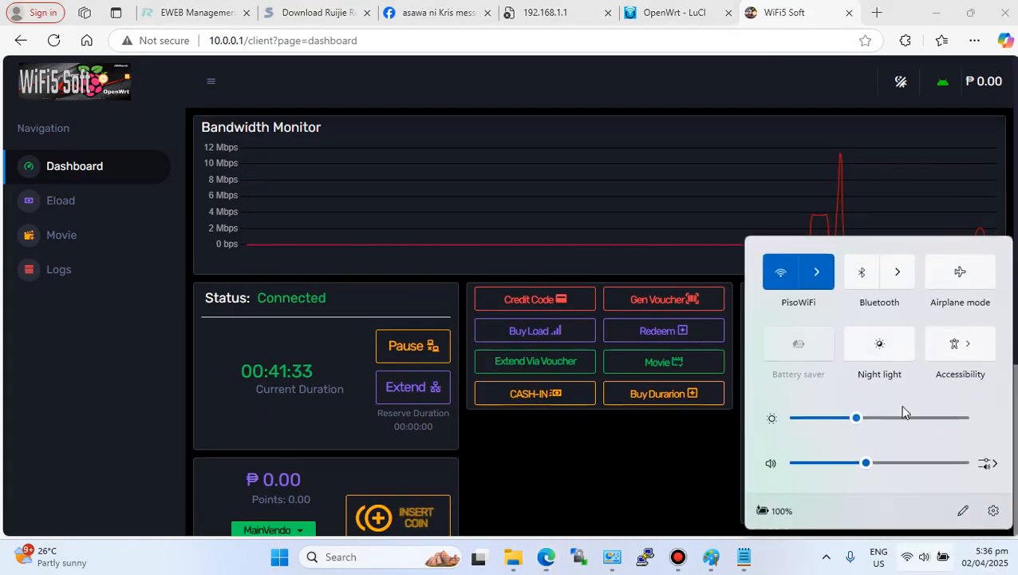
pyautogui.click(827, 274)
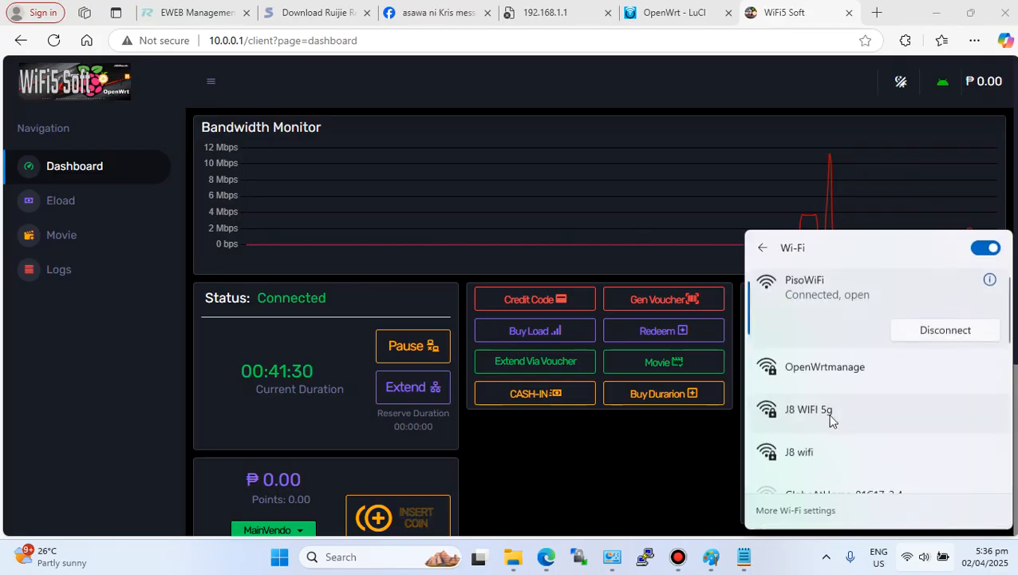
pyautogui.click(849, 374)
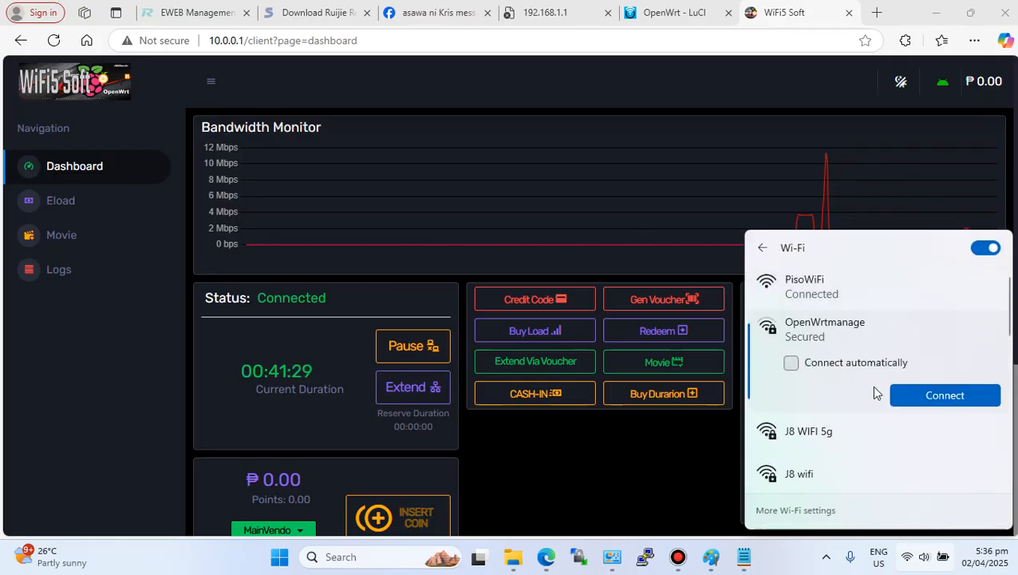
pyautogui.click(927, 394)
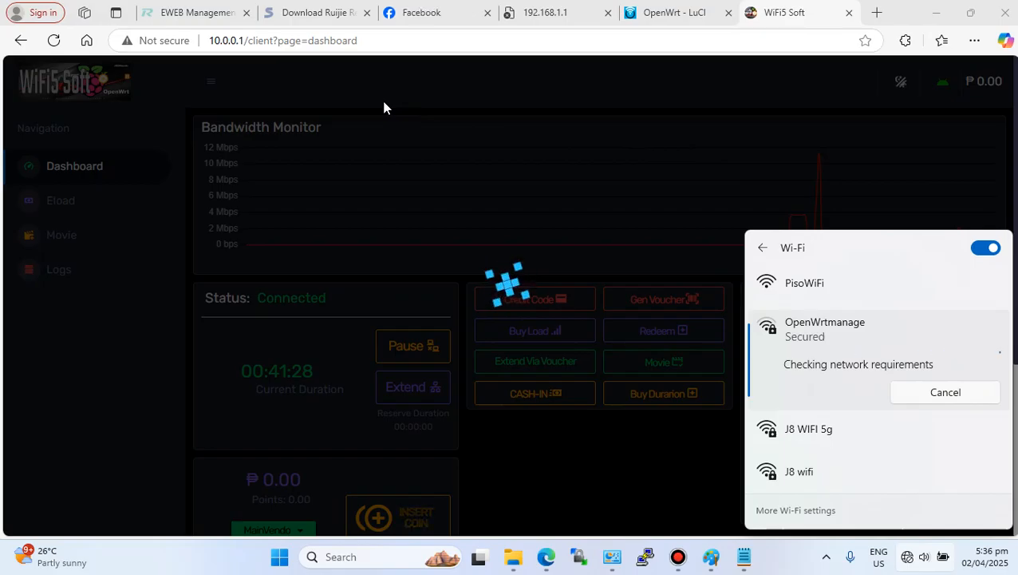
# - Try to open LuCI at 192.168.131.1/cgi-bin/luci/ in the router's tab
pyautogui.click(344, 41)
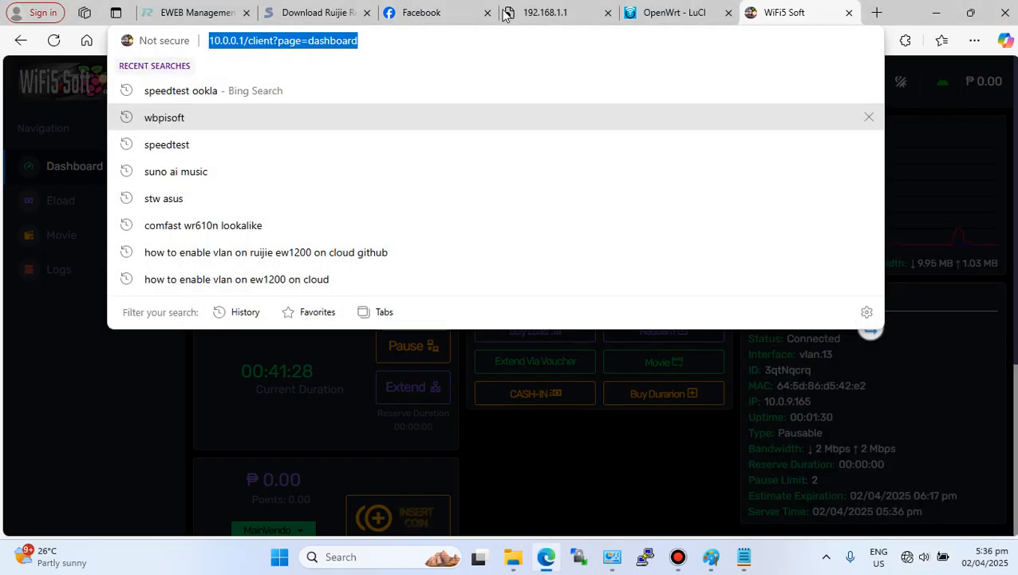
pyautogui.click(542, 12)
pyautogui.click(53, 40)
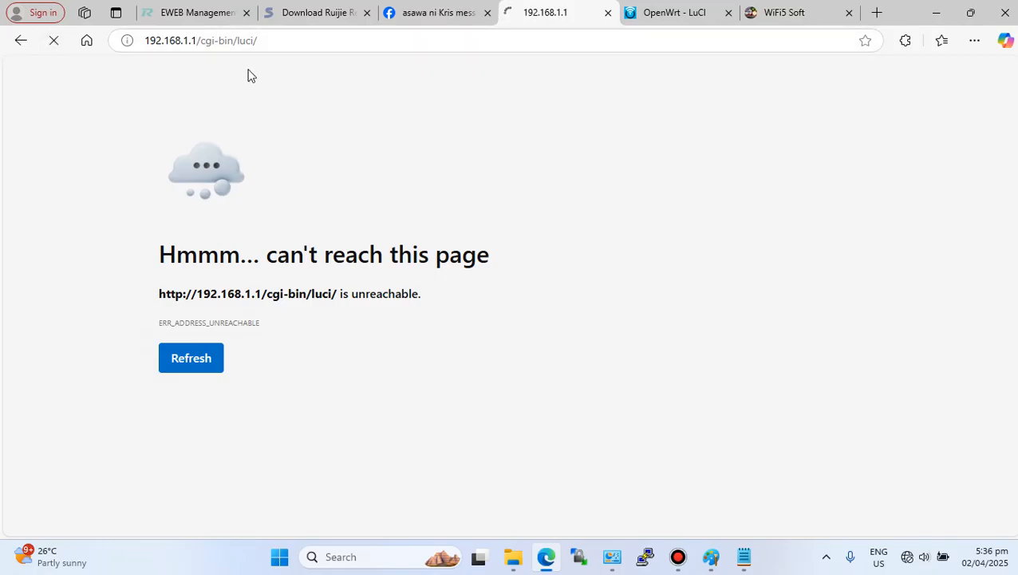
pyautogui.click(188, 40)
pyautogui.click(188, 40)
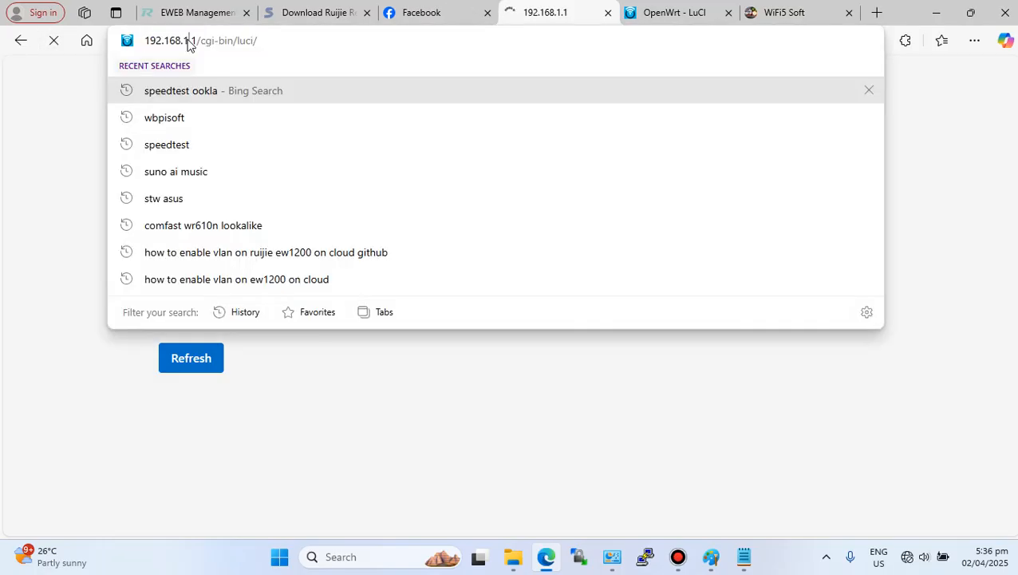
pyautogui.write('31')
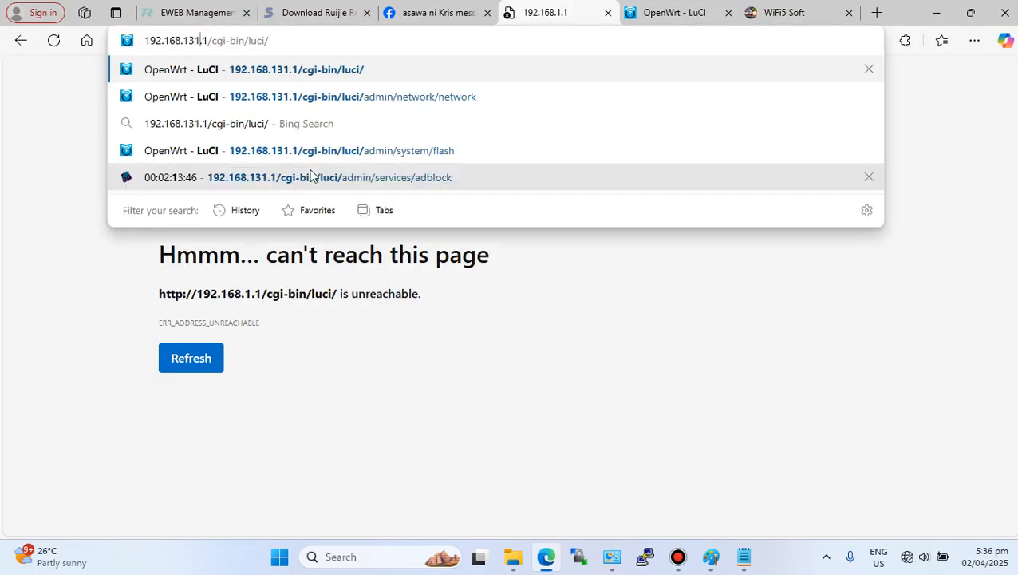
pyautogui.press('Escape')
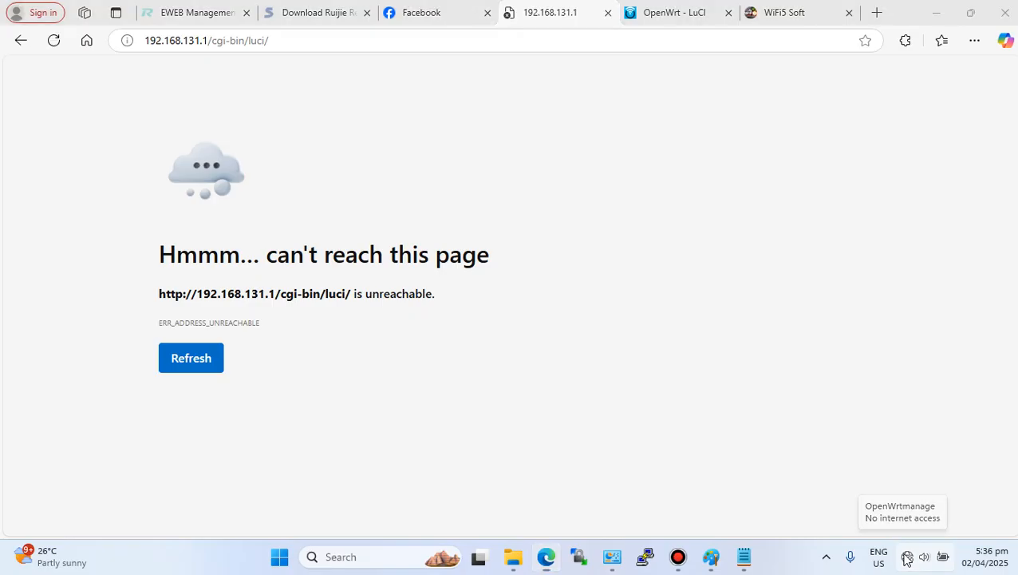
# - Turn Wi-Fi off and on, reconnect to OpenWrtmanage, and reload the router page
pyautogui.click(907, 558)
pyautogui.click(907, 558)
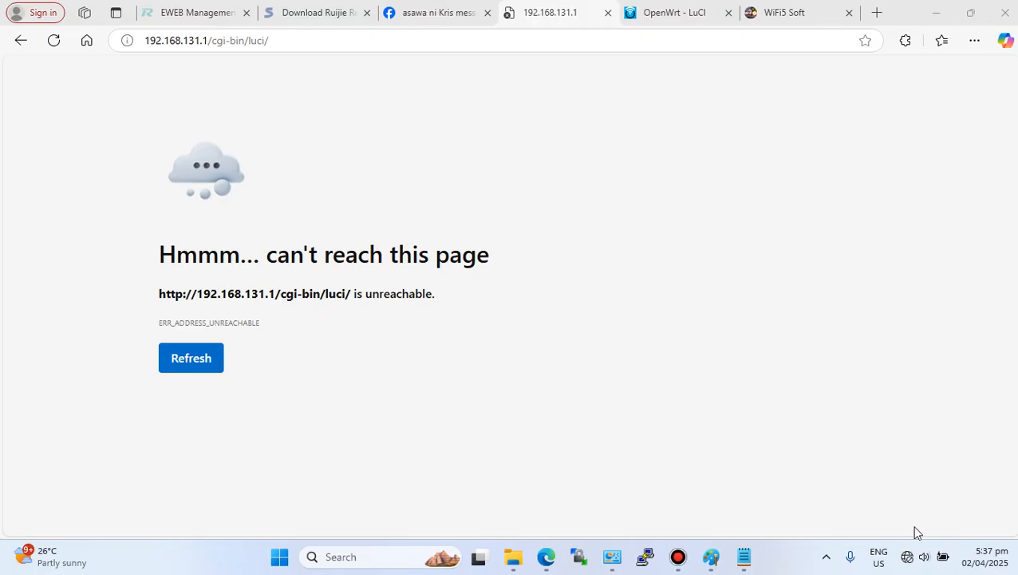
pyautogui.moveTo(912, 563)
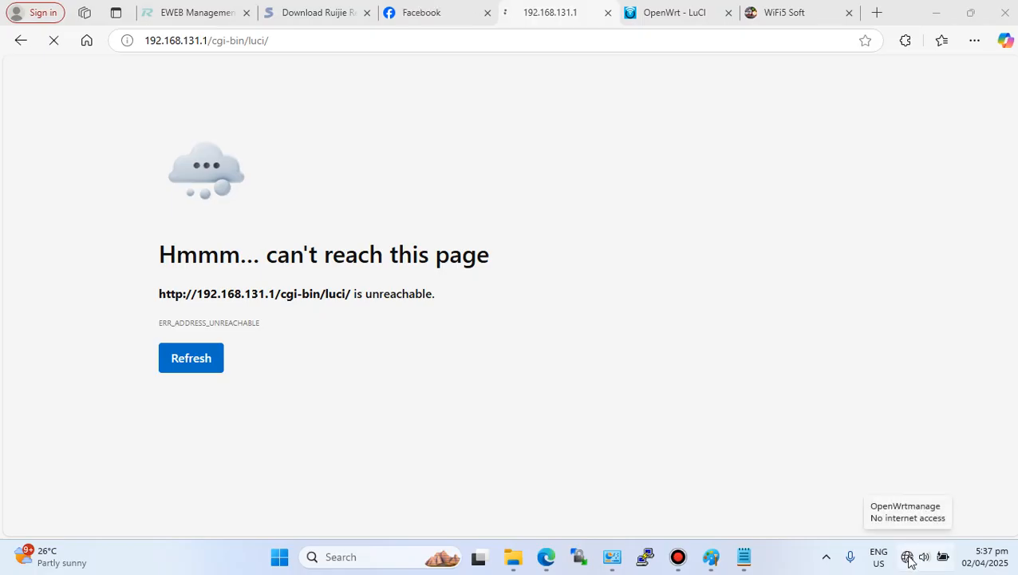
pyautogui.click(908, 558)
pyautogui.click(822, 274)
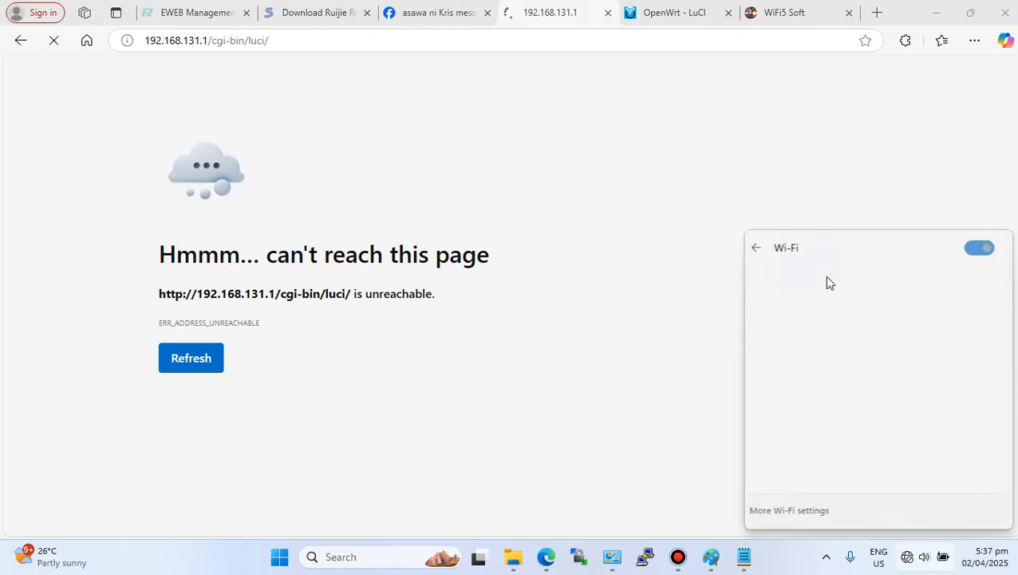
pyautogui.click(984, 247)
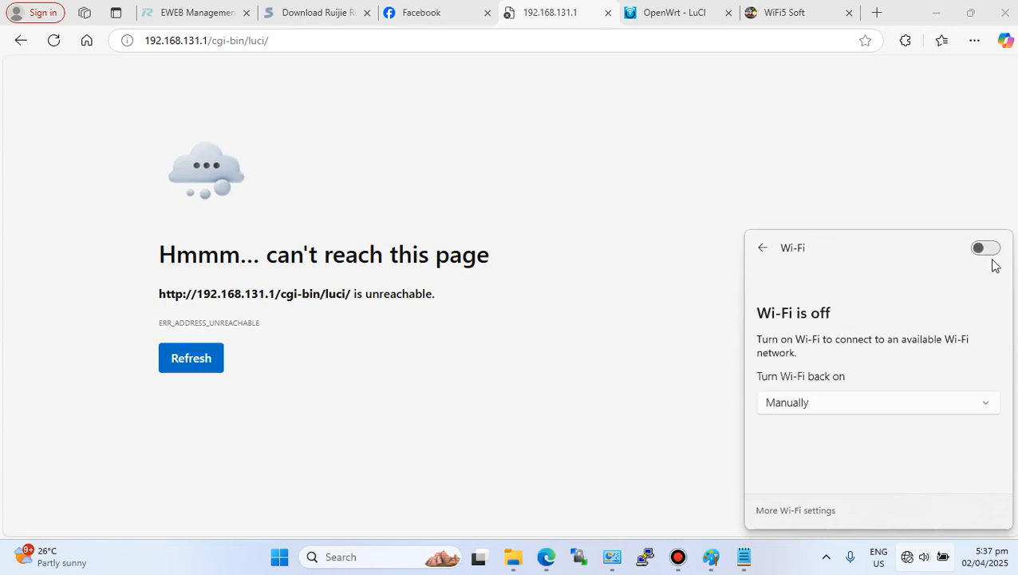
pyautogui.click(985, 248)
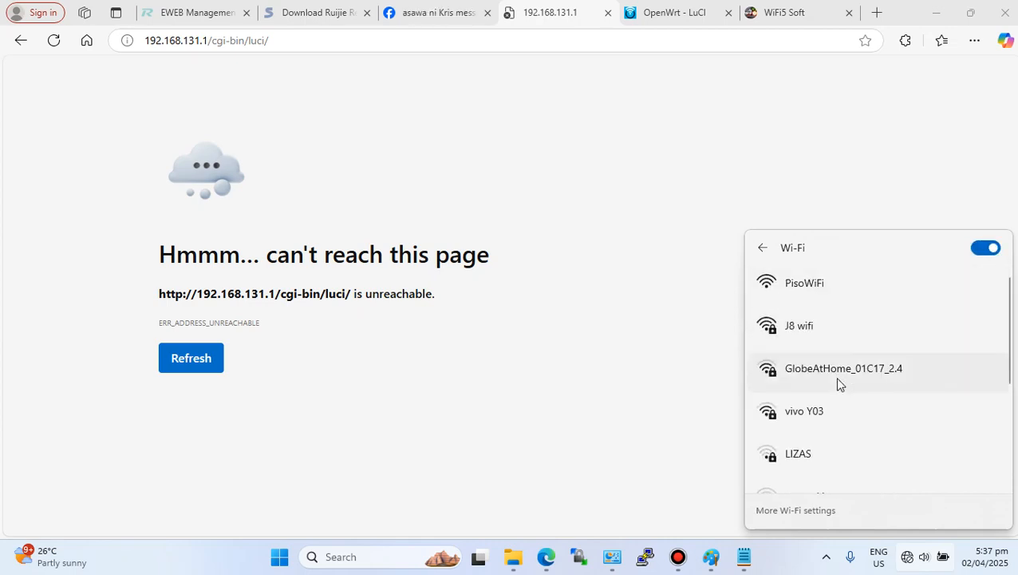
pyautogui.scroll(-3, 848, 338)
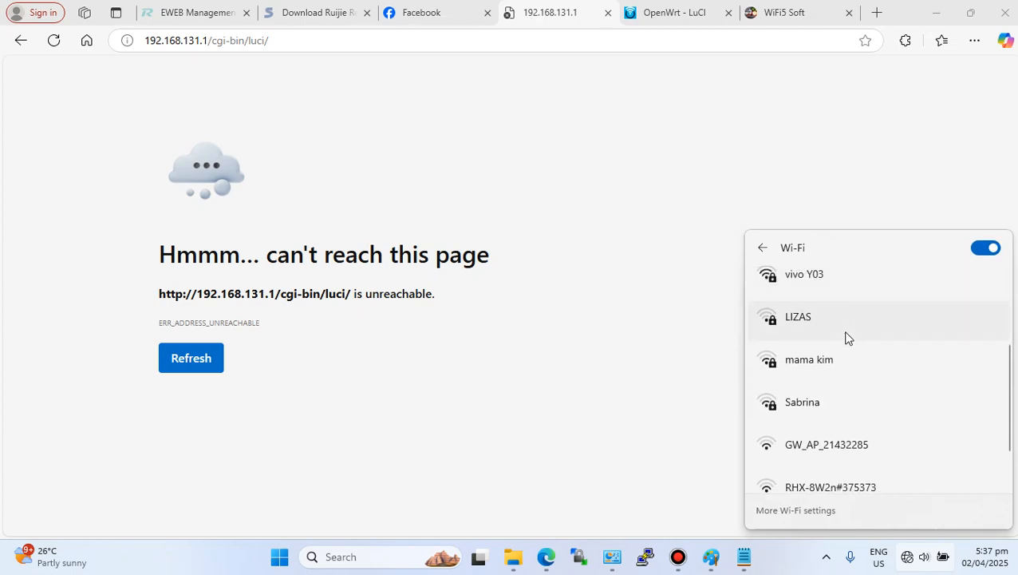
pyautogui.scroll(3, 849, 339)
pyautogui.click(847, 375)
pyautogui.click(916, 437)
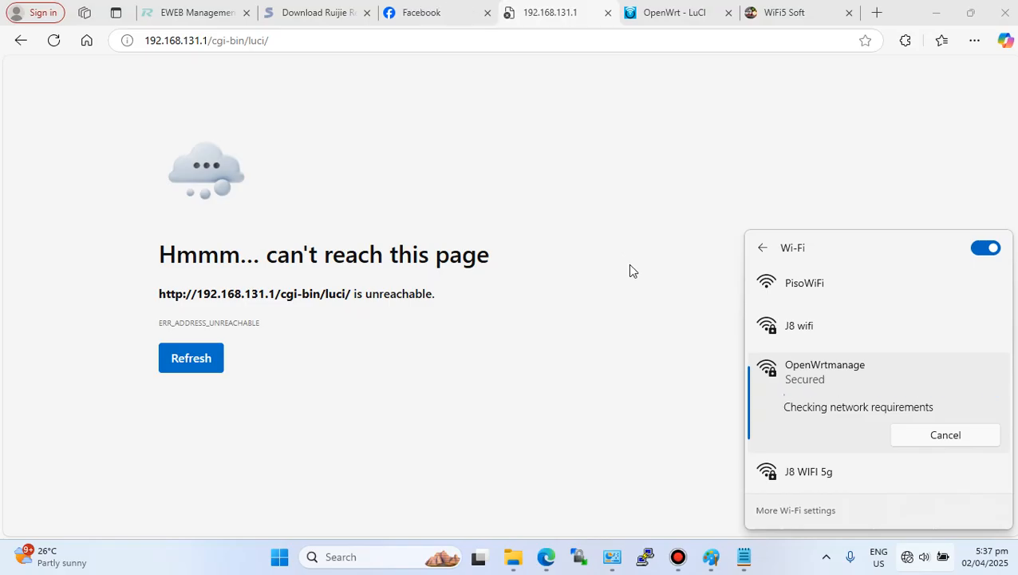
pyautogui.click(50, 48)
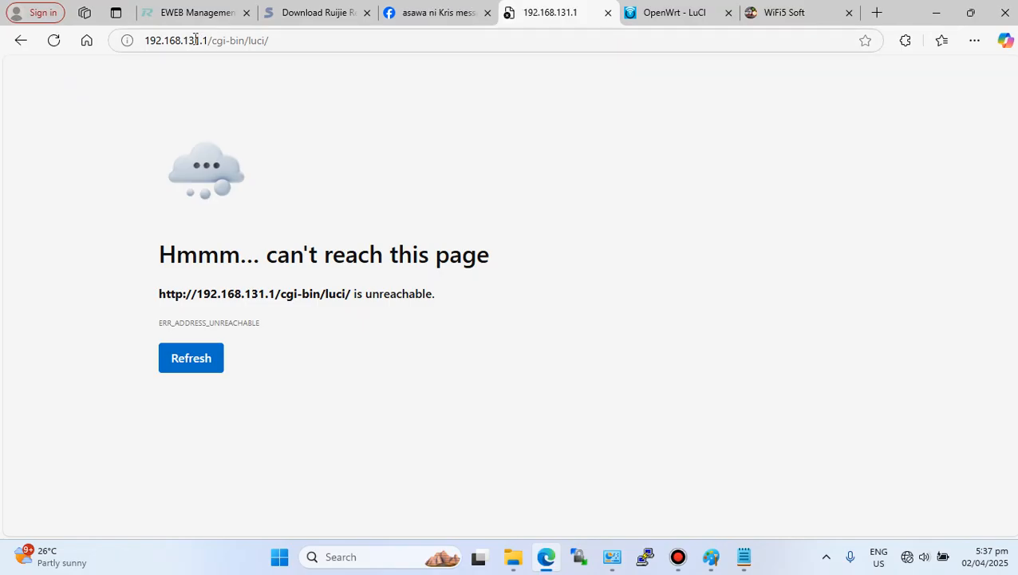
# - Change the router page address to 192.168.1.1 and load the LuCI interface
pyautogui.click(195, 40)
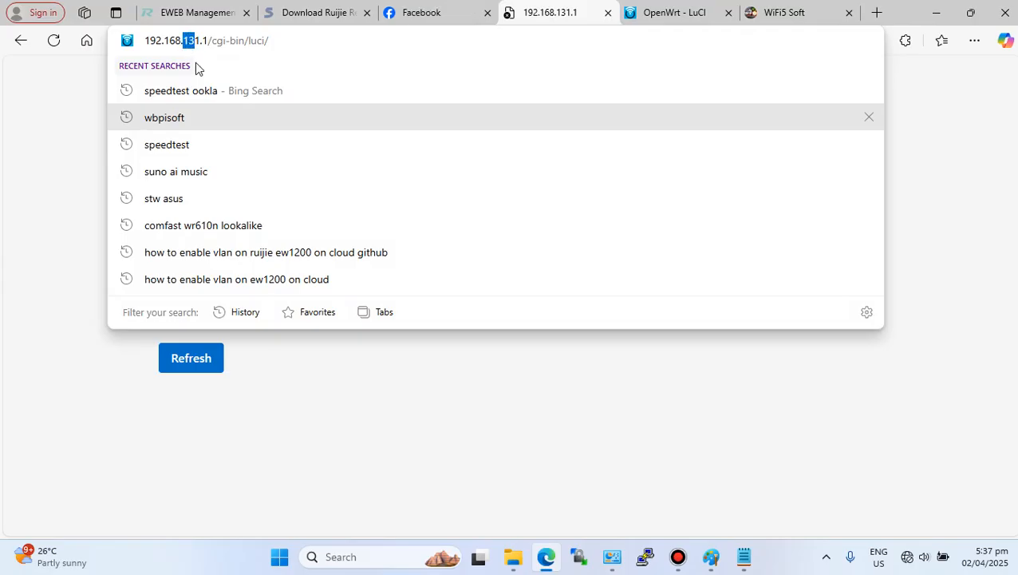
pyautogui.press('BackSpace')
pyautogui.press('Return')
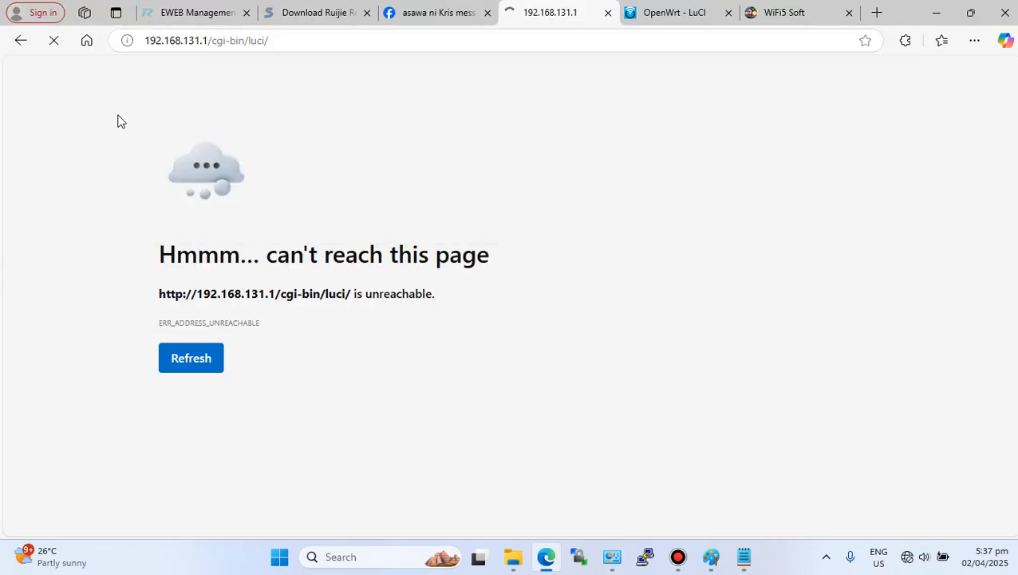
pyautogui.moveTo(210, 40); pyautogui.dragTo(317, 39)
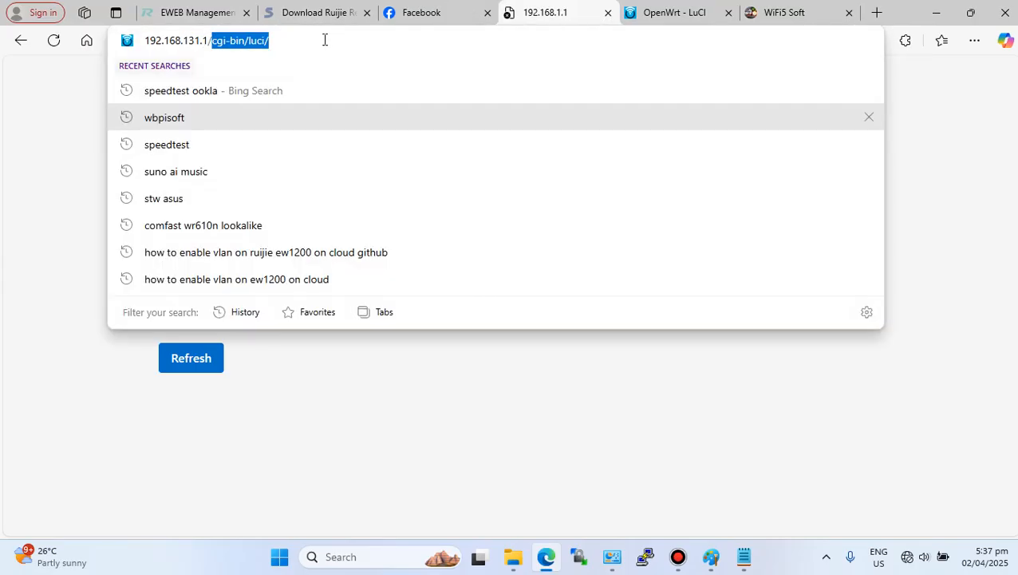
pyautogui.press('BackSpace')
pyautogui.press('BackSpace')
pyautogui.press('BackSpace')
pyautogui.press('BackSpace')
pyautogui.press('BackSpace')
pyautogui.press('BackSpace')
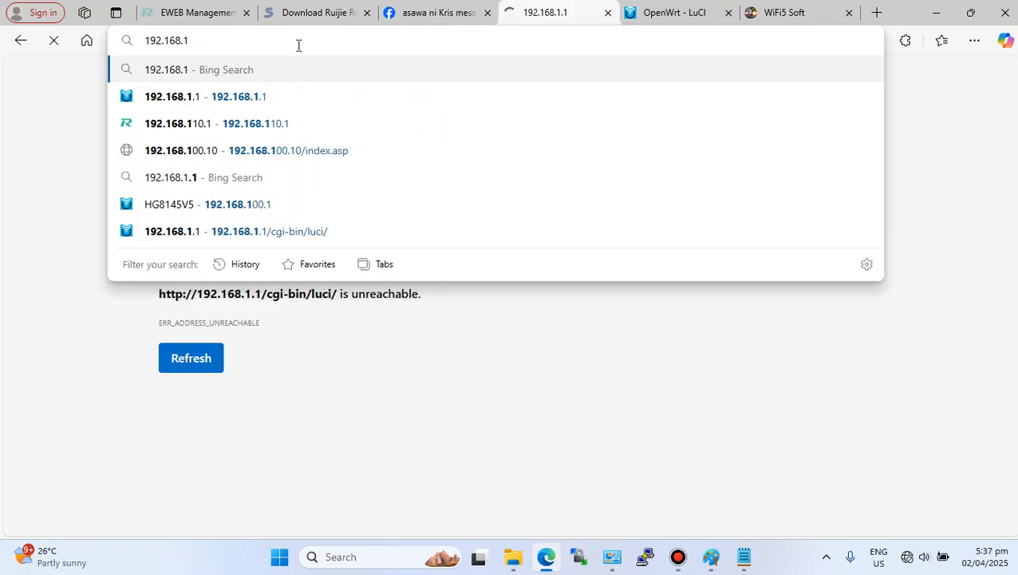
pyautogui.write('.1')
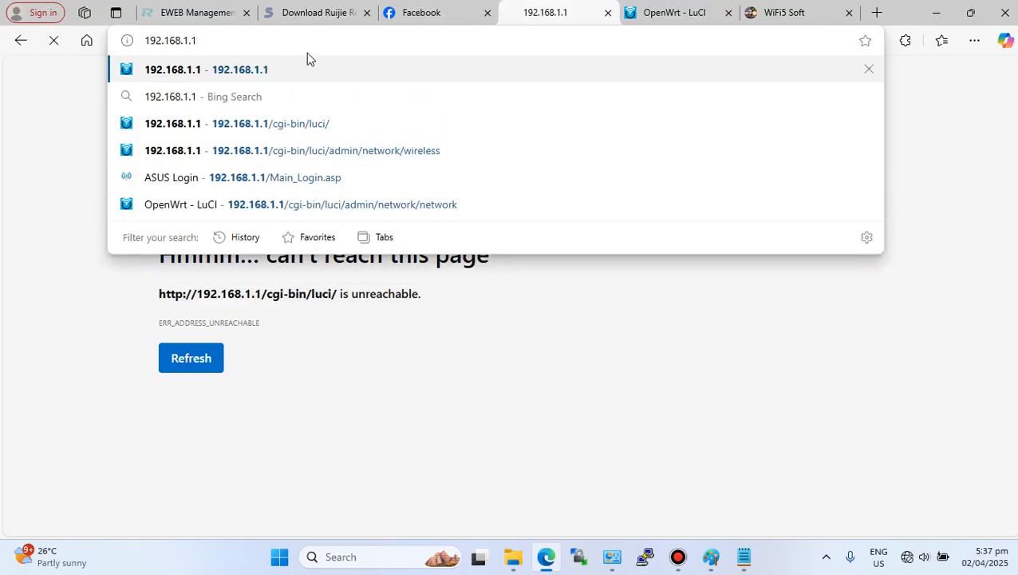
pyautogui.press('Return')
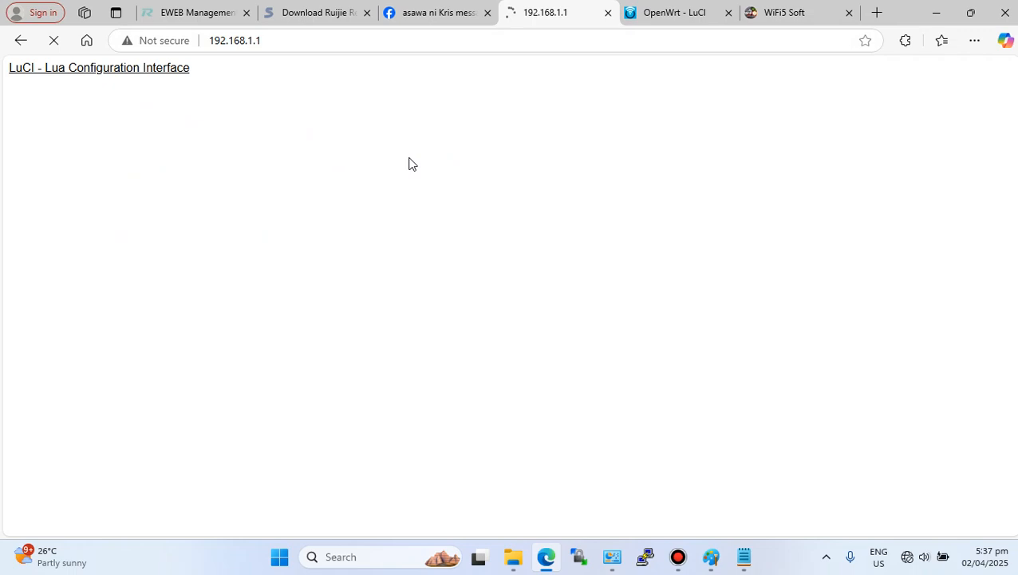
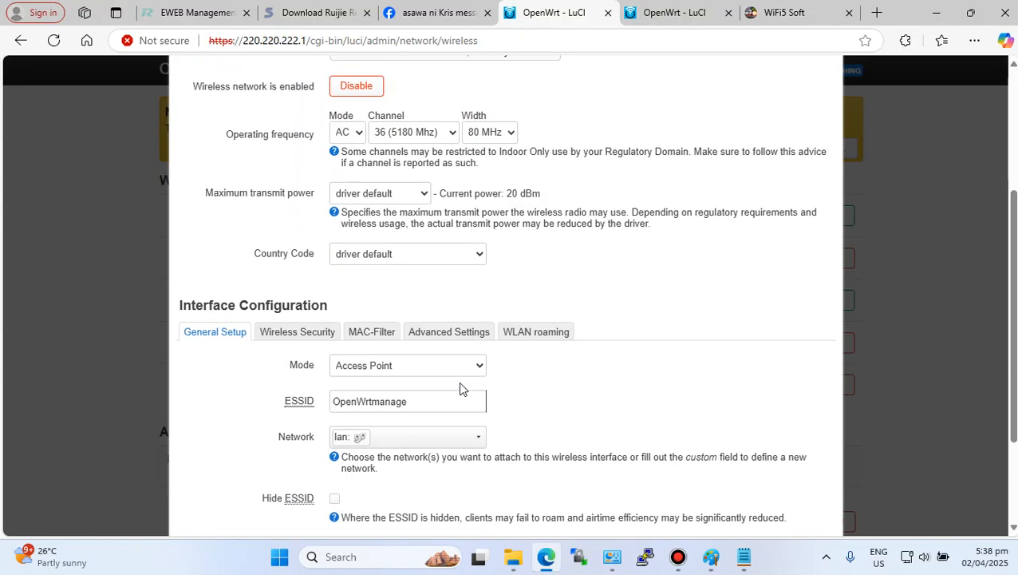
# - Save the OpenWrtmanage wireless settings and apply the wireless configuration changes
pyautogui.click(808, 467)
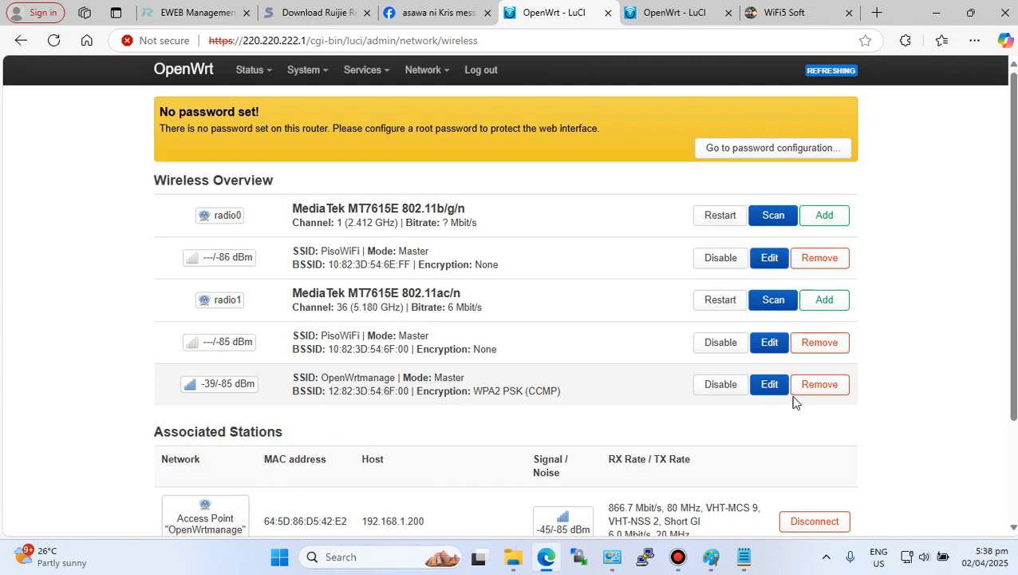
pyautogui.scroll(-1, 644, 445)
pyautogui.scroll(-1, 645, 444)
pyautogui.click(746, 461)
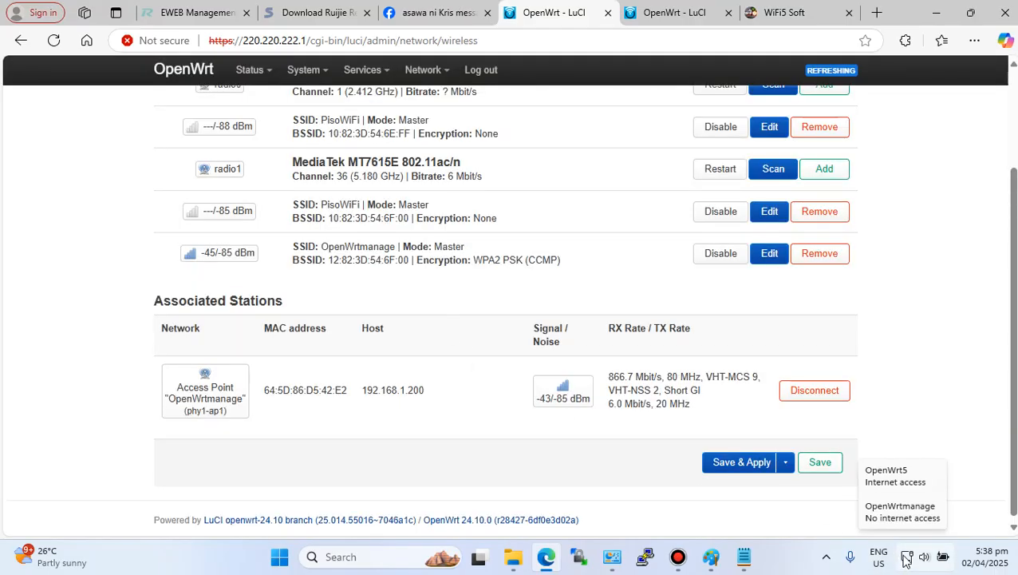
# - Change the lan interface's IPv4 address to 192.168.15.1 and save the interface settings
pyautogui.scroll(1, 473, 453)
pyautogui.scroll(-1, 472, 452)
pyautogui.scroll(2, 472, 452)
pyautogui.moveTo(423, 72)
pyautogui.click(416, 100)
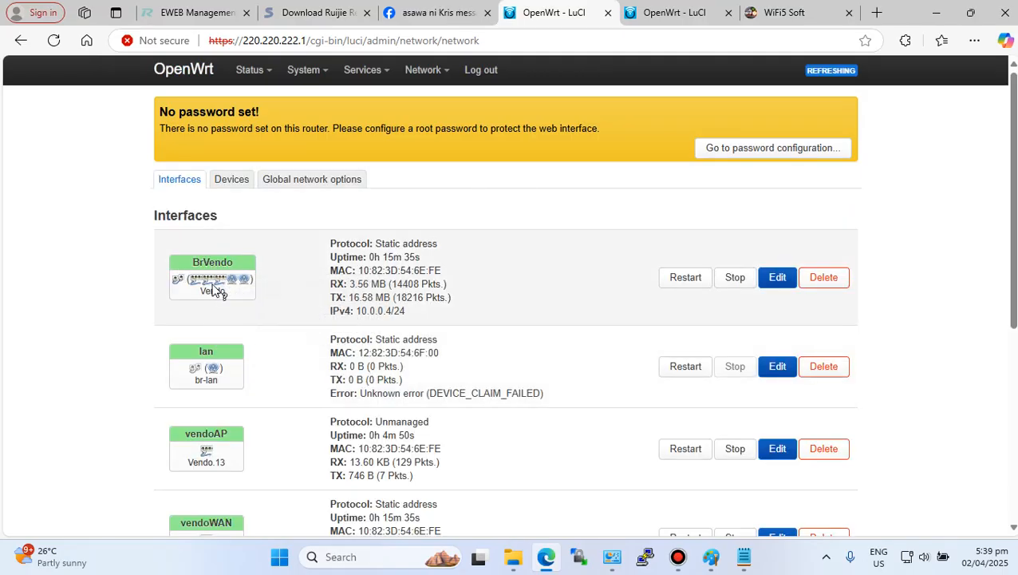
pyautogui.moveTo(214, 375)
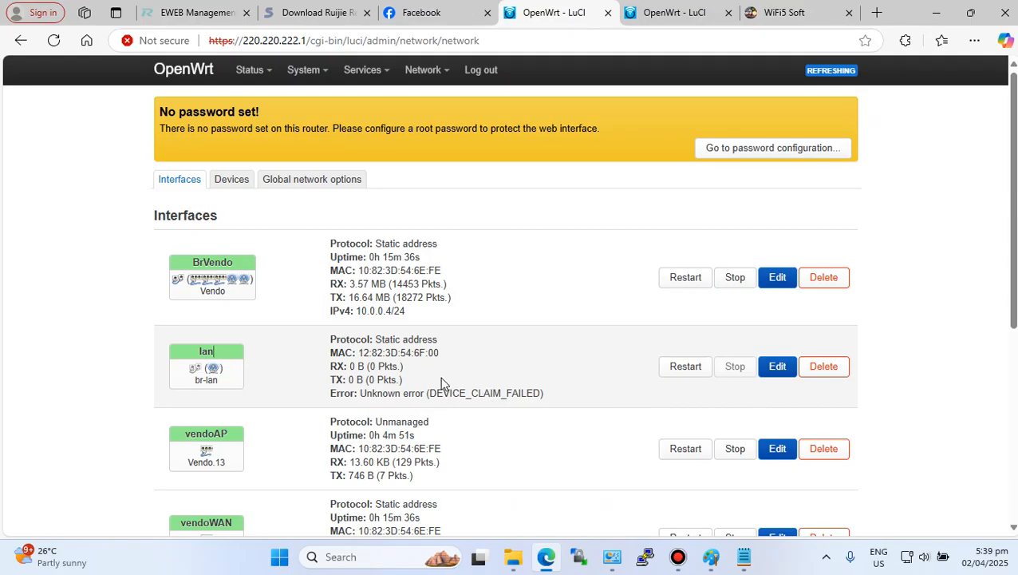
pyautogui.click(775, 369)
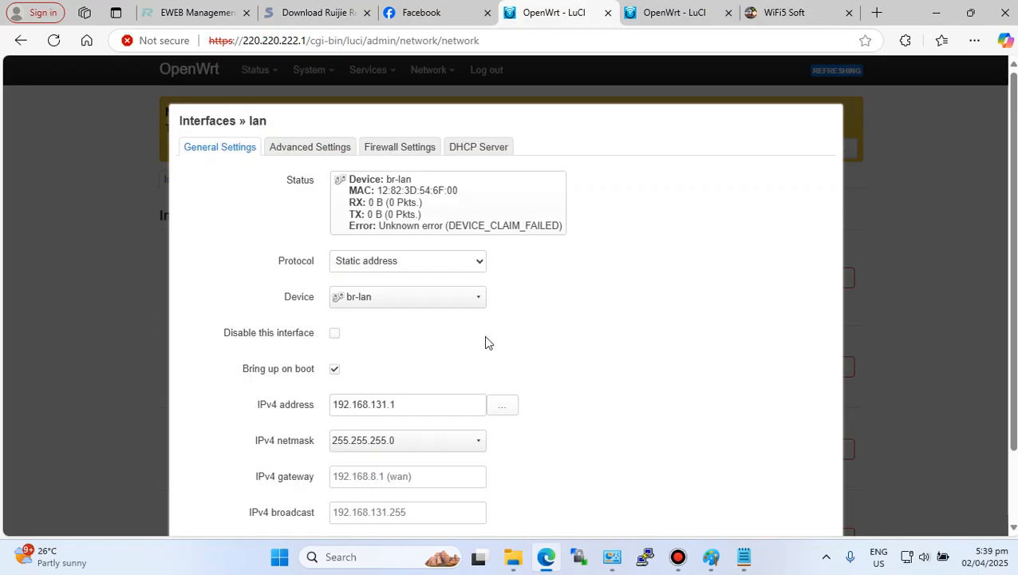
pyautogui.click(384, 403)
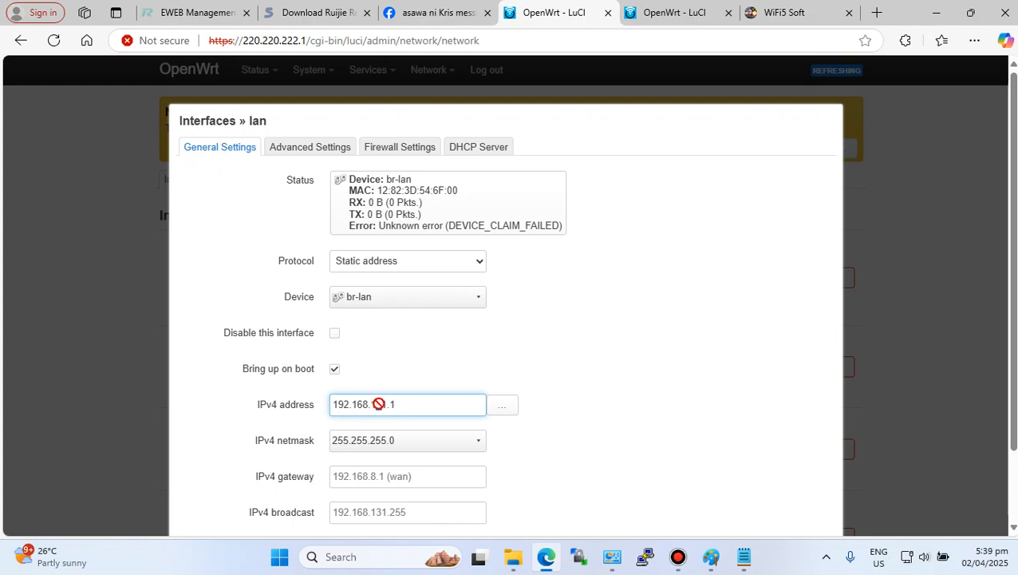
pyautogui.moveTo(385, 404); pyautogui.dragTo(375, 404)
pyautogui.press('BackSpace')
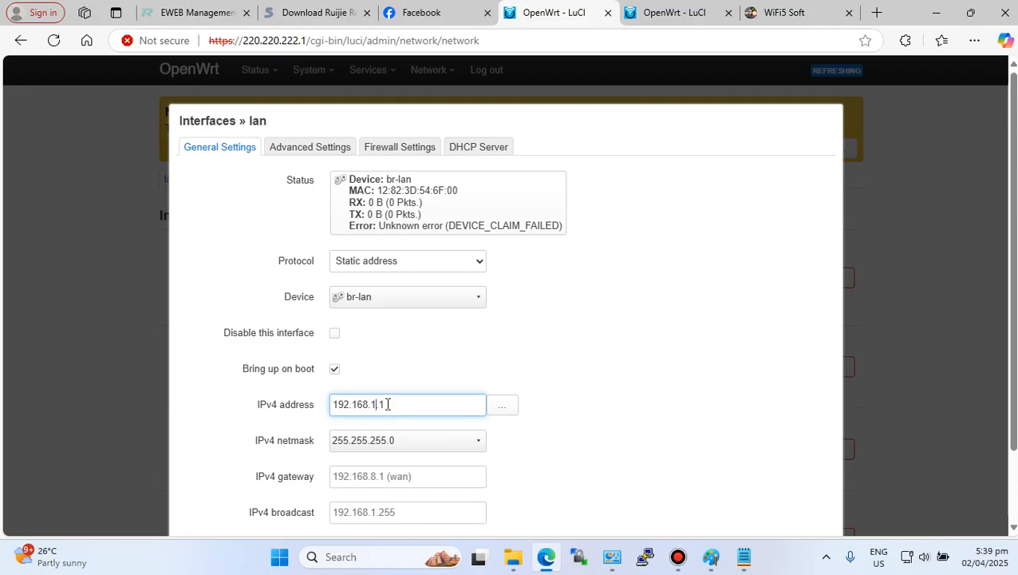
pyautogui.scroll(-2, 524, 425)
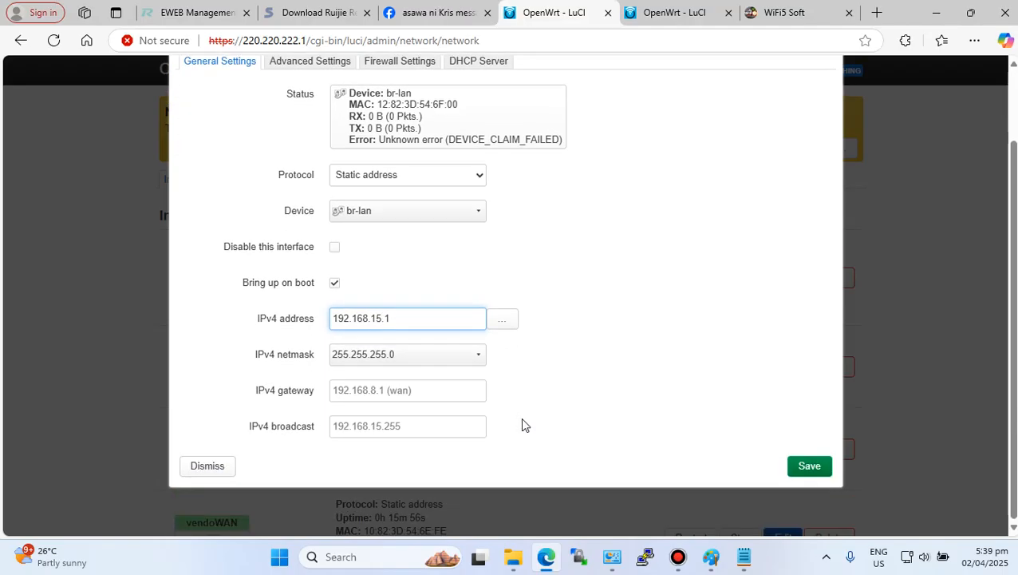
pyautogui.click(809, 466)
# - Apply the pending network configuration changes and check the lan interface's new IPv4 address
pyautogui.scroll(-1, 581, 460)
pyautogui.scroll(-3, 766, 462)
pyautogui.scroll(-4, 711, 495)
pyautogui.click(731, 458)
pyautogui.click(696, 500)
pyautogui.click(645, 468)
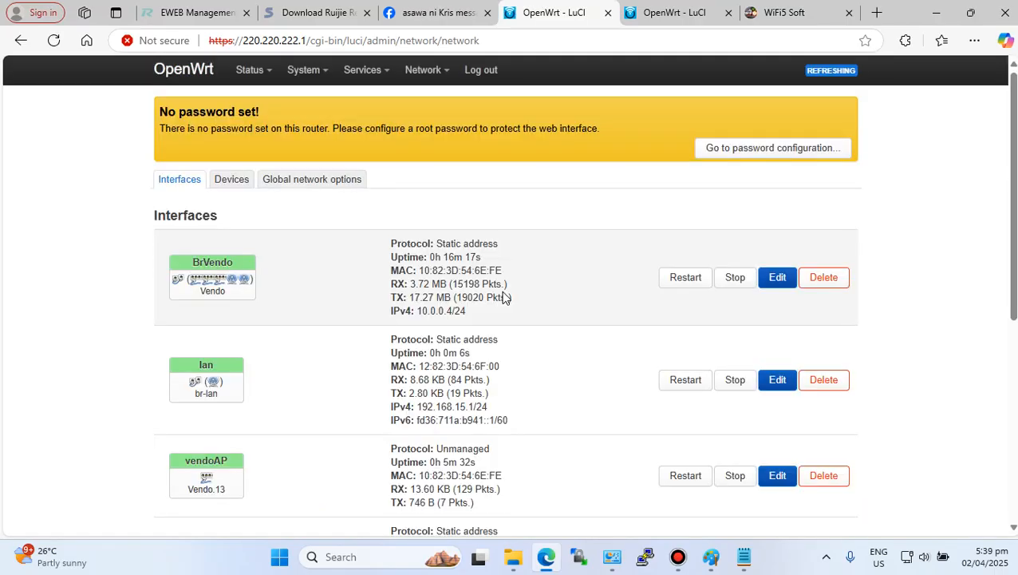
pyautogui.scroll(-2, 503, 297)
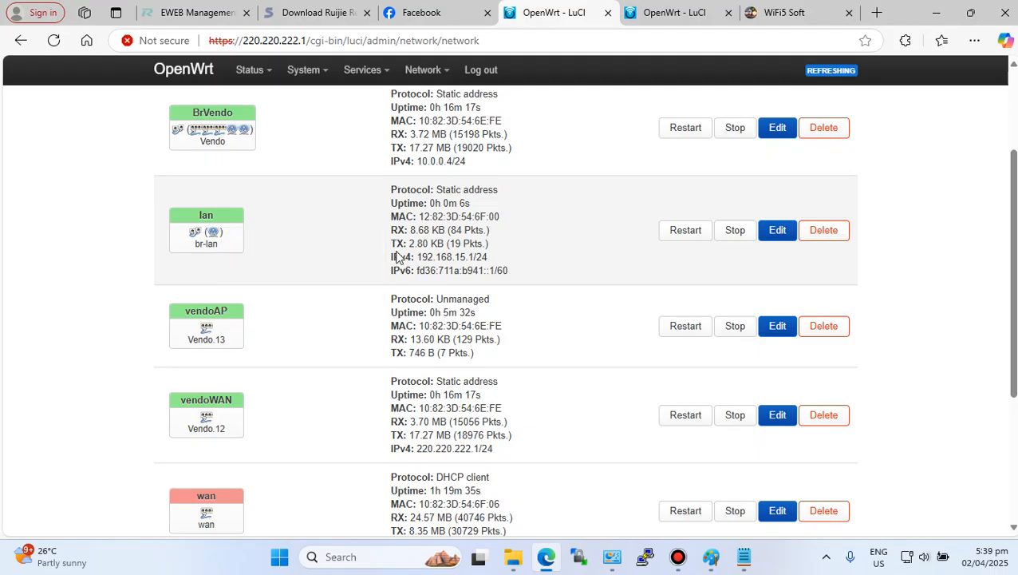
pyautogui.moveTo(490, 257); pyautogui.dragTo(412, 257)
pyautogui.click(580, 259)
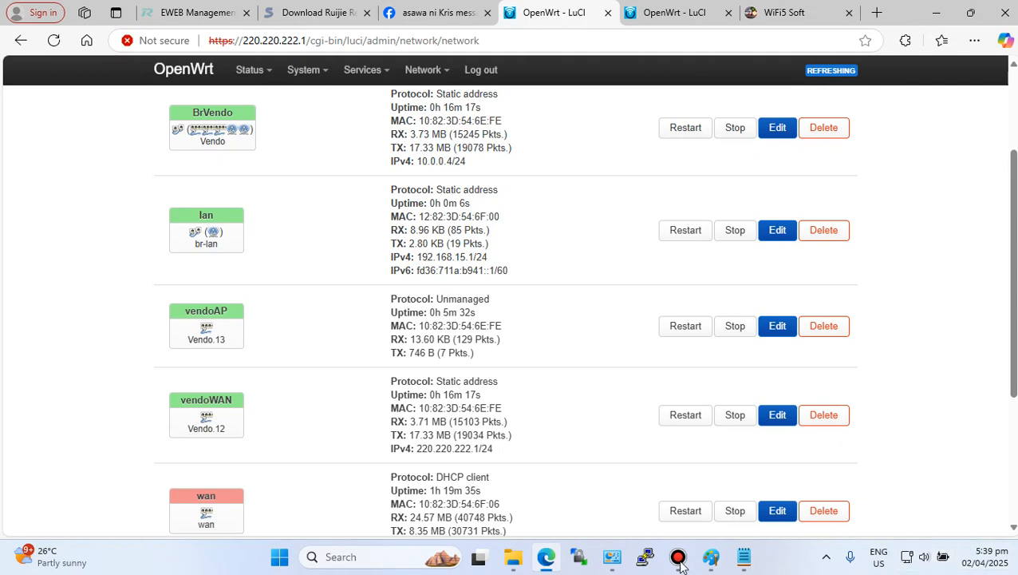
# - Disable the laptop's wired Ethernet adapter in Network Connections
pyautogui.click(612, 556)
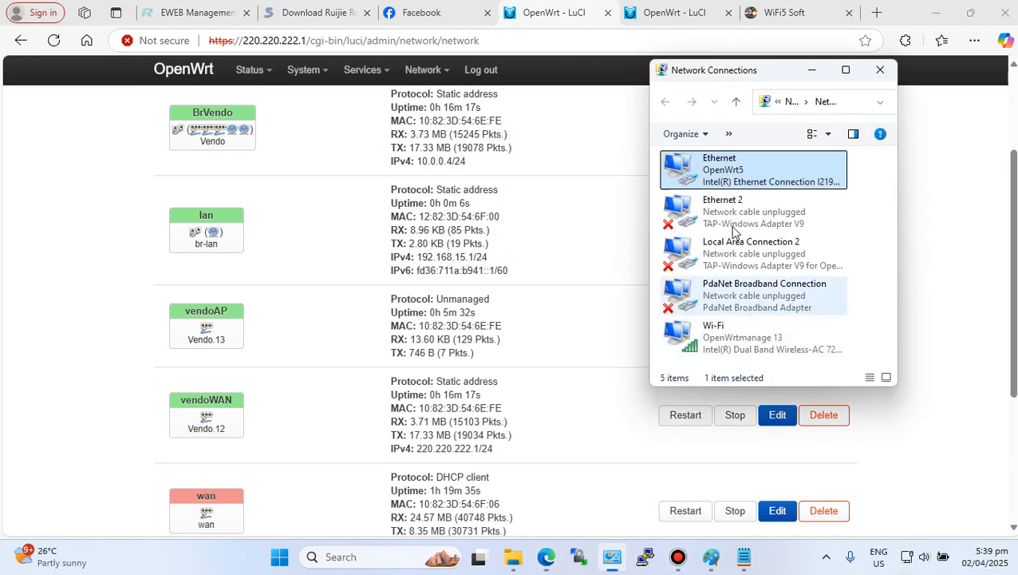
pyautogui.rightClick(733, 162)
pyautogui.click(822, 161)
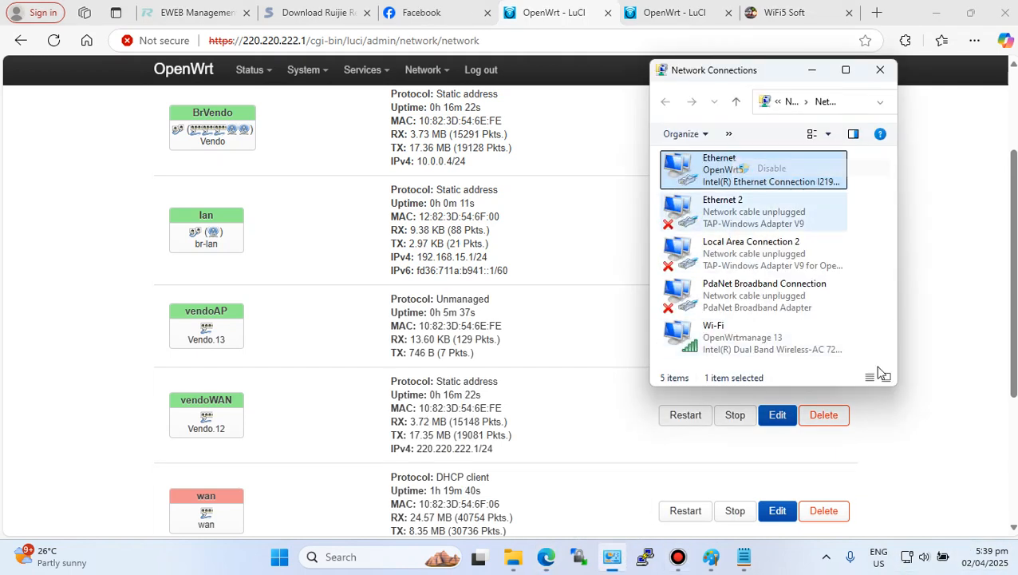
# - Connect the laptop's Wi-Fi to the OpenWrtmanage network
pyautogui.click(910, 561)
pyautogui.click(824, 269)
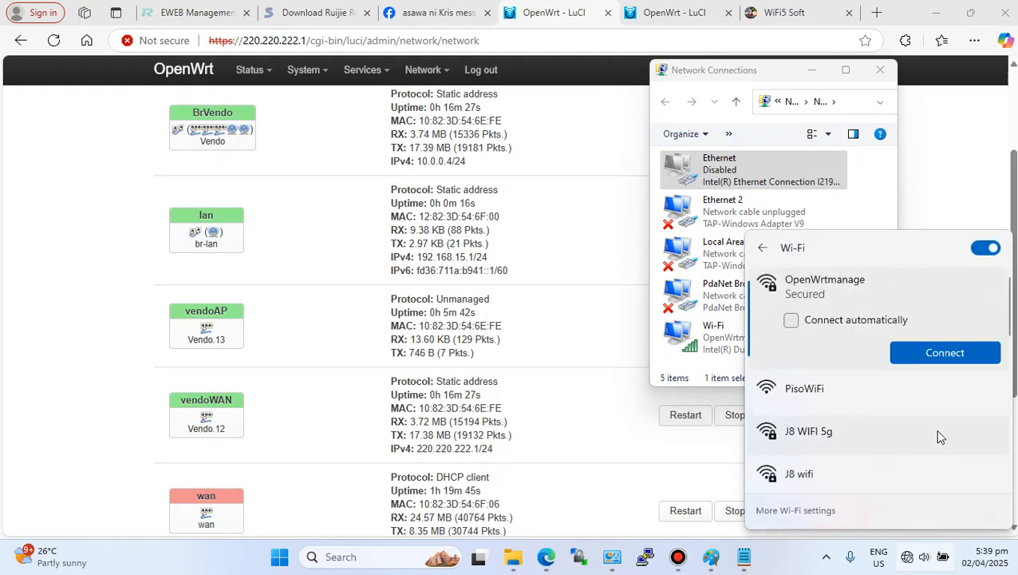
pyautogui.click(917, 351)
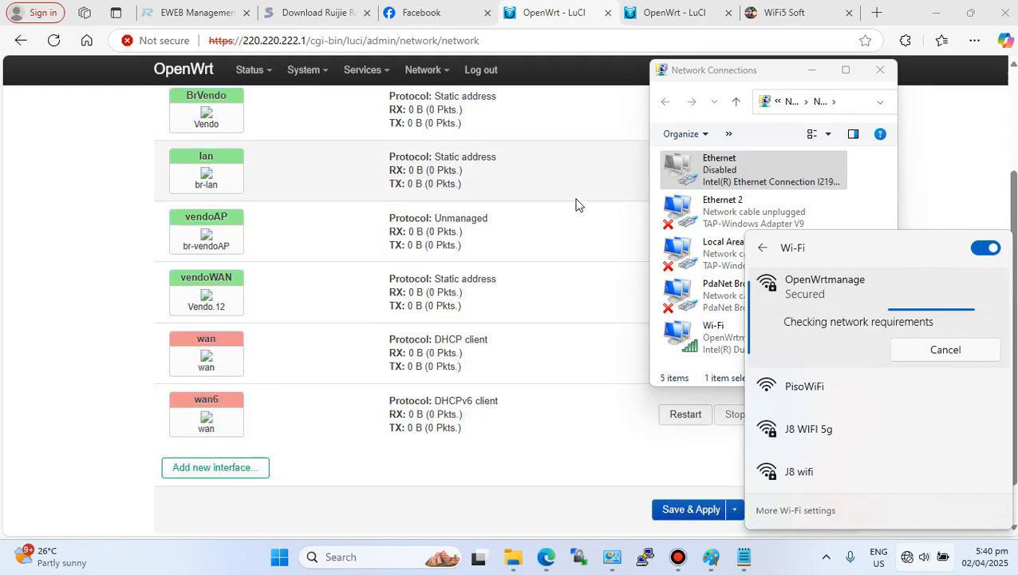
# - Try to load the router page at 192.168.1.1 in the LuCI tab
pyautogui.click(576, 199)
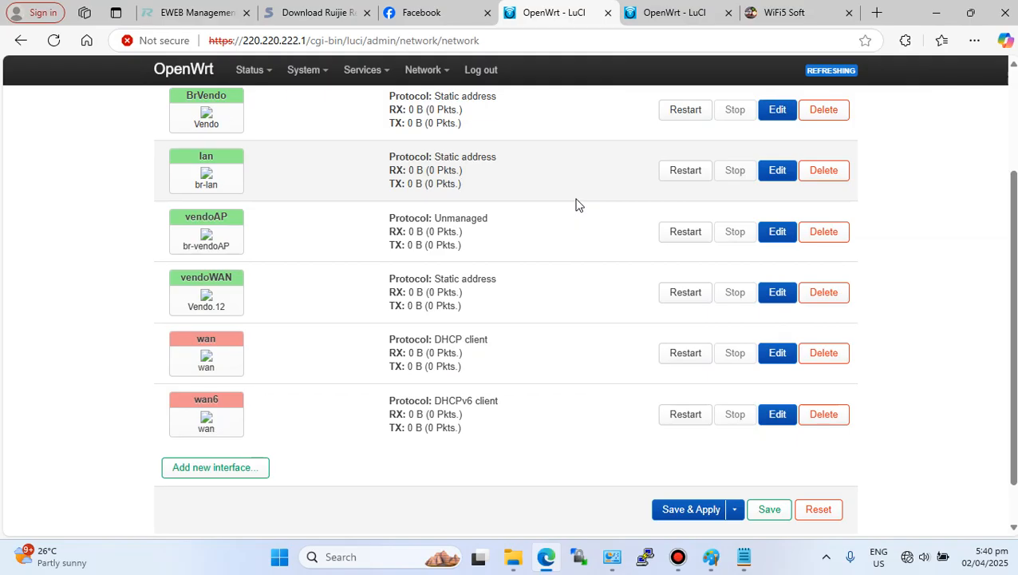
pyautogui.click(333, 40)
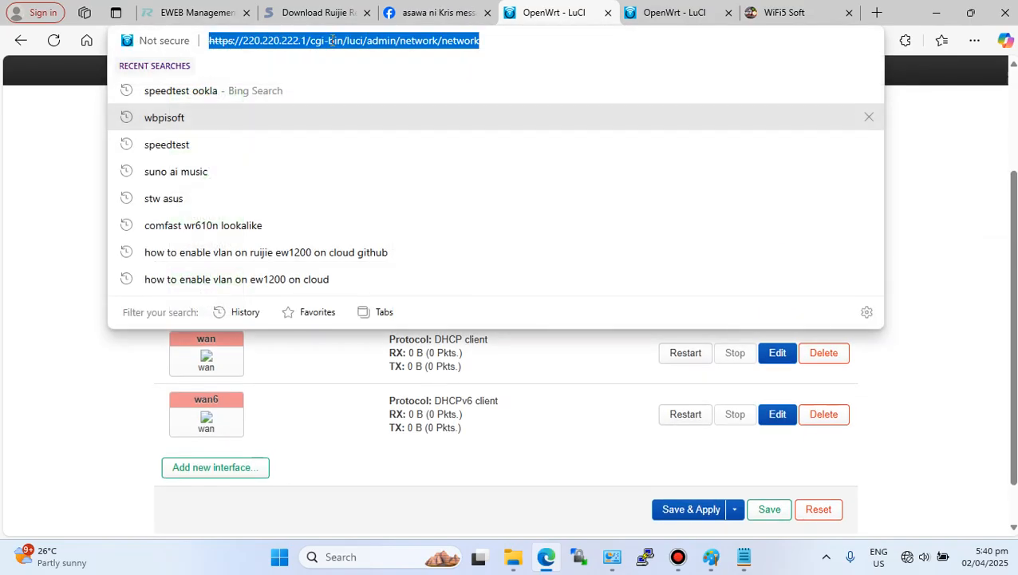
pyautogui.write('1')
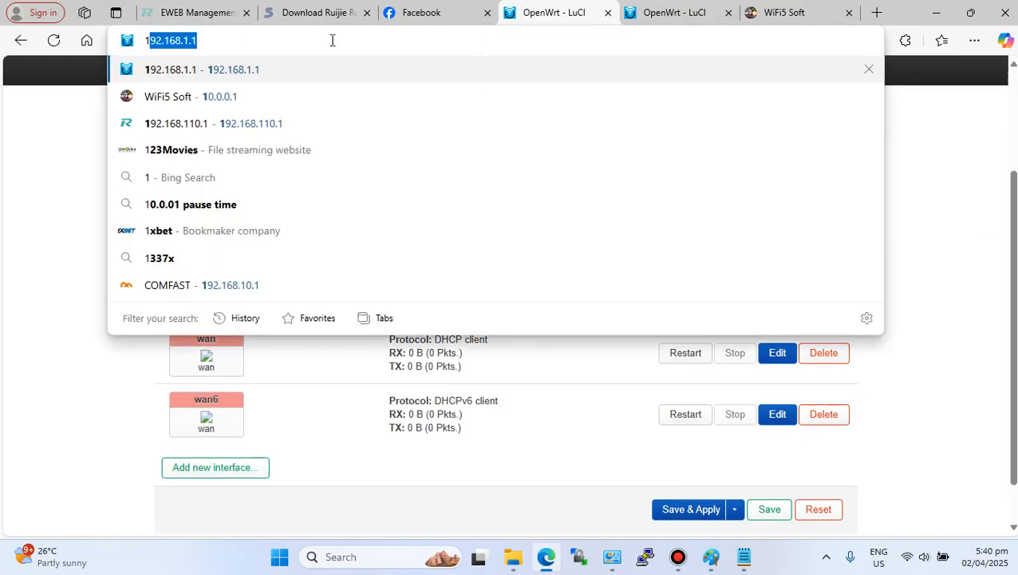
pyautogui.click(256, 70)
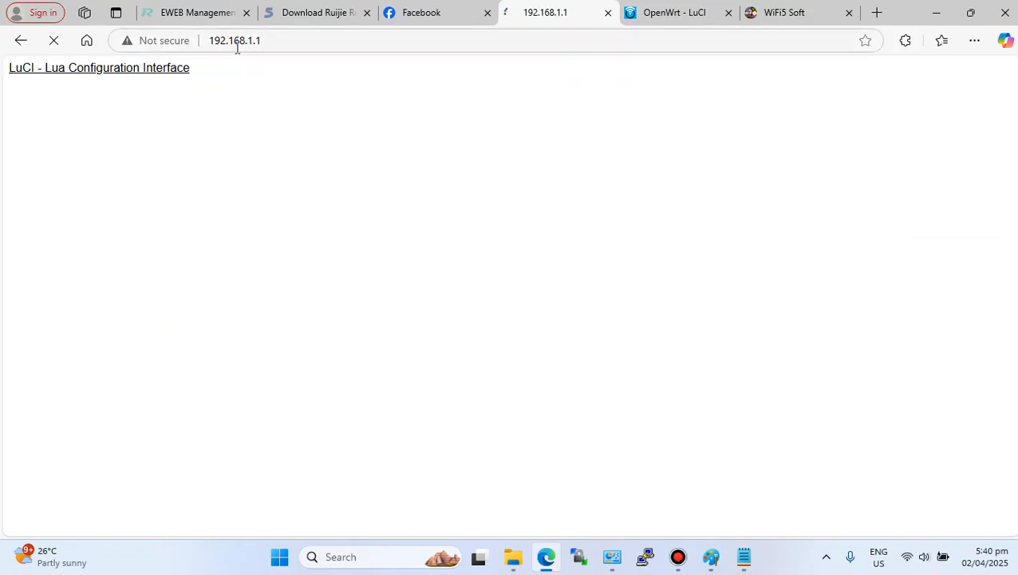
# - Open LuCI at 192.168.15.1 and log in as root
pyautogui.click(252, 39)
pyautogui.click(252, 39)
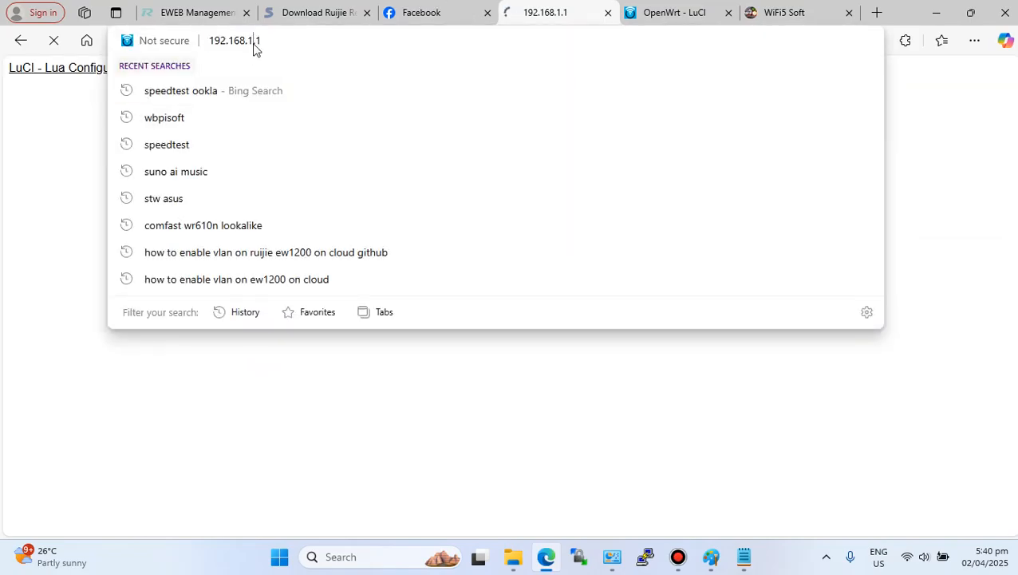
pyautogui.write('5')
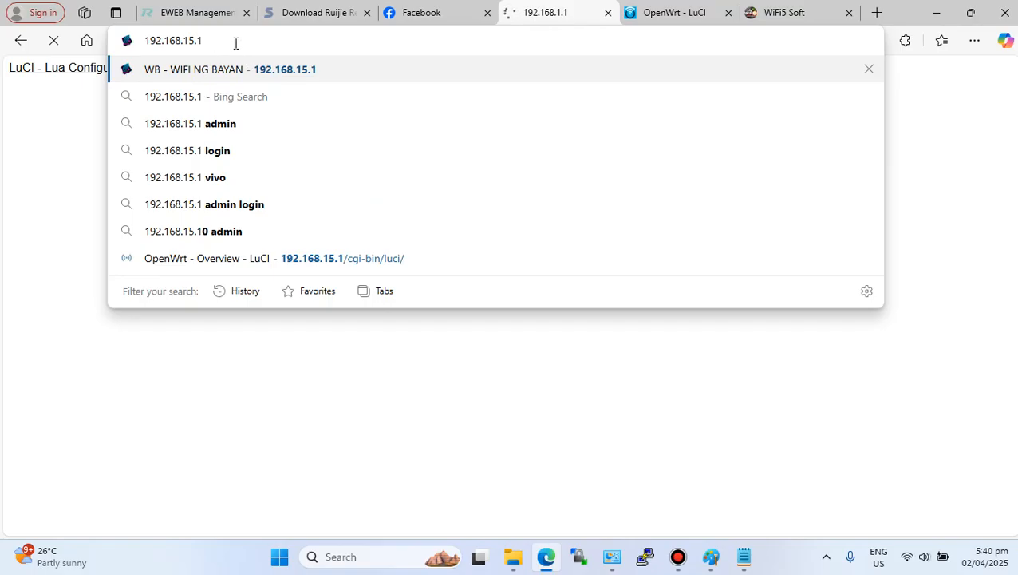
pyautogui.press('Return')
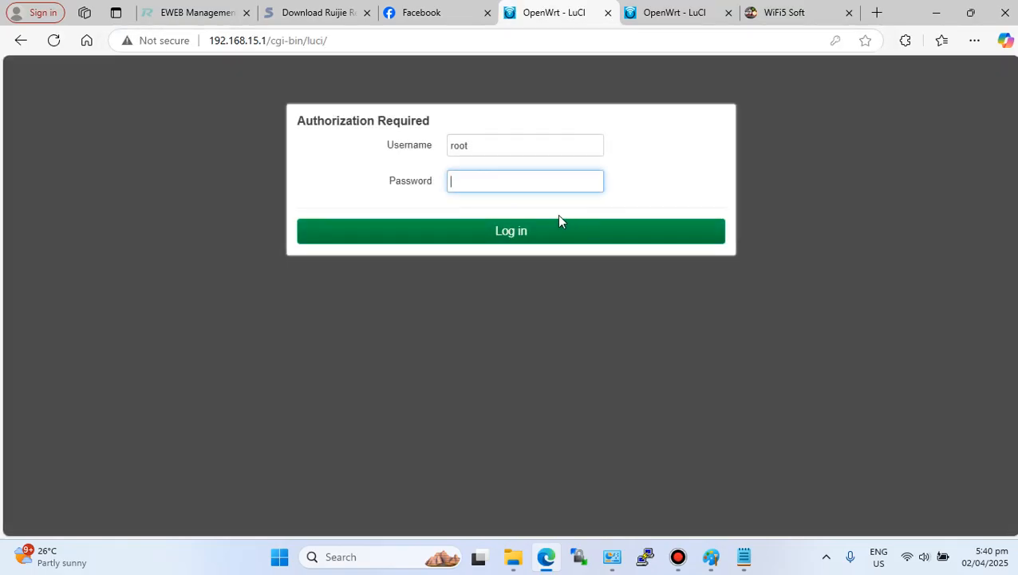
pyautogui.click(530, 236)
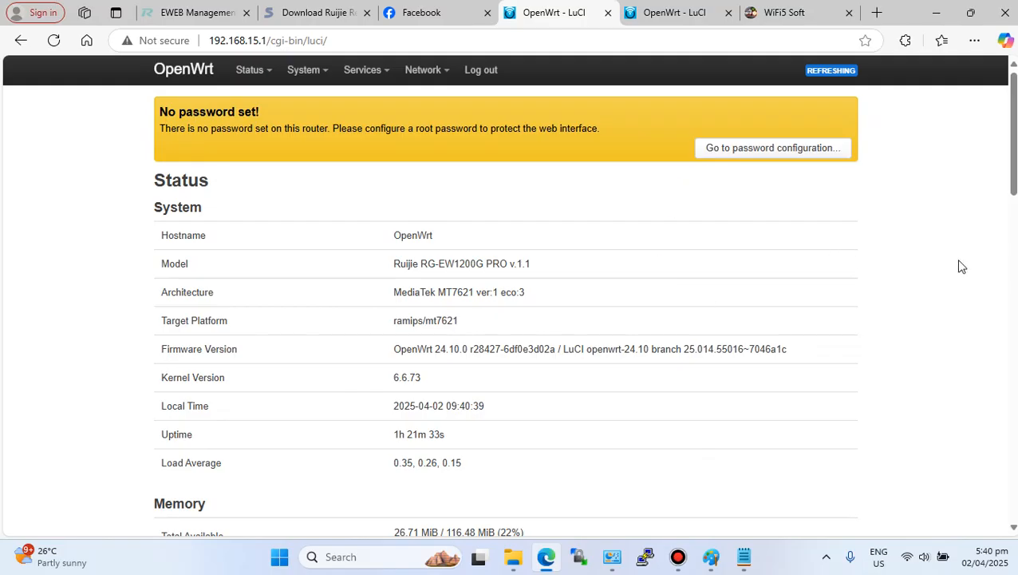
# - Switch to the WiFi5 Soft tab and connect the laptop's Wi-Fi to PisoWiFi
pyautogui.click(784, 13)
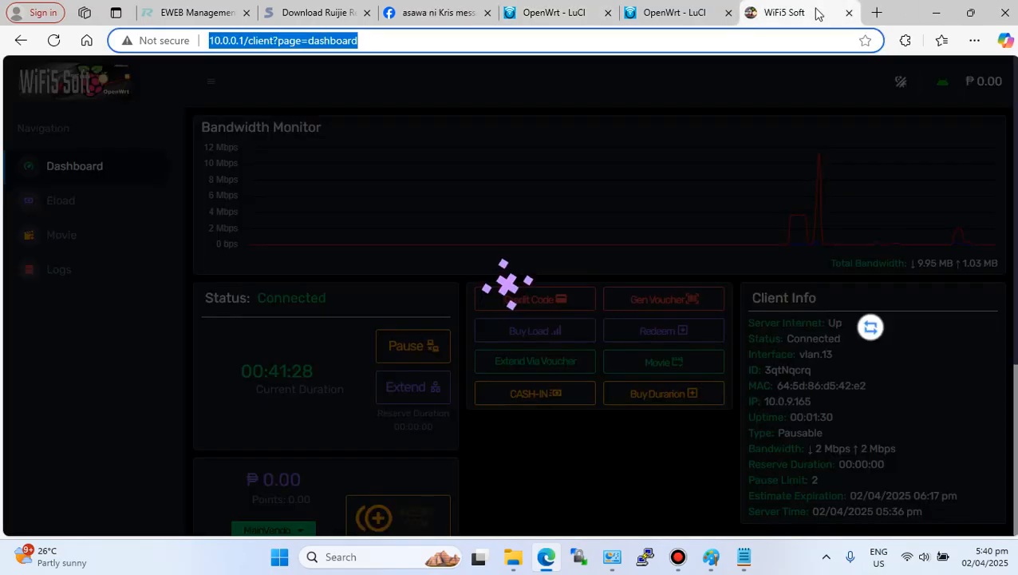
pyautogui.click(907, 556)
pyautogui.click(818, 270)
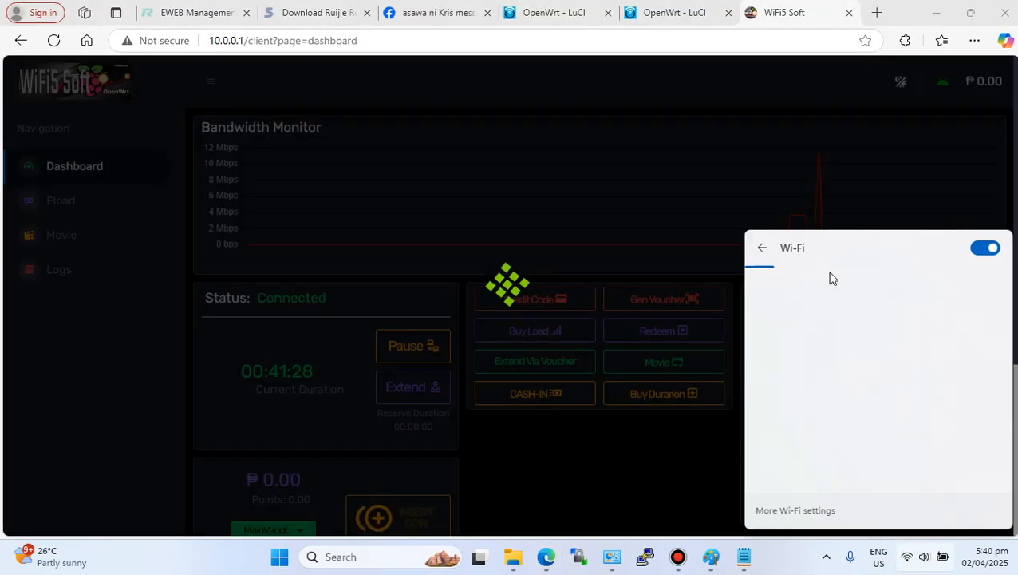
pyautogui.click(849, 365)
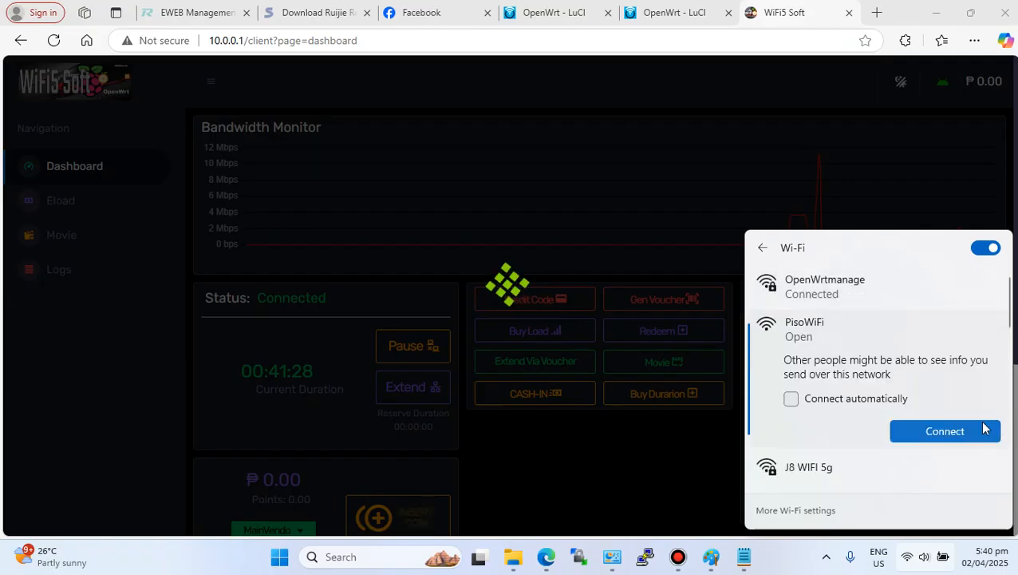
pyautogui.click(944, 431)
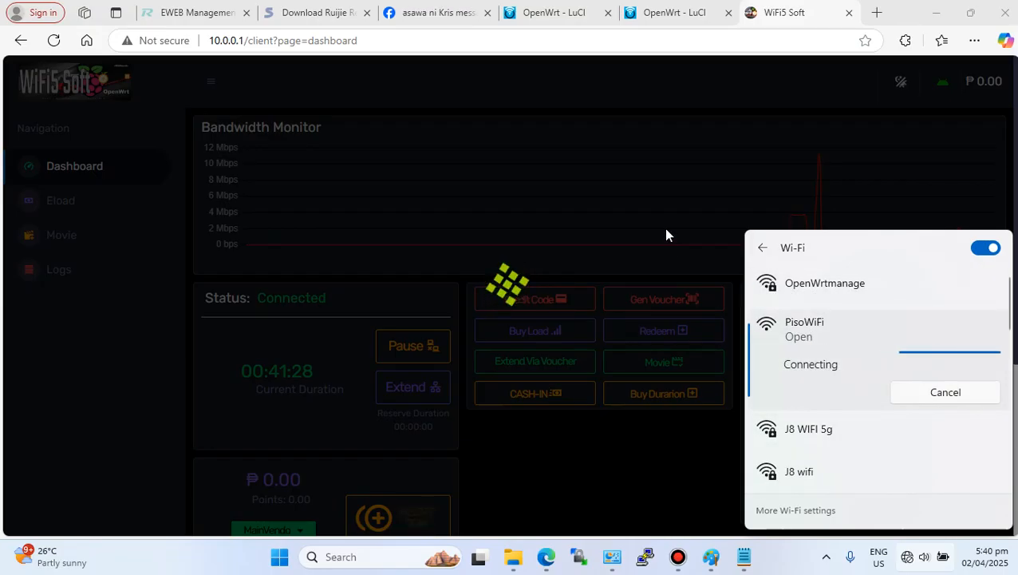
# - Reload the WiFi5 Soft client dashboard and examine the client's interface information
pyautogui.click(654, 207)
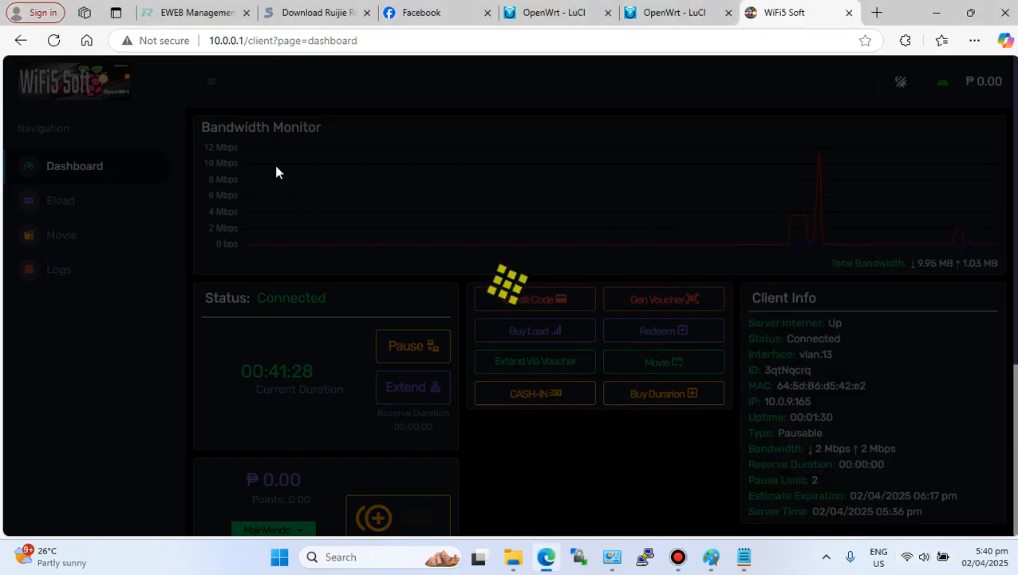
pyautogui.click(54, 40)
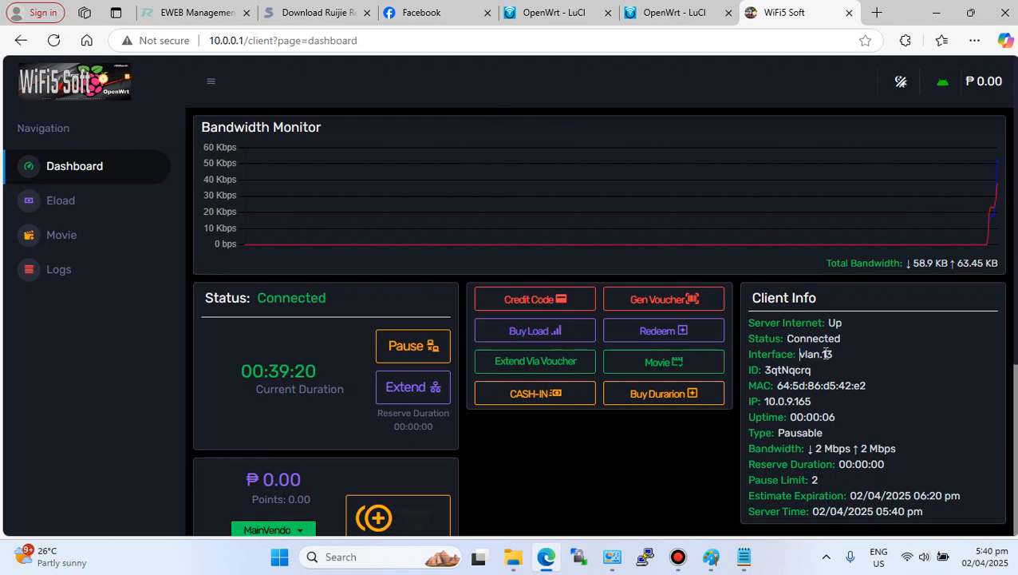
pyautogui.moveTo(825, 354); pyautogui.dragTo(859, 353)
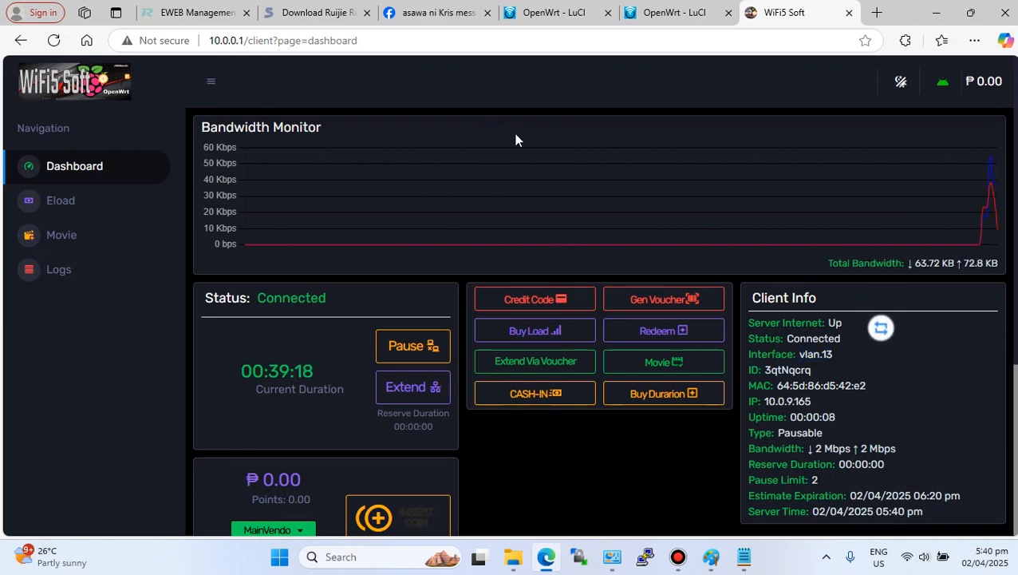
# - Open the guide notes and highlight item 4, Edit Vlan id
pyautogui.click(743, 556)
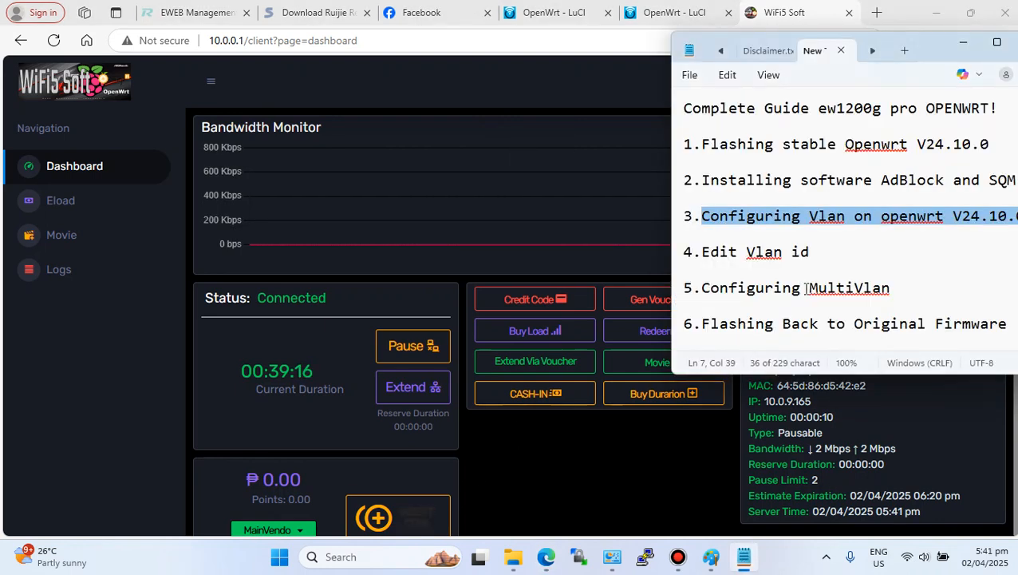
pyautogui.moveTo(700, 252); pyautogui.dragTo(829, 259)
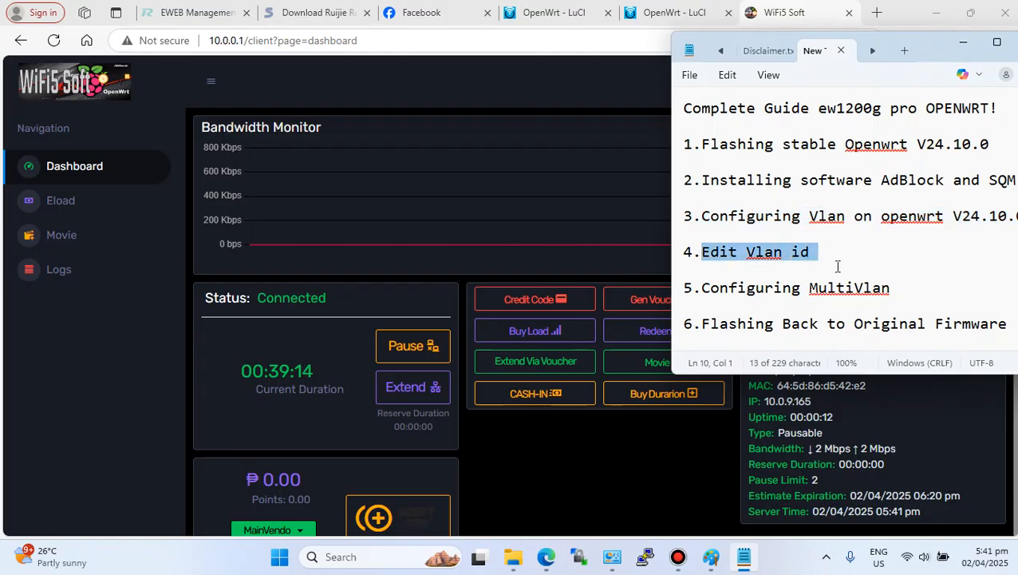
pyautogui.click(835, 267)
# - Connect the laptop's Wi-Fi to the OpenWrtmanage network
pyautogui.click(917, 557)
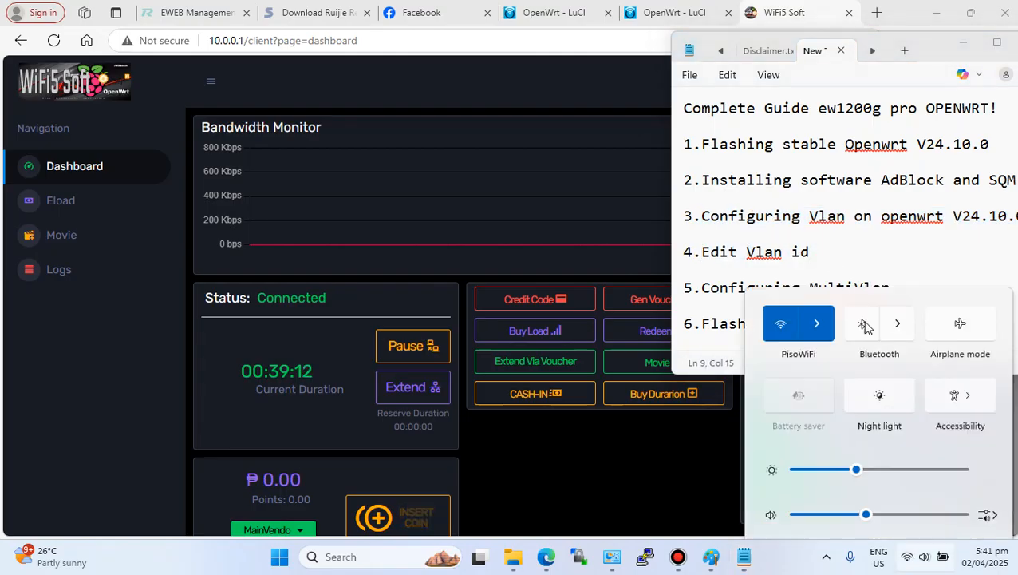
pyautogui.click(821, 271)
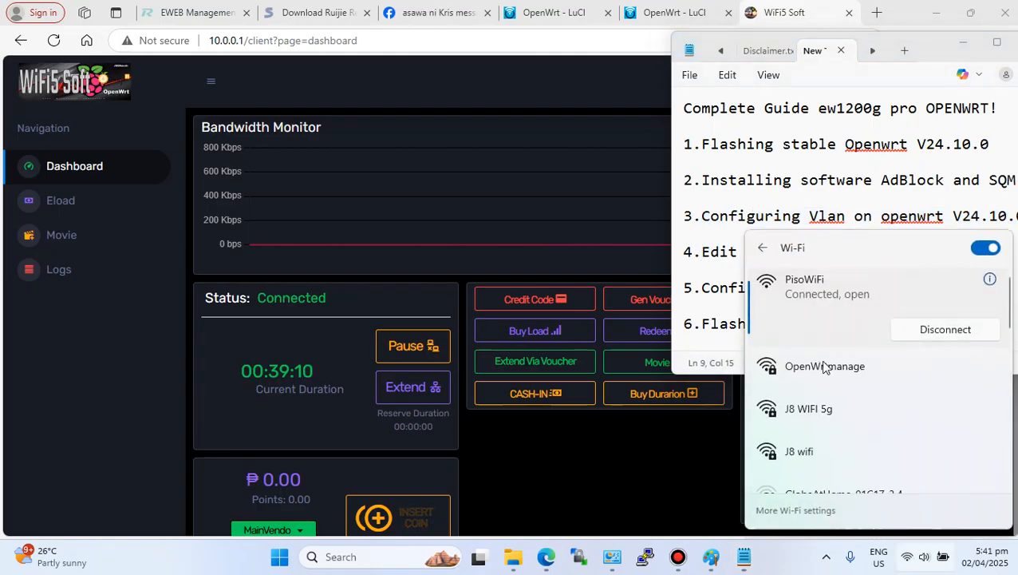
pyautogui.click(833, 369)
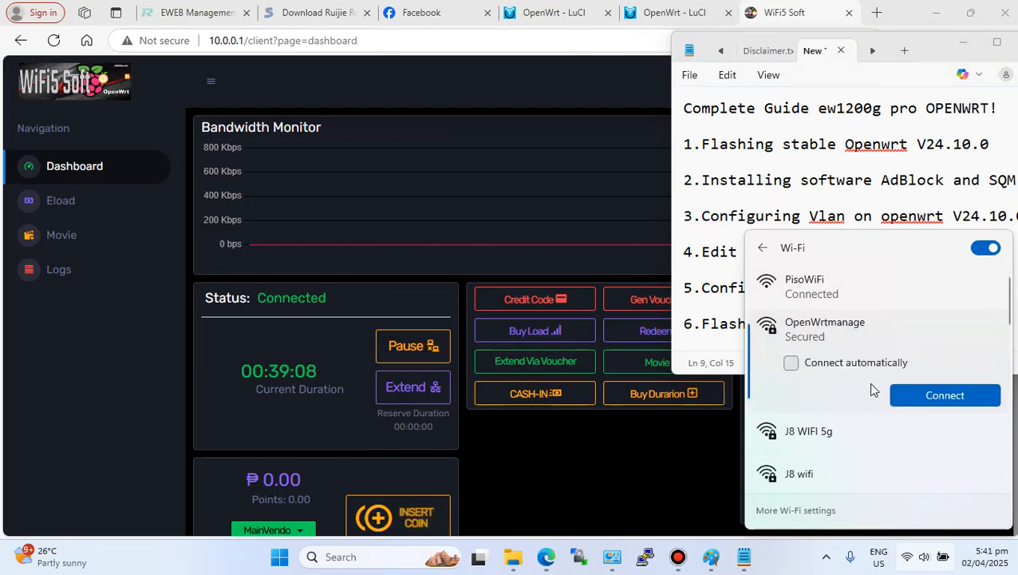
pyautogui.click(928, 395)
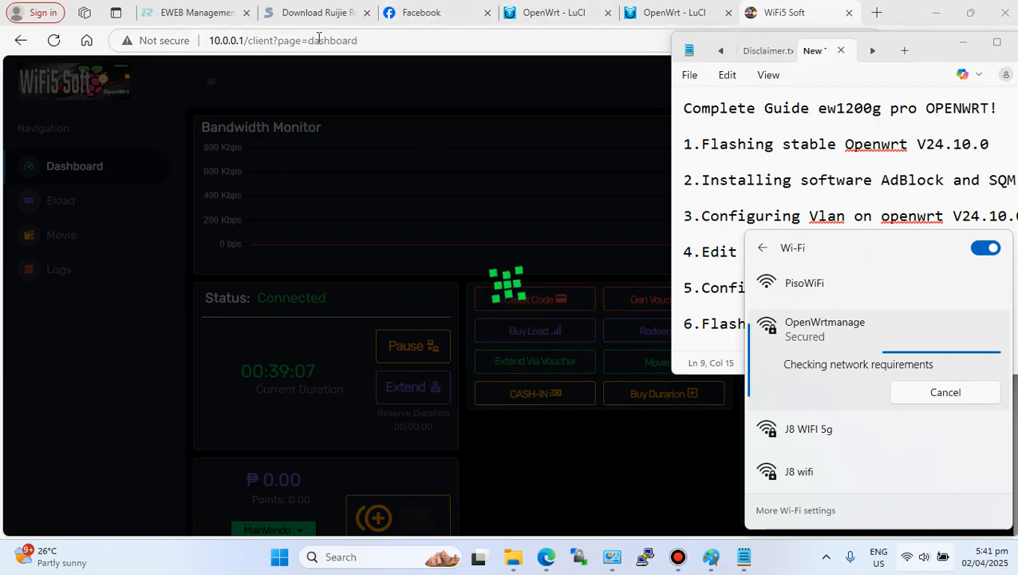
# - Switch to the LuCI tab, reload it and open the network Devices list
pyautogui.click(563, 13)
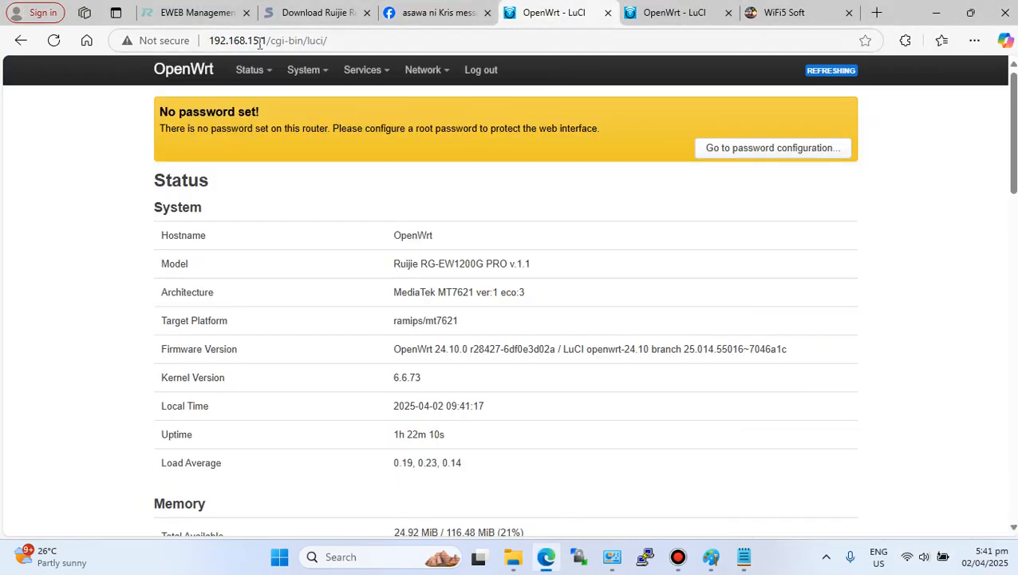
pyautogui.moveTo(267, 40); pyautogui.dragTo(214, 40)
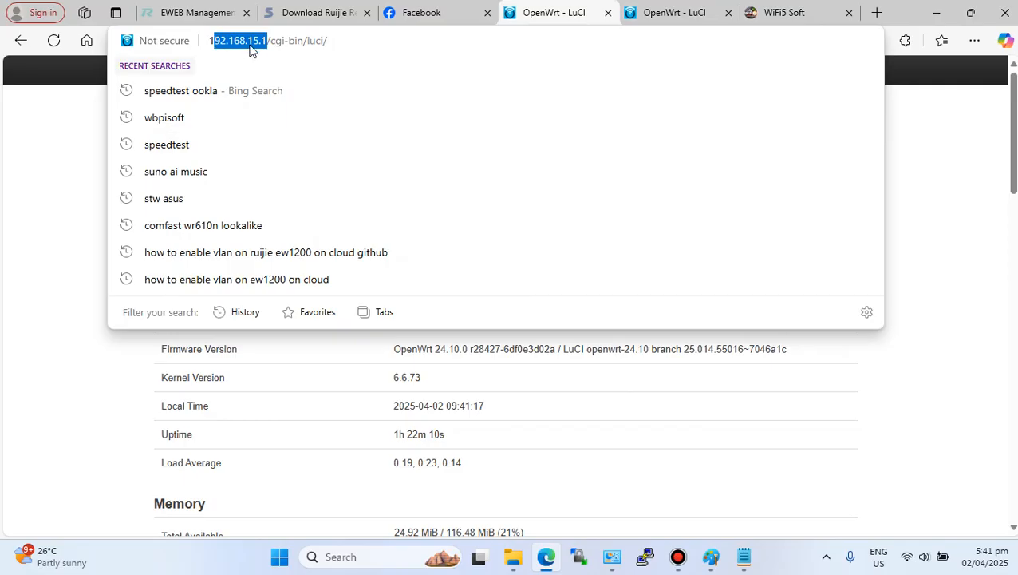
pyautogui.click(53, 41)
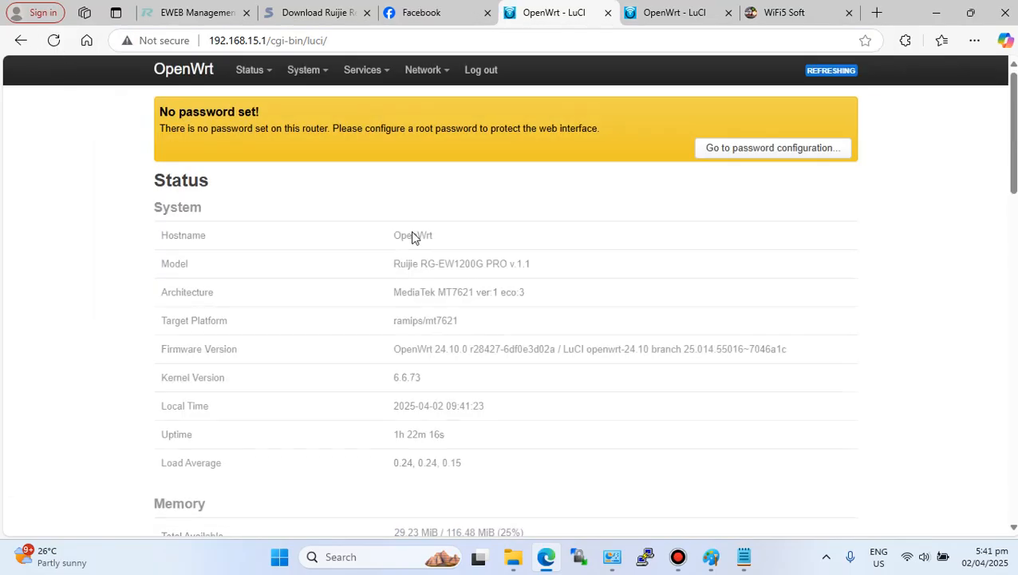
pyautogui.moveTo(426, 71)
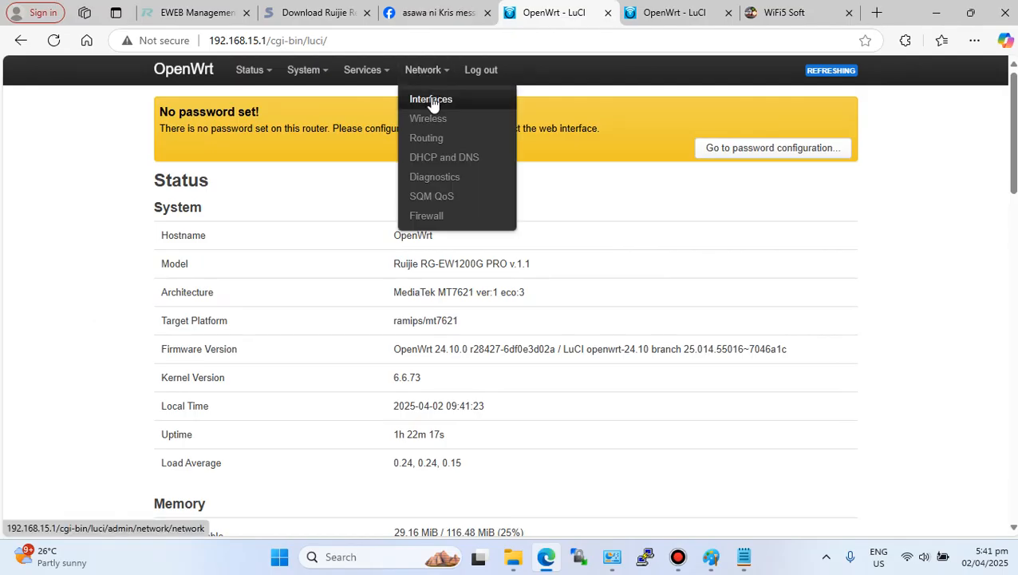
pyautogui.click(431, 100)
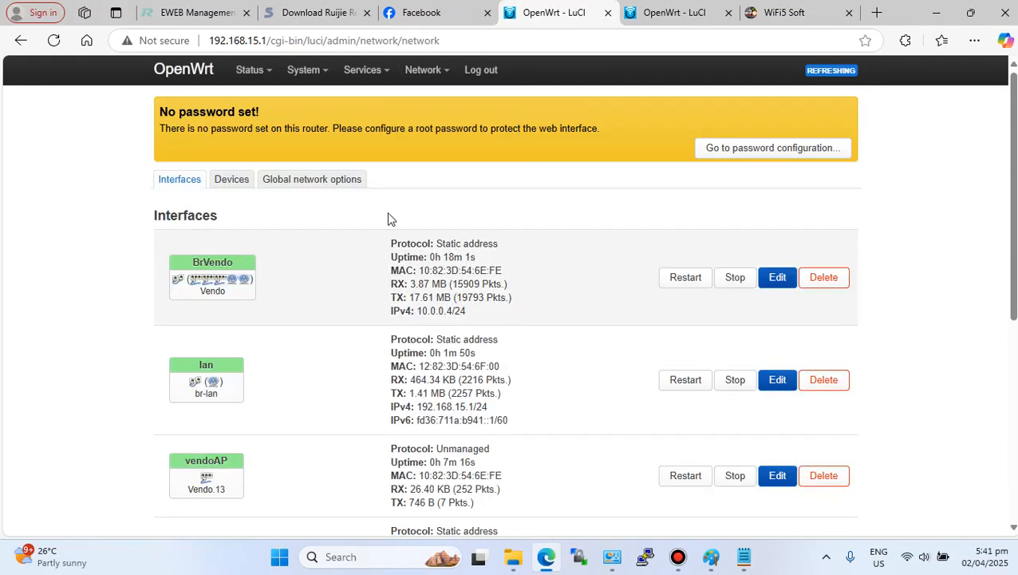
pyautogui.click(225, 182)
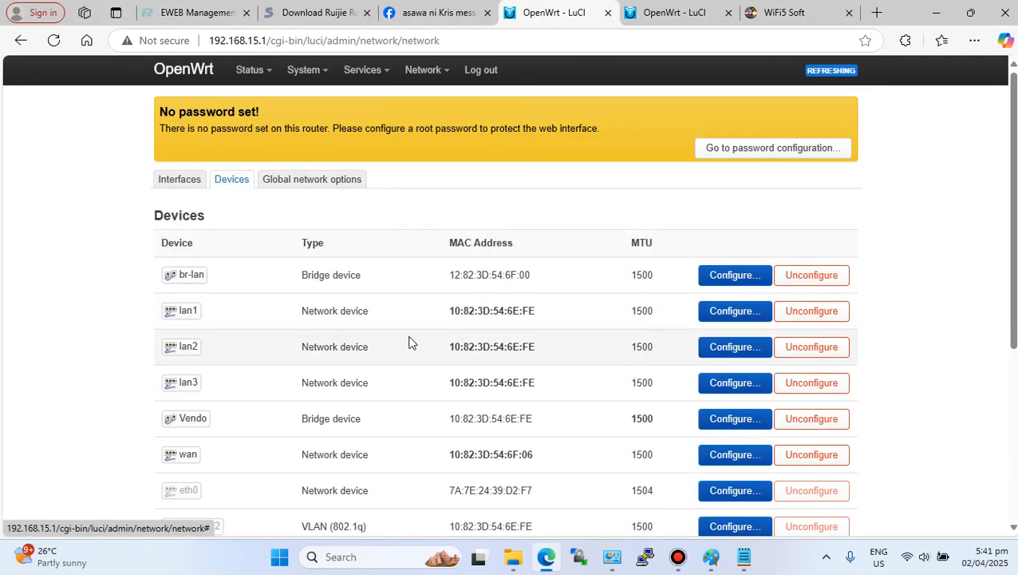
# - In the Vendo bridge's VLAN filtering, change the second VLAN ID from 13 to 22 and save
pyautogui.click(728, 428)
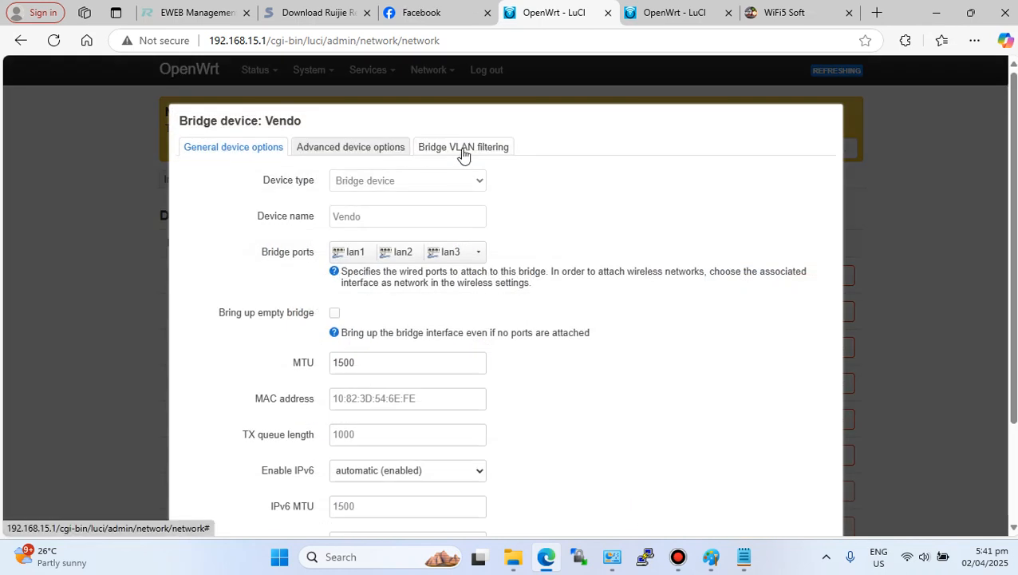
pyautogui.click(465, 152)
pyautogui.click(221, 334)
pyautogui.moveTo(222, 334); pyautogui.dragTo(164, 332)
pyautogui.write('22')
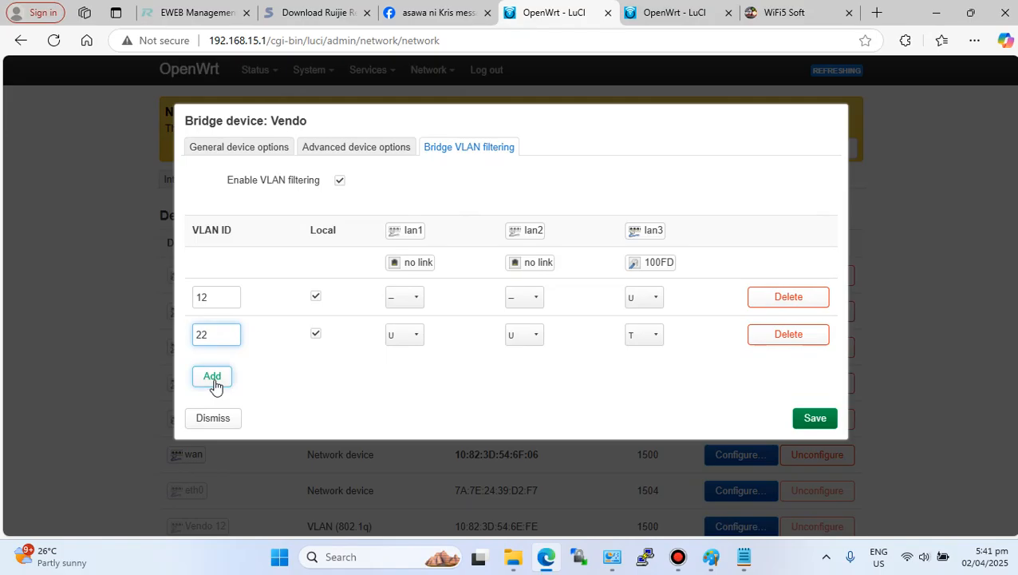
pyautogui.click(812, 419)
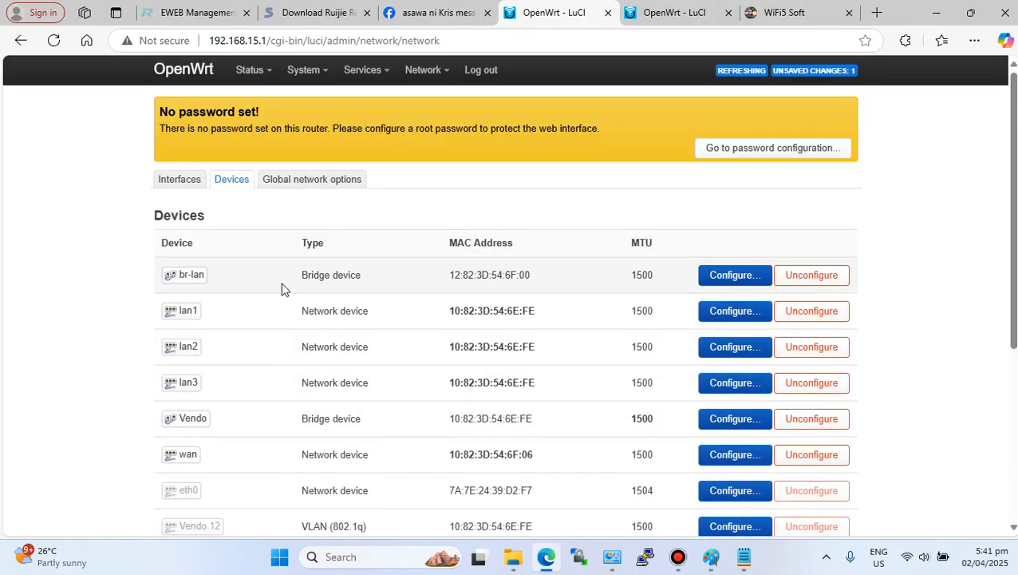
# - Set the vendoAP interface's device to Vendo.22 and save
pyautogui.click(180, 181)
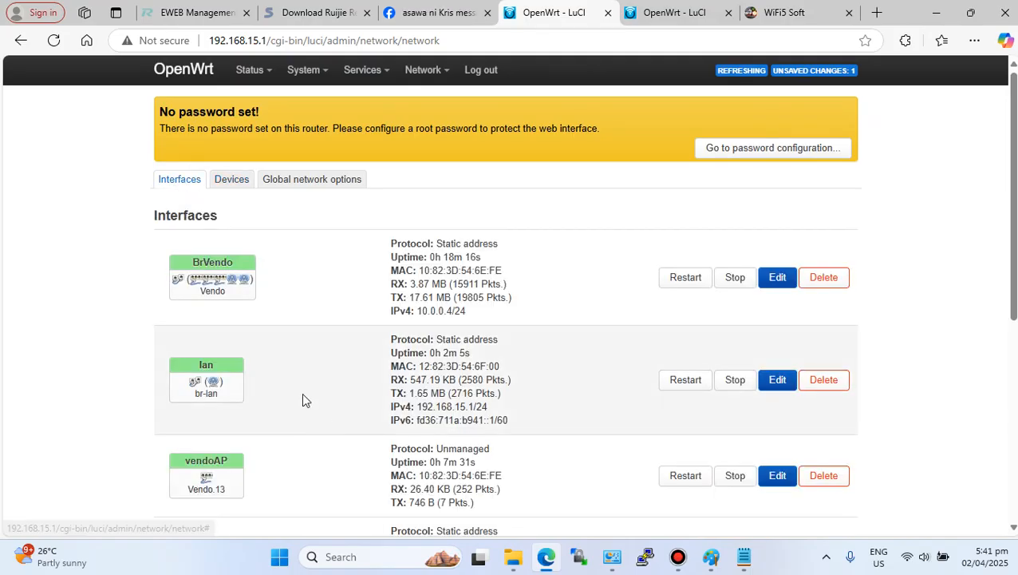
pyautogui.scroll(-2, 301, 392)
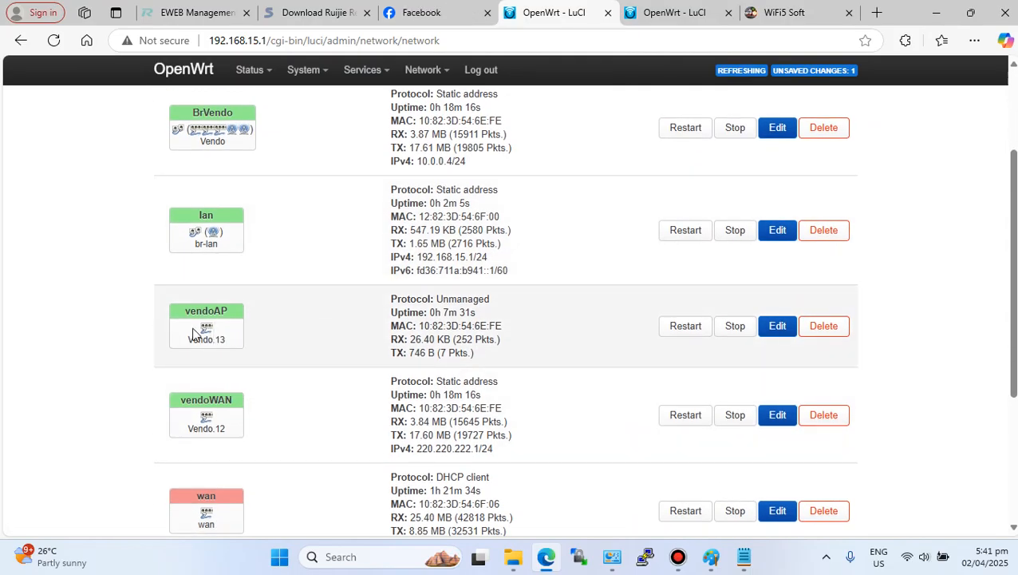
pyautogui.moveTo(208, 332)
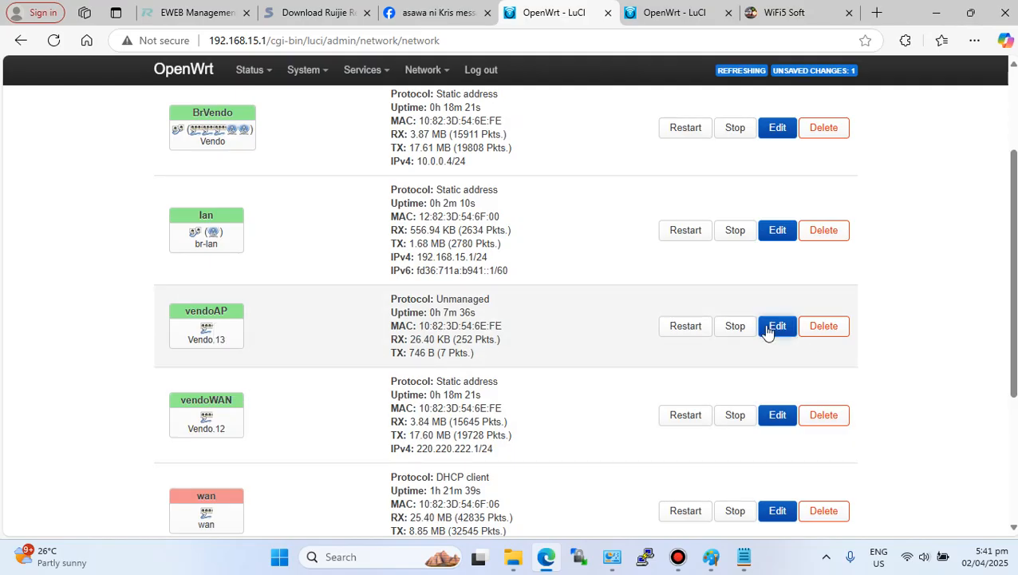
pyautogui.click(774, 327)
pyautogui.click(481, 302)
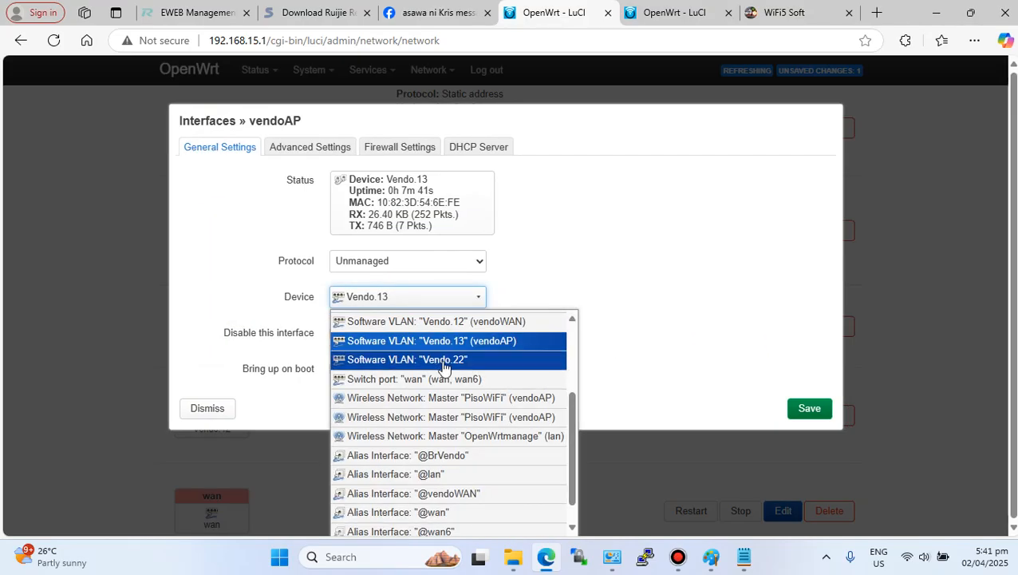
pyautogui.click(454, 359)
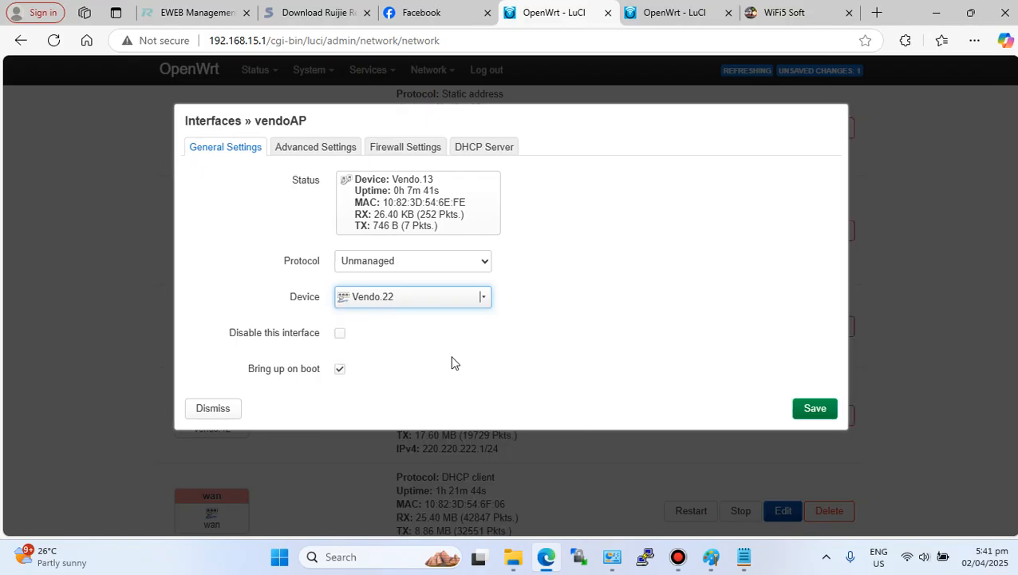
pyautogui.click(813, 411)
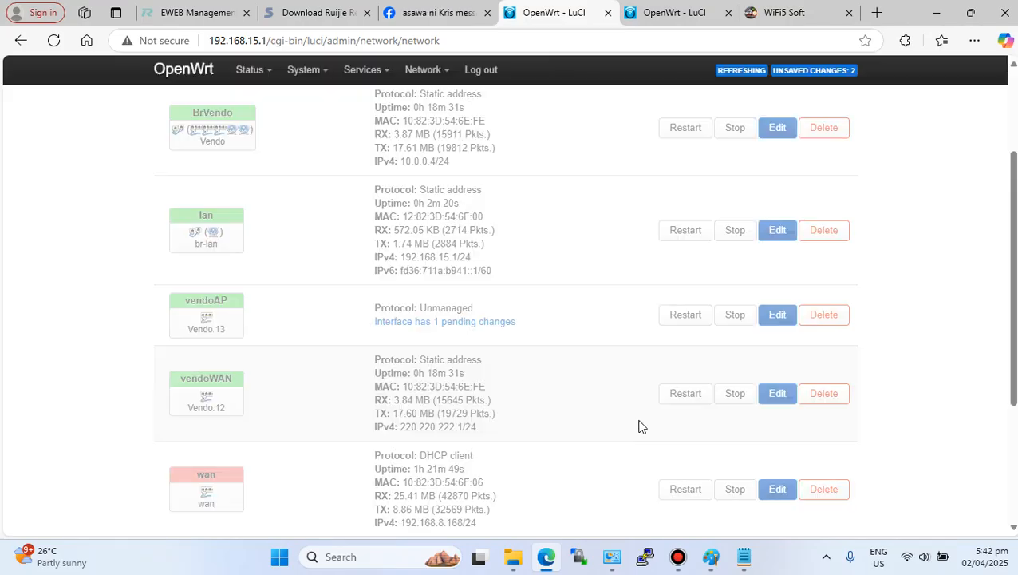
# - Apply the pending network changes unchecked
pyautogui.scroll(-3, 527, 429)
pyautogui.click(734, 459)
pyautogui.click(707, 502)
pyautogui.click(678, 463)
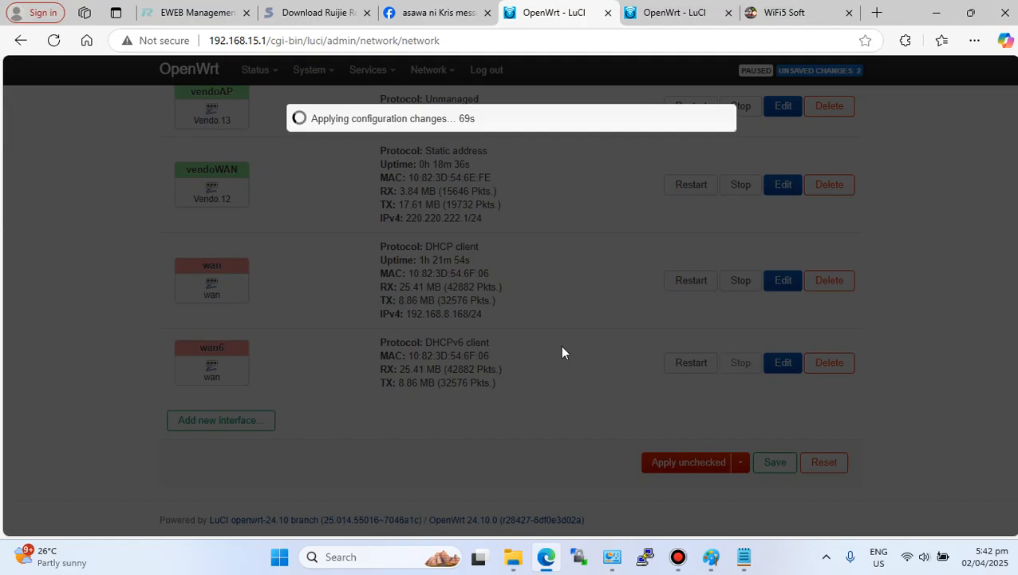
# - Reconnect the laptop's Wi-Fi to OpenWrtmanage and reload the LuCI page
pyautogui.click(907, 559)
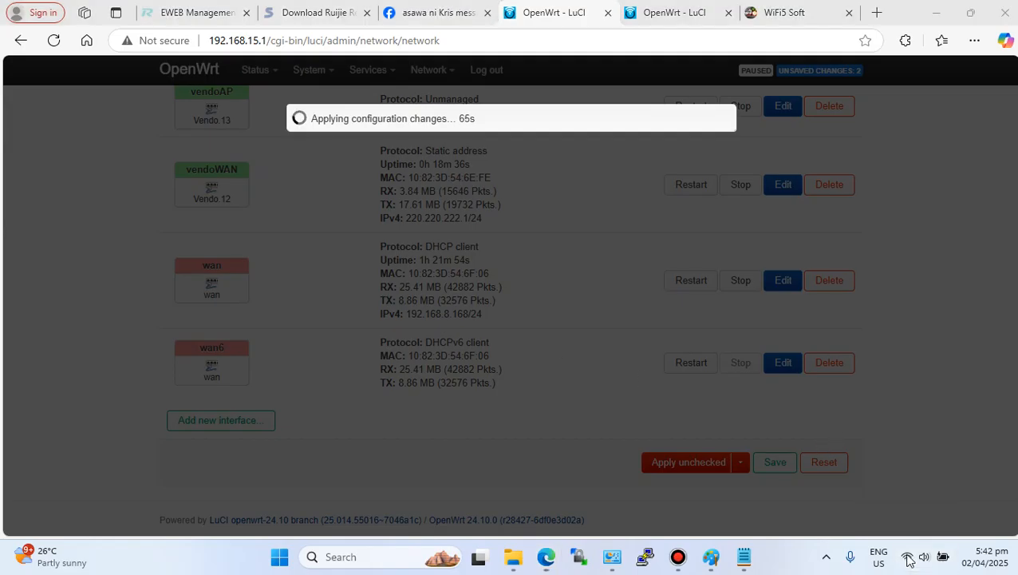
pyautogui.click(907, 557)
pyautogui.click(907, 557)
pyautogui.click(908, 557)
pyautogui.click(52, 44)
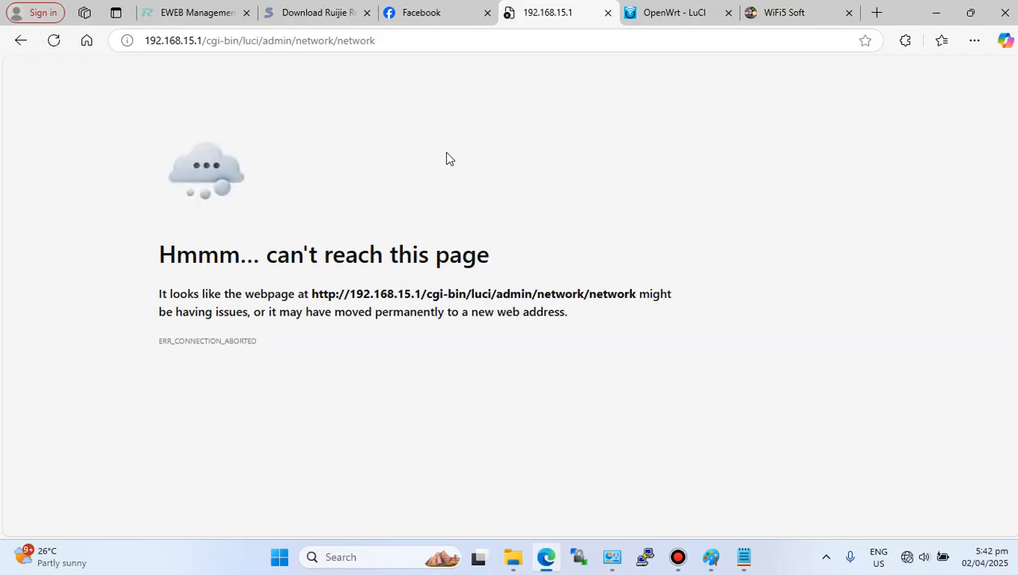
pyautogui.click(909, 556)
pyautogui.click(822, 279)
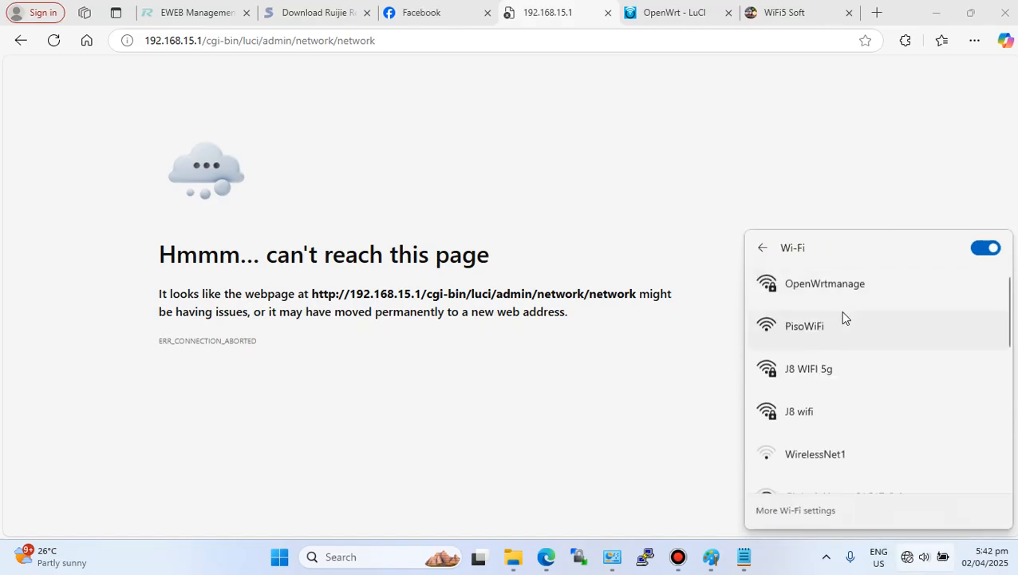
pyautogui.click(878, 289)
pyautogui.click(909, 347)
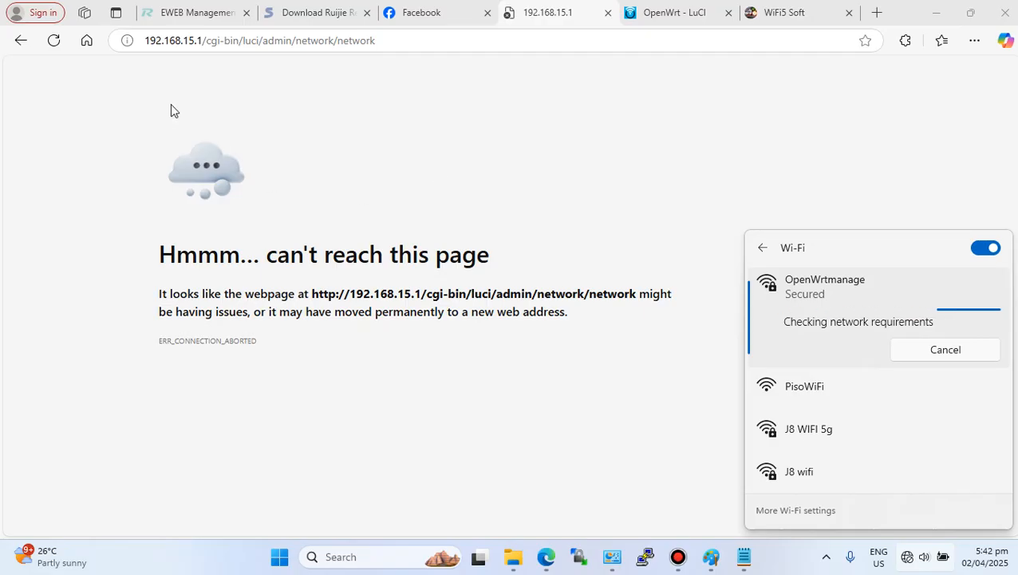
pyautogui.click(51, 43)
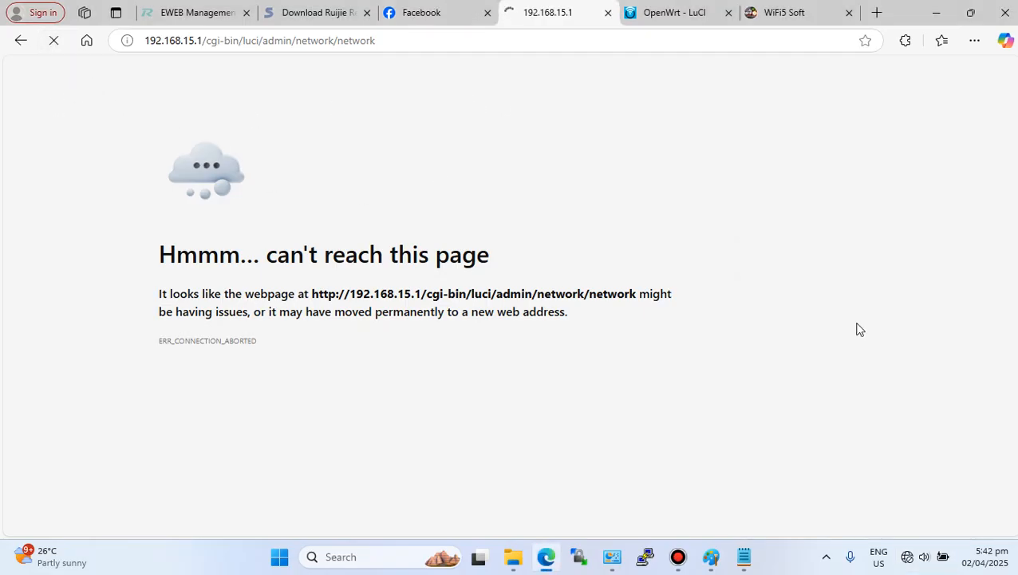
# - Switch the laptop's Wi-Fi connection back to PisoWiFi
pyautogui.click(909, 557)
pyautogui.click(658, 417)
pyautogui.click(53, 40)
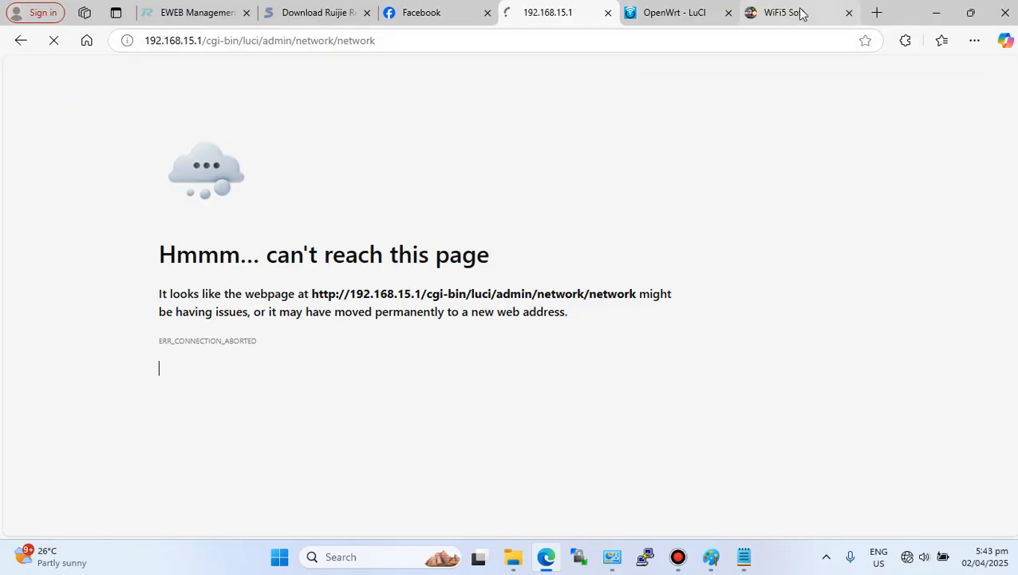
pyautogui.click(910, 556)
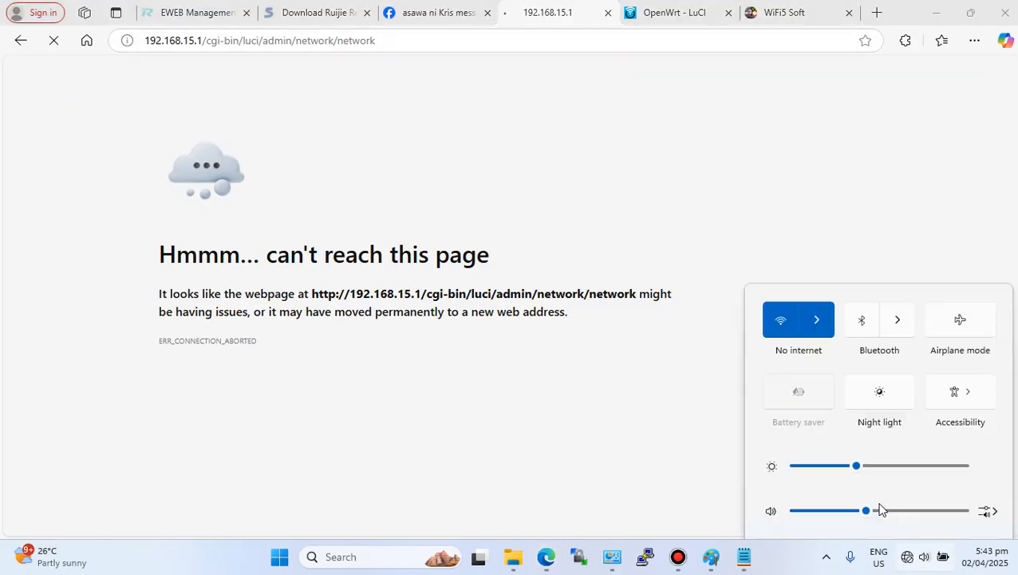
pyautogui.click(821, 280)
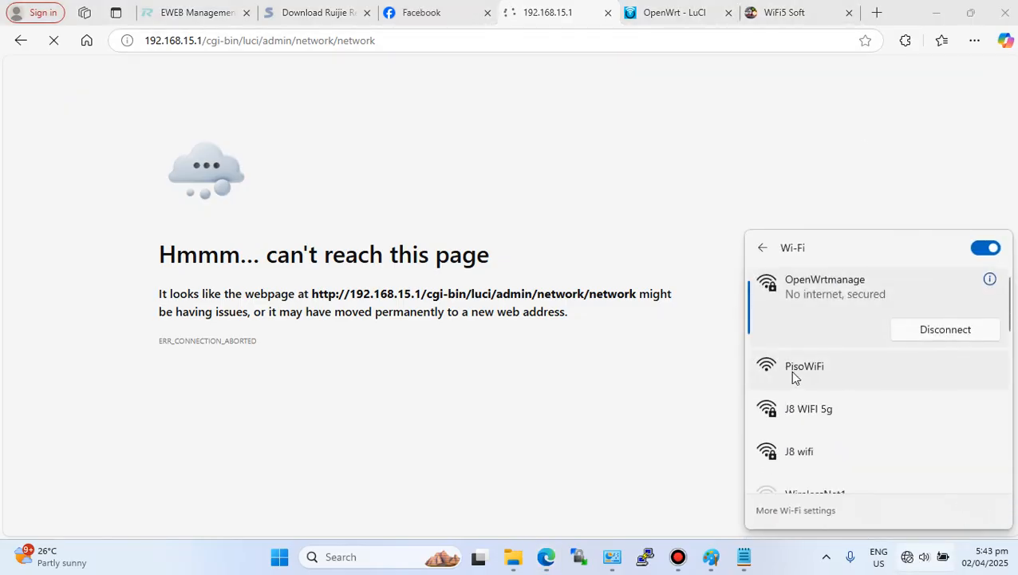
pyautogui.click(823, 372)
pyautogui.click(945, 430)
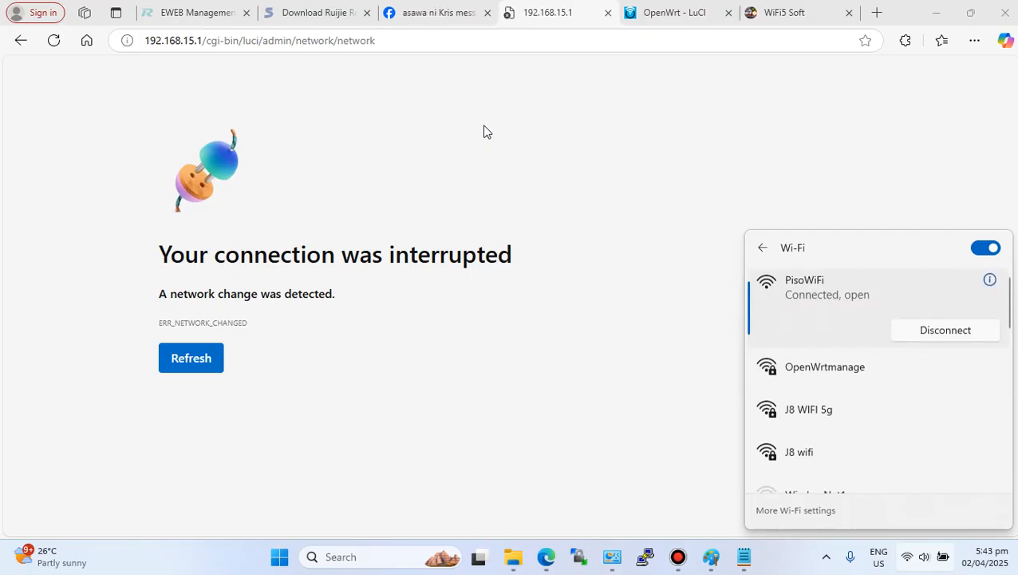
# - Return to the WiFi5 Soft dashboard, reload it and highlight the client's Interface entry
pyautogui.click(782, 16)
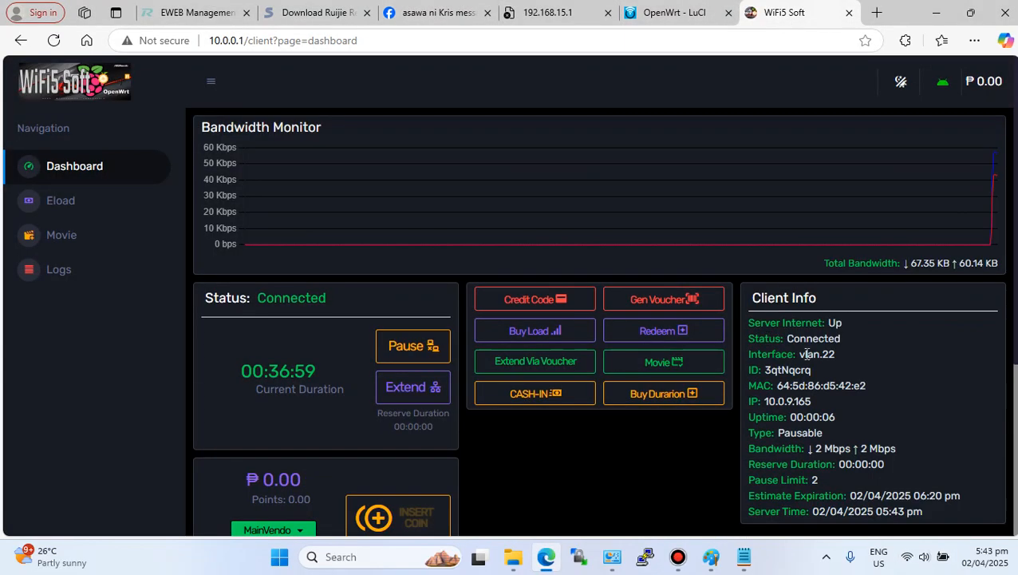
pyautogui.moveTo(800, 354); pyautogui.dragTo(835, 355)
pyautogui.click(843, 361)
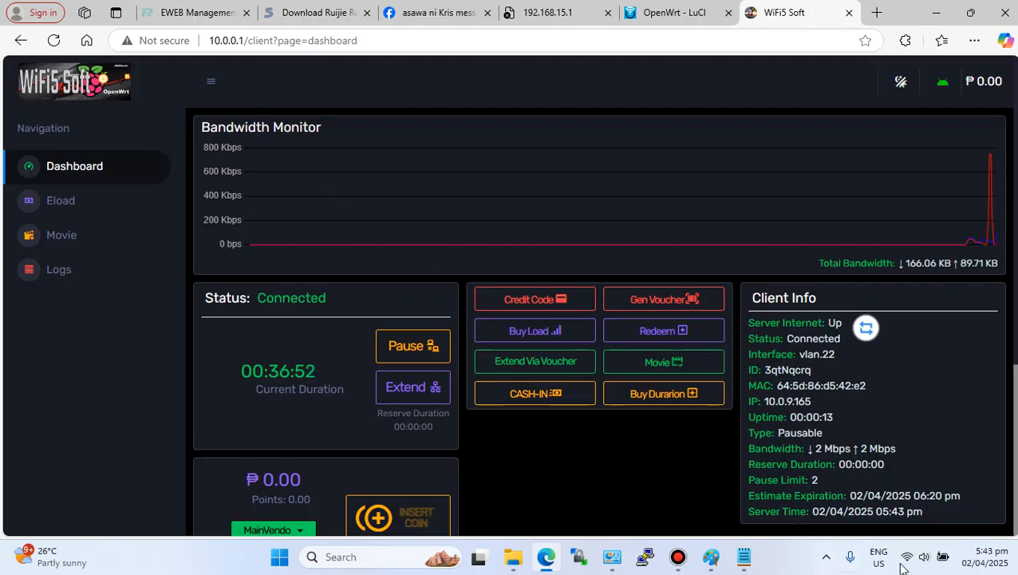
pyautogui.click(54, 40)
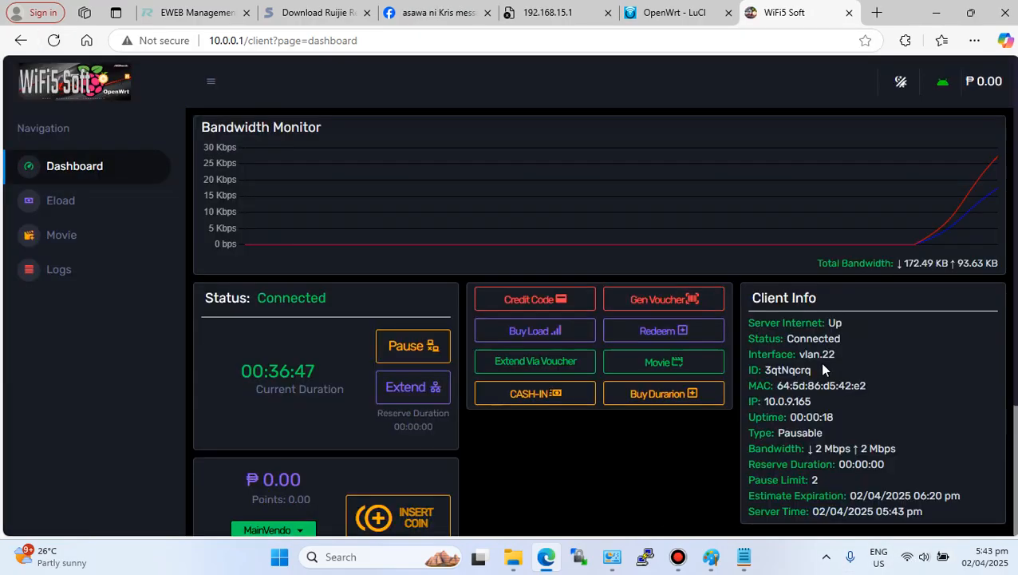
pyautogui.doubleClick(801, 353)
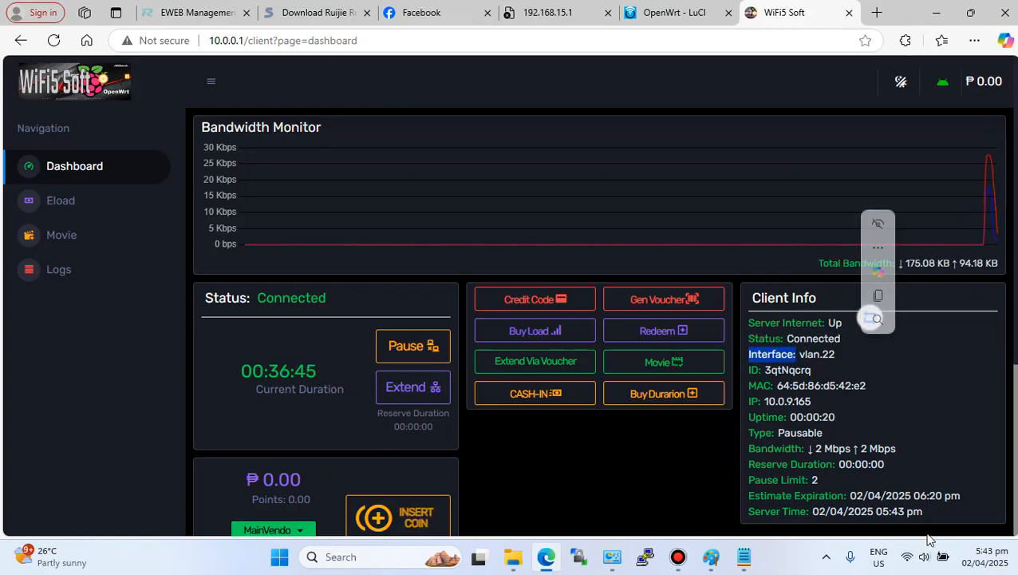
pyautogui.click(908, 558)
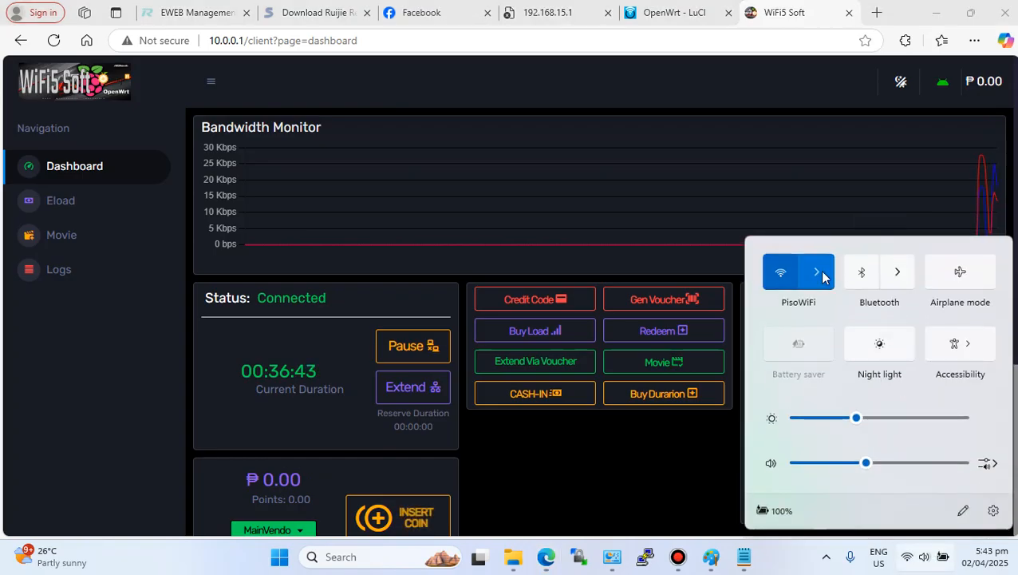
# - Connect the laptop's Wi-Fi to OpenWrtmanage and reload the 192.168.15.1 LuCI tab
pyautogui.click(816, 270)
pyautogui.click(830, 371)
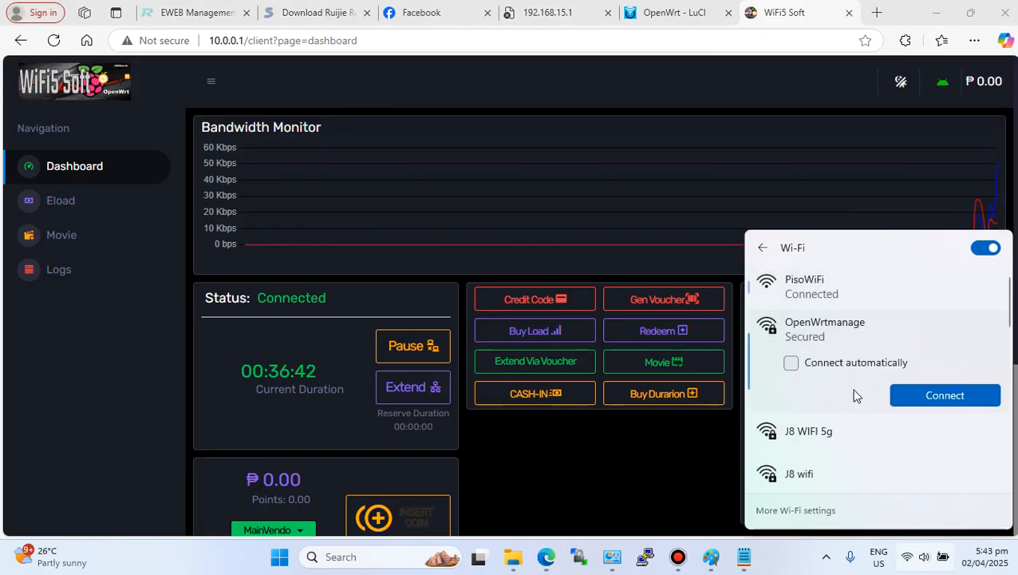
pyautogui.click(934, 395)
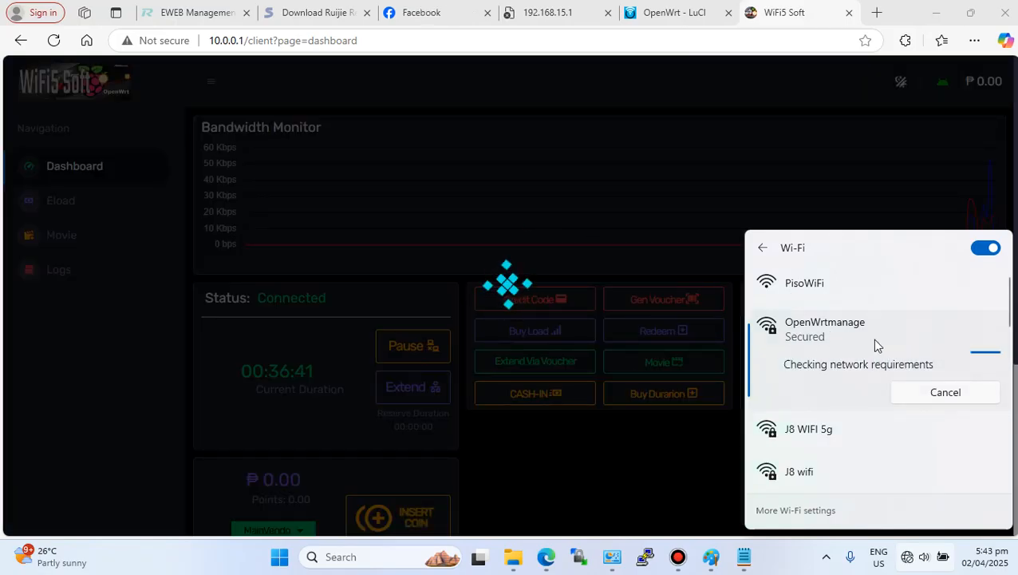
pyautogui.click(570, 14)
pyautogui.click(54, 40)
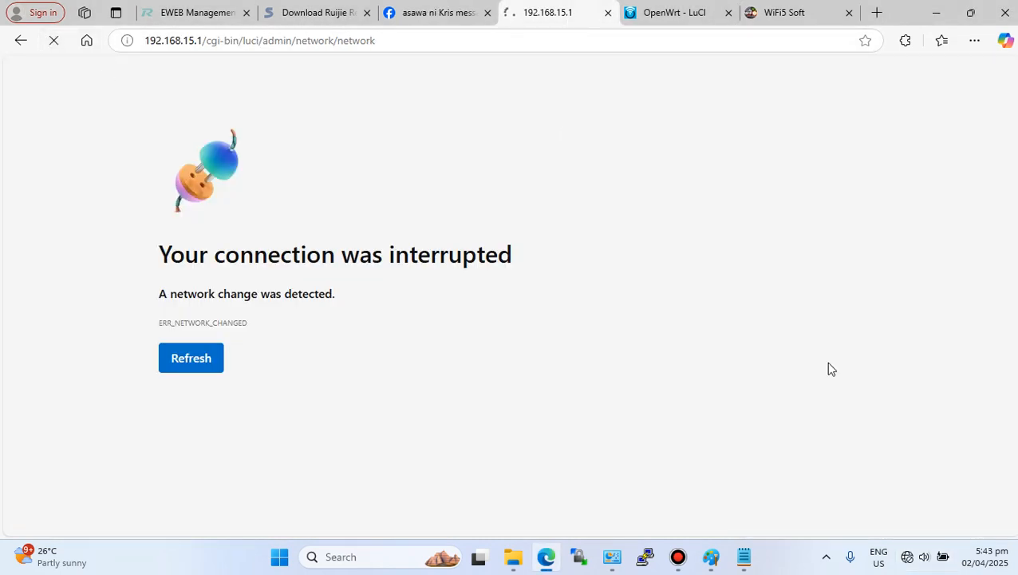
# - Switch the laptop's Wi-Fi connection back to the PisoWiFi network
pyautogui.moveTo(906, 558)
pyautogui.click(907, 556)
pyautogui.click(817, 270)
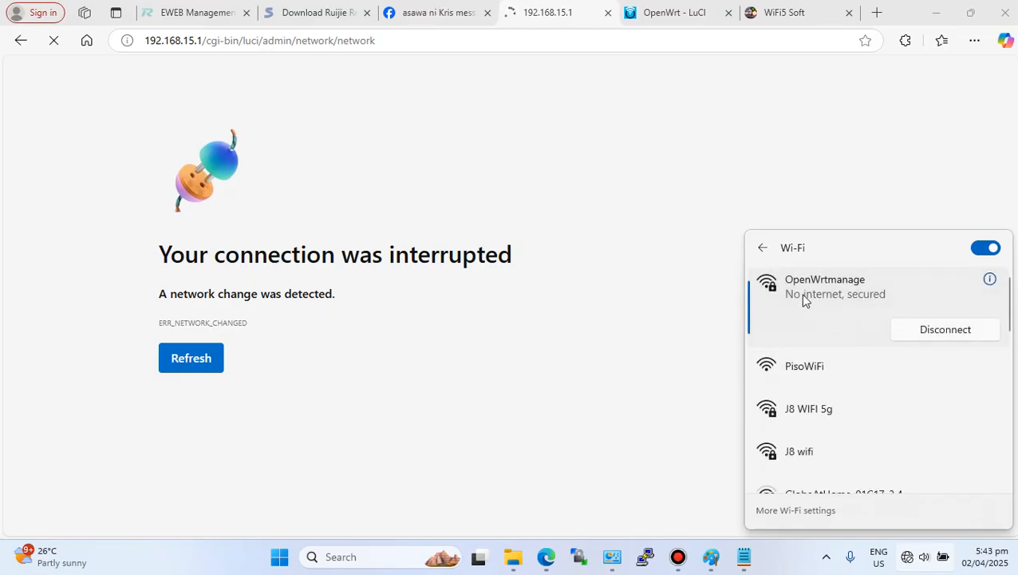
pyautogui.click(842, 379)
pyautogui.click(925, 430)
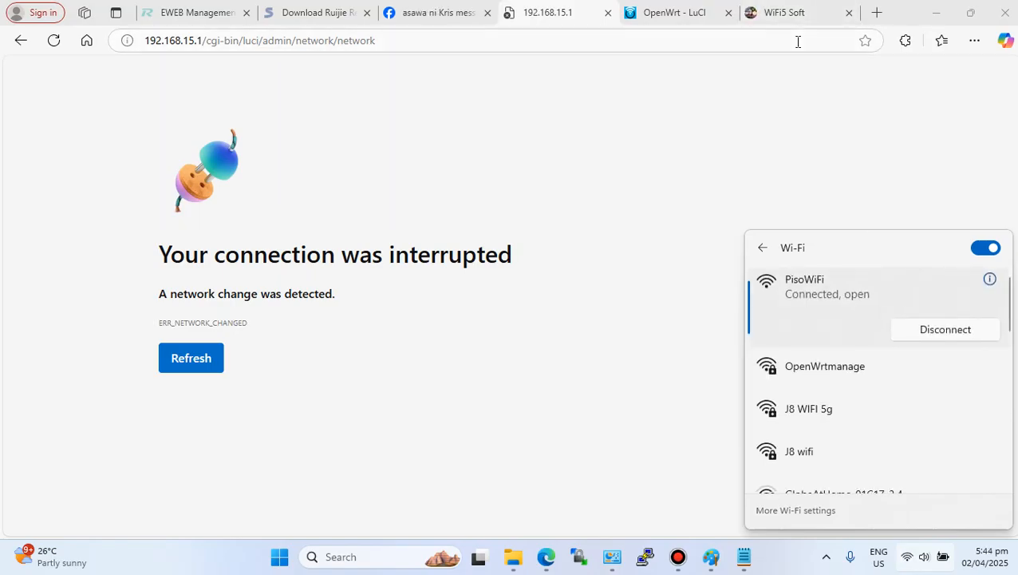
# - Open YouTube in a new tab to test the internet connection, then close that tab
pyautogui.click(877, 12)
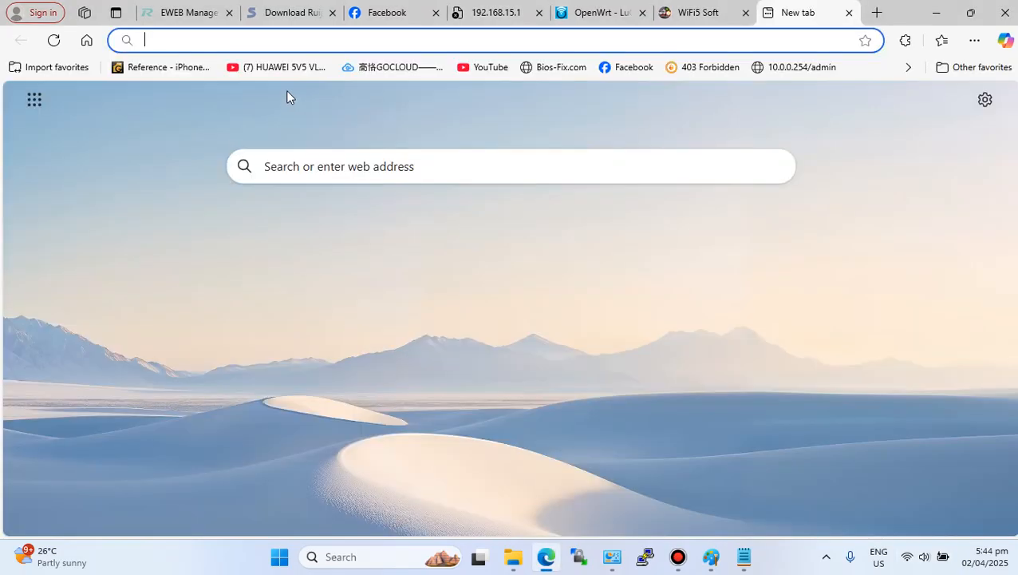
pyautogui.click(481, 70)
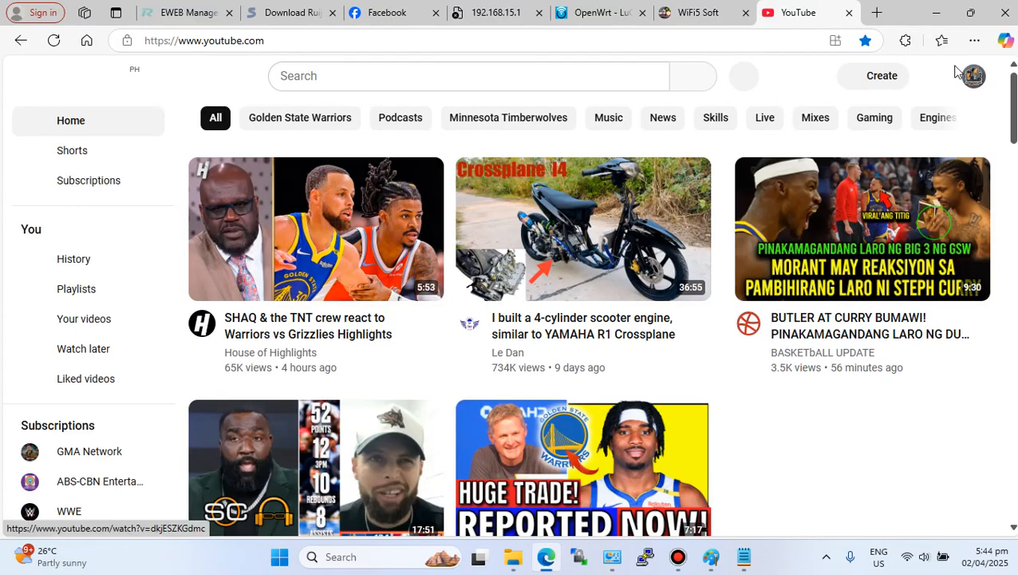
pyautogui.click(852, 15)
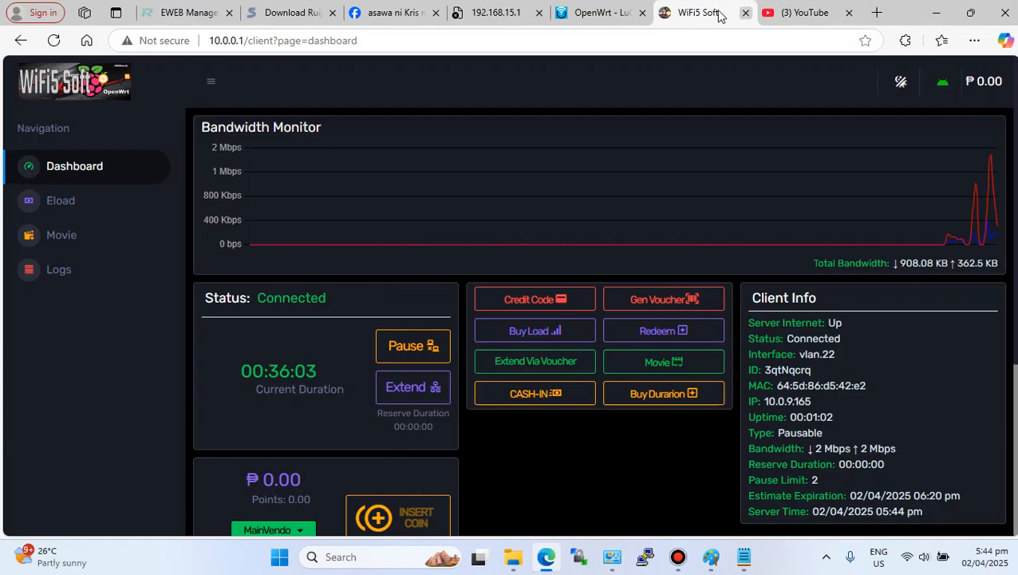
pyautogui.click(720, 12)
pyautogui.click(780, 15)
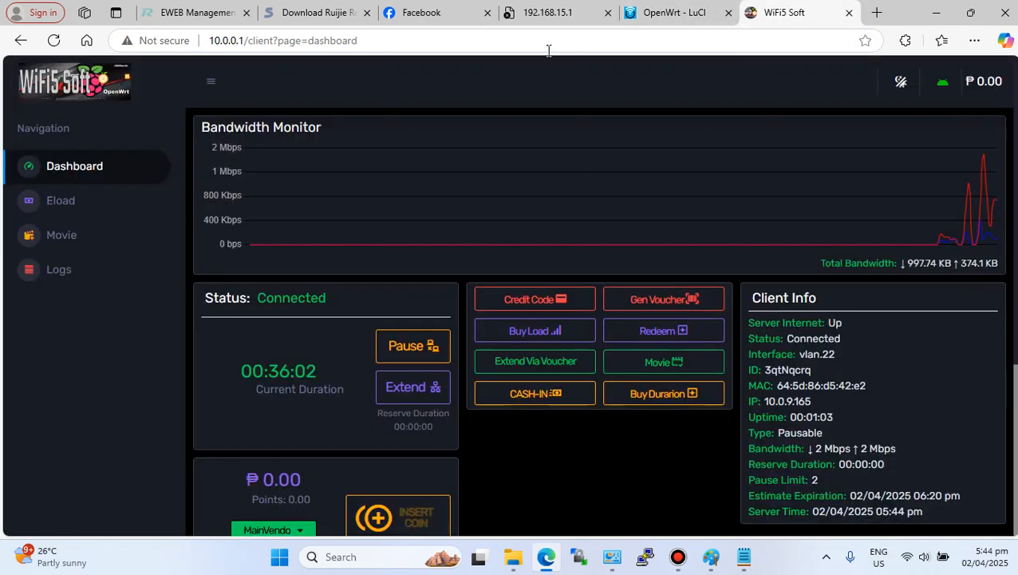
# - Reload the OpenWrt LuCI tab at 220.220.222.1 and open the Network Interfaces page
pyautogui.click(661, 12)
pyautogui.click(53, 42)
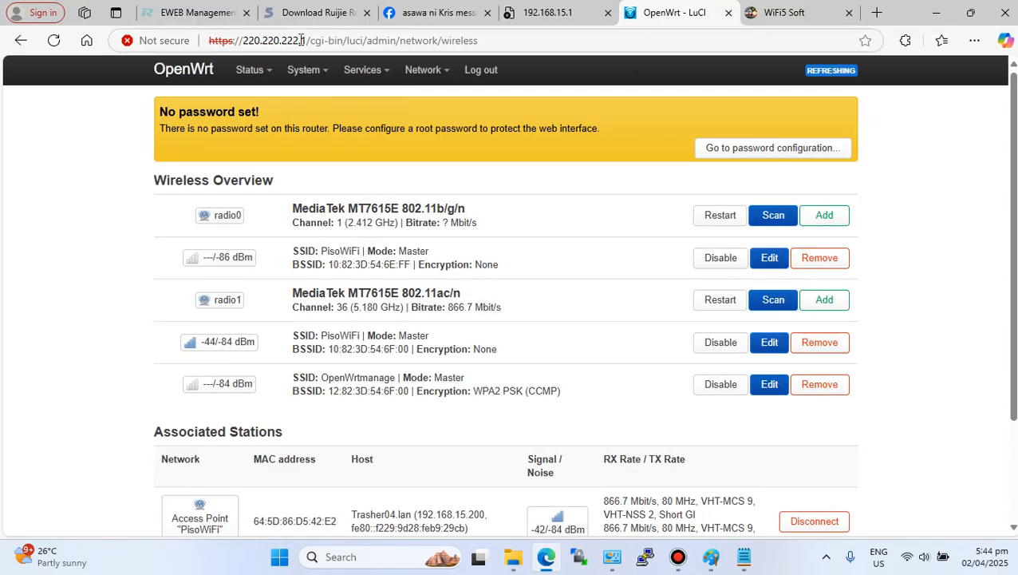
pyautogui.moveTo(307, 40); pyautogui.dragTo(253, 41)
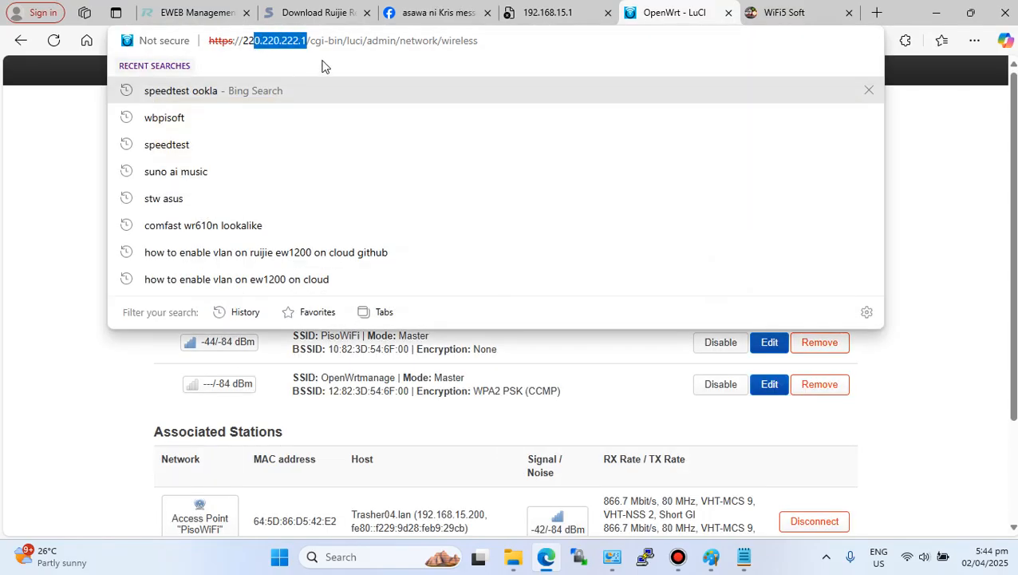
pyautogui.click(87, 112)
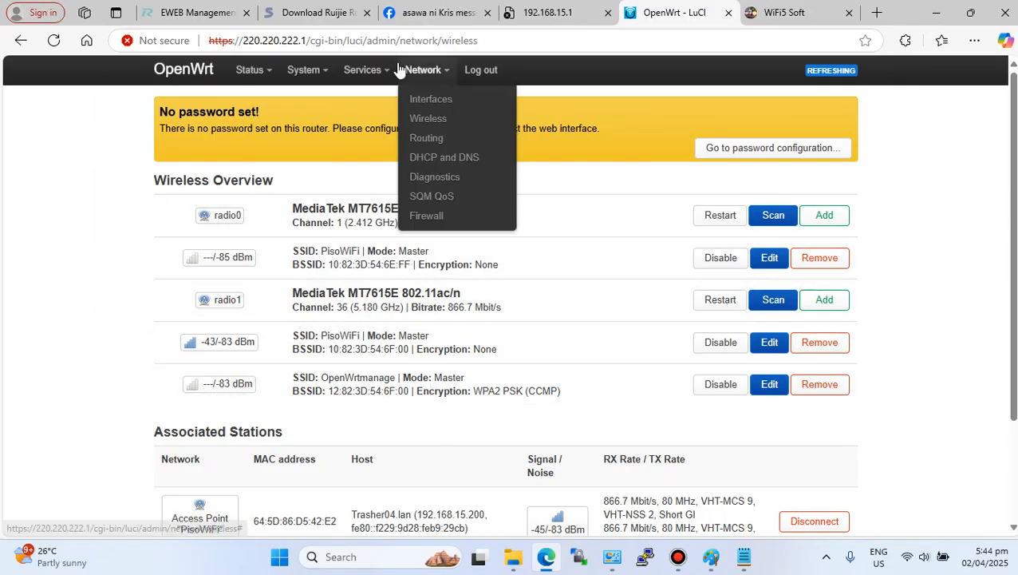
pyautogui.moveTo(421, 70)
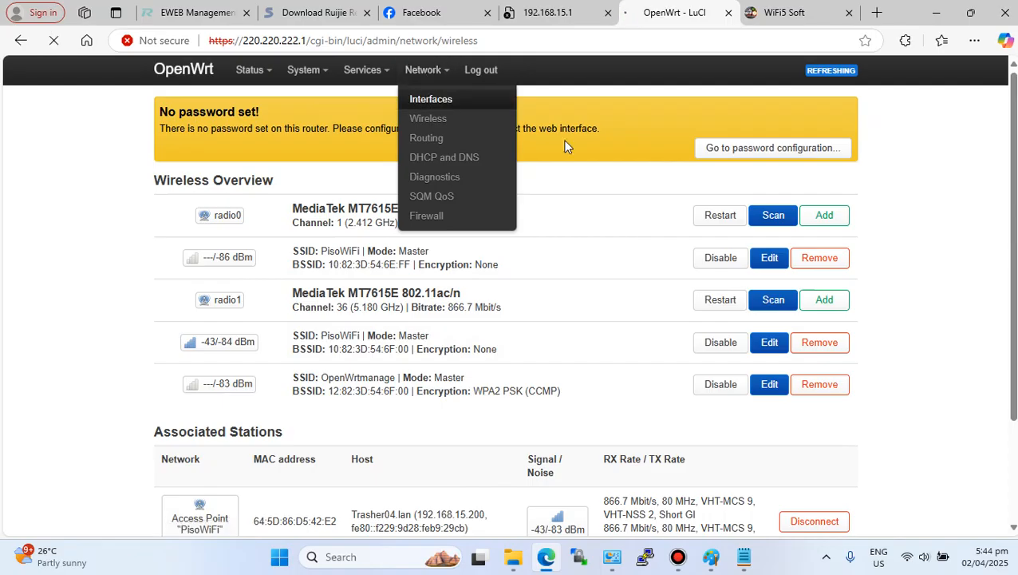
pyautogui.click(416, 100)
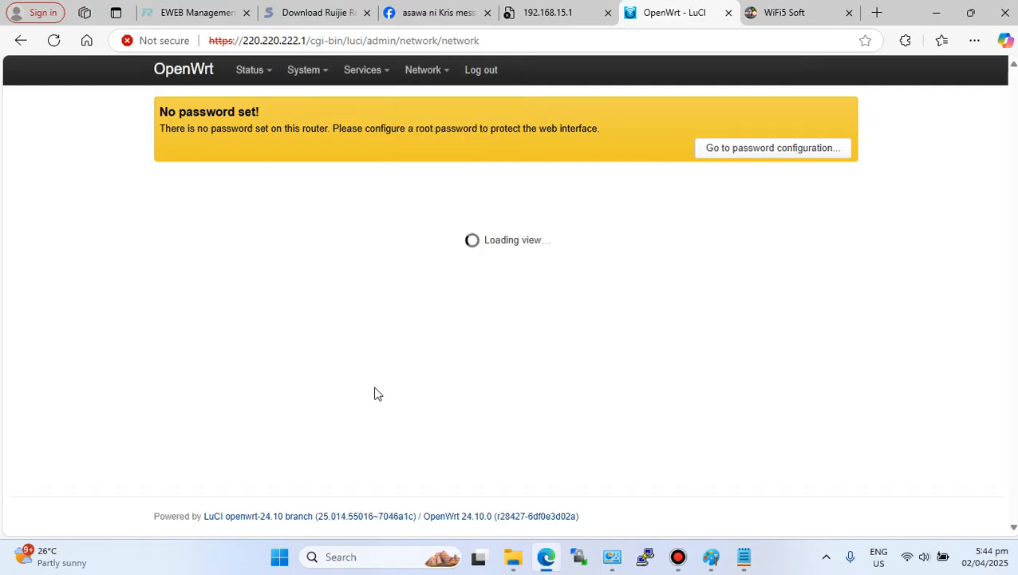
# - Open the vendoAP interface's settings for review and dismiss them
pyautogui.scroll(-2, 222, 394)
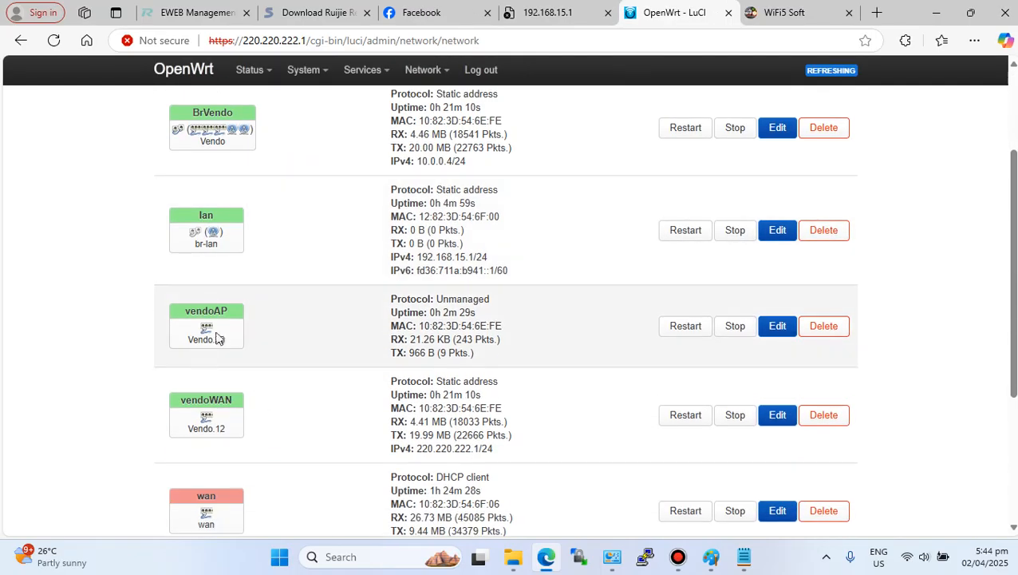
pyautogui.click(765, 332)
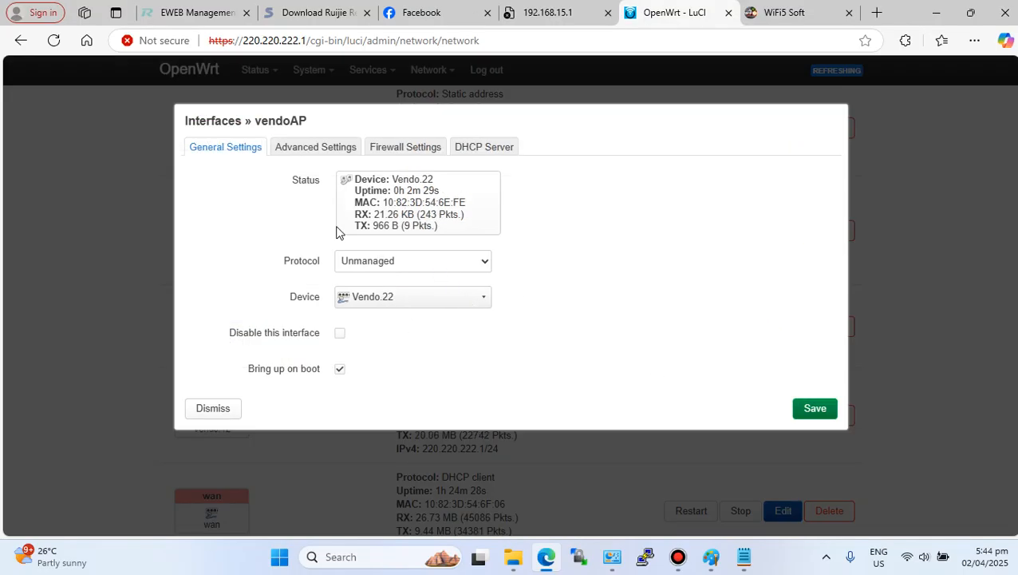
pyautogui.click(206, 413)
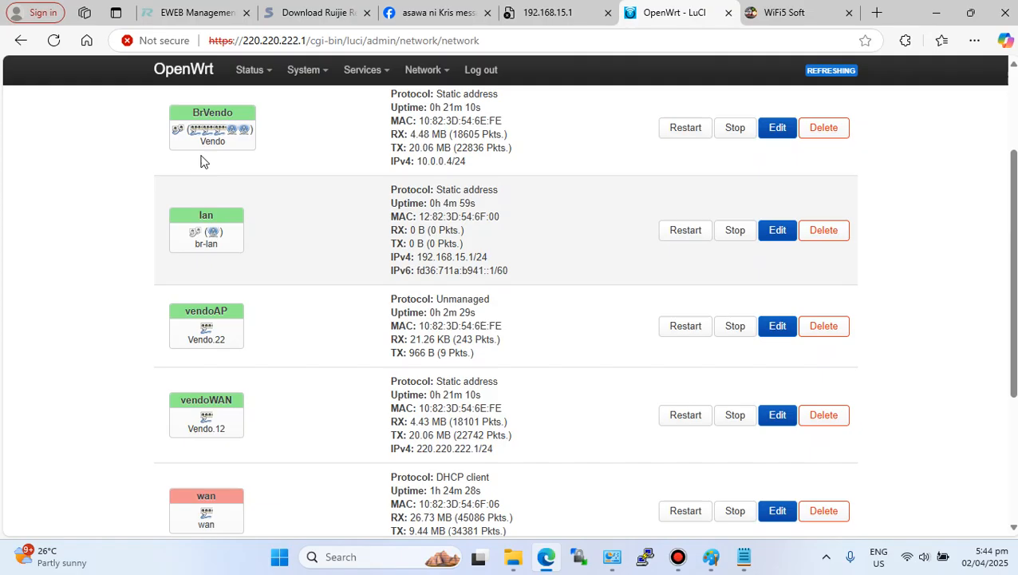
# - Open the Vendo bridge device's configuration at its Bridge VLAN filtering settings
pyautogui.scroll(2, 234, 231)
pyautogui.click(231, 179)
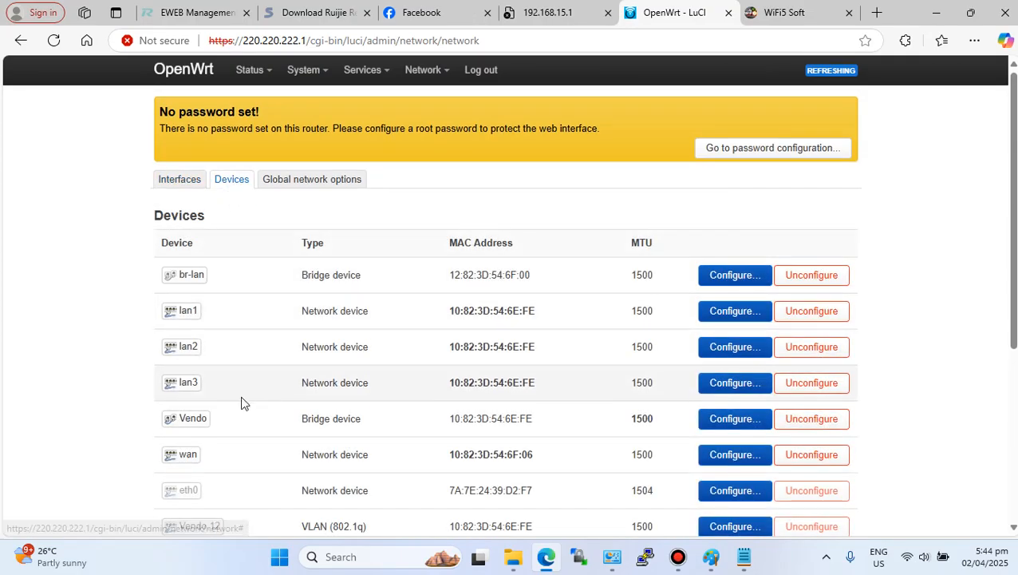
pyautogui.scroll(-3, 237, 402)
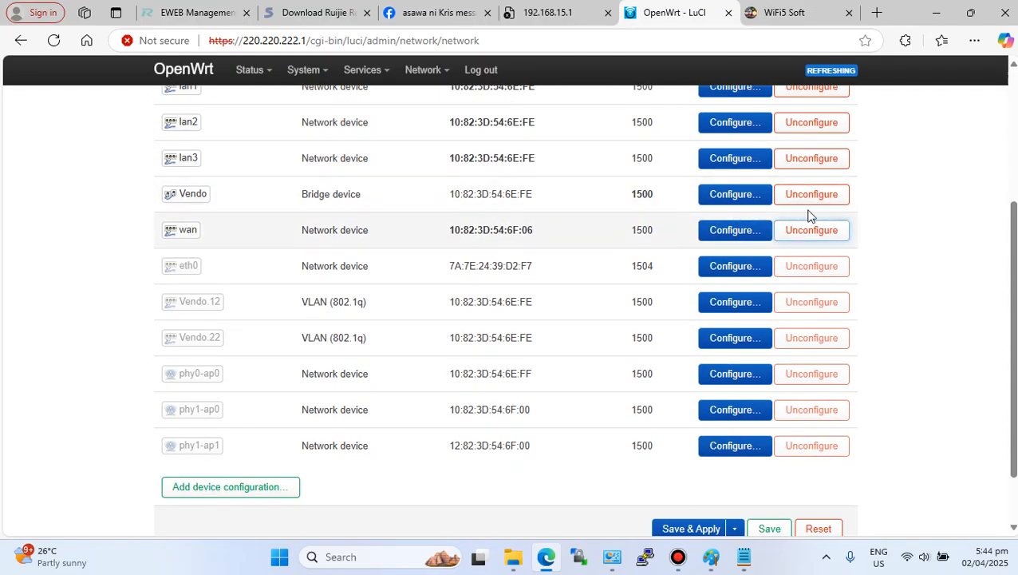
pyautogui.click(734, 197)
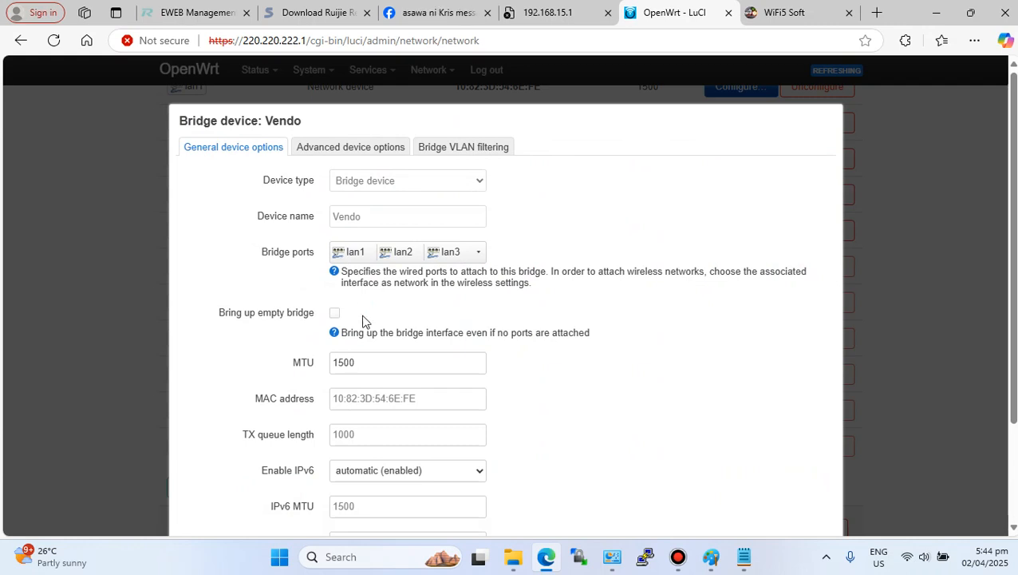
pyautogui.click(470, 149)
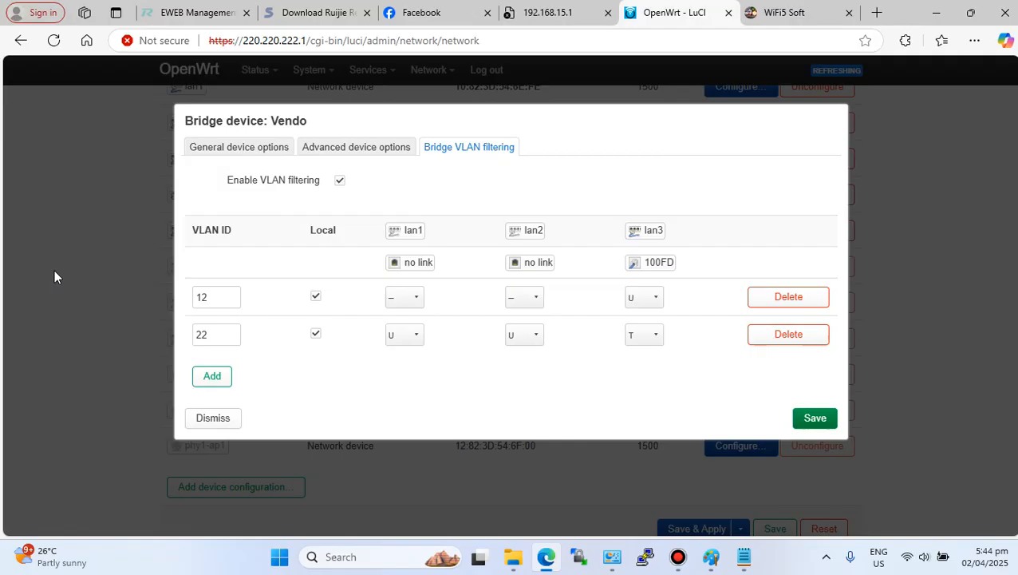
# - Highlight the guide item 'Configuring MultiVlan' in Notepad, then return to the browser
pyautogui.click(743, 556)
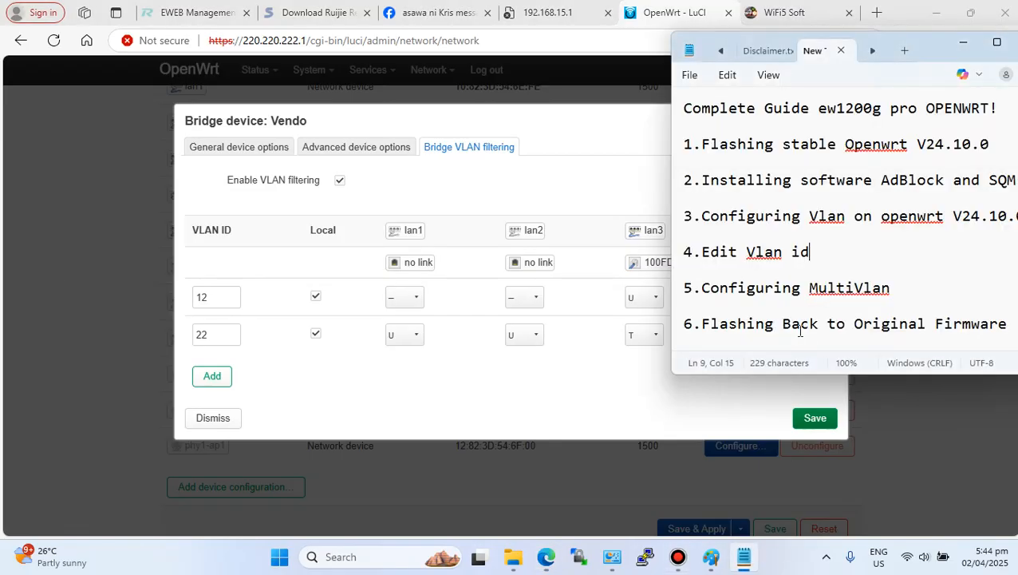
pyautogui.moveTo(702, 289); pyautogui.dragTo(912, 292)
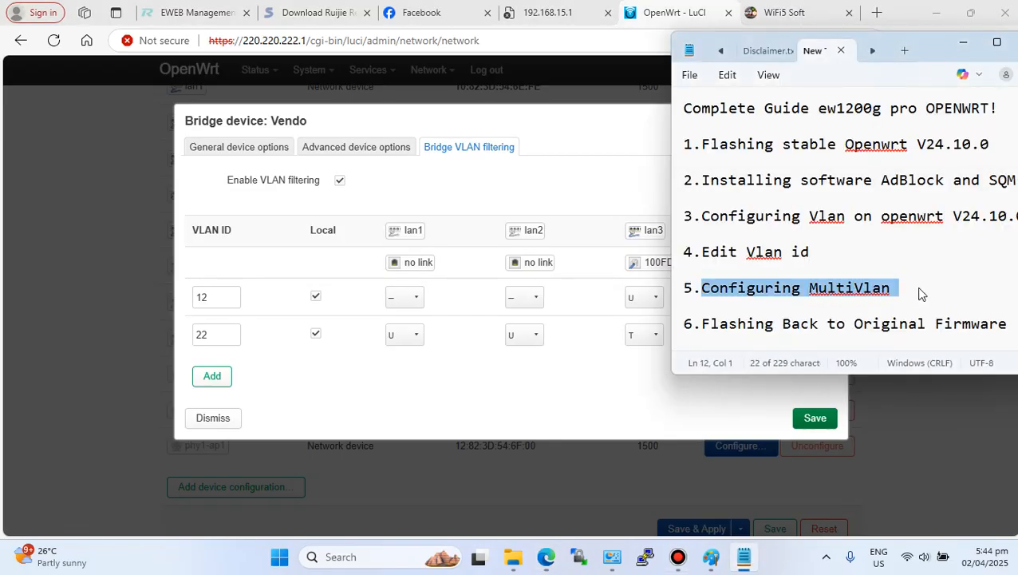
pyautogui.click(922, 295)
pyautogui.click(469, 418)
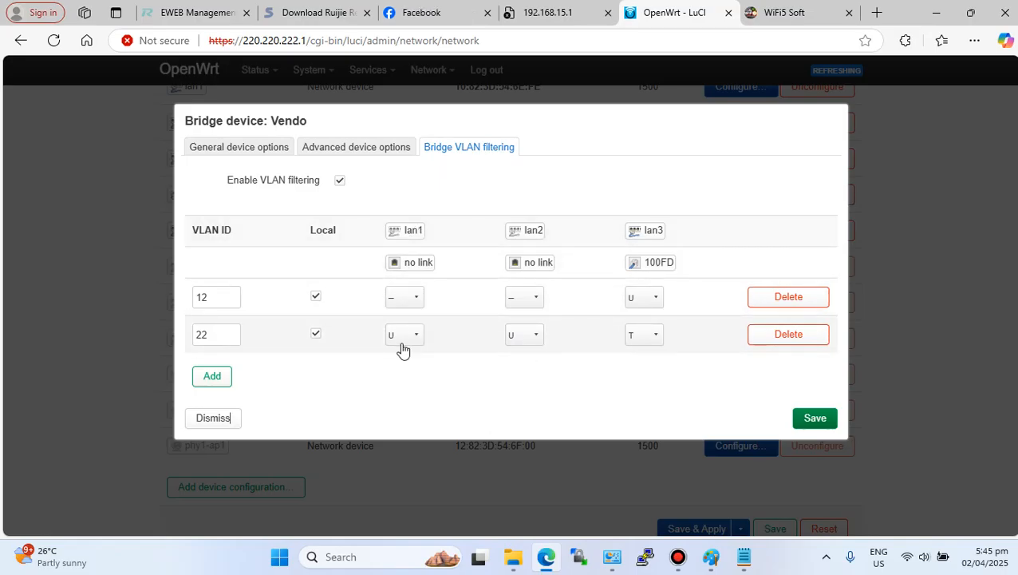
# - Add two new VLAN entries, 23 and 24, to the Vendo bridge's VLAN filtering table
pyautogui.click(212, 380)
pyautogui.click(211, 414)
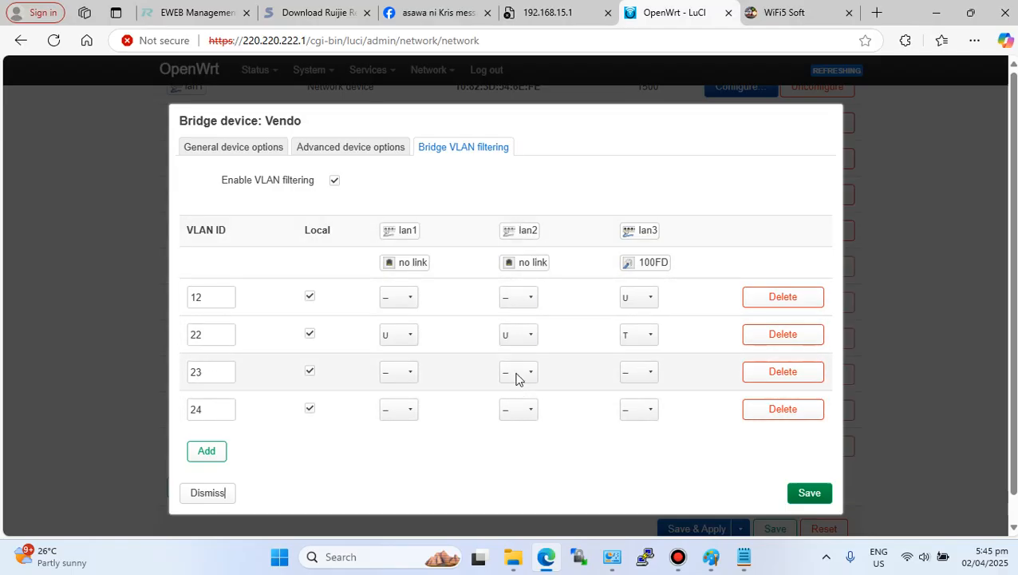
pyautogui.moveTo(203, 371); pyautogui.dragTo(184, 371)
pyautogui.moveTo(537, 229); pyautogui.dragTo(533, 229)
pyautogui.doubleClick(533, 229)
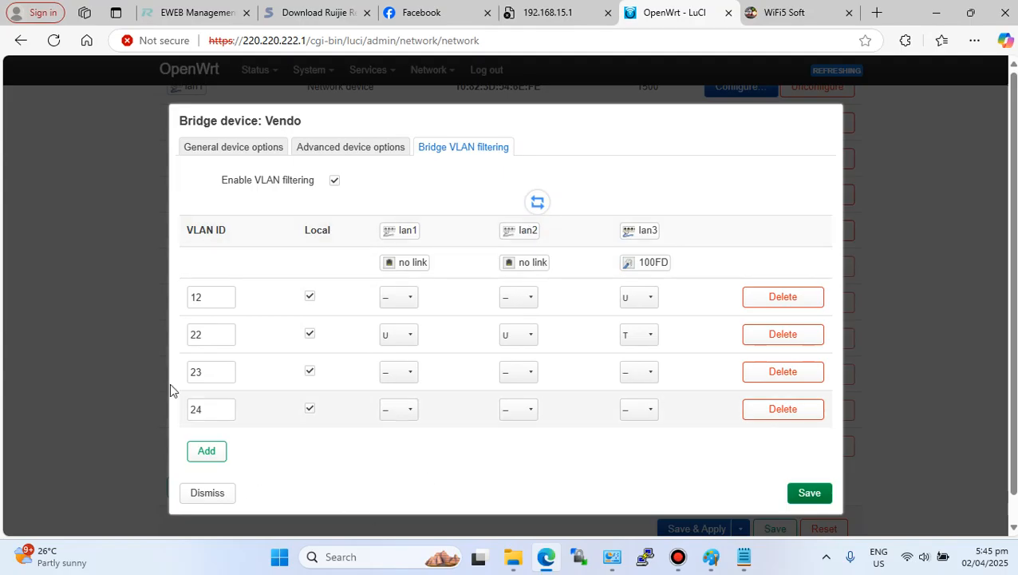
# - Set lan2 and lan3 as tagged members of VLAN 23
pyautogui.click(531, 376)
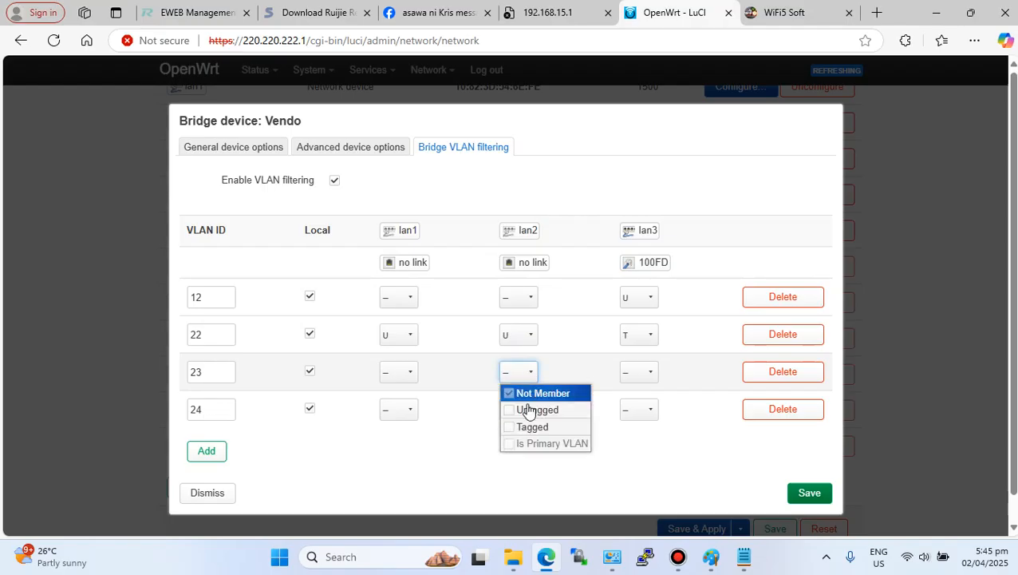
pyautogui.click(511, 428)
pyautogui.click(471, 446)
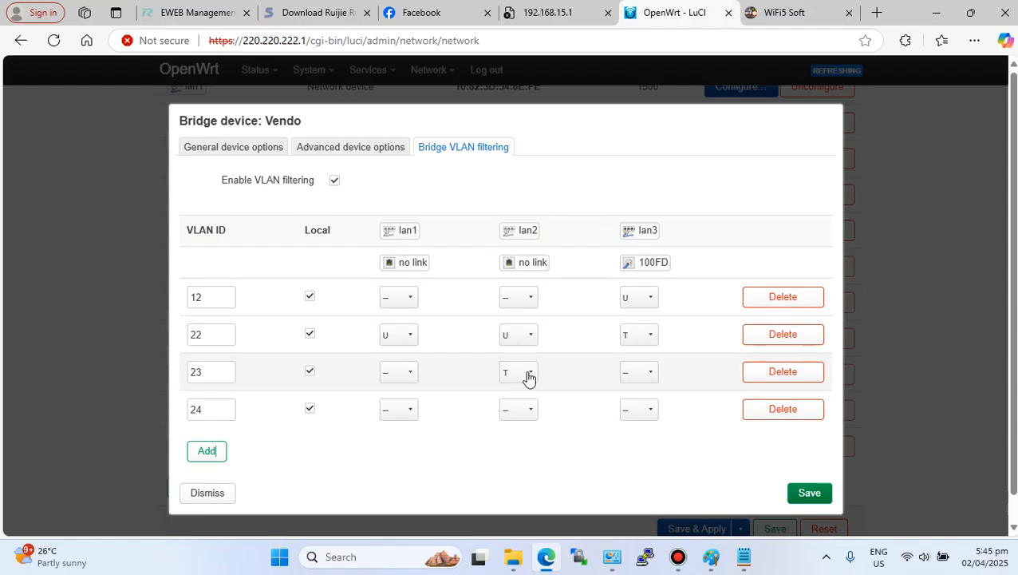
pyautogui.click(648, 373)
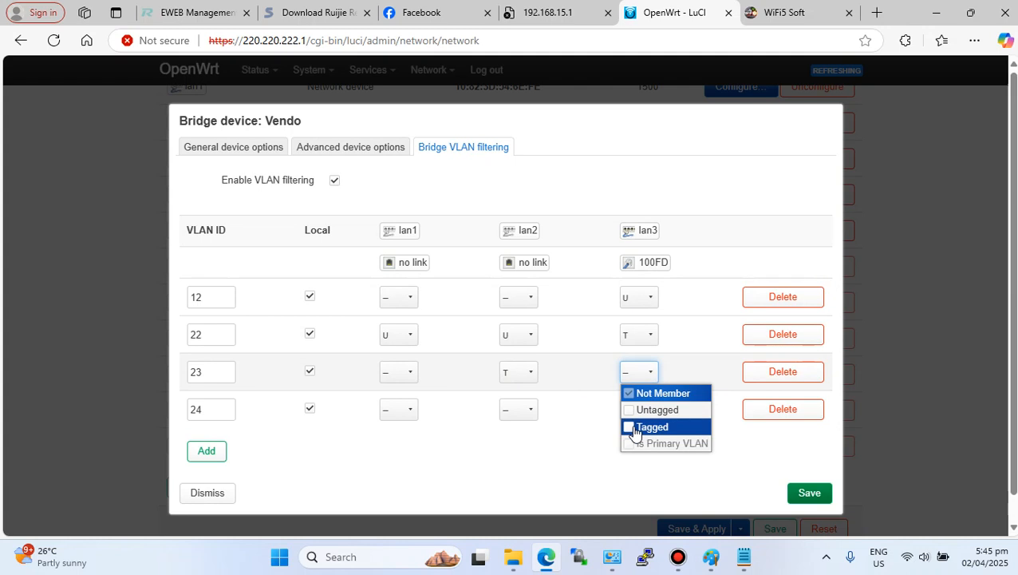
pyautogui.click(636, 428)
pyautogui.click(570, 457)
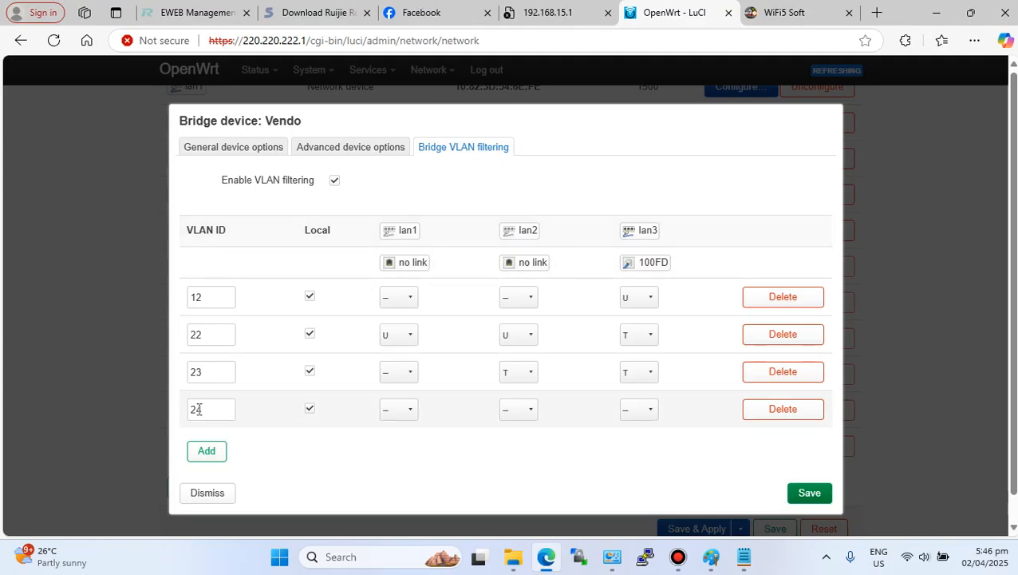
# - Set lan1 and lan3 as tagged members of VLAN 24 and save the bridge device settings
pyautogui.click(409, 412)
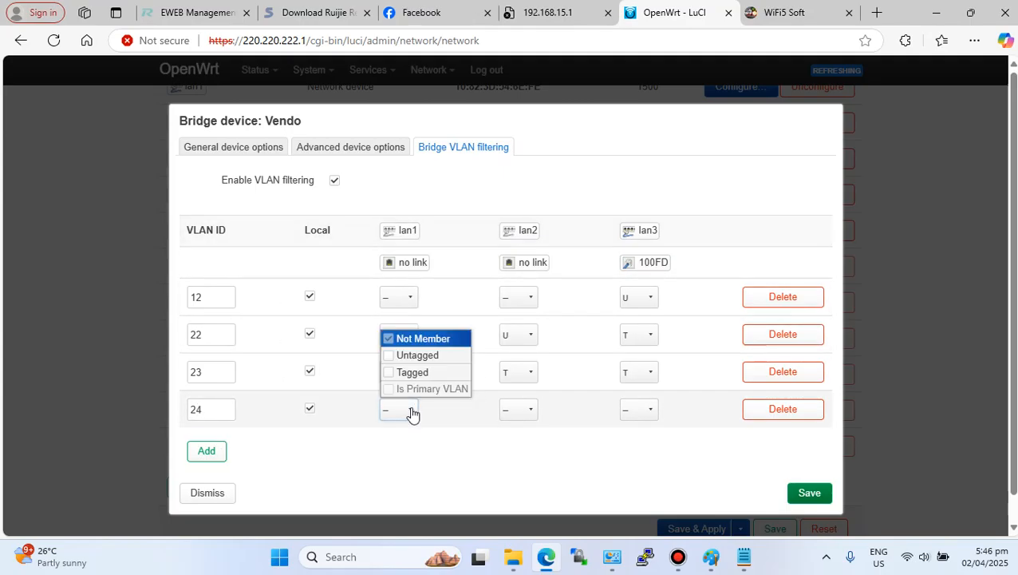
pyautogui.click(405, 373)
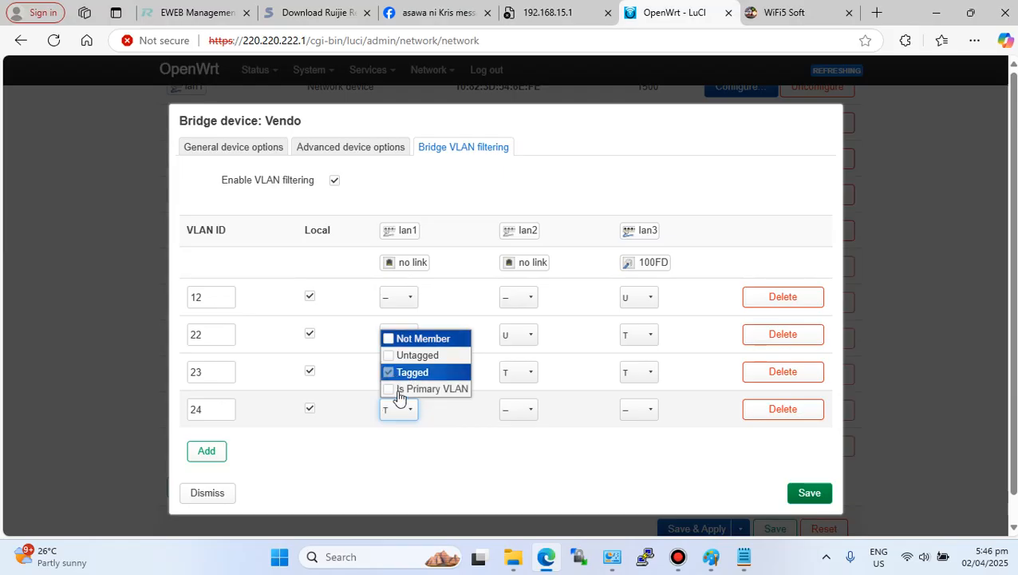
pyautogui.click(422, 451)
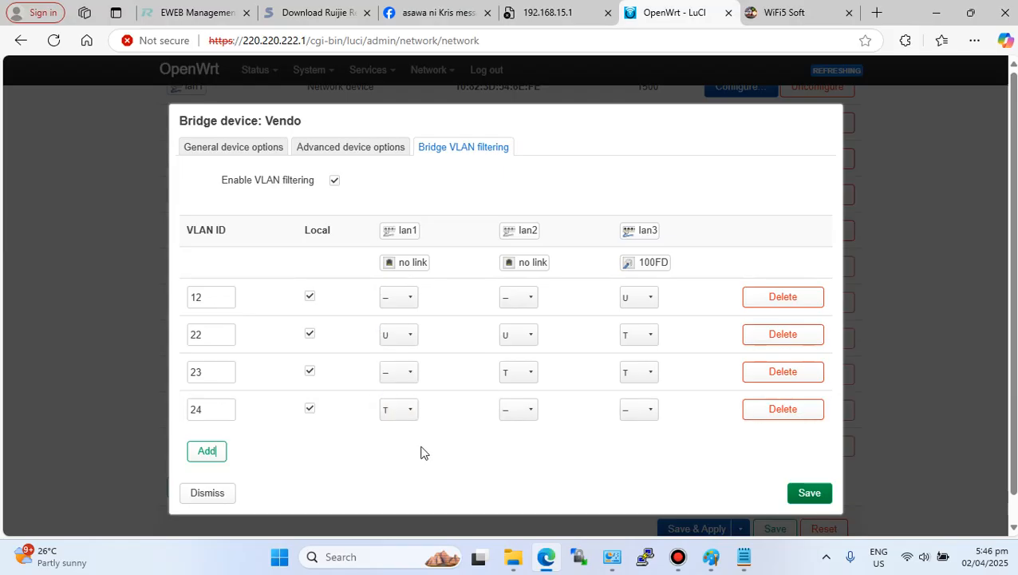
pyautogui.click(652, 412)
pyautogui.click(635, 372)
pyautogui.scroll(-1, 537, 418)
pyautogui.click(813, 470)
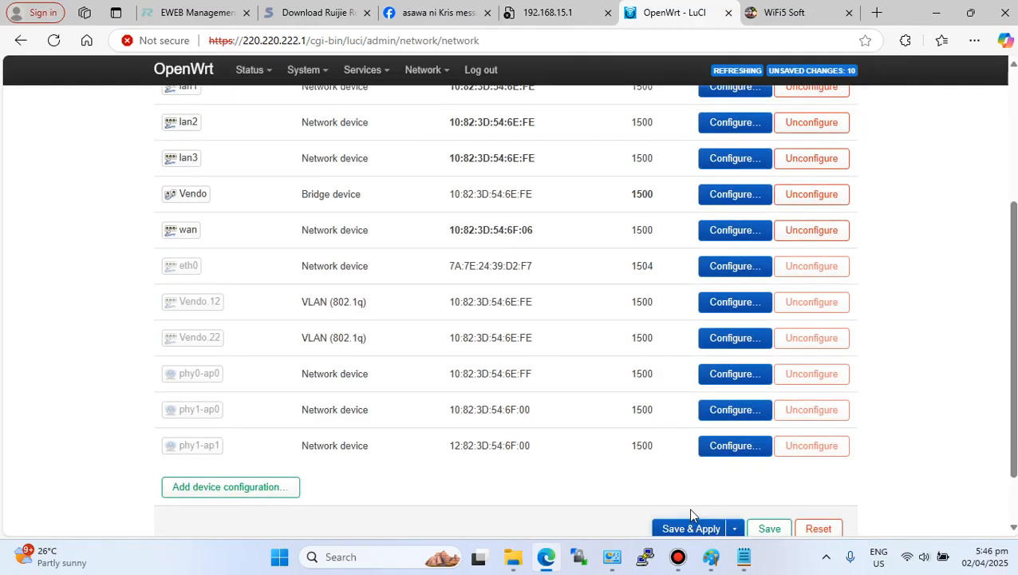
# - Apply the pending network configuration changes using the unchecked apply option
pyautogui.scroll(-1, 672, 528)
pyautogui.click(734, 459)
pyautogui.click(692, 498)
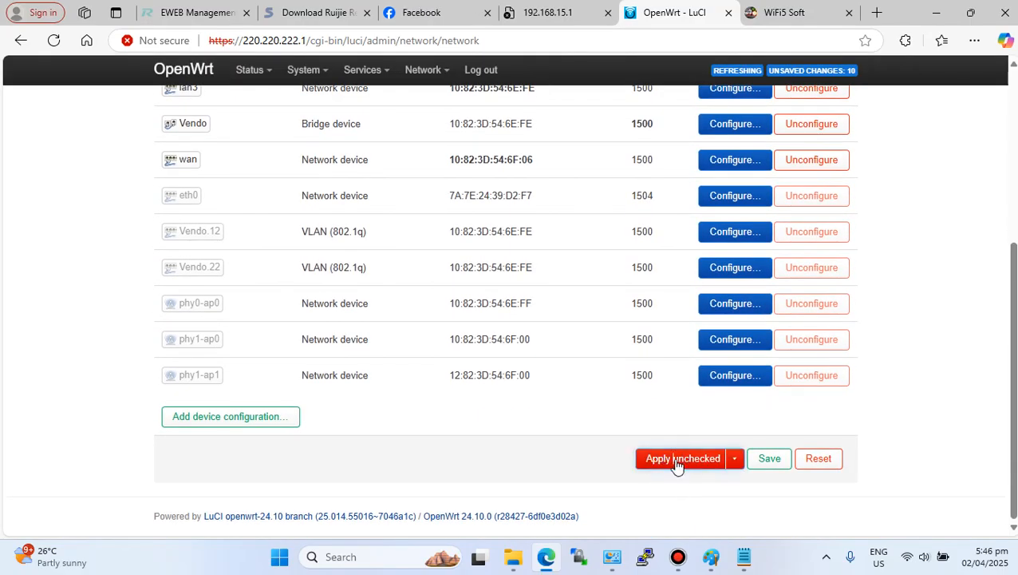
pyautogui.click(675, 463)
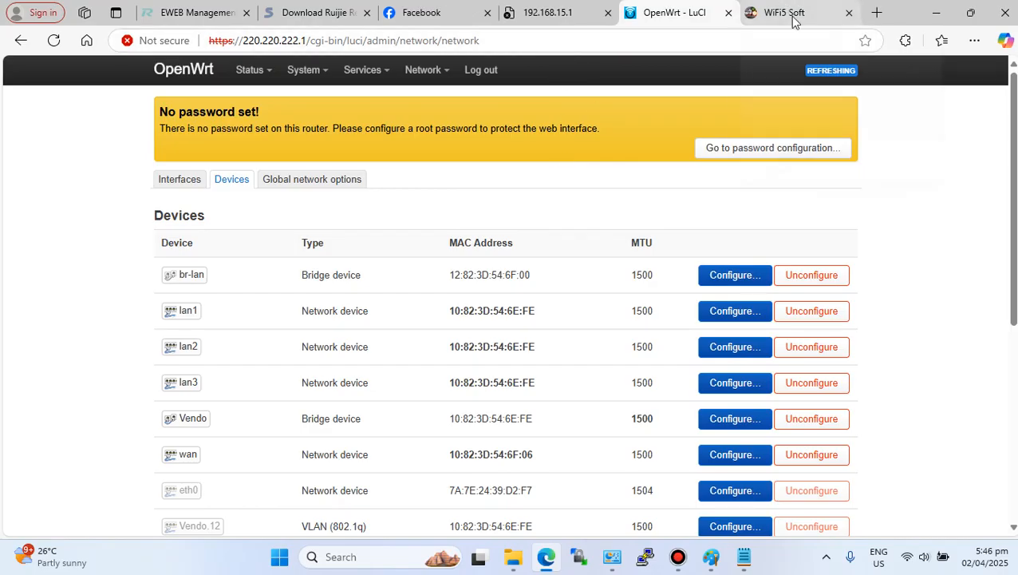
# - Open the Wi-Fi network list to check the PisoWiFi connection, then close it
pyautogui.click(909, 556)
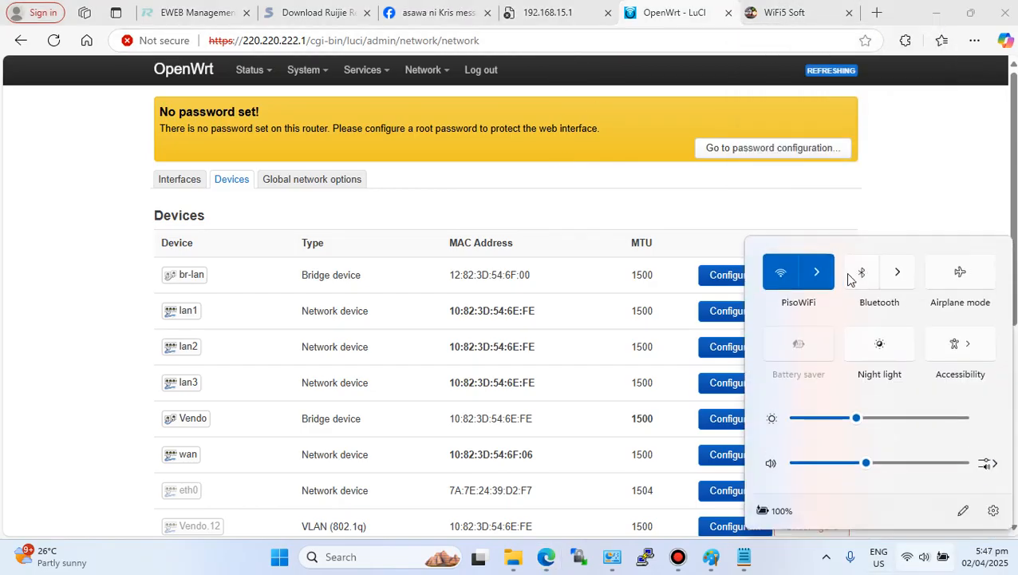
pyautogui.click(816, 272)
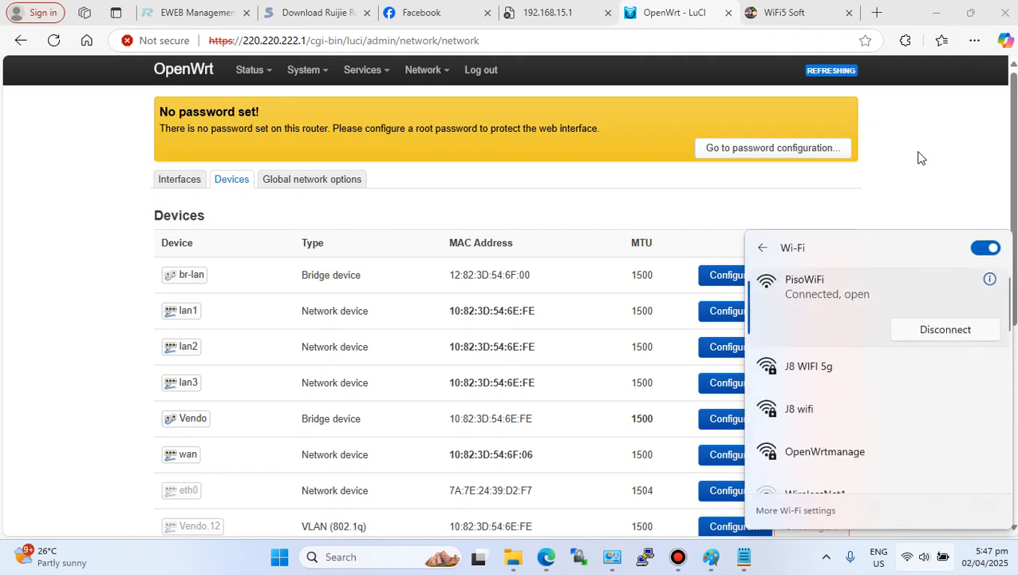
pyautogui.click(917, 157)
# - Switch to the WiFi5 Soft portal tab and reload its dashboard page
pyautogui.click(795, 12)
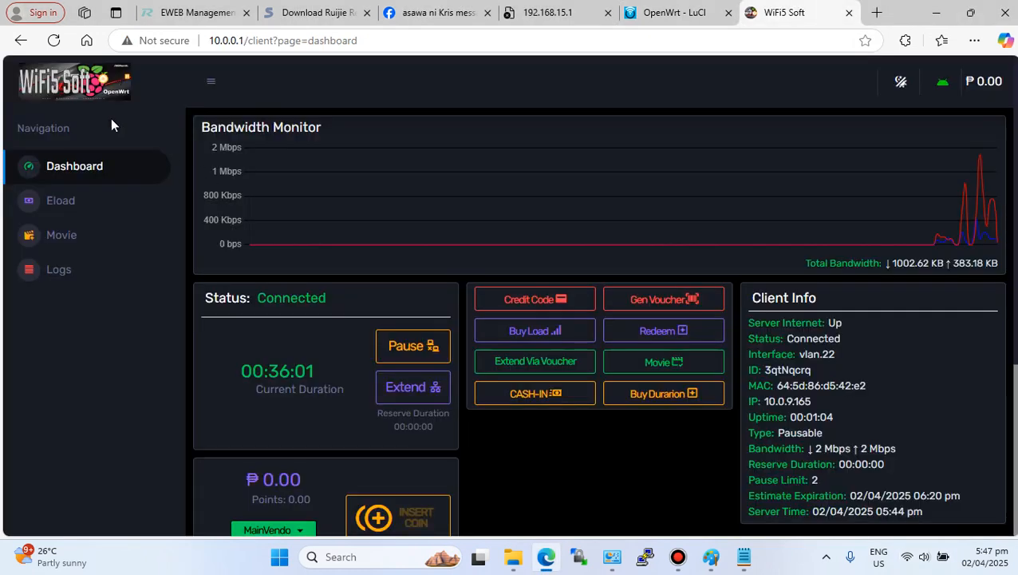
pyautogui.click(53, 40)
pyautogui.click(53, 40)
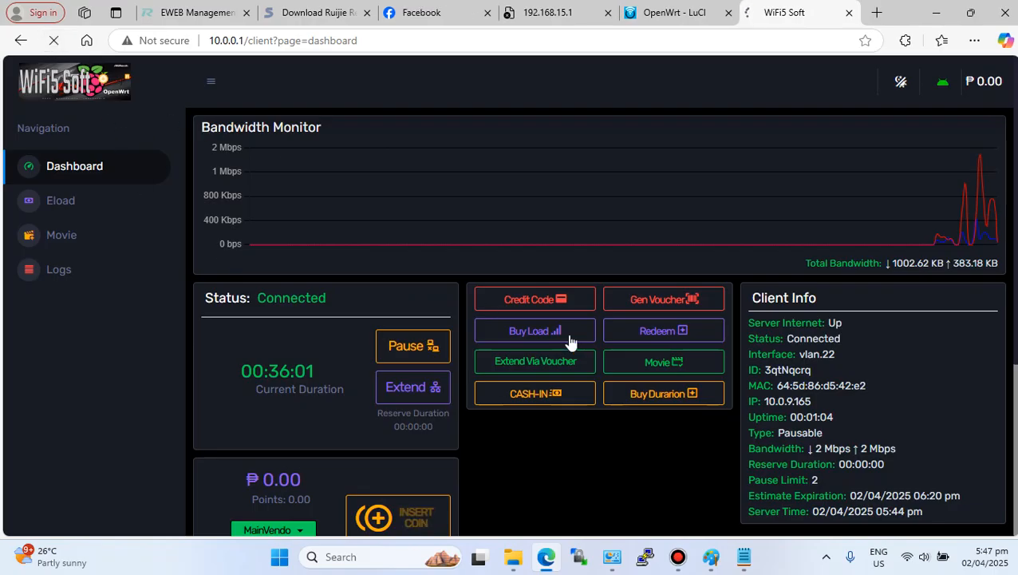
pyautogui.click(53, 40)
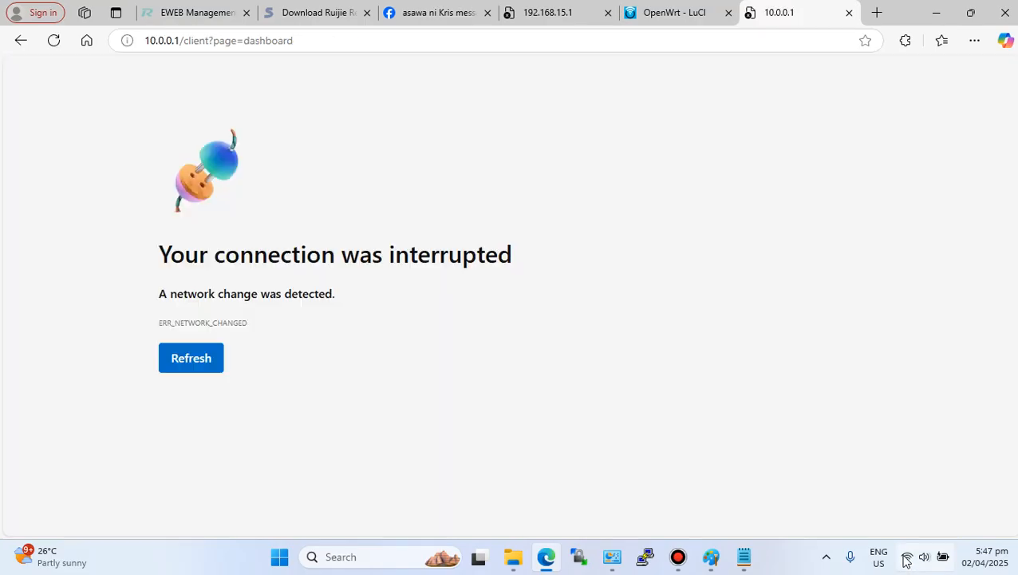
# - Check the Wi-Fi connection again and refresh the interrupted portal page
pyautogui.click(907, 556)
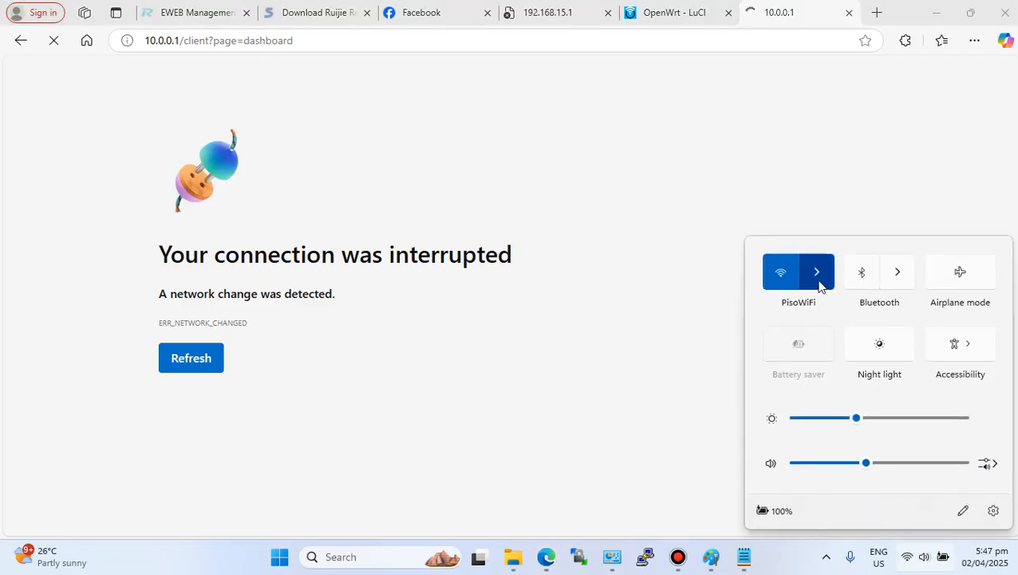
pyautogui.click(818, 283)
pyautogui.click(511, 426)
pyautogui.click(205, 360)
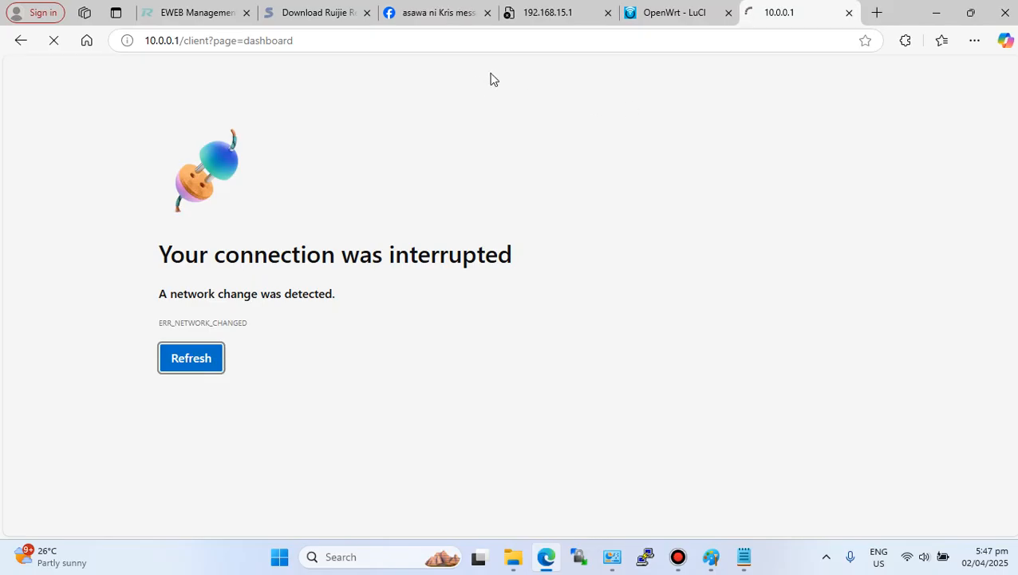
pyautogui.click(53, 40)
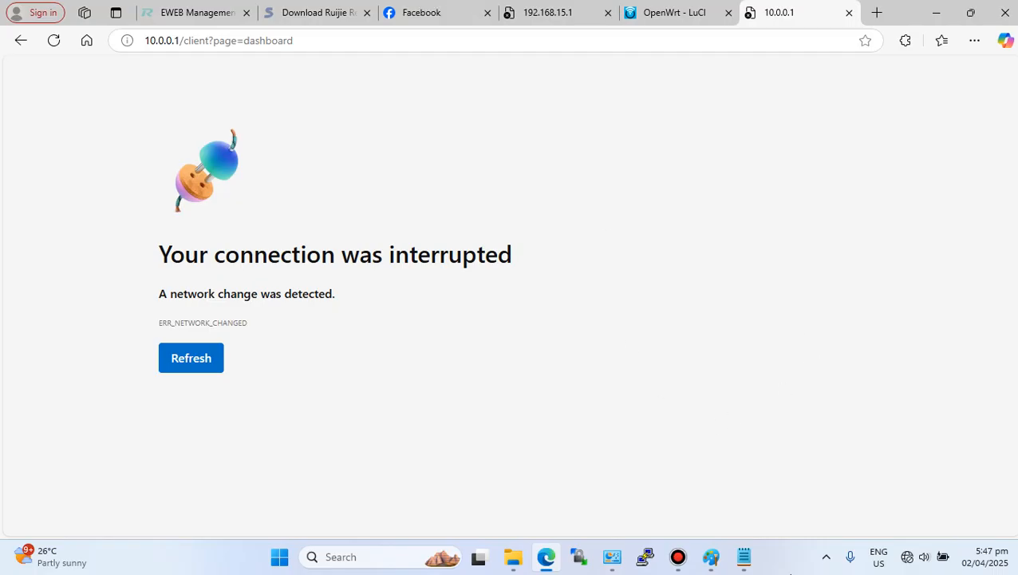
# - Bring up the router rear-panel image in Paint and undo the earlier annotations
pyautogui.click(745, 560)
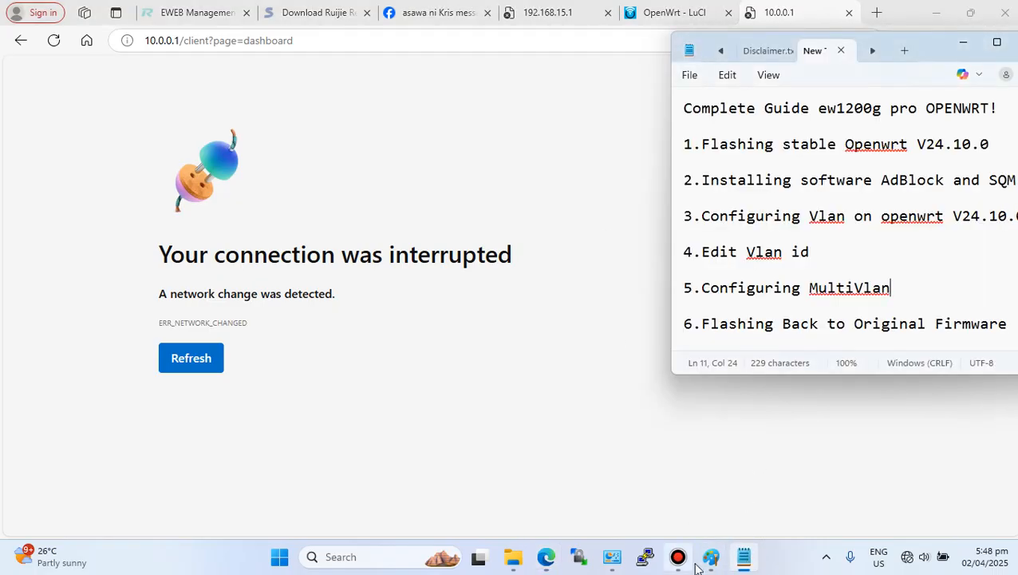
pyautogui.click(711, 557)
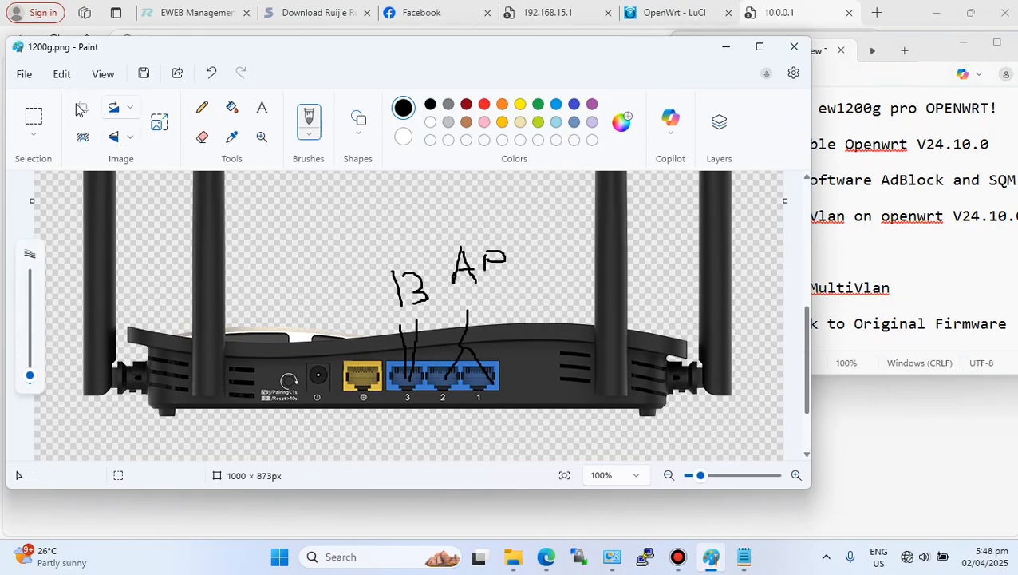
pyautogui.click(209, 74)
pyautogui.click(209, 75)
pyautogui.click(209, 74)
pyautogui.click(209, 74)
pyautogui.click(209, 75)
pyautogui.click(209, 75)
pyautogui.click(209, 74)
pyautogui.click(210, 74)
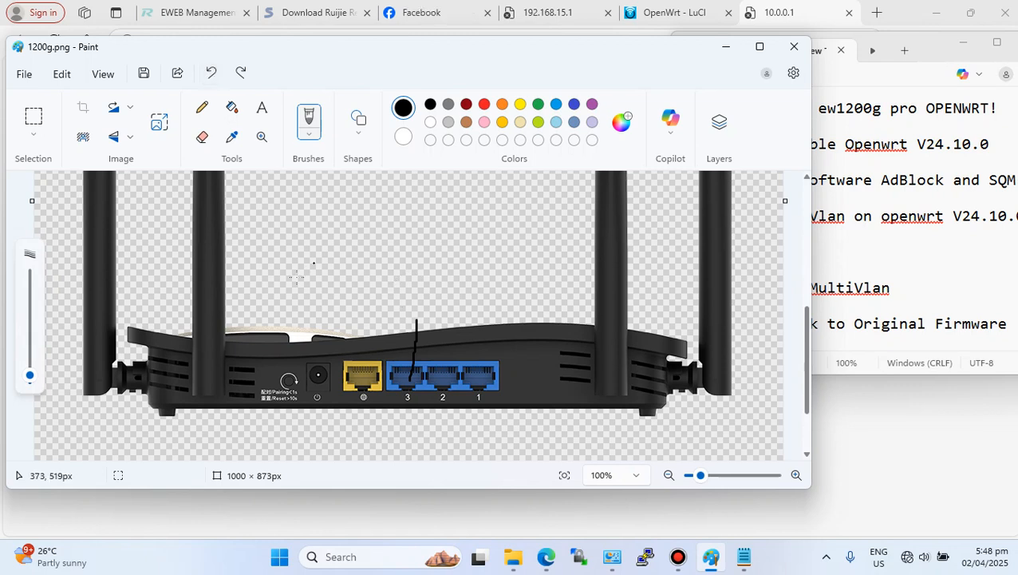
# - Label the LAN ports with VLANs 22, 23 and 24 and draw lines to each port
pyautogui.moveTo(391, 268)
pyautogui.mouseDown()
pyautogui.moveTo(391, 278)
pyautogui.moveTo(383, 271)
pyautogui.mouseUp()
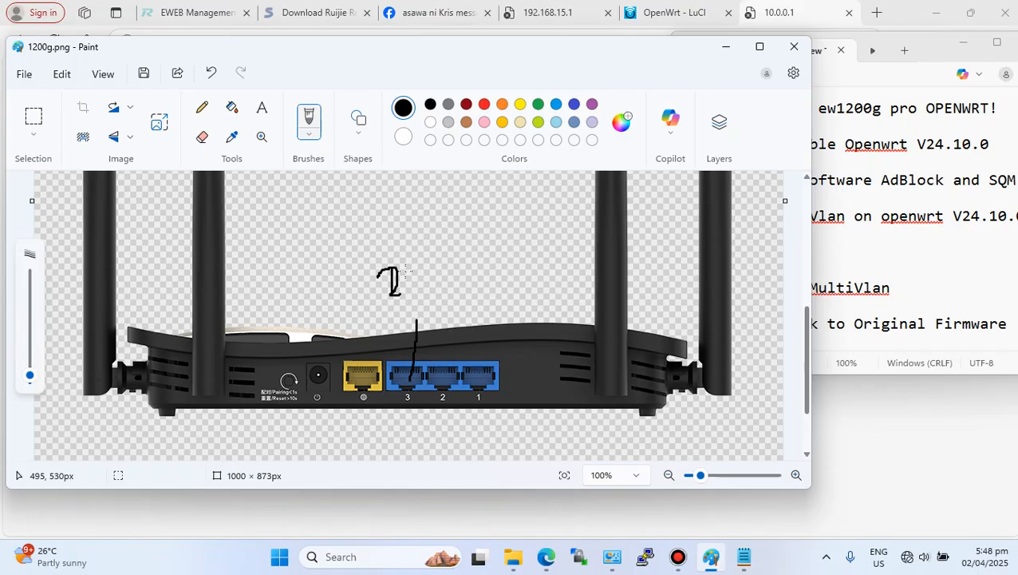
pyautogui.moveTo(443, 384); pyautogui.dragTo(461, 313)
pyautogui.moveTo(439, 273)
pyautogui.mouseDown()
pyautogui.moveTo(451, 263)
pyautogui.moveTo(471, 287)
pyautogui.mouseUp()
pyautogui.moveTo(477, 372); pyautogui.dragTo(518, 316)
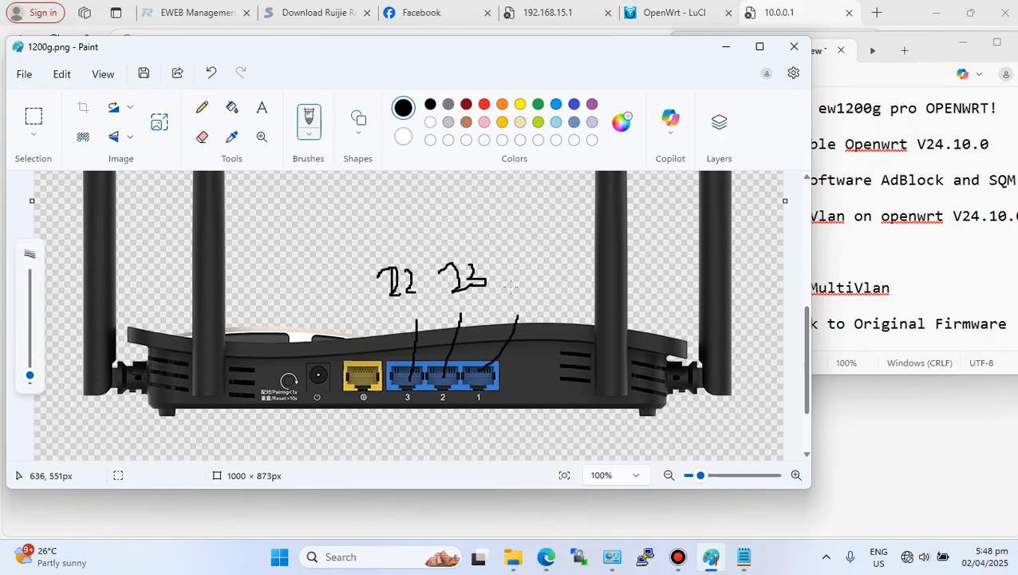
pyautogui.moveTo(551, 277); pyautogui.dragTo(565, 278)
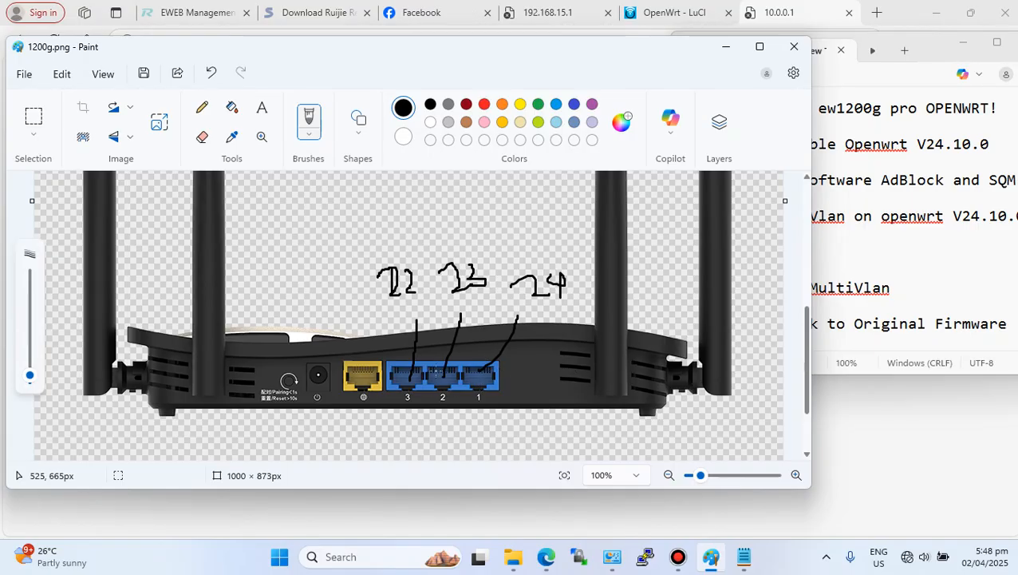
pyautogui.moveTo(445, 376); pyautogui.dragTo(462, 309)
pyautogui.moveTo(471, 359)
pyautogui.mouseDown()
pyautogui.moveTo(531, 390)
pyautogui.moveTo(479, 356)
pyautogui.mouseUp()
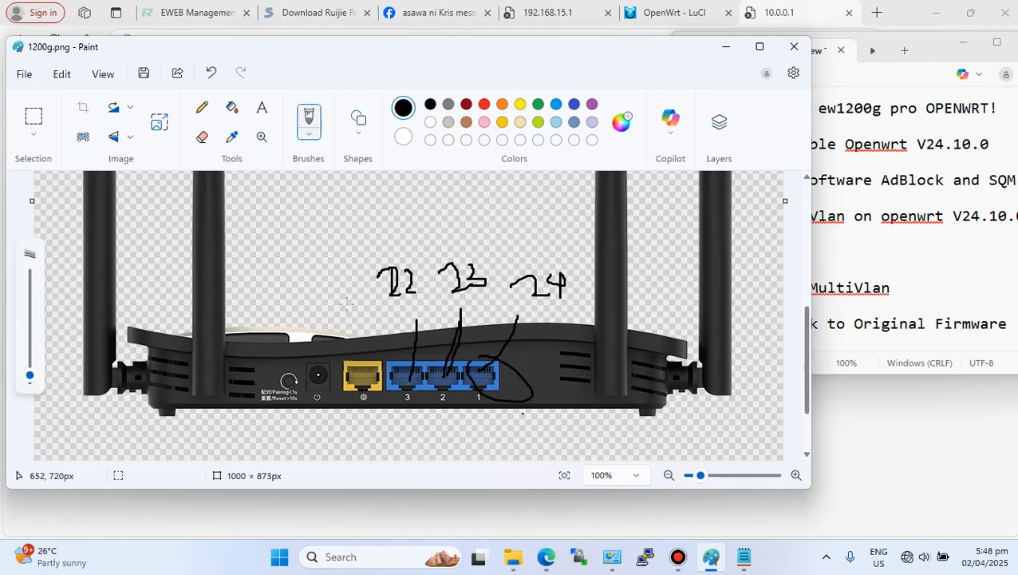
# - Sketch a boxed main router above the port labels with a line leading to a V23 label
pyautogui.moveTo(257, 201)
pyautogui.mouseDown()
pyautogui.moveTo(271, 238)
pyautogui.moveTo(313, 204)
pyautogui.moveTo(264, 206)
pyautogui.mouseUp()
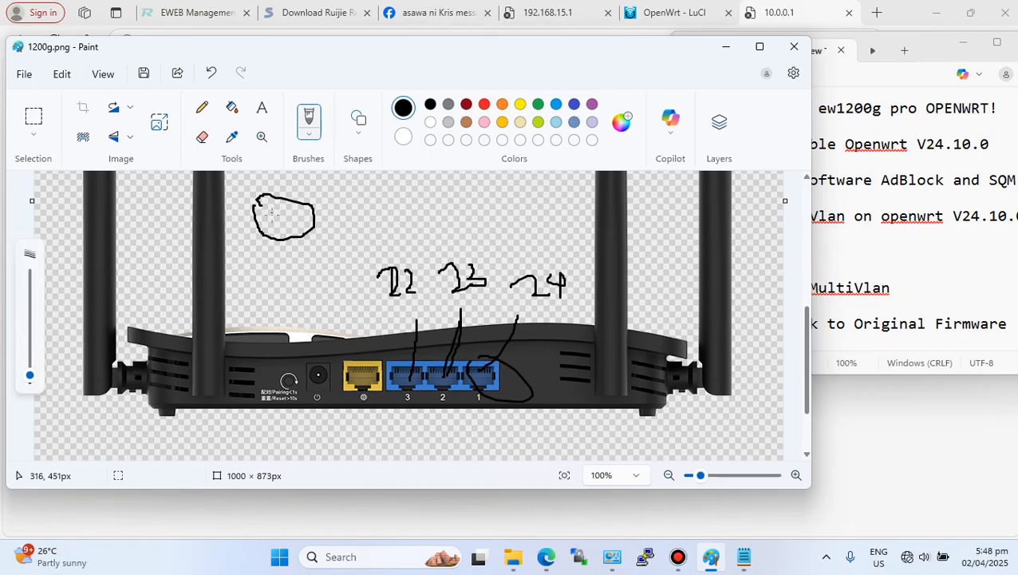
pyautogui.moveTo(272, 213); pyautogui.dragTo(282, 205)
pyautogui.moveTo(292, 207)
pyautogui.mouseDown()
pyautogui.moveTo(292, 217)
pyautogui.moveTo(397, 216)
pyautogui.mouseUp()
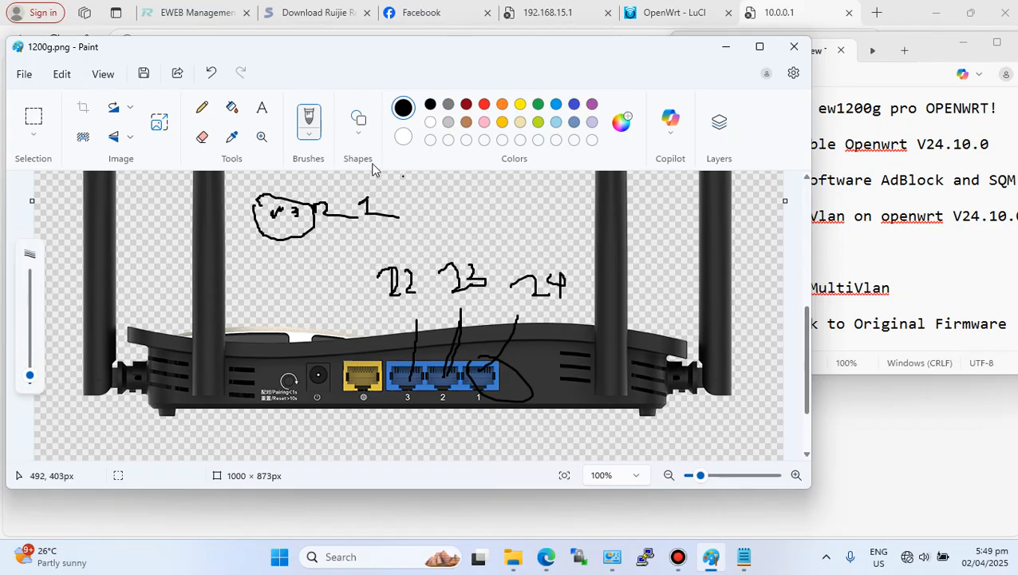
pyautogui.moveTo(257, 176)
pyautogui.mouseDown()
pyautogui.moveTo(408, 194)
pyautogui.moveTo(320, 239)
pyautogui.moveTo(229, 237)
pyautogui.moveTo(239, 170)
pyautogui.moveTo(282, 178)
pyautogui.mouseUp()
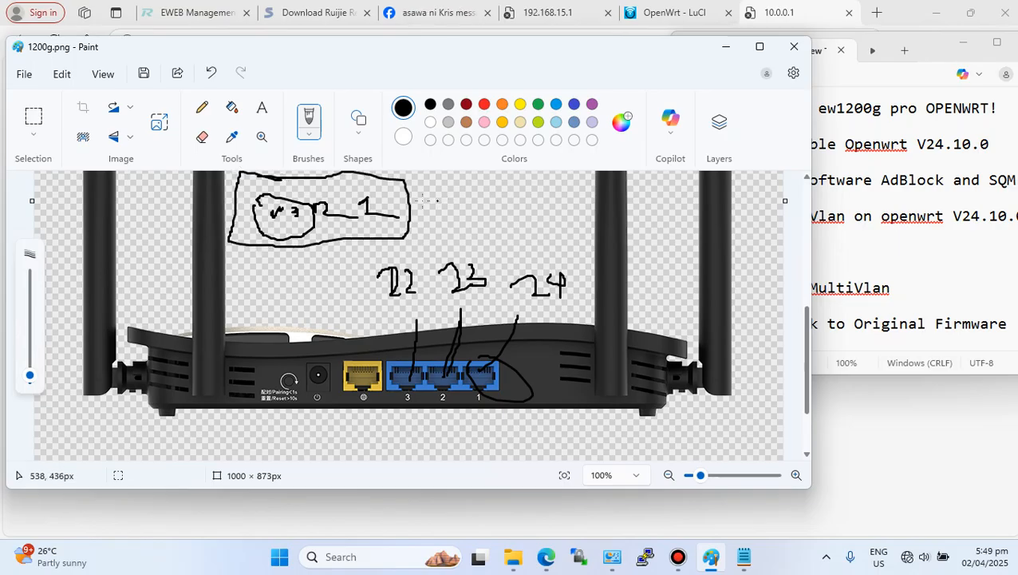
pyautogui.moveTo(413, 202); pyautogui.dragTo(453, 174)
pyautogui.moveTo(231, 203)
pyautogui.mouseDown()
pyautogui.moveTo(165, 190)
pyautogui.moveTo(174, 169)
pyautogui.mouseUp()
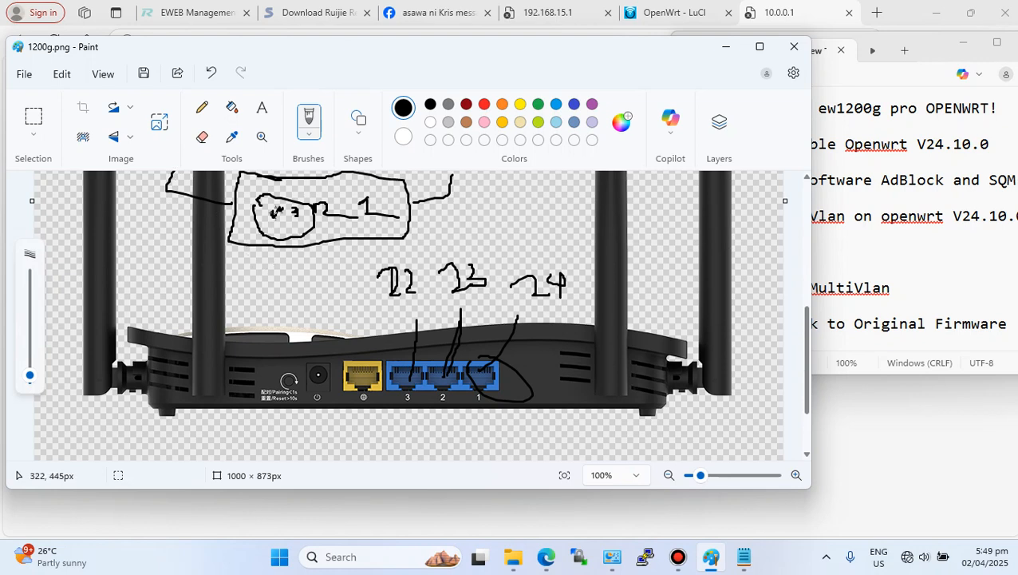
pyautogui.moveTo(271, 209)
pyautogui.mouseDown()
pyautogui.moveTo(300, 197)
pyautogui.moveTo(284, 209)
pyautogui.moveTo(305, 217)
pyautogui.moveTo(302, 200)
pyautogui.mouseUp()
pyautogui.moveTo(471, 189)
pyautogui.mouseDown()
pyautogui.moveTo(550, 195)
pyautogui.moveTo(534, 209)
pyautogui.mouseUp()
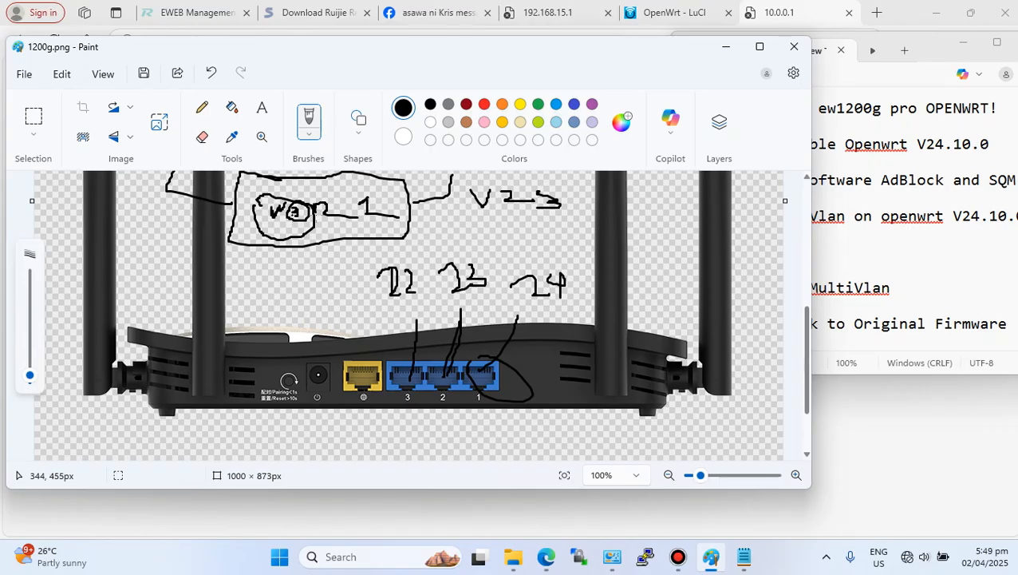
# - Add connecting lines and labels linking the main router down to the VLAN 23 port area
pyautogui.moveTo(329, 200)
pyautogui.mouseDown()
pyautogui.moveTo(343, 199)
pyautogui.moveTo(327, 182)
pyautogui.moveTo(341, 182)
pyautogui.mouseUp()
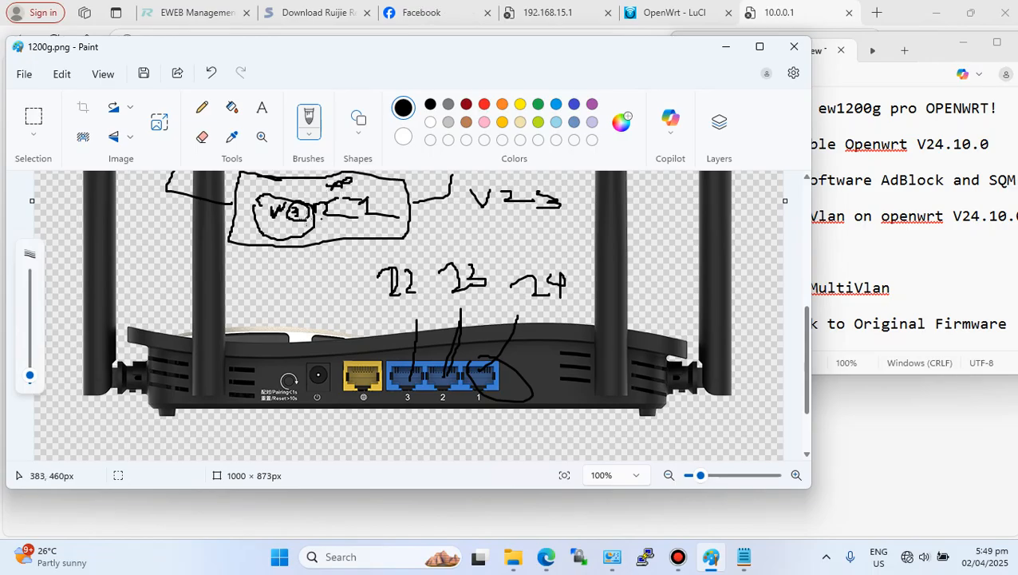
pyautogui.moveTo(297, 209)
pyautogui.mouseDown()
pyautogui.moveTo(297, 240)
pyautogui.moveTo(413, 245)
pyautogui.moveTo(450, 290)
pyautogui.moveTo(453, 320)
pyautogui.moveTo(468, 301)
pyautogui.mouseUp()
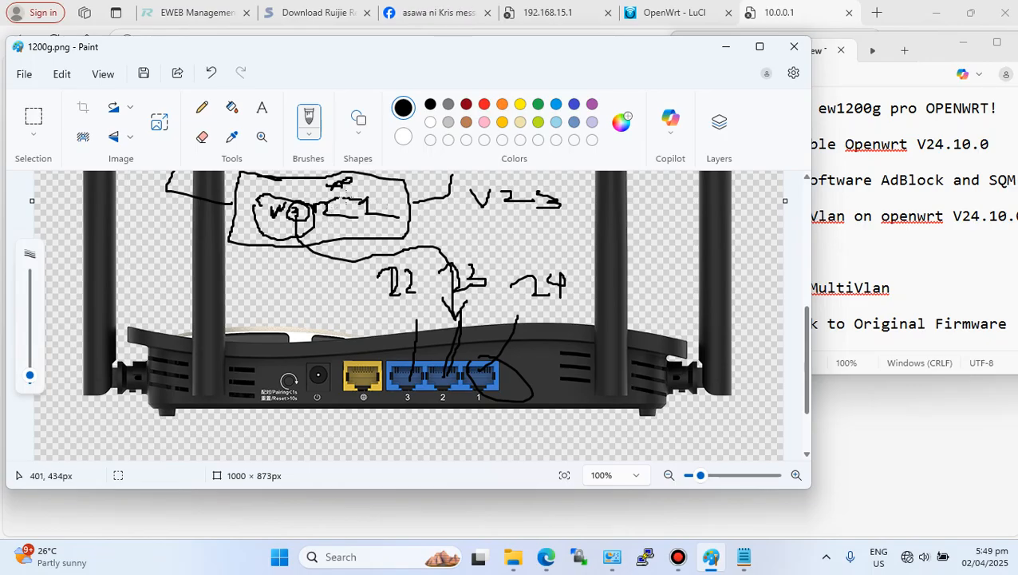
pyautogui.moveTo(328, 202)
pyautogui.mouseDown()
pyautogui.moveTo(342, 186)
pyautogui.moveTo(439, 222)
pyautogui.moveTo(455, 211)
pyautogui.moveTo(448, 220)
pyautogui.moveTo(473, 218)
pyautogui.mouseUp()
pyautogui.moveTo(473, 209)
pyautogui.mouseDown()
pyautogui.moveTo(503, 227)
pyautogui.moveTo(527, 223)
pyautogui.mouseUp()
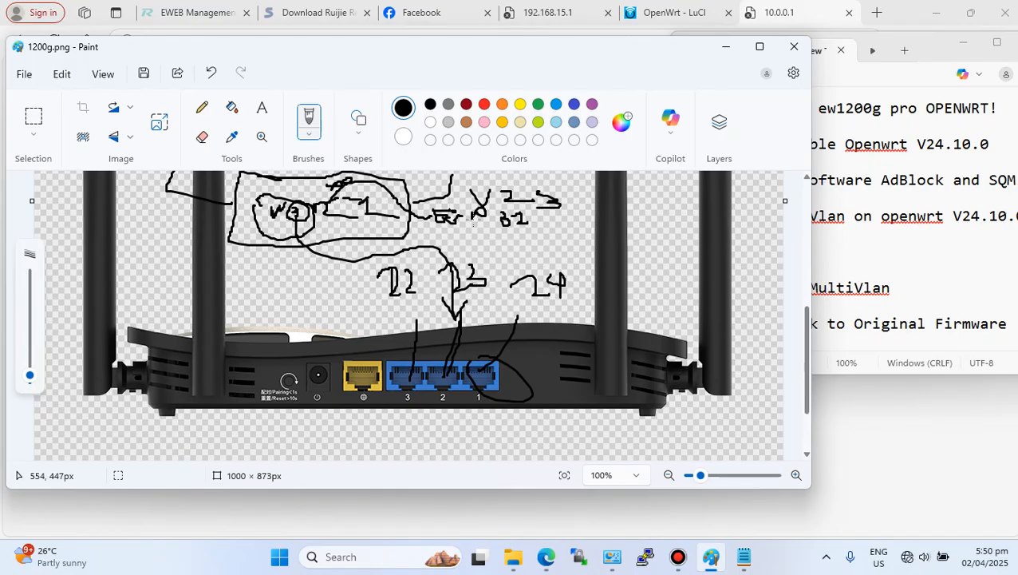
pyautogui.moveTo(425, 188); pyautogui.dragTo(413, 192)
pyautogui.moveTo(370, 205)
pyautogui.mouseDown()
pyautogui.moveTo(496, 181)
pyautogui.moveTo(546, 193)
pyautogui.moveTo(557, 242)
pyautogui.moveTo(581, 228)
pyautogui.moveTo(564, 234)
pyautogui.moveTo(581, 238)
pyautogui.moveTo(550, 248)
pyautogui.mouseUp()
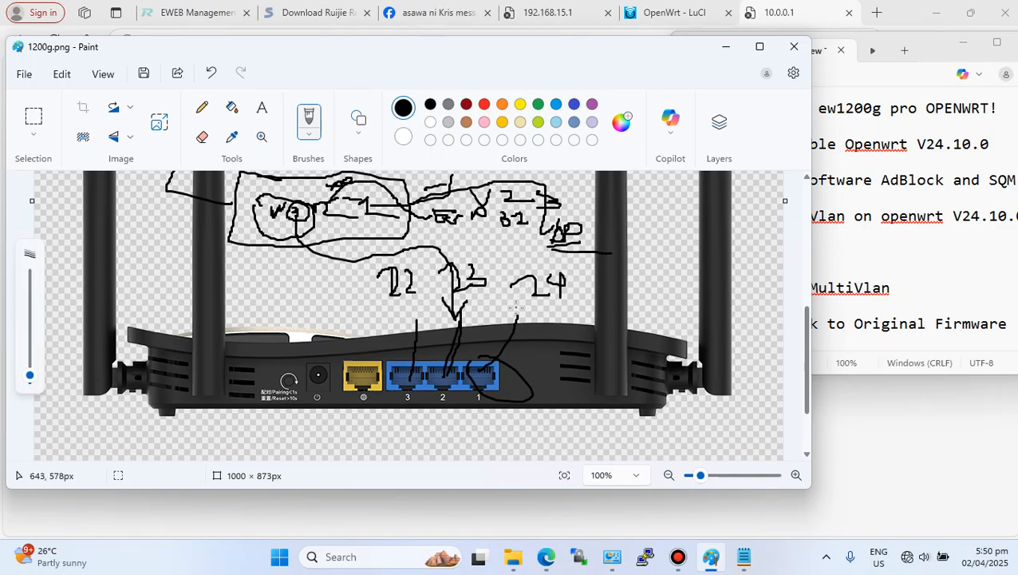
# - Draw a second device on the right with lines linking it back to the router ports
pyautogui.moveTo(647, 193)
pyautogui.mouseDown()
pyautogui.moveTo(642, 273)
pyautogui.moveTo(739, 214)
pyautogui.moveTo(663, 204)
pyautogui.moveTo(656, 246)
pyautogui.moveTo(699, 248)
pyautogui.moveTo(672, 240)
pyautogui.moveTo(648, 254)
pyautogui.moveTo(665, 229)
pyautogui.moveTo(488, 347)
pyautogui.moveTo(484, 372)
pyautogui.mouseUp()
pyautogui.moveTo(694, 223)
pyautogui.mouseDown()
pyautogui.moveTo(668, 255)
pyautogui.moveTo(692, 226)
pyautogui.moveTo(677, 318)
pyautogui.moveTo(669, 330)
pyautogui.moveTo(658, 317)
pyautogui.moveTo(684, 332)
pyautogui.moveTo(685, 319)
pyautogui.moveTo(700, 311)
pyautogui.moveTo(717, 335)
pyautogui.moveTo(707, 343)
pyautogui.moveTo(752, 346)
pyautogui.mouseUp()
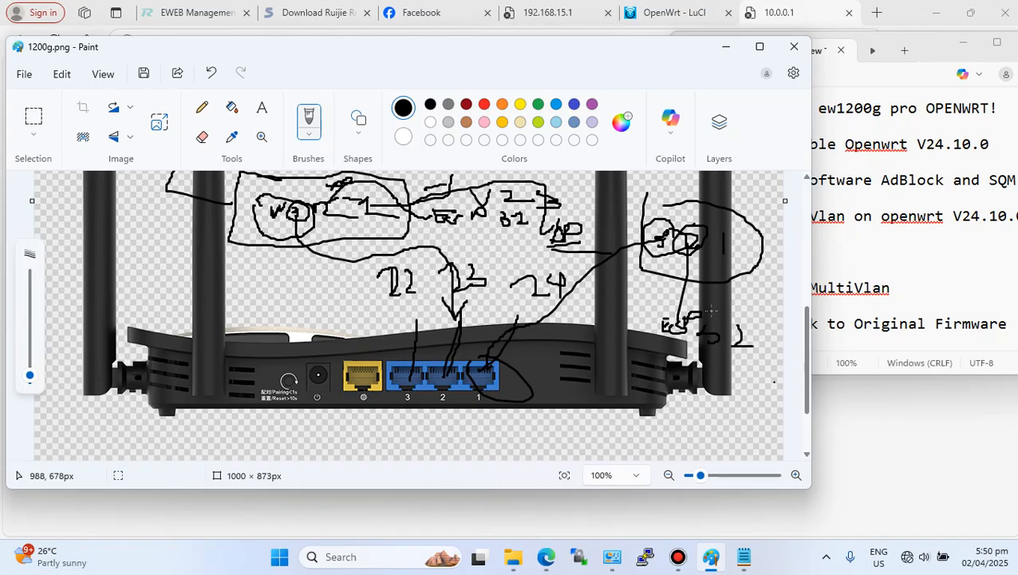
pyautogui.moveTo(513, 279); pyautogui.dragTo(533, 295)
pyautogui.moveTo(718, 231)
pyautogui.mouseDown()
pyautogui.moveTo(715, 250)
pyautogui.moveTo(751, 270)
pyautogui.moveTo(721, 231)
pyautogui.moveTo(760, 238)
pyautogui.mouseUp()
pyautogui.moveTo(775, 218)
pyautogui.mouseDown()
pyautogui.moveTo(727, 421)
pyautogui.moveTo(741, 392)
pyautogui.mouseUp()
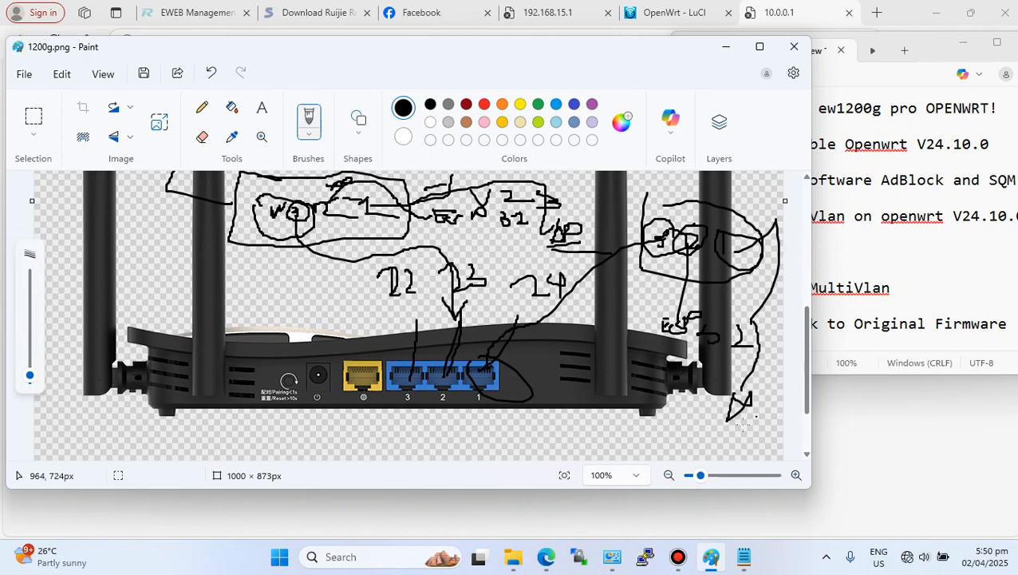
pyautogui.moveTo(710, 428)
pyautogui.mouseDown()
pyautogui.moveTo(719, 391)
pyautogui.moveTo(716, 407)
pyautogui.mouseUp()
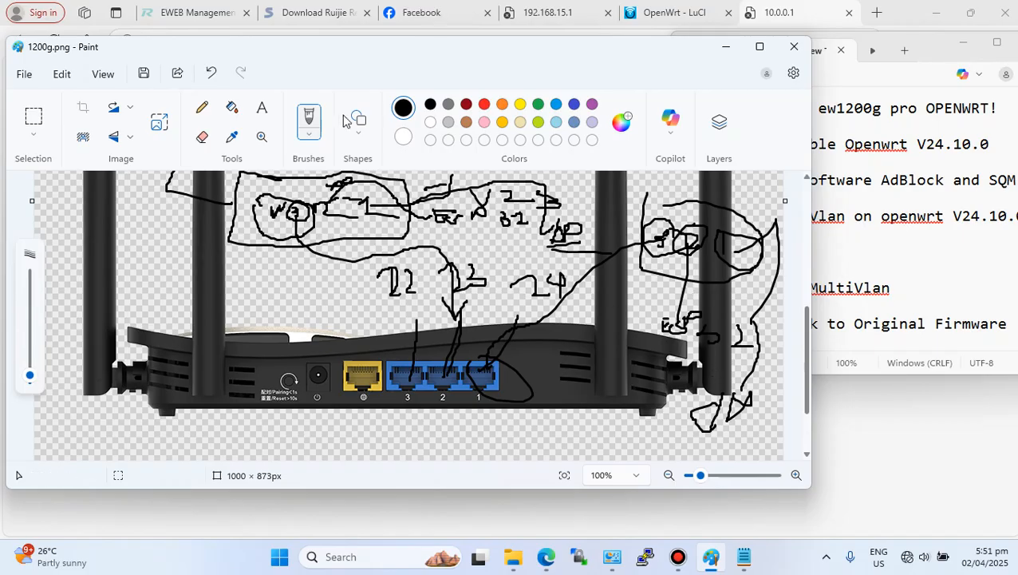
pyautogui.moveTo(634, 230)
pyautogui.mouseDown()
pyautogui.moveTo(448, 172)
pyautogui.moveTo(398, 459)
pyautogui.mouseUp()
pyautogui.moveTo(784, 335); pyautogui.dragTo(514, 198)
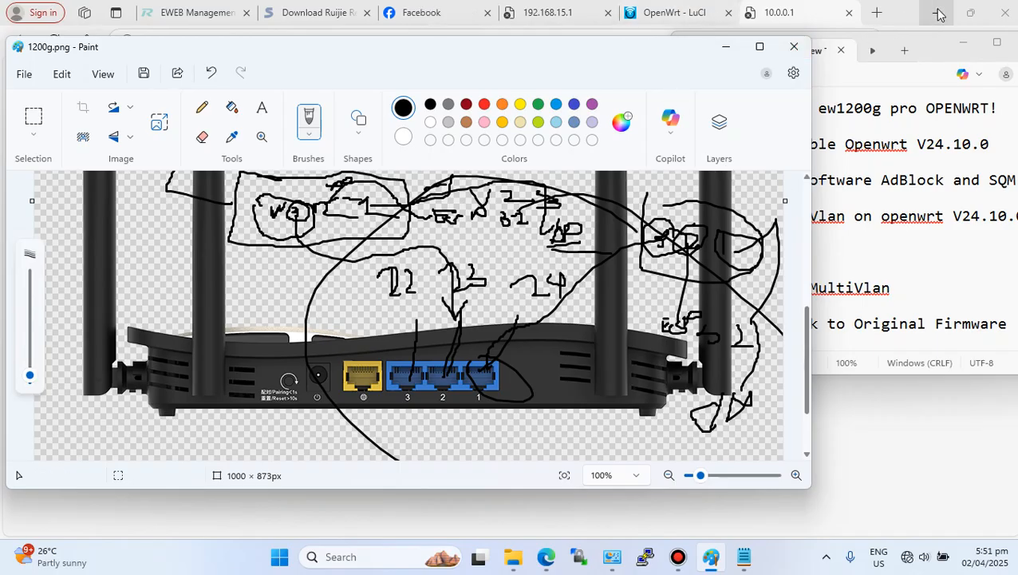
# - Highlight the guide items 'Configuring MultiVlan' and 'Flashing Back to Original Firmware' in Notepad, then return to the browser
pyautogui.click(905, 271)
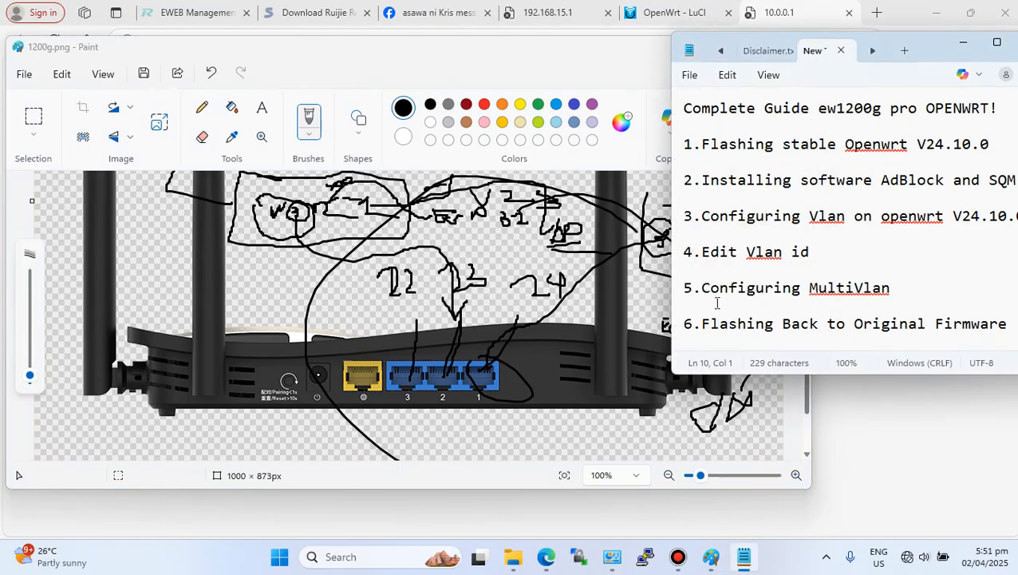
pyautogui.moveTo(702, 289); pyautogui.dragTo(908, 308)
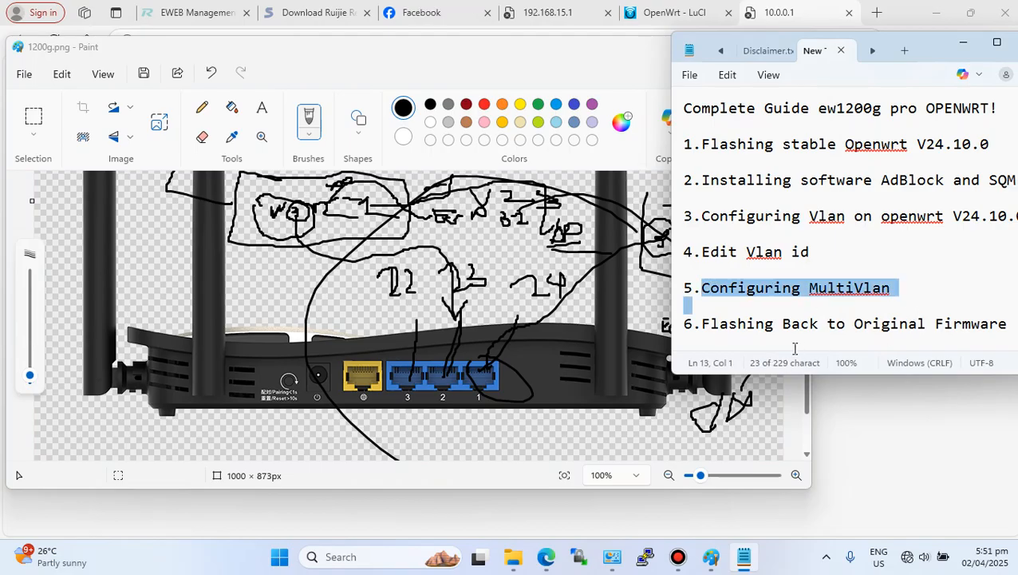
pyautogui.moveTo(692, 323); pyautogui.dragTo(1009, 323)
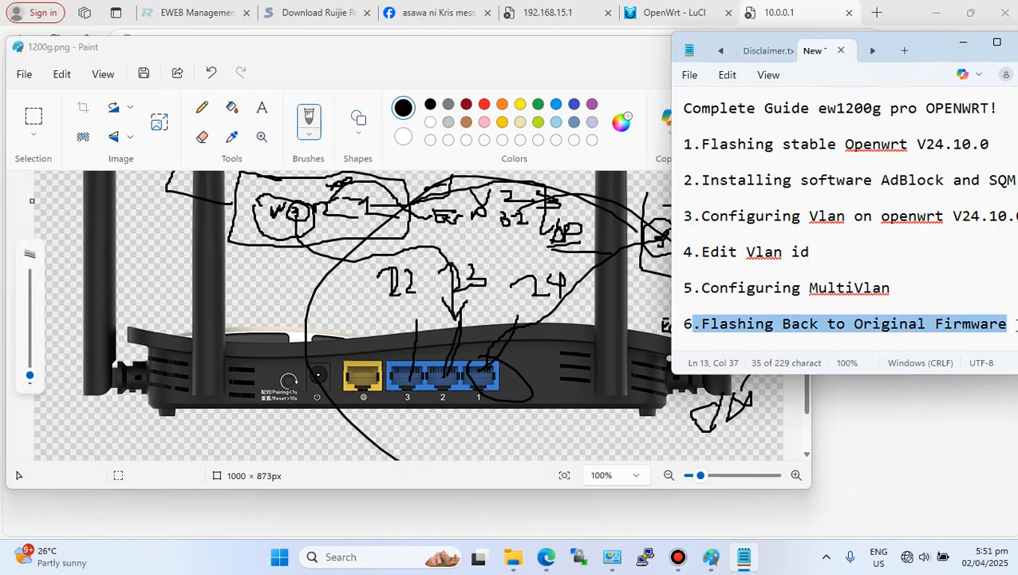
pyautogui.click(942, 14)
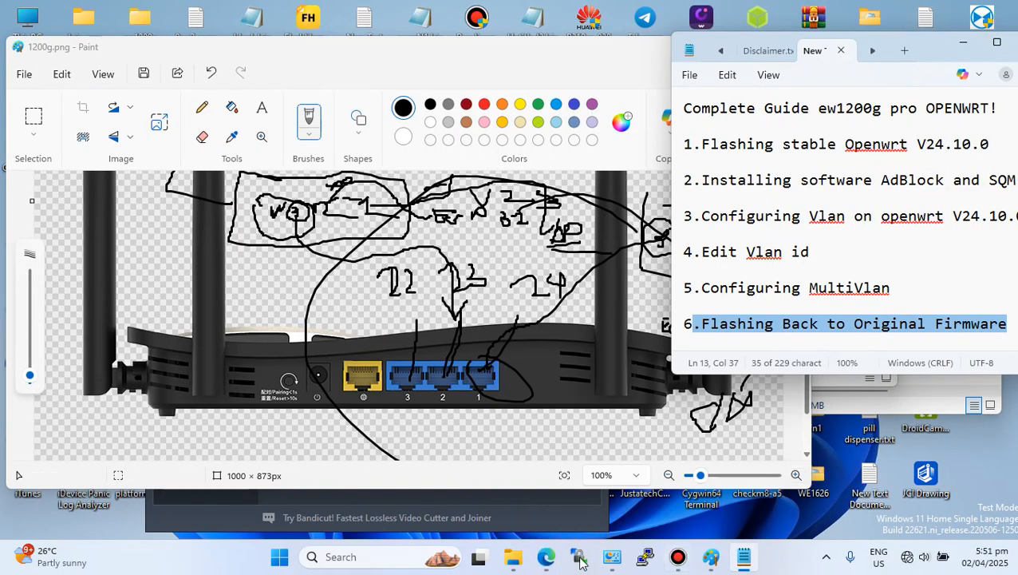
pyautogui.click(545, 558)
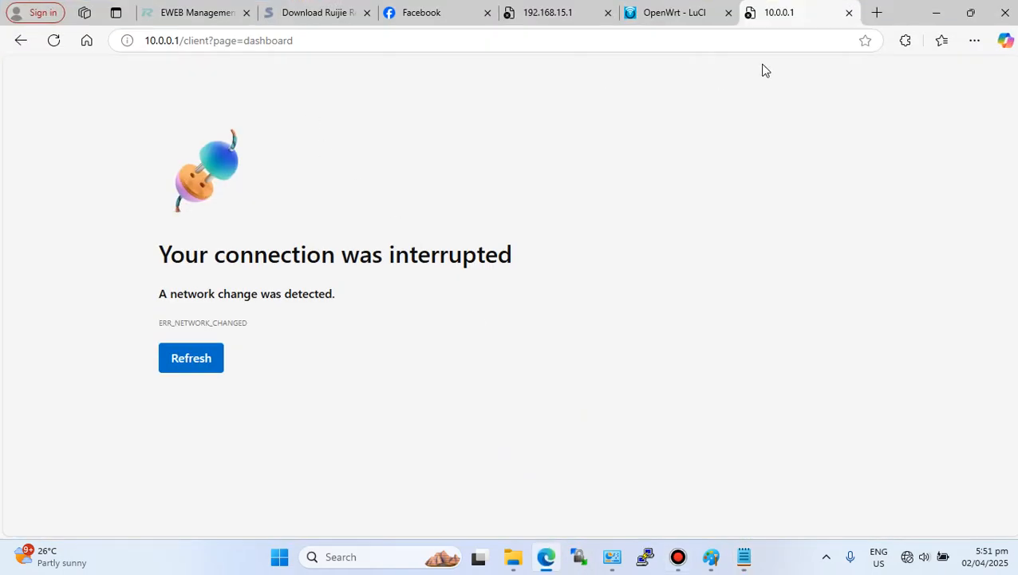
# - Switch to the OpenWrt LuCI tab showing the network devices list
pyautogui.click(693, 16)
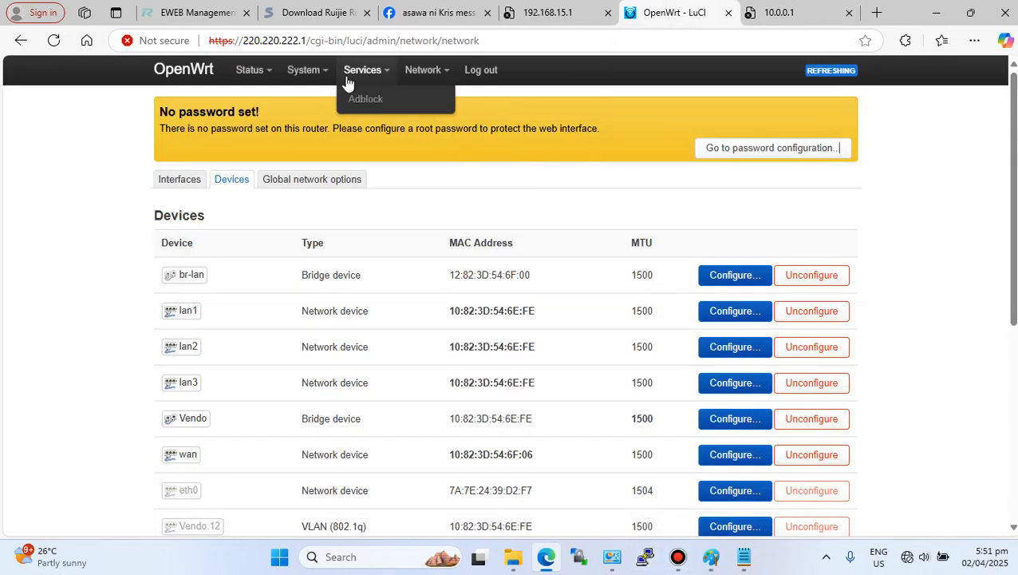
pyautogui.moveTo(432, 78)
pyautogui.moveTo(256, 76)
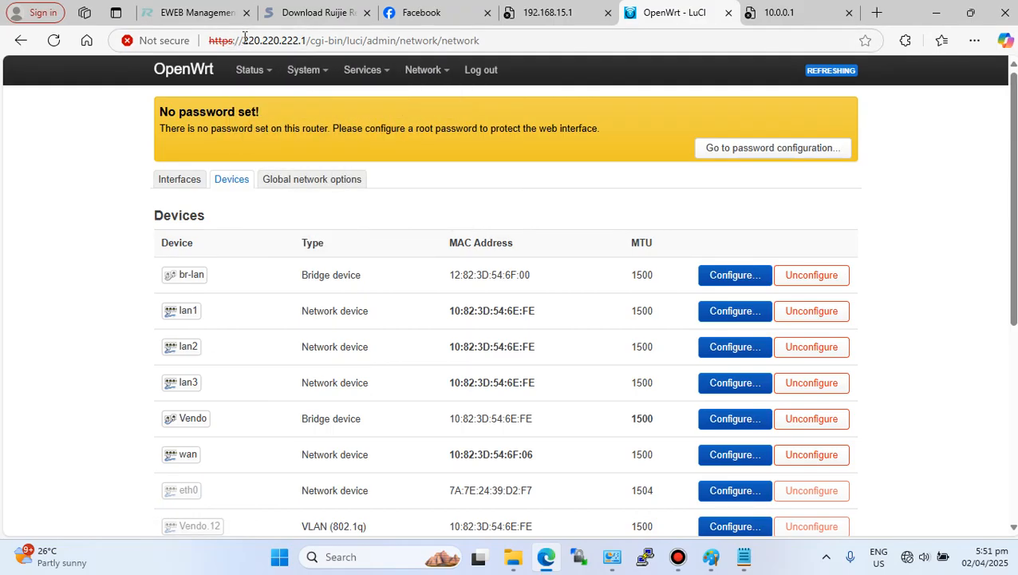
pyautogui.moveTo(243, 40); pyautogui.dragTo(270, 59)
pyautogui.click(29, 193)
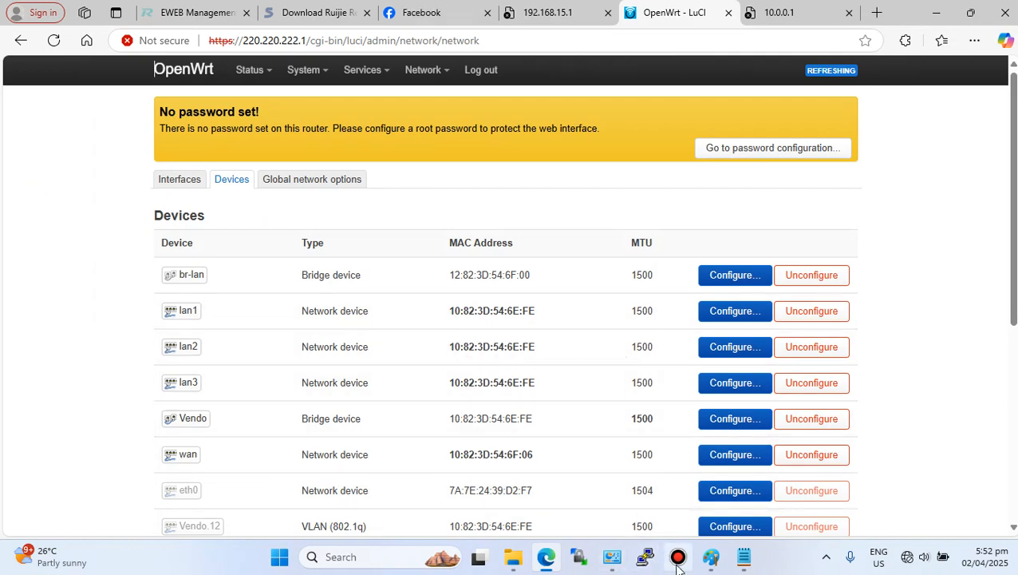
# - Open WinSCP and close its update notice
pyautogui.click(579, 559)
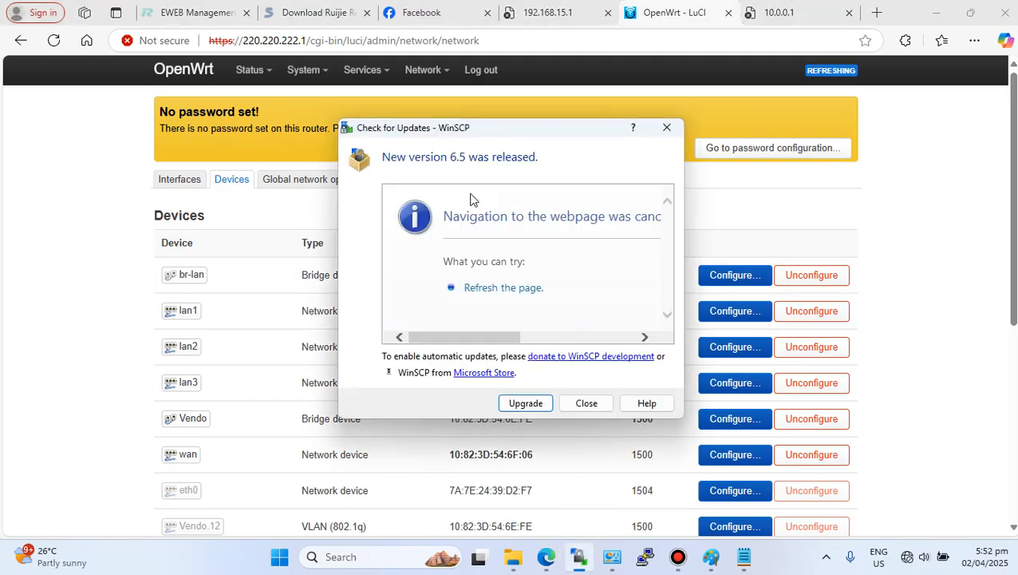
pyautogui.click(584, 403)
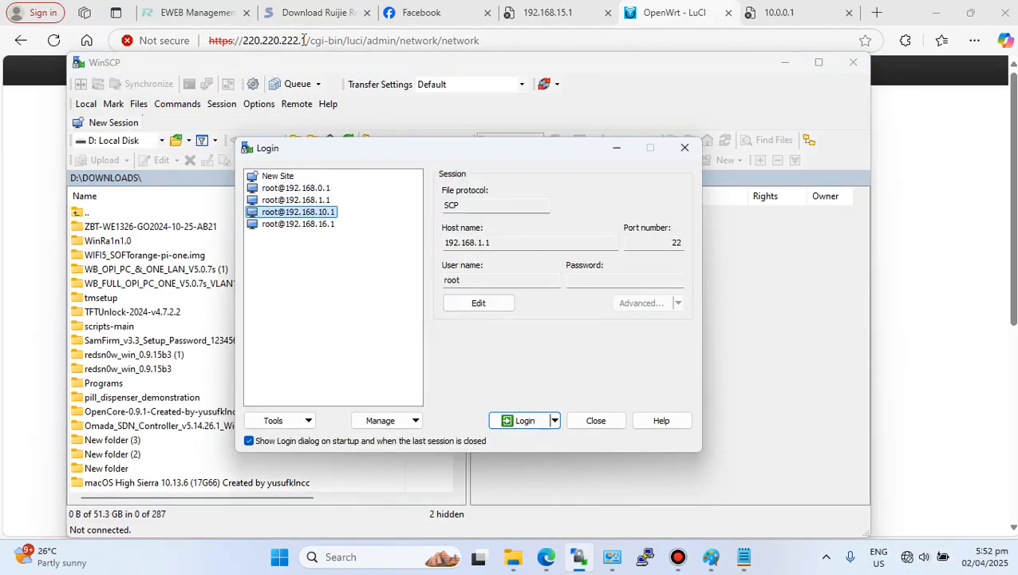
# - Reload the router page and enable the wired Ethernet adapter in Network Connections
pyautogui.moveTo(306, 40); pyautogui.dragTo(244, 49)
pyautogui.click(54, 39)
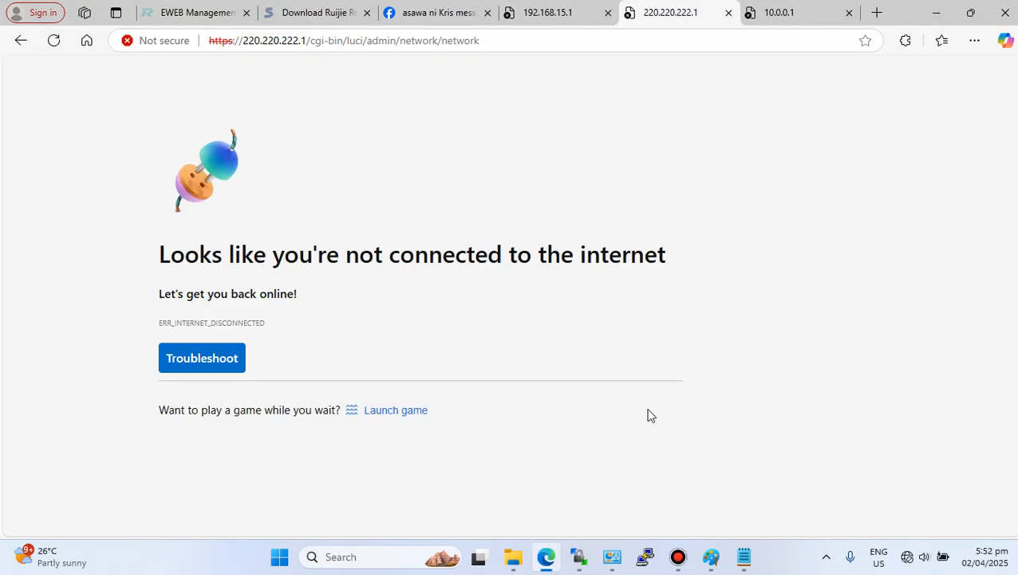
pyautogui.click(612, 556)
pyautogui.rightClick(712, 178)
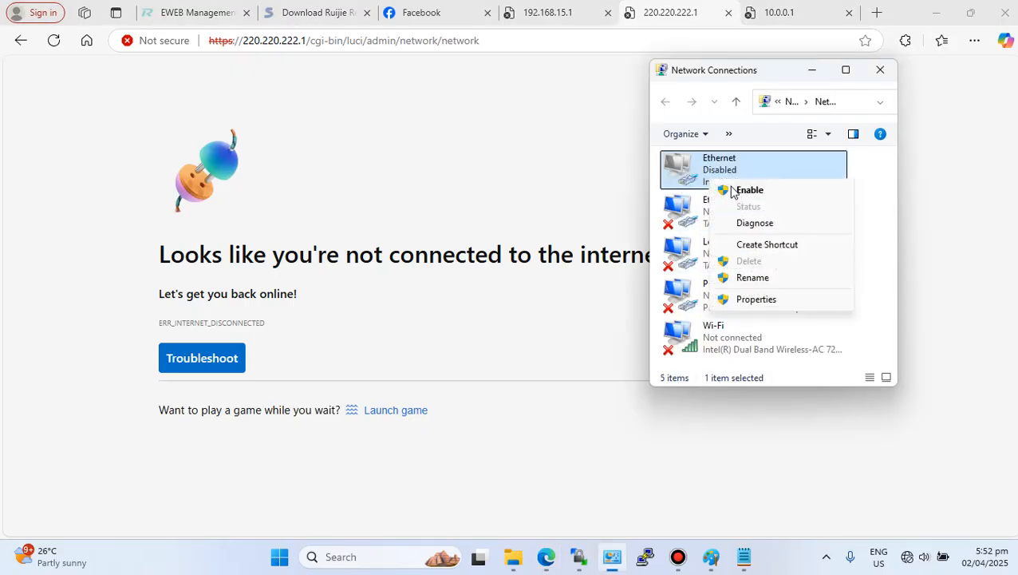
pyautogui.click(743, 189)
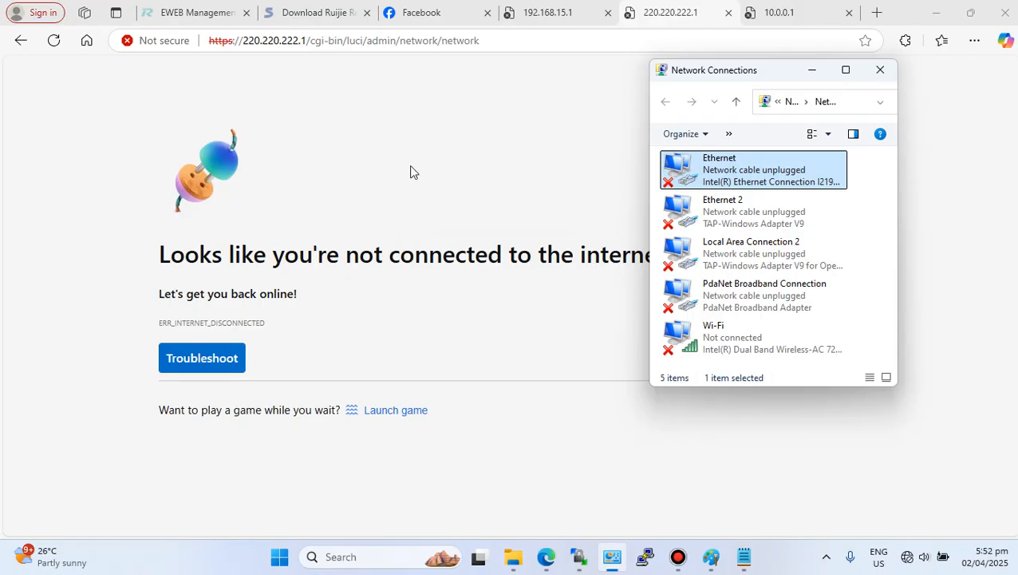
# - Reload the LuCI network page until it loads again
pyautogui.click(51, 41)
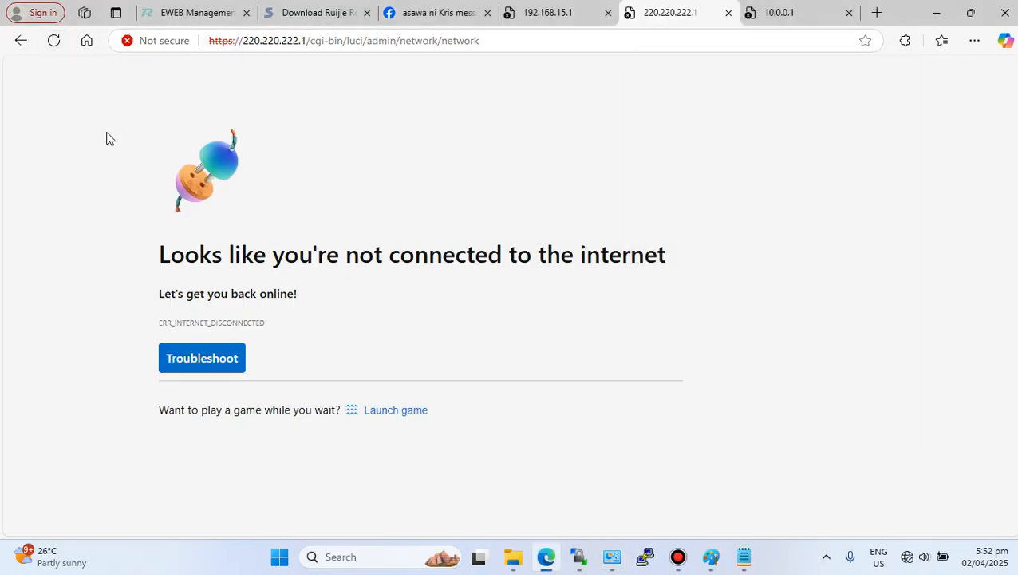
pyautogui.click(55, 46)
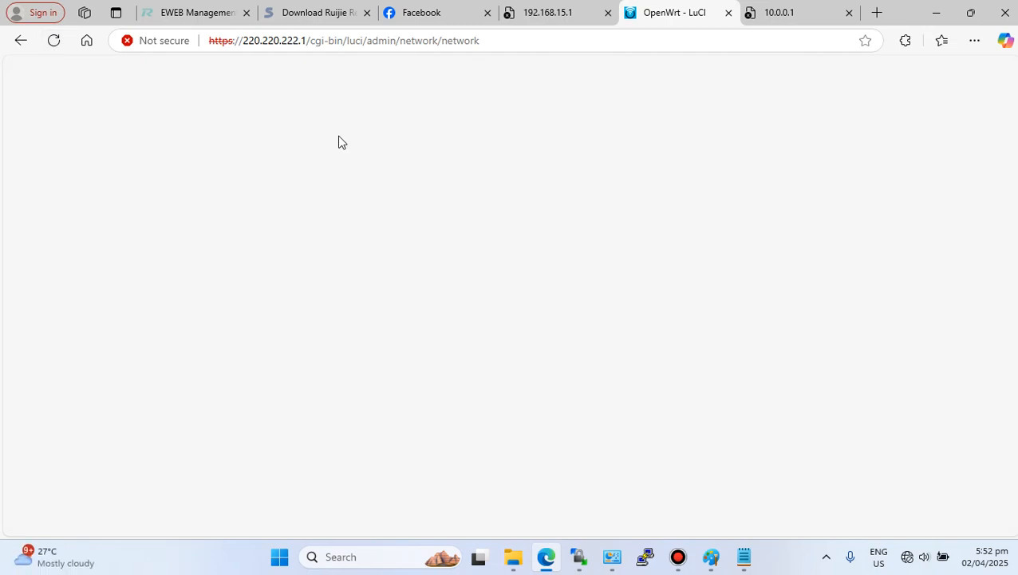
pyautogui.click(53, 46)
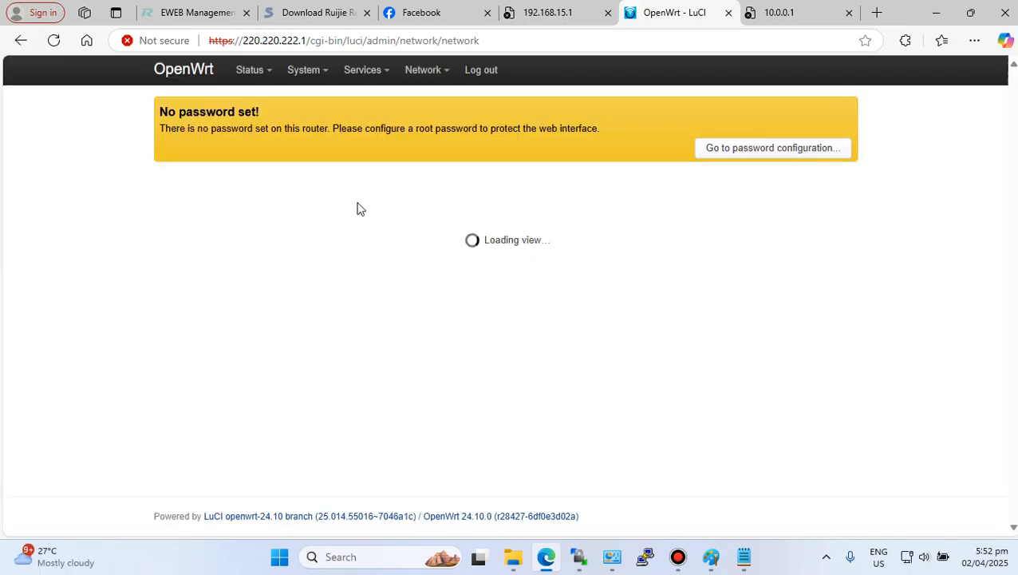
# - Copy the router address 220.220.222.1 from the address bar
pyautogui.moveTo(307, 40); pyautogui.dragTo(261, 39)
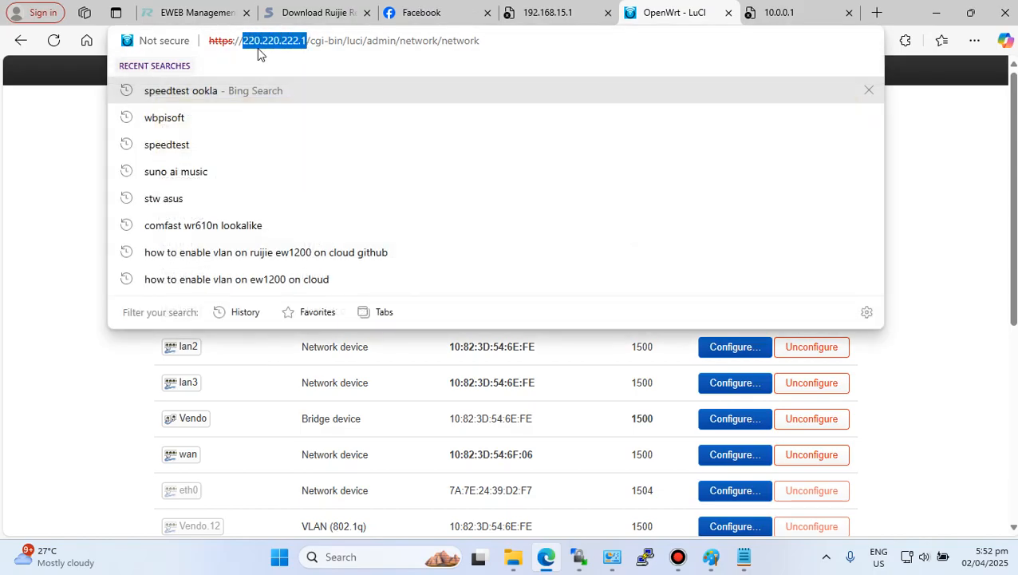
pyautogui.rightClick(259, 48)
pyautogui.click(301, 187)
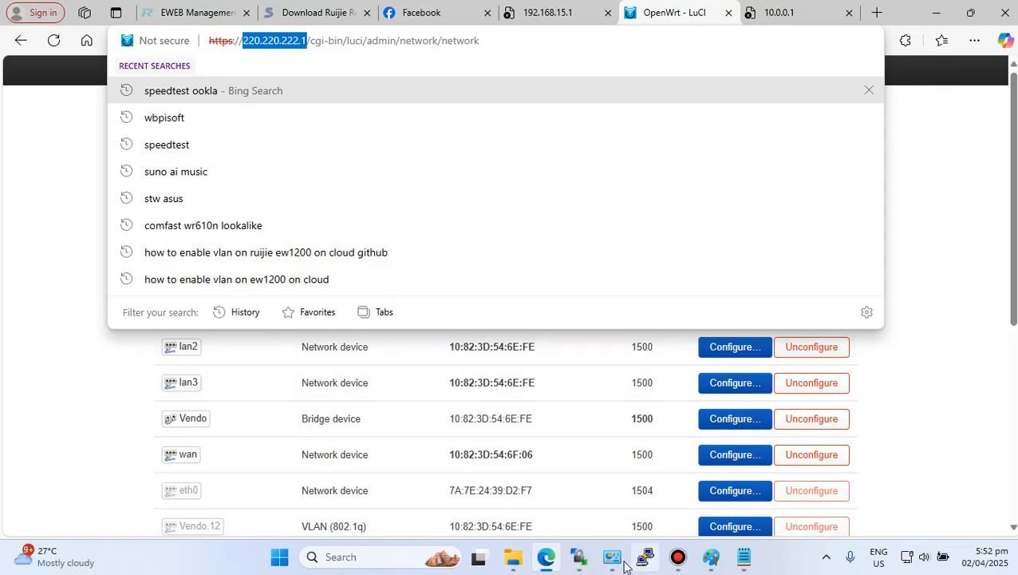
# - Start a new WinSCP site using SCP protocol with host name 220.220.222.1
pyautogui.click(580, 559)
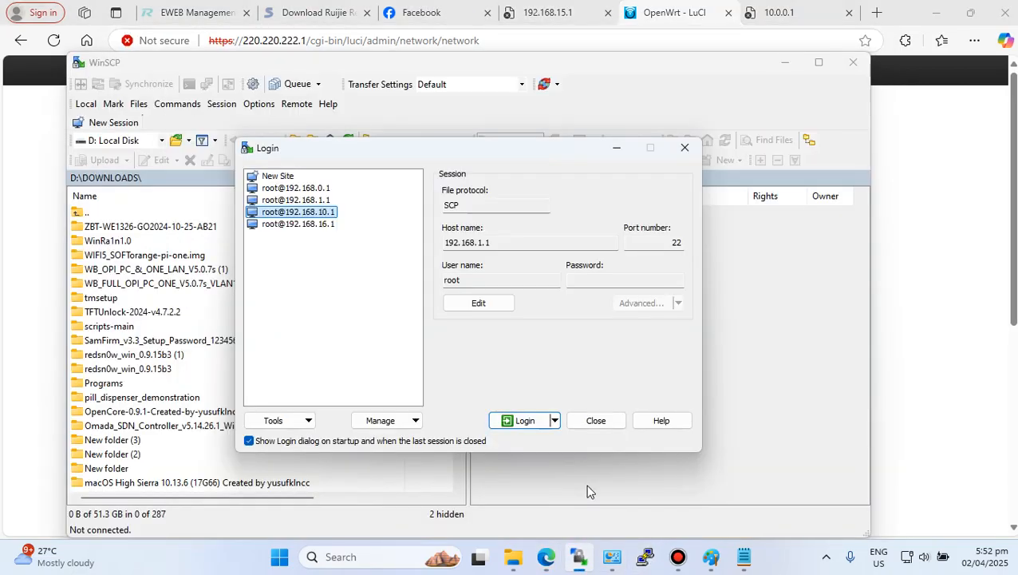
pyautogui.click(291, 176)
pyautogui.click(494, 205)
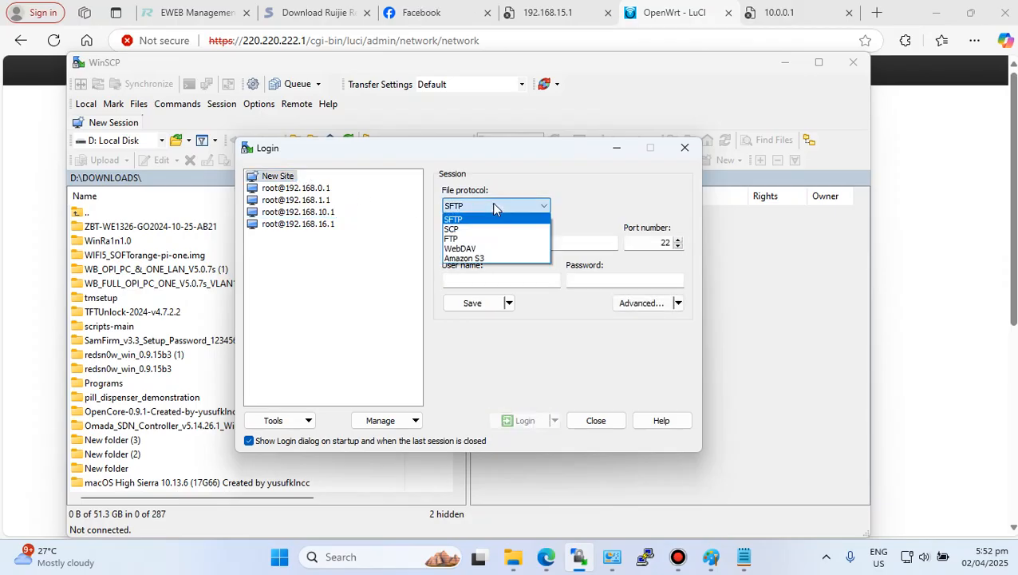
pyautogui.click(478, 229)
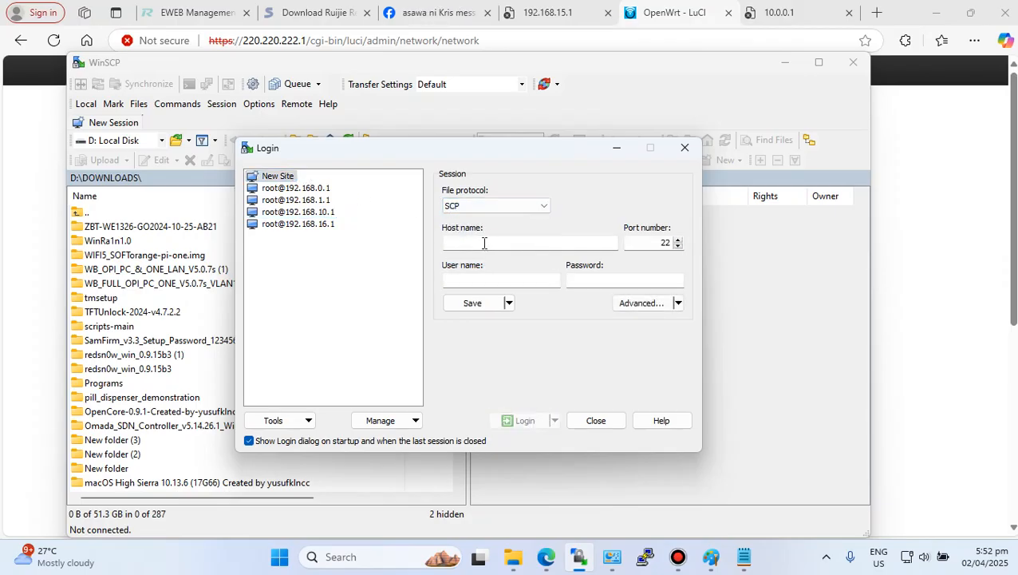
pyautogui.click(490, 210)
pyautogui.click(486, 229)
pyautogui.rightClick(486, 242)
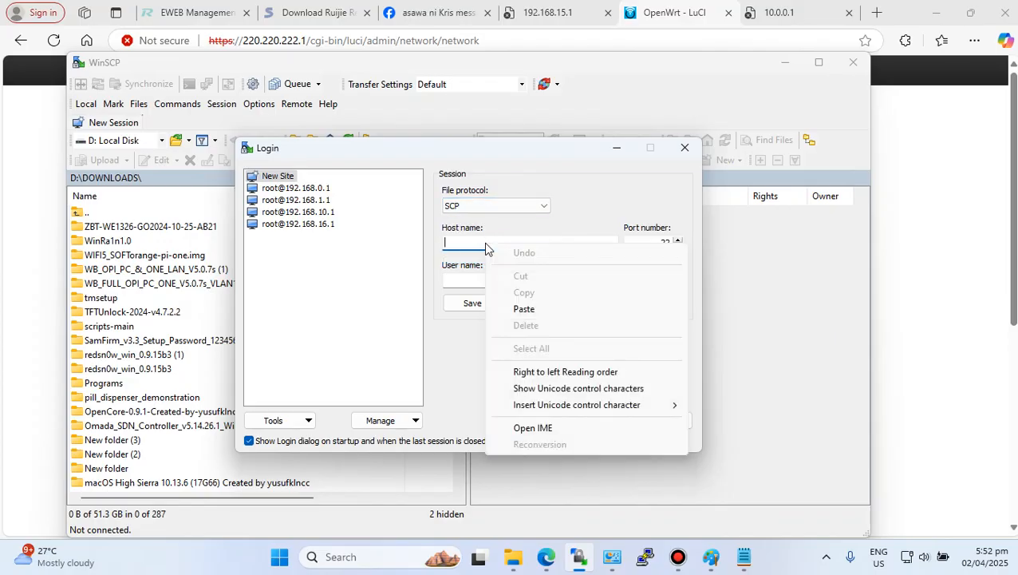
pyautogui.click(519, 307)
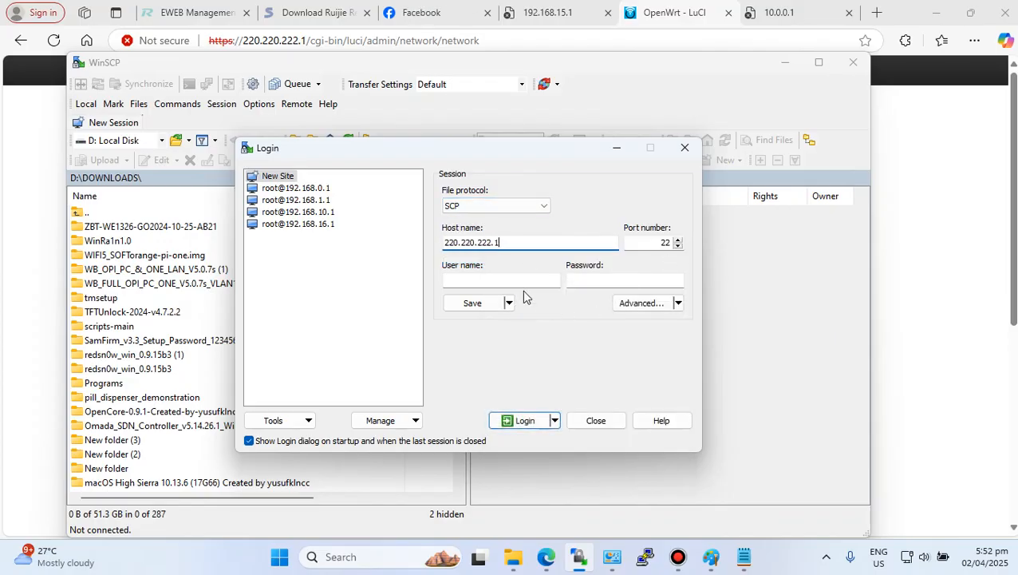
# - Enter root as the user name and log in to the router
pyautogui.click(513, 281)
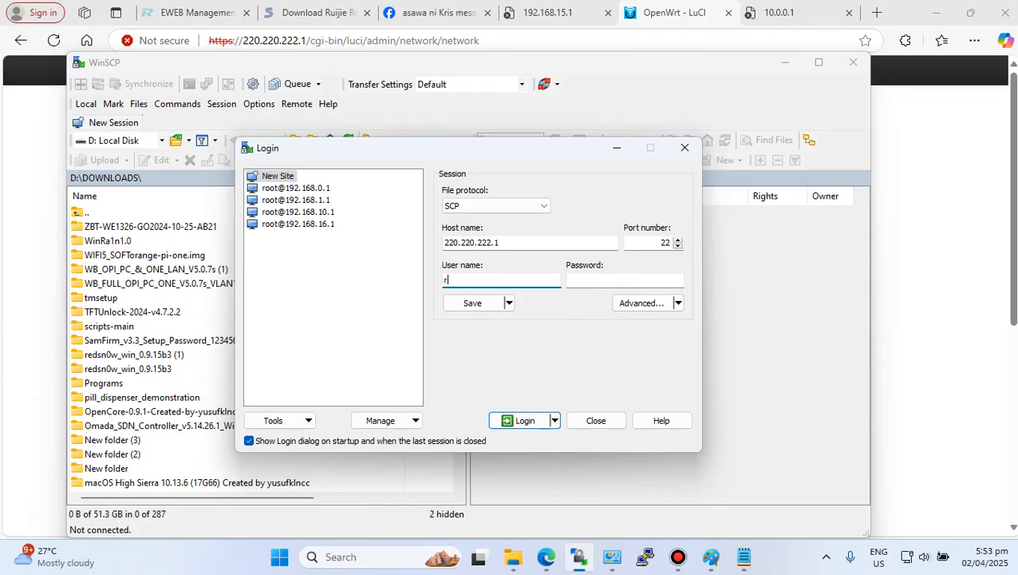
pyautogui.click(519, 415)
pyautogui.click(420, 411)
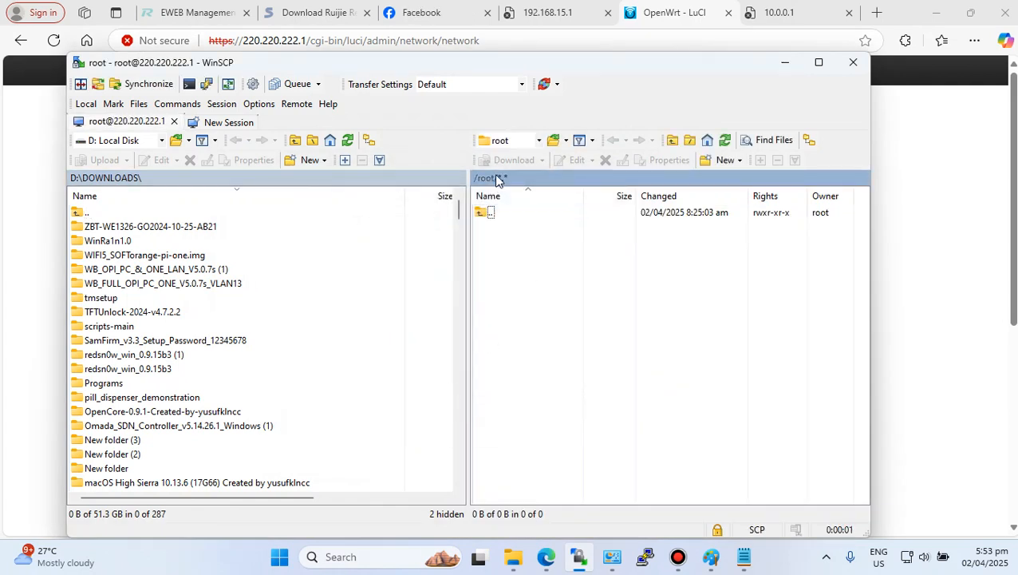
# - Browse the router's file system to the /tmp folder
pyautogui.click(529, 141)
pyautogui.click(513, 157)
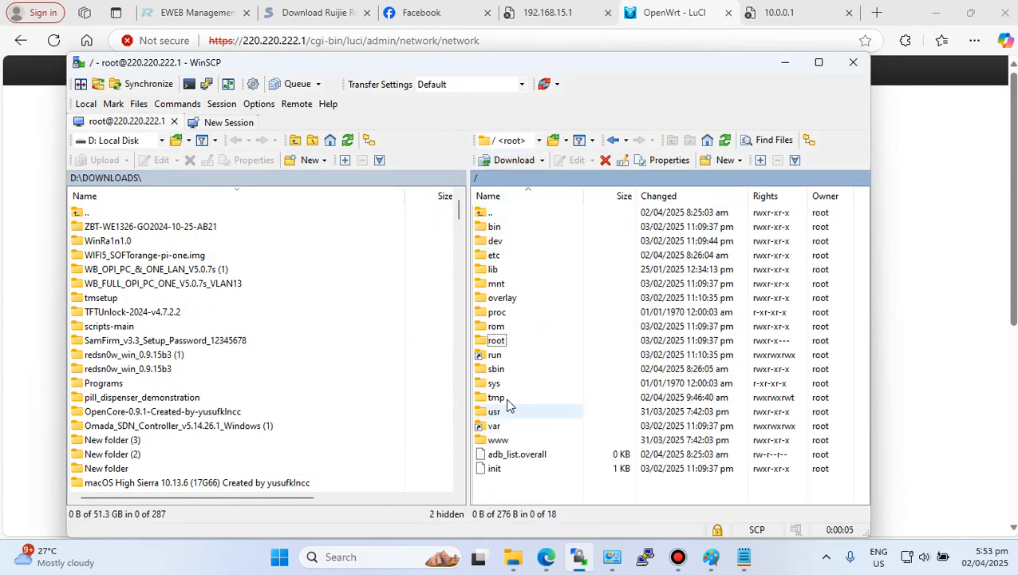
pyautogui.doubleClick(503, 398)
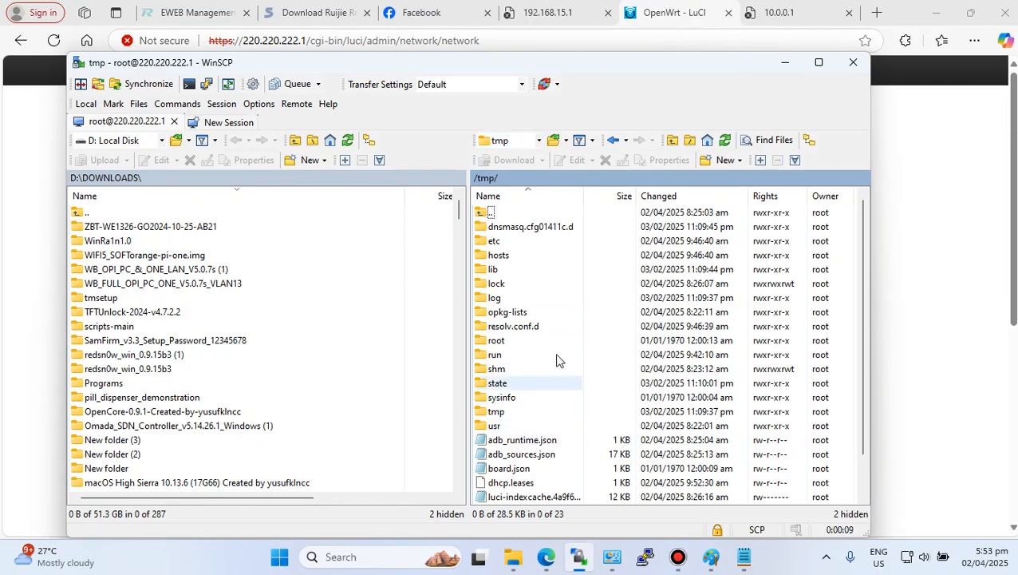
pyautogui.click(539, 140)
pyautogui.click(504, 153)
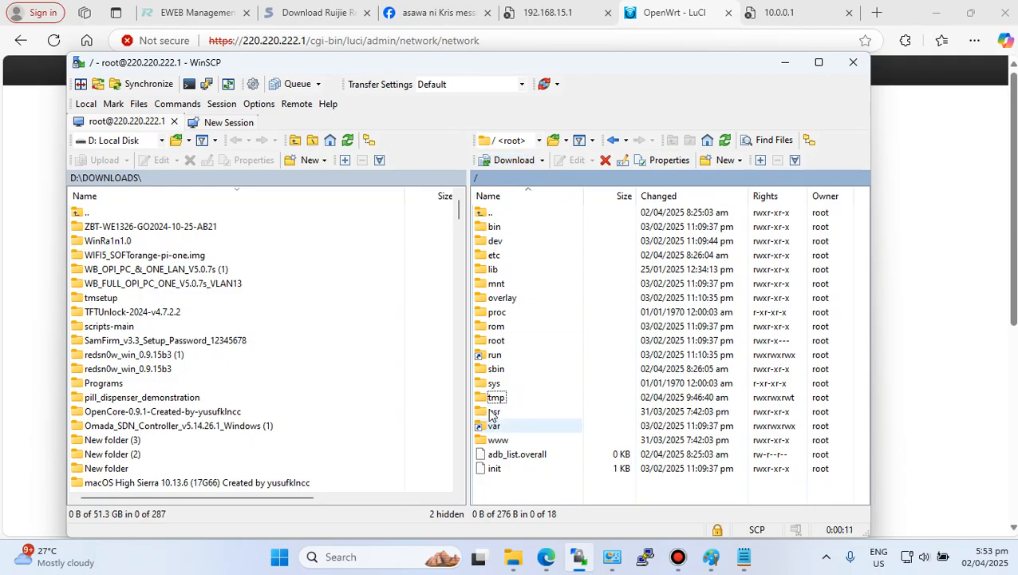
pyautogui.doubleClick(496, 397)
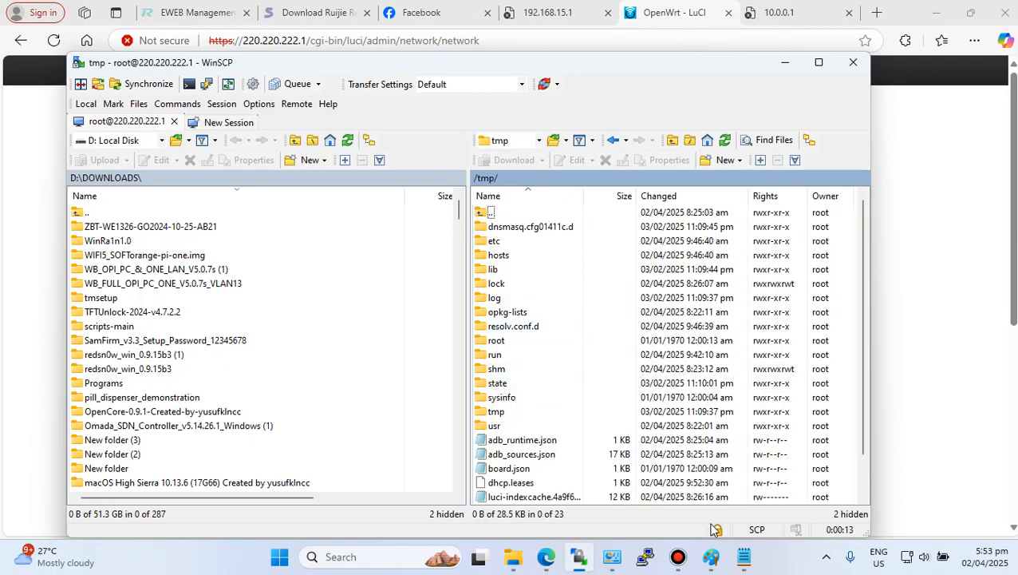
# - Copy breed-mt7621-gehua-ghl-r-001.bin from the Ruijie folder into the router's /tmp folder
pyautogui.click(520, 564)
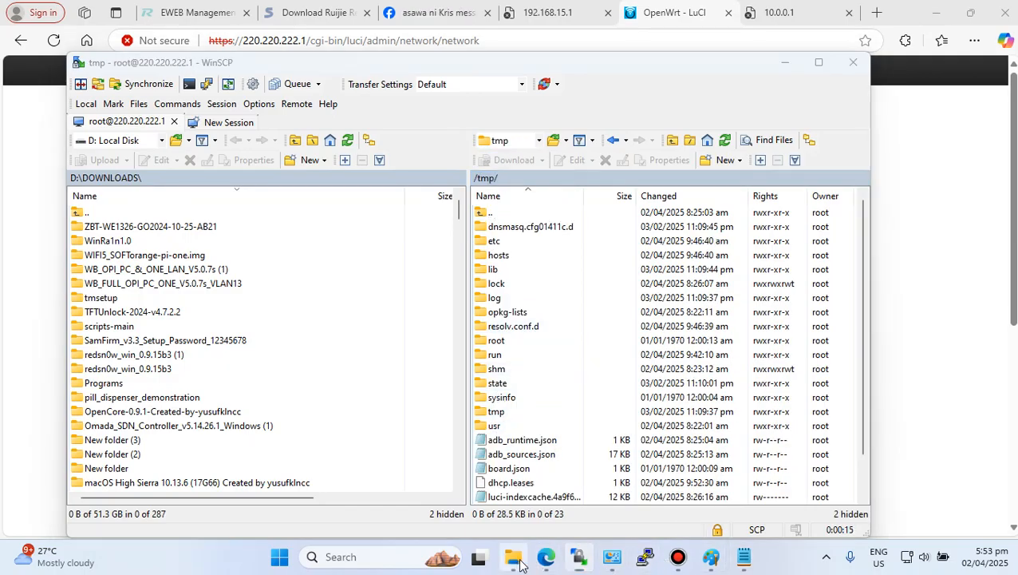
pyautogui.click(697, 195)
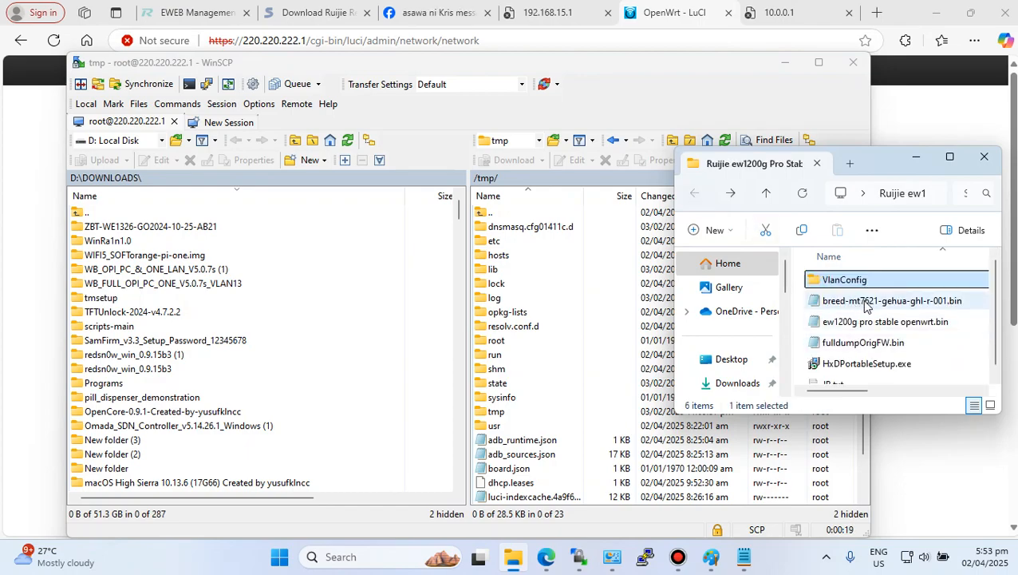
pyautogui.moveTo(858, 306); pyautogui.dragTo(581, 457)
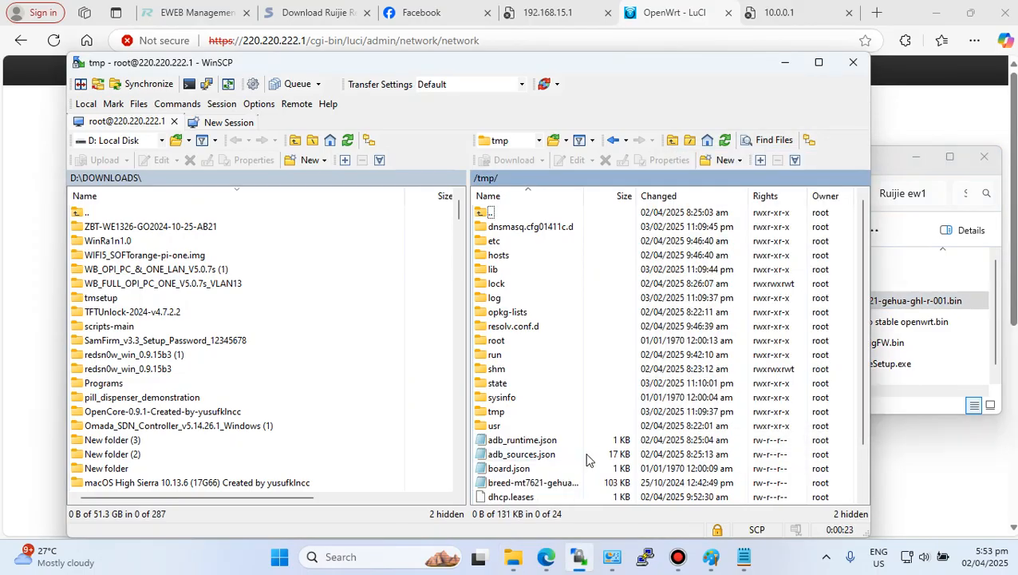
# - Rename the uploaded breed file to a.bin
pyautogui.scroll(-1, 587, 454)
pyautogui.rightClick(527, 440)
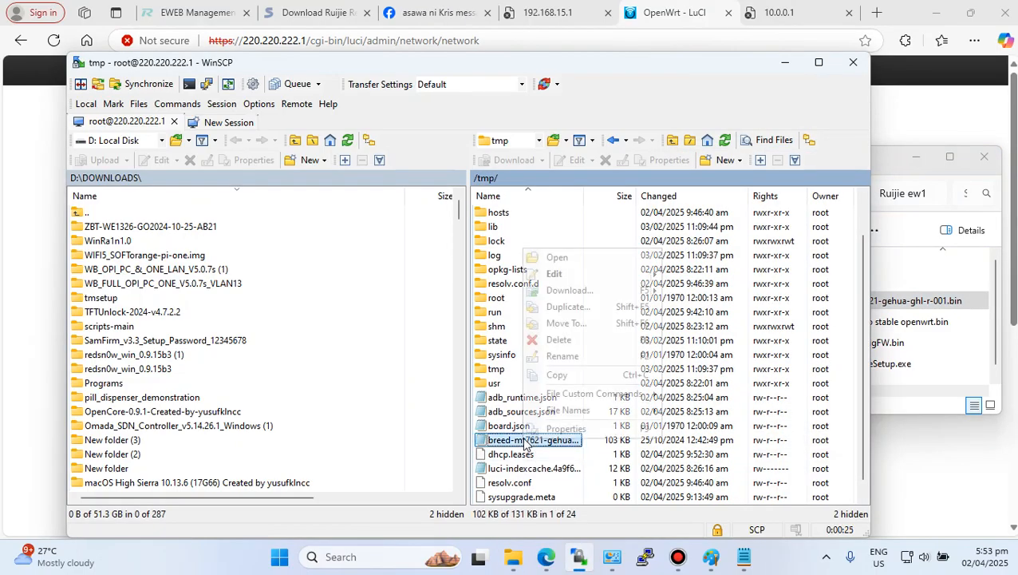
pyautogui.click(565, 356)
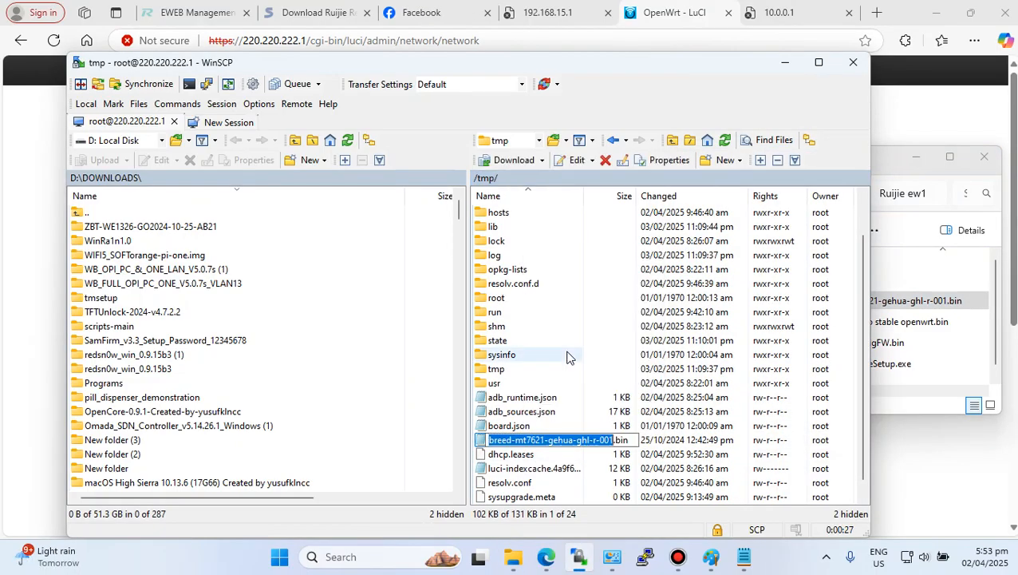
pyautogui.write('a')
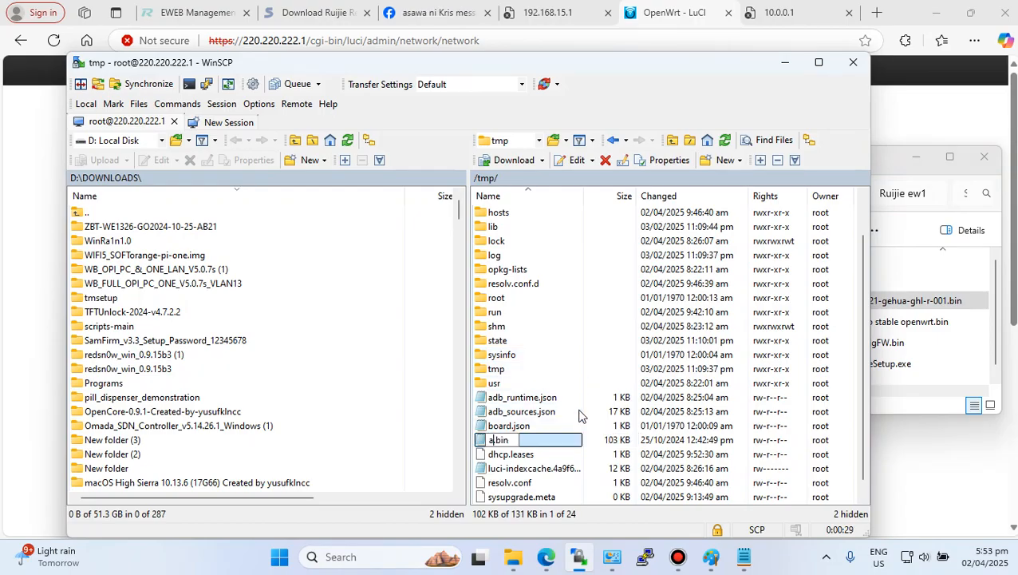
pyautogui.press('Return')
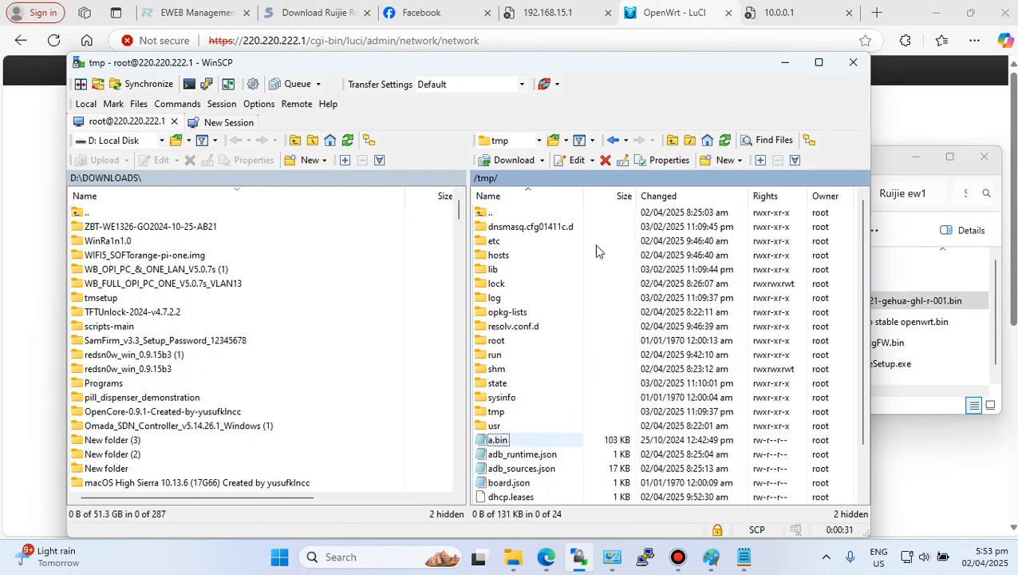
# - Close WinSCP and open a PuTTY SSH session to 220.220.222.1
pyautogui.click(853, 62)
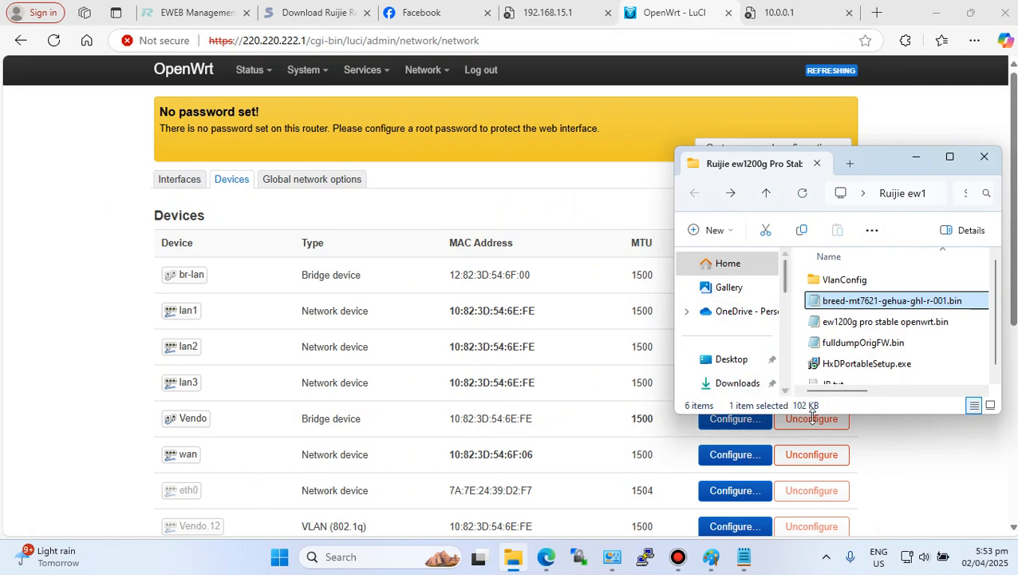
pyautogui.click(645, 556)
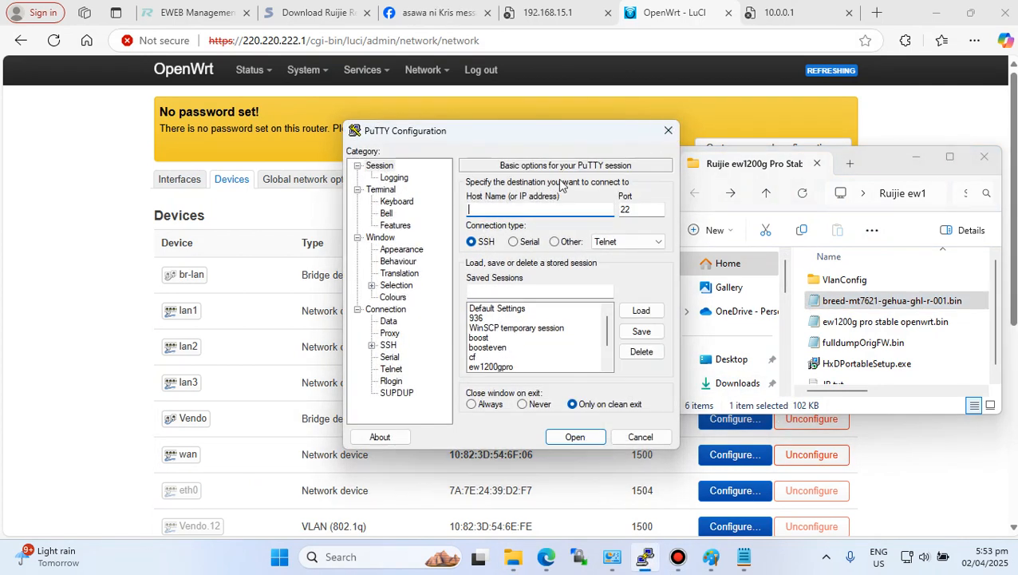
pyautogui.rightClick(483, 209)
pyautogui.click(519, 328)
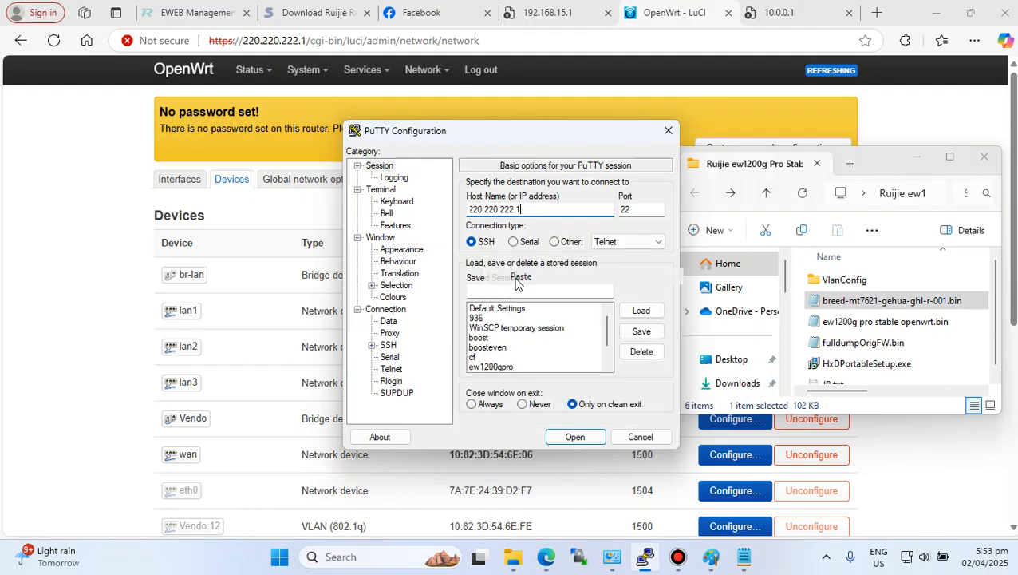
pyautogui.click(575, 436)
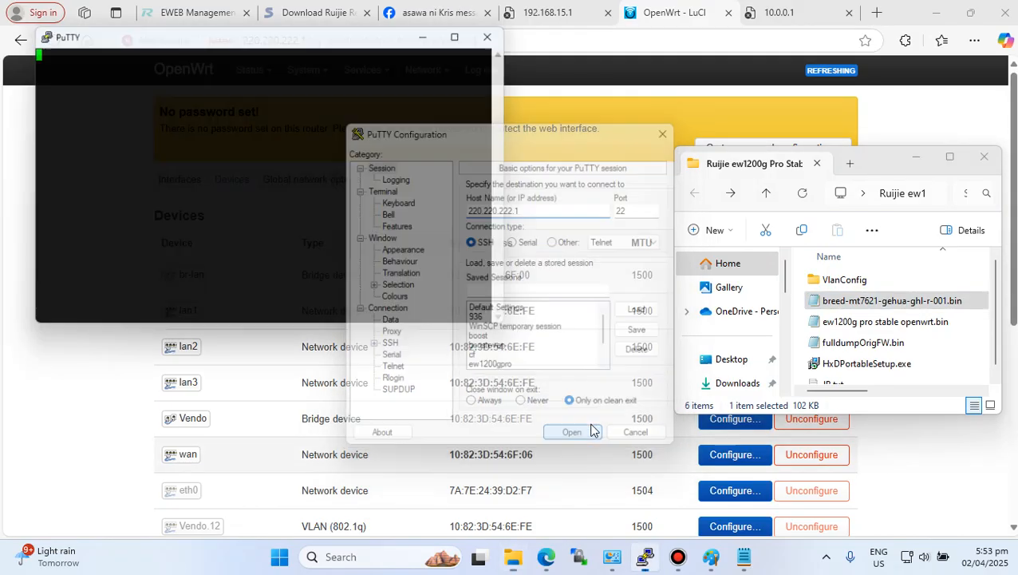
# - Open the SSH session and log in as root
pyautogui.click(296, 351)
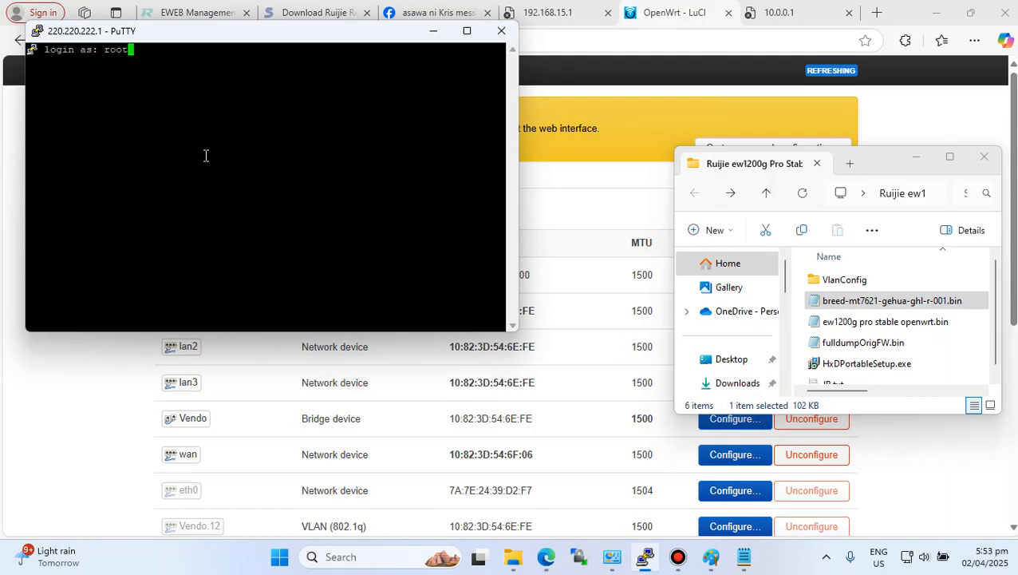
pyautogui.write('root')
pyautogui.press('Return')
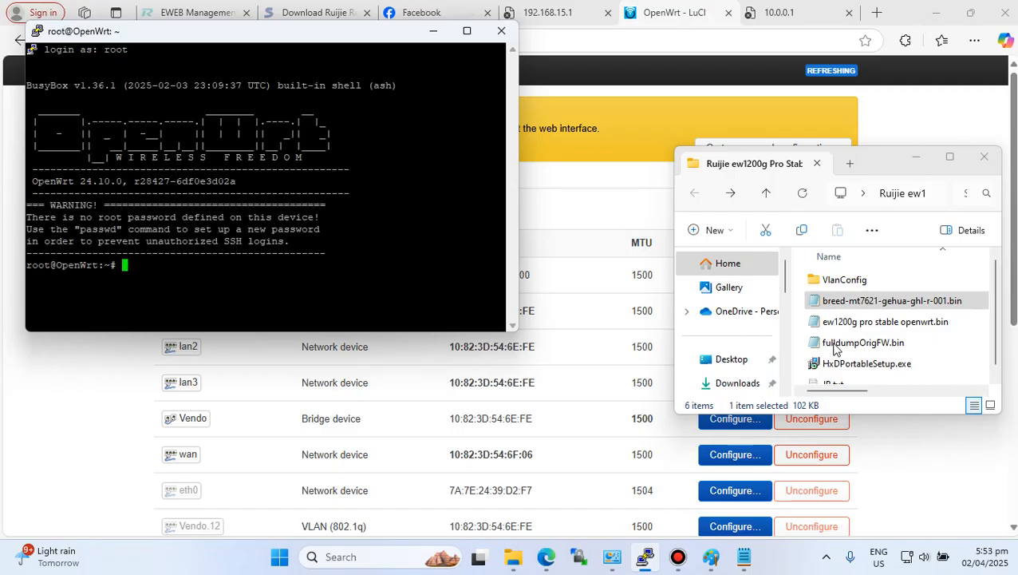
# - Open JB.txt and run "opkg update && opkg install kmod-mtd-rw" in the SSH terminal
pyautogui.scroll(-1, 848, 361)
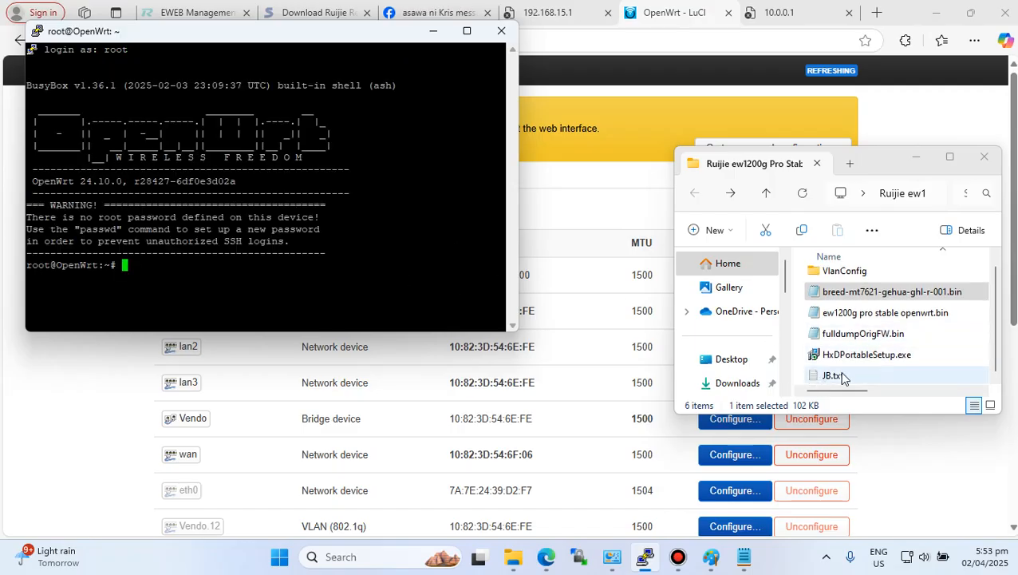
pyautogui.doubleClick(834, 376)
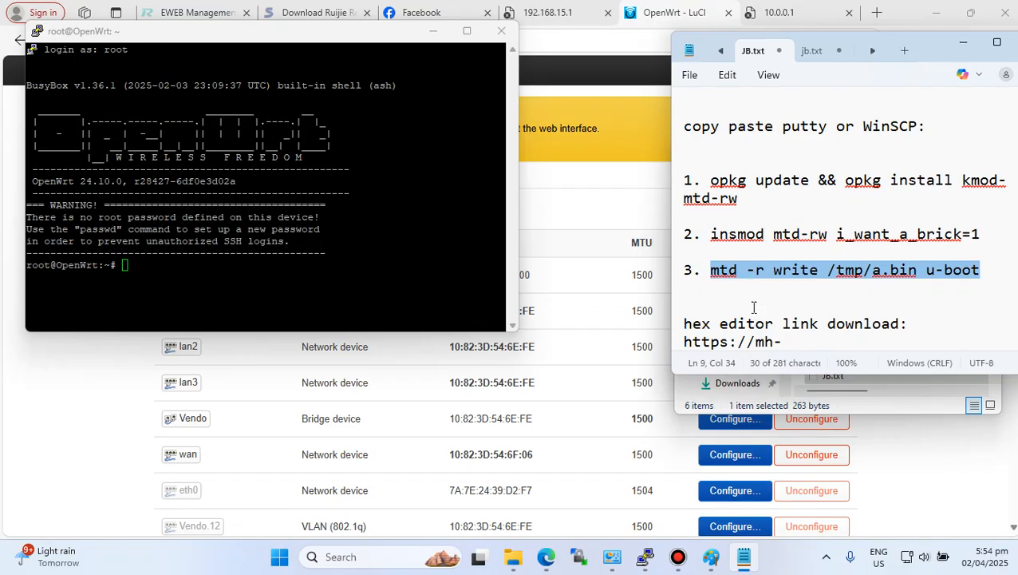
pyautogui.moveTo(711, 181); pyautogui.dragTo(899, 205)
pyautogui.rightClick(868, 182)
pyautogui.click(702, 255)
pyautogui.rightClick(386, 308)
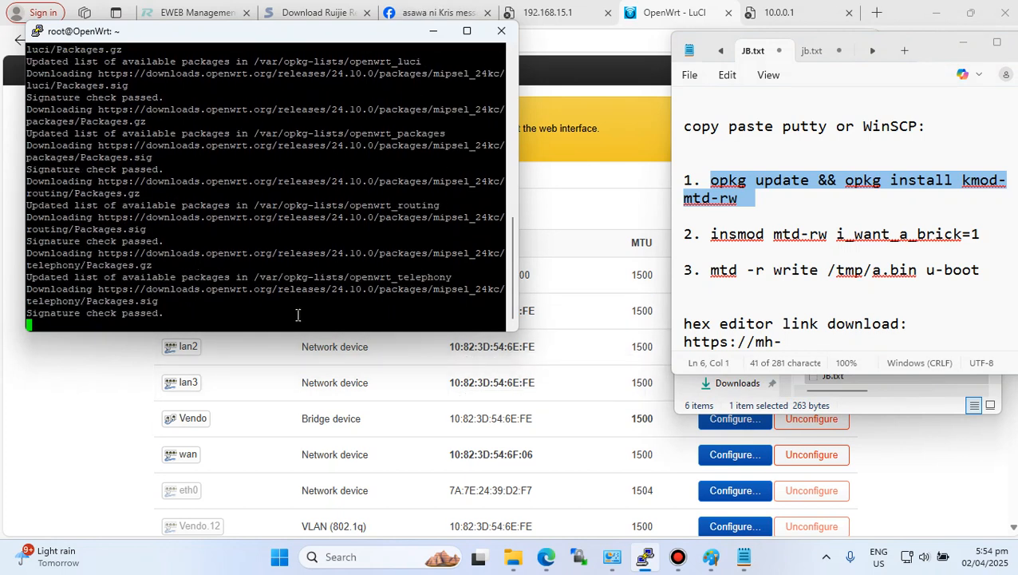
# - Copy and run "insmod mtd-rw i_want_a_brick=1" in the SSH terminal
pyautogui.moveTo(711, 235); pyautogui.dragTo(983, 233)
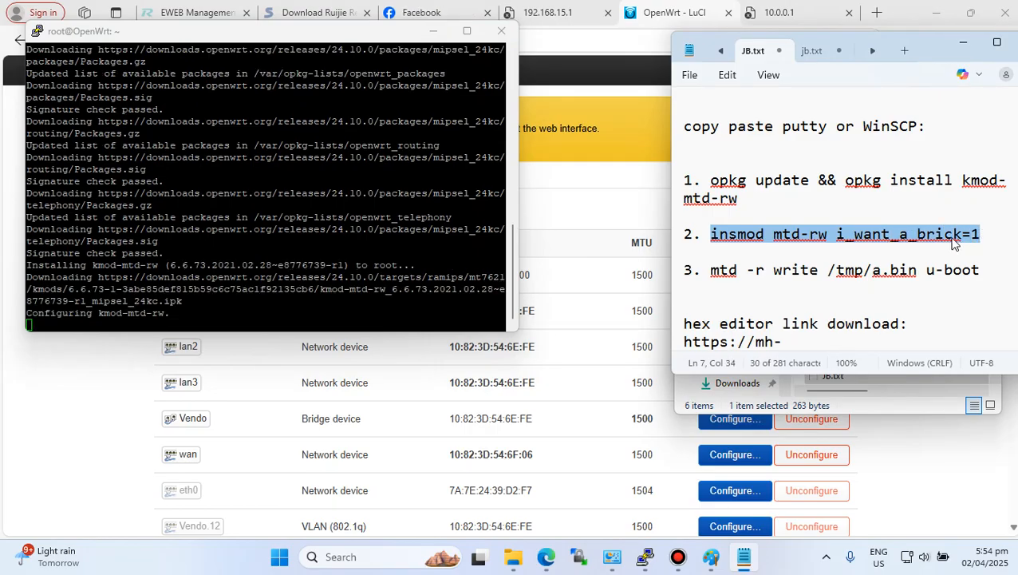
pyautogui.rightClick(947, 246)
pyautogui.click(775, 83)
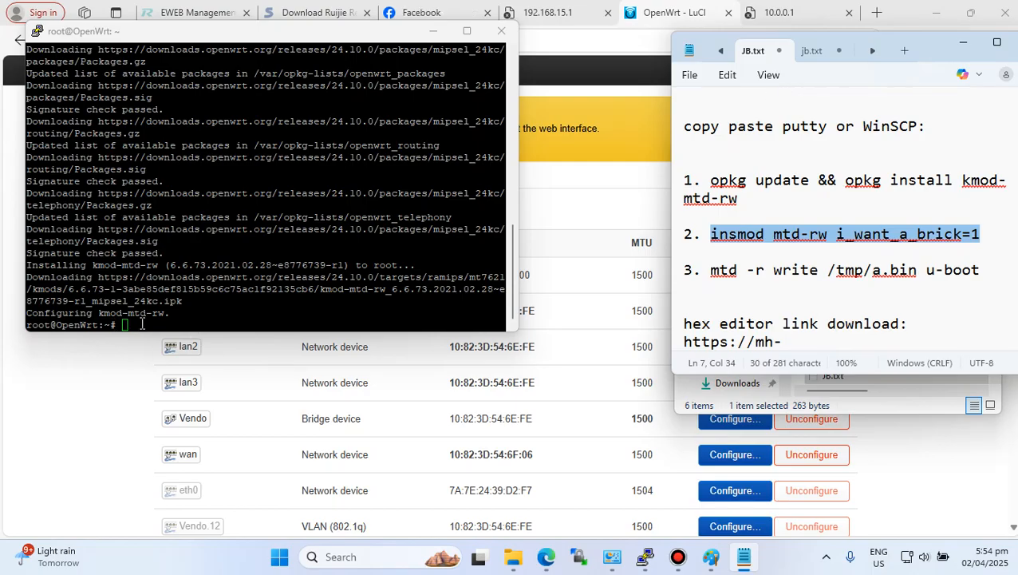
pyautogui.rightClick(142, 324)
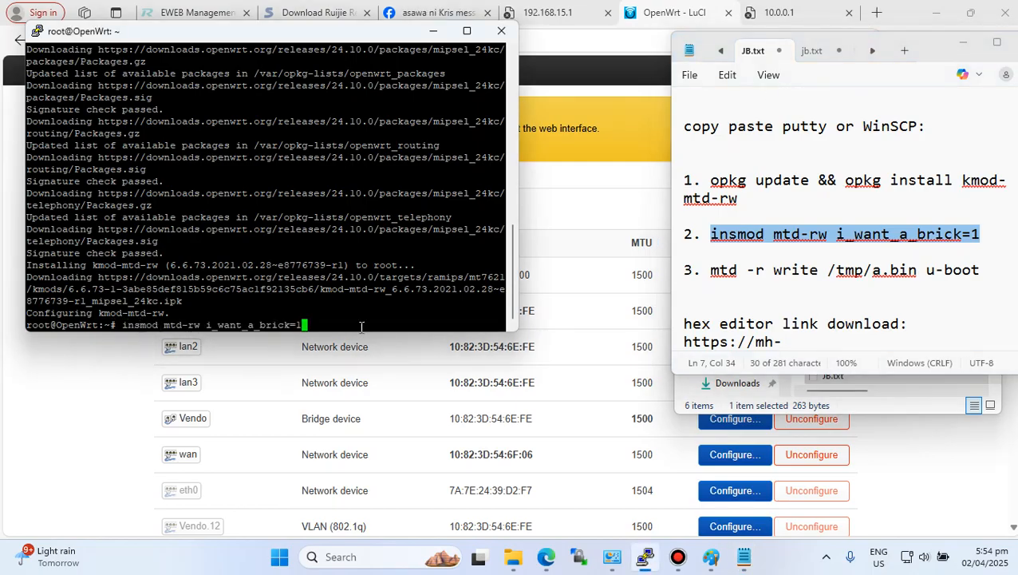
pyautogui.press('Return')
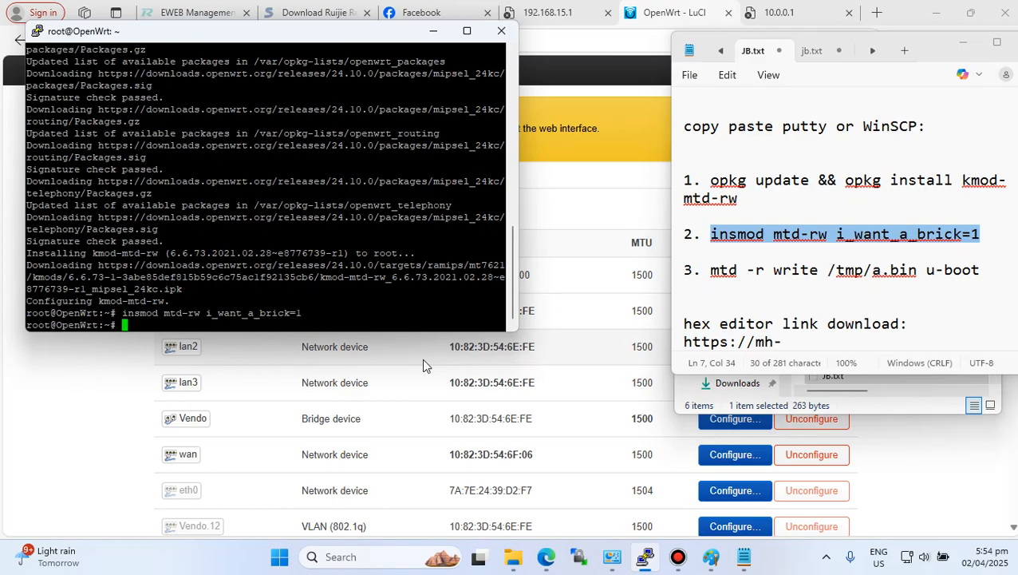
# - Copy and run "mtd -r write /tmp/a.bin u-boot" to flash Breed and reboot the router
pyautogui.moveTo(711, 272); pyautogui.dragTo(969, 269)
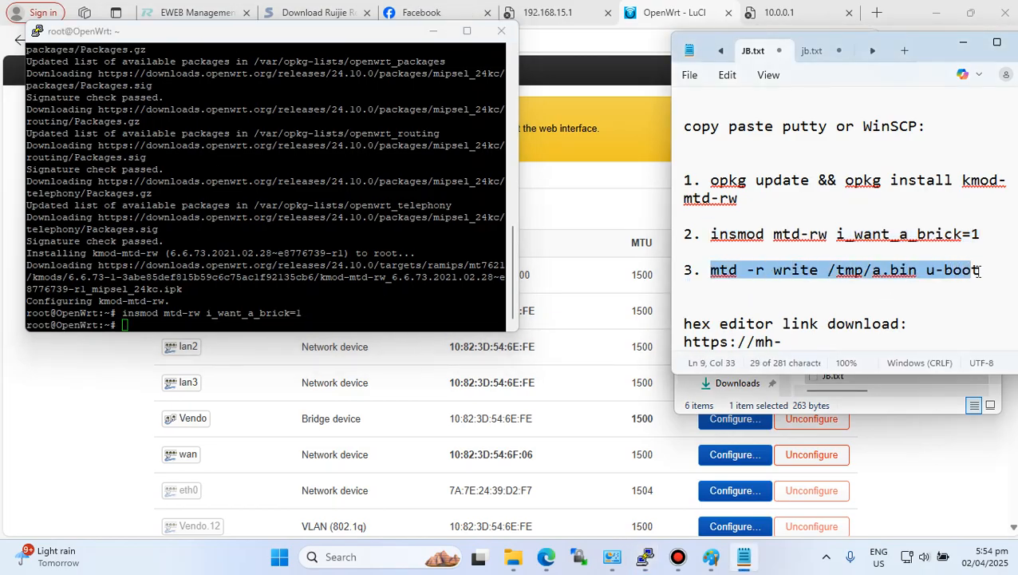
pyautogui.rightClick(960, 273)
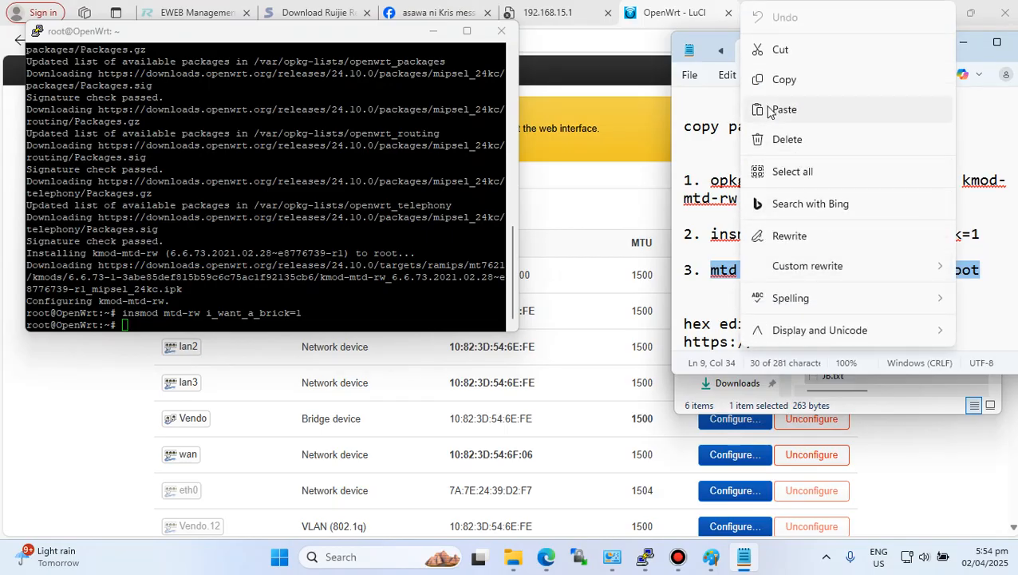
pyautogui.click(779, 80)
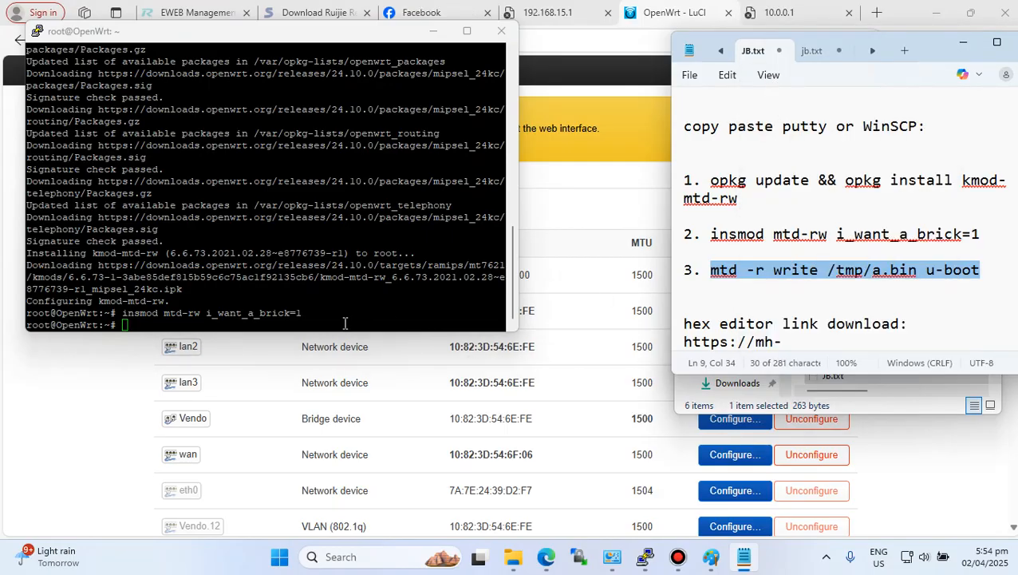
pyautogui.rightClick(359, 312)
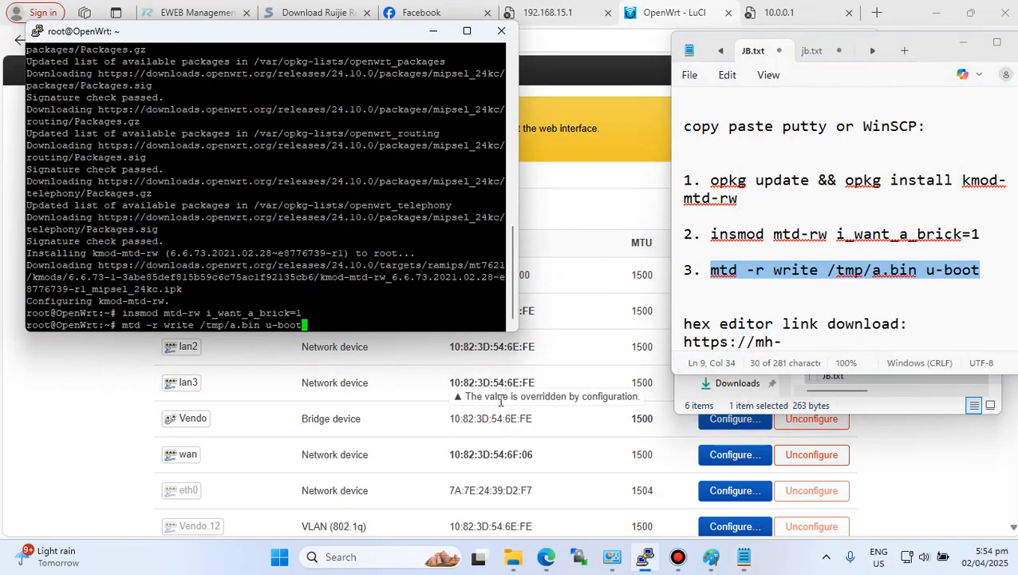
pyautogui.press('Return')
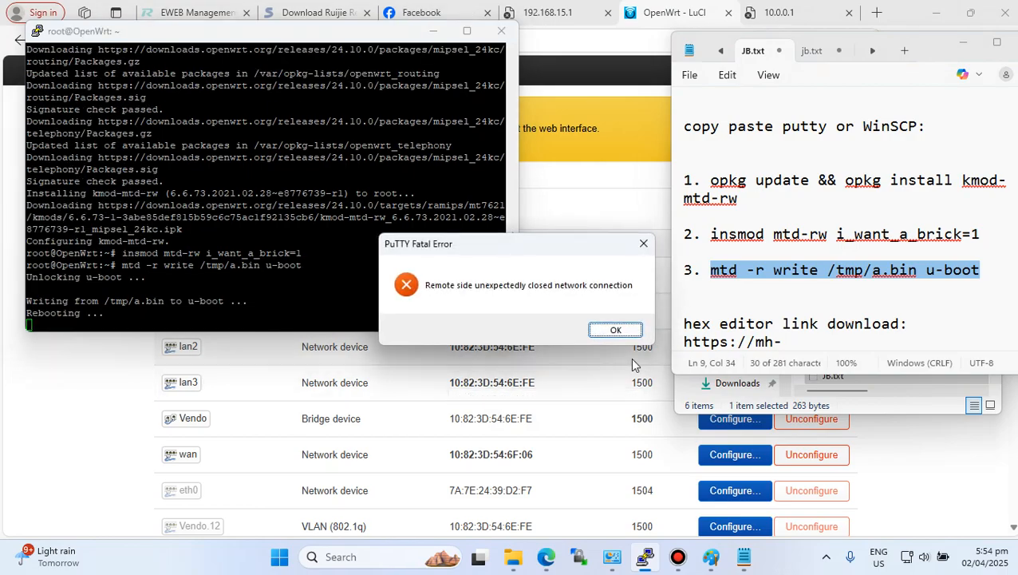
# - Dismiss the connection error, close PuTTY and minimize the notes window
pyautogui.click(617, 332)
pyautogui.click(501, 30)
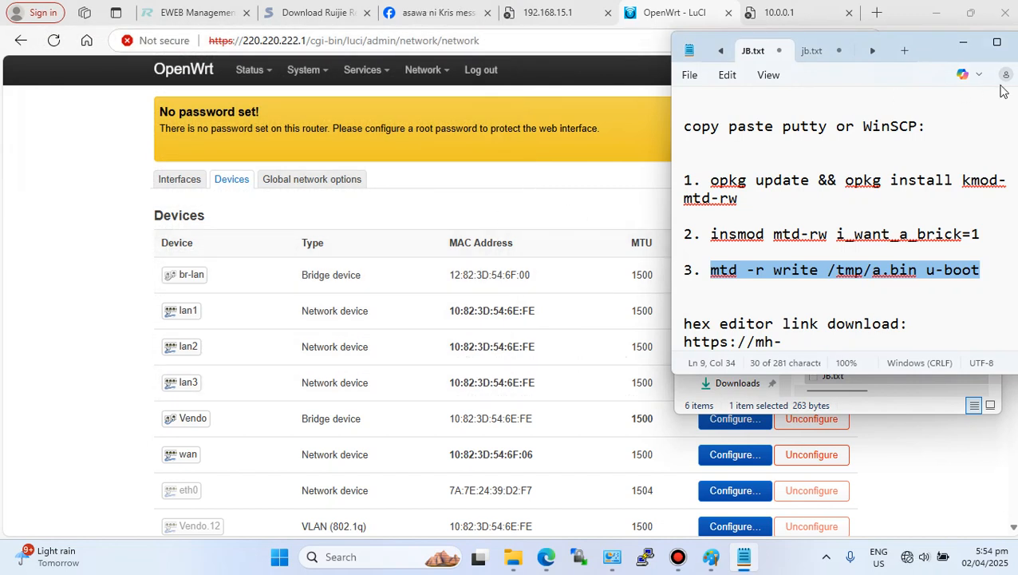
pyautogui.click(960, 47)
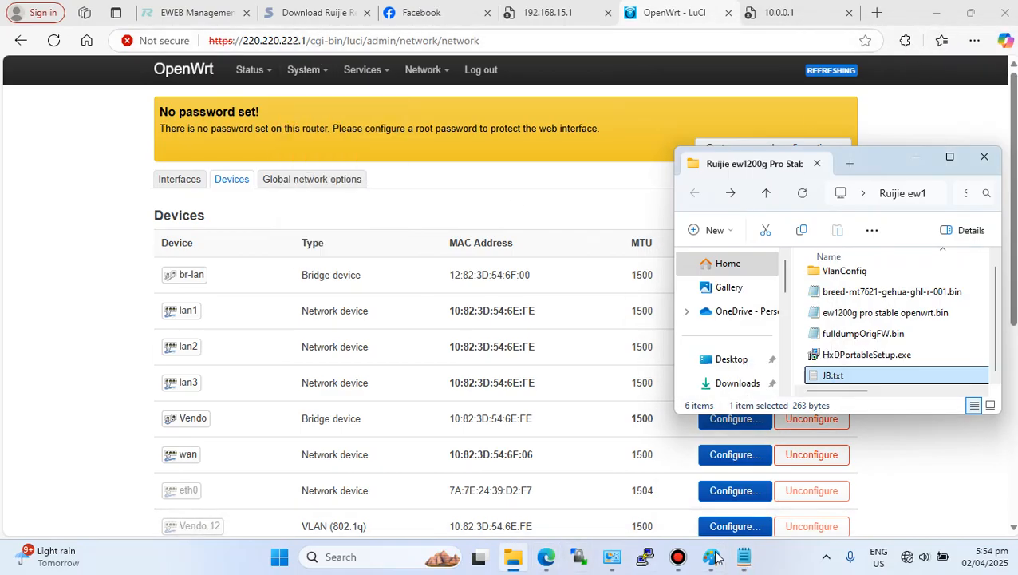
# - Try to open 192.168.1.1 in the current browser tab
pyautogui.click(612, 557)
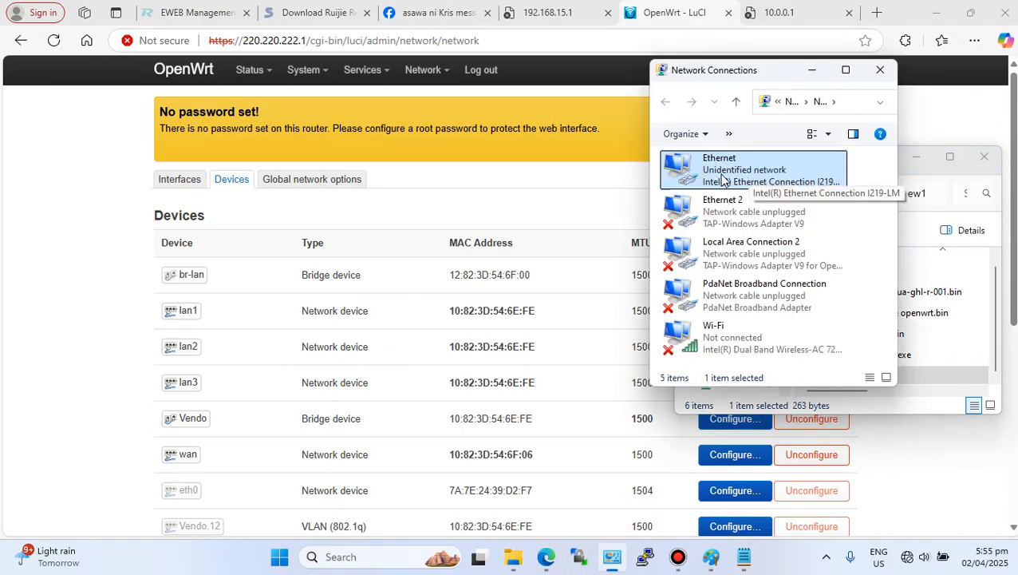
pyautogui.doubleClick(285, 40)
pyautogui.moveTo(285, 40); pyautogui.dragTo(207, 38)
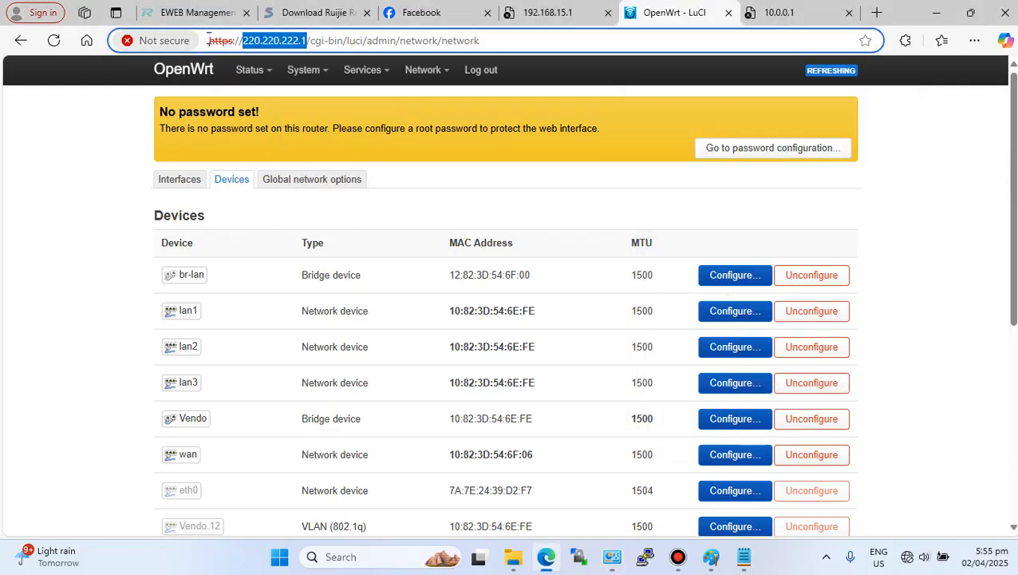
pyautogui.moveTo(483, 41); pyautogui.dragTo(160, 47)
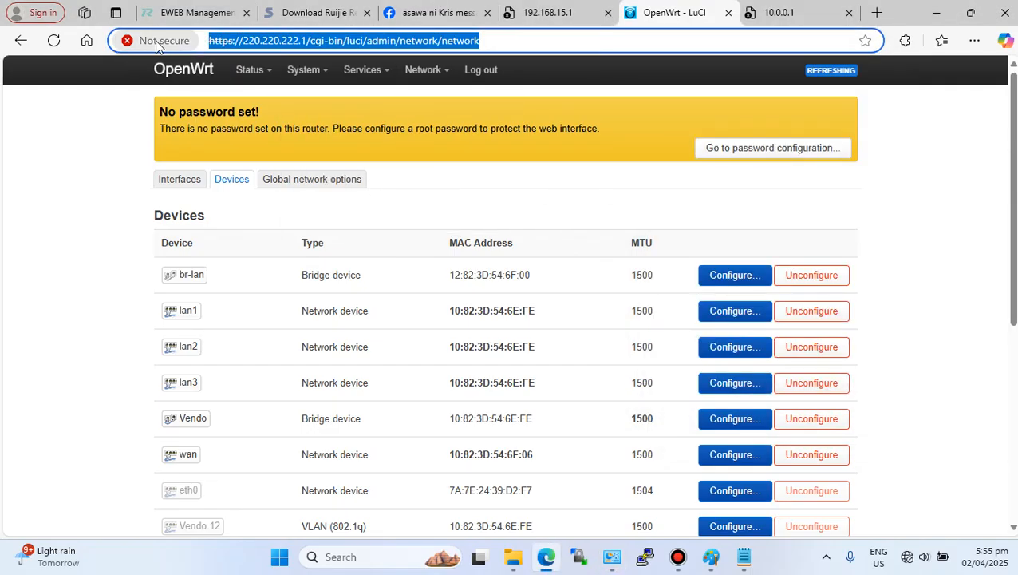
pyautogui.write('1')
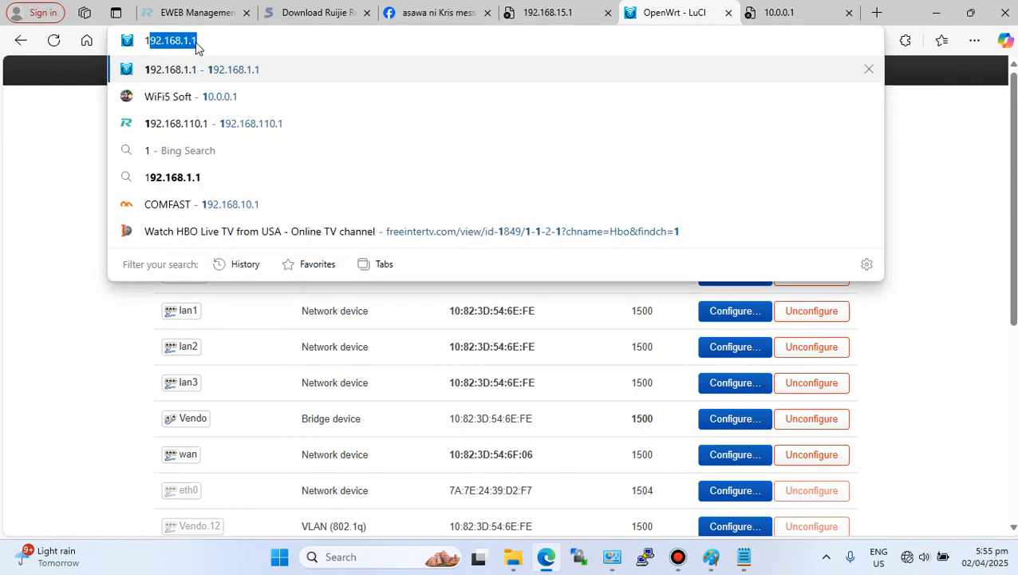
pyautogui.press('Return')
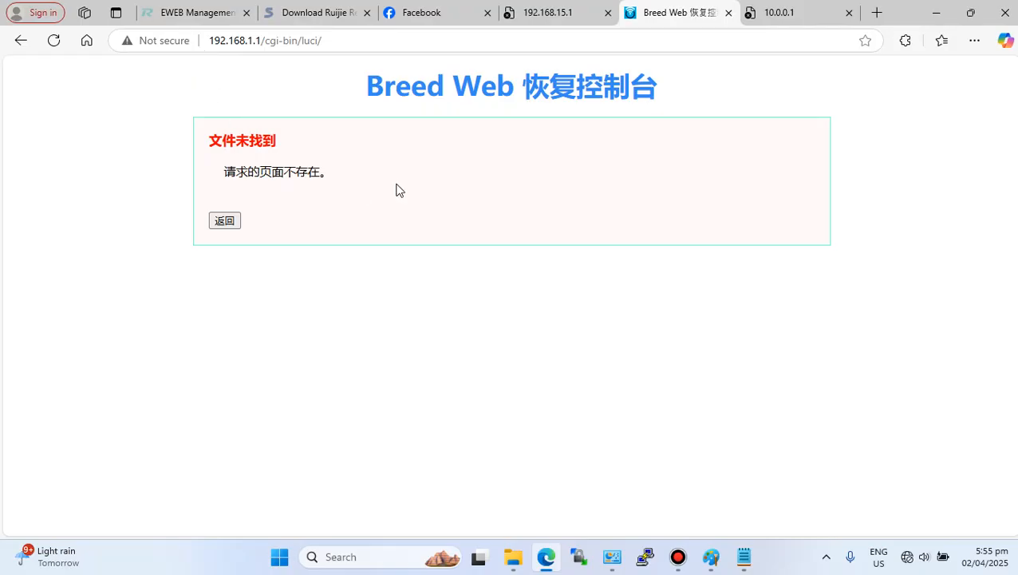
pyautogui.moveTo(373, 94); pyautogui.dragTo(514, 86)
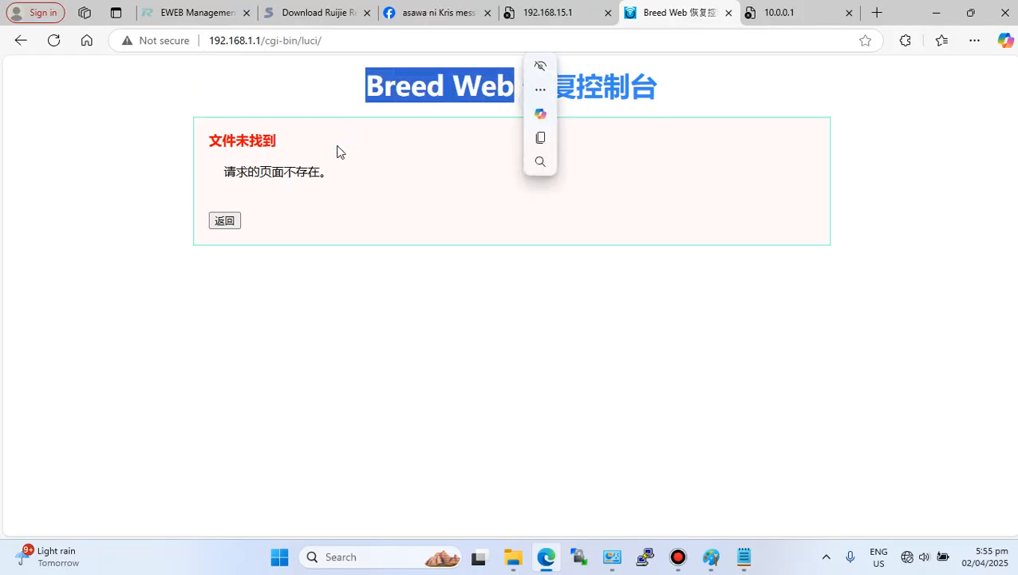
pyautogui.click(229, 223)
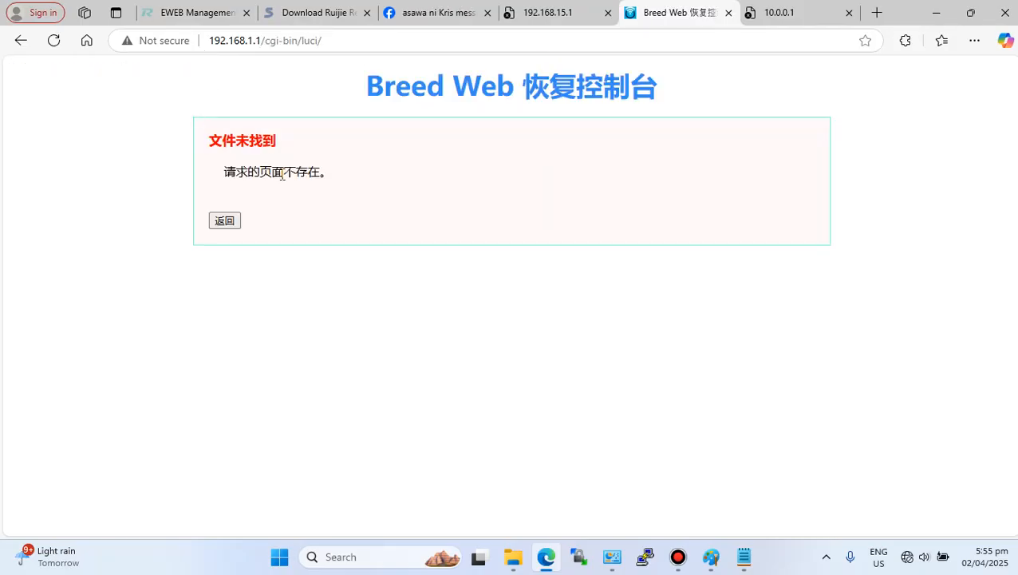
# - Open a new InPrivate window and load the Breed Web console at 192.168.1.1
pyautogui.click(975, 41)
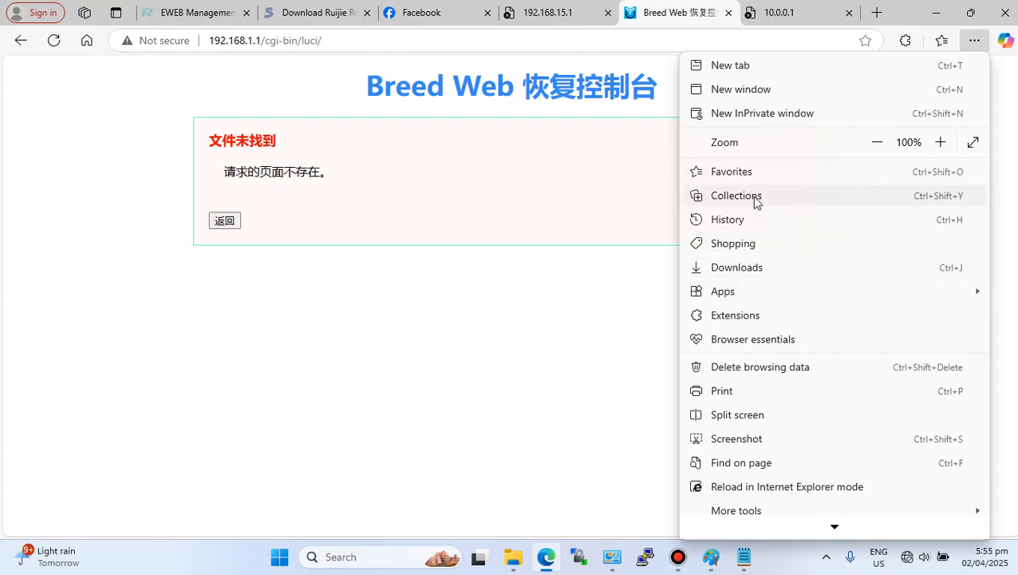
pyautogui.click(763, 113)
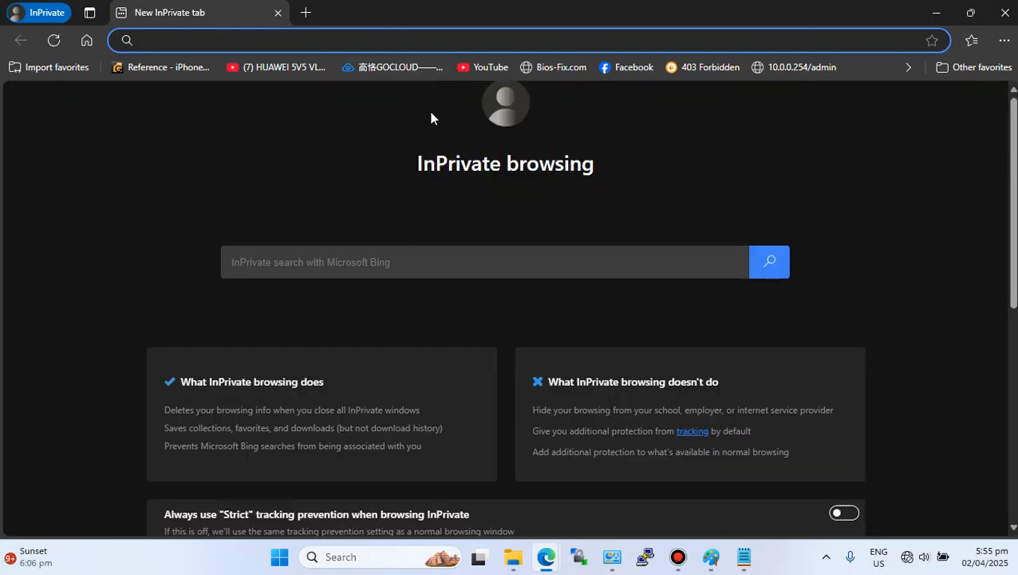
pyautogui.write('1')
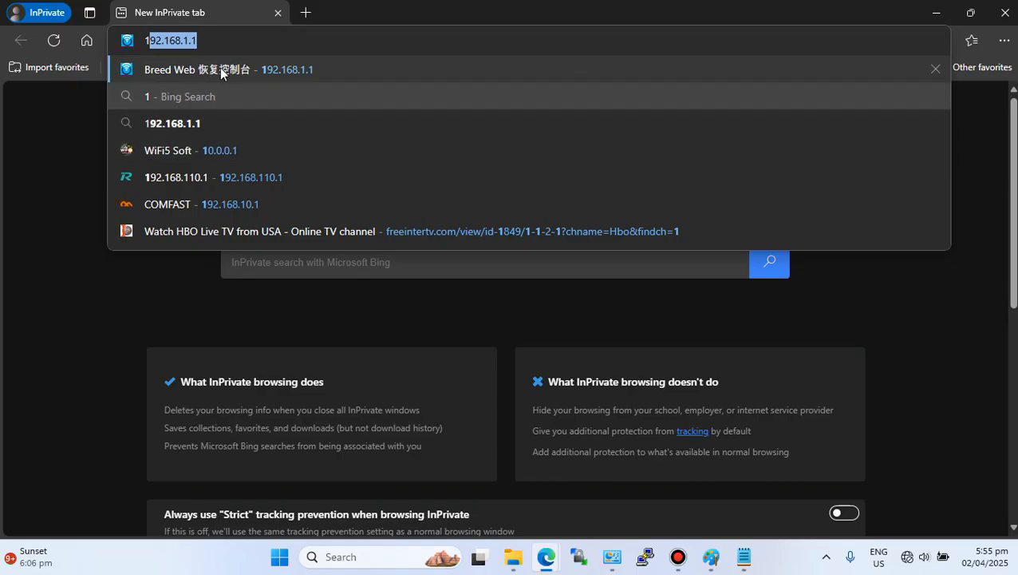
pyautogui.click(166, 44)
pyautogui.click(322, 72)
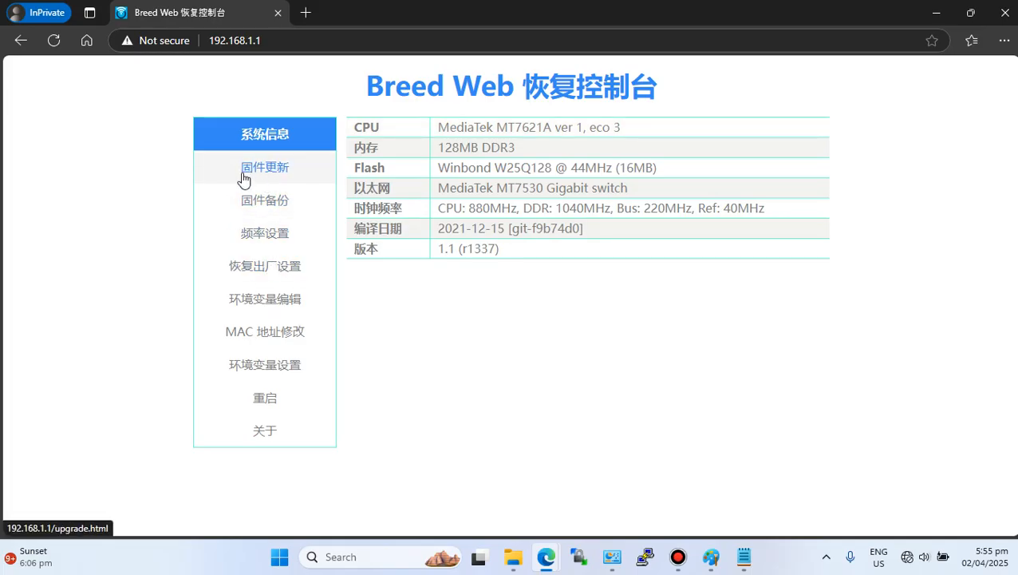
# - Connect the PC to the J8 WIFI 5g Wi-Fi network
pyautogui.click(907, 558)
pyautogui.click(830, 275)
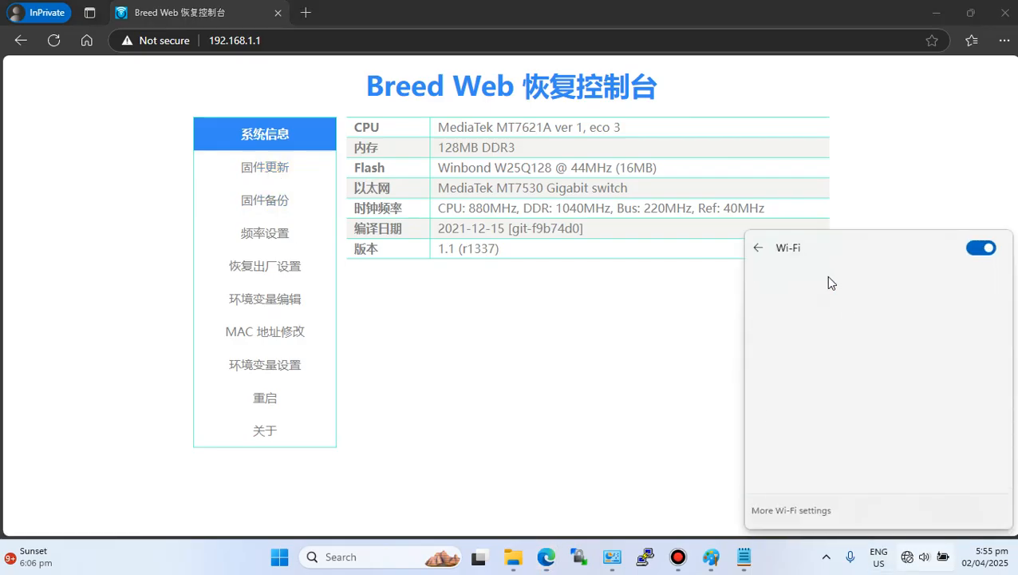
pyautogui.click(811, 289)
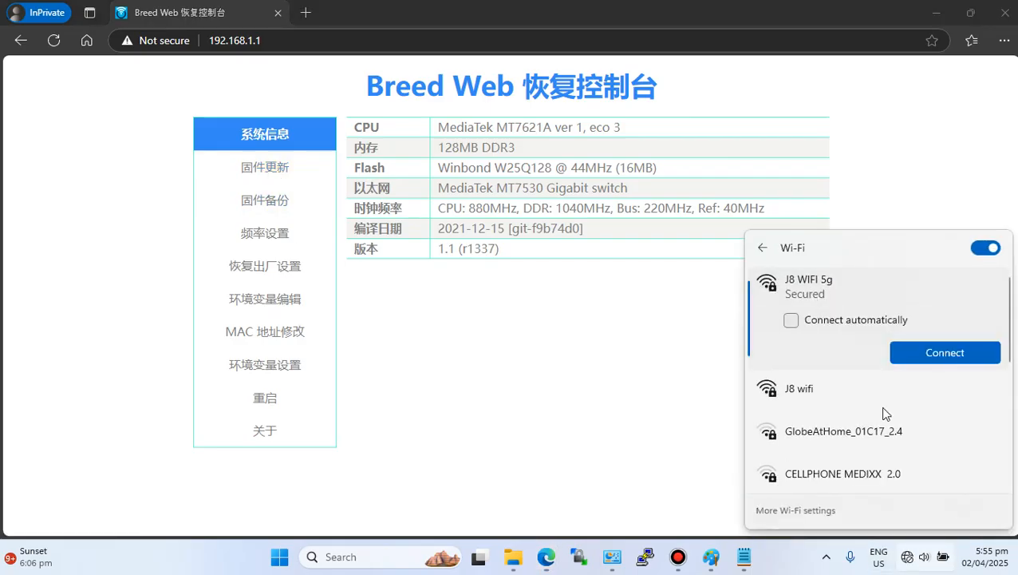
pyautogui.click(939, 356)
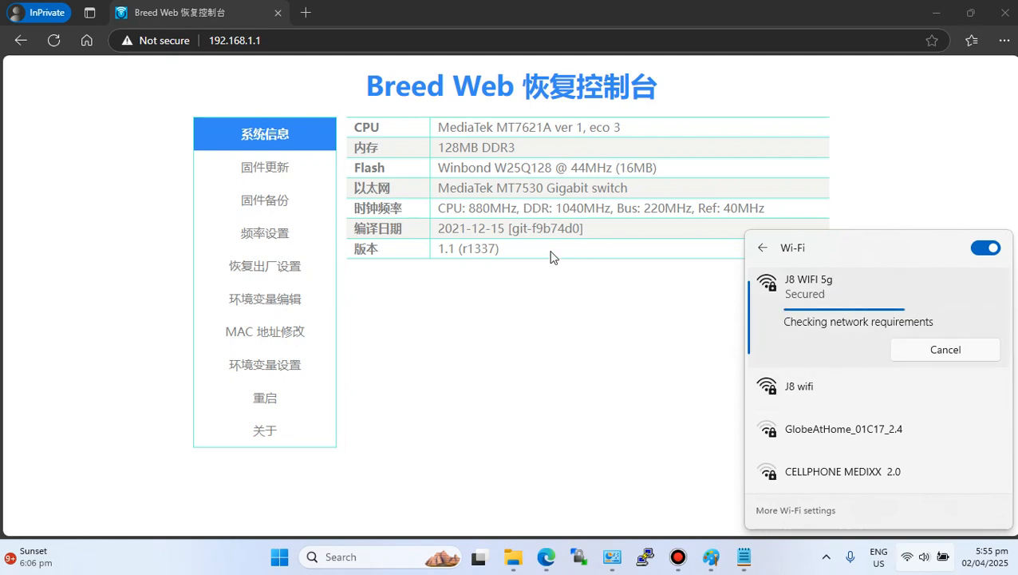
pyautogui.click(501, 380)
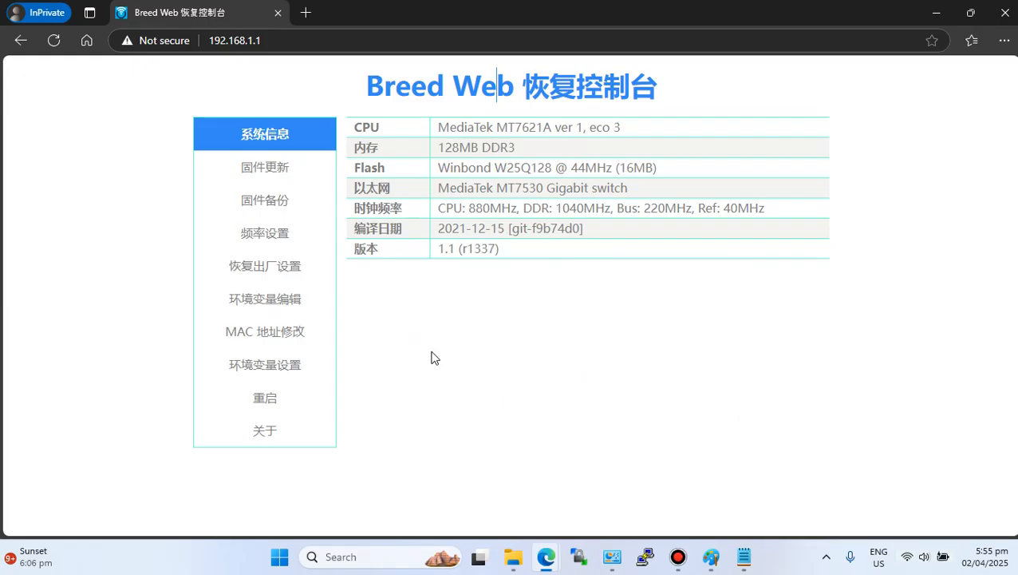
# - Open Breed's firmware update page and switch to the programmer firmware tab
pyautogui.click(1004, 40)
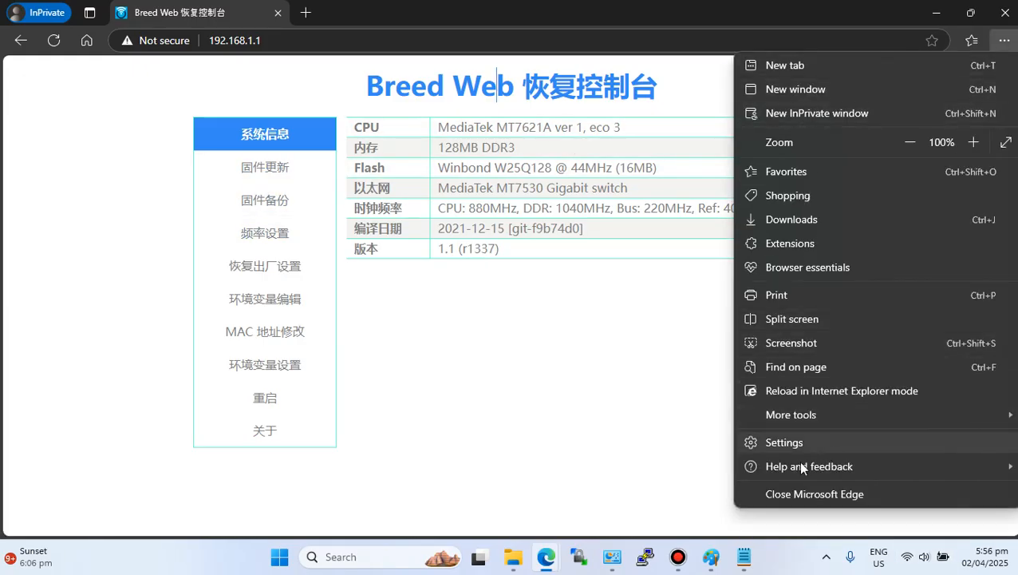
pyautogui.click(673, 425)
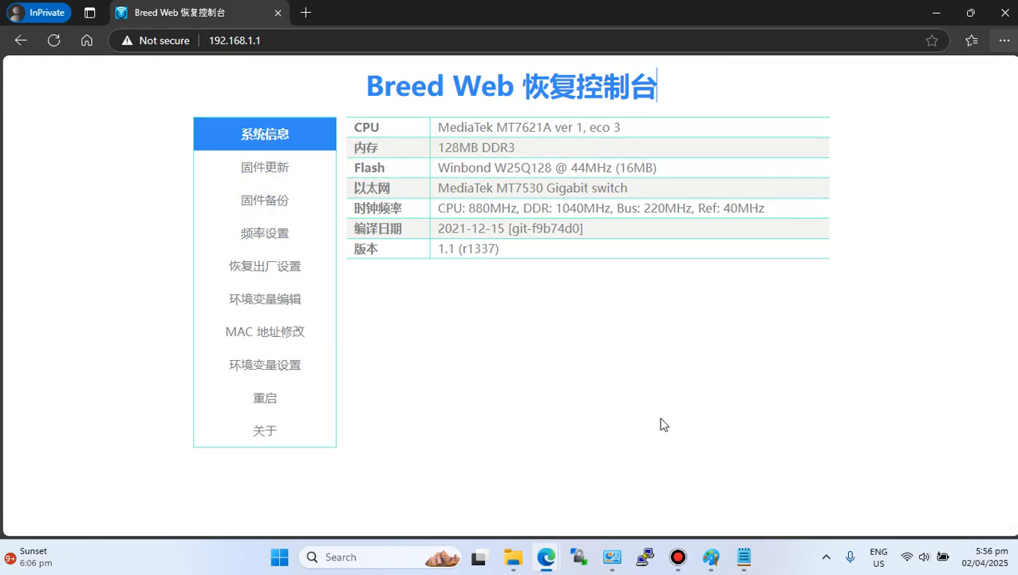
pyautogui.click(266, 167)
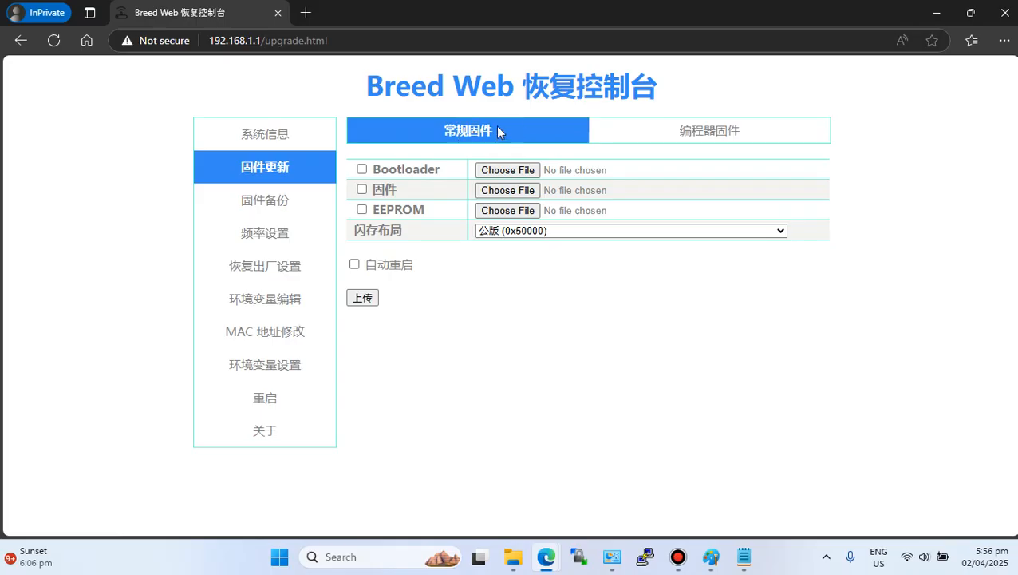
pyautogui.click(705, 134)
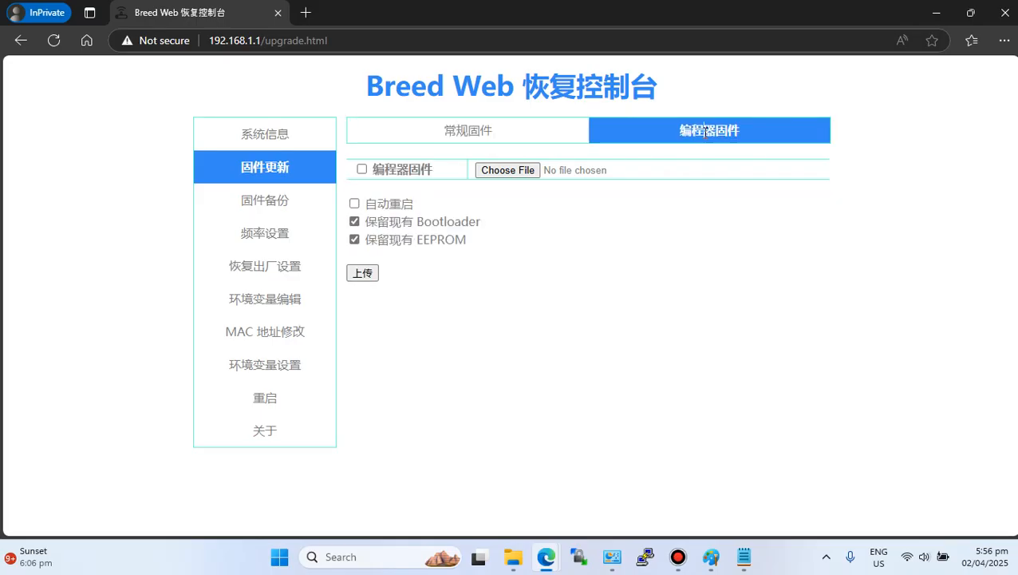
# - Select fulldumpOrigFW.bin from the Ruijie folder as the programmer firmware file
pyautogui.click(510, 170)
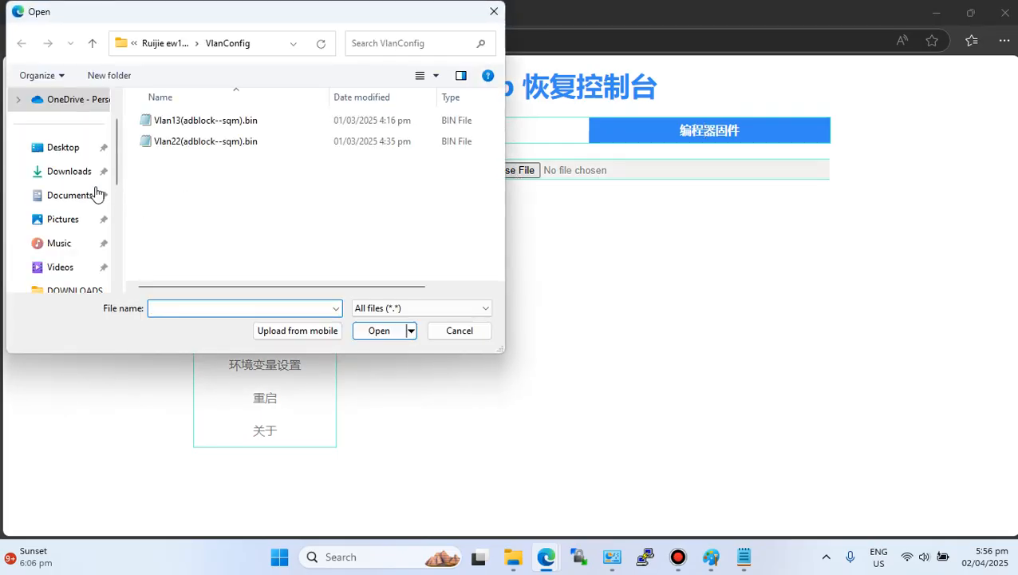
pyautogui.click(92, 48)
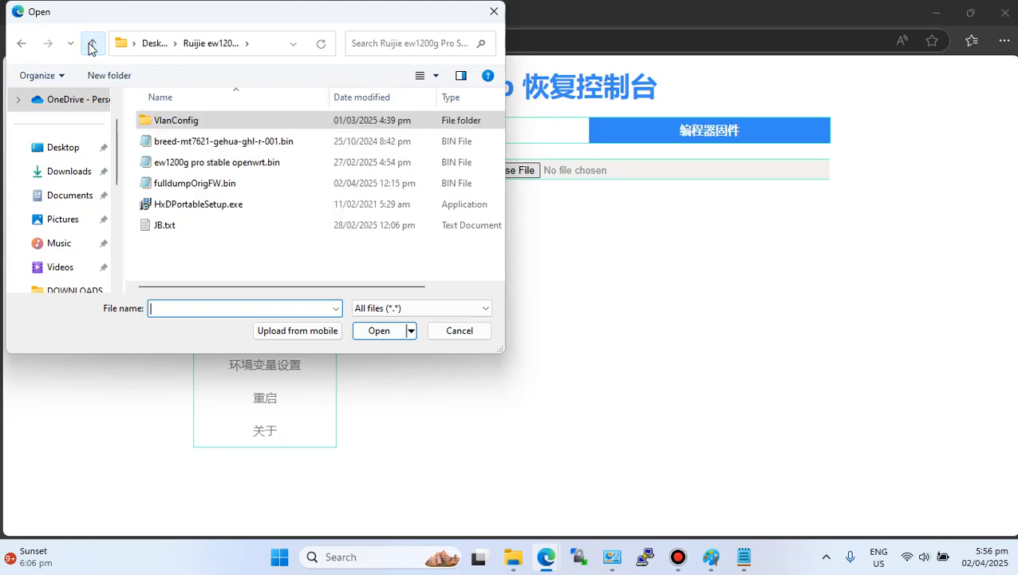
pyautogui.click(201, 183)
pyautogui.click(378, 331)
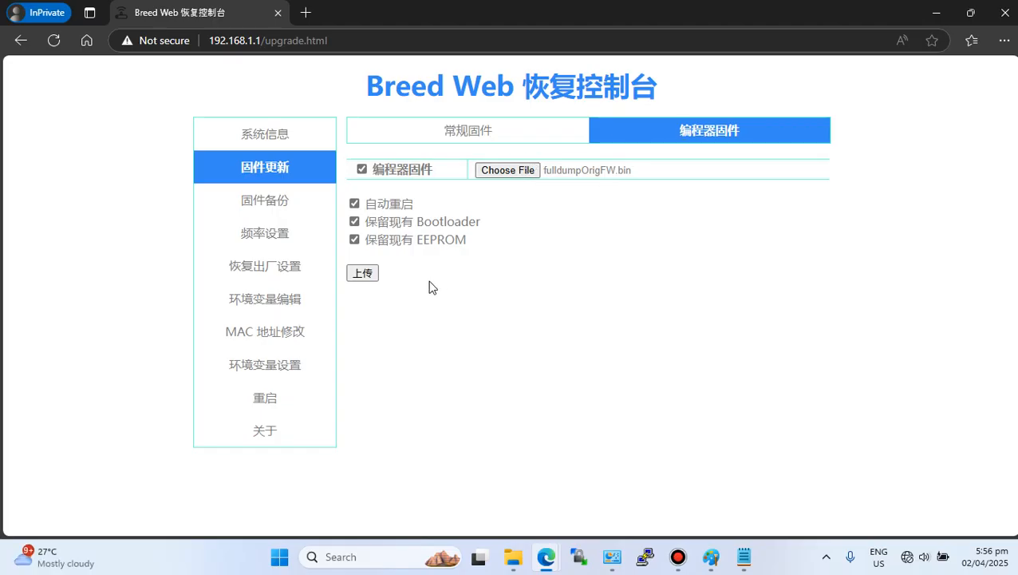
# - Upload the dump without keeping the existing Bootloader and EEPROM, and confirm the firmware update
pyautogui.click(355, 221)
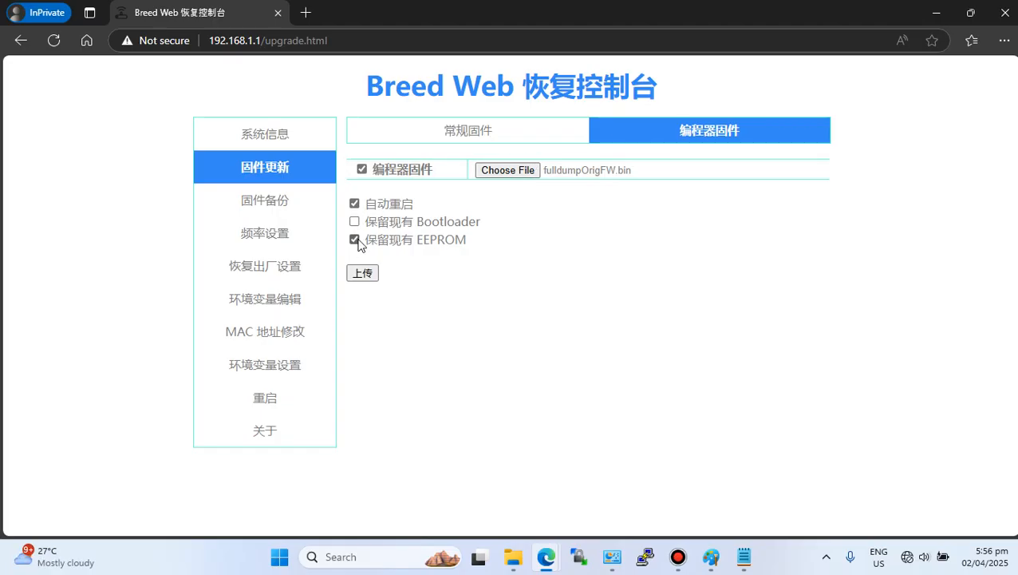
pyautogui.click(354, 239)
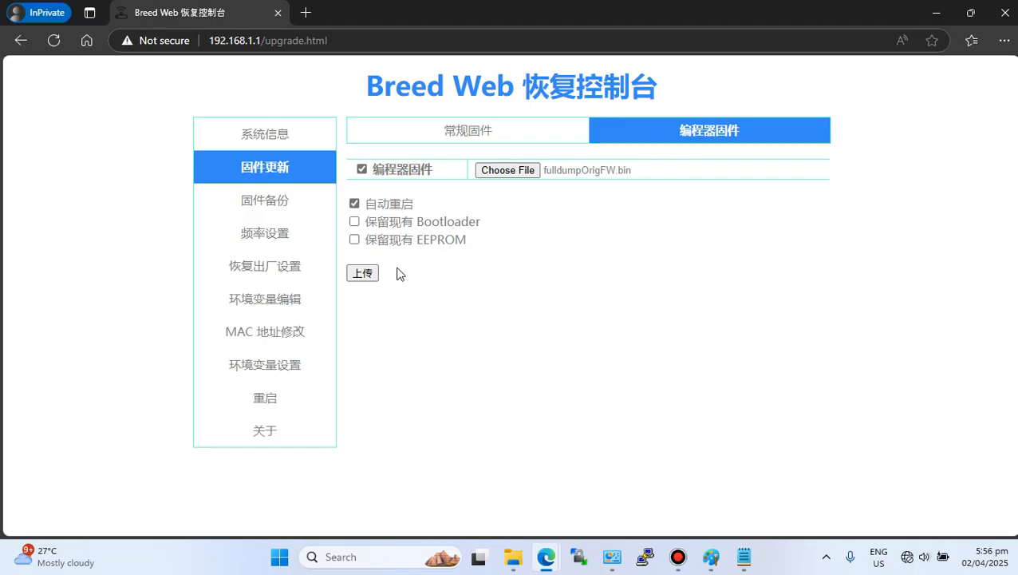
pyautogui.click(356, 275)
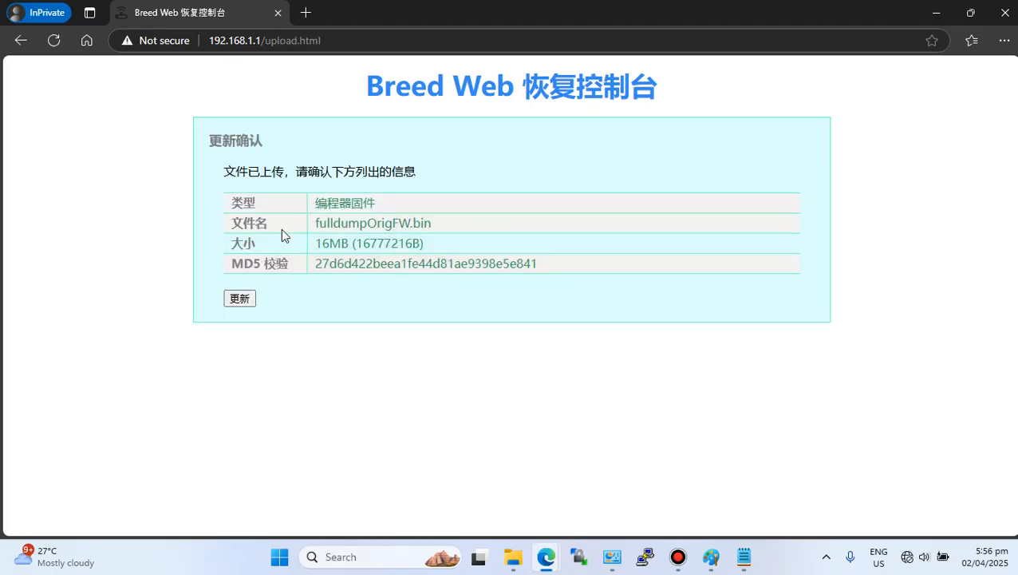
pyautogui.click(250, 300)
pyautogui.click(240, 298)
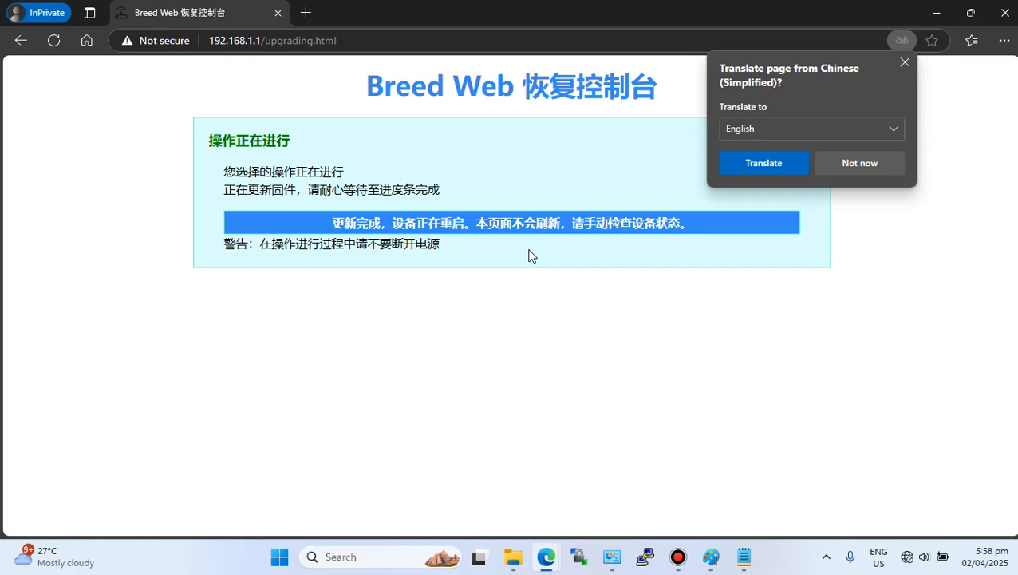
# - Check the network adapters in Network Connections and close the InPrivate Breed window
pyautogui.click(762, 163)
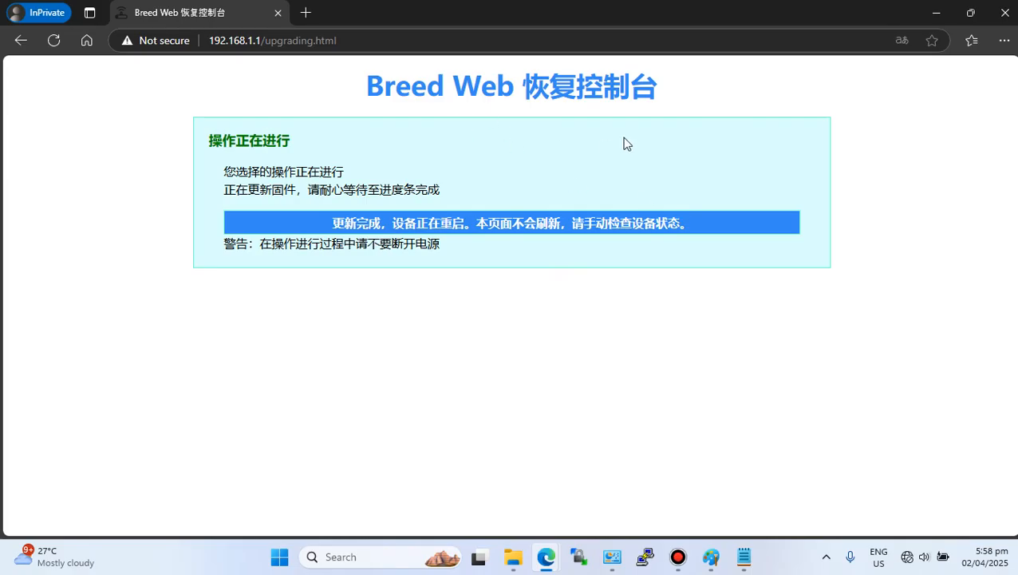
pyautogui.click(612, 556)
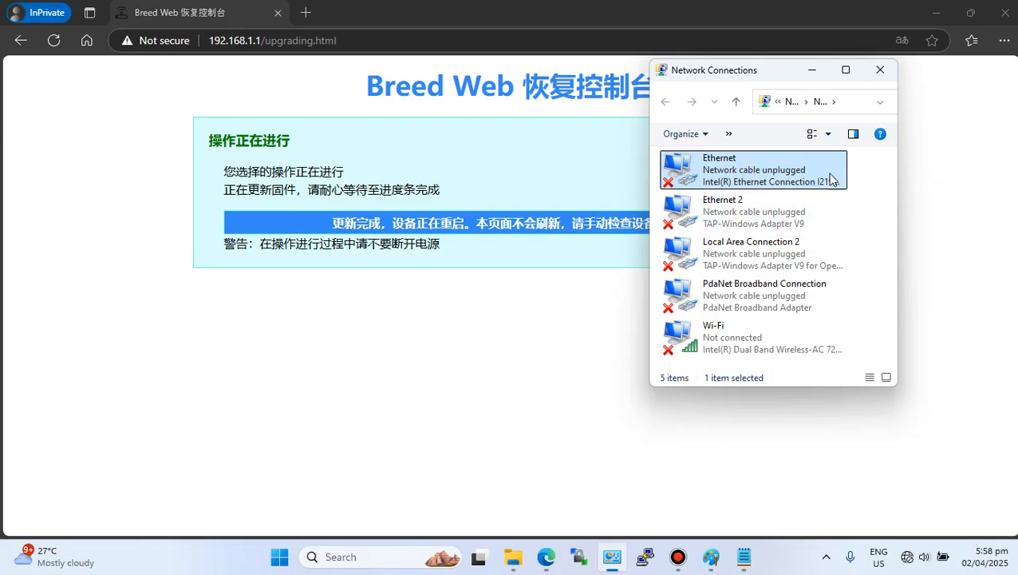
pyautogui.click(968, 282)
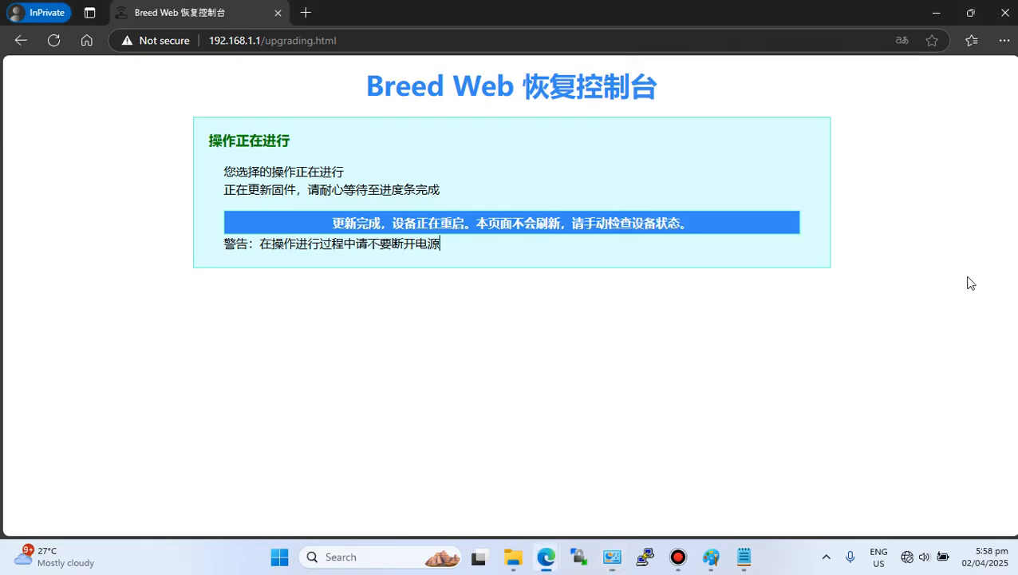
pyautogui.click(1004, 12)
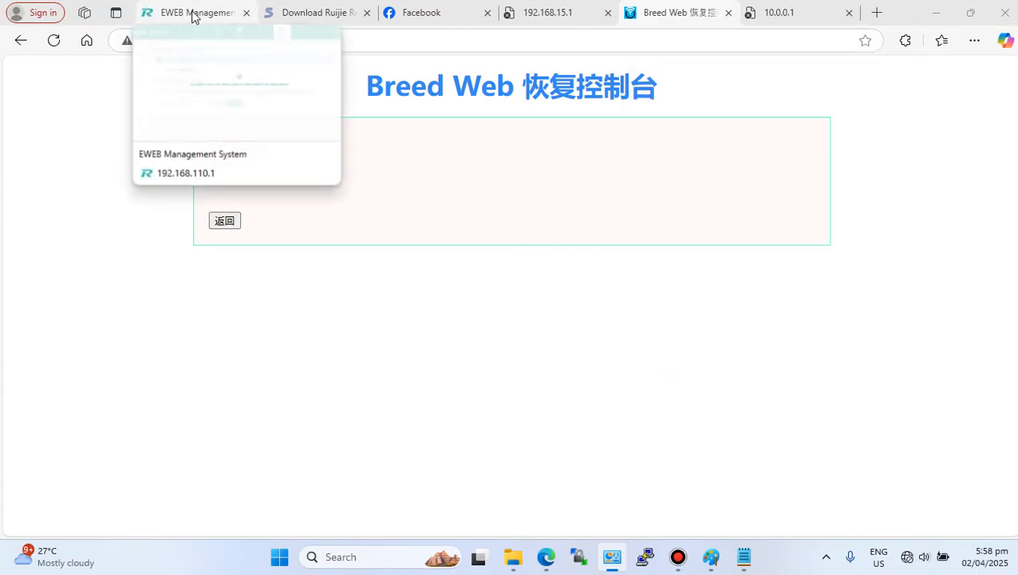
# - Switch to the EWEB Management tab and dismiss the session timeout tip
pyautogui.click(195, 14)
pyautogui.click(630, 335)
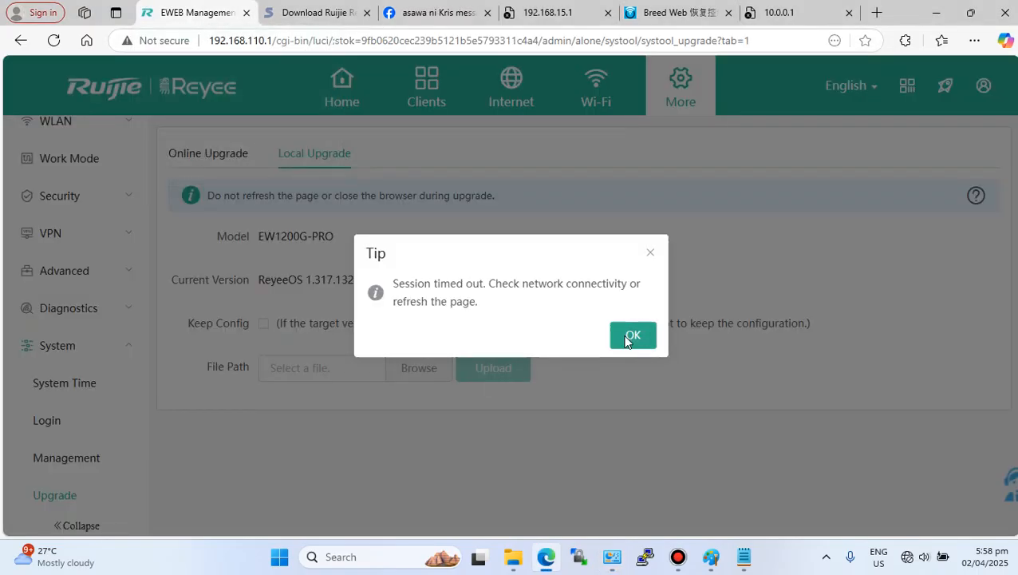
pyautogui.click(652, 325)
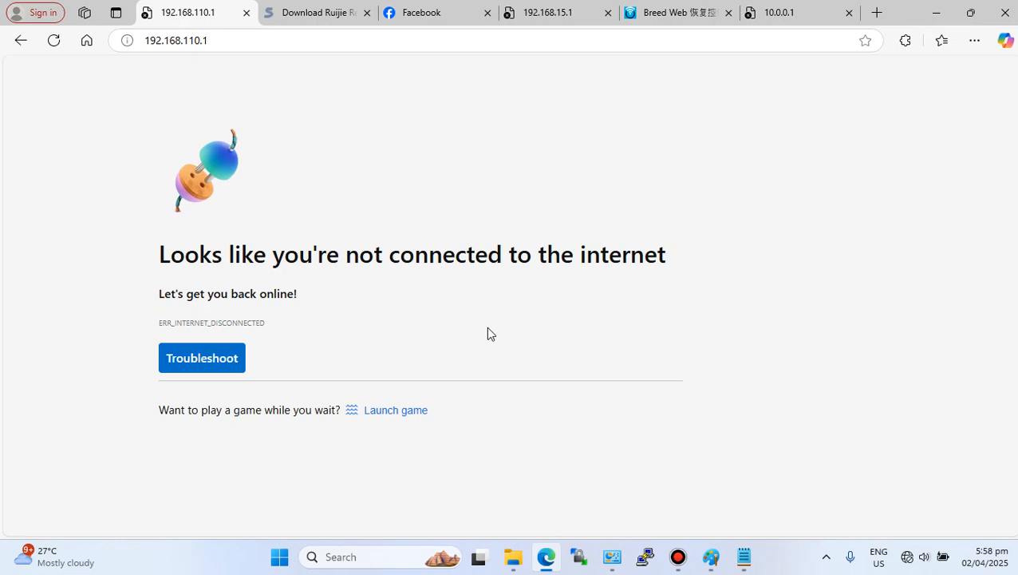
# - Try to reload 192.168.110.1 from the address bar
pyautogui.moveTo(213, 40); pyautogui.dragTo(136, 41)
pyautogui.click(214, 40)
pyautogui.moveTo(214, 40); pyautogui.dragTo(129, 38)
pyautogui.click(216, 36)
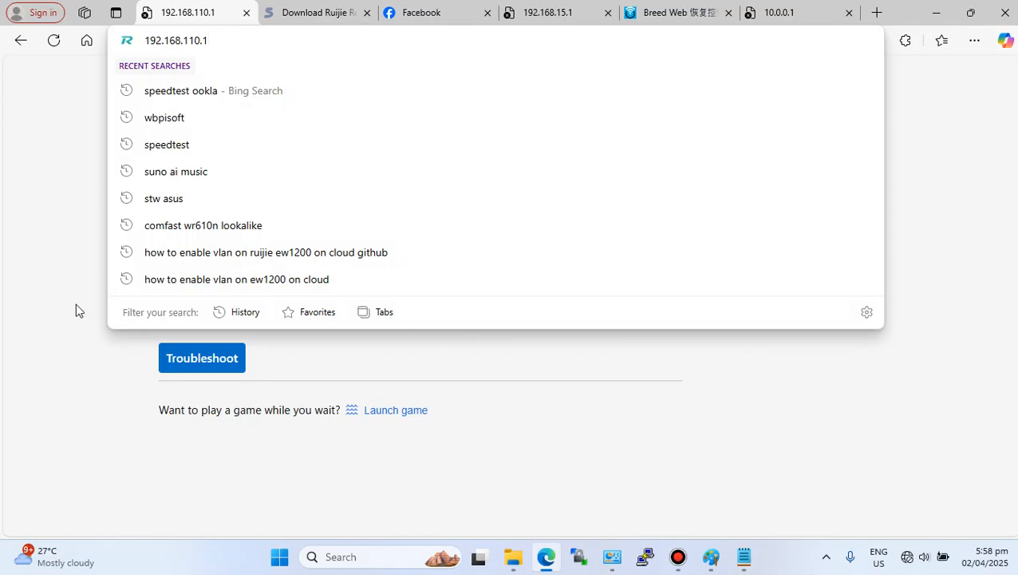
pyautogui.click(63, 265)
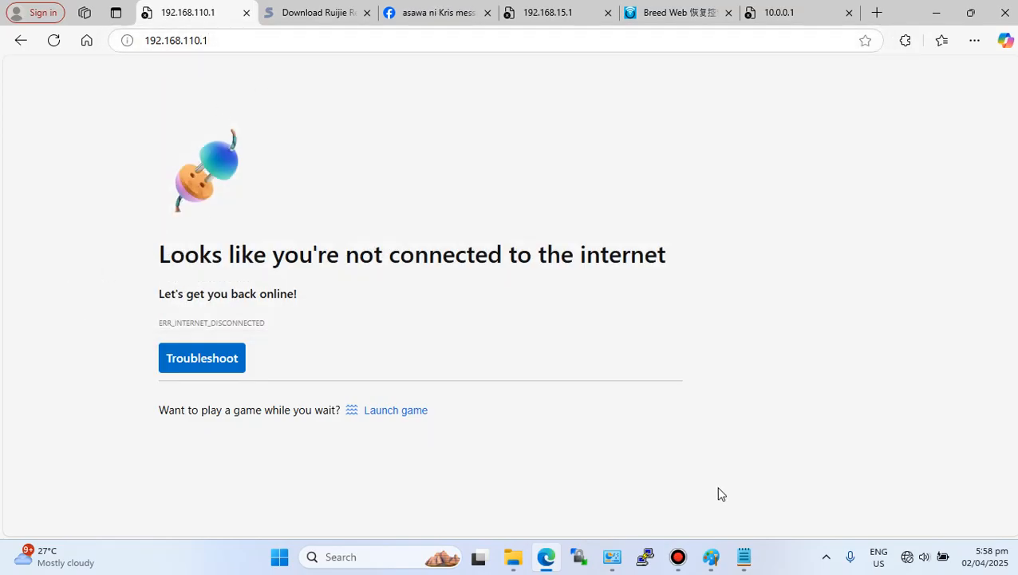
# - Check the Wi-Fi and Ethernet adapter status and refresh the 192.168.110.1 router page
pyautogui.click(907, 556)
pyautogui.click(782, 278)
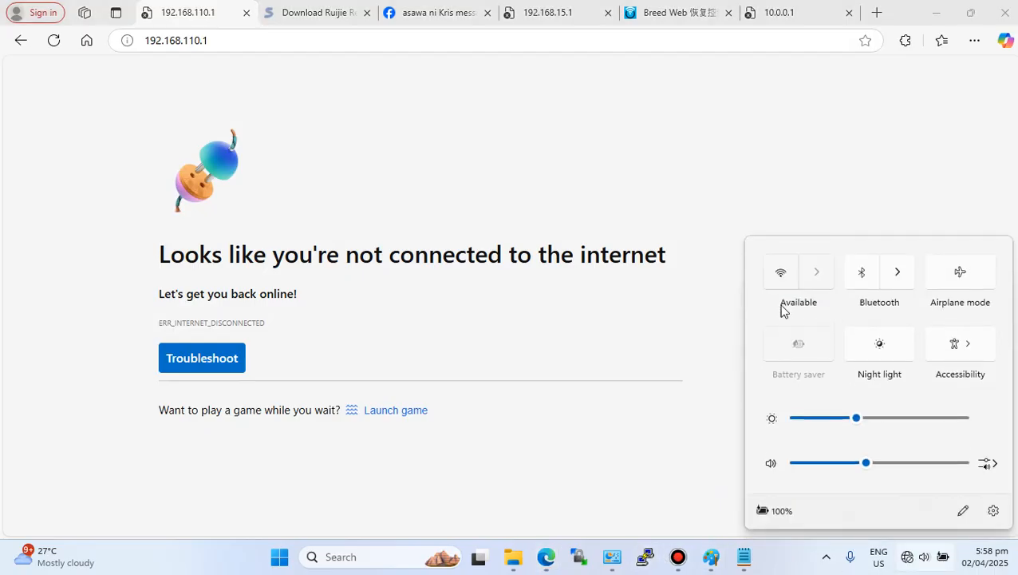
pyautogui.click(664, 438)
pyautogui.click(609, 560)
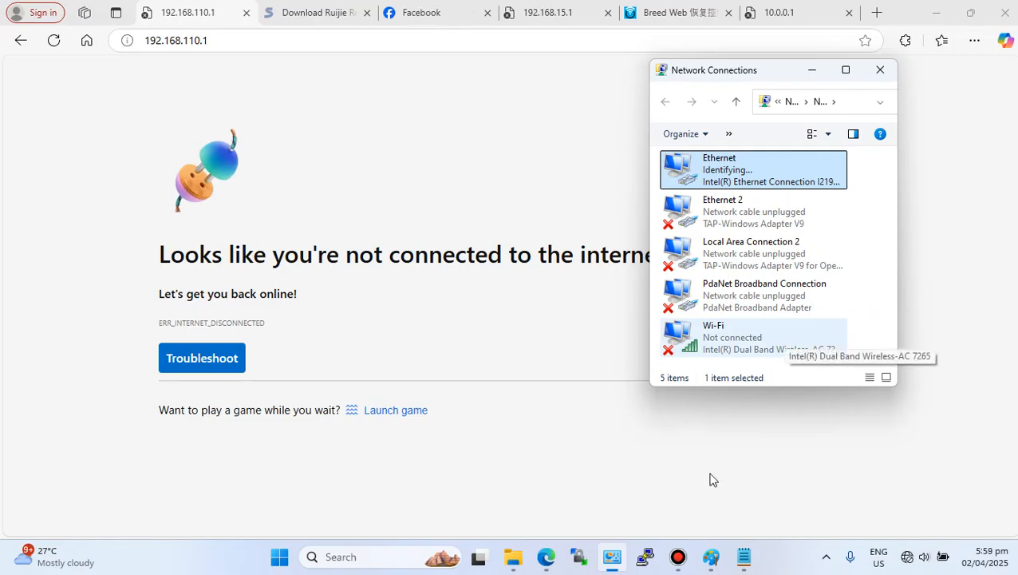
pyautogui.click(678, 557)
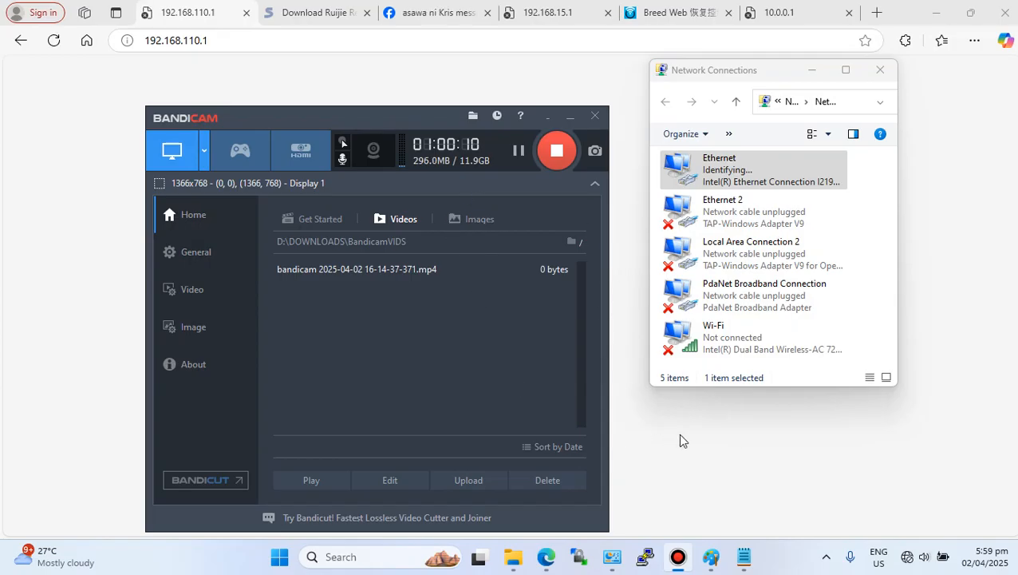
pyautogui.click(570, 124)
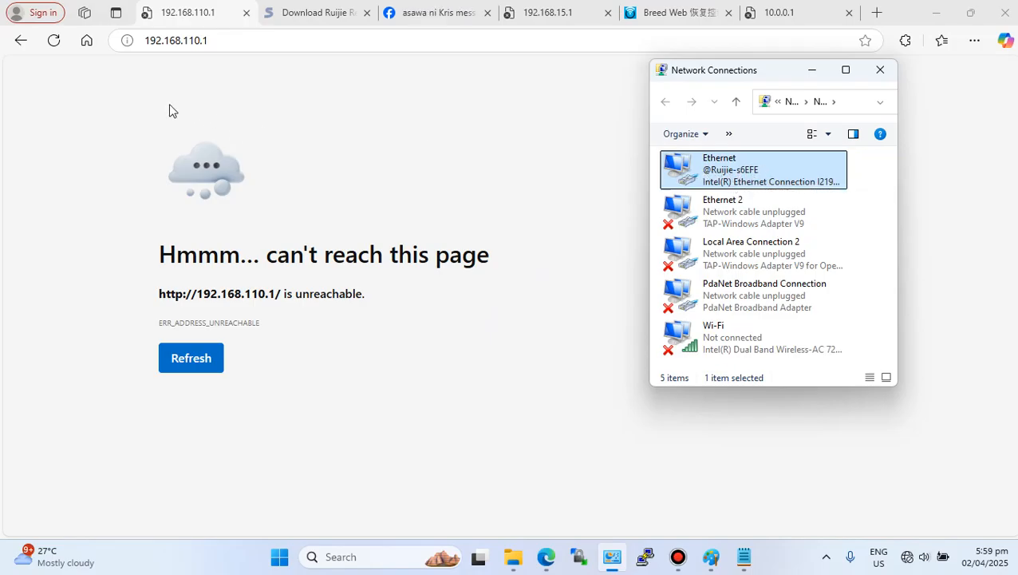
pyautogui.click(54, 42)
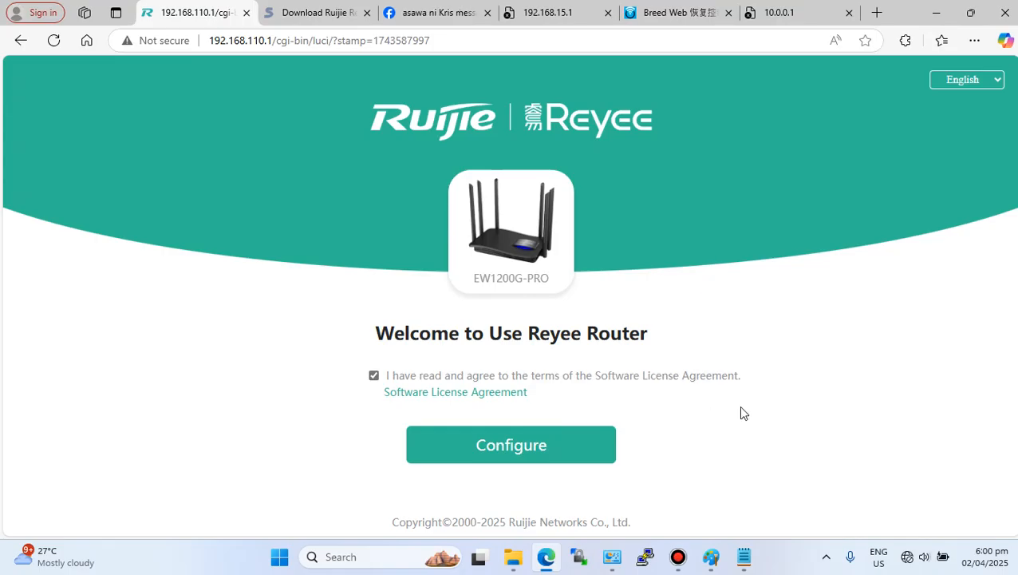
# - Open the JB.txt notes window and close it
pyautogui.moveTo(688, 563)
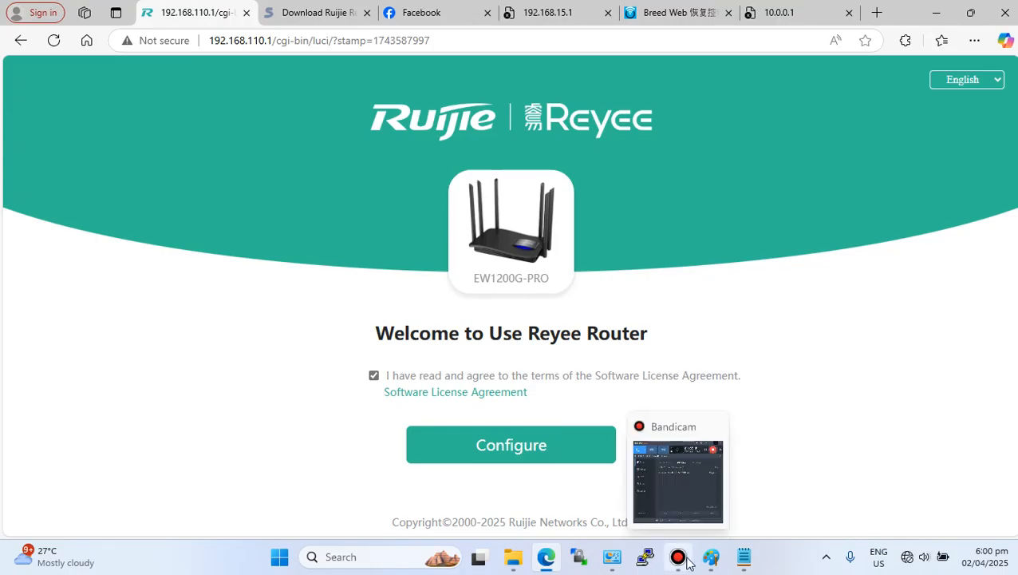
pyautogui.click(743, 556)
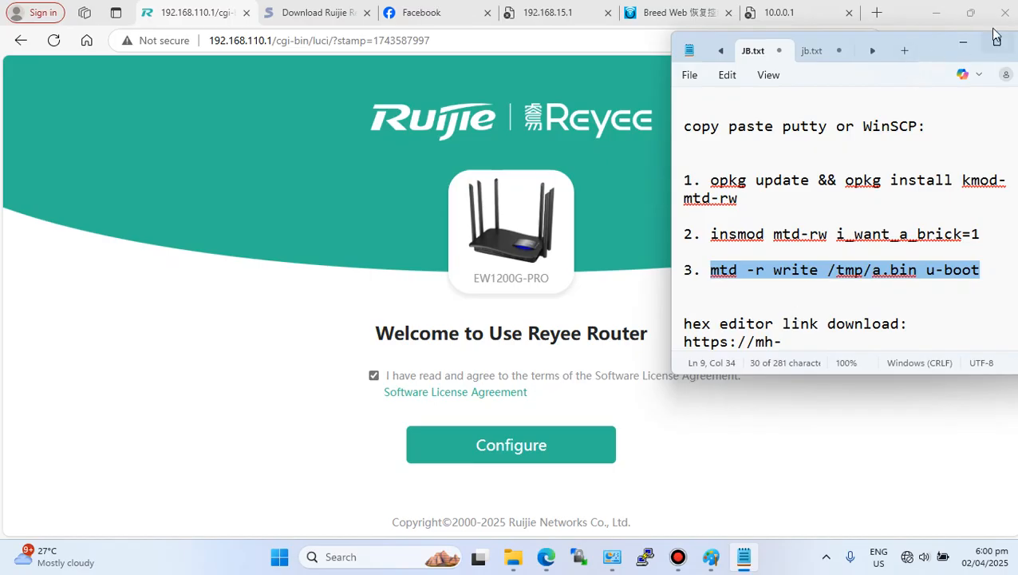
pyautogui.moveTo(918, 38); pyautogui.dragTo(742, 71)
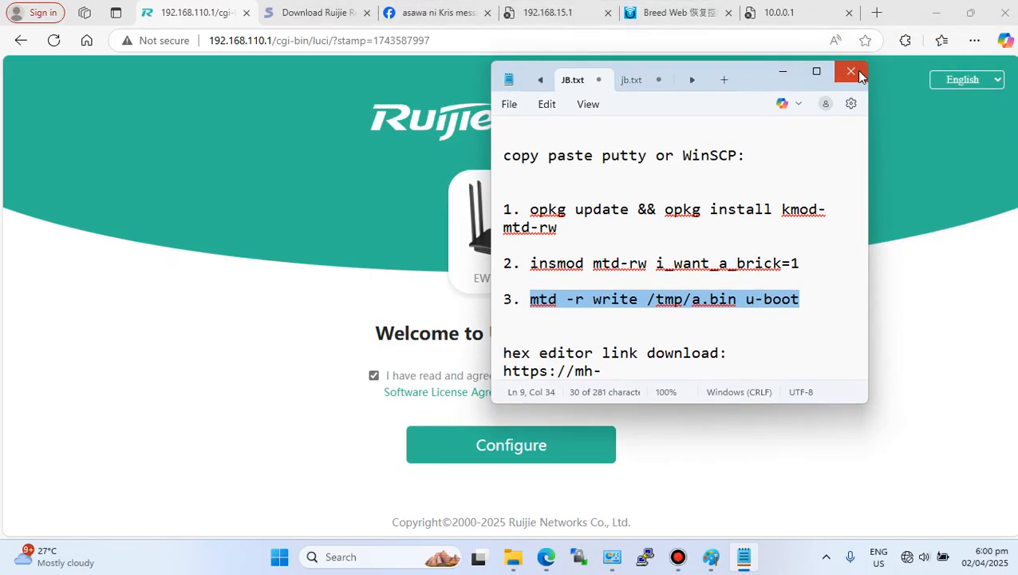
pyautogui.click(852, 70)
# - Minimize the browser and Paint, and open the guide text document from the desktop
pyautogui.click(936, 13)
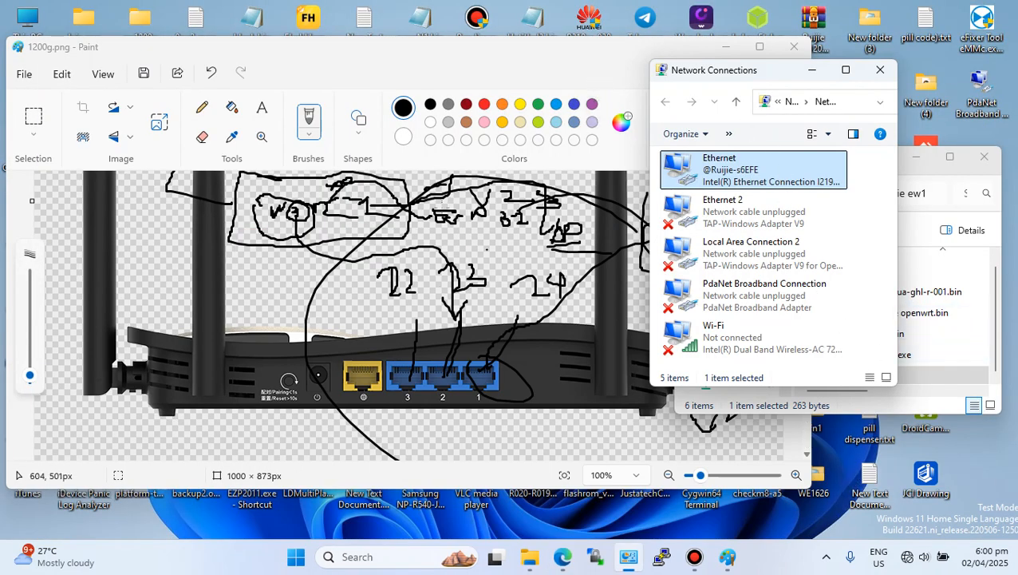
pyautogui.click(726, 47)
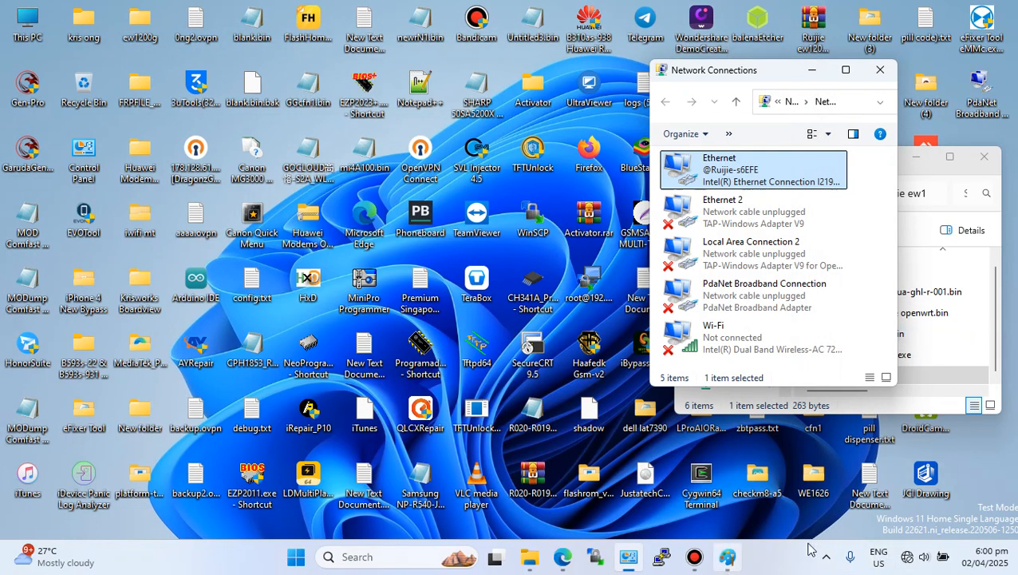
pyautogui.click(870, 476)
pyautogui.doubleClick(870, 476)
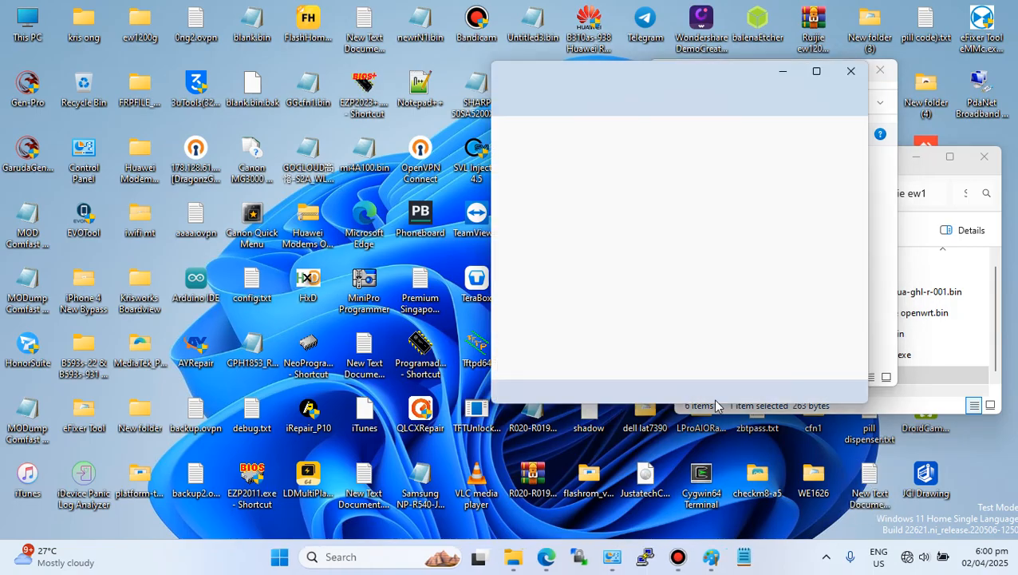
pyautogui.click(801, 321)
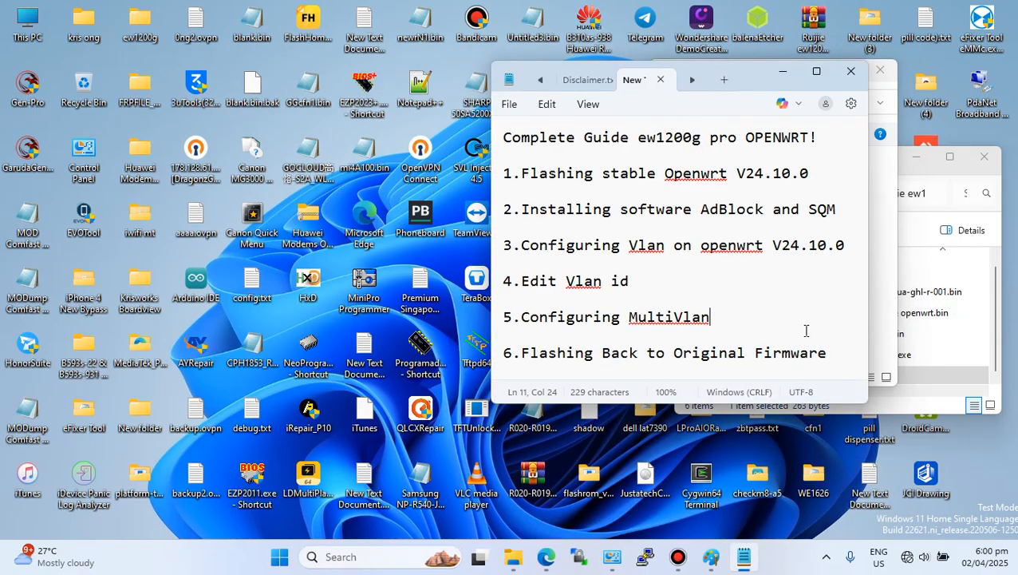
# - Highlight the guide's title and its list of six steps in the text document
pyautogui.moveTo(830, 352); pyautogui.dragTo(508, 137)
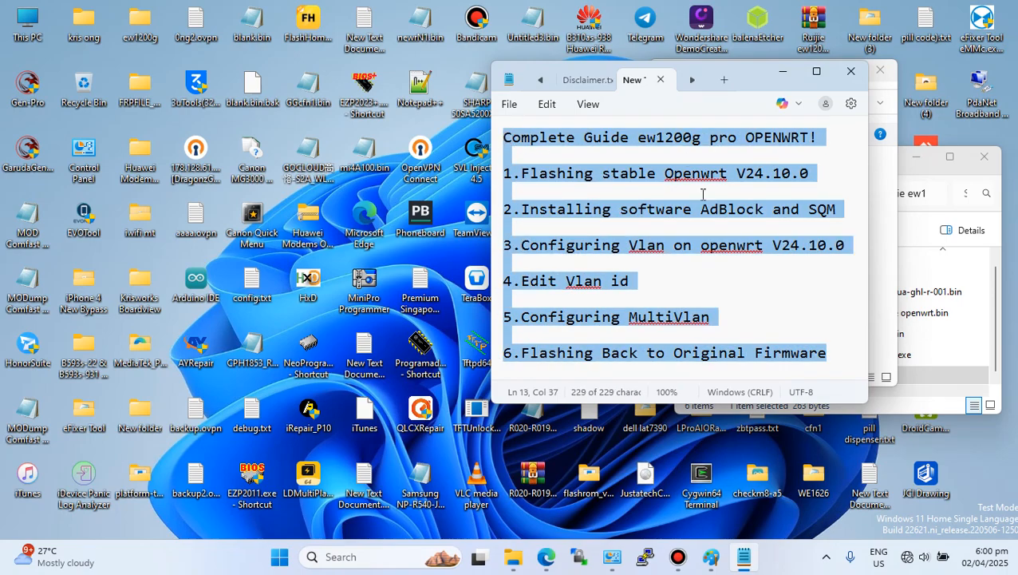
pyautogui.click(808, 317)
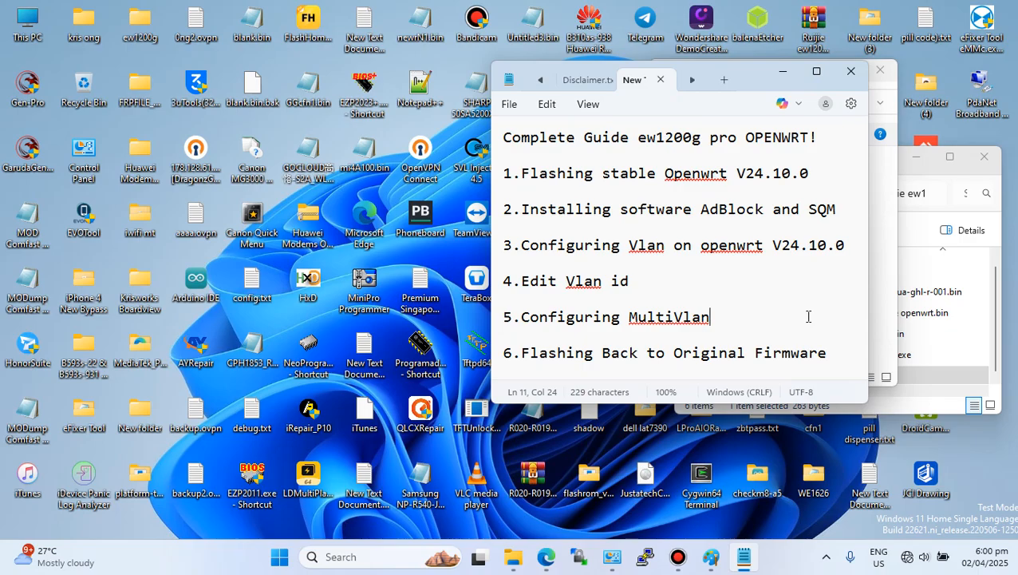
pyautogui.click(643, 137)
pyautogui.moveTo(643, 137); pyautogui.dragTo(741, 138)
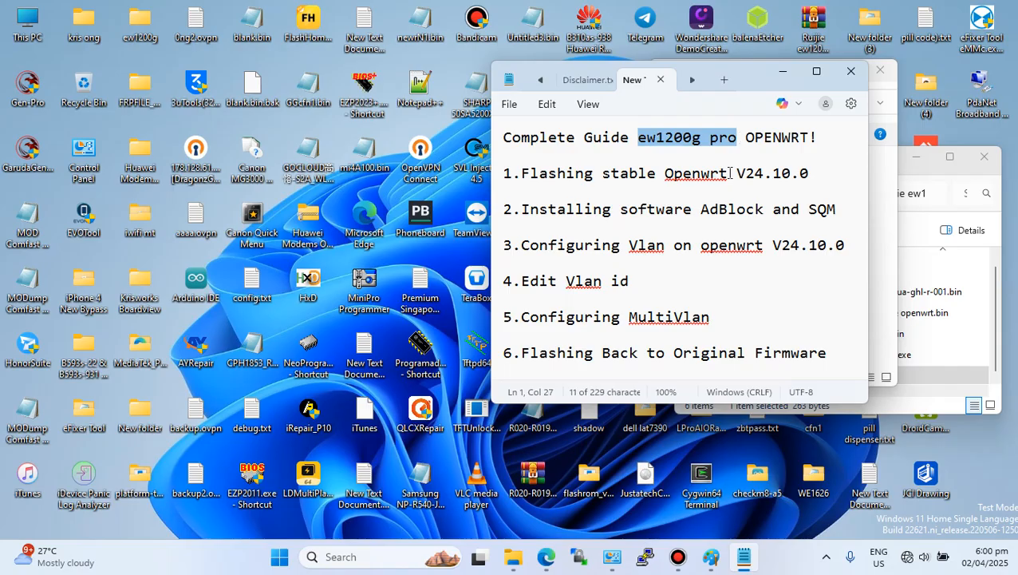
pyautogui.click(774, 300)
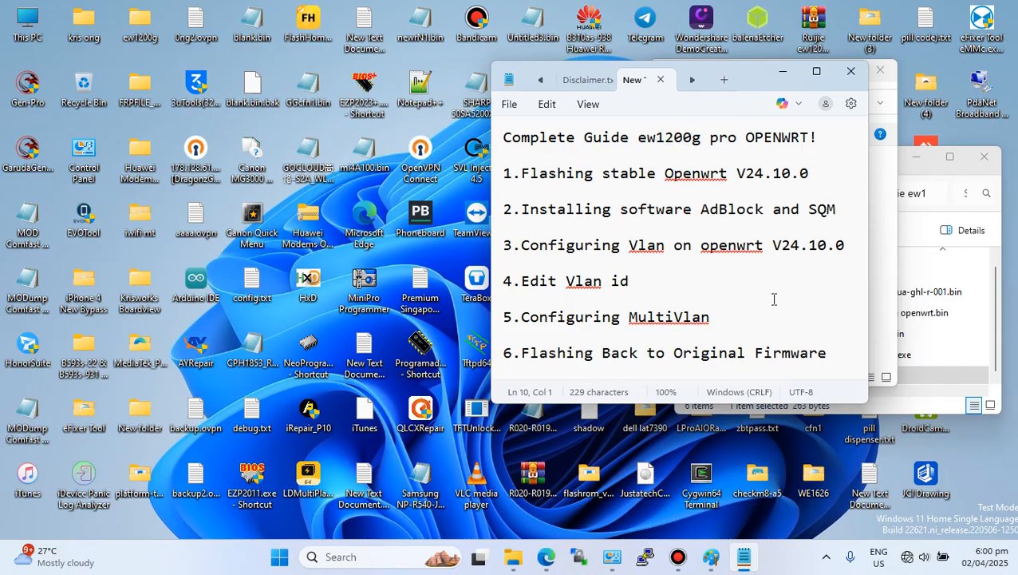
pyautogui.moveTo(638, 137); pyautogui.dragTo(824, 139)
pyautogui.click(825, 155)
# - Bring up the Bandicam recorder window
pyautogui.click(678, 556)
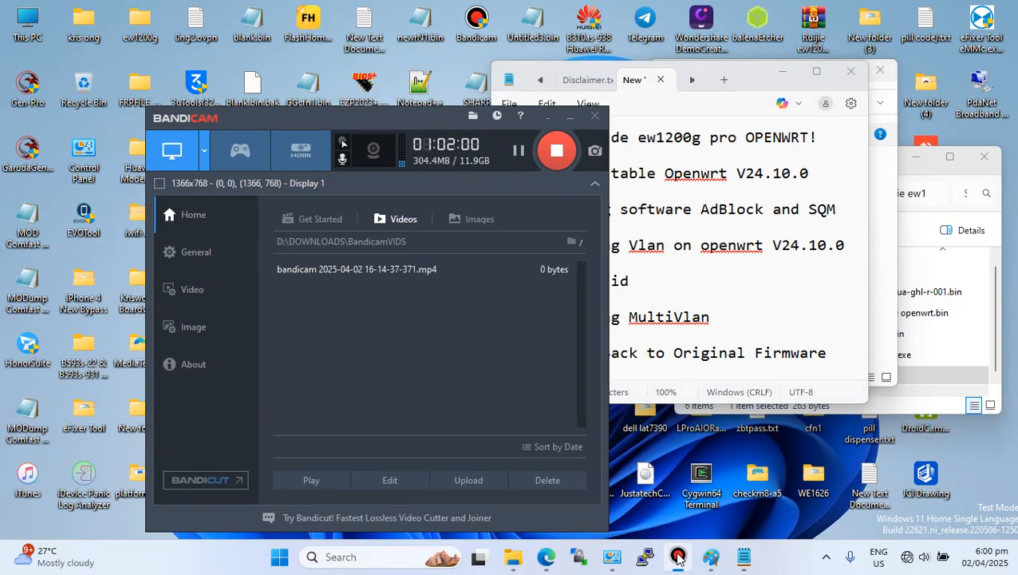